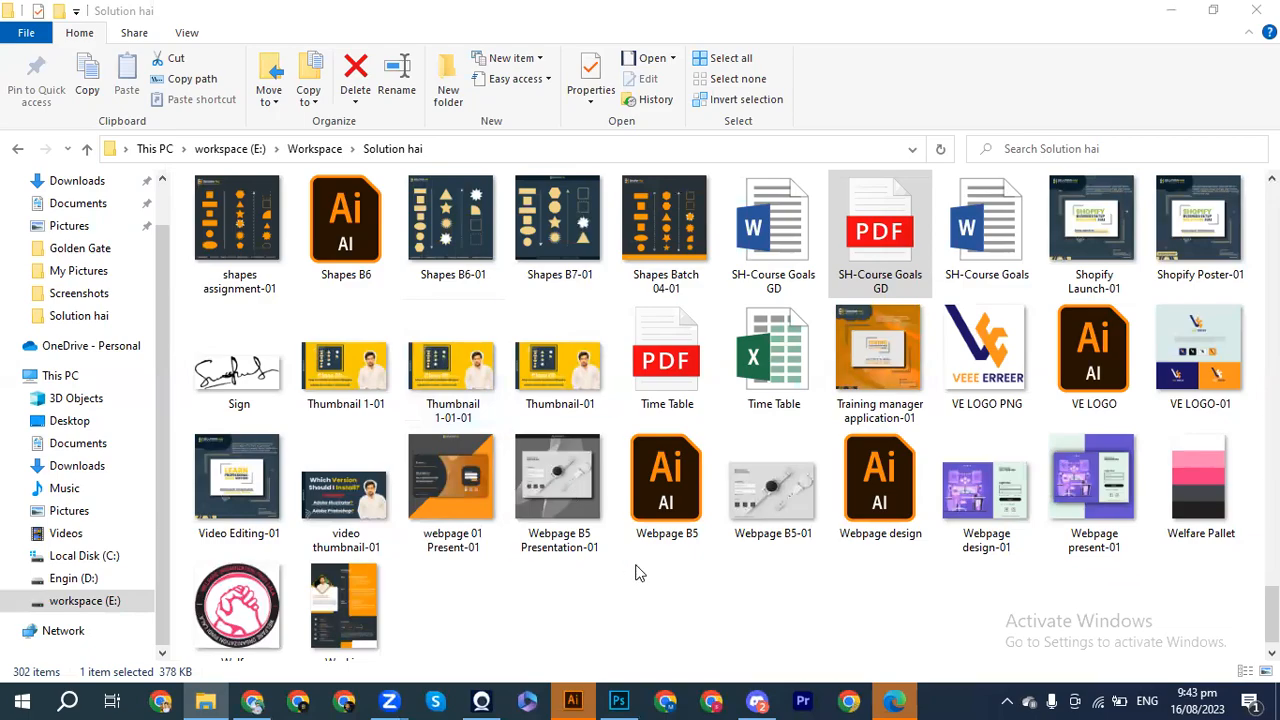
# Step: Look over the wood MSD and metal SA logo mockups in Photoshop, then return to Illustrator
pyautogui.click(619, 700)
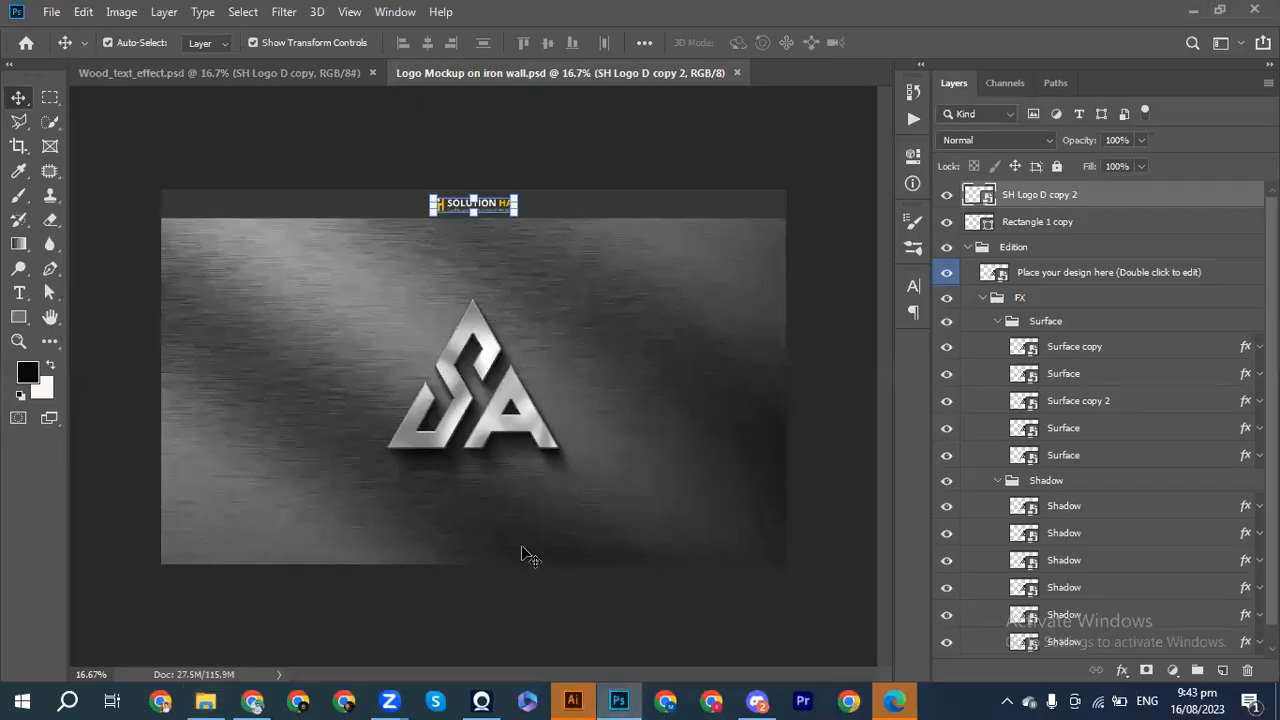
pyautogui.click(126, 79)
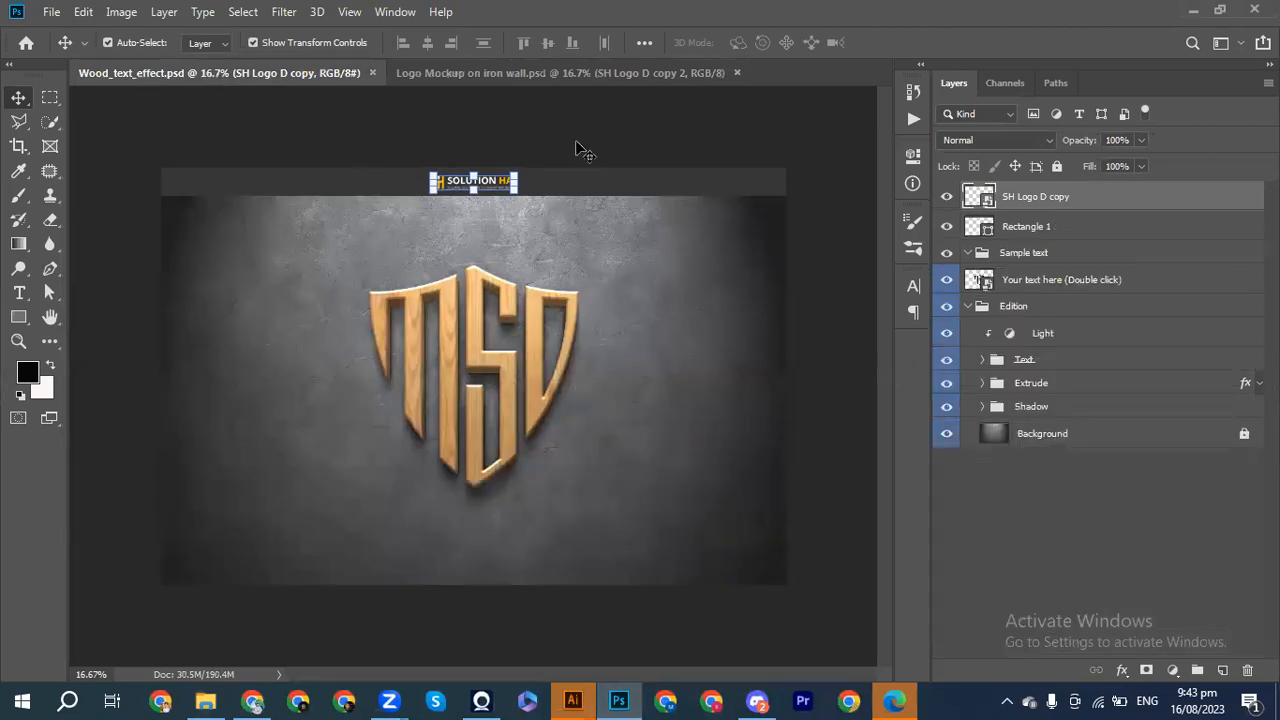
pyautogui.hotkey('ctrl', 'Tab')
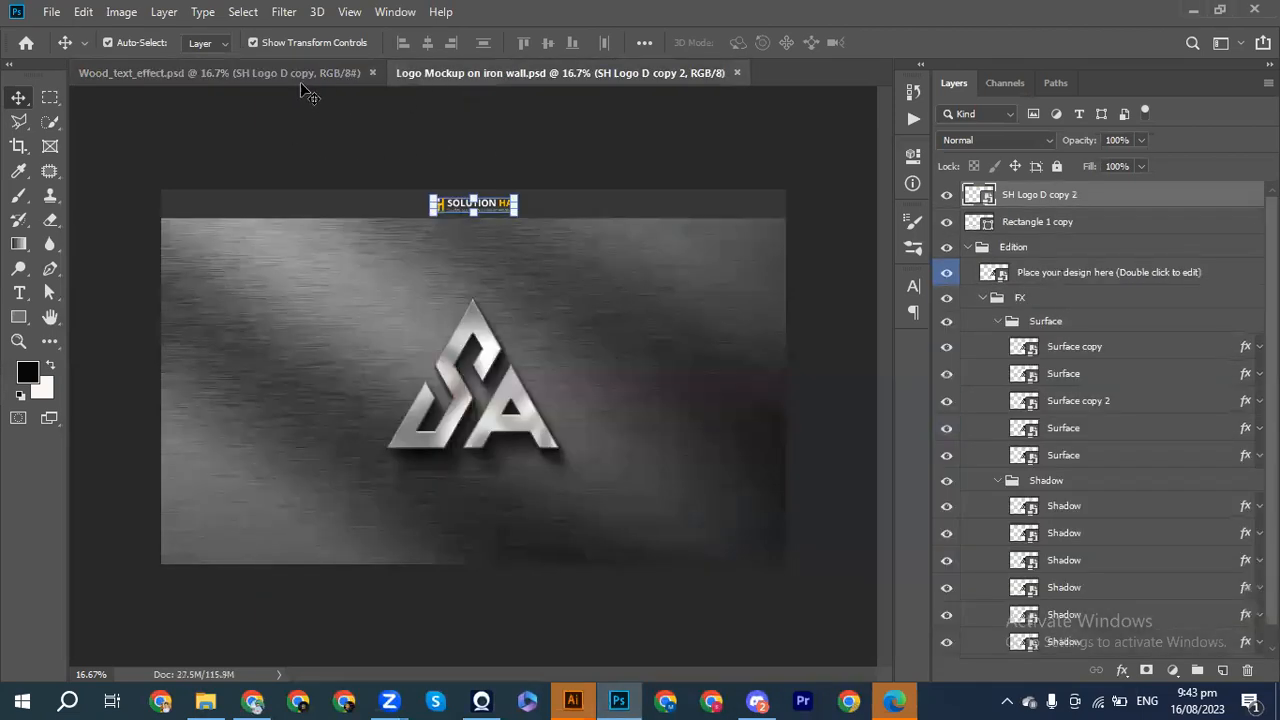
pyautogui.hotkey('ctrl', 'Tab')
pyautogui.hotkey('ctrl', 'Tab')
pyautogui.click(586, 700)
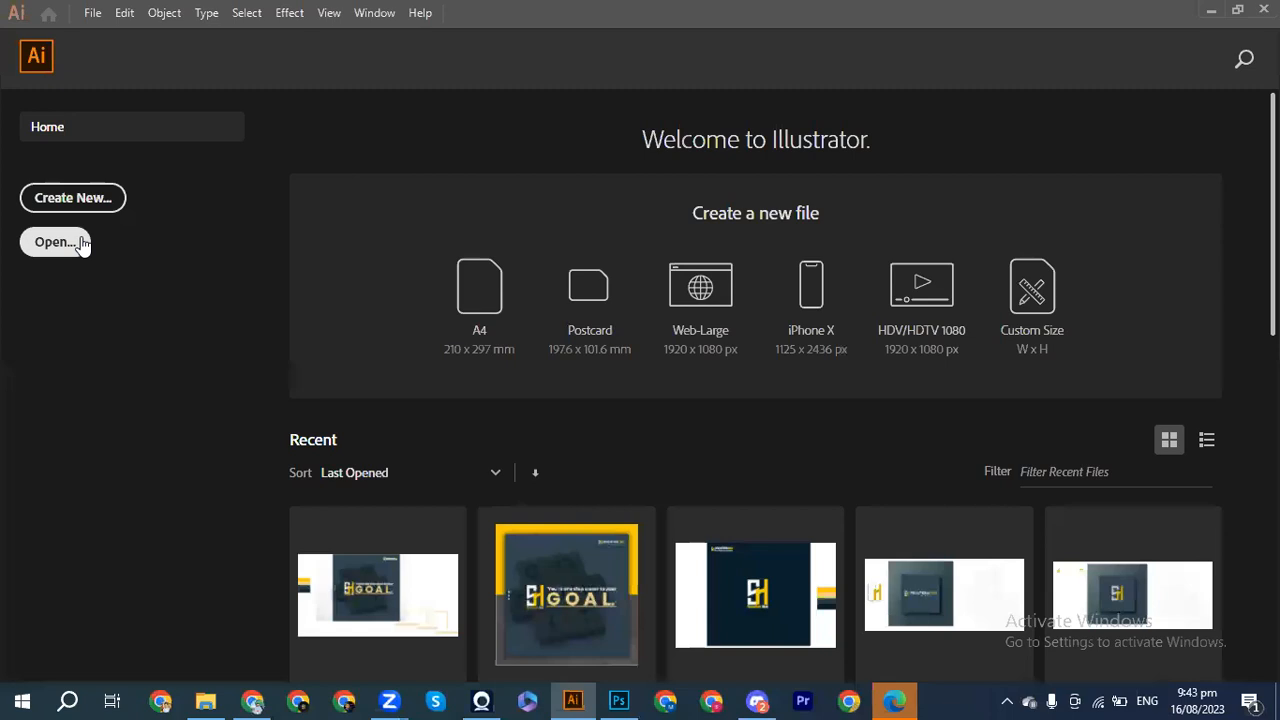
# Step: Search Google for 'logo types with examples' in a new Chrome tab
pyautogui.moveTo(257, 700)
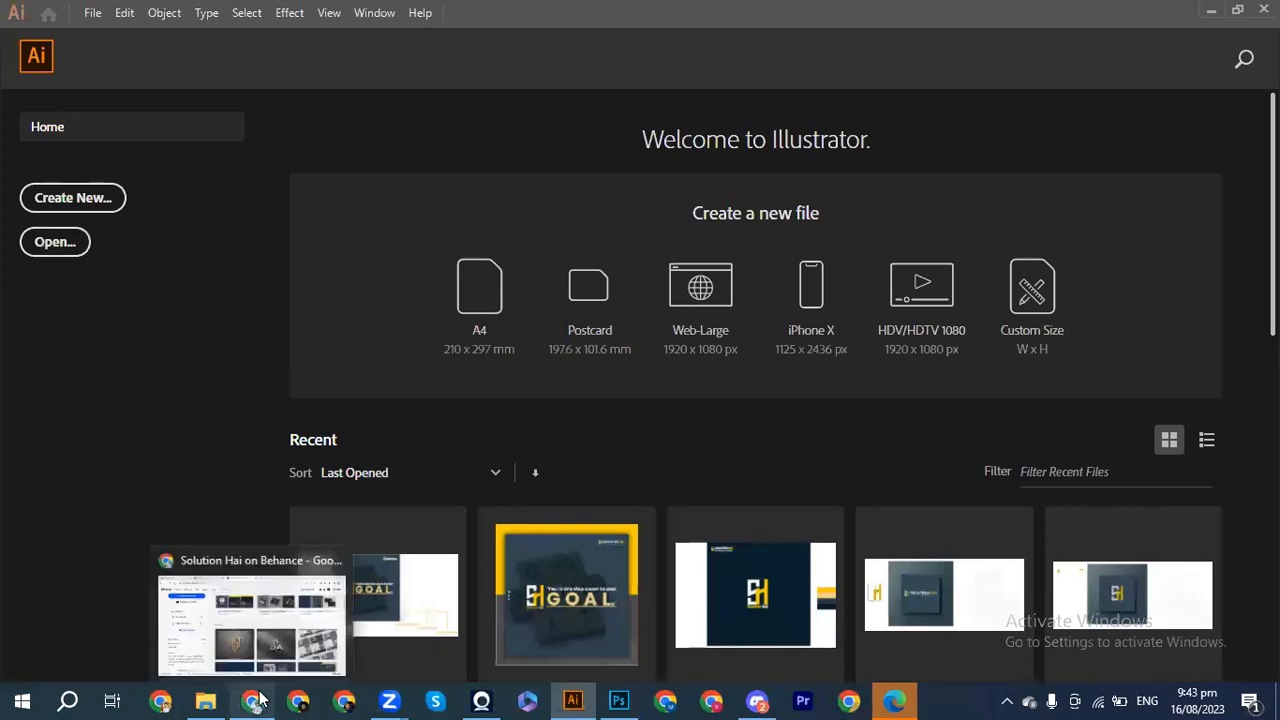
pyautogui.click(250, 610)
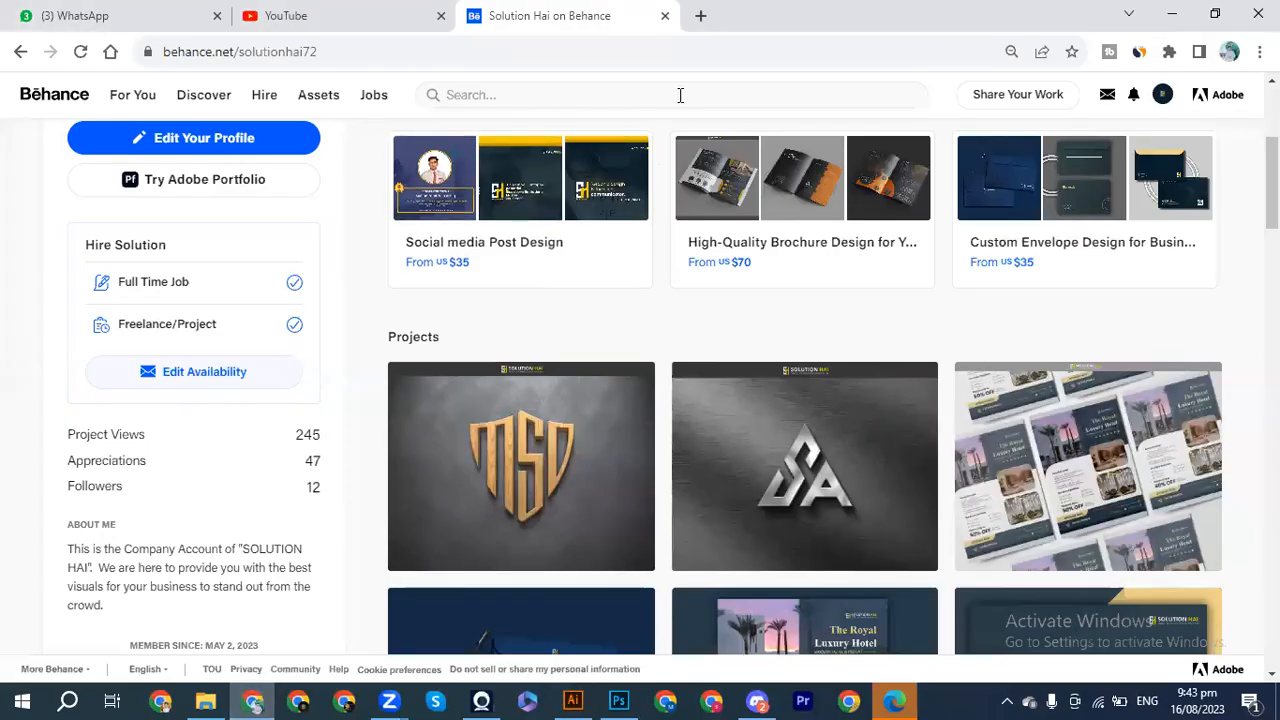
pyautogui.click(700, 15)
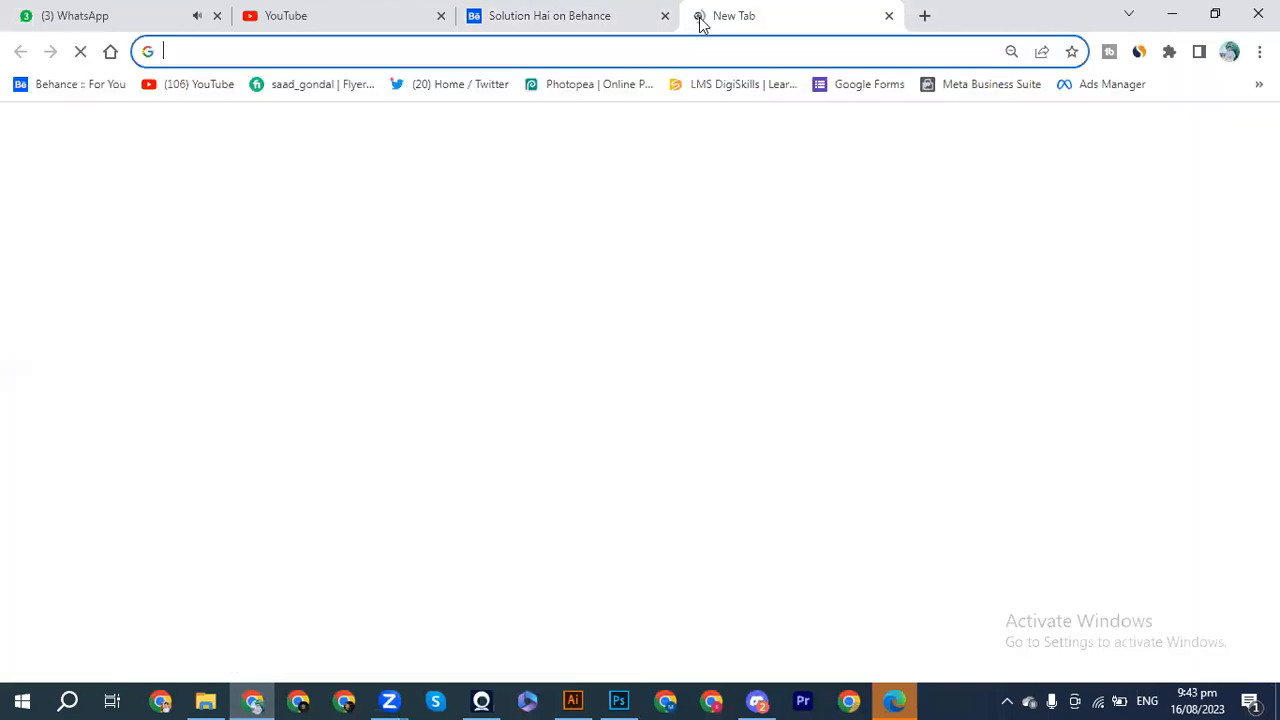
pyautogui.write('logo')
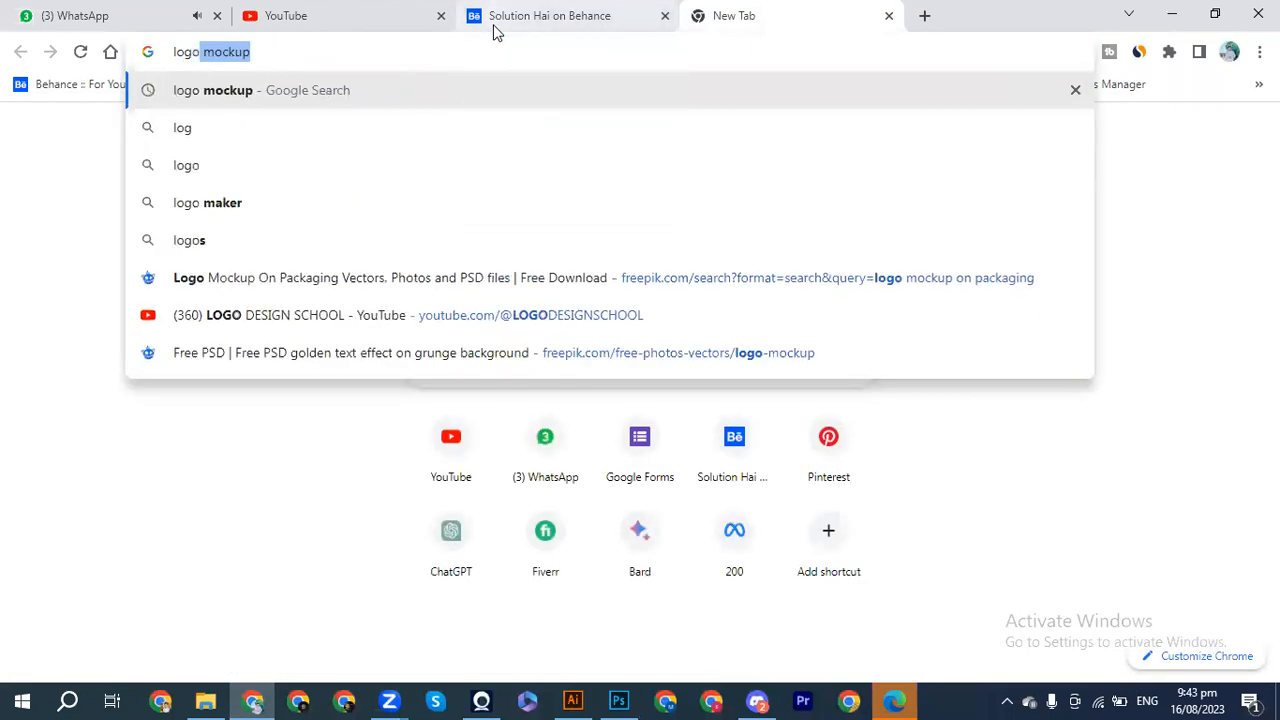
pyautogui.write(' ty')
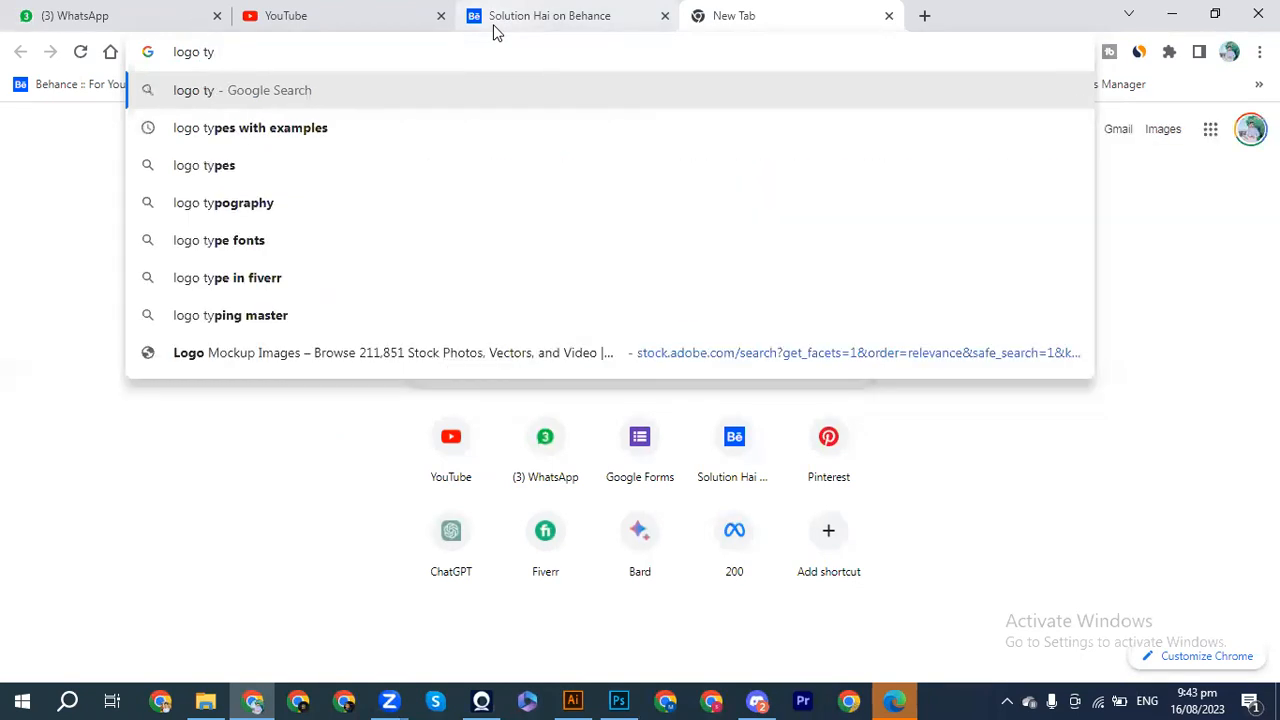
pyautogui.click(225, 133)
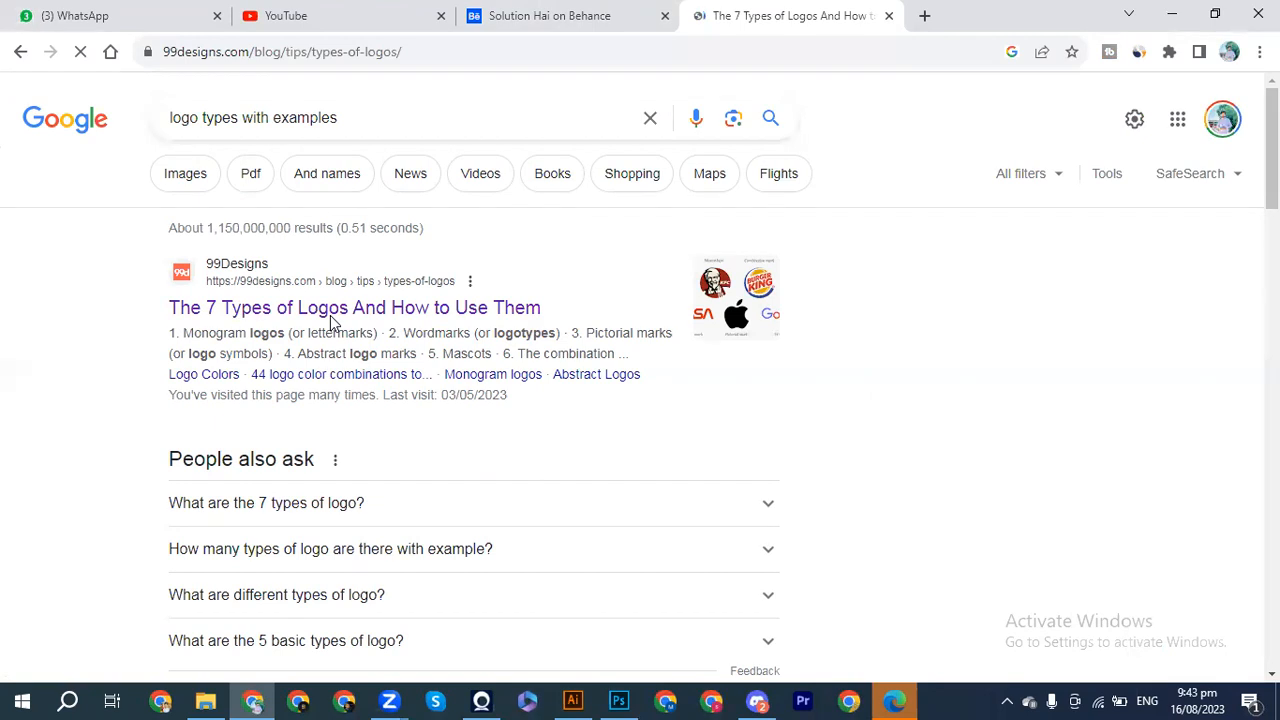
# Step: Scroll the 99designs article down to its chart of seven logo types and example logos
pyautogui.scroll(-5, 656, 421)
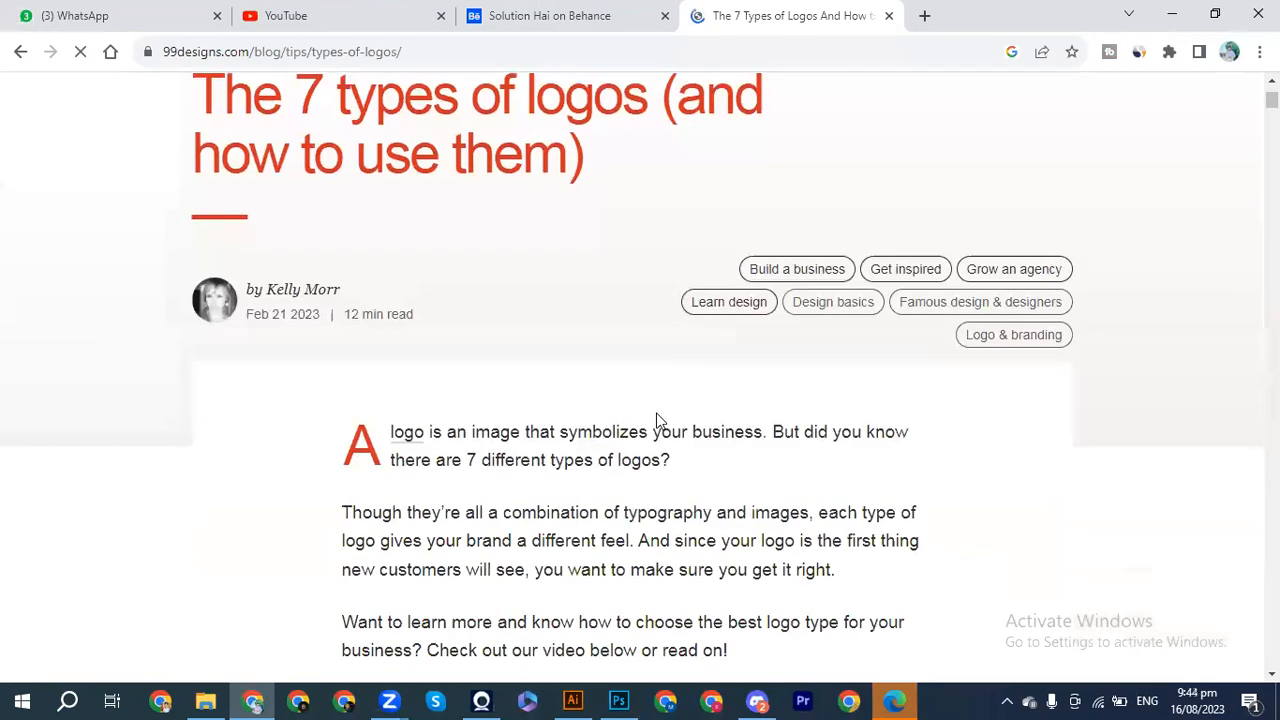
pyautogui.scroll(-6, 684, 618)
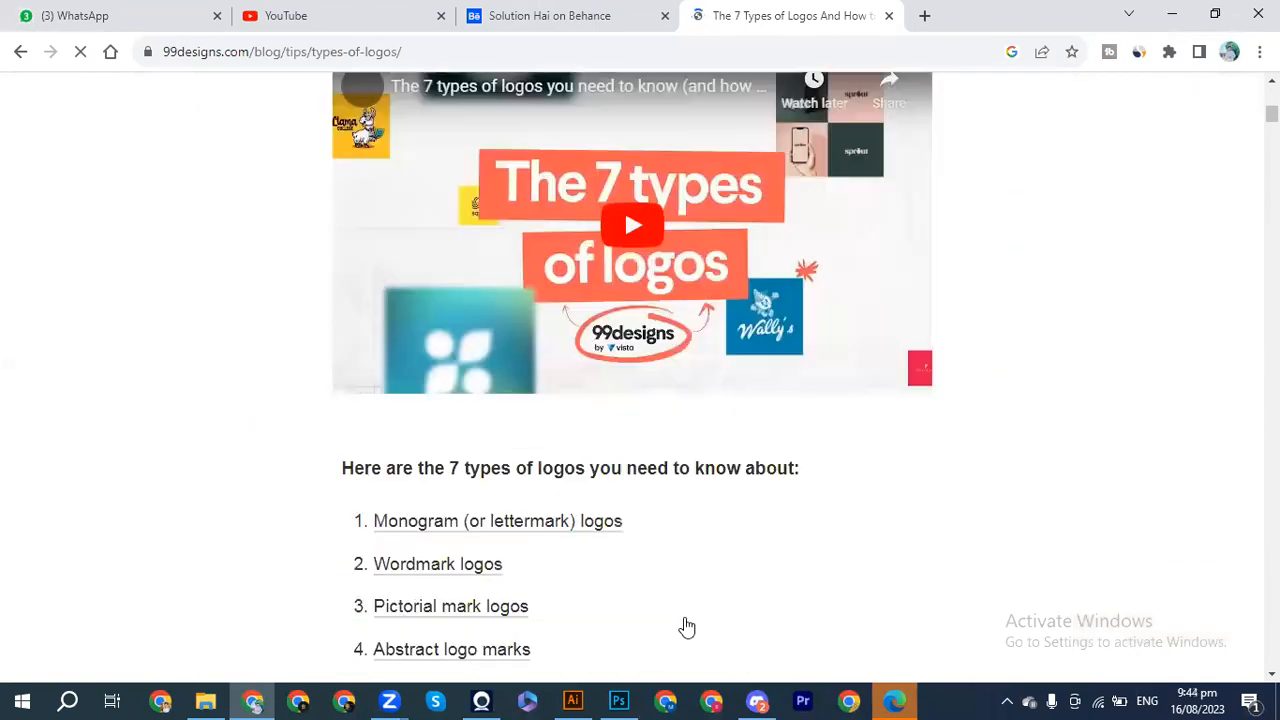
pyautogui.scroll(-2, 686, 626)
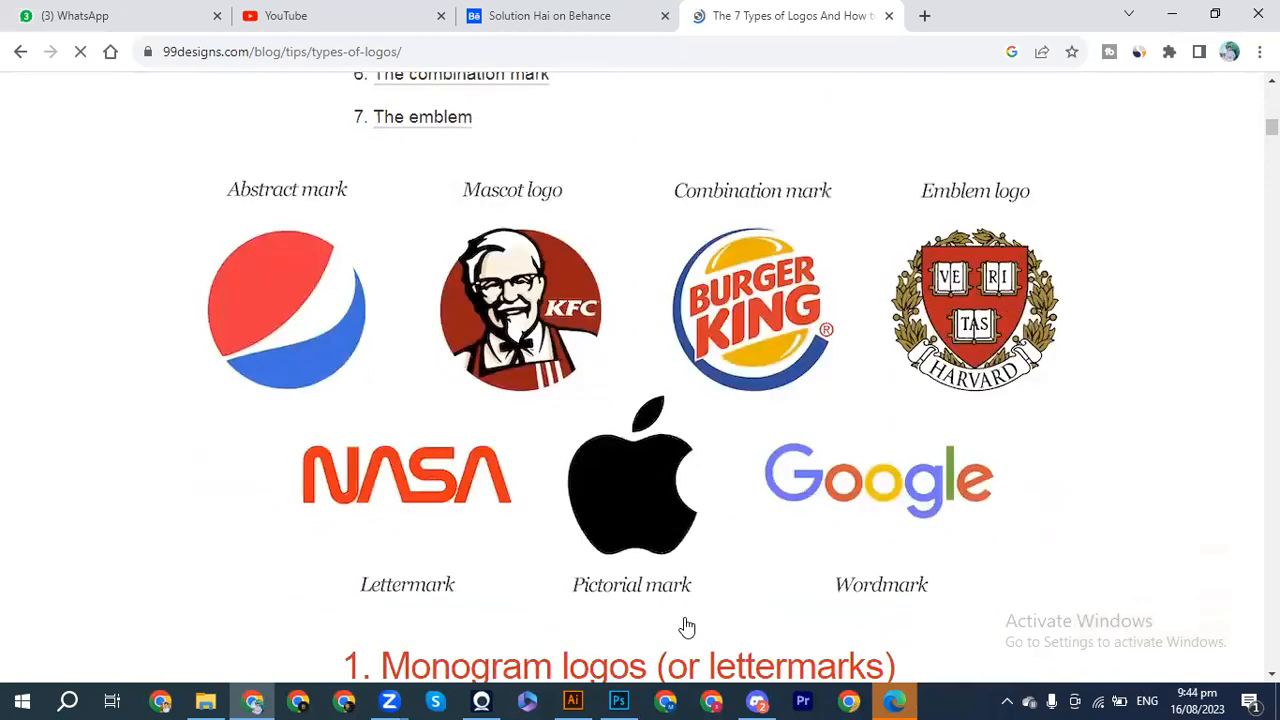
pyautogui.scroll(1, 686, 626)
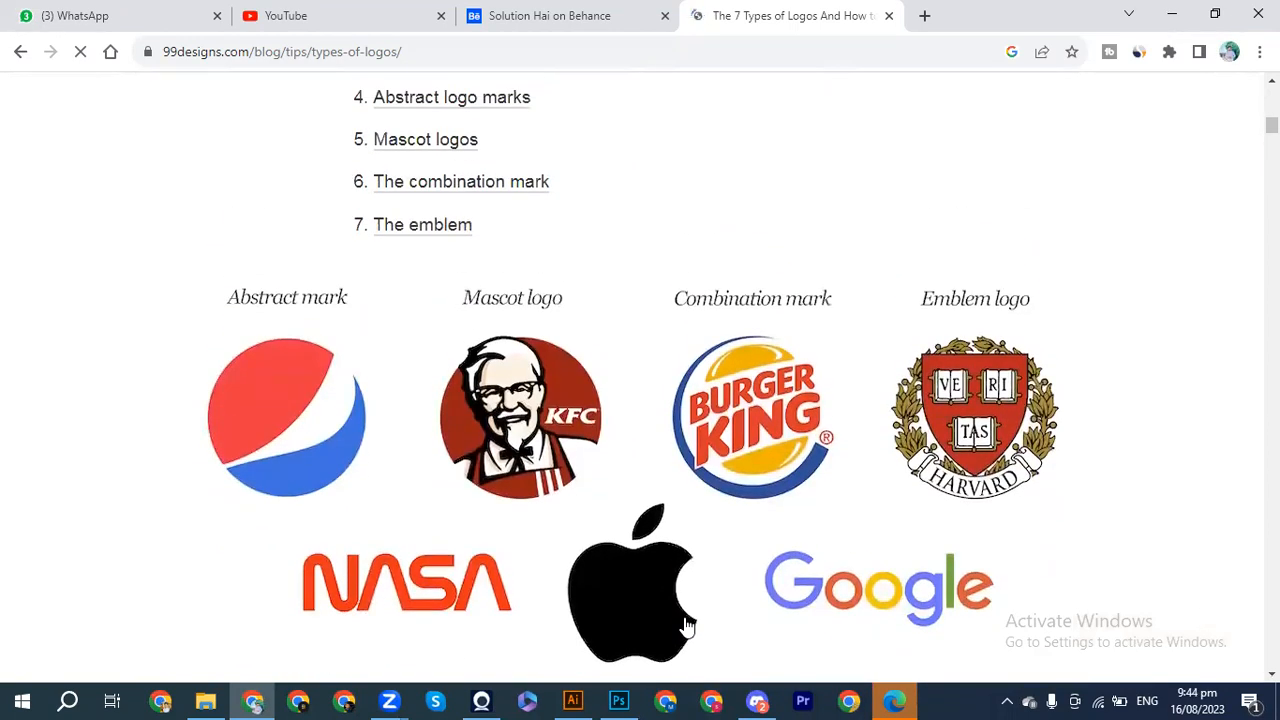
pyautogui.scroll(-1, 686, 625)
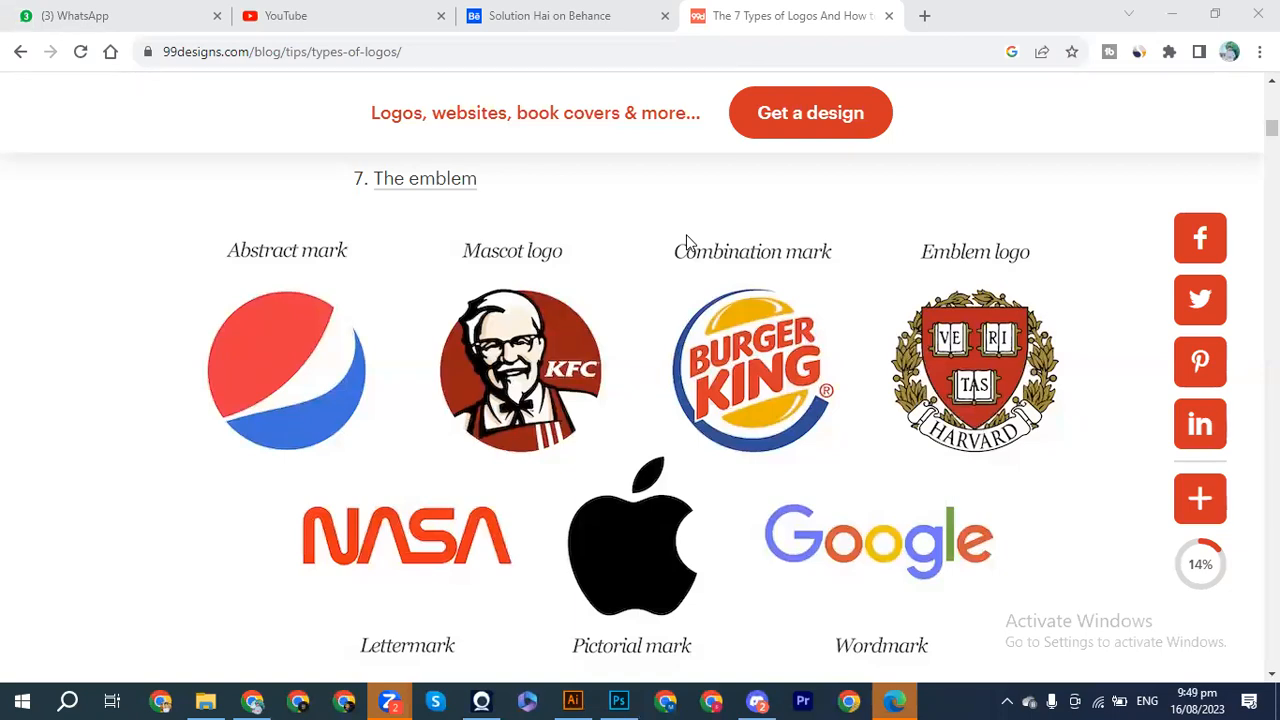
# Step: Open a new Chrome tab after reviewing the logo type examples
pyautogui.click(924, 15)
# Step: Search Google for 'paypal and paytm logo'
pyautogui.write('pay')
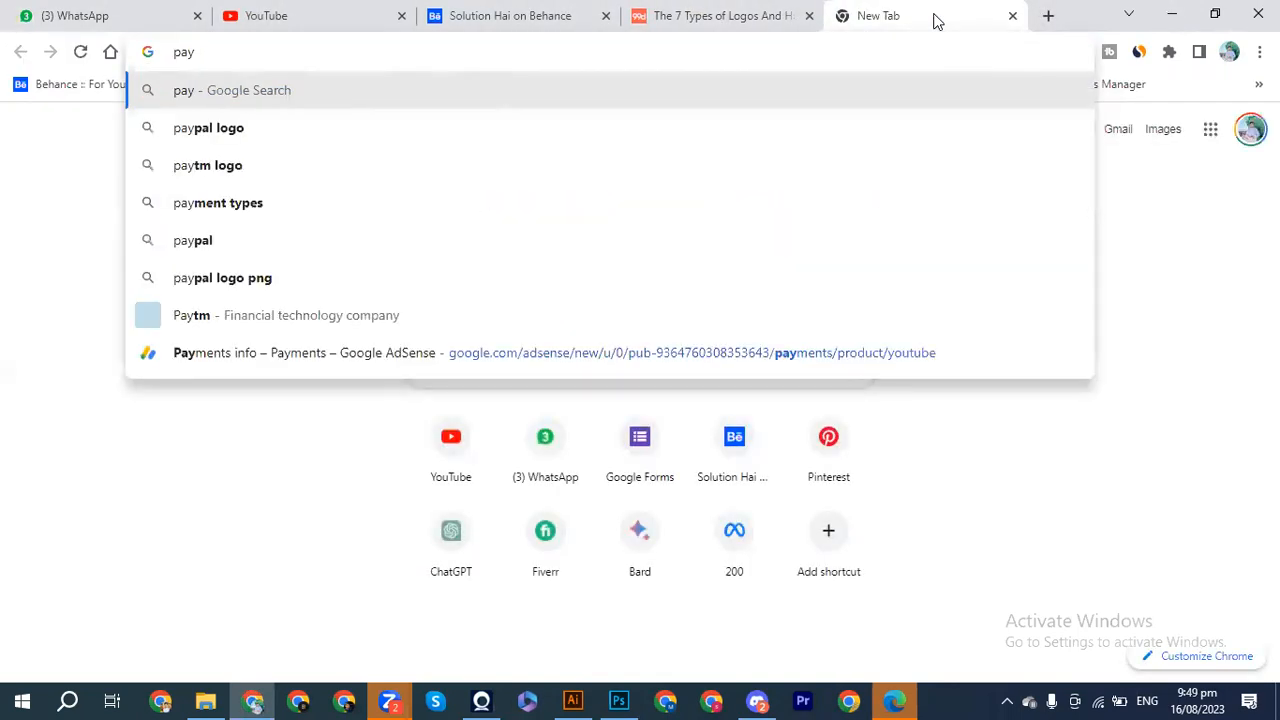
pyautogui.write('pal and')
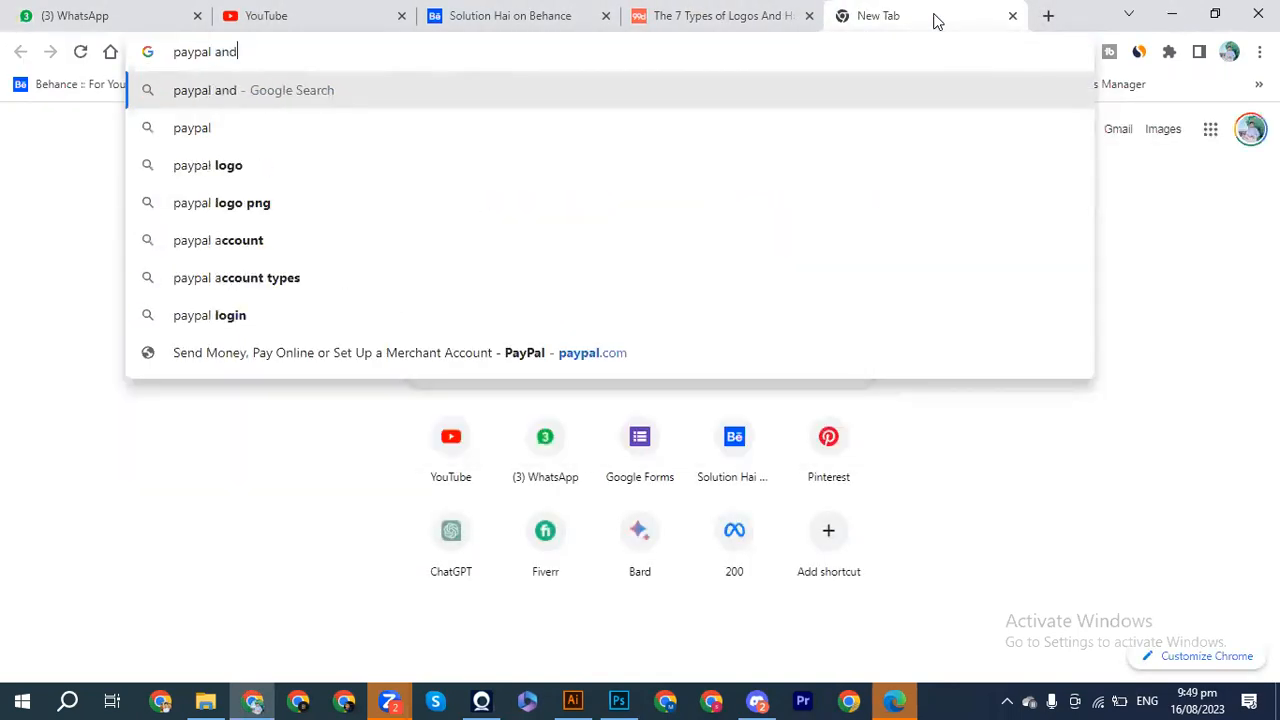
pyautogui.write(' pay')
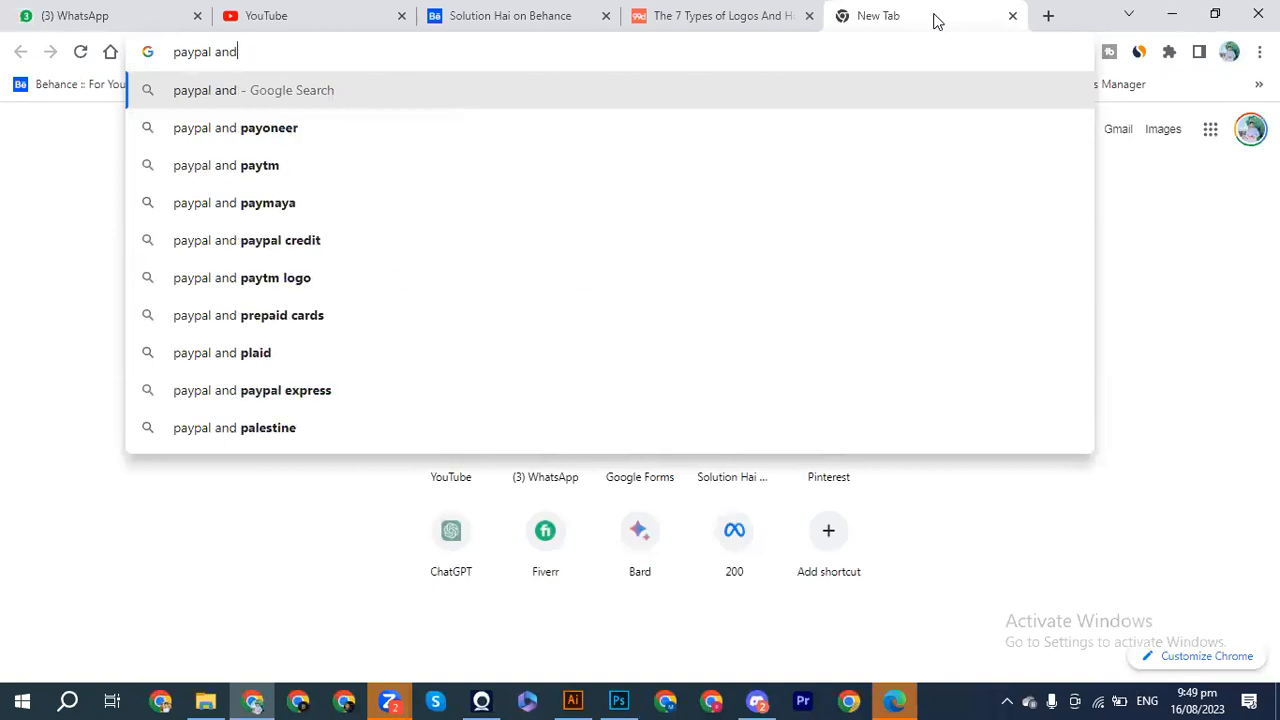
pyautogui.write('tm')
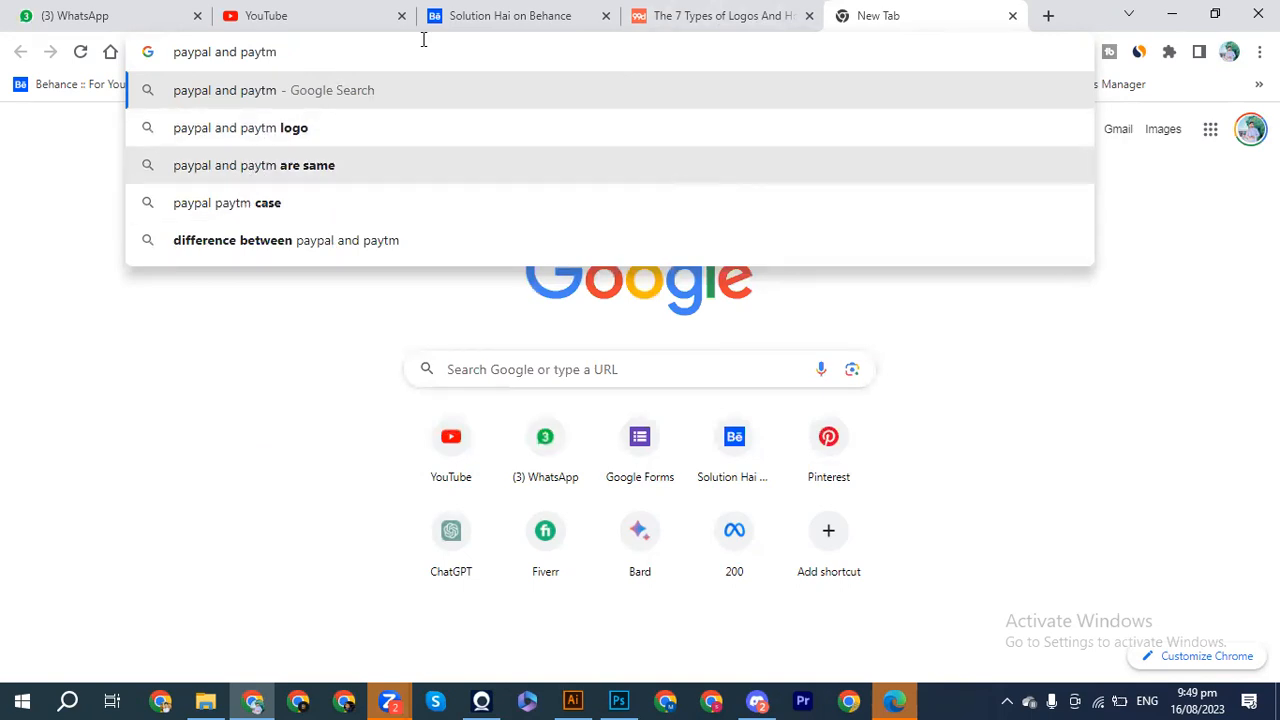
pyautogui.click(423, 53)
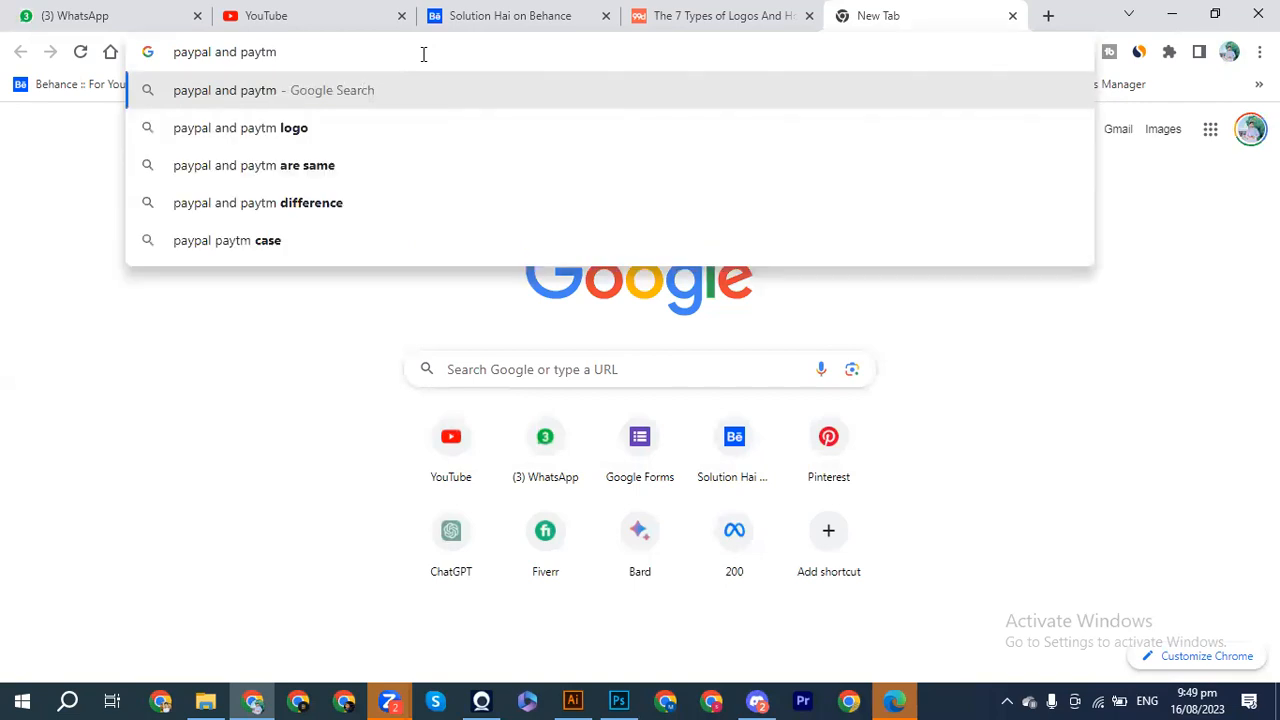
pyautogui.click(314, 127)
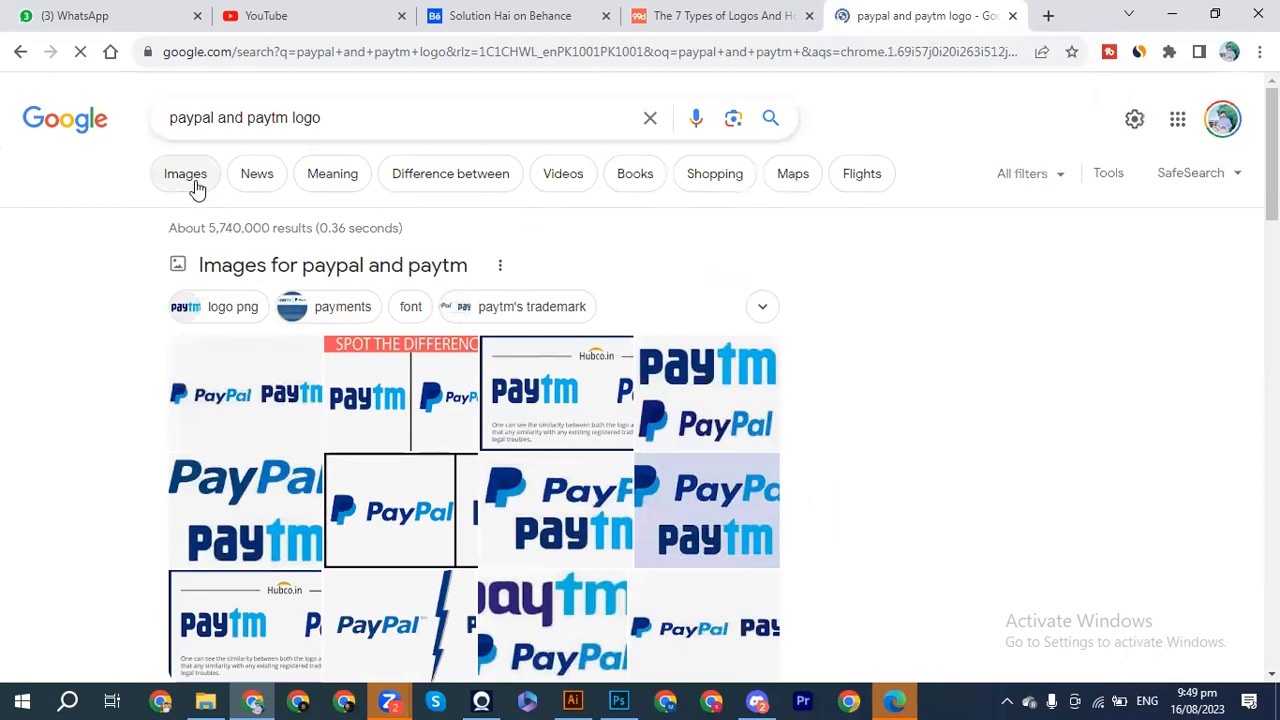
# Step: Filter the paypal and paytm logo results to Images
pyautogui.click(362, 350)
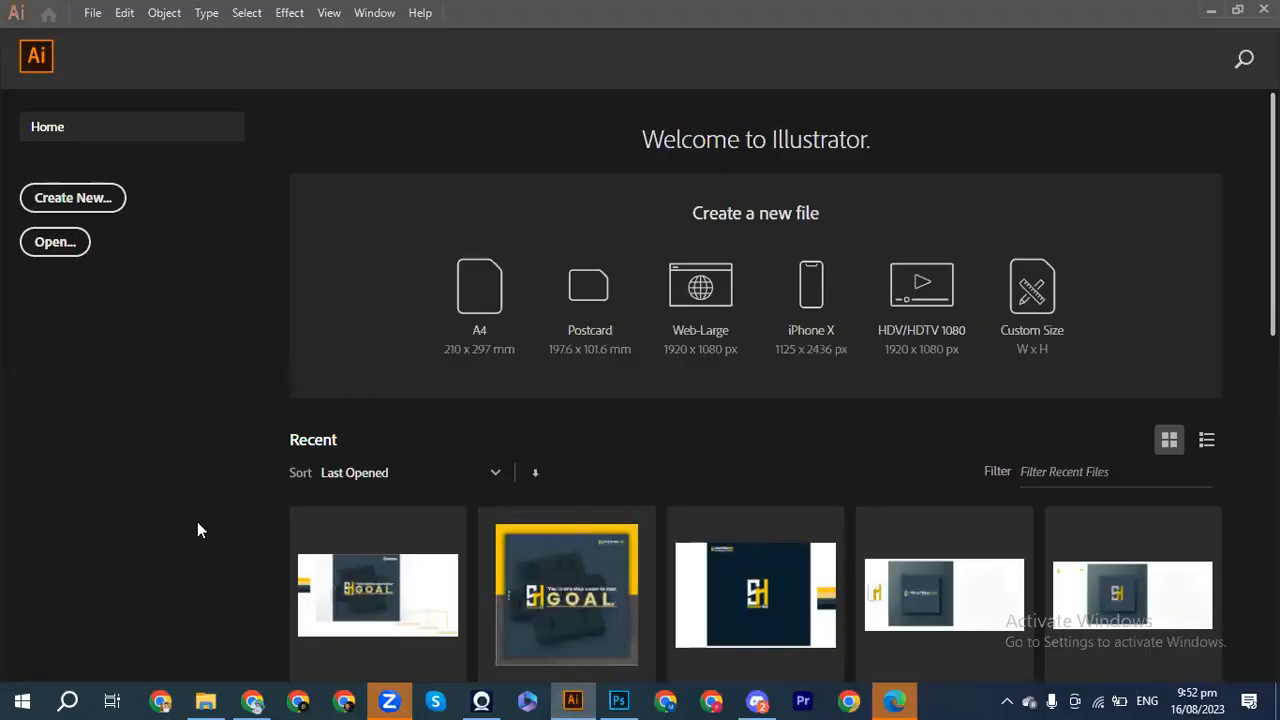
# Step: In the Solution hai folder, scroll up and pick Logo Designs B7.ai
pyautogui.click(205, 698)
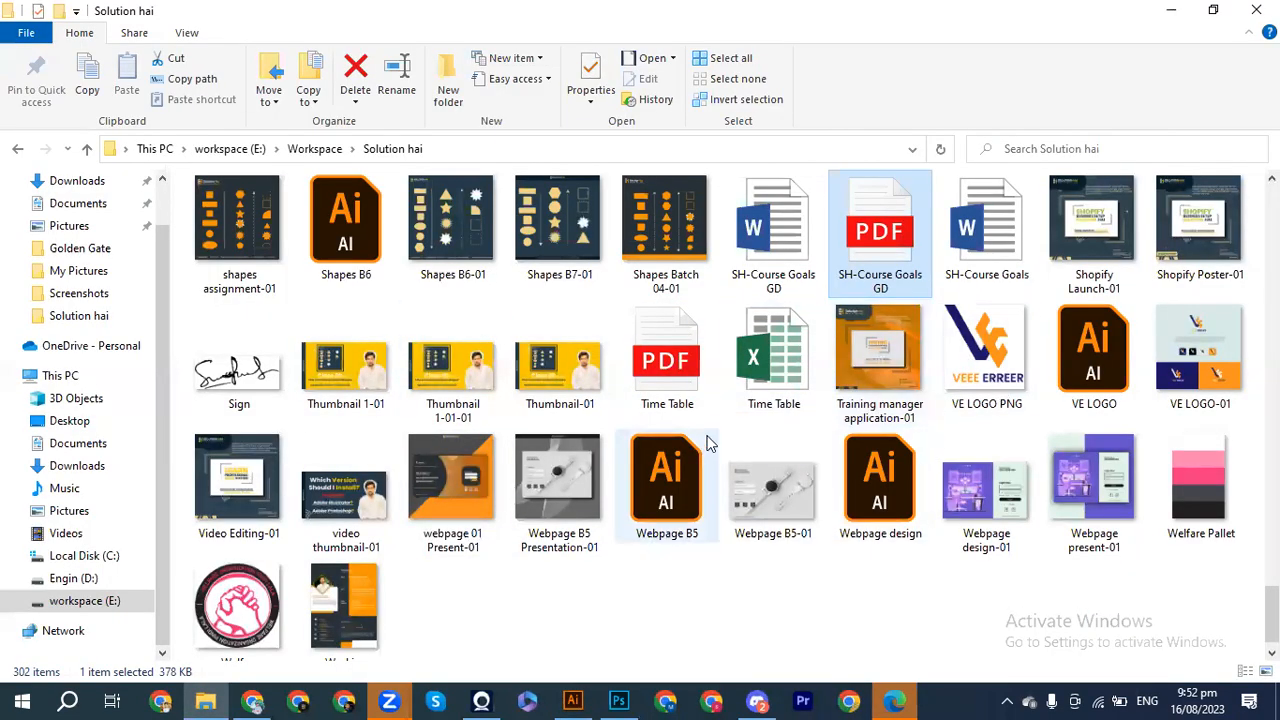
pyautogui.scroll(1, 551, 378)
pyautogui.scroll(3, 551, 383)
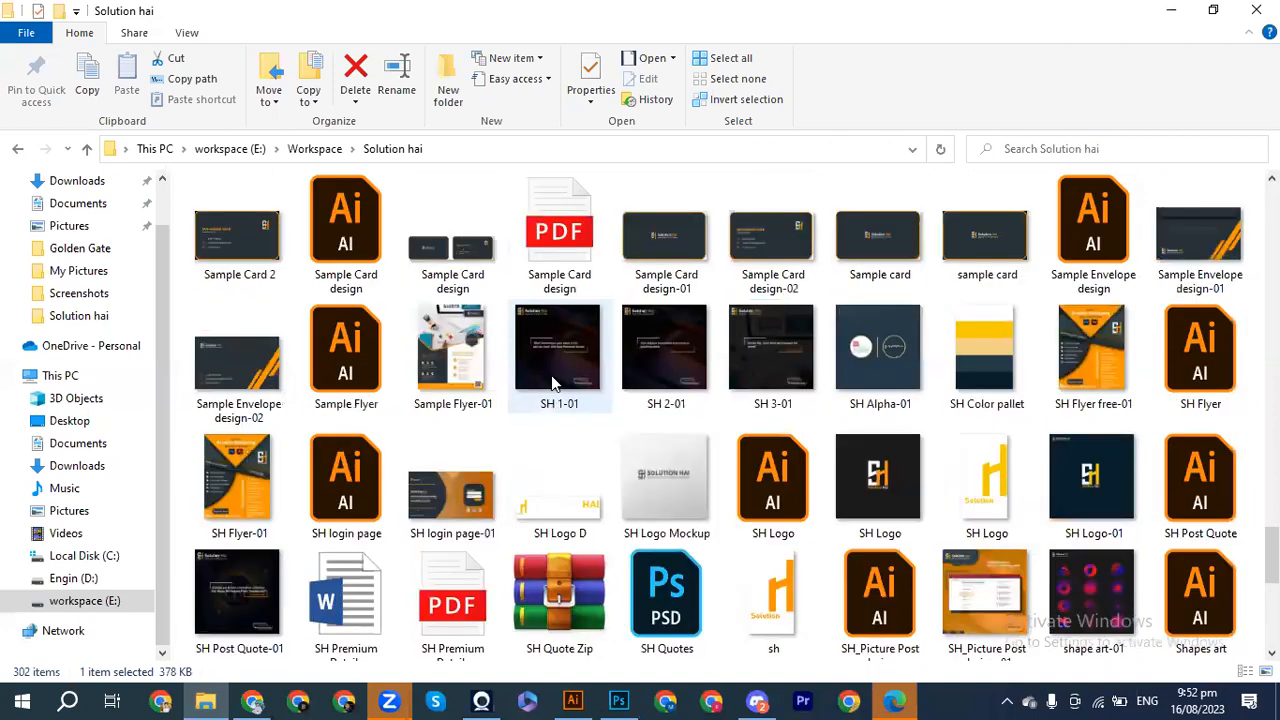
pyautogui.scroll(2, 551, 383)
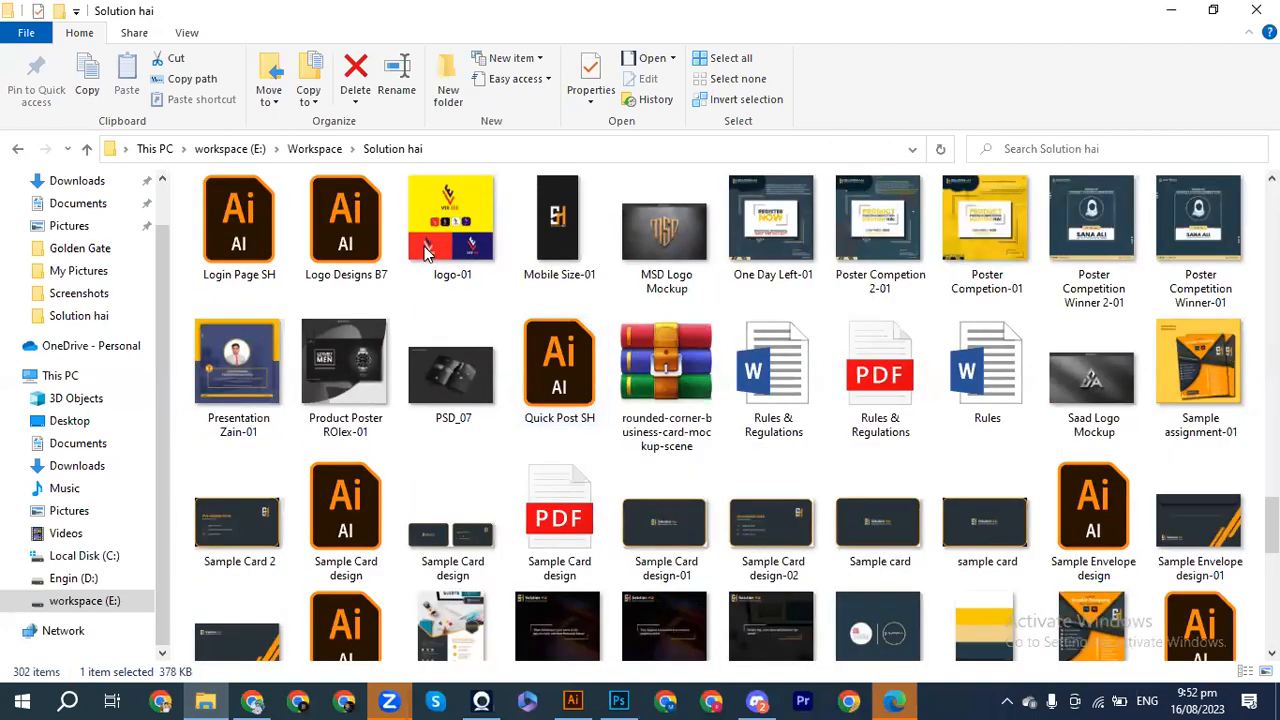
pyautogui.click(345, 225)
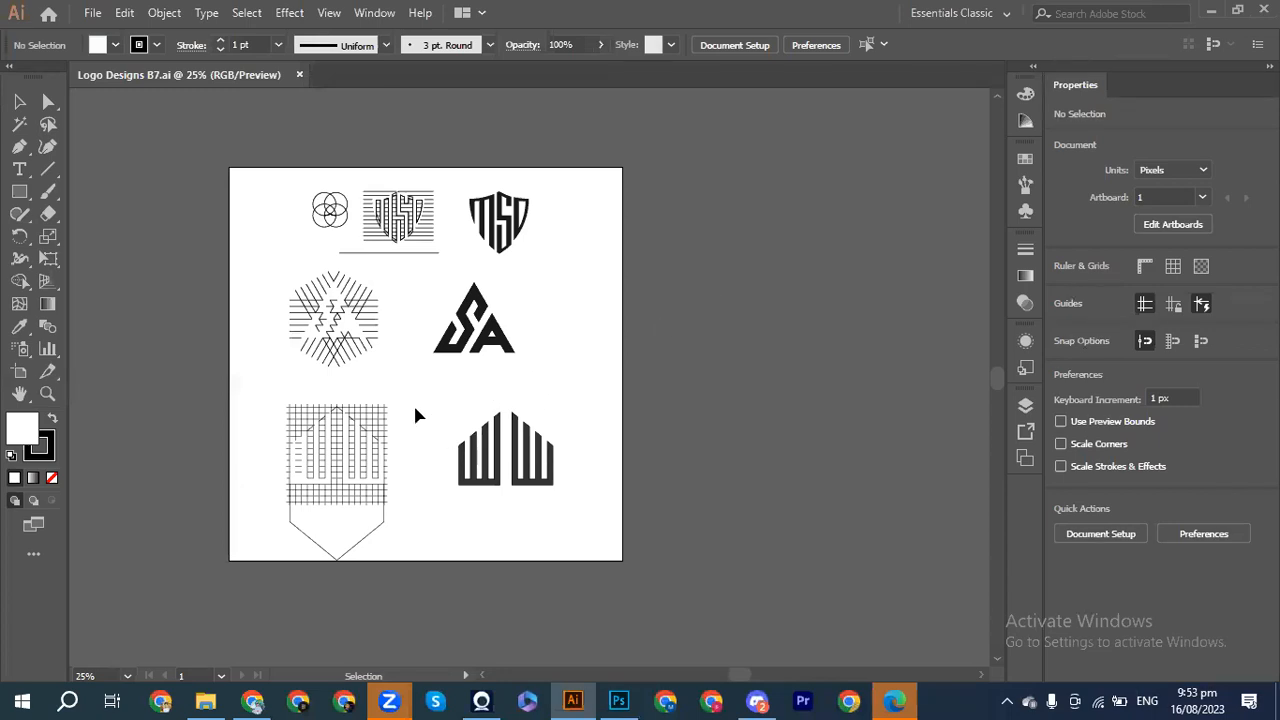
pyautogui.click(619, 700)
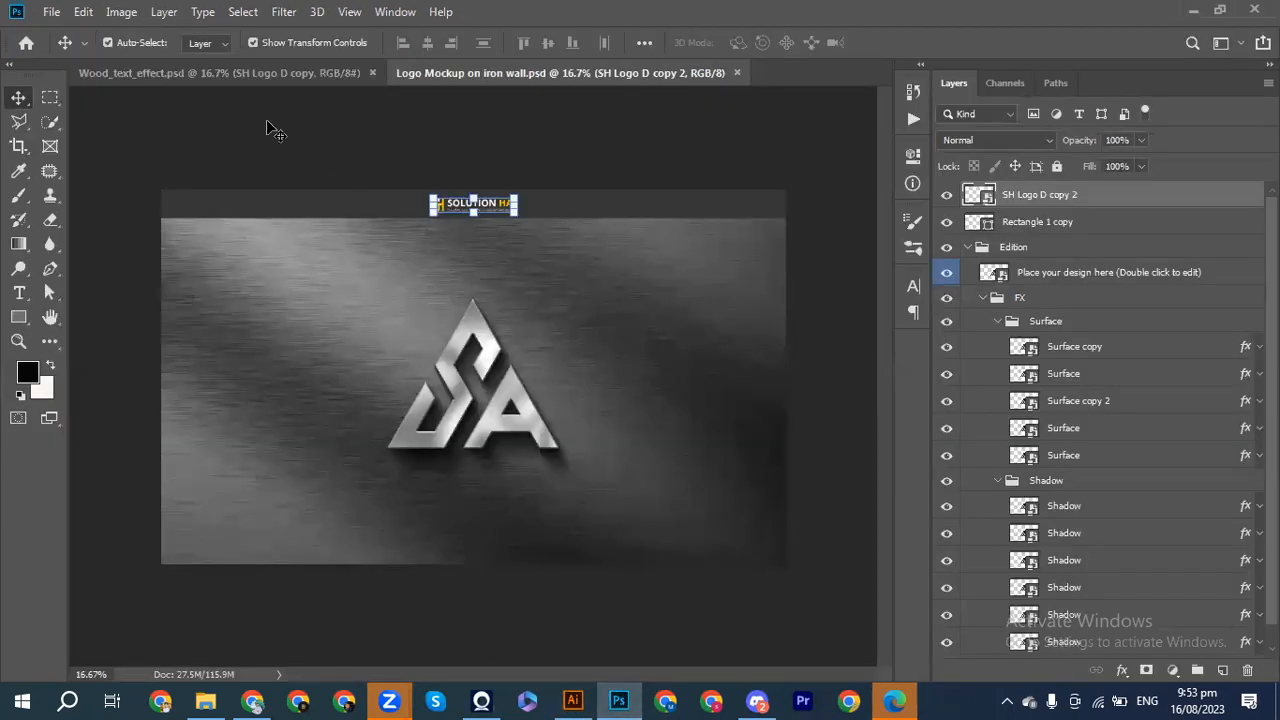
pyautogui.click(251, 76)
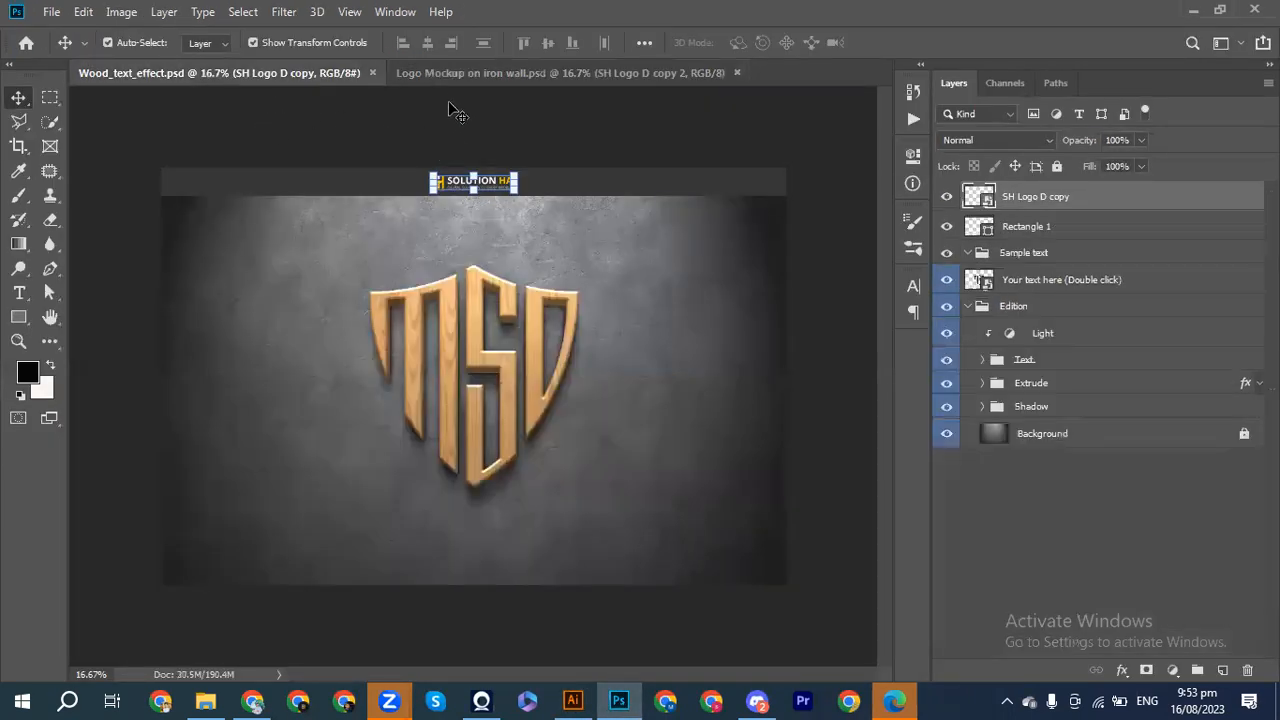
pyautogui.click(455, 72)
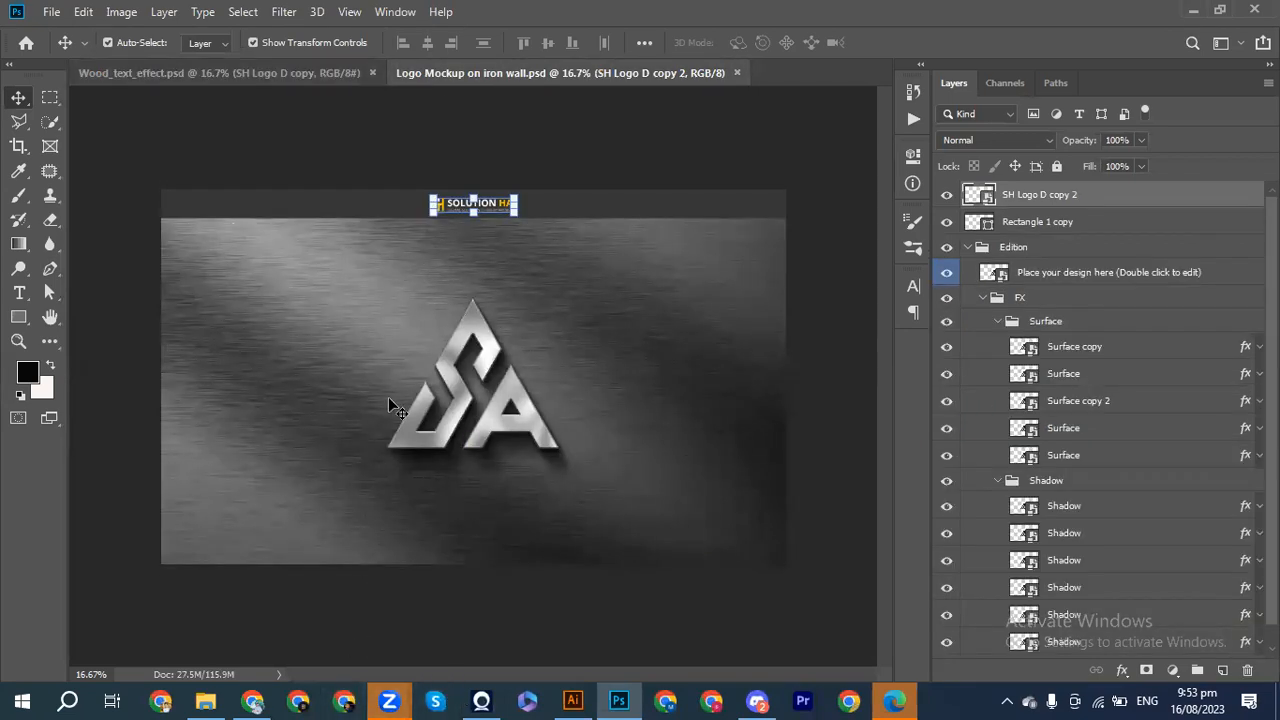
pyautogui.click(250, 80)
pyautogui.click(452, 72)
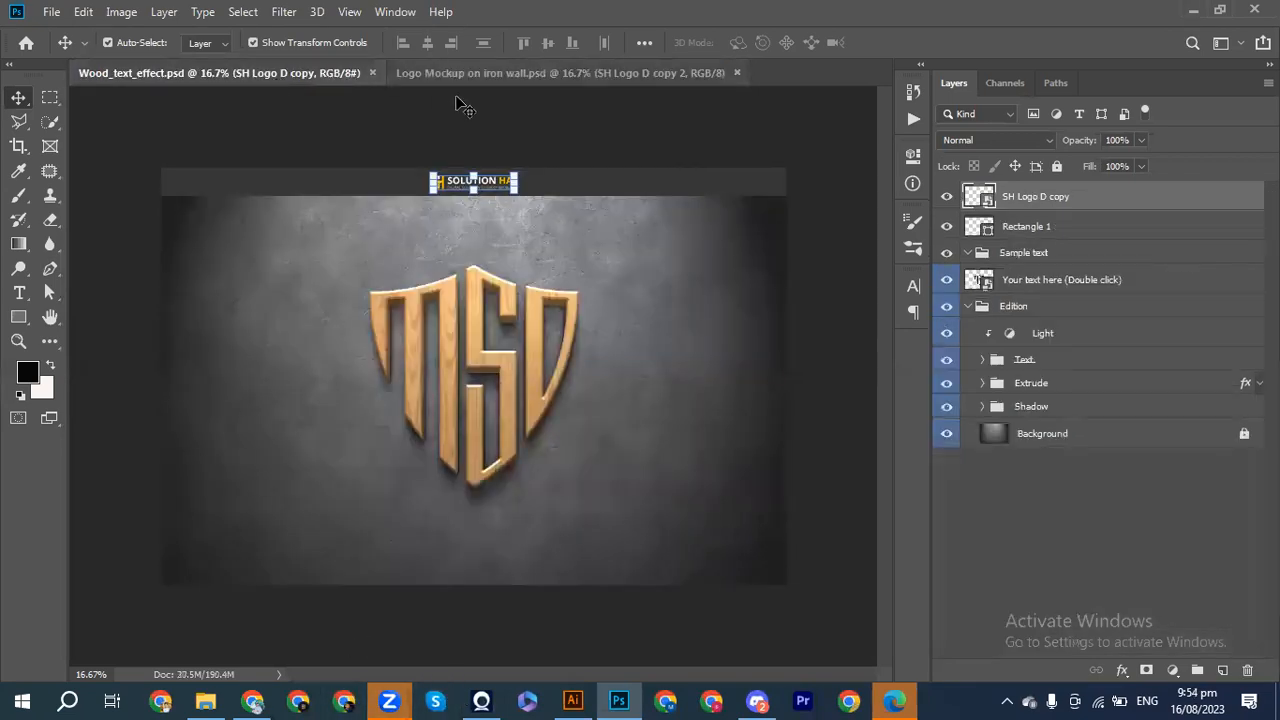
pyautogui.click(572, 700)
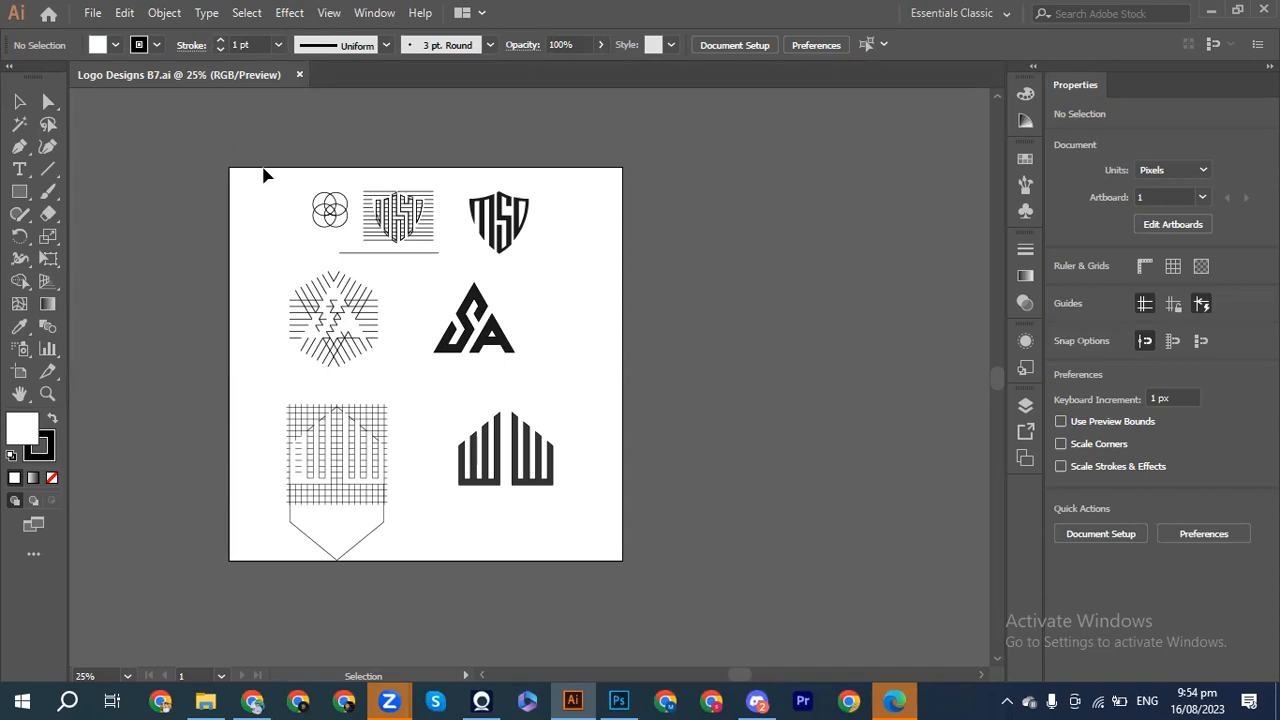
# Step: Move all existing logos to the right of the artboard, deselect them, and zoom in on the empty artboard
pyautogui.moveTo(234, 162); pyautogui.dragTo(643, 609)
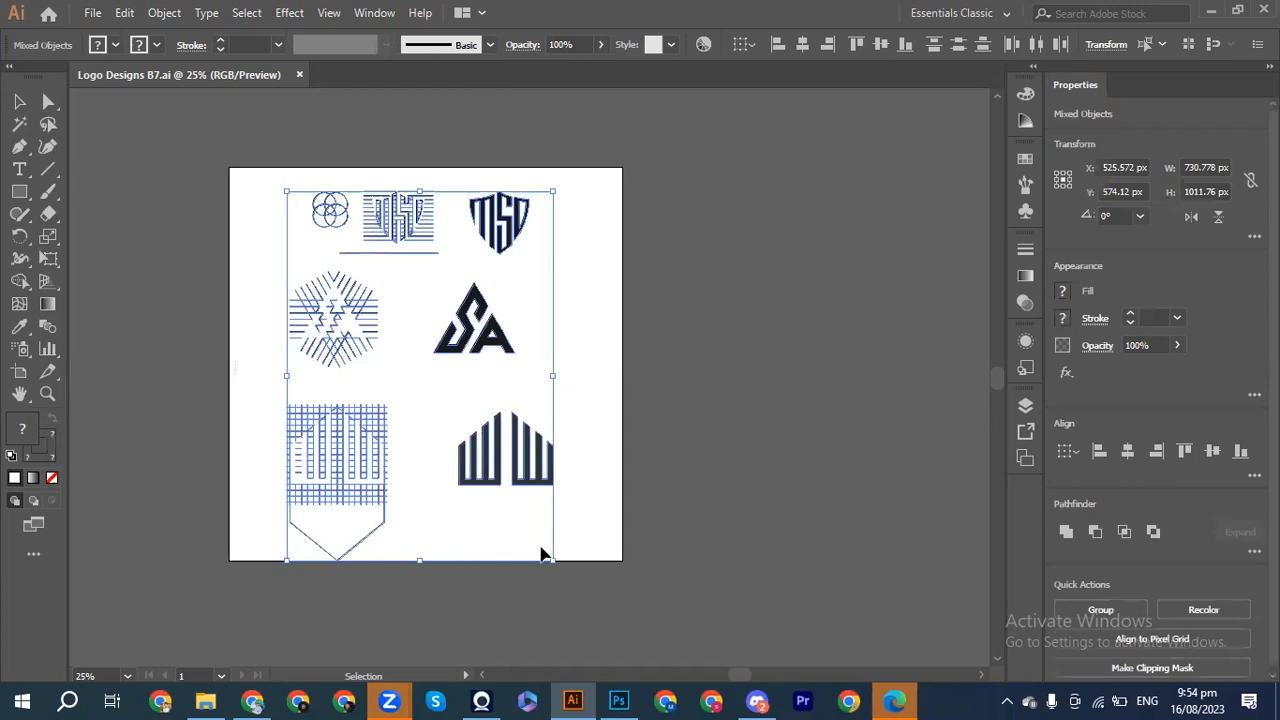
pyautogui.moveTo(462, 472); pyautogui.dragTo(826, 452)
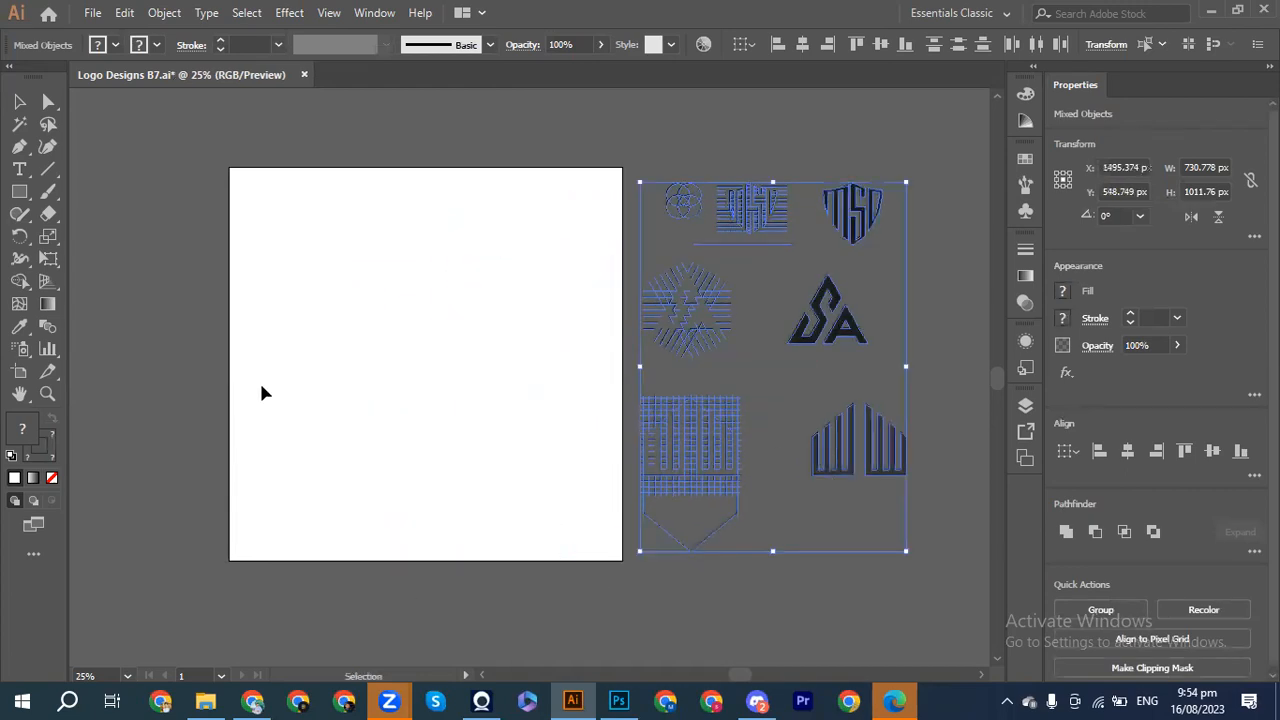
pyautogui.click(190, 365)
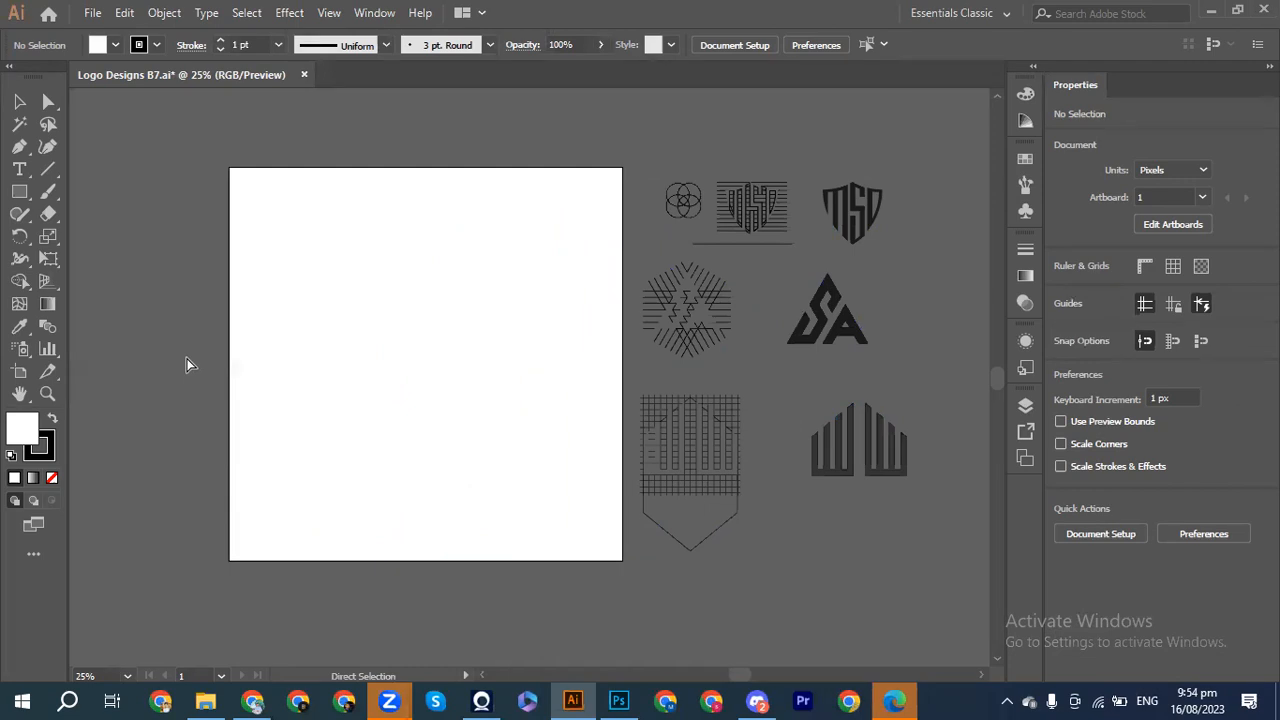
pyautogui.hotkey('ctrl', '=')
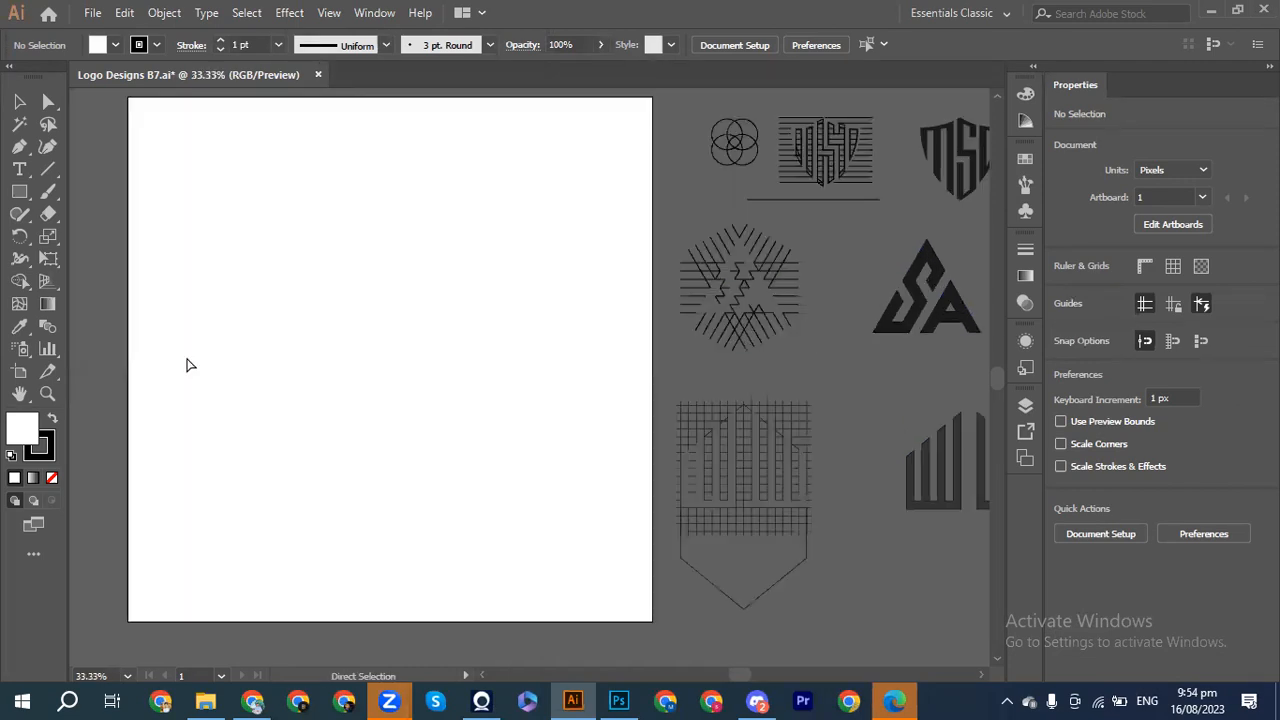
pyautogui.hscroll(-3, 190, 365)
pyautogui.scroll(2, 190, 365)
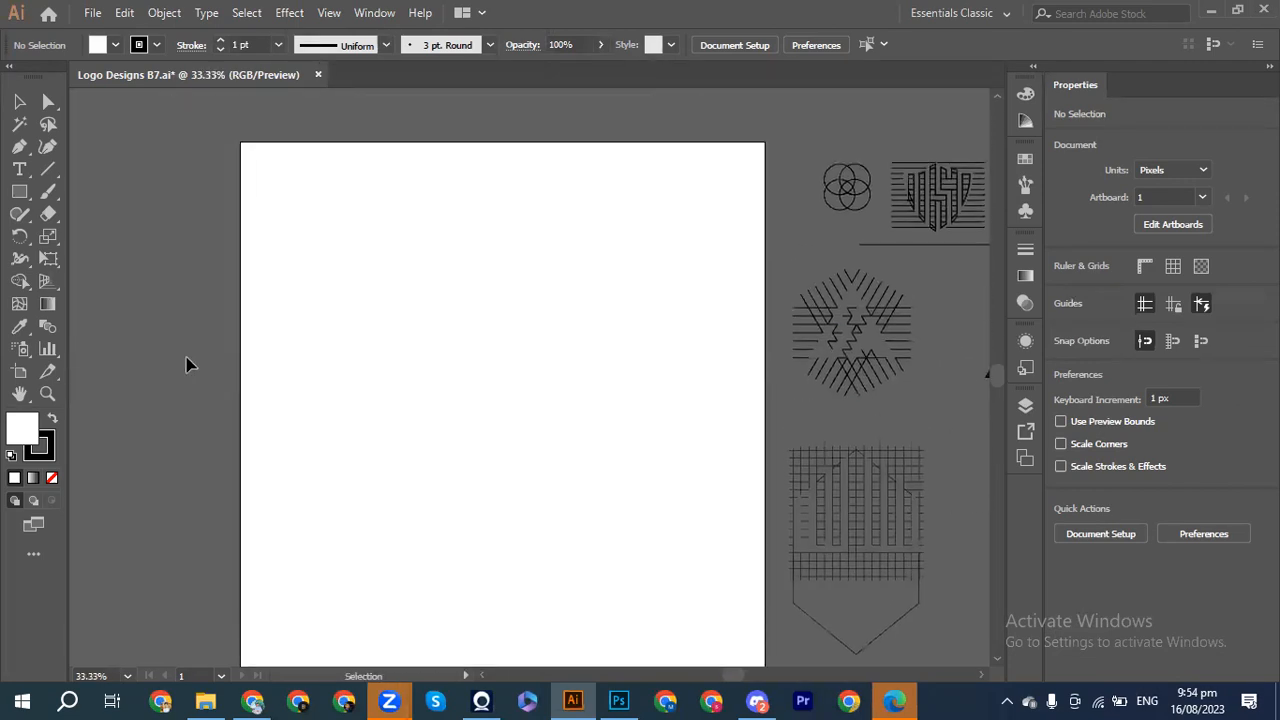
pyautogui.scroll(-1, 190, 365)
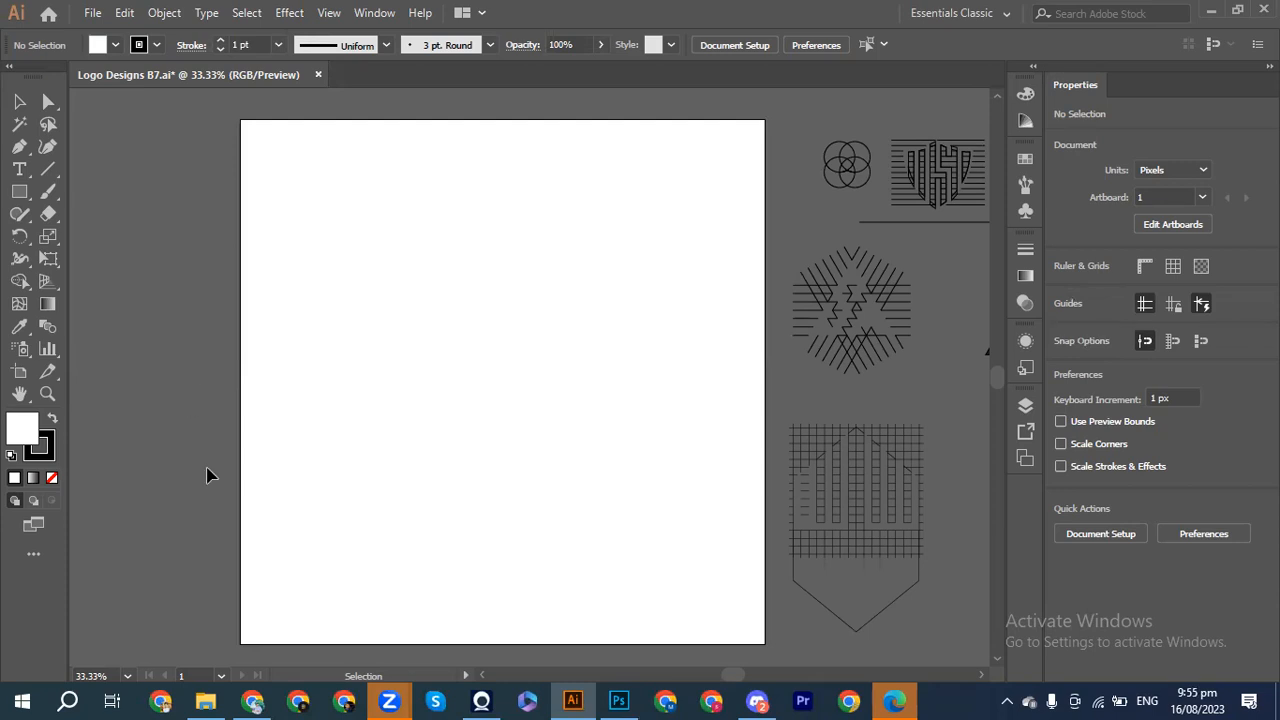
pyautogui.moveTo(237, 698)
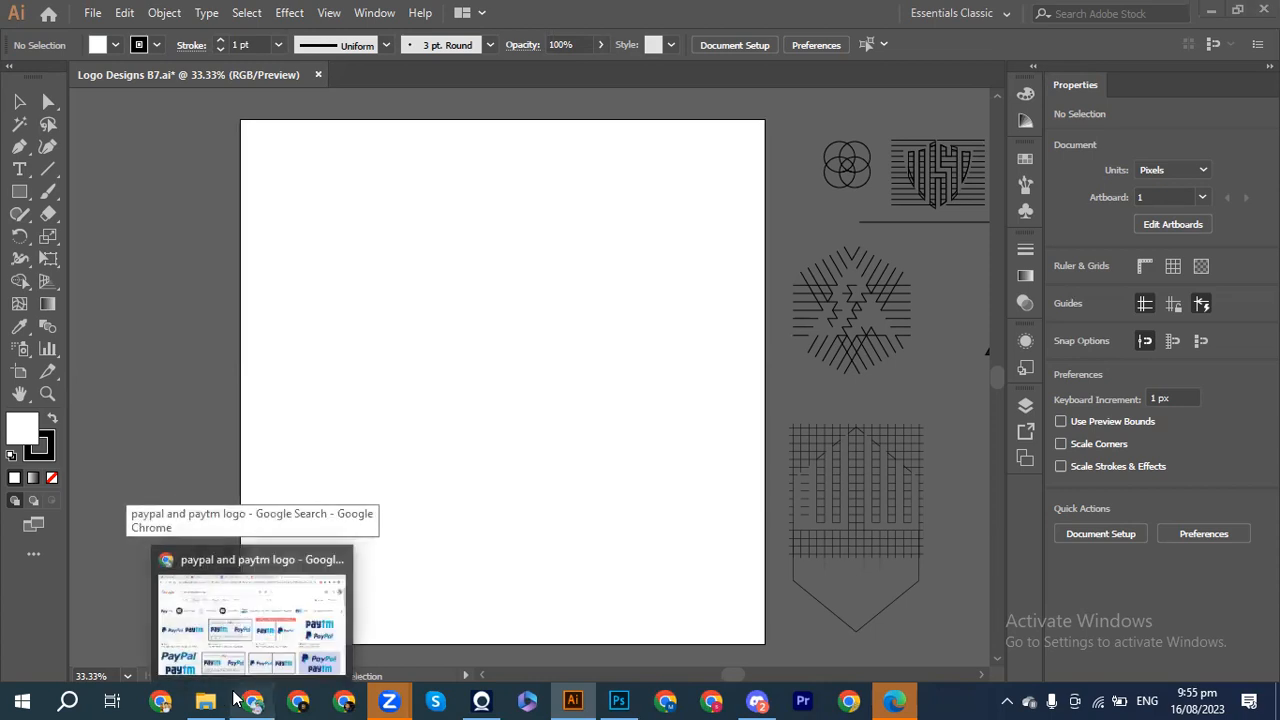
pyautogui.click(250, 620)
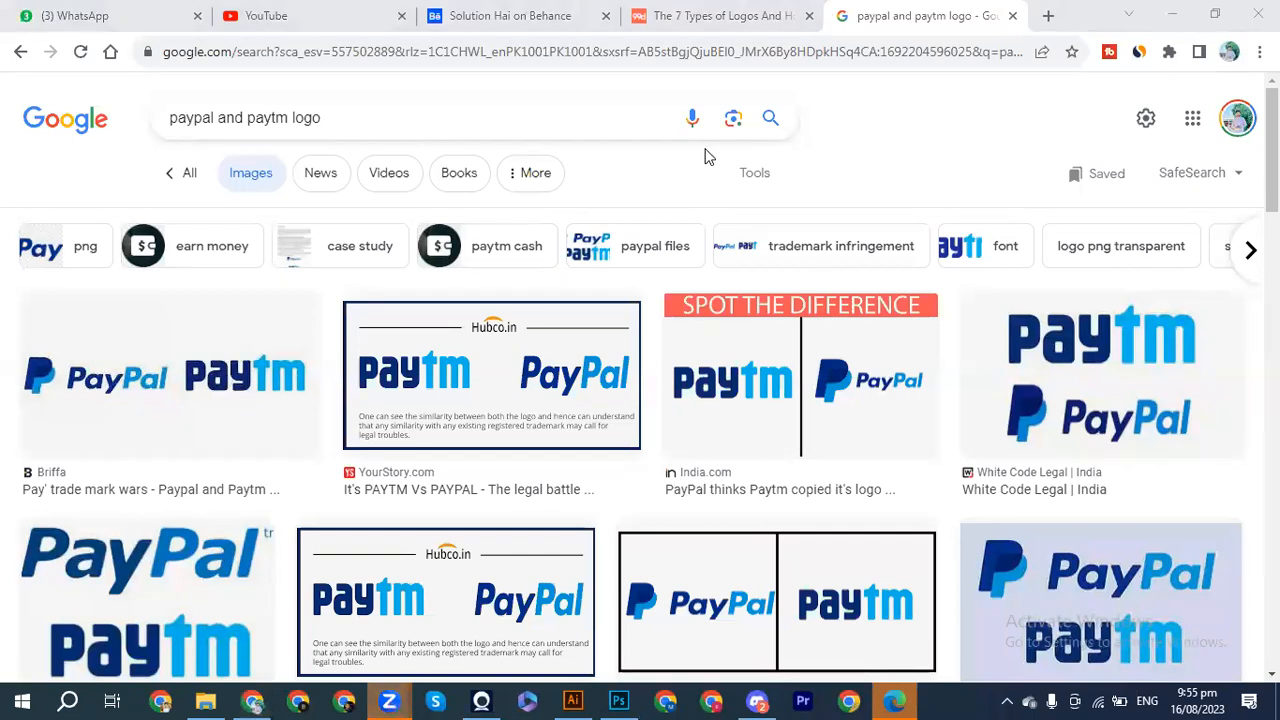
pyautogui.click(573, 700)
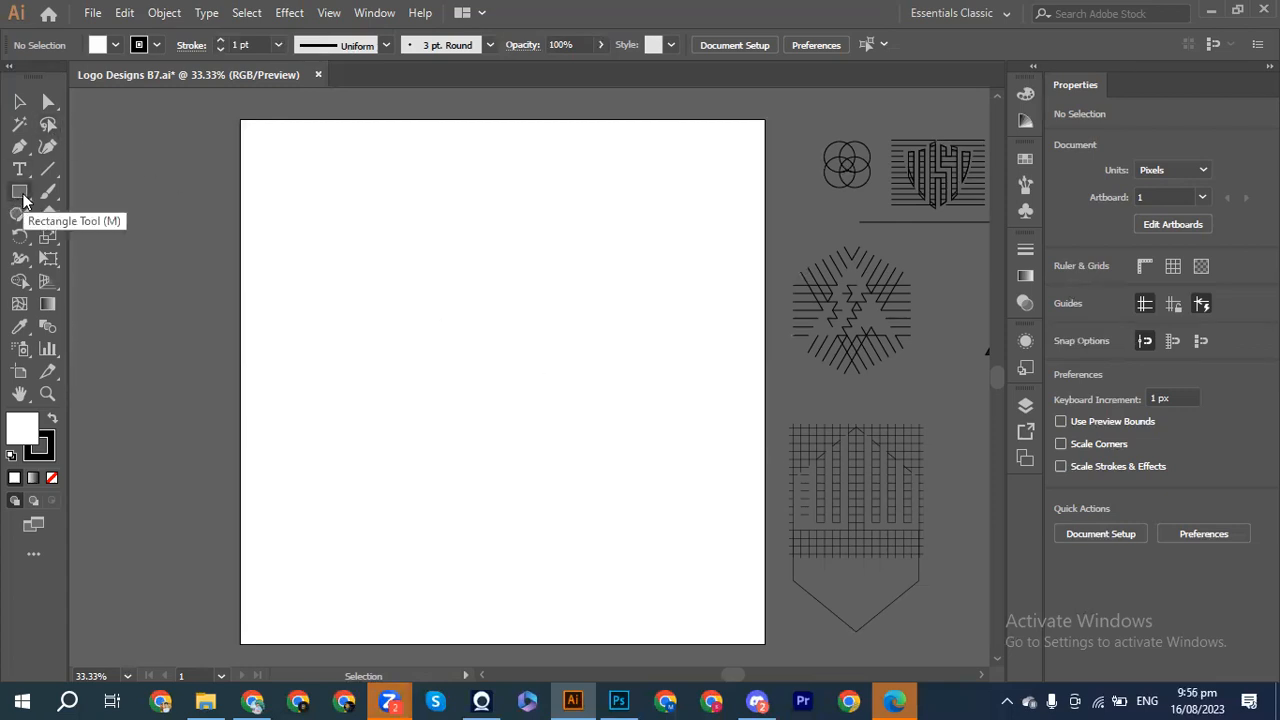
# Step: Draw an unfilled vertical line near the artboard's left edge with the Line Segment Tool
pyautogui.click(48, 169)
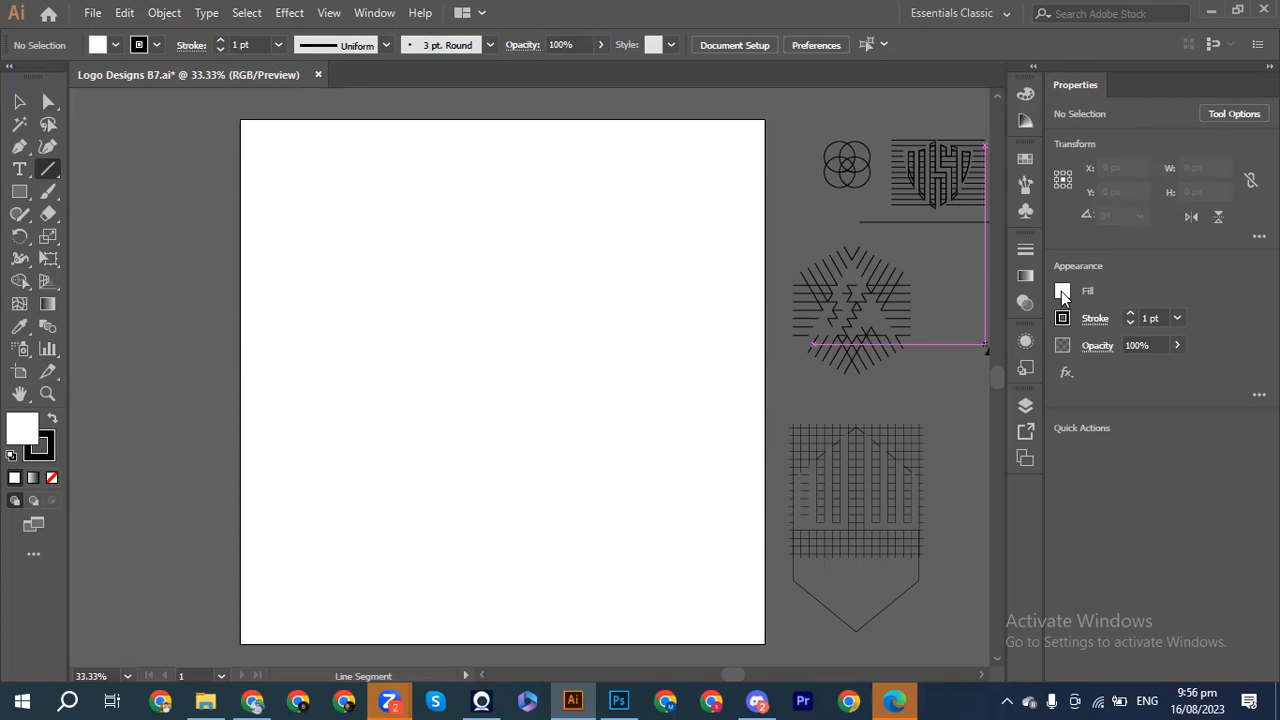
pyautogui.click(53, 479)
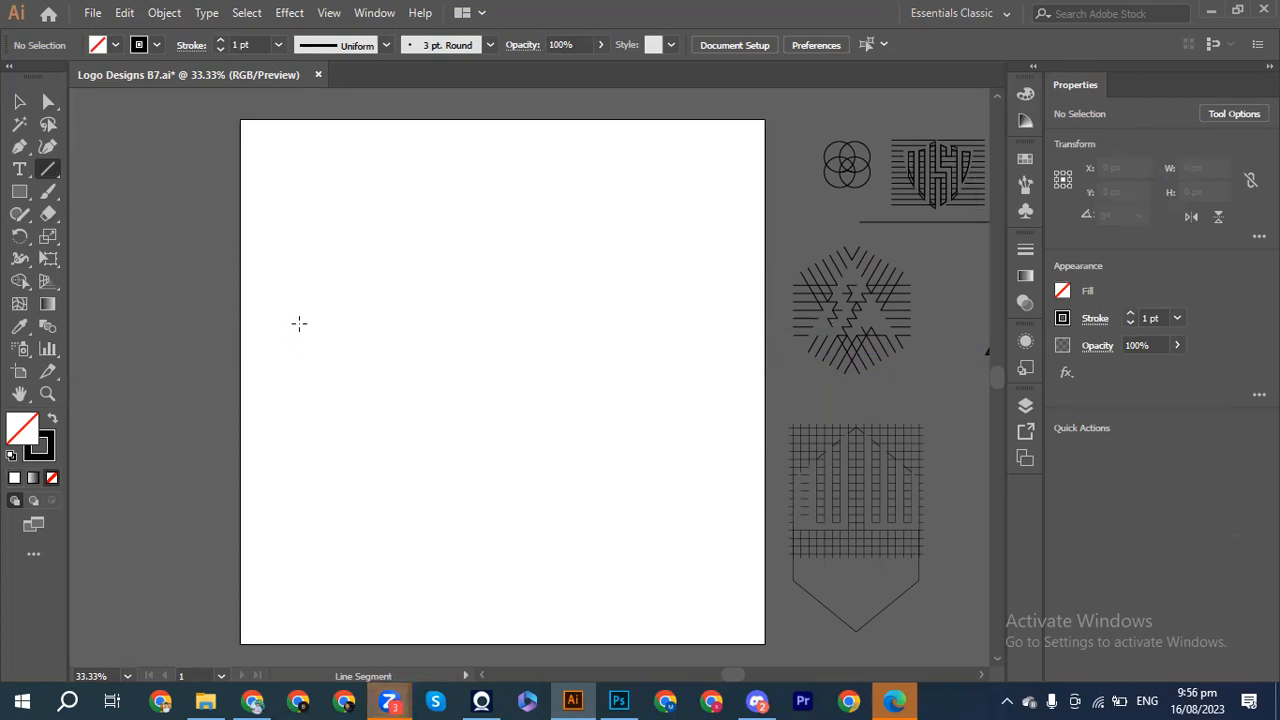
pyautogui.moveTo(315, 306)
pyautogui.mouseDown()
pyautogui.moveTo(333, 460)
pyautogui.moveTo(323, 508)
pyautogui.moveTo(306, 516)
pyautogui.moveTo(315, 552)
pyautogui.mouseUp()
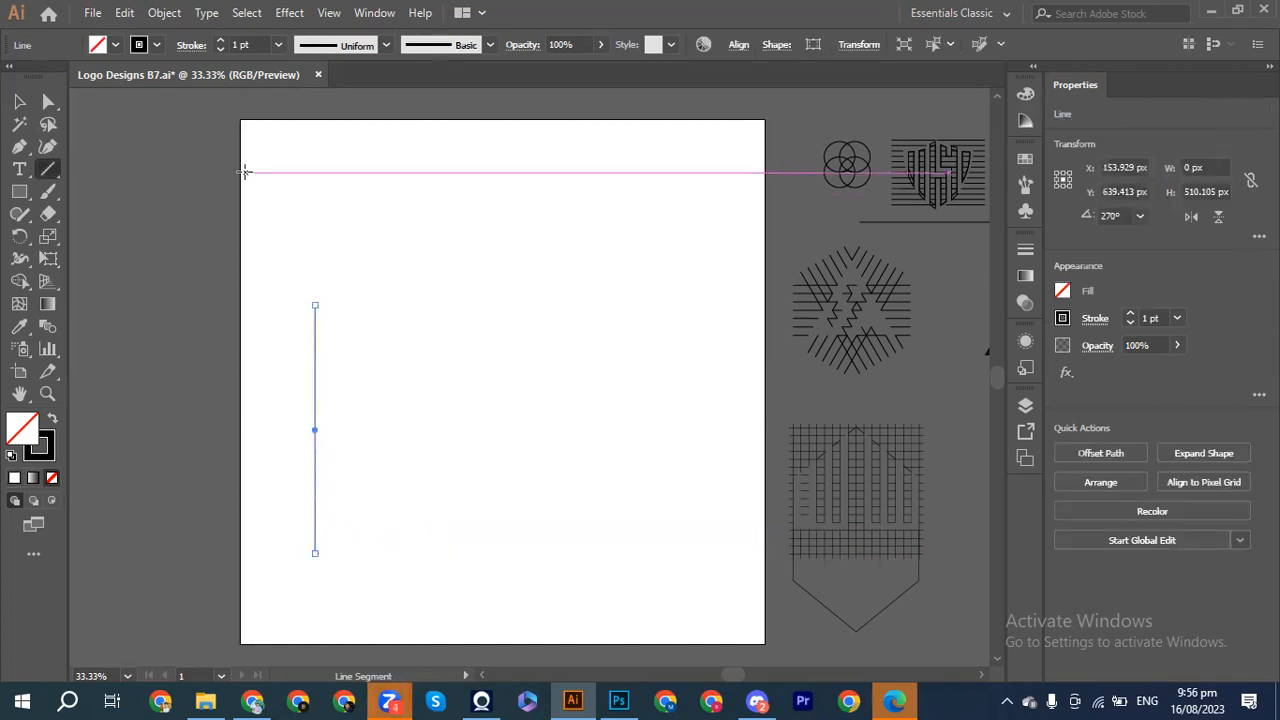
pyautogui.hotkey('ctrl', '=')
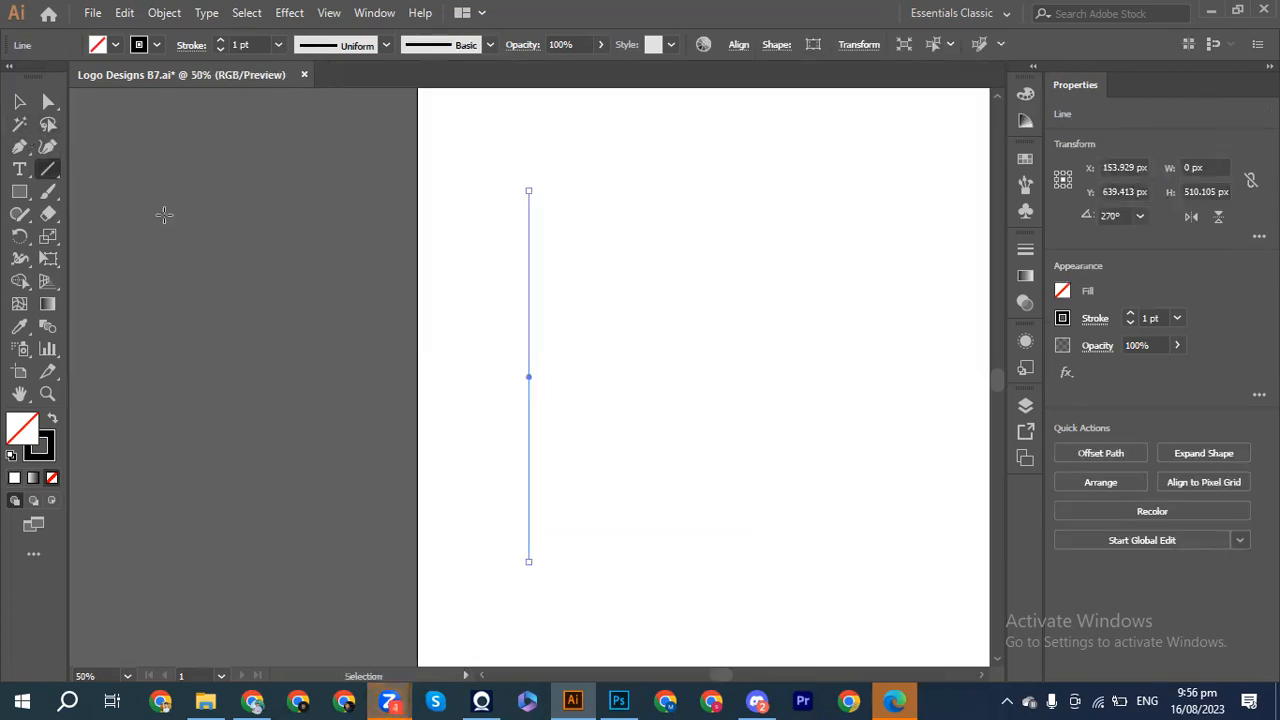
pyautogui.hscroll(3, 166, 221)
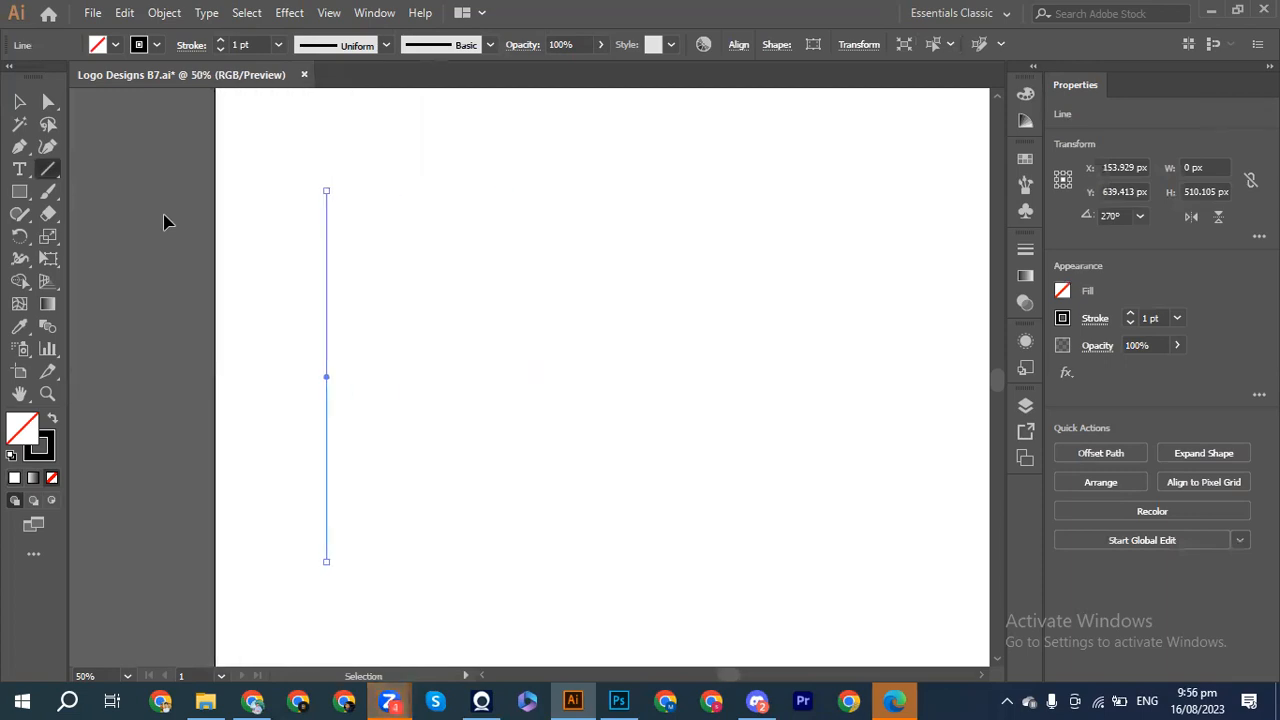
pyautogui.hscroll(1, 166, 221)
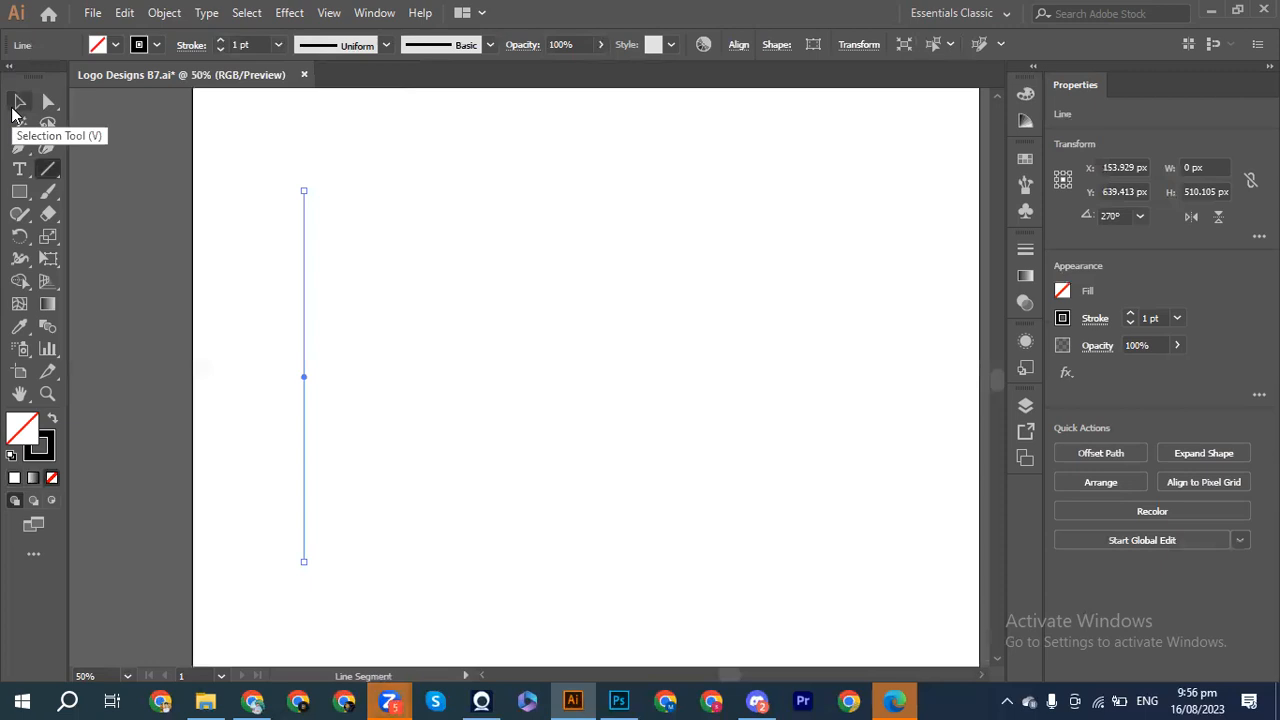
# Step: Alt-drag an offset copy of the vertical line to the right, deleting the misplaced duplicates
pyautogui.click(13, 108)
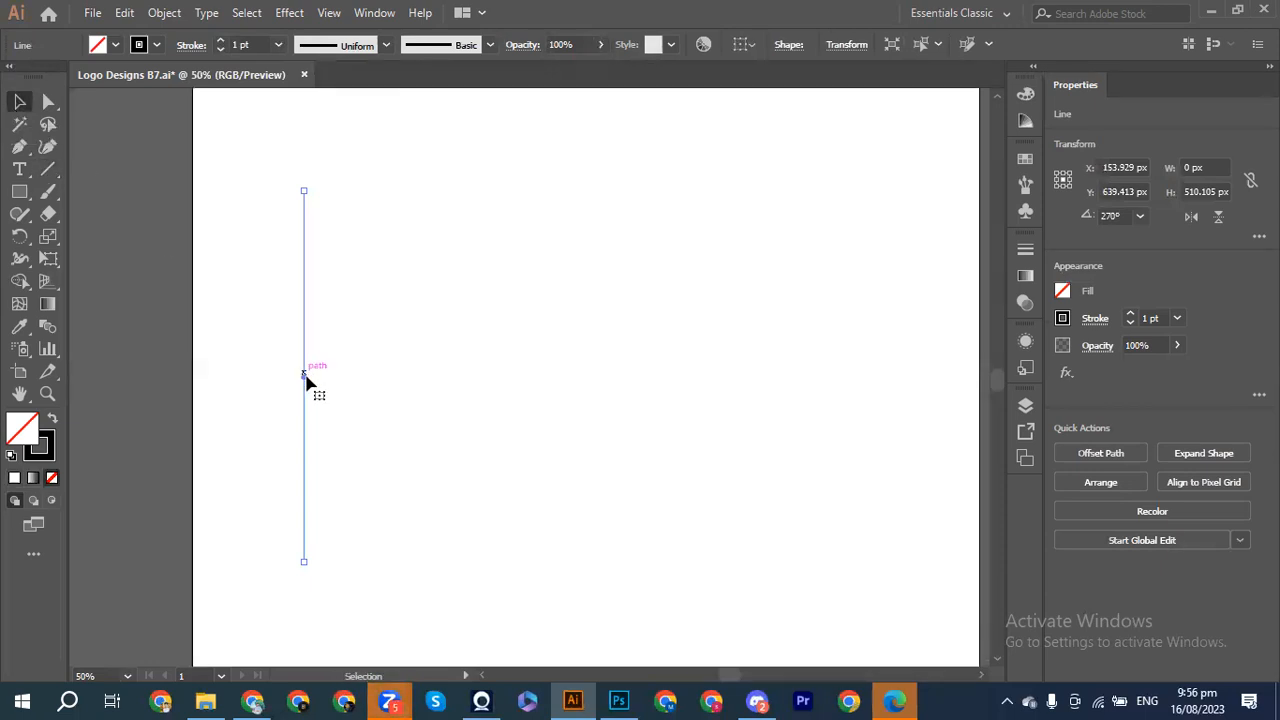
pyautogui.moveTo(305, 375); pyautogui.dragTo(317, 381)
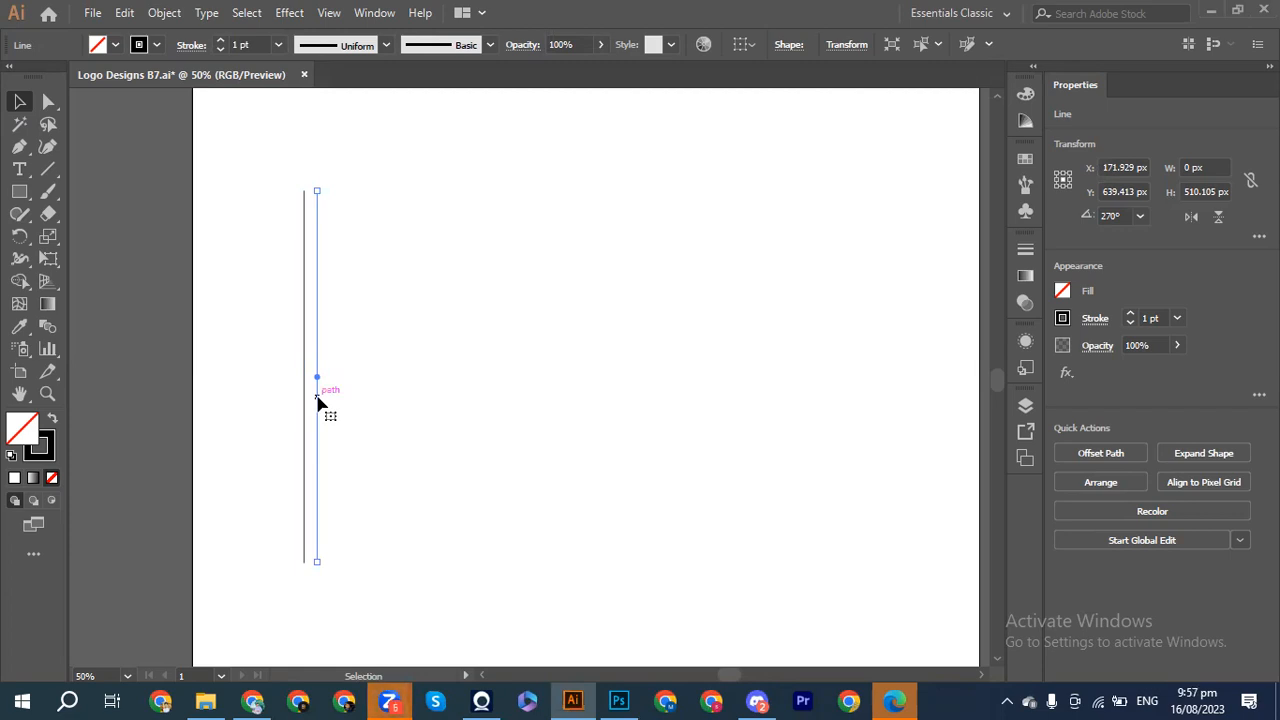
pyautogui.moveTo(320, 410); pyautogui.dragTo(351, 426)
pyautogui.press('Delete')
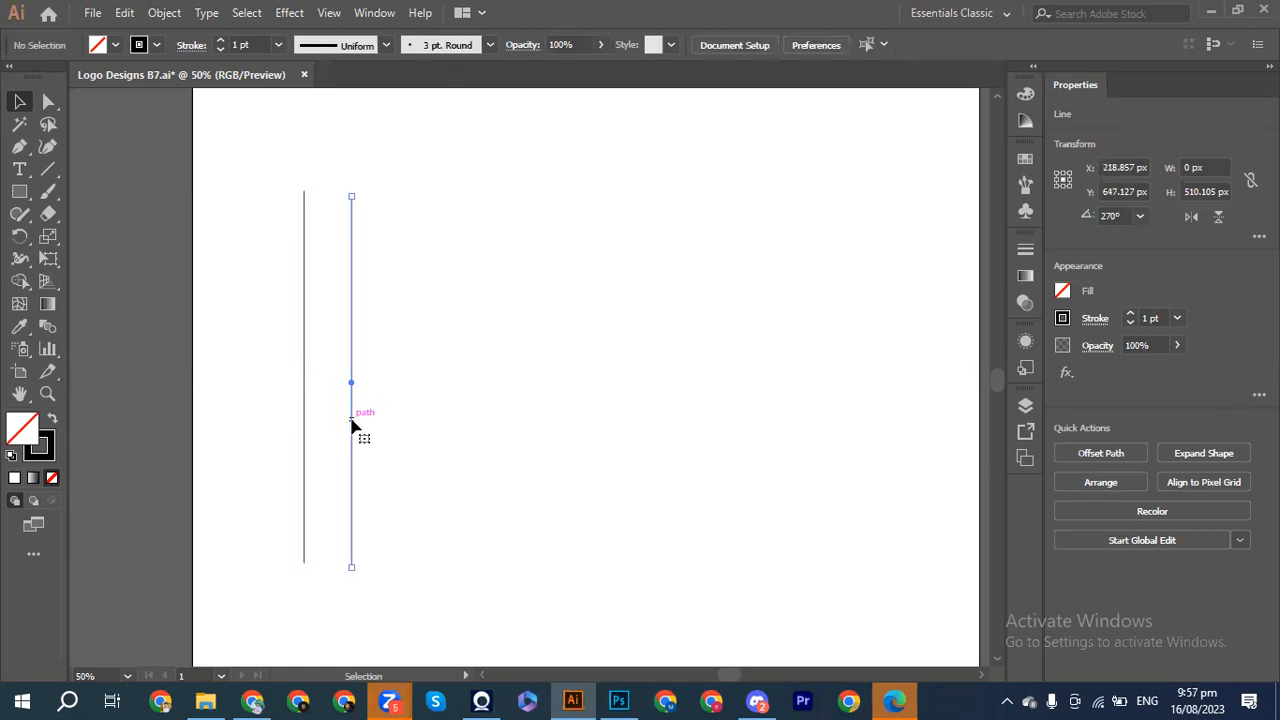
pyautogui.click(305, 396)
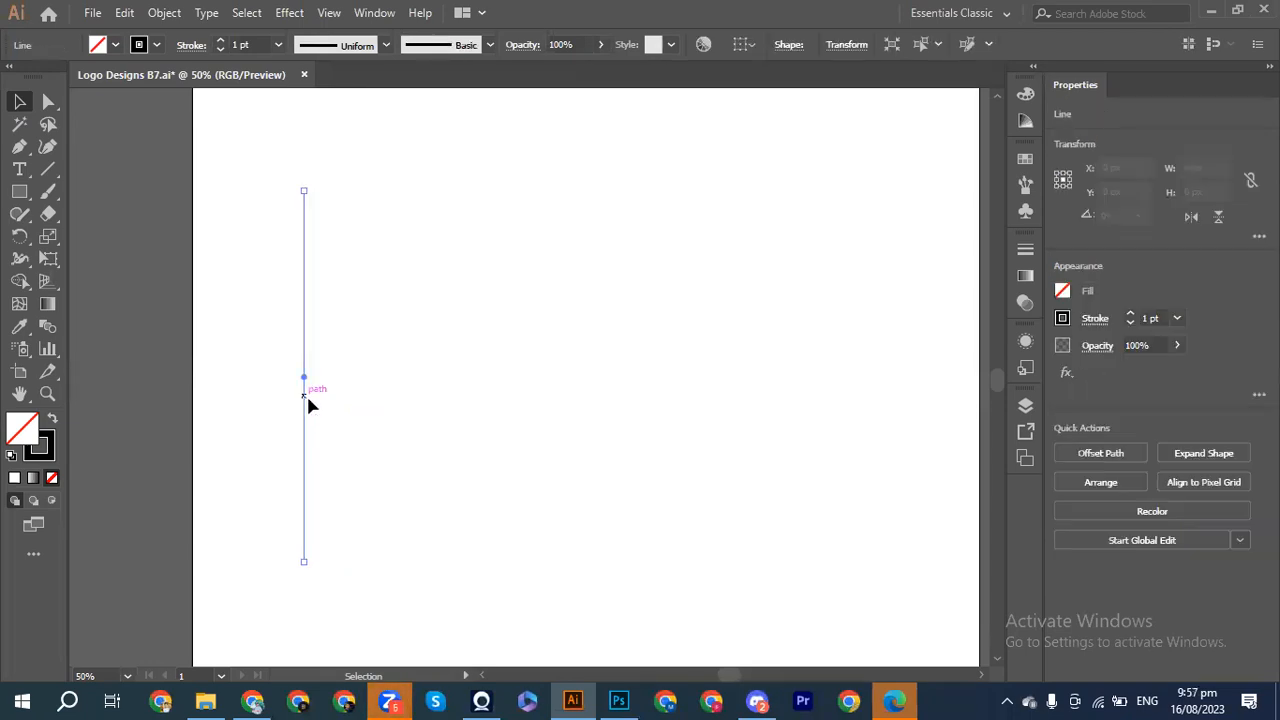
pyautogui.moveTo(305, 383)
pyautogui.mouseDown()
pyautogui.moveTo(934, 388)
pyautogui.moveTo(323, 374)
pyautogui.mouseUp()
pyautogui.press('Delete')
pyautogui.press('a')
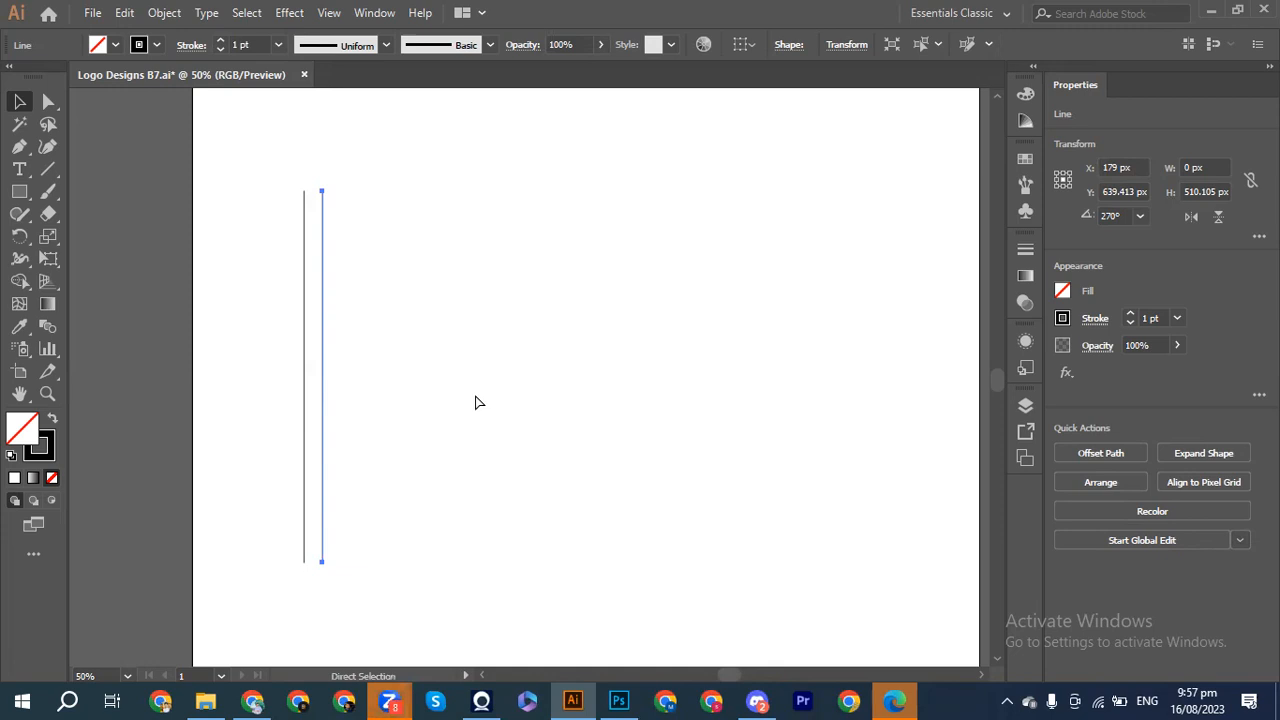
# Step: Repeat the copy with Ctrl+D to reach nine evenly spaced lines, then marquee-select them all
pyautogui.hotkey('ctrl', 'd')
pyautogui.hotkey('ctrl', 'd')
pyautogui.hotkey('ctrl', 'd')
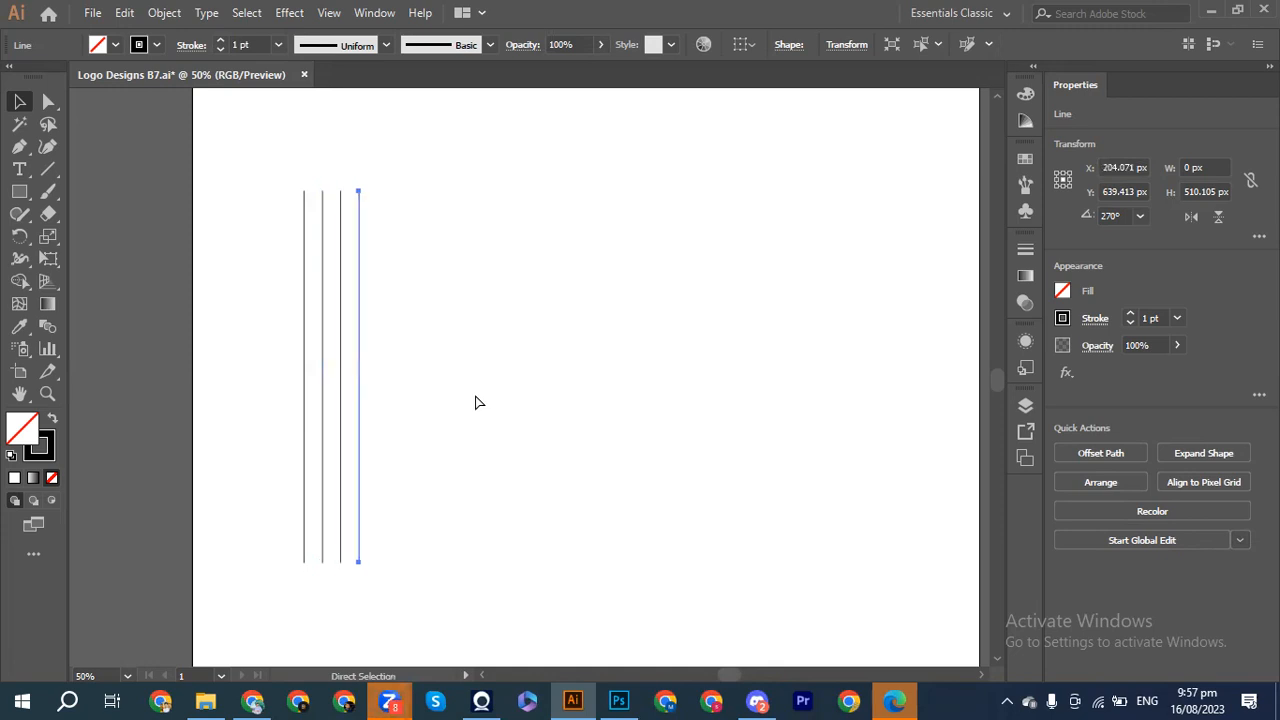
pyautogui.hotkey('ctrl', 'd')
pyautogui.hotkey('ctrl', 'd')
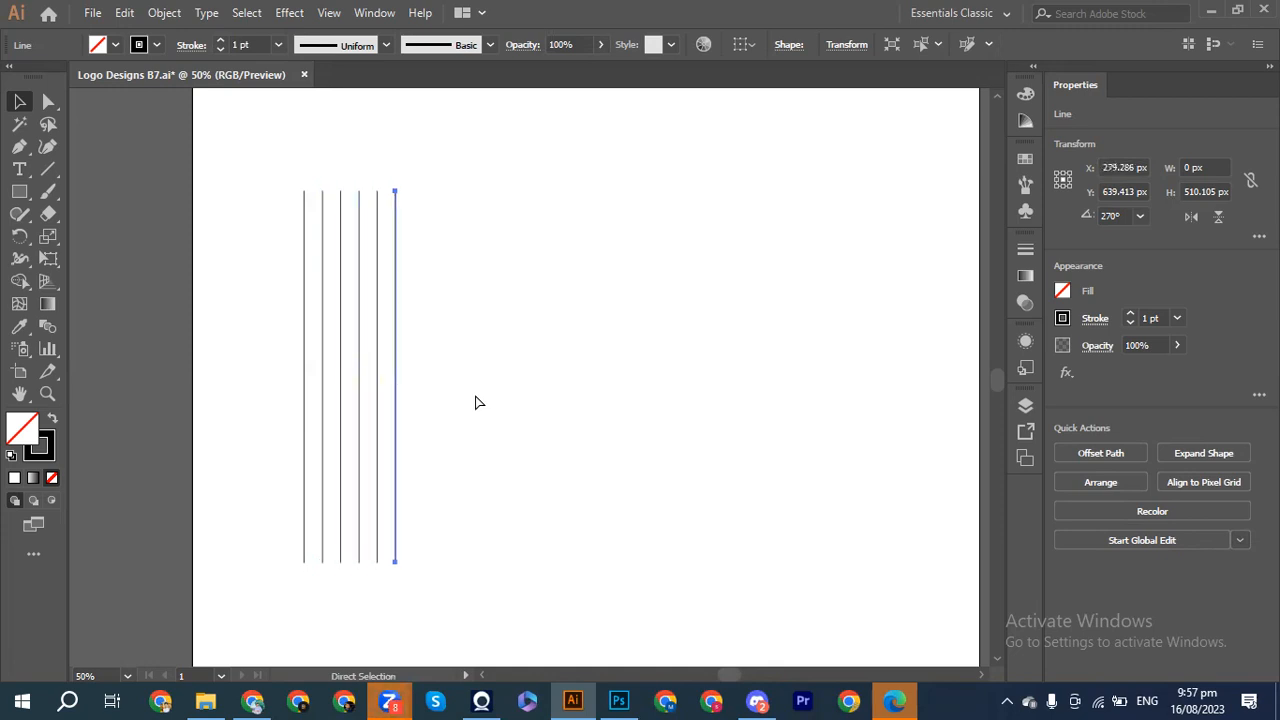
pyautogui.hotkey('ctrl', 'd')
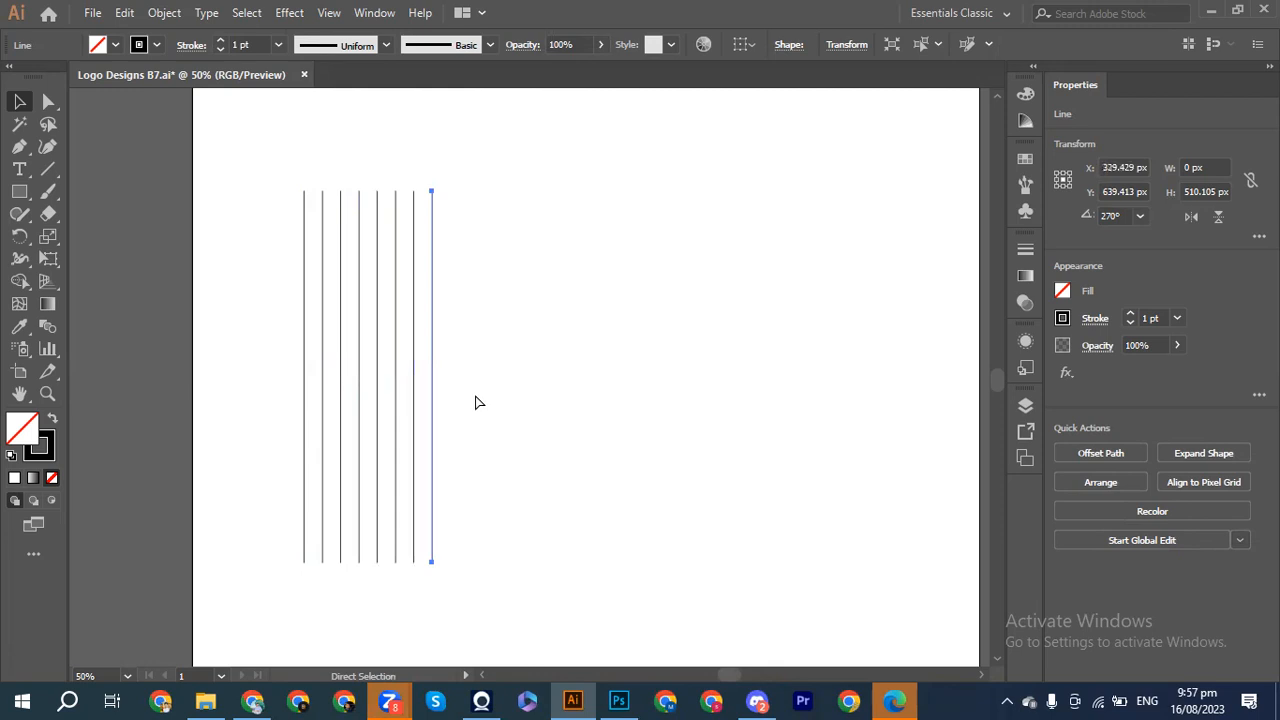
pyautogui.hotkey('ctrl', 'd')
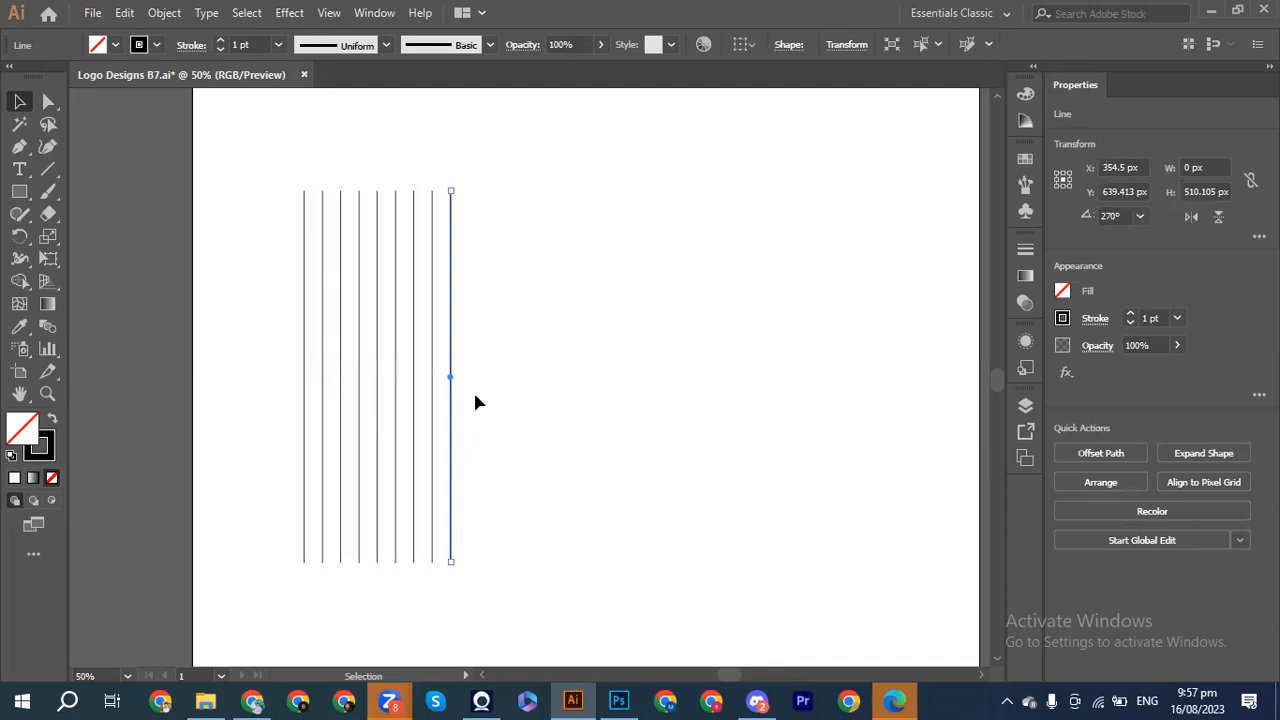
pyautogui.click(254, 173)
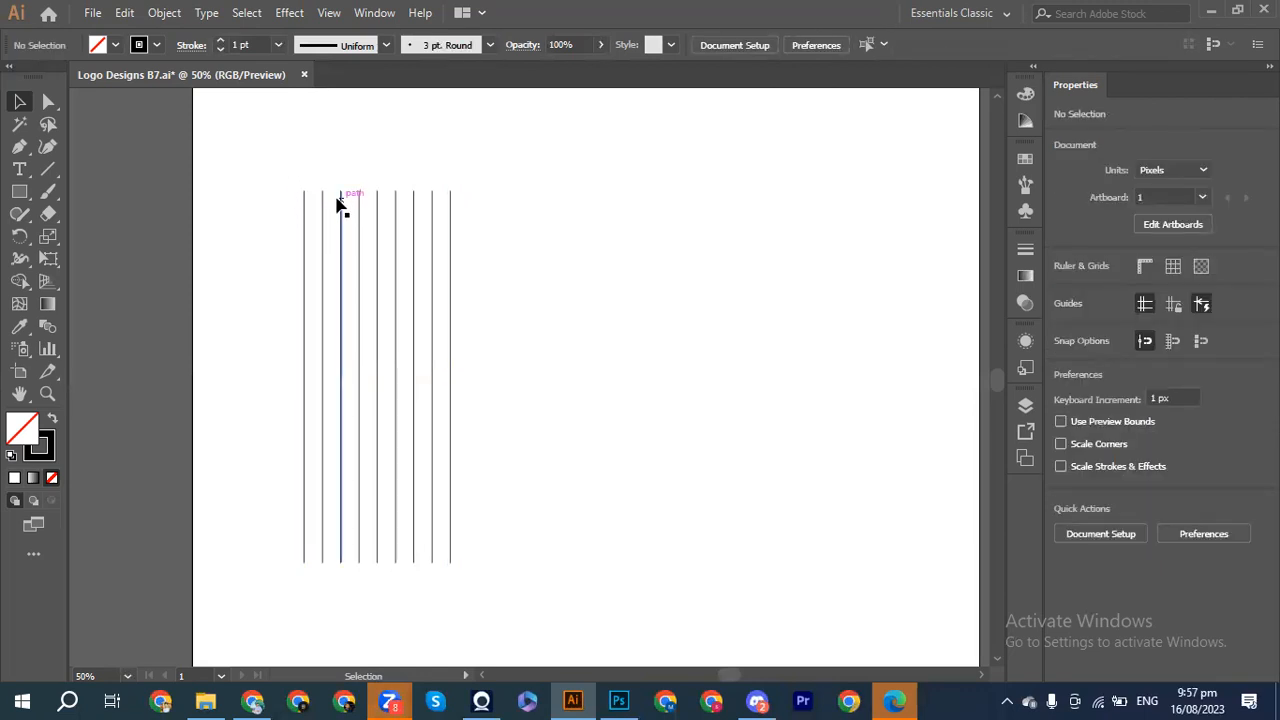
pyautogui.moveTo(278, 180); pyautogui.dragTo(461, 356)
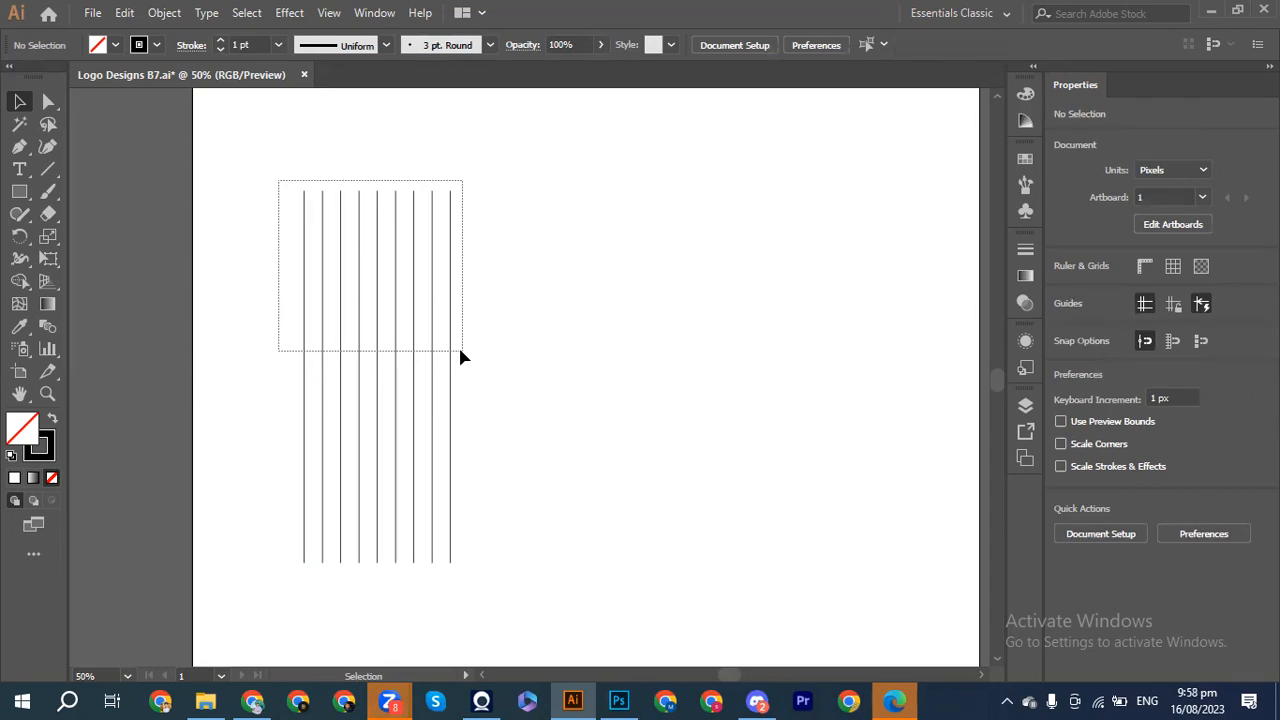
# Step: Group the nine vertical lines (about 200.571 × 510.105 px) and drag the group right toward centre
pyautogui.moveTo(460, 356); pyautogui.dragTo(460, 356)
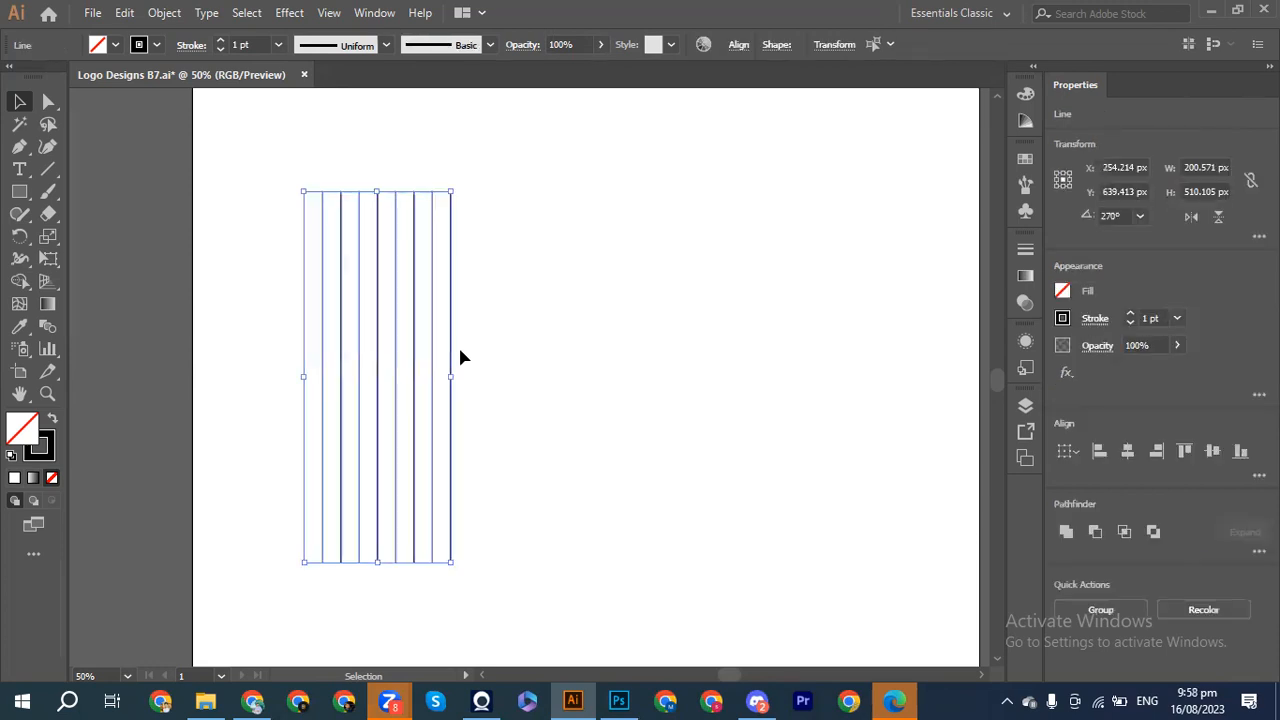
pyautogui.press('a')
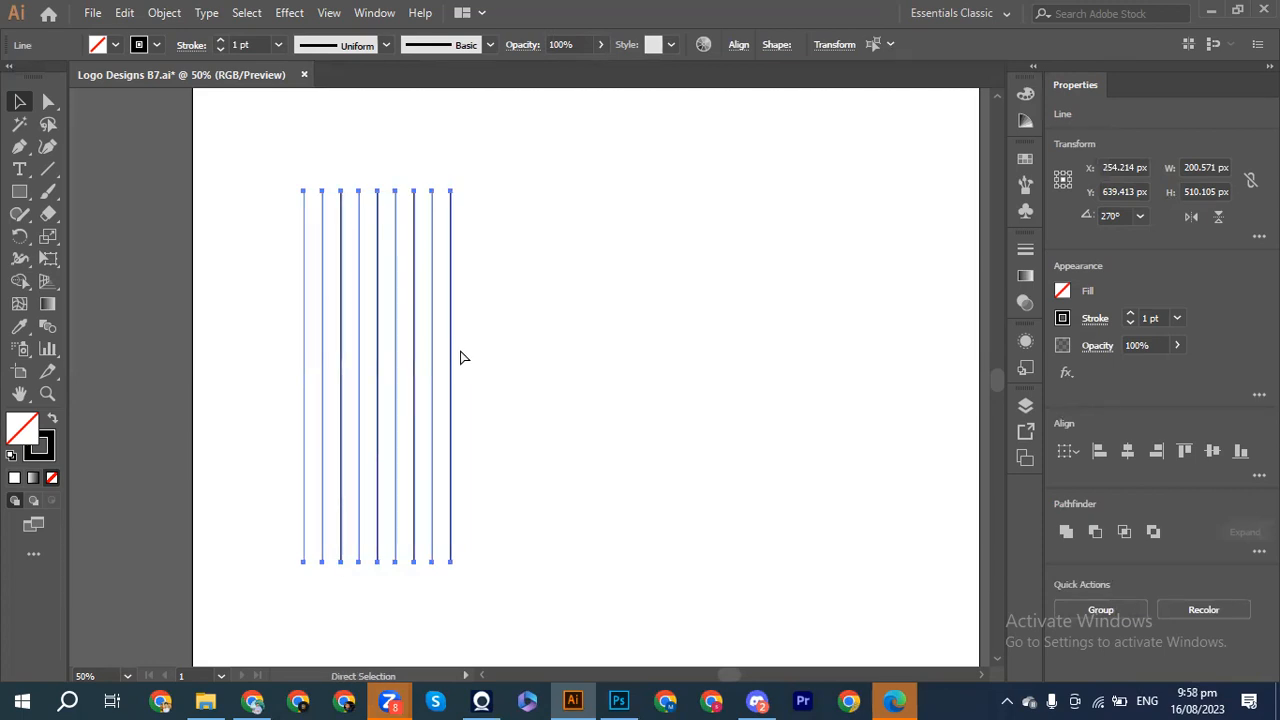
pyautogui.hotkey('ctrl', 'g')
pyautogui.press('v')
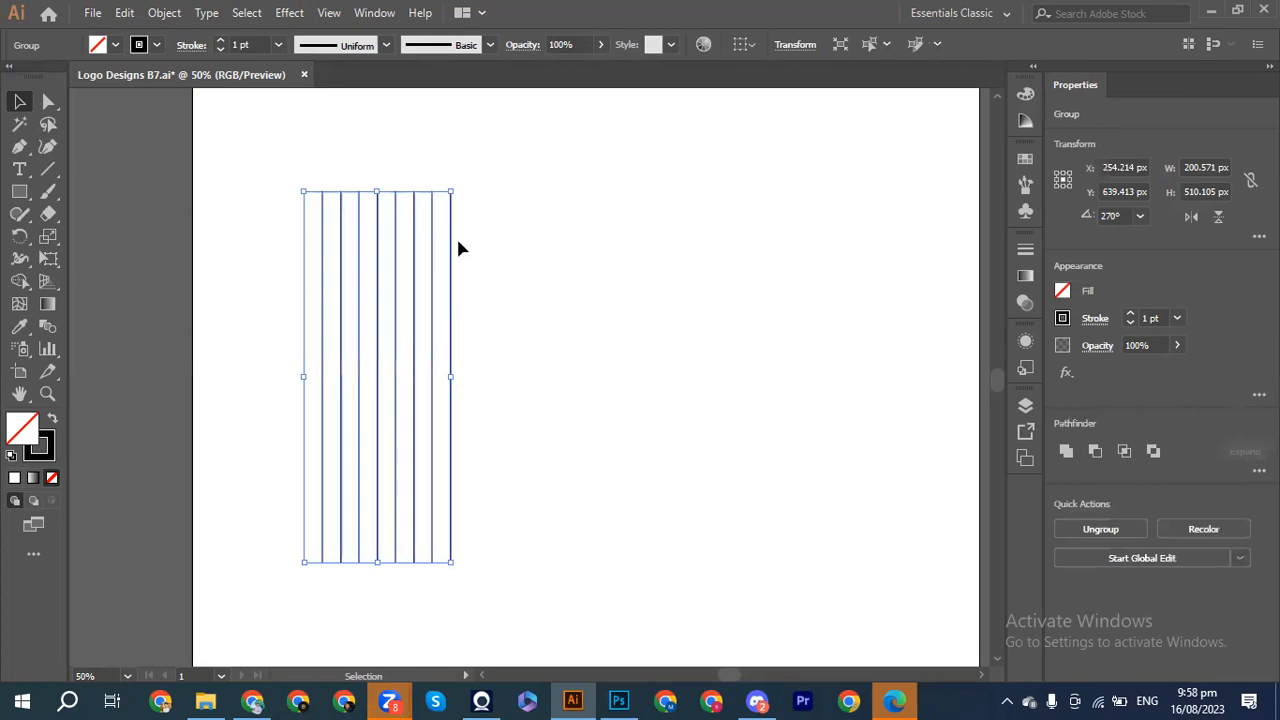
pyautogui.moveTo(422, 340); pyautogui.dragTo(571, 337)
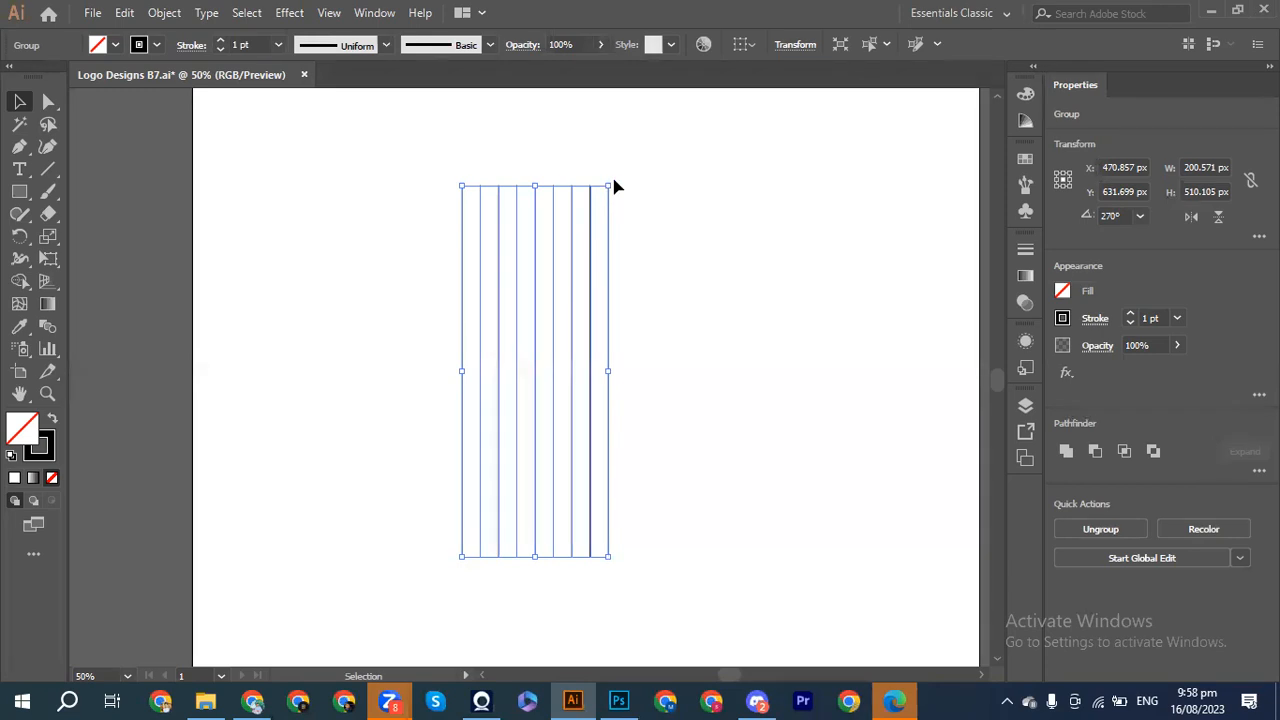
# Step: Make a copy of the nine-line group rotated 30°, then select the slanted copy
pyautogui.rightClick(570, 250)
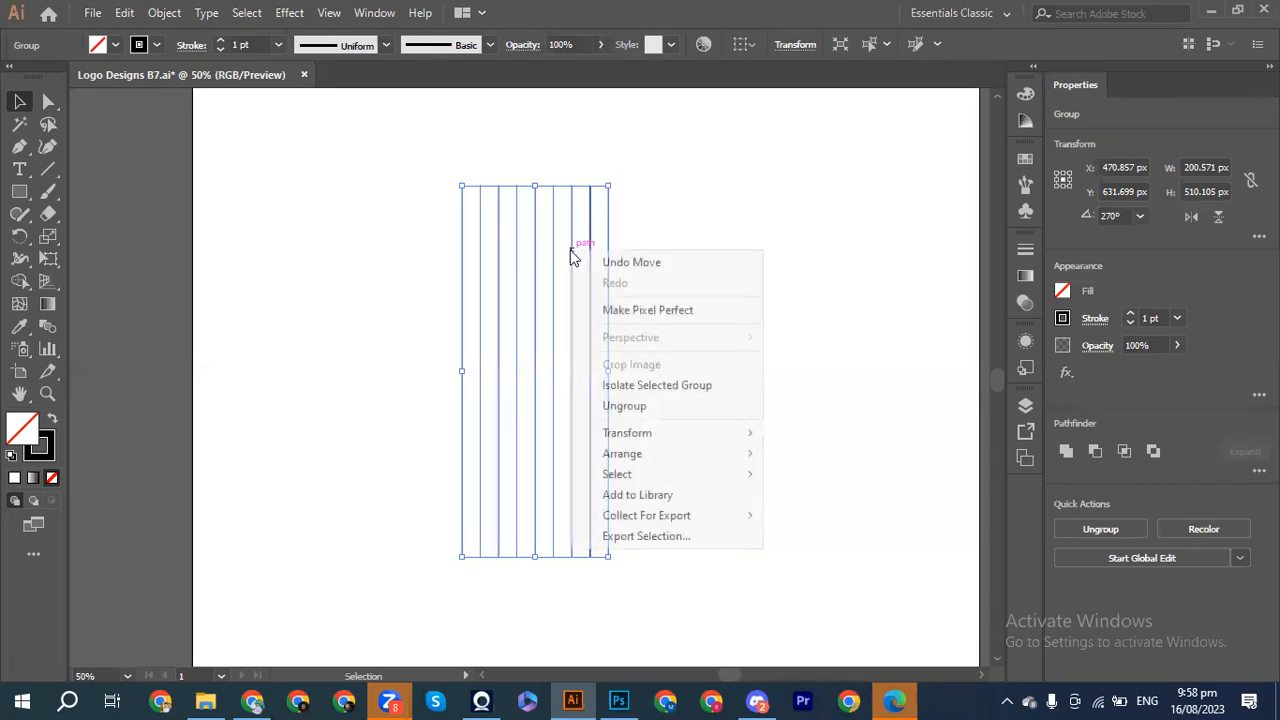
pyautogui.moveTo(651, 443)
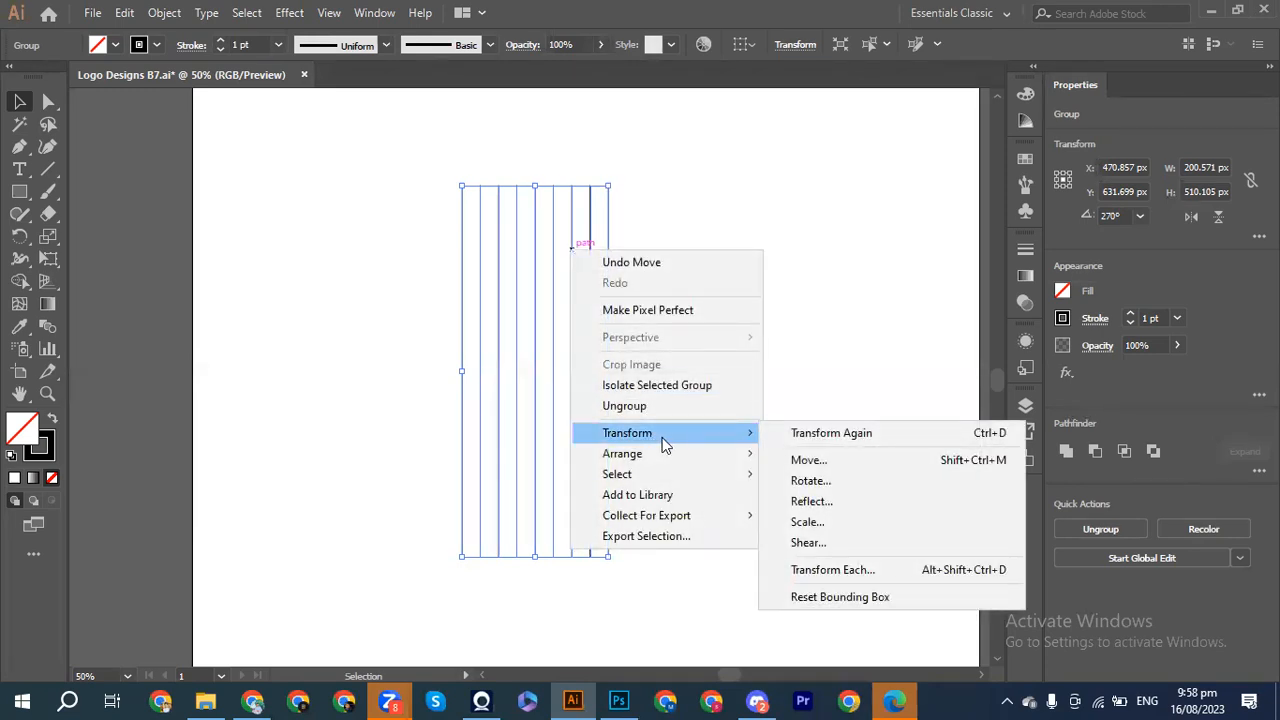
pyautogui.click(796, 484)
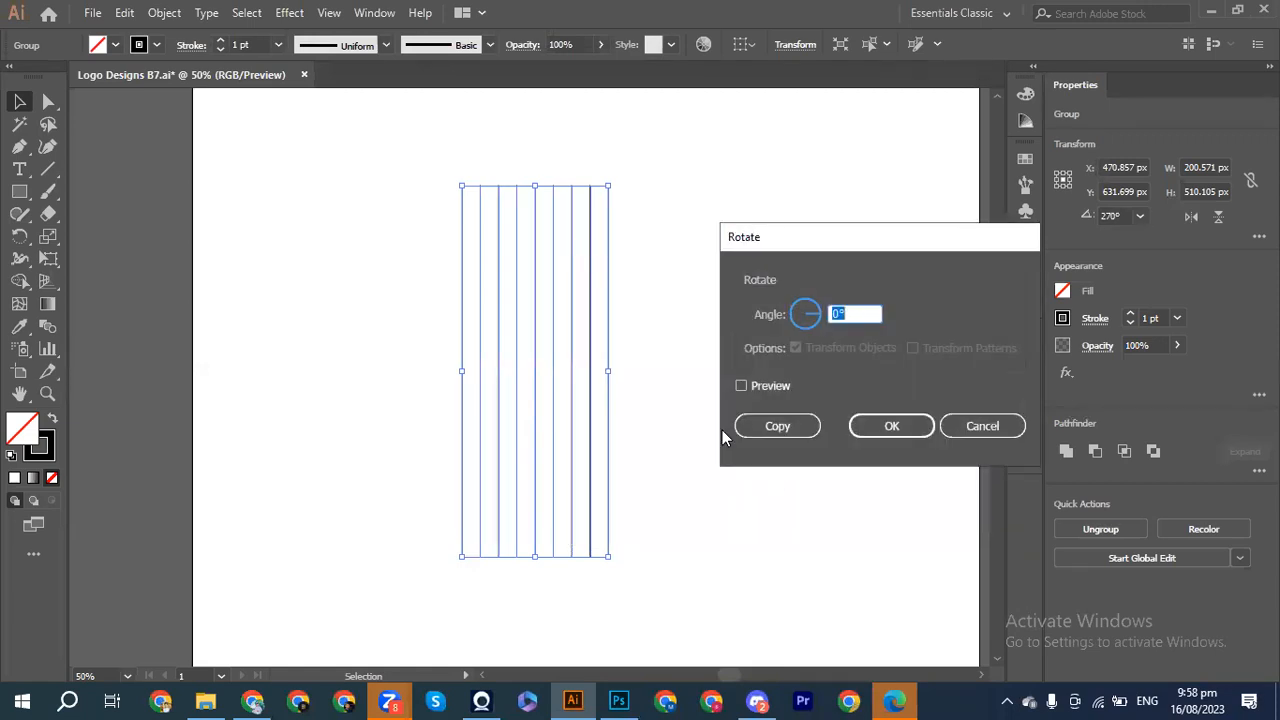
pyautogui.click(741, 386)
pyautogui.click(770, 426)
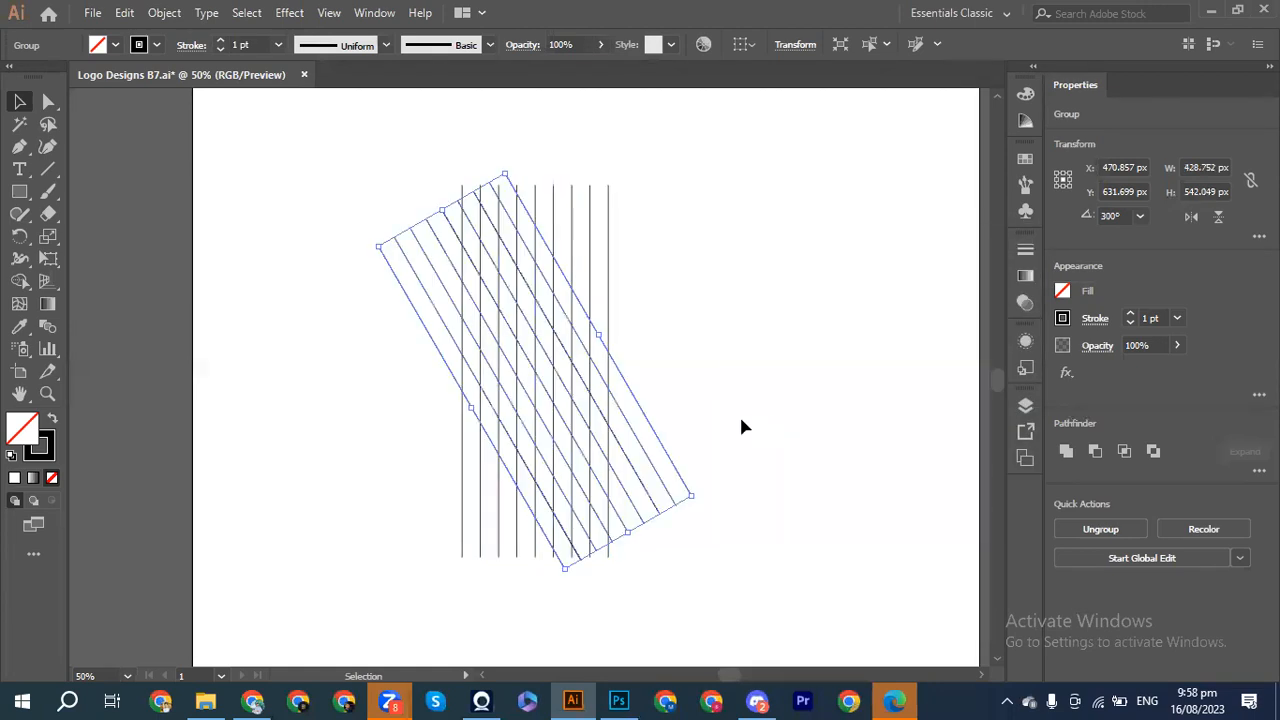
pyautogui.click(294, 300)
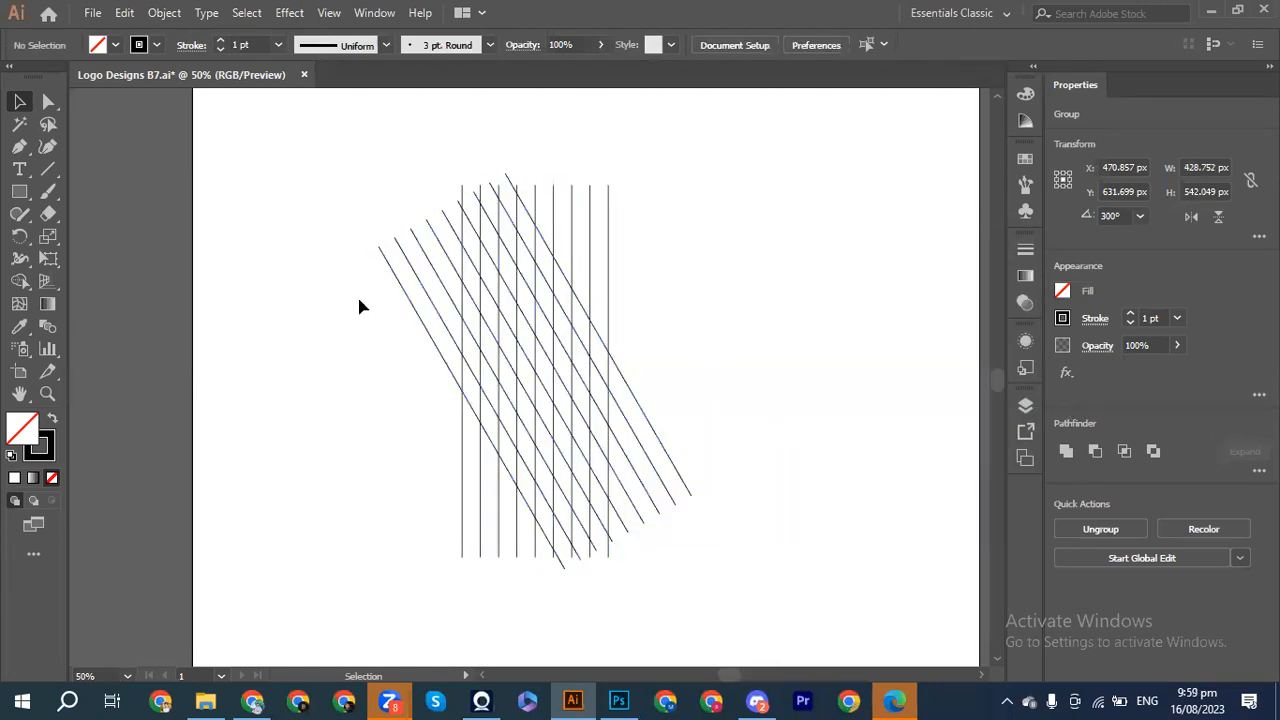
pyautogui.click(411, 305)
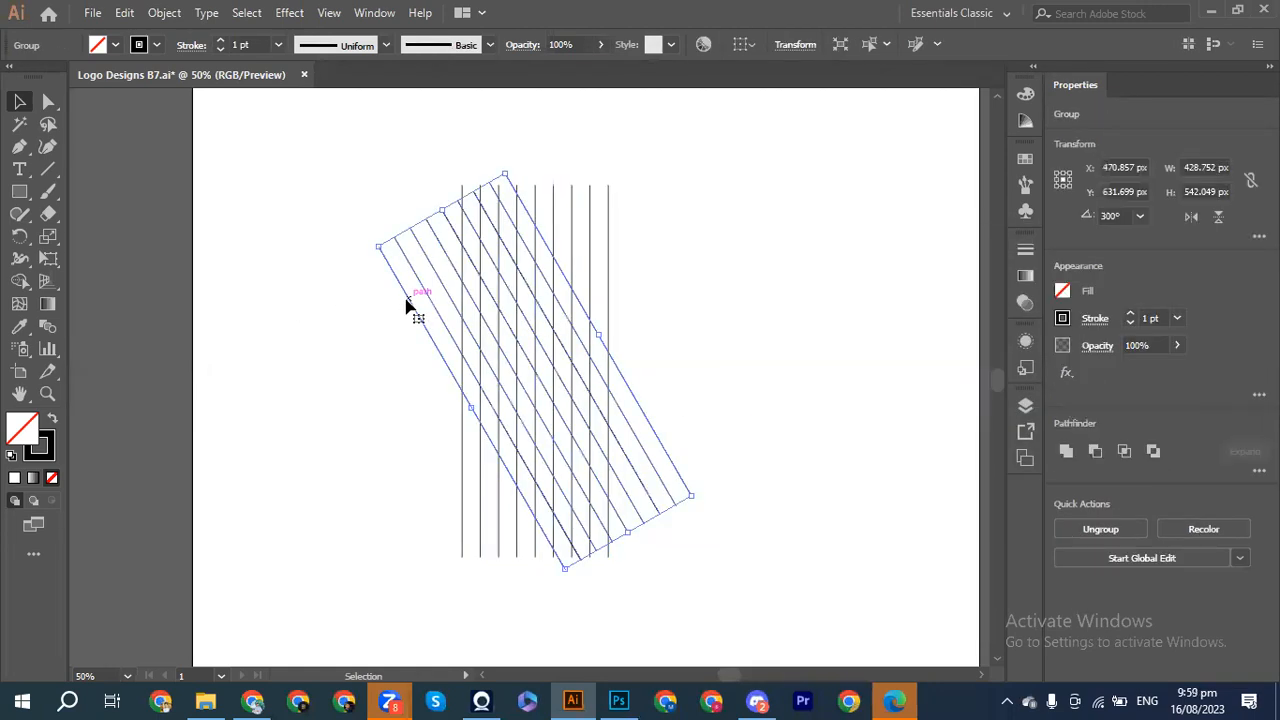
# Step: Add a vertically reflected copy of the slanted lines, then select the vertical line group
pyautogui.rightClick(407, 305)
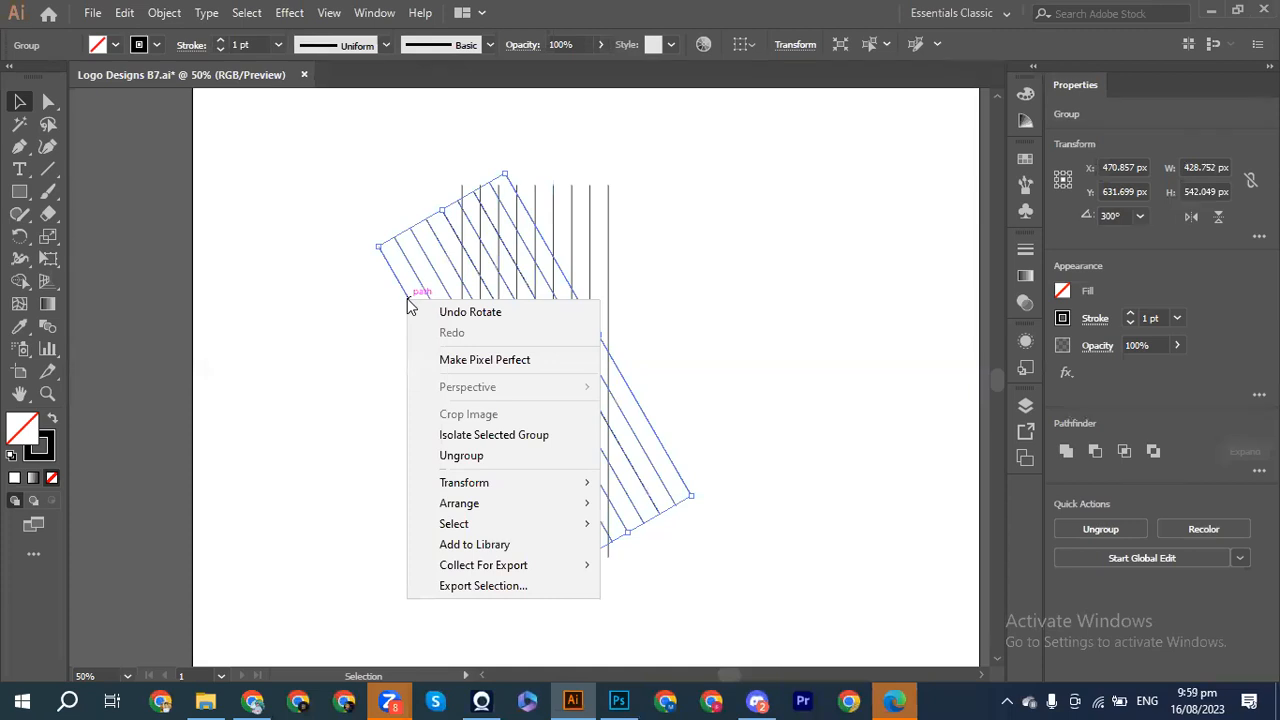
pyautogui.moveTo(579, 484)
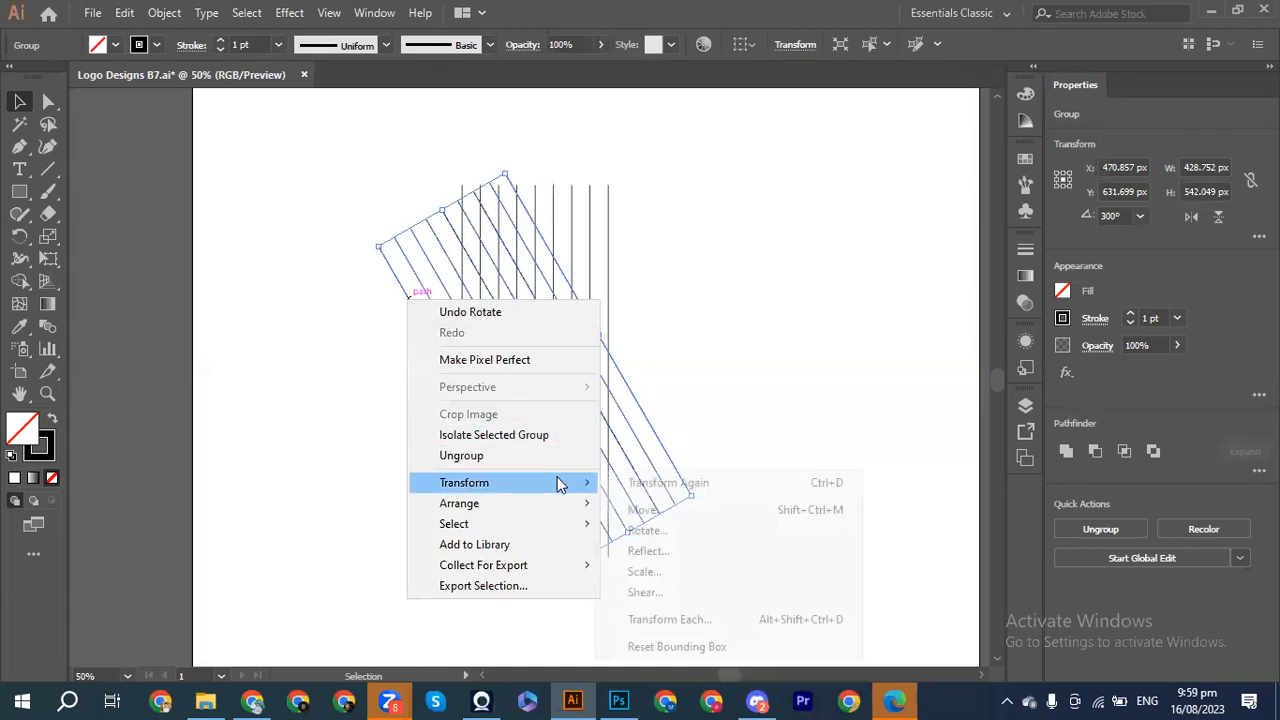
pyautogui.click(656, 551)
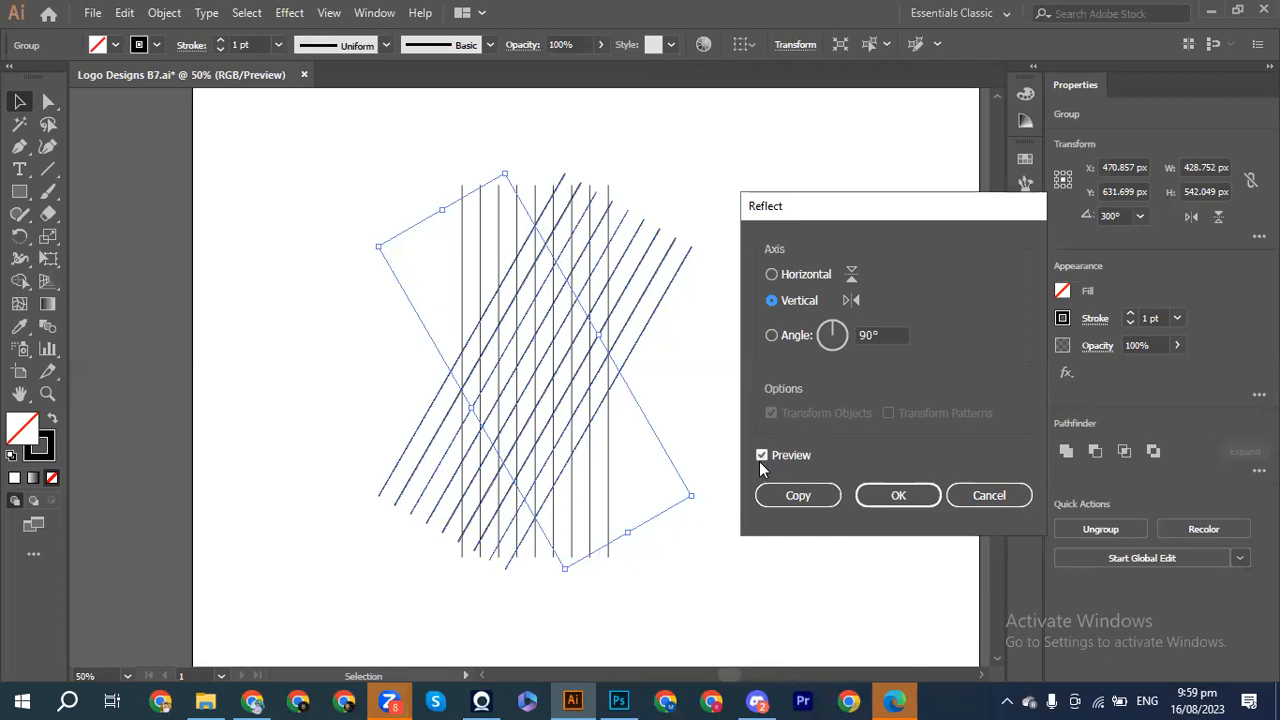
pyautogui.click(772, 502)
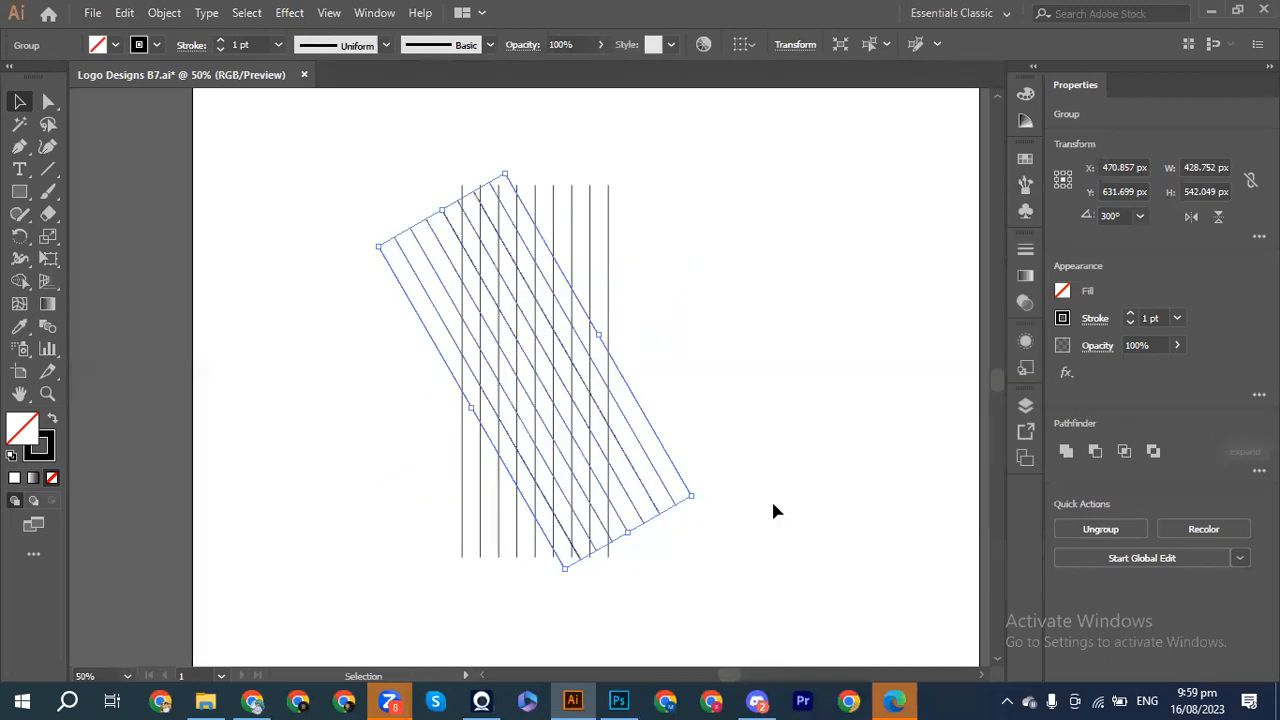
pyautogui.click(731, 363)
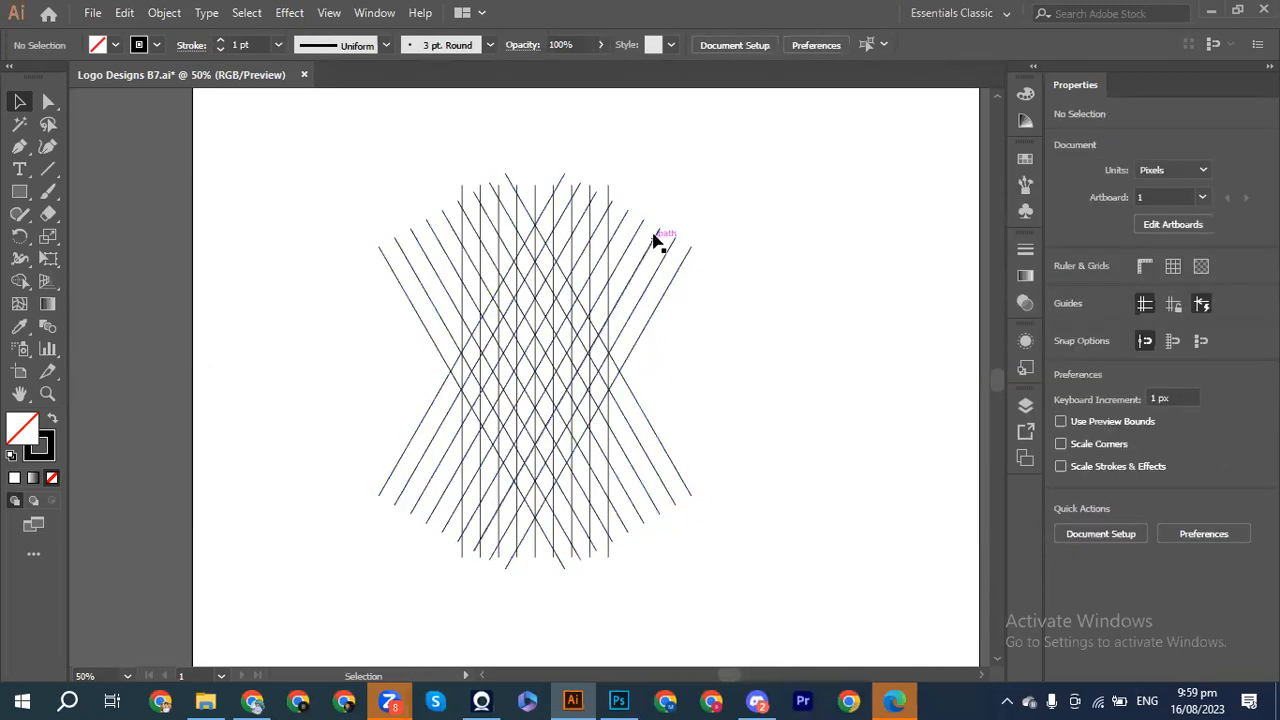
pyautogui.click(608, 186)
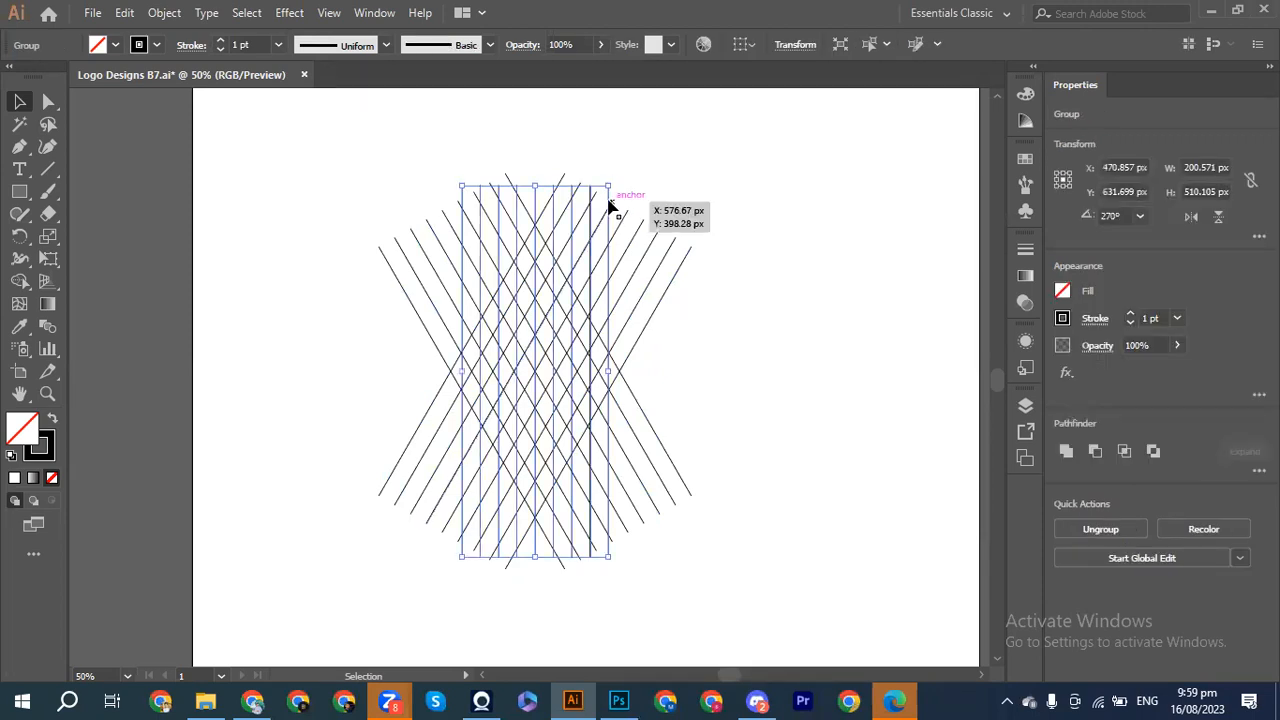
# Step: Move the vertical line group aside and Alt-drag a copy of the crossed lines to the left
pyautogui.moveTo(607, 205); pyautogui.dragTo(876, 203)
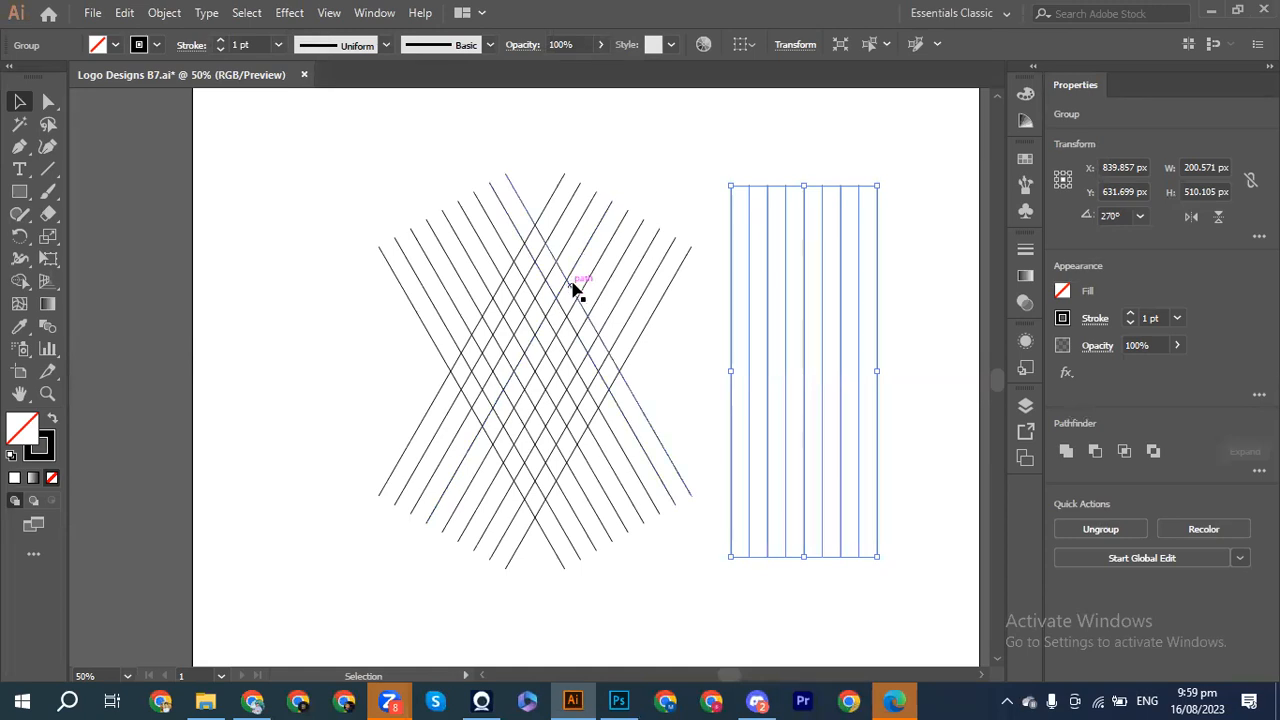
pyautogui.moveTo(344, 130); pyautogui.dragTo(643, 537)
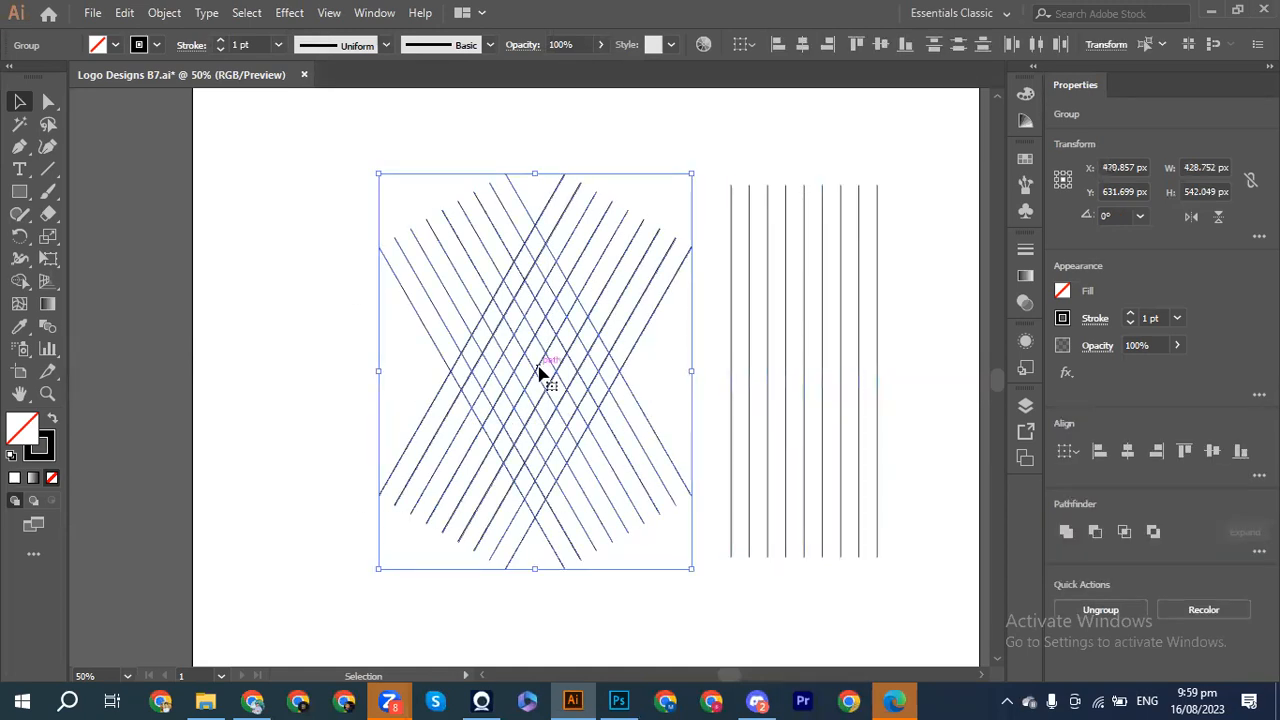
pyautogui.moveTo(537, 373); pyautogui.dragTo(198, 362)
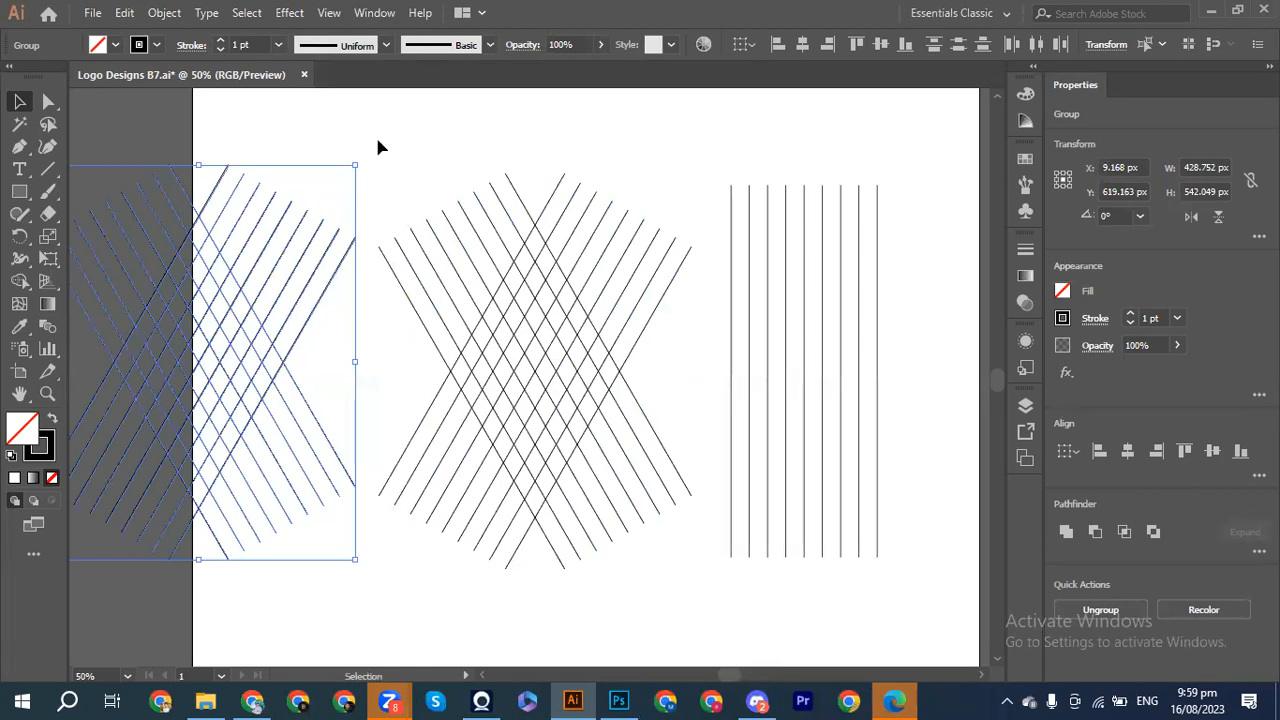
# Step: Nudge the original crossed-lines group slightly right with Shift+Right arrow
pyautogui.moveTo(405, 164); pyautogui.dragTo(560, 294)
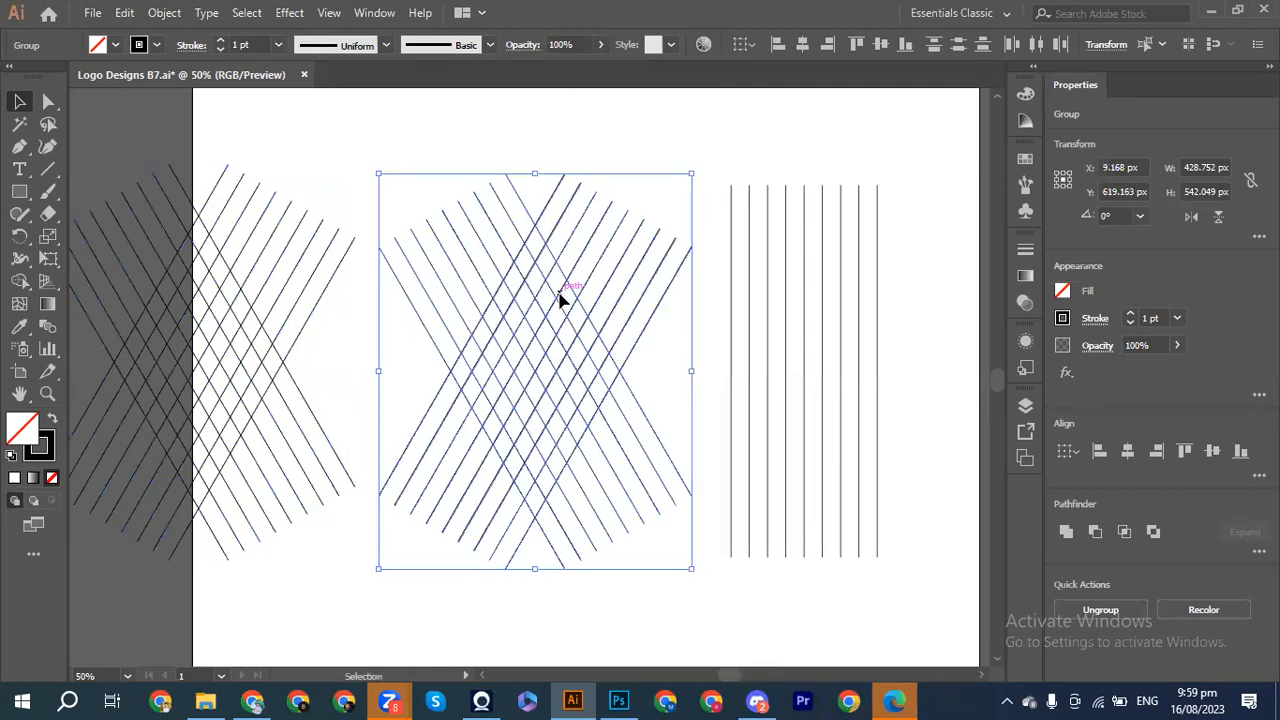
pyautogui.hotkey('shift', 'Right')
pyautogui.hotkey('shift', 'Right')
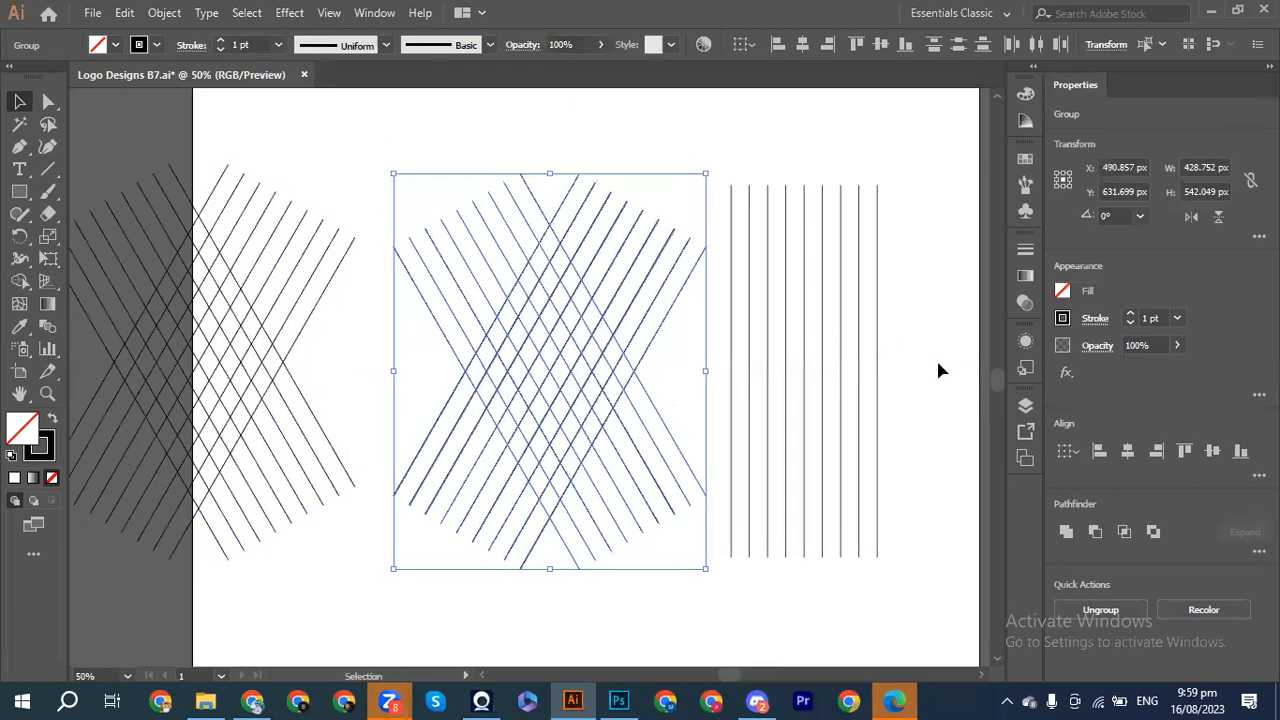
pyautogui.click(878, 365)
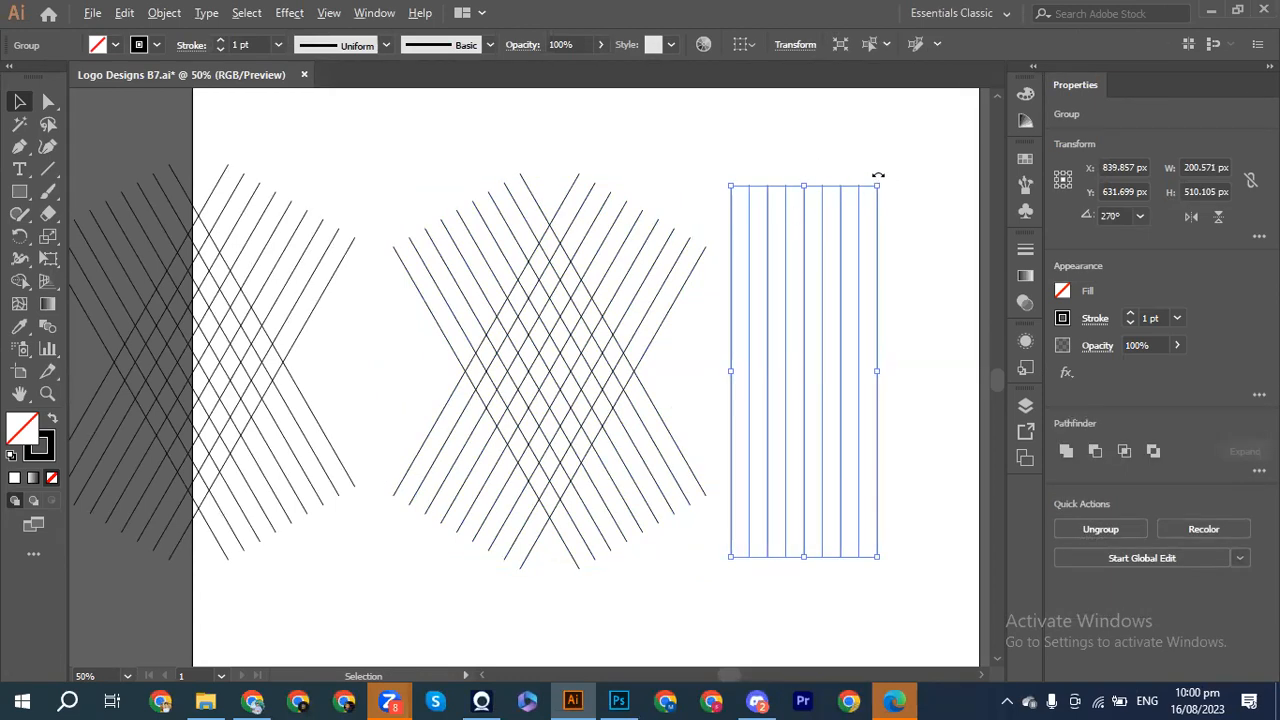
# Step: Rotate the nine lines 90° to horizontal and horizontally centre them on the crossed lines
pyautogui.moveTo(880, 180); pyautogui.dragTo(937, 385)
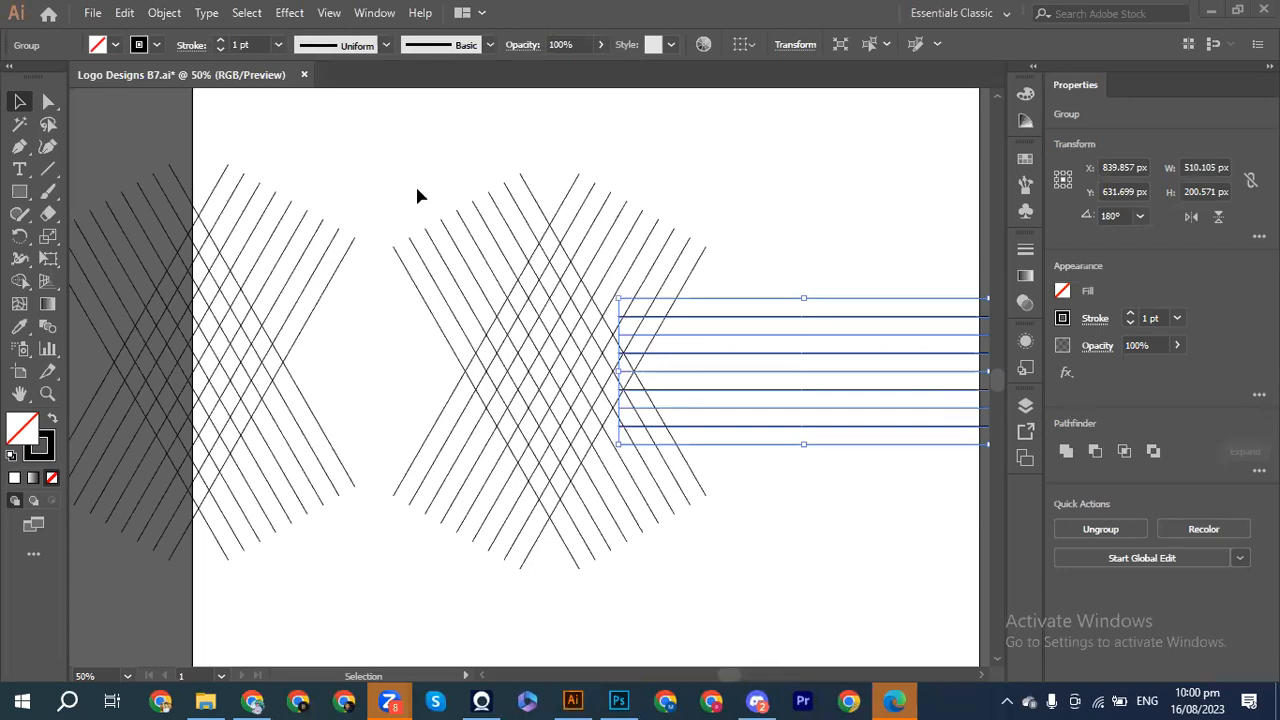
pyautogui.moveTo(487, 164); pyautogui.dragTo(750, 416)
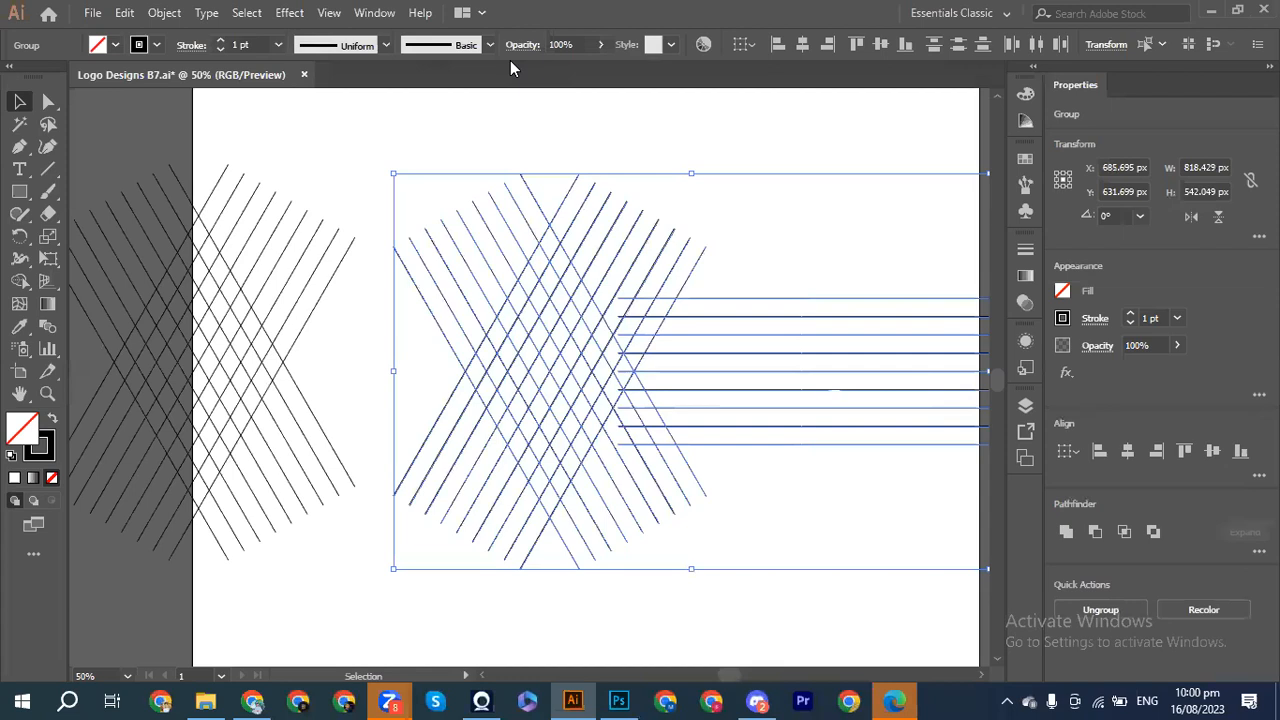
pyautogui.click(1128, 451)
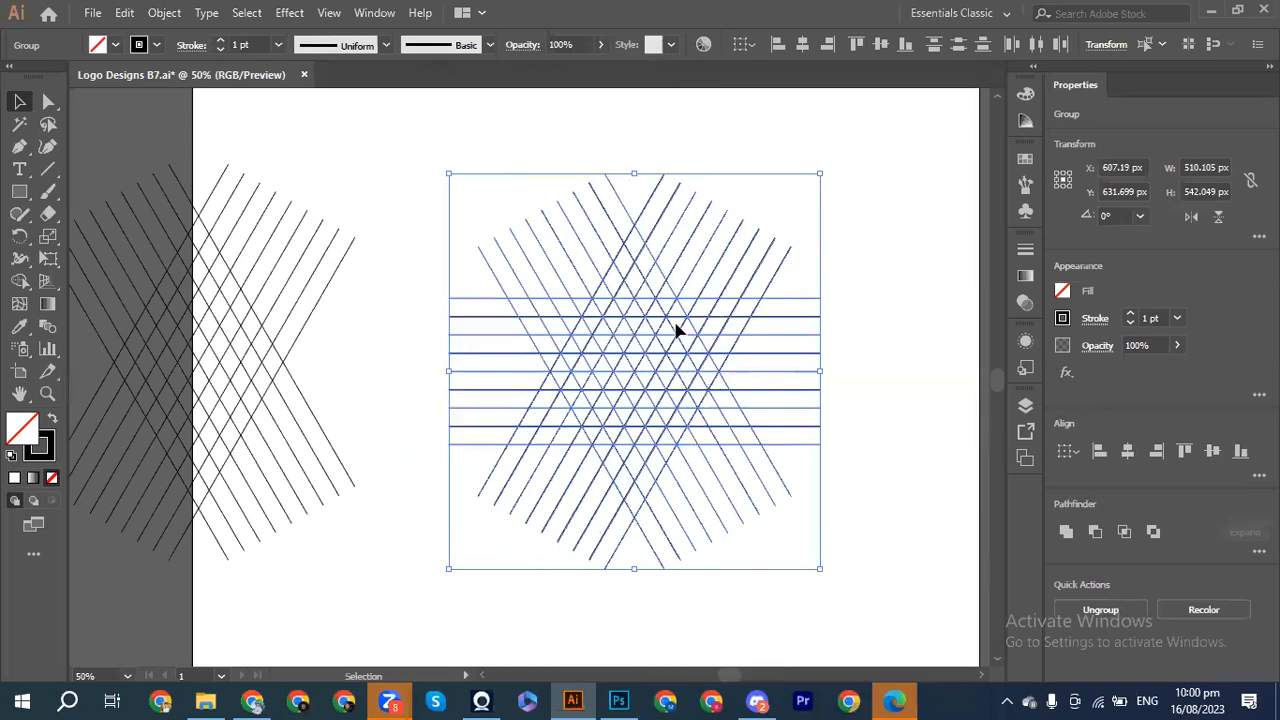
pyautogui.click(919, 434)
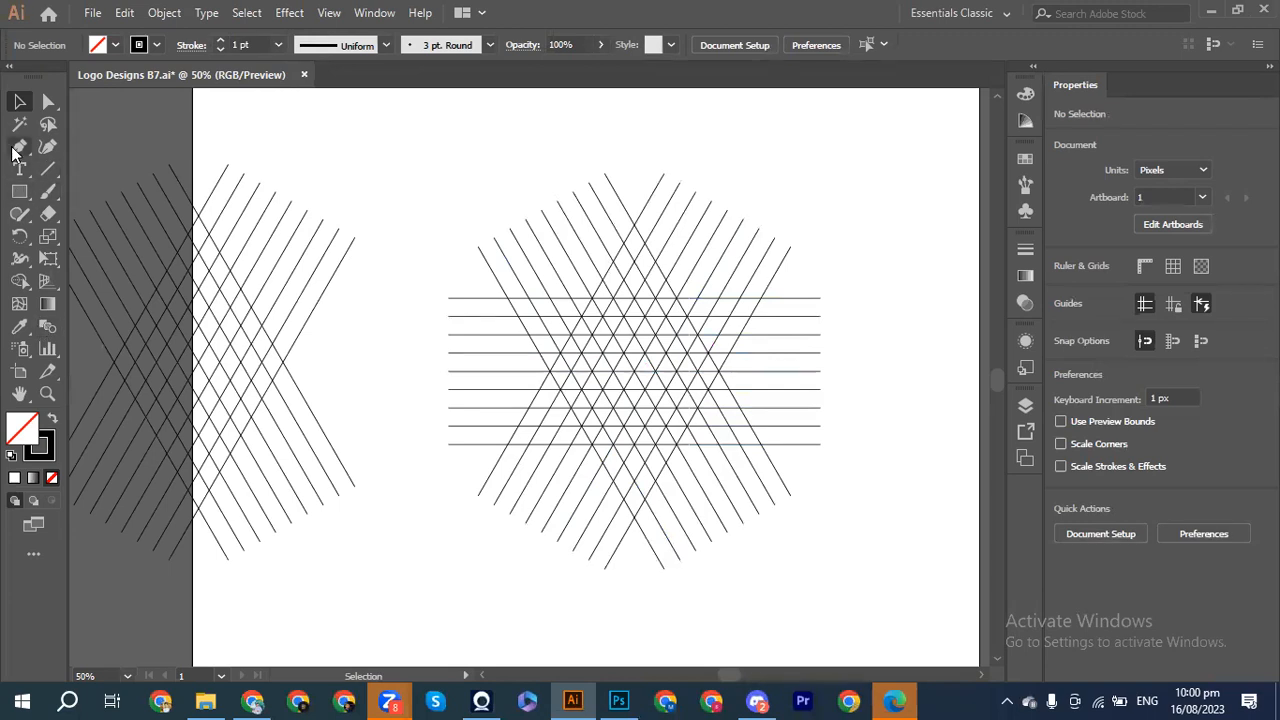
# Step: Select the whole grid, zoom in, and Shape Builder-merge two adjacent cells near the top
pyautogui.moveTo(449, 203); pyautogui.dragTo(842, 528)
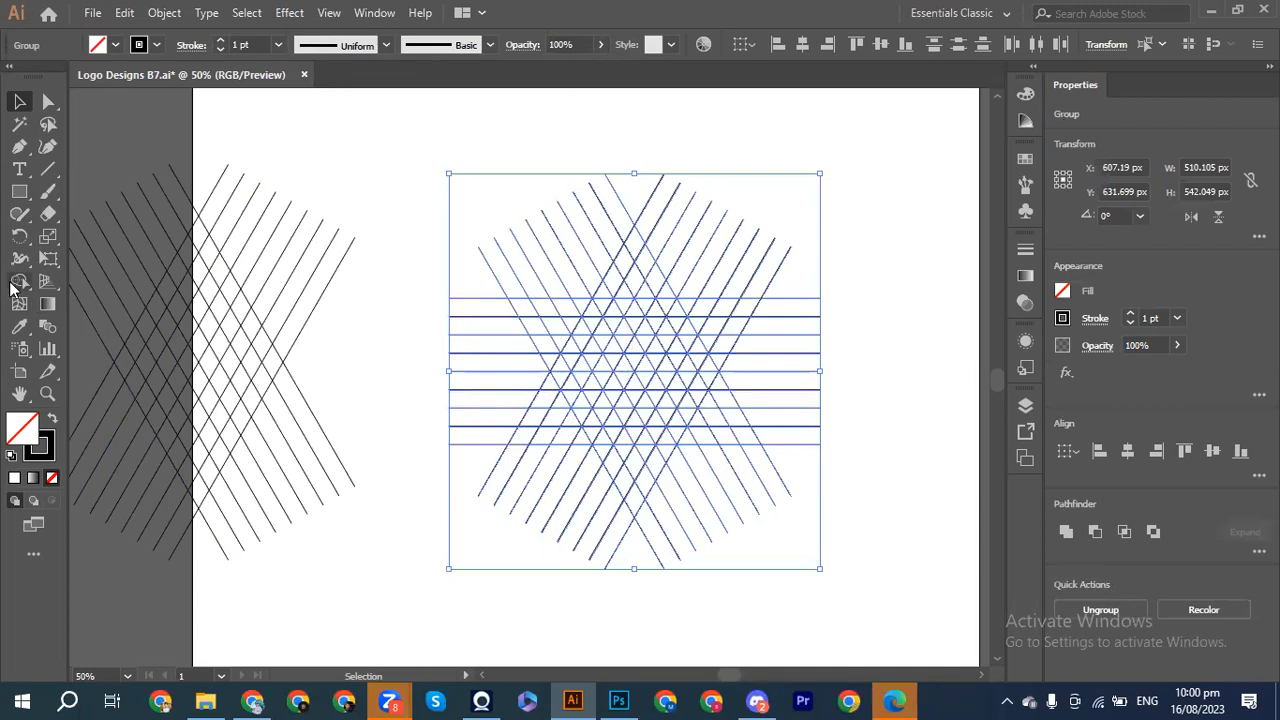
pyautogui.click(20, 284)
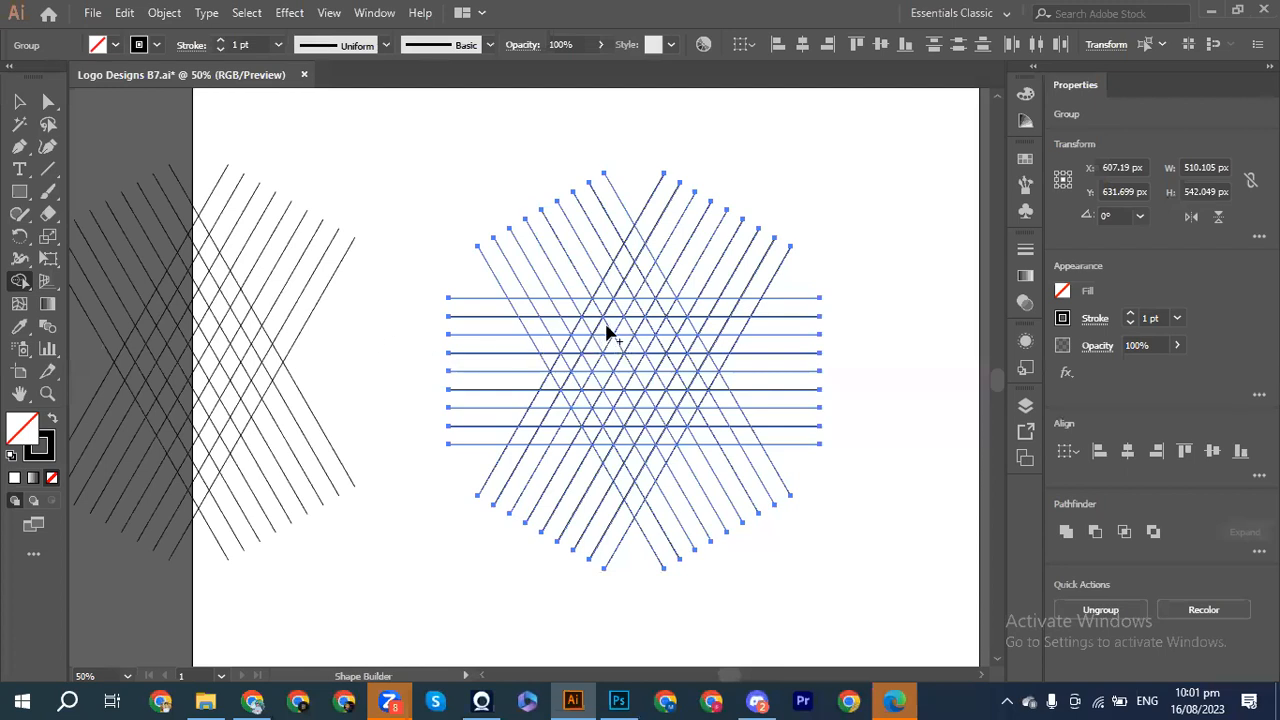
pyautogui.hotkey('ctrl', '=')
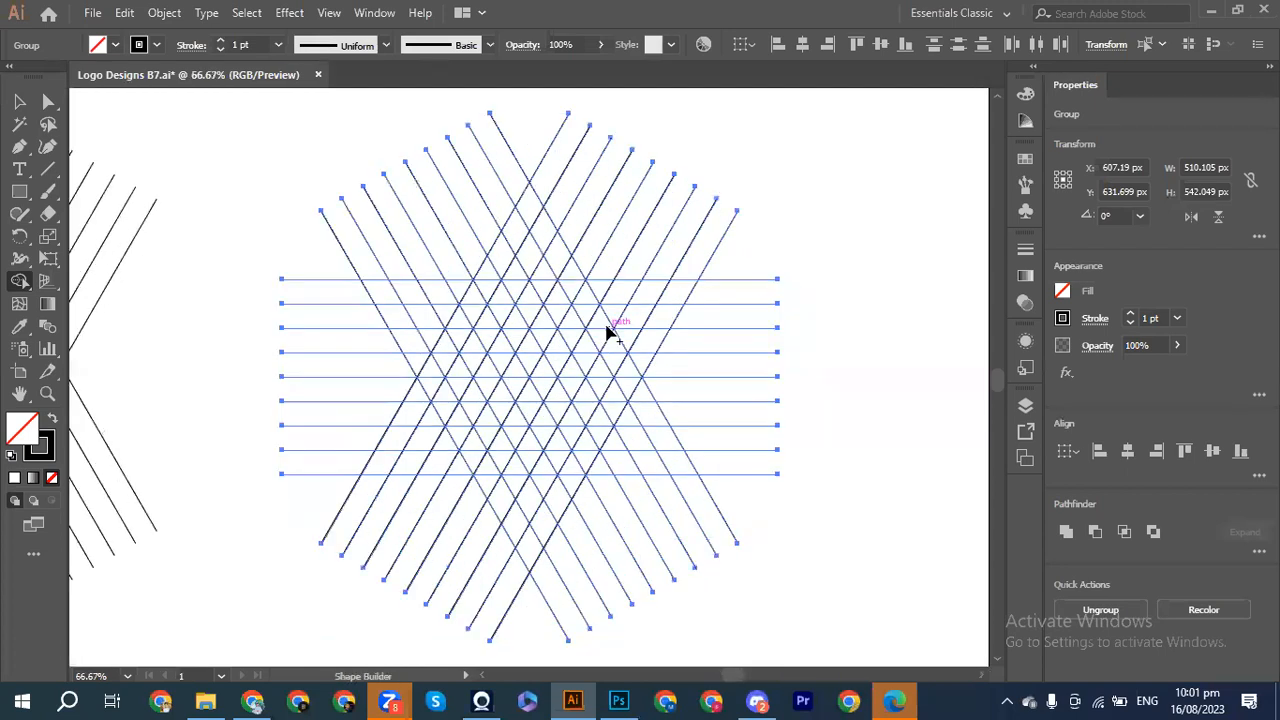
pyautogui.click(545, 284)
pyautogui.moveTo(543, 286)
pyautogui.mouseDown()
pyautogui.moveTo(556, 264)
pyautogui.moveTo(535, 222)
pyautogui.mouseUp()
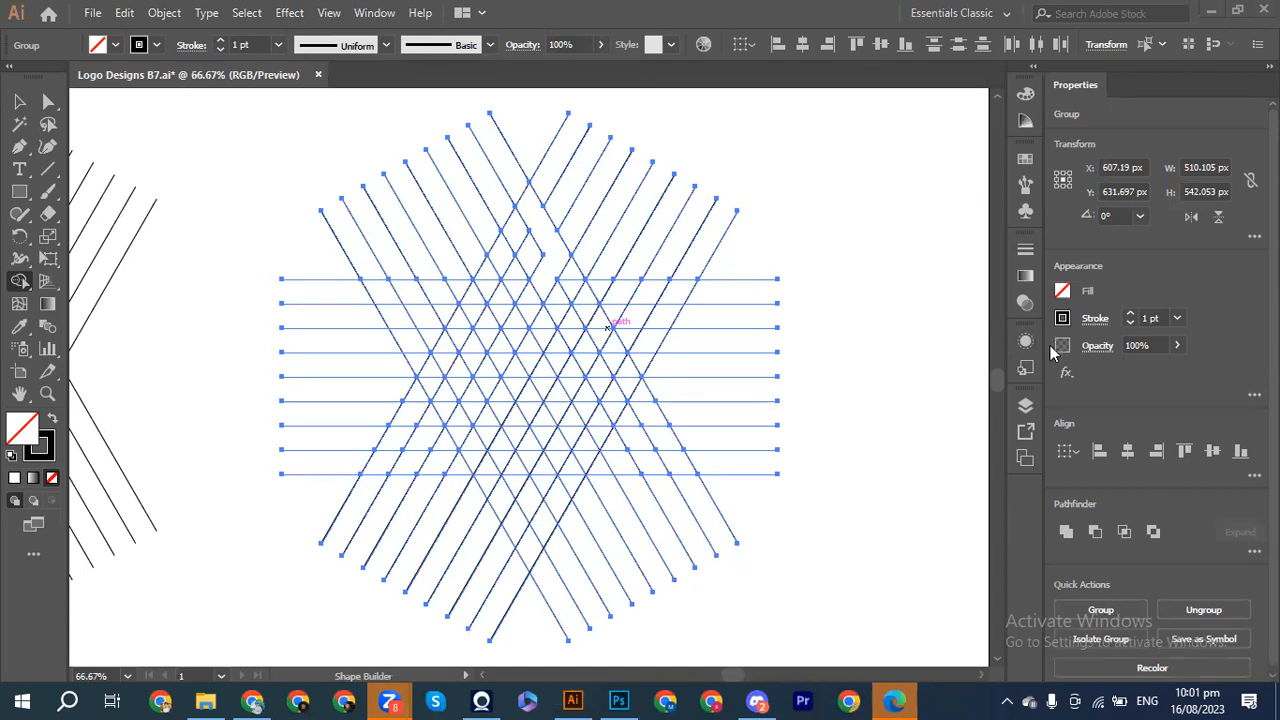
# Step: Set the fill colour to dark grey from the Appearance panel swatches
pyautogui.click(1064, 294)
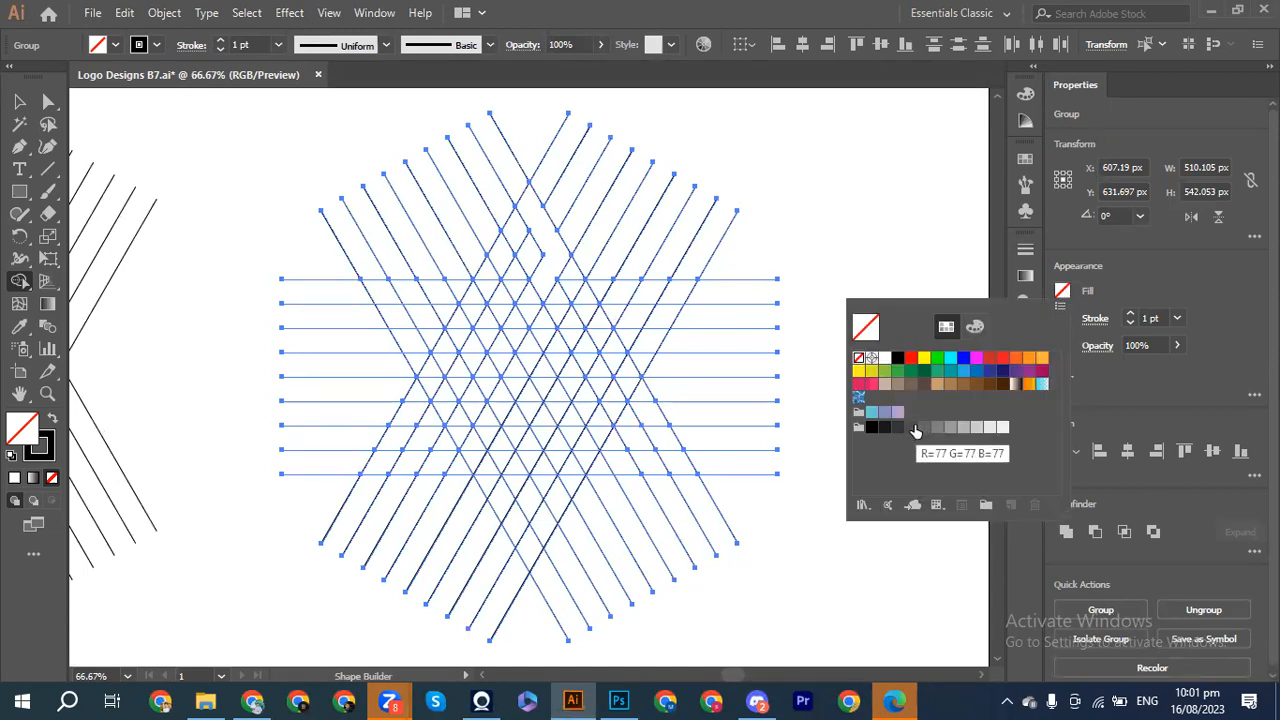
pyautogui.click(897, 427)
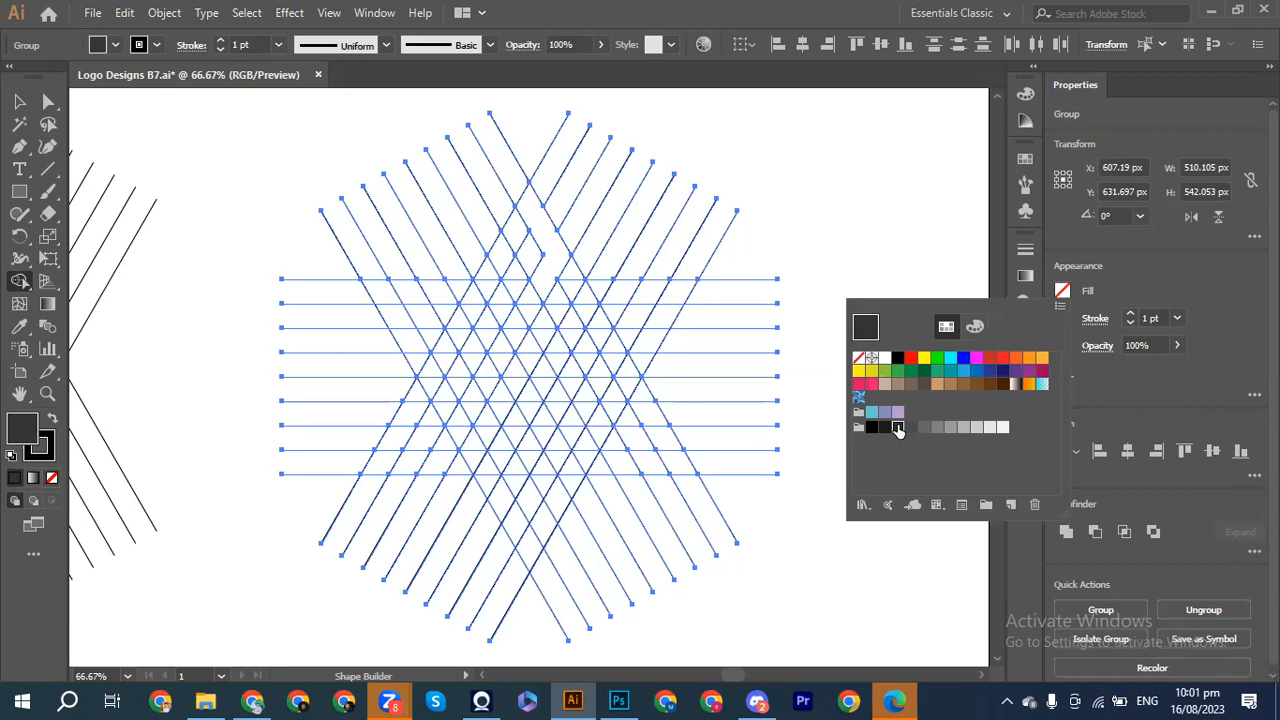
pyautogui.click(550, 264)
# Step: Shape-build a trial dark chevron from grid cells, then undo it twice
pyautogui.click(548, 272)
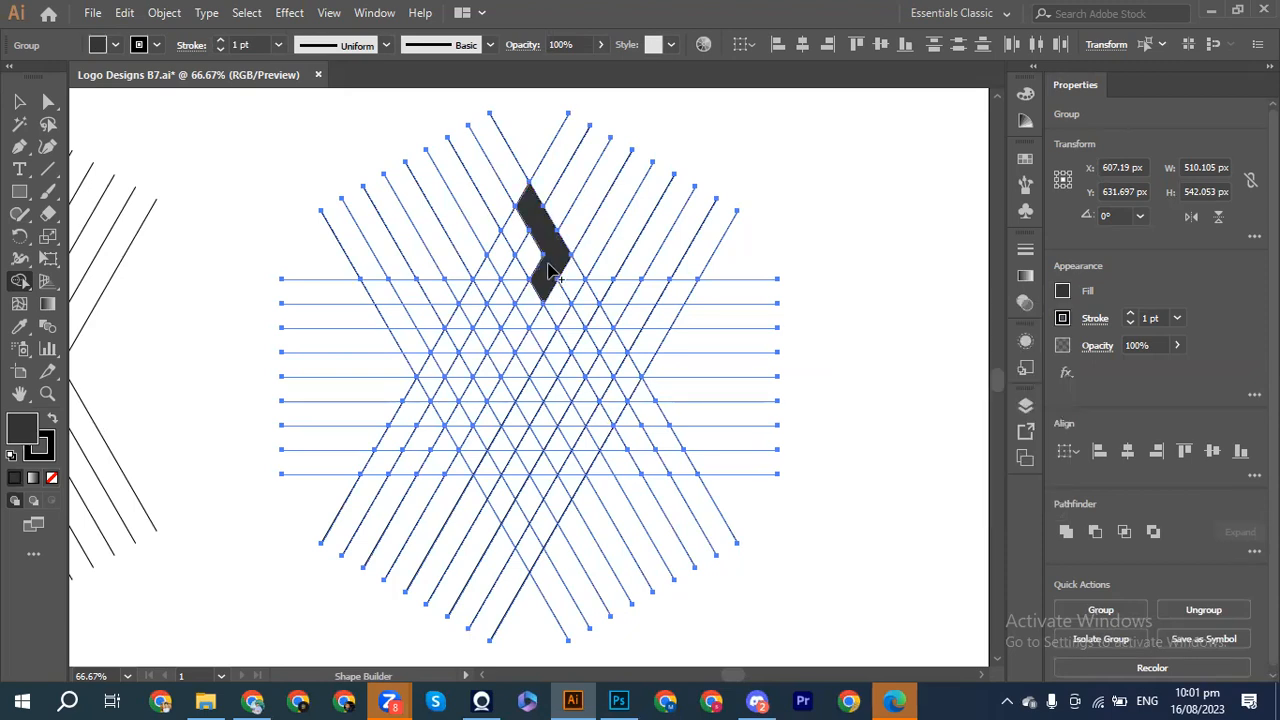
pyautogui.moveTo(527, 222)
pyautogui.mouseDown()
pyautogui.moveTo(488, 268)
pyautogui.moveTo(517, 337)
pyautogui.mouseUp()
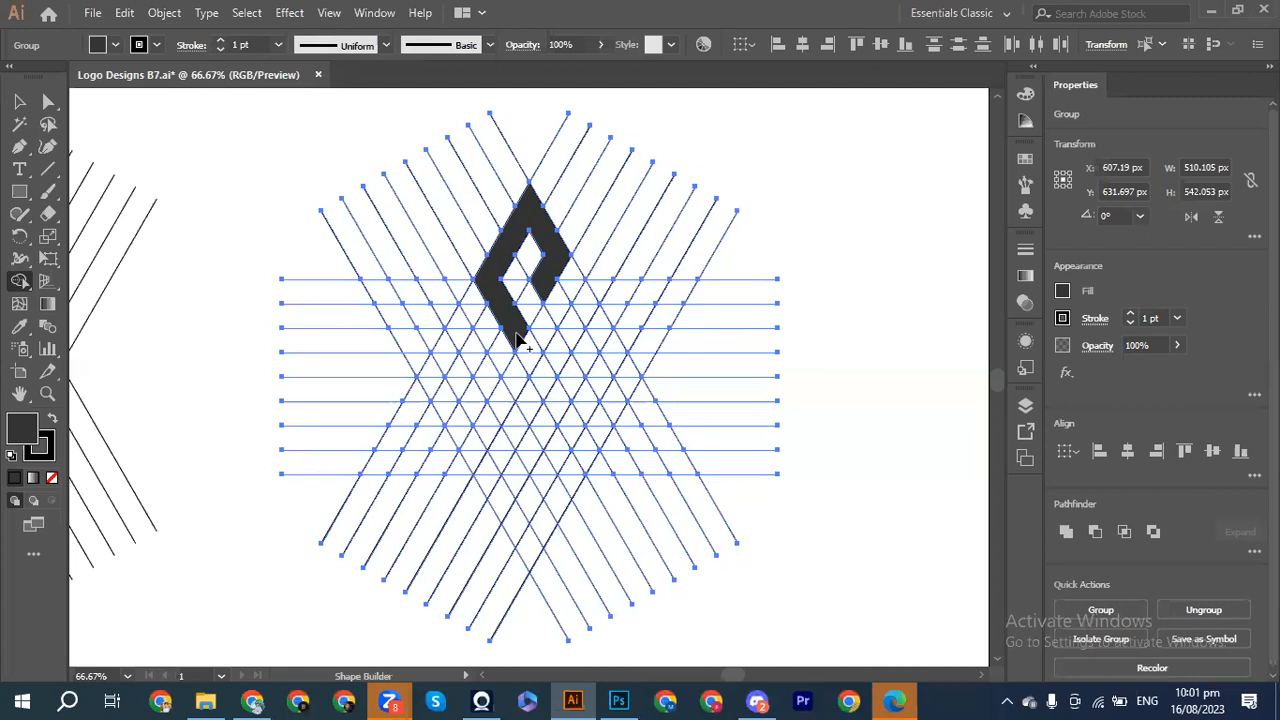
pyautogui.hotkey('ctrl', 'z')
pyautogui.hotkey('ctrl', 'z')
pyautogui.hotkey('ctrl', 'z')
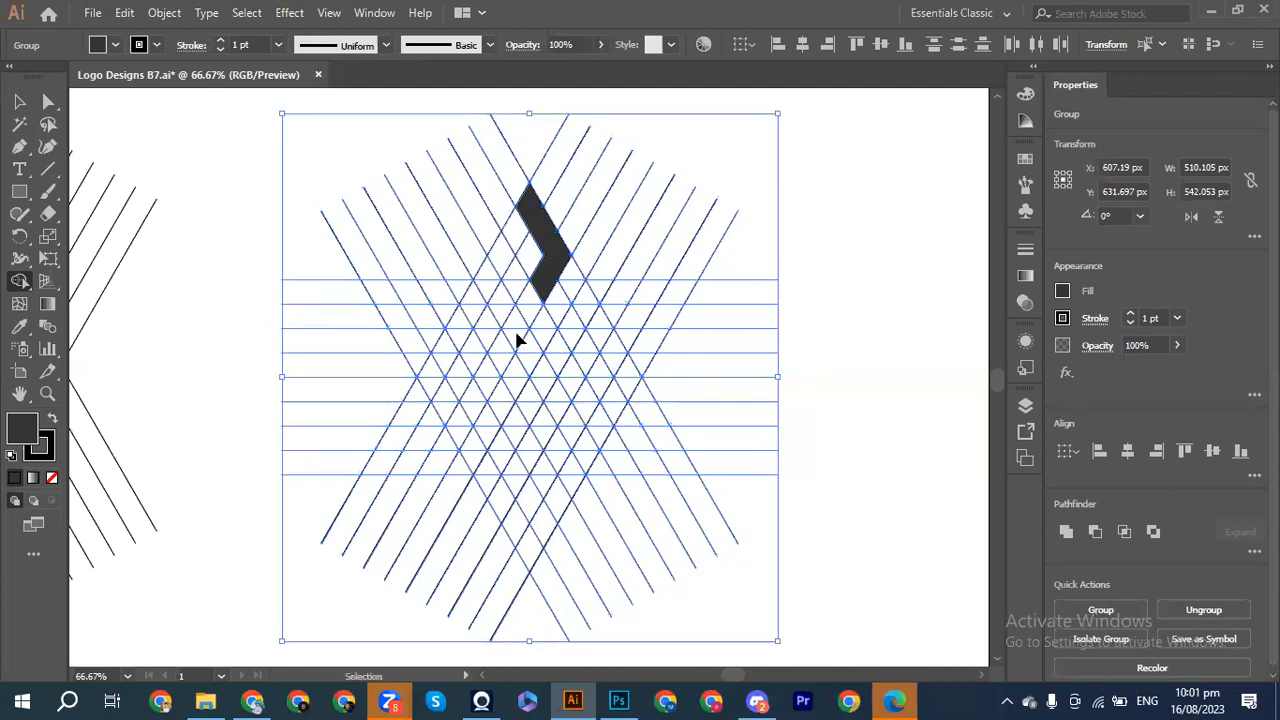
pyautogui.hotkey('ctrl', 'z')
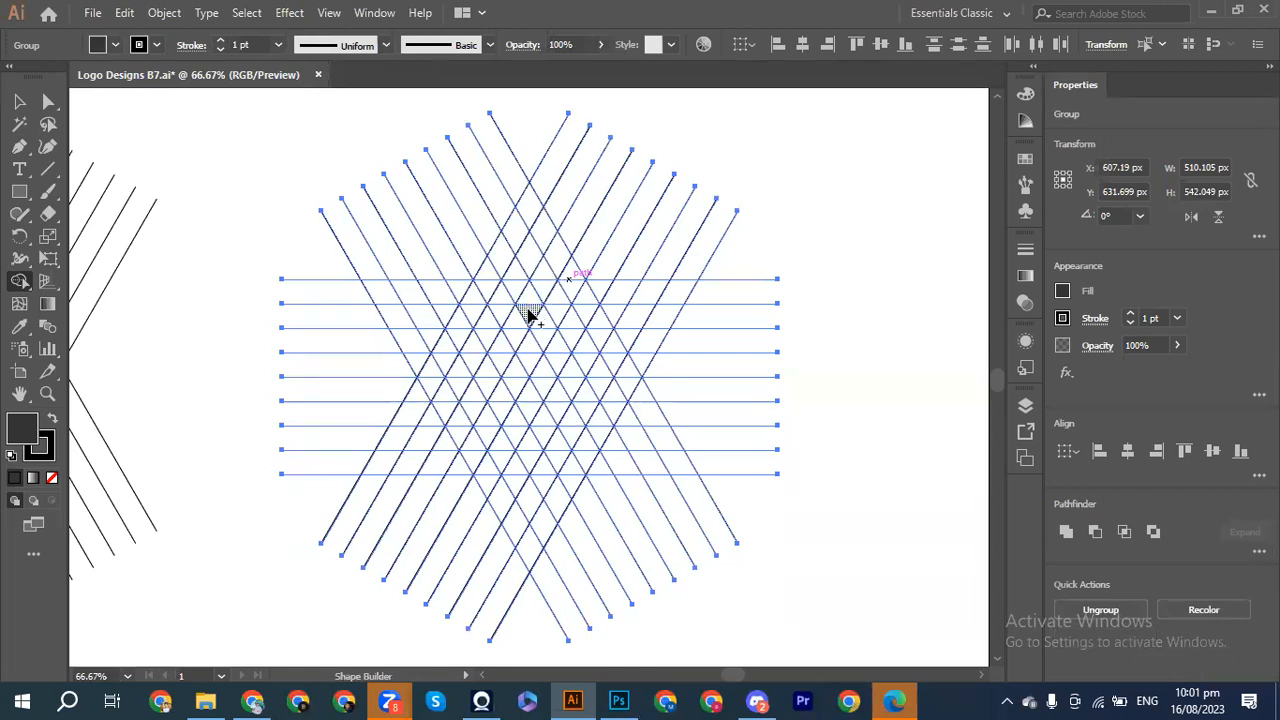
# Step: Drag through the grid cells in an S path with Shape Builder to merge one dark grey S
pyautogui.moveTo(530, 315)
pyautogui.mouseDown()
pyautogui.moveTo(562, 260)
pyautogui.moveTo(530, 212)
pyautogui.moveTo(525, 240)
pyautogui.moveTo(477, 297)
pyautogui.moveTo(504, 352)
pyautogui.mouseUp()
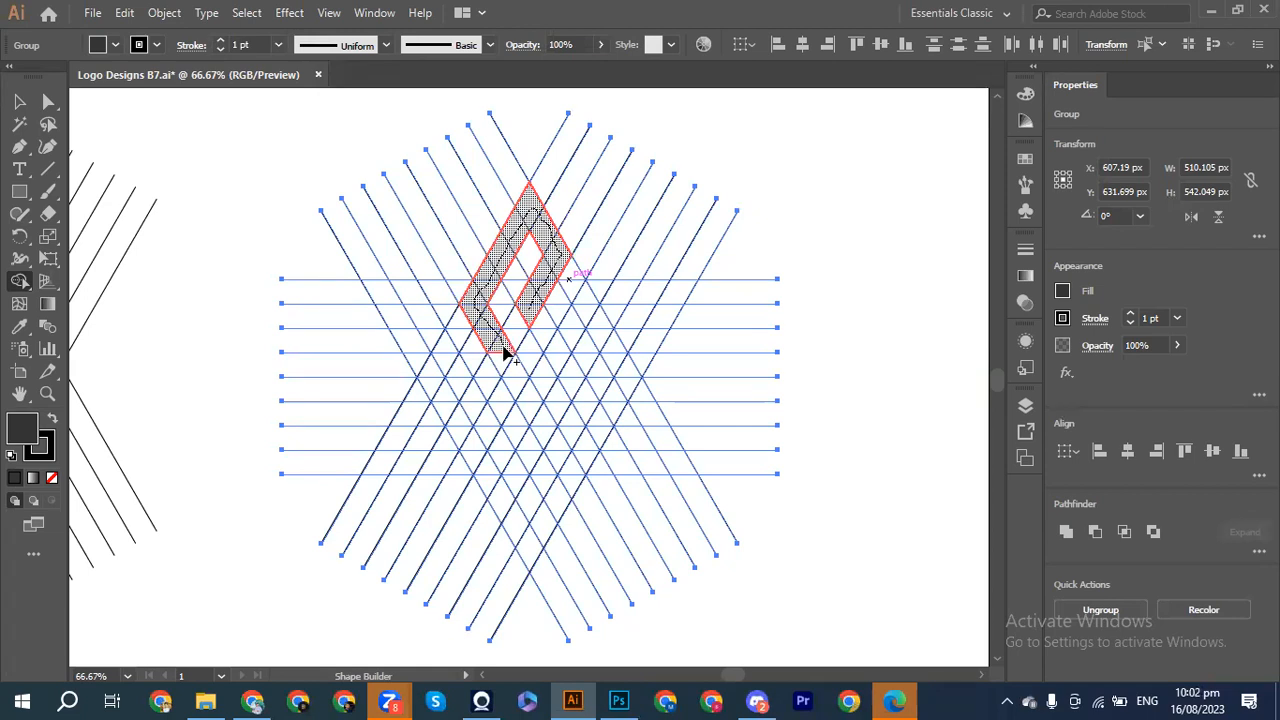
pyautogui.moveTo(505, 362); pyautogui.dragTo(450, 441)
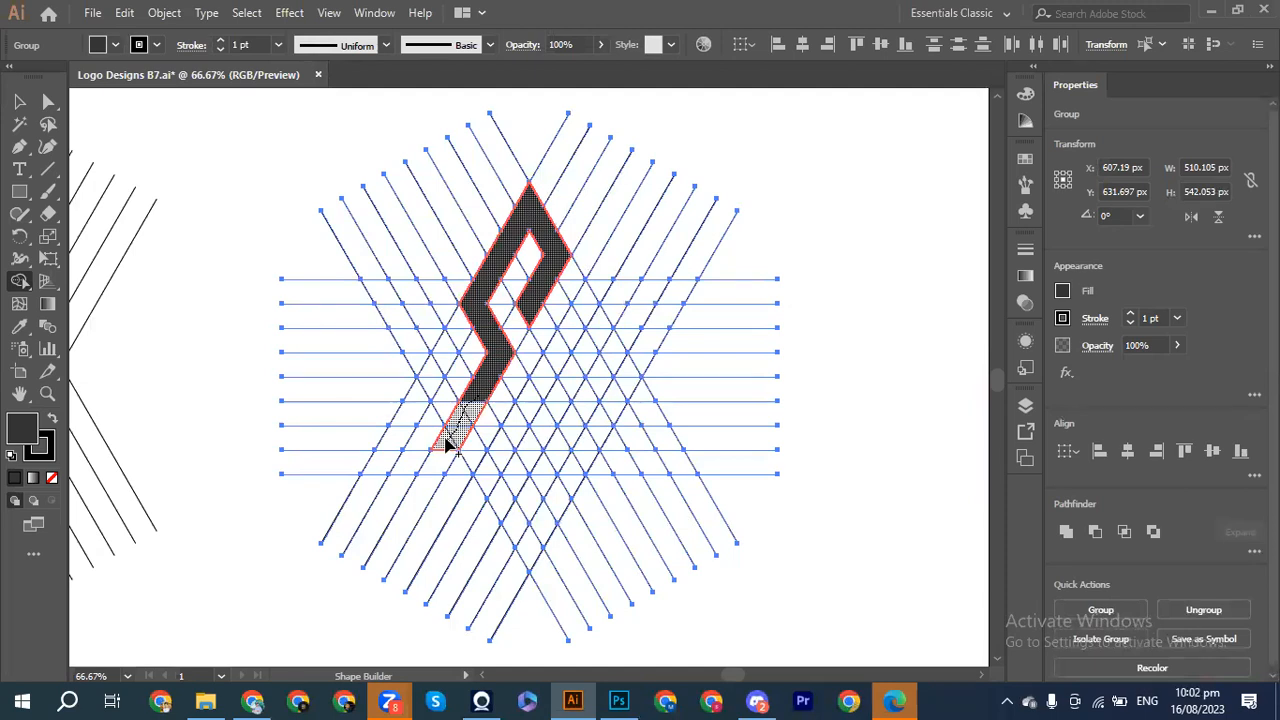
pyautogui.moveTo(447, 443)
pyautogui.mouseDown()
pyautogui.moveTo(401, 427)
pyautogui.moveTo(443, 358)
pyautogui.mouseUp()
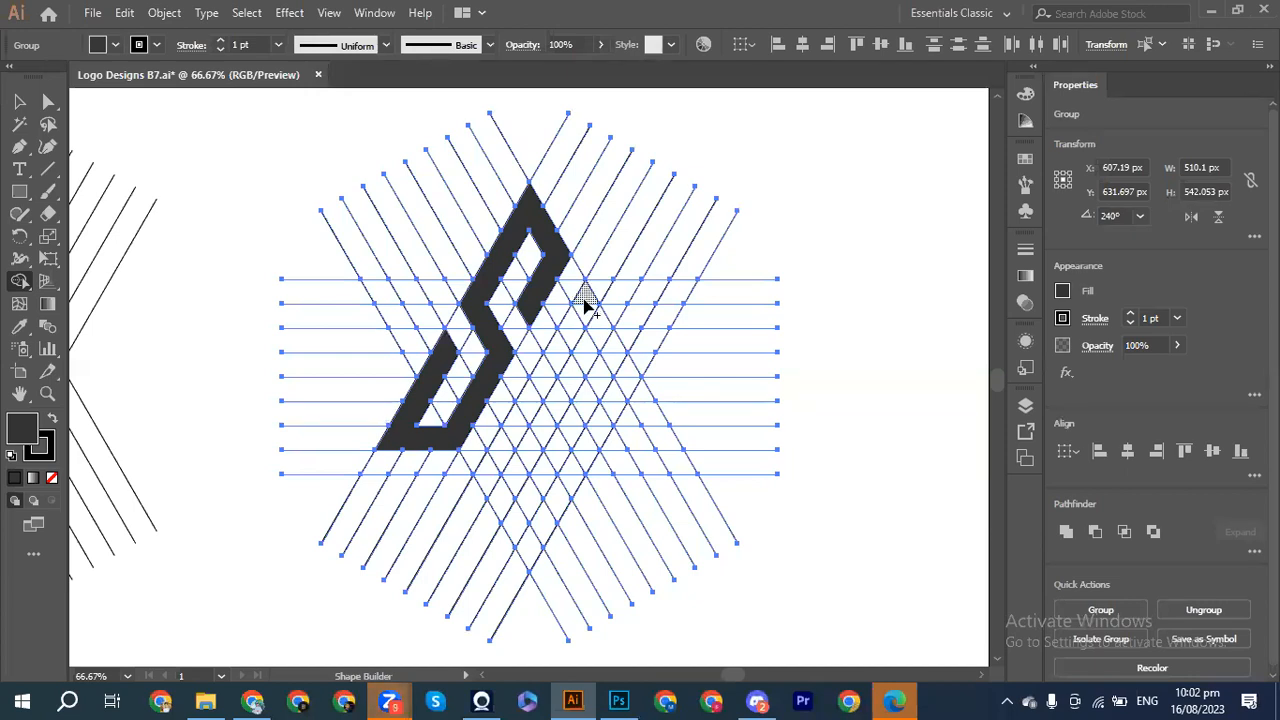
# Step: Build the A's diagonal bars by dragging through cells beside the S
pyautogui.moveTo(587, 298); pyautogui.dragTo(634, 392)
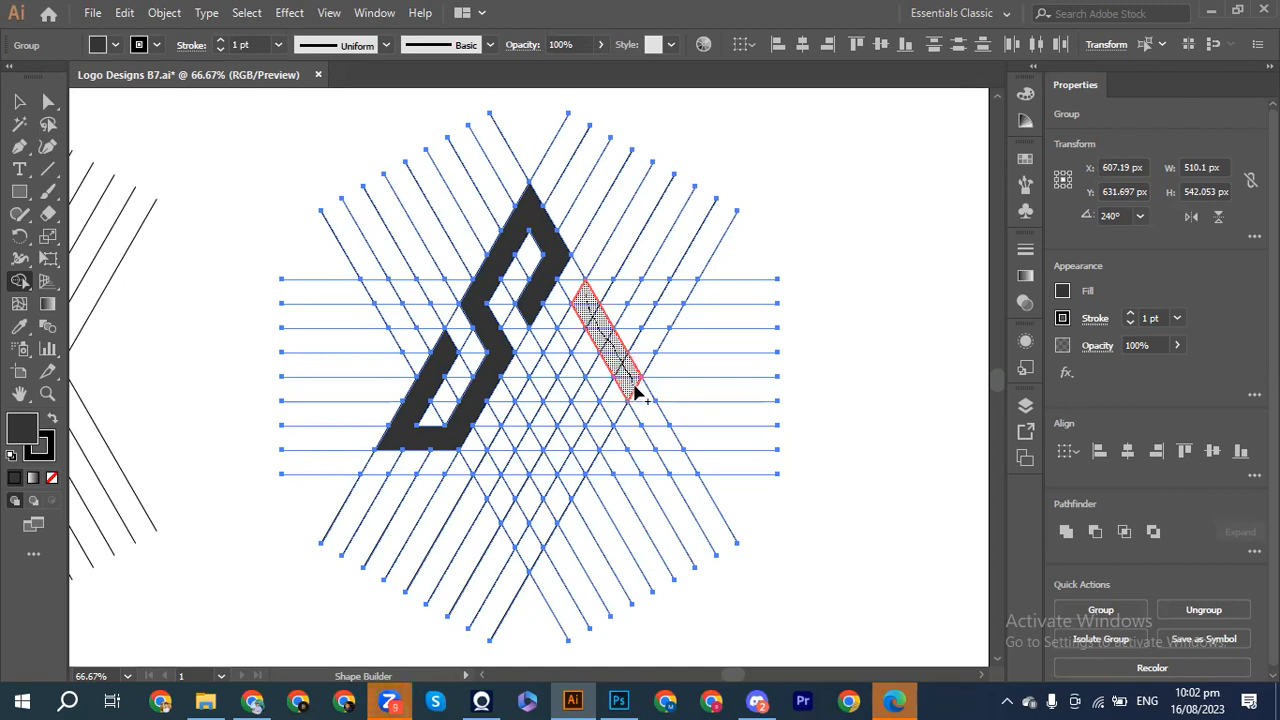
pyautogui.moveTo(637, 392); pyautogui.dragTo(660, 436)
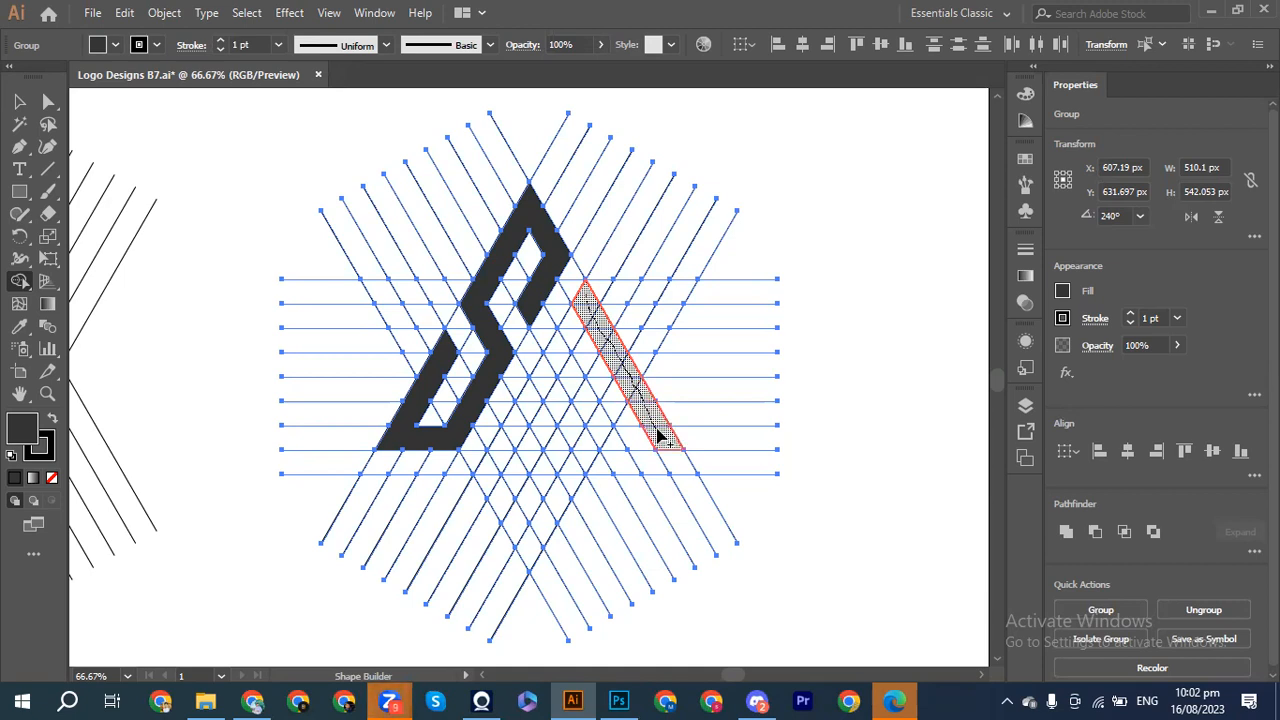
pyautogui.moveTo(660, 436); pyautogui.dragTo(617, 371)
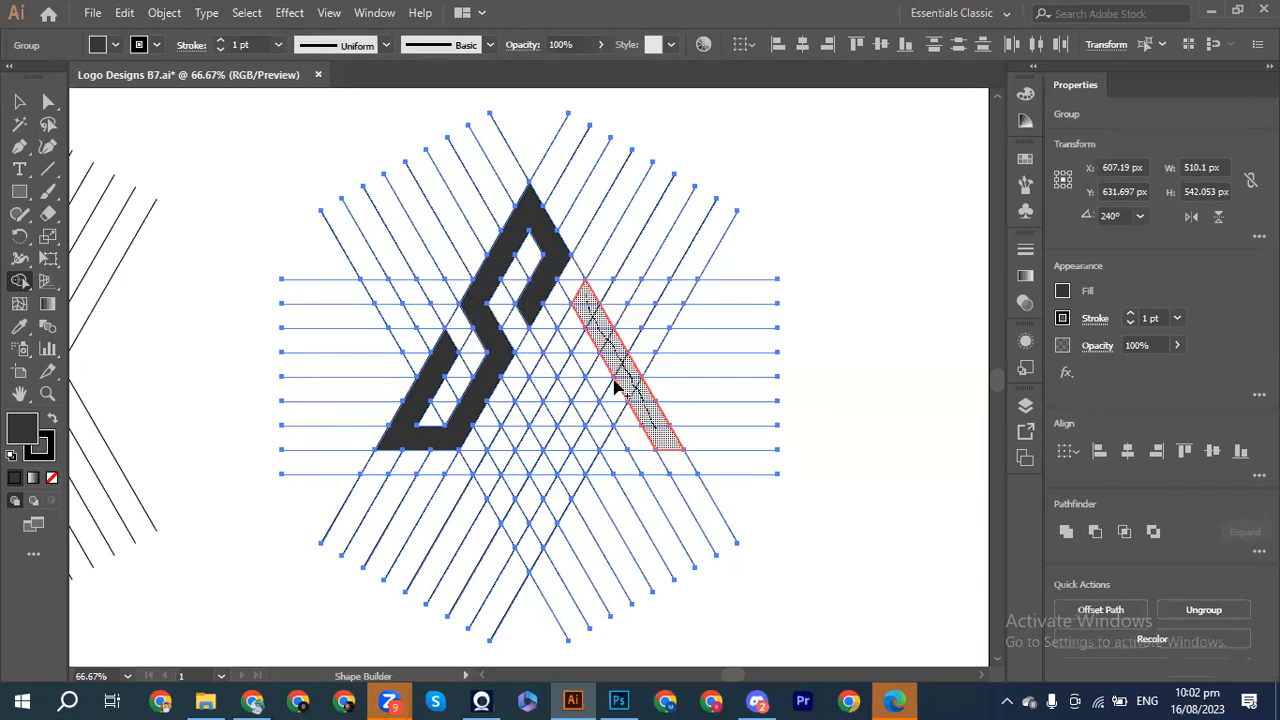
pyautogui.moveTo(590, 315)
pyautogui.mouseDown()
pyautogui.moveTo(557, 343)
pyautogui.moveTo(503, 456)
pyautogui.moveTo(508, 440)
pyautogui.mouseUp()
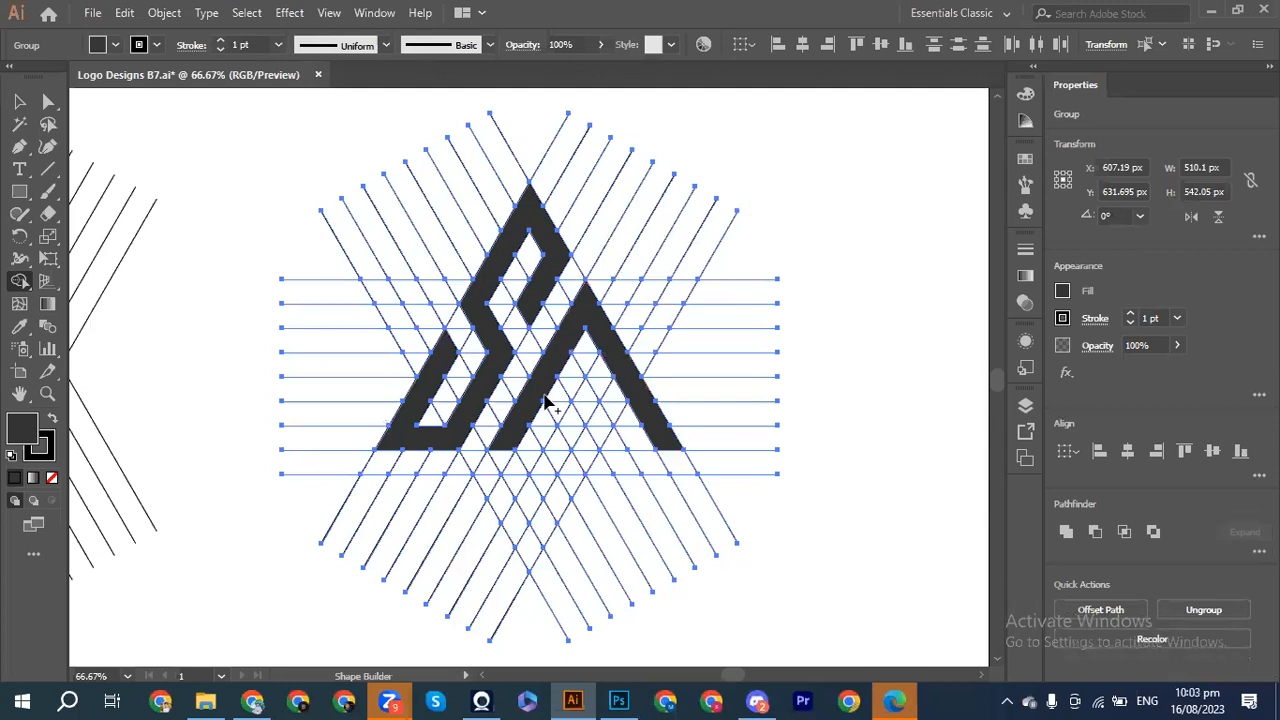
# Step: Merge the A's remaining gap regions into one solid shape, then select the logo group
pyautogui.moveTo(537, 416); pyautogui.dragTo(612, 418)
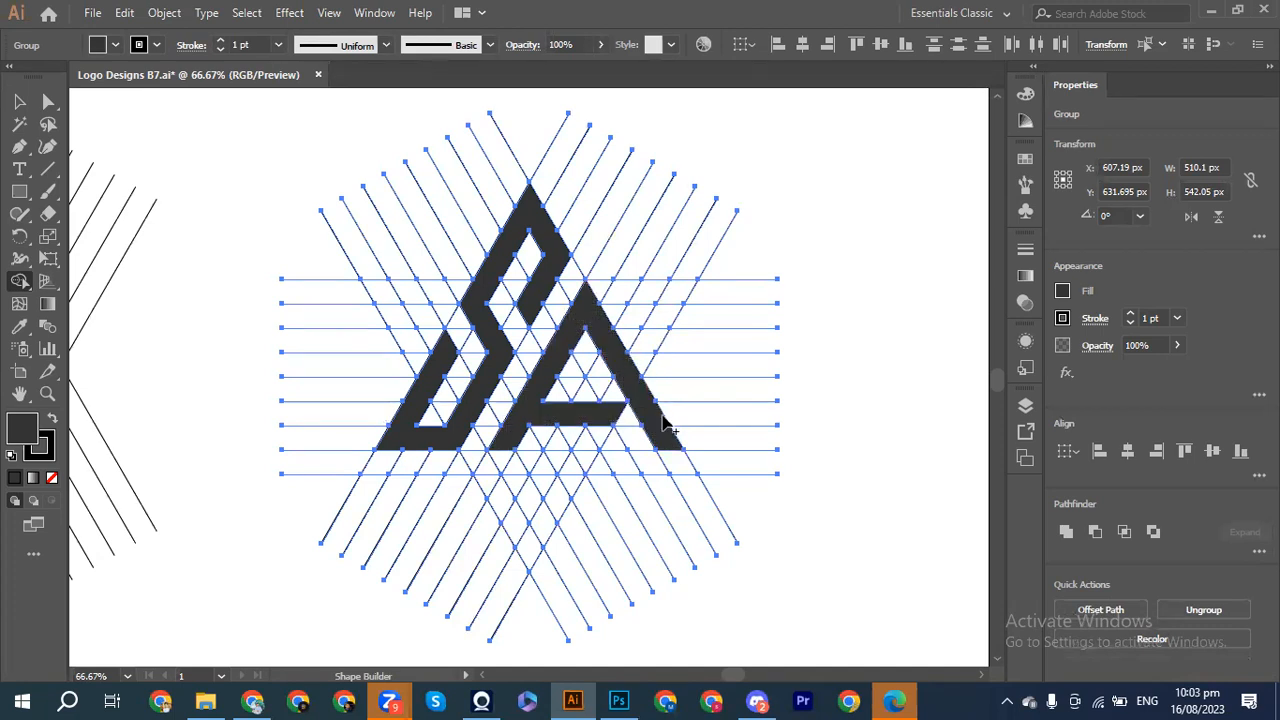
pyautogui.click(620, 420)
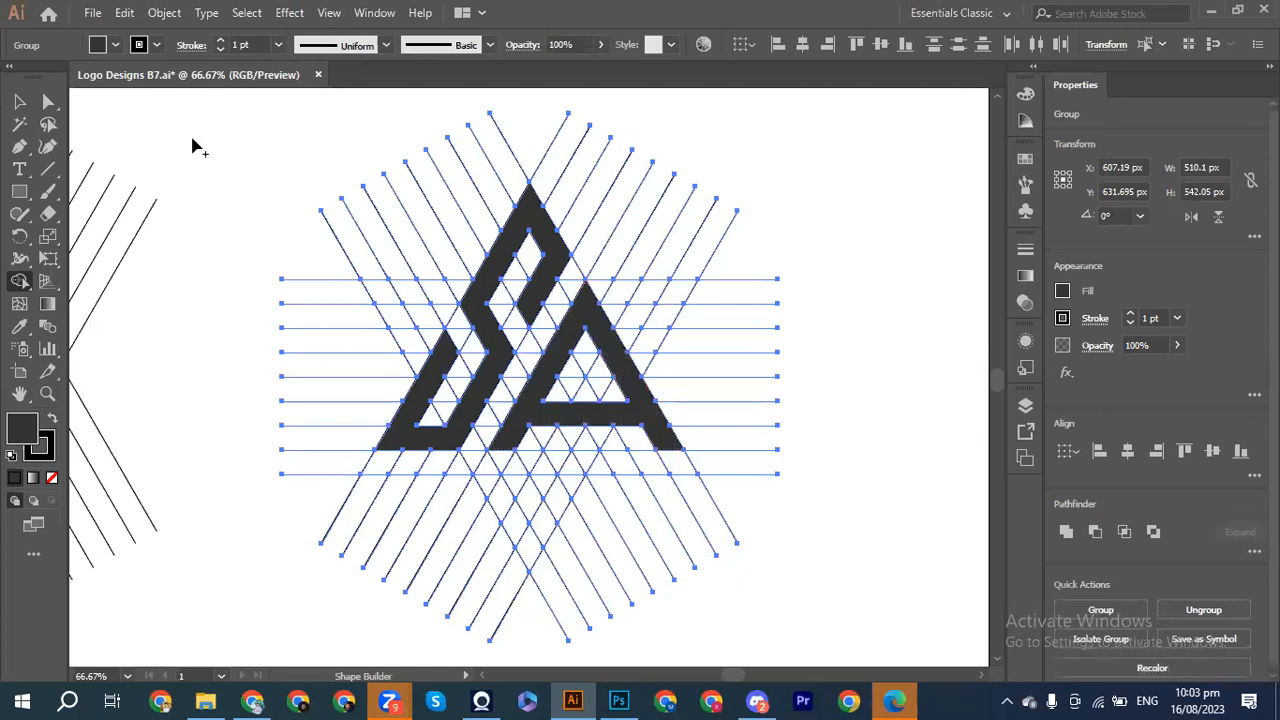
pyautogui.click(20, 103)
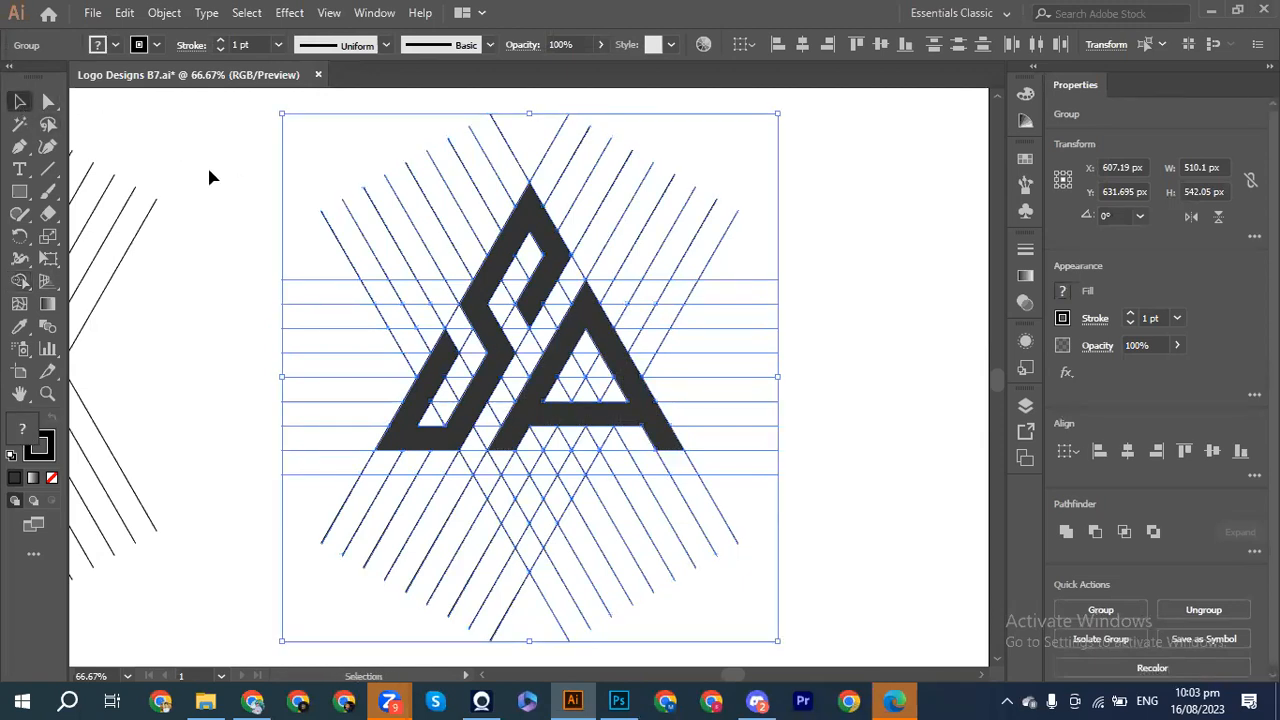
pyautogui.click(212, 171)
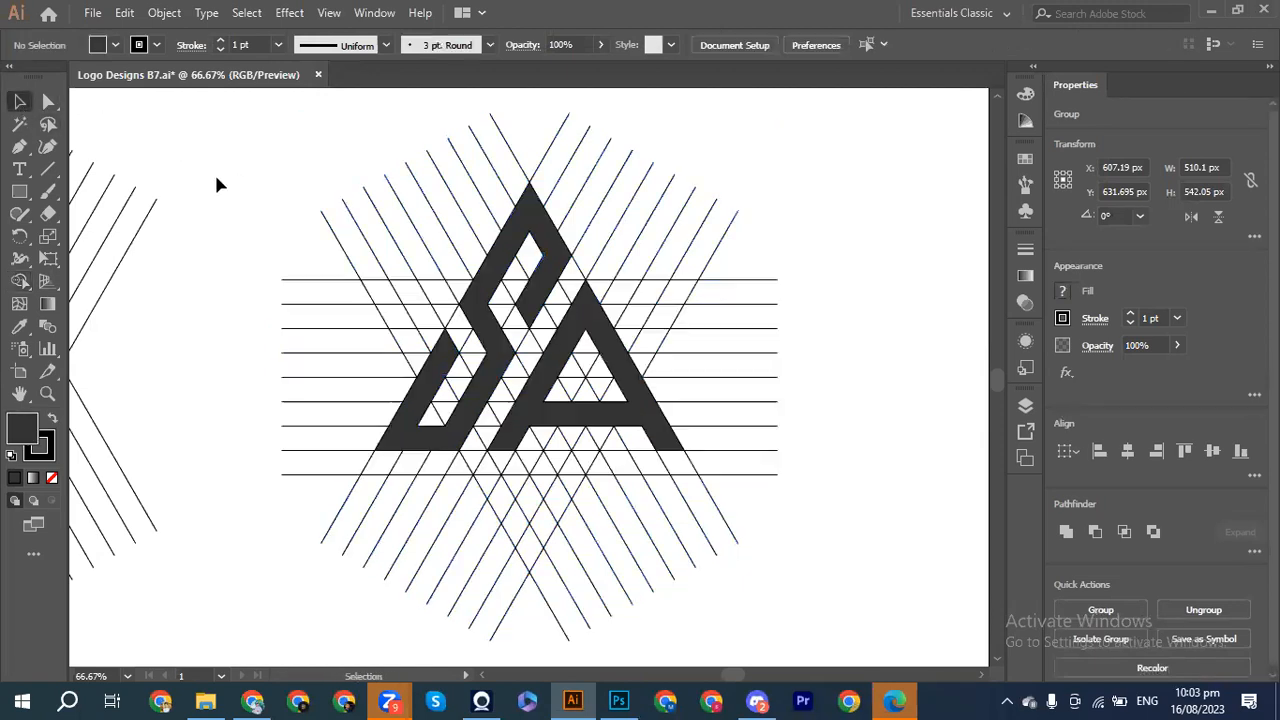
pyautogui.click(550, 388)
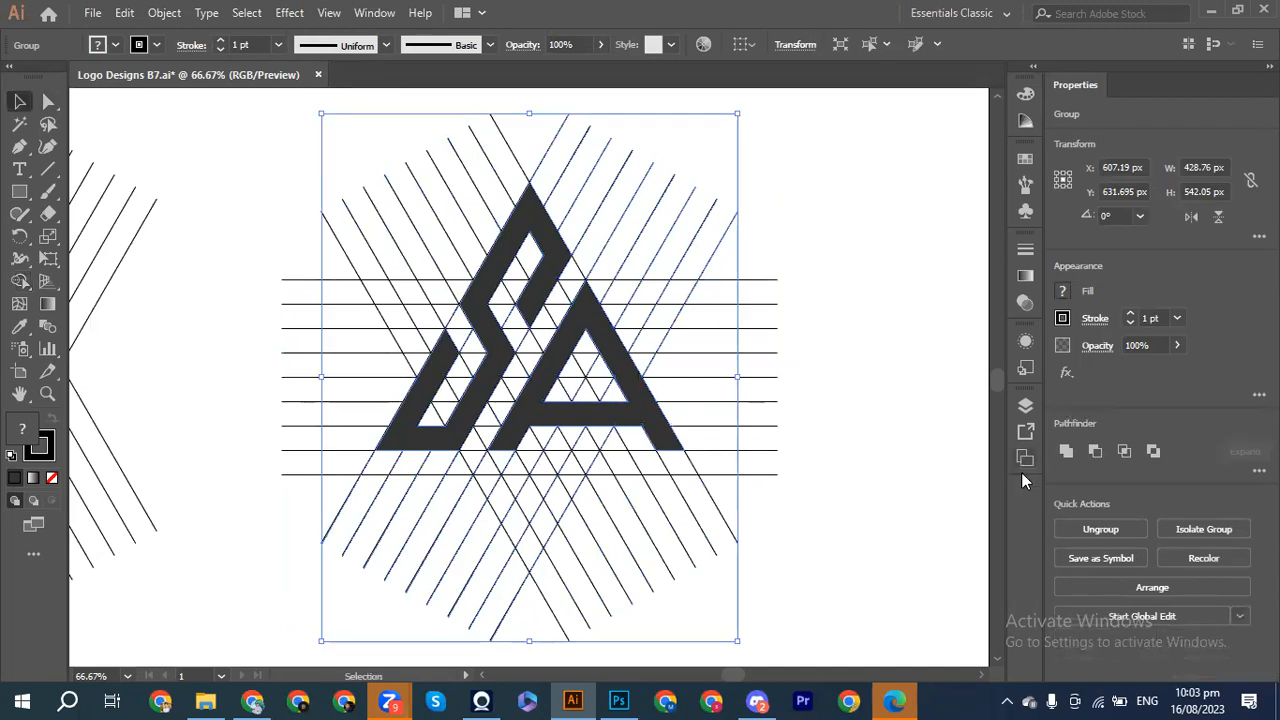
# Step: Ungroup the pieces, select the S and A, and move them off the grid
pyautogui.click(1074, 527)
pyautogui.click(678, 399)
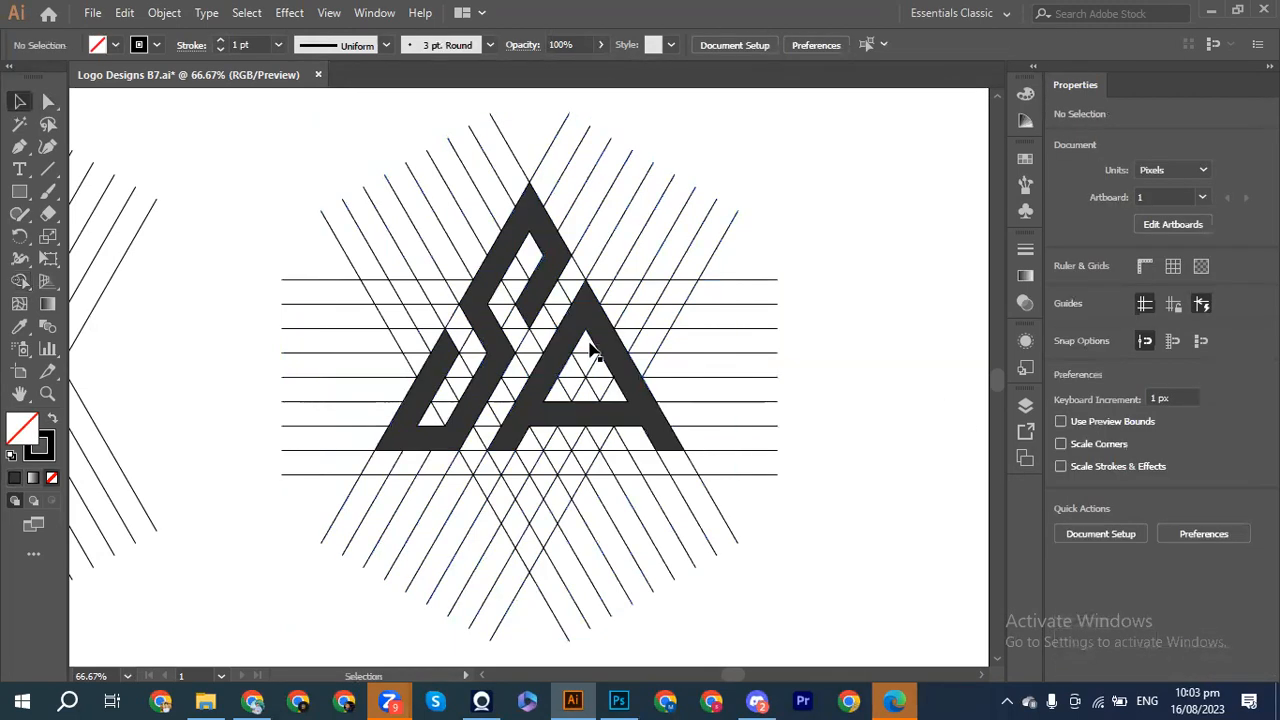
pyautogui.click(592, 328)
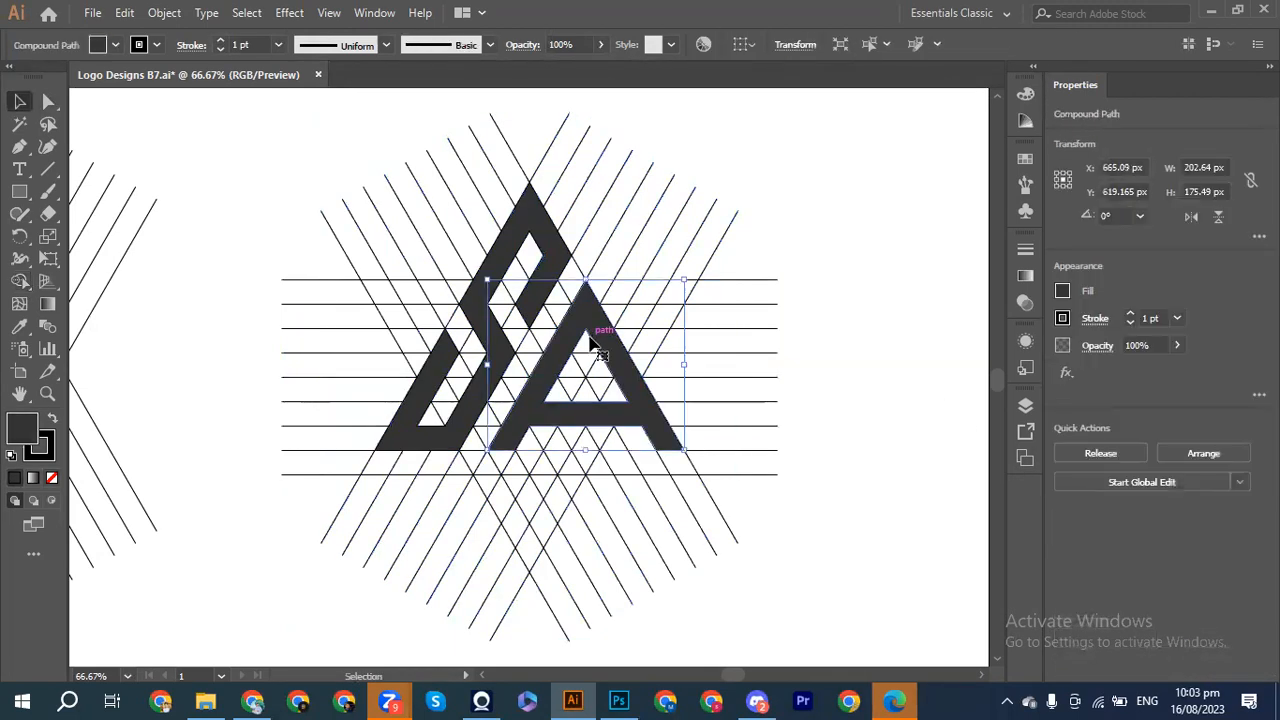
pyautogui.keyDown('shift'); pyautogui.click(545, 238); pyautogui.keyUp('shift')
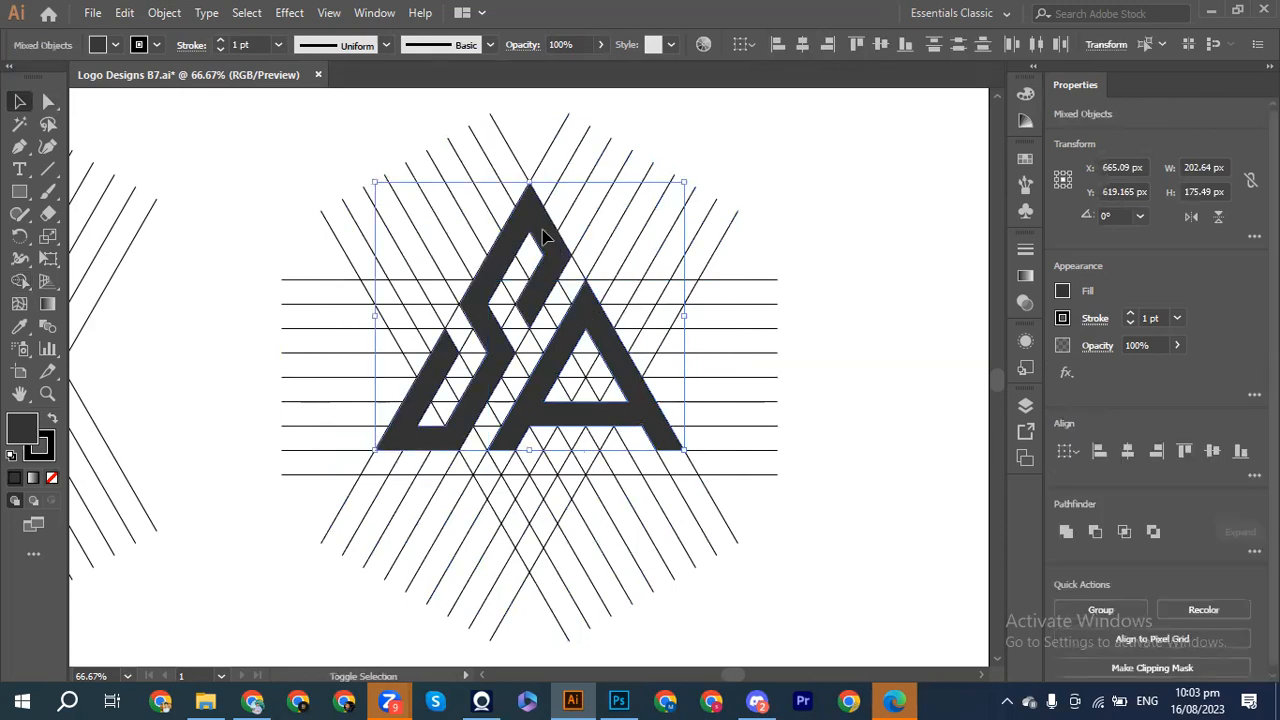
pyautogui.press('a')
pyautogui.hotkey('ctrl', '-')
pyautogui.press('v')
pyautogui.moveTo(610, 375); pyautogui.dragTo(825, 252)
# Step: Scale the monogram down to about 147×127 px and place it near the artboard top
pyautogui.moveTo(903, 350); pyautogui.dragTo(838, 302)
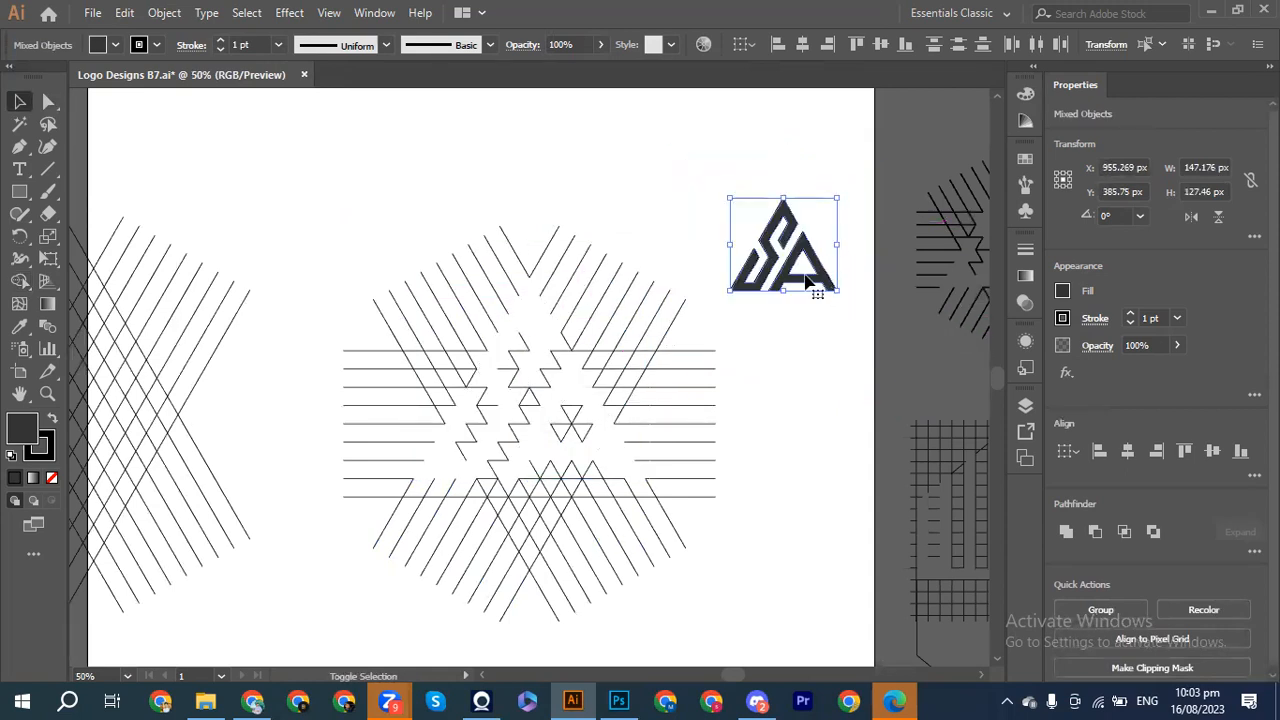
pyautogui.moveTo(780, 270); pyautogui.dragTo(727, 228)
pyautogui.scroll(5, 727, 228)
pyautogui.hscroll(-3, 727, 228)
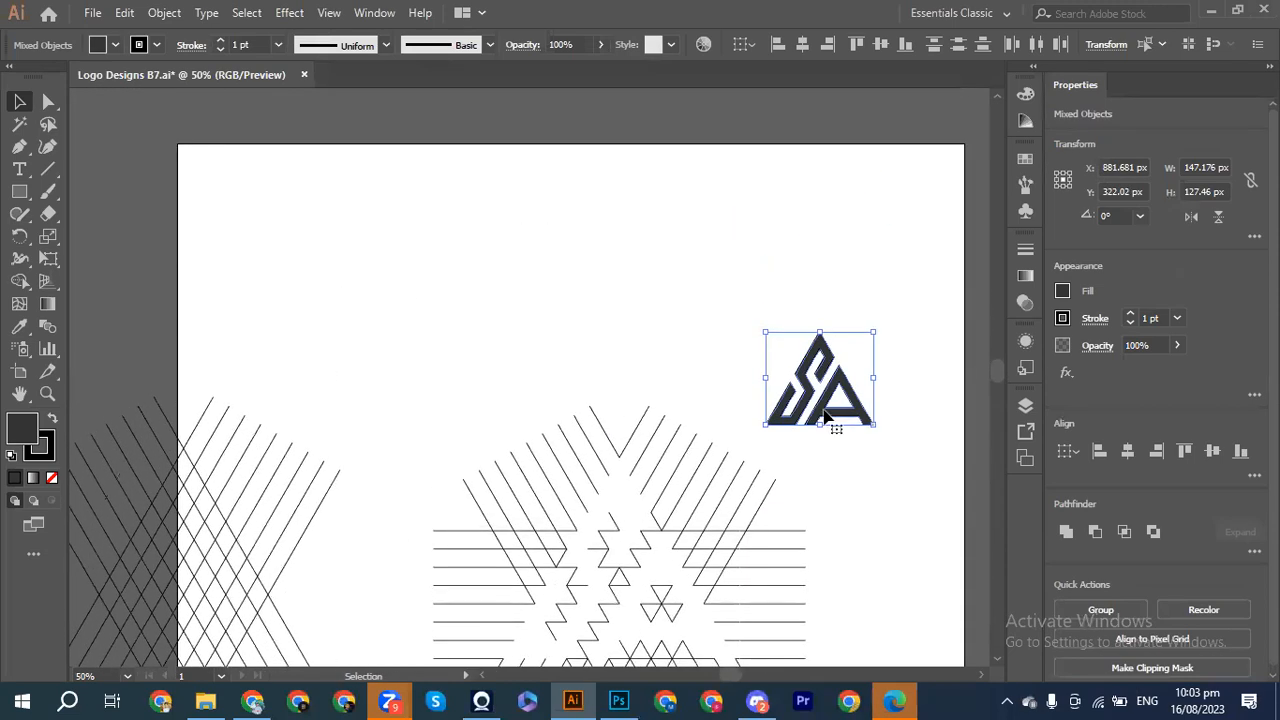
pyautogui.moveTo(800, 364); pyautogui.dragTo(755, 273)
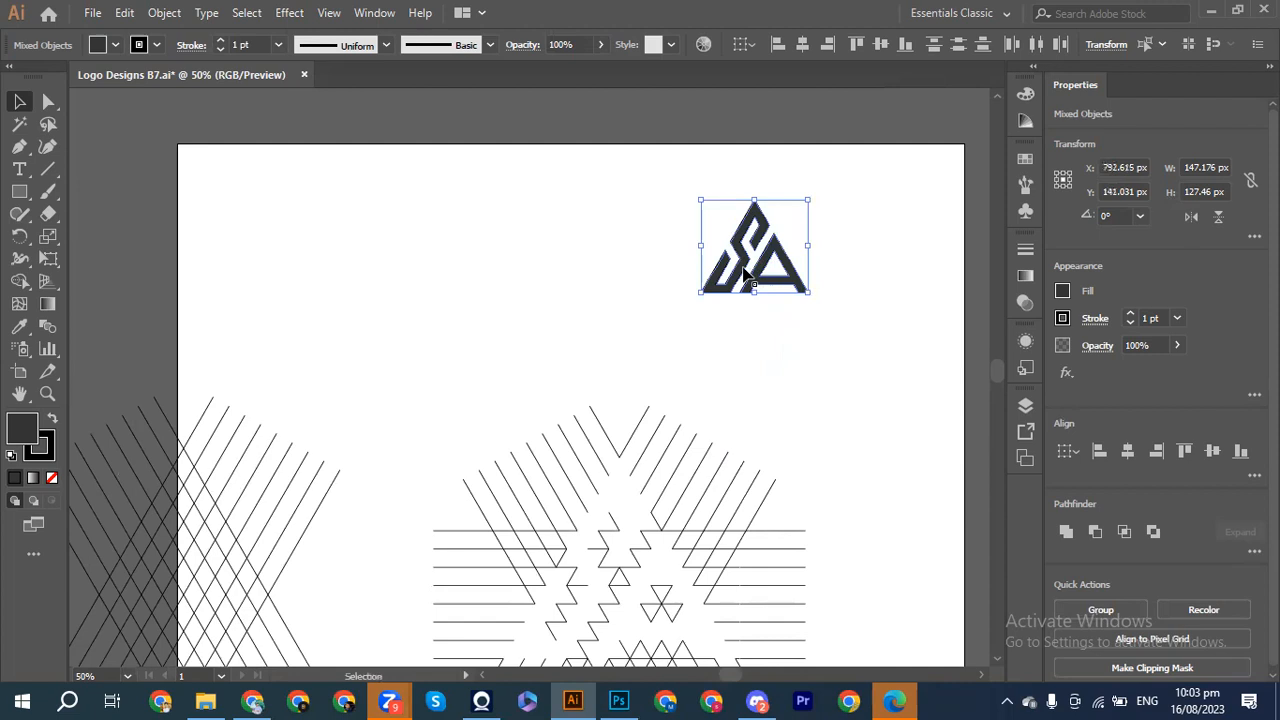
pyautogui.click(623, 275)
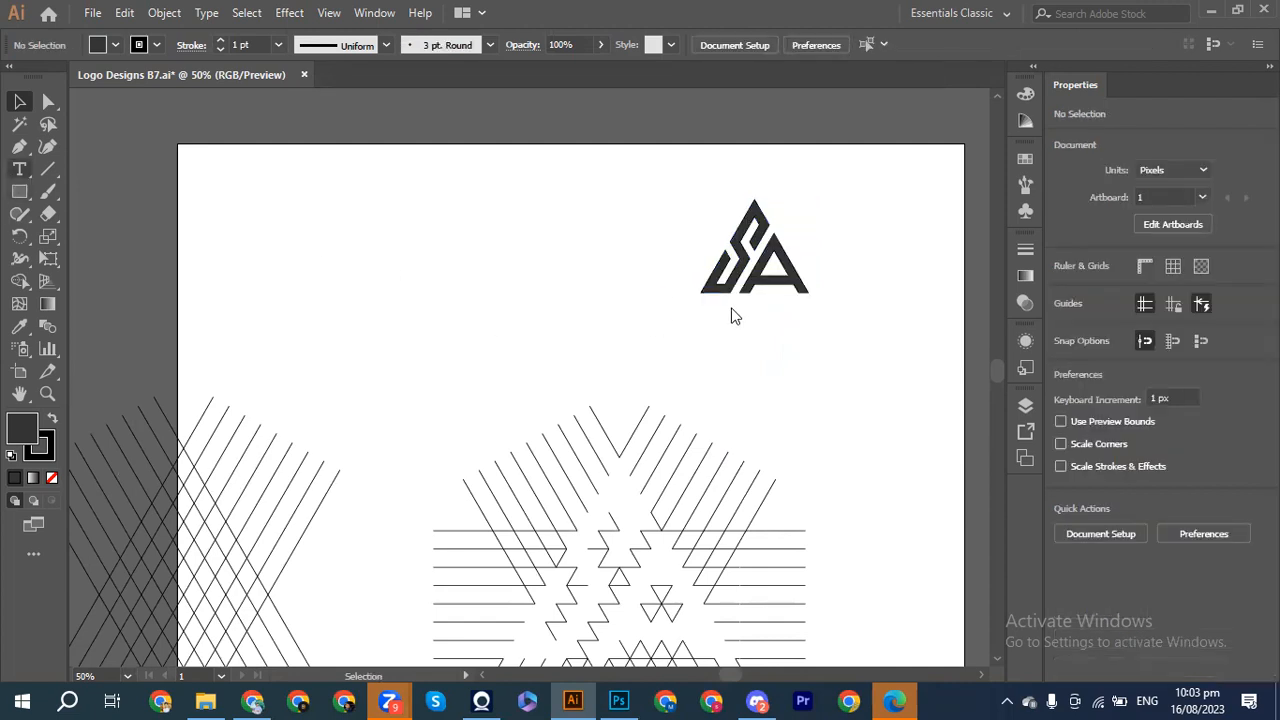
# Step: Place a text object below the logo and set it to Poppins at 16 pt
pyautogui.press('t')
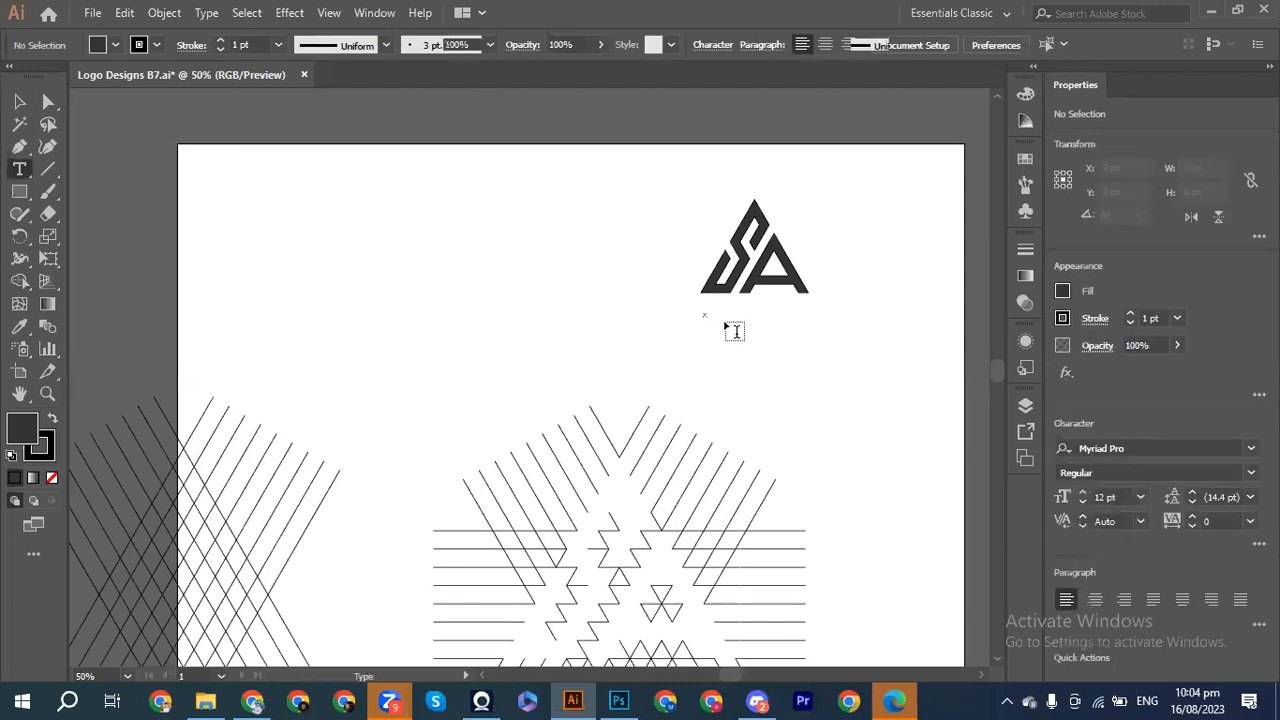
pyautogui.click(706, 316)
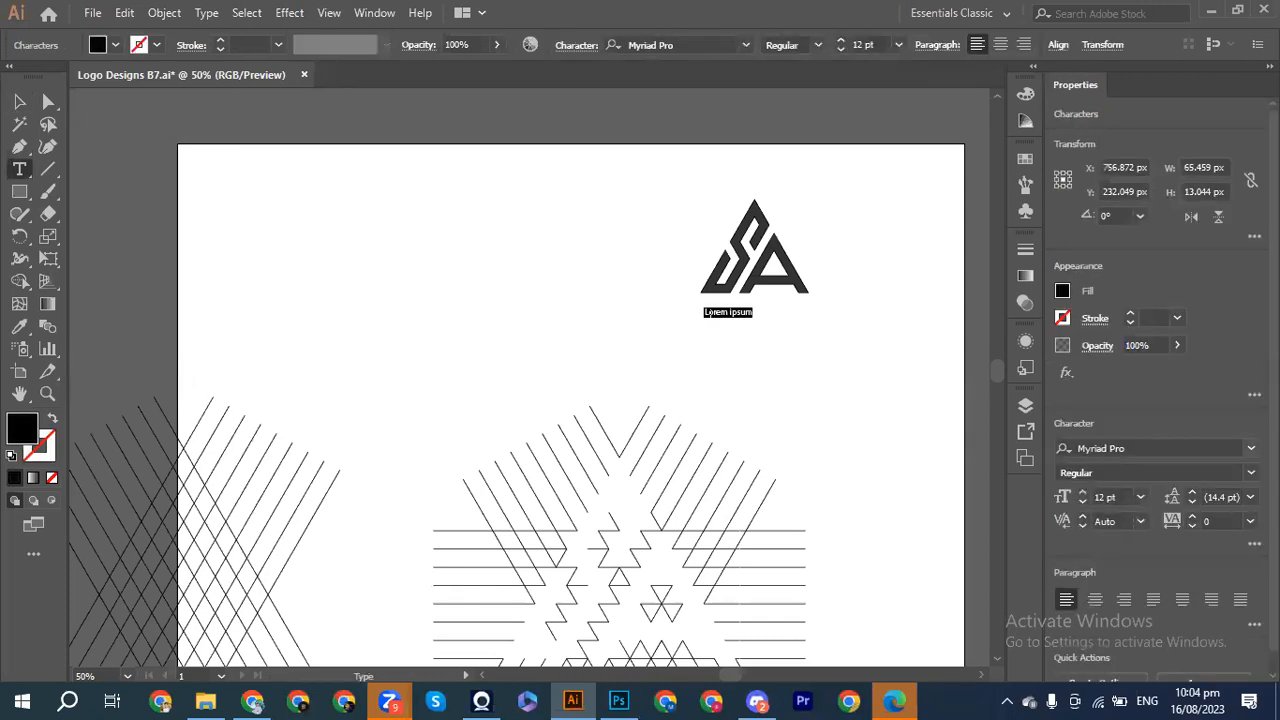
pyautogui.click(1250, 448)
pyautogui.click(865, 577)
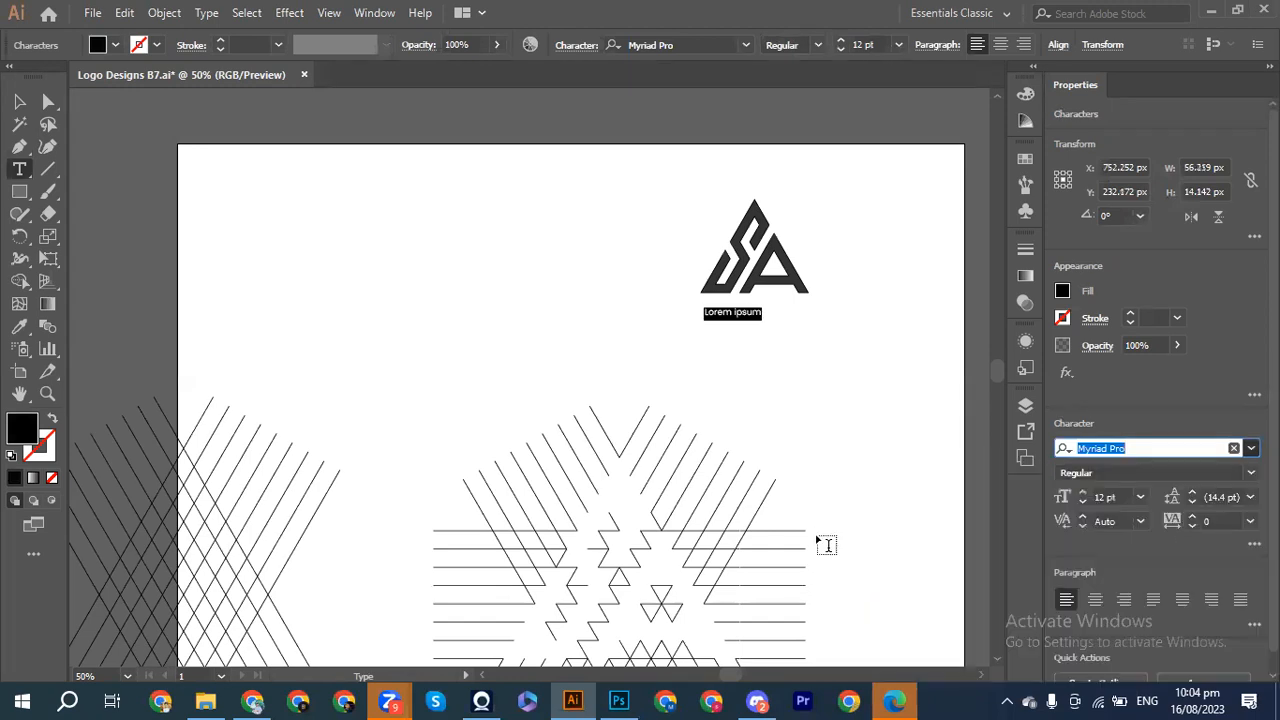
pyautogui.click(1082, 492)
pyautogui.click(1082, 492)
pyautogui.click(1082, 492)
pyautogui.click(1082, 492)
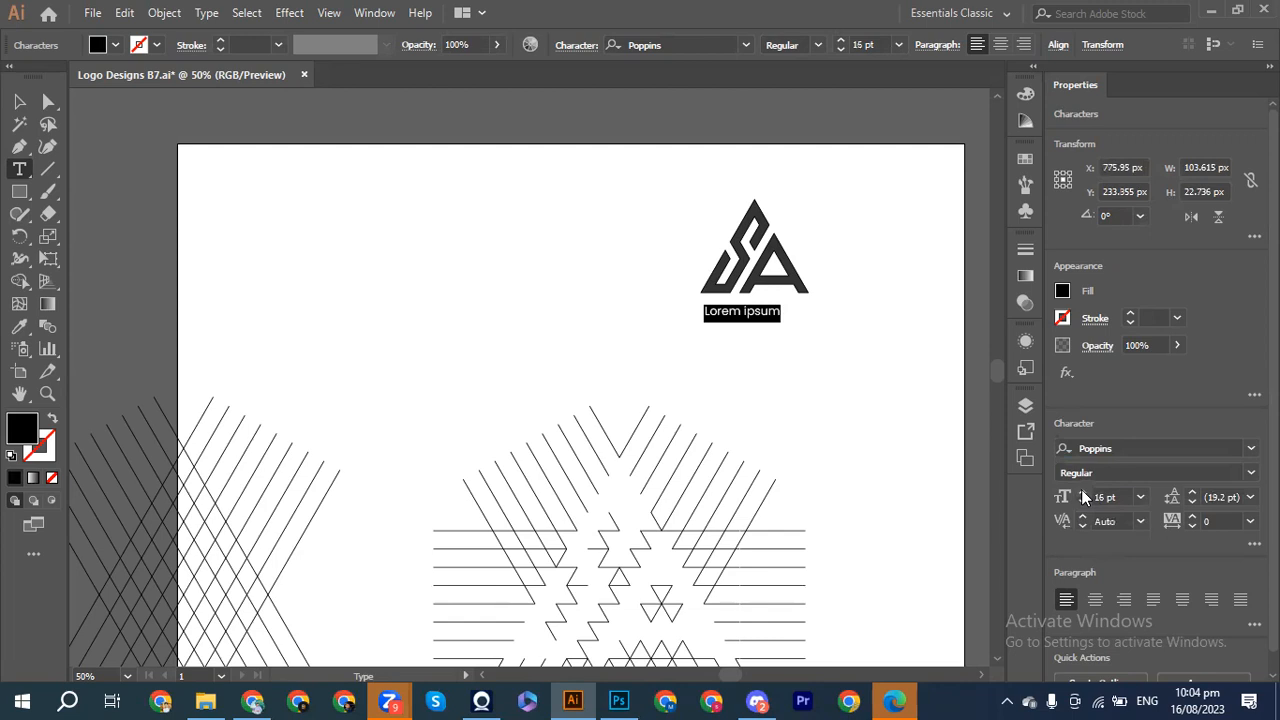
# Step: Type the brand name, scale it to about 17 pt and nudge it up beneath the logo
pyautogui.press('BackSpace')
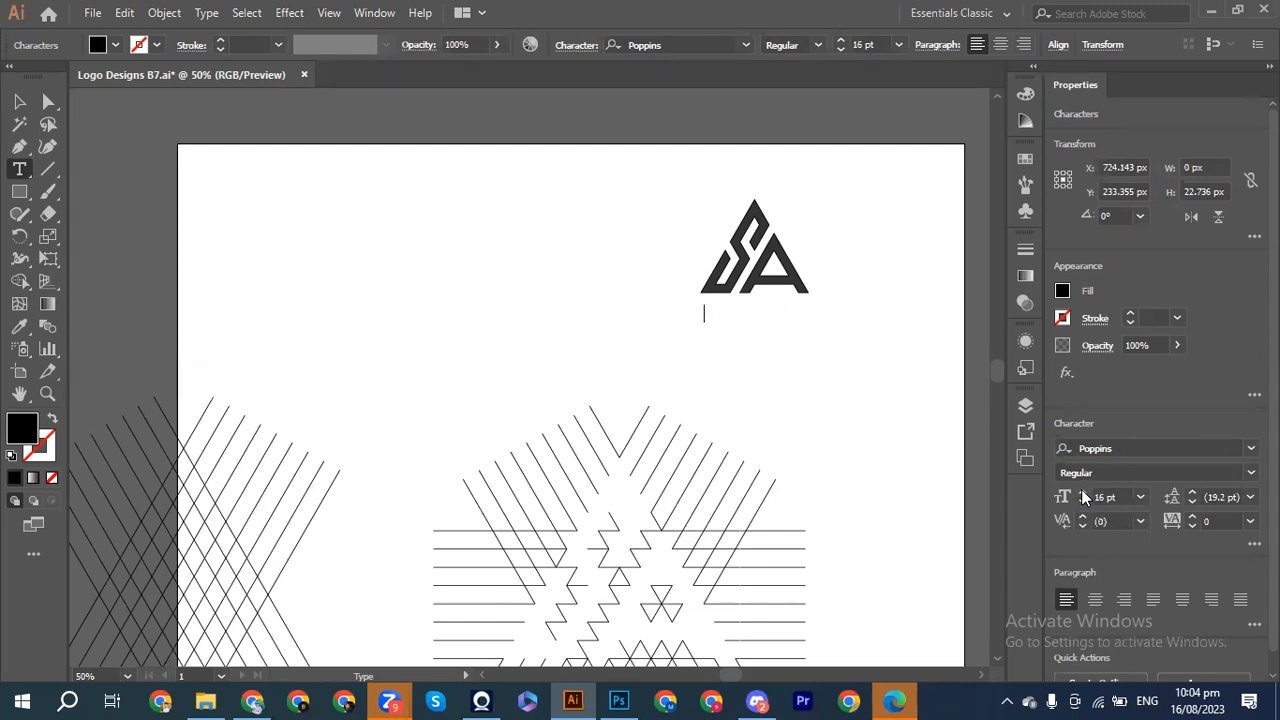
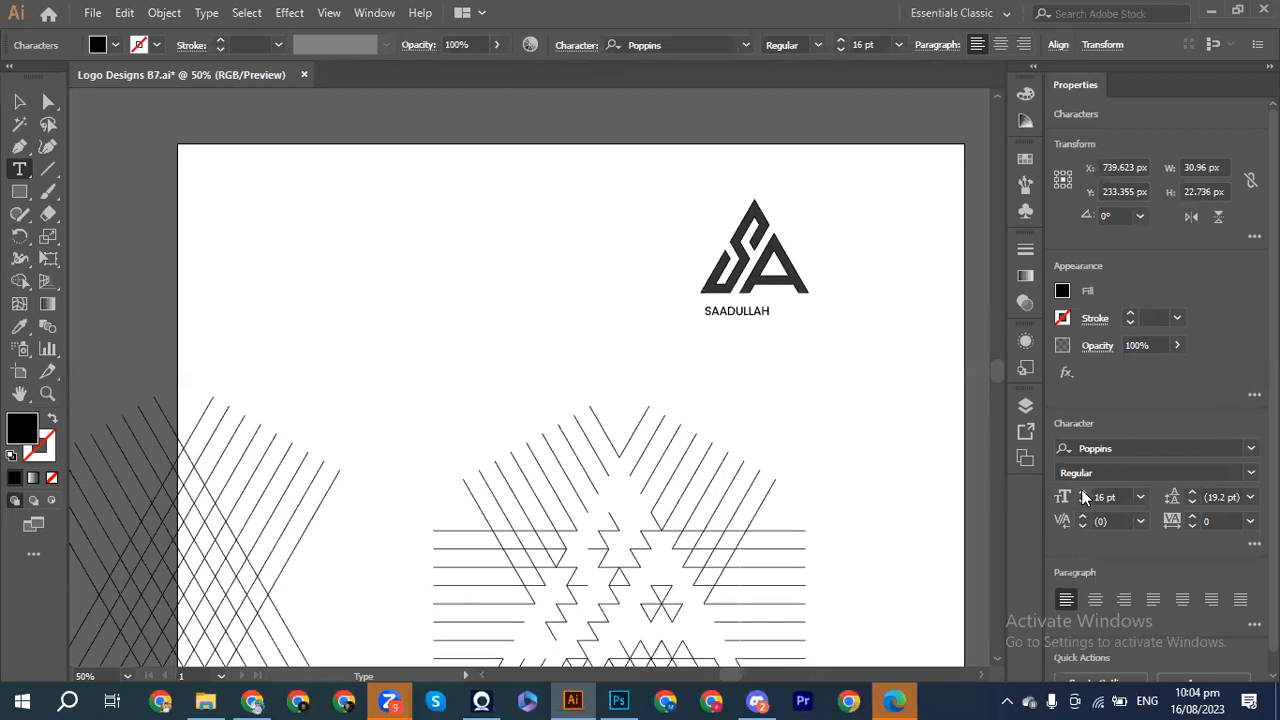
pyautogui.press('Escape')
pyautogui.moveTo(700, 298); pyautogui.dragTo(694, 298)
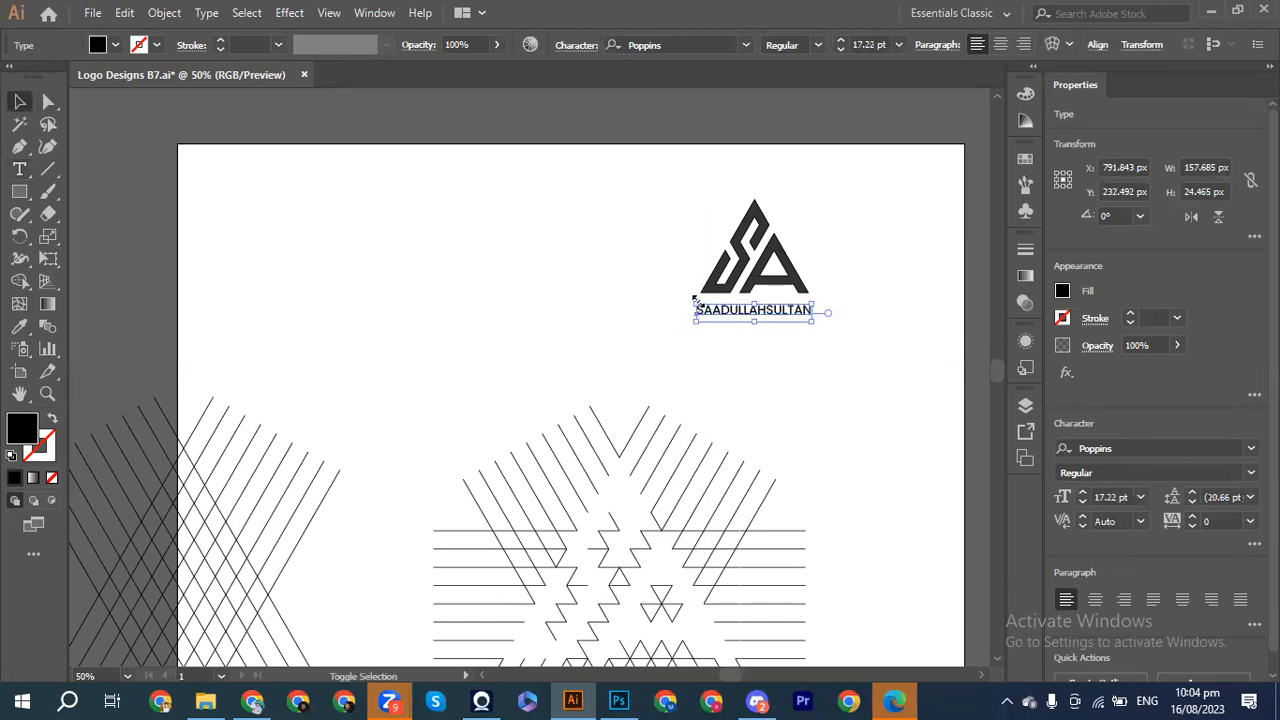
pyautogui.press('Up')
pyautogui.press('Up')
pyautogui.press('Up')
pyautogui.press('Up')
pyautogui.press('Up')
pyautogui.press('Up')
pyautogui.press('Up')
pyautogui.press('Up')
pyautogui.press('Up')
pyautogui.press('Up')
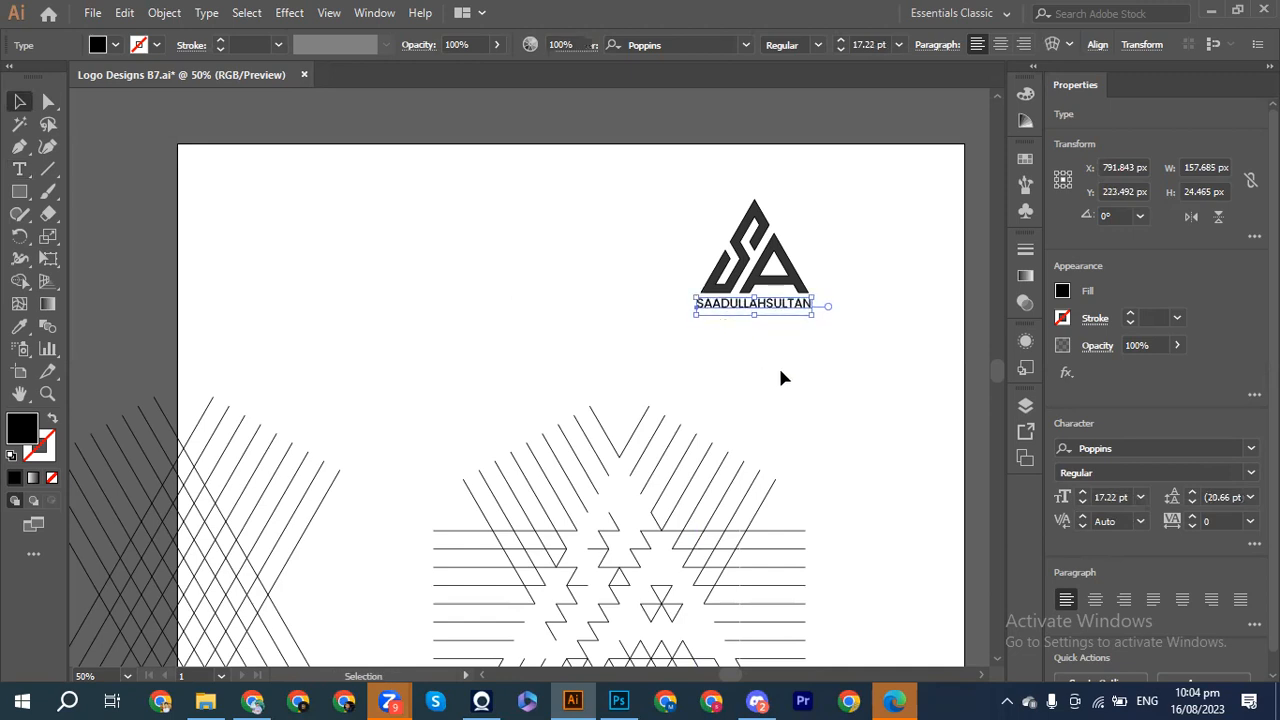
pyautogui.click(780, 374)
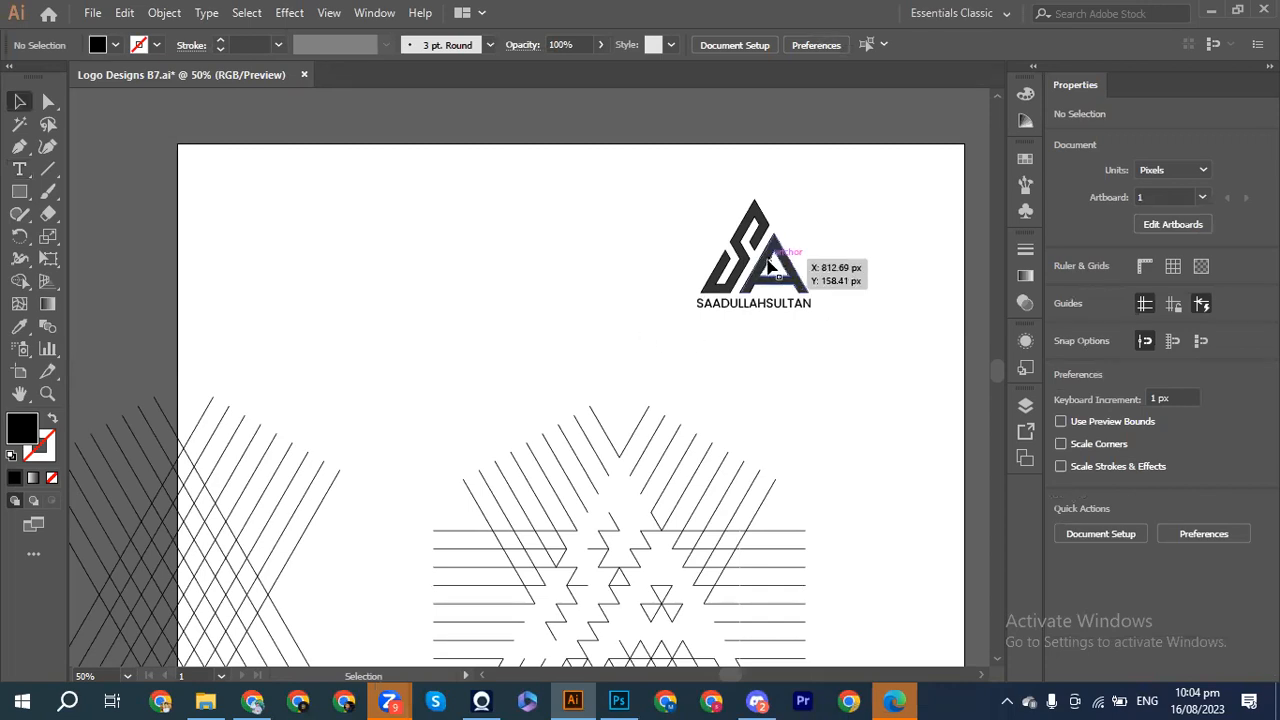
# Step: Fill the monogram's A with a light sky blue swatch after trying orange, yellow and darker blues
pyautogui.click(769, 263)
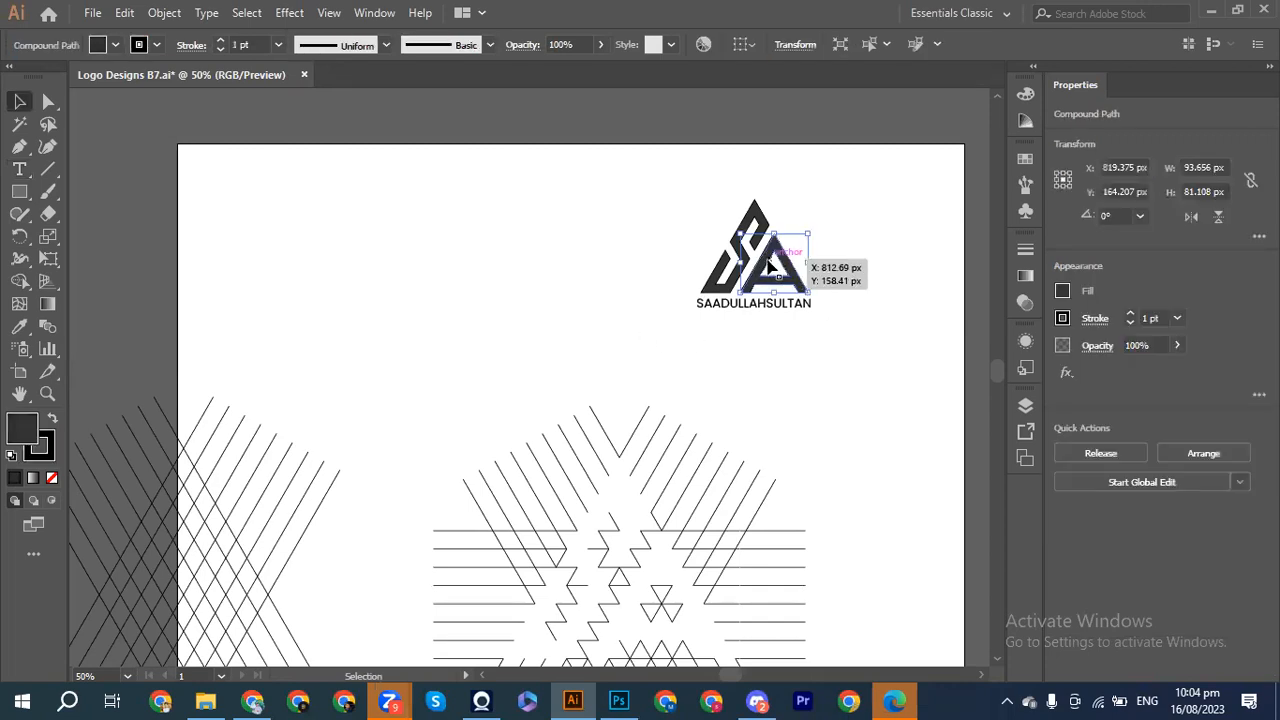
pyautogui.click(1062, 292)
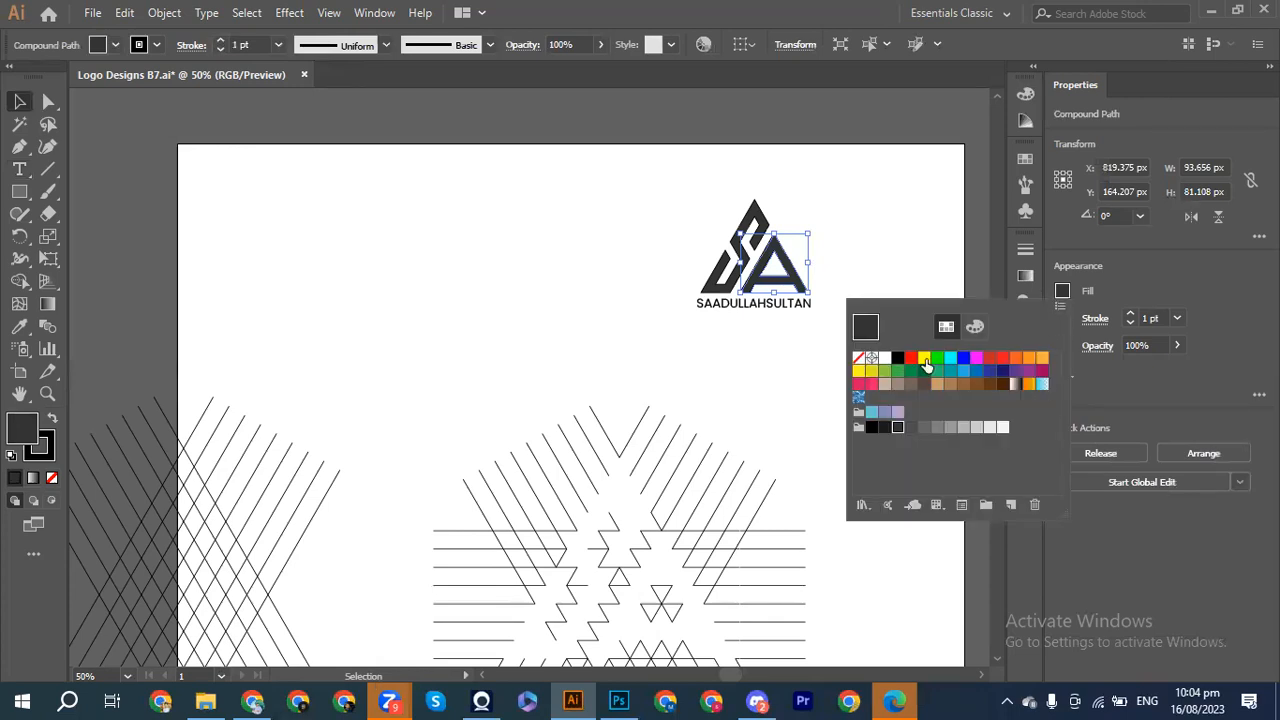
pyautogui.click(1029, 360)
pyautogui.click(1042, 358)
pyautogui.click(858, 371)
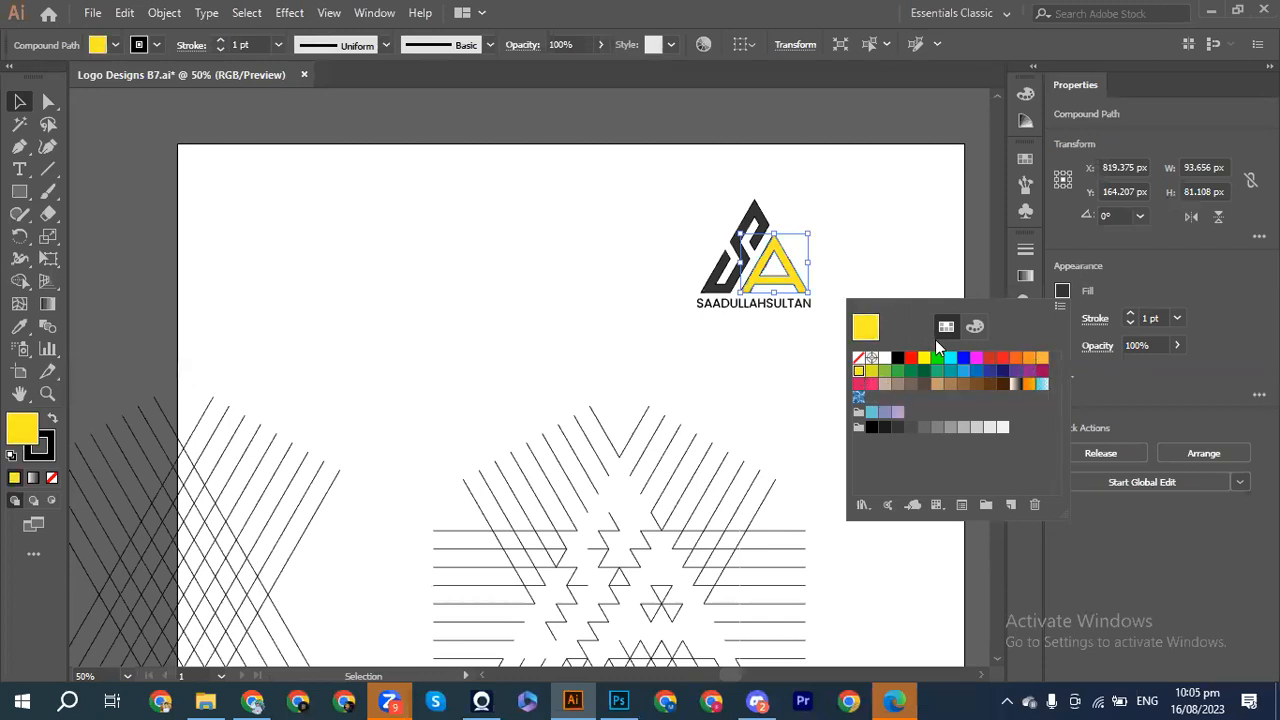
pyautogui.click(964, 359)
pyautogui.click(976, 371)
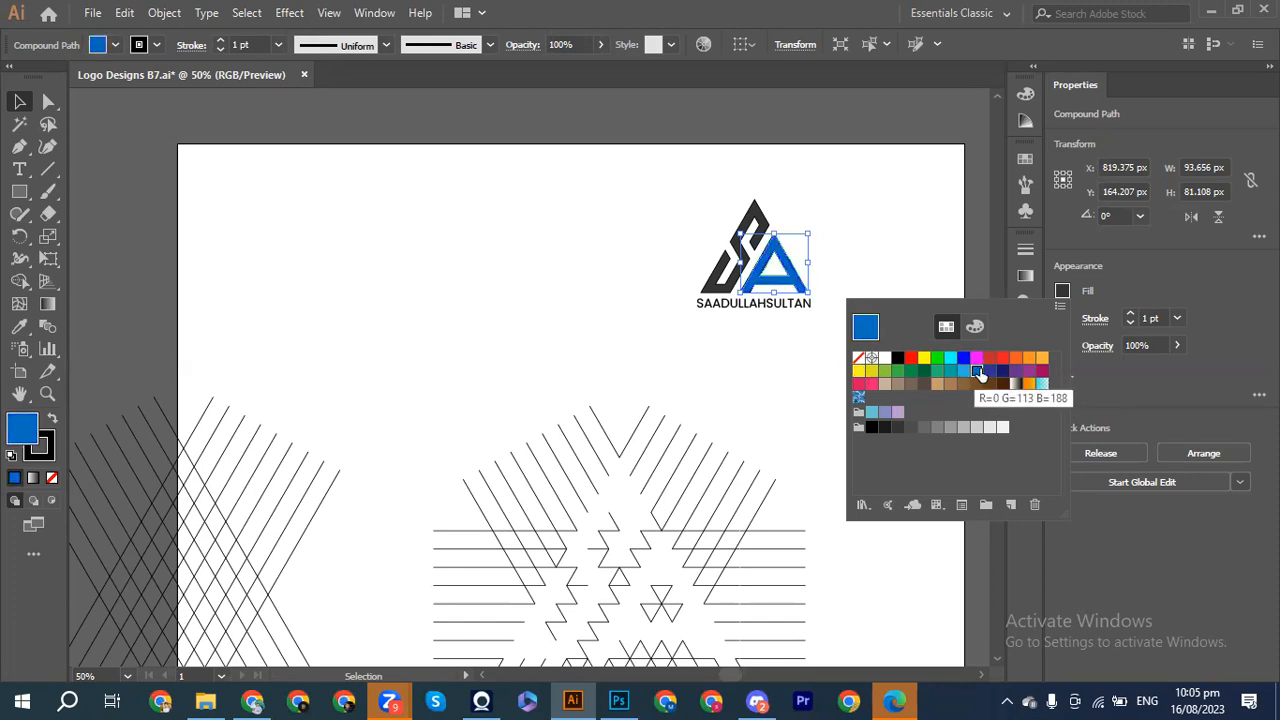
pyautogui.click(963, 370)
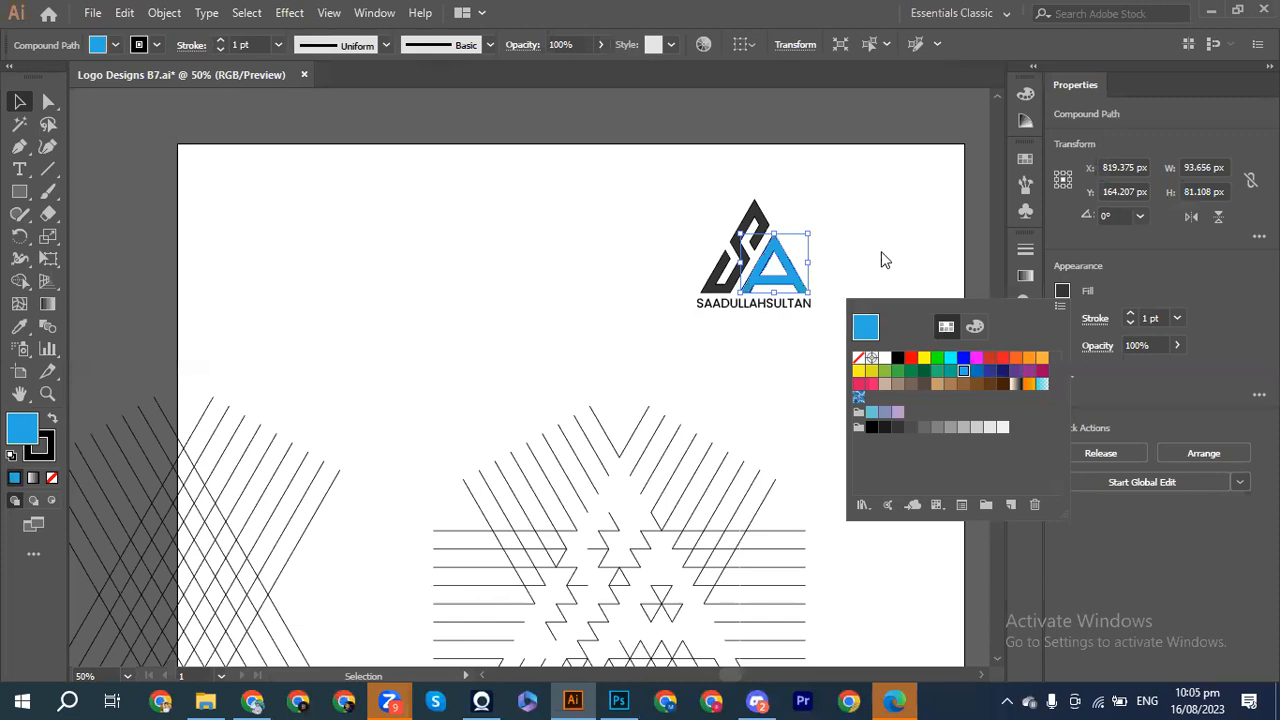
# Step: Deselect the logo, select the S shape and bring up its fill swatches
pyautogui.click(854, 231)
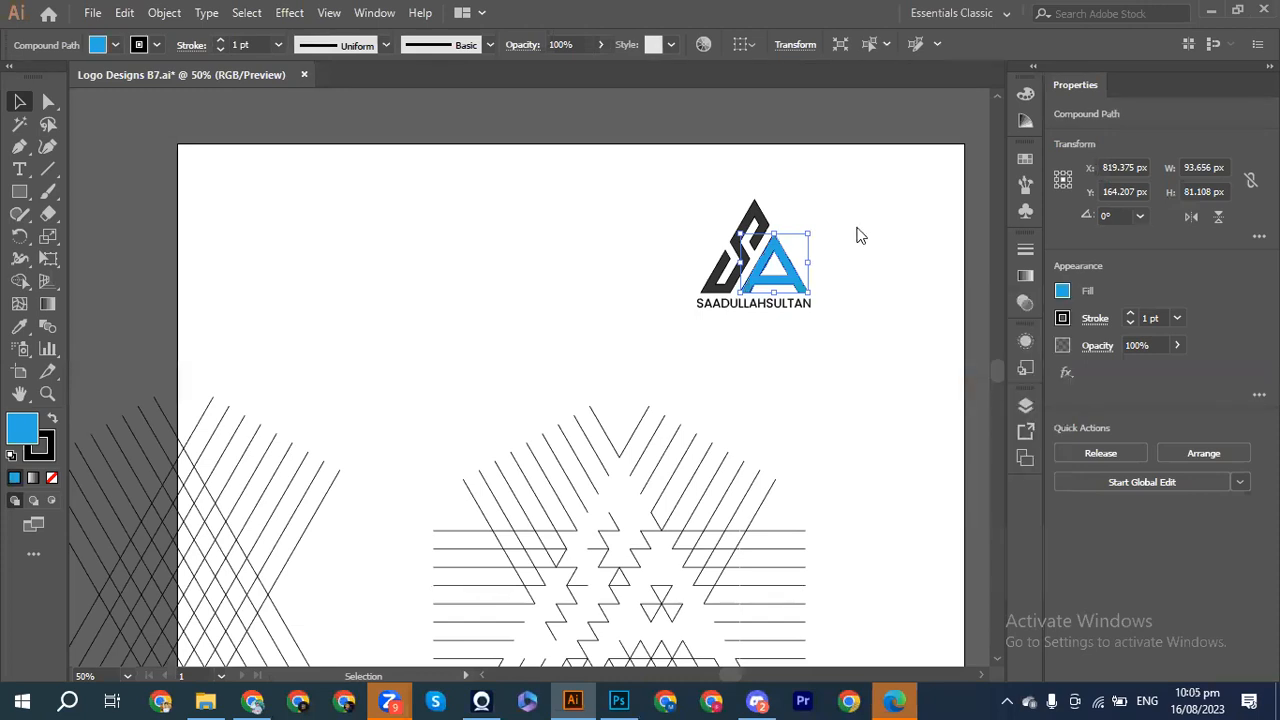
pyautogui.click(850, 229)
pyautogui.click(745, 232)
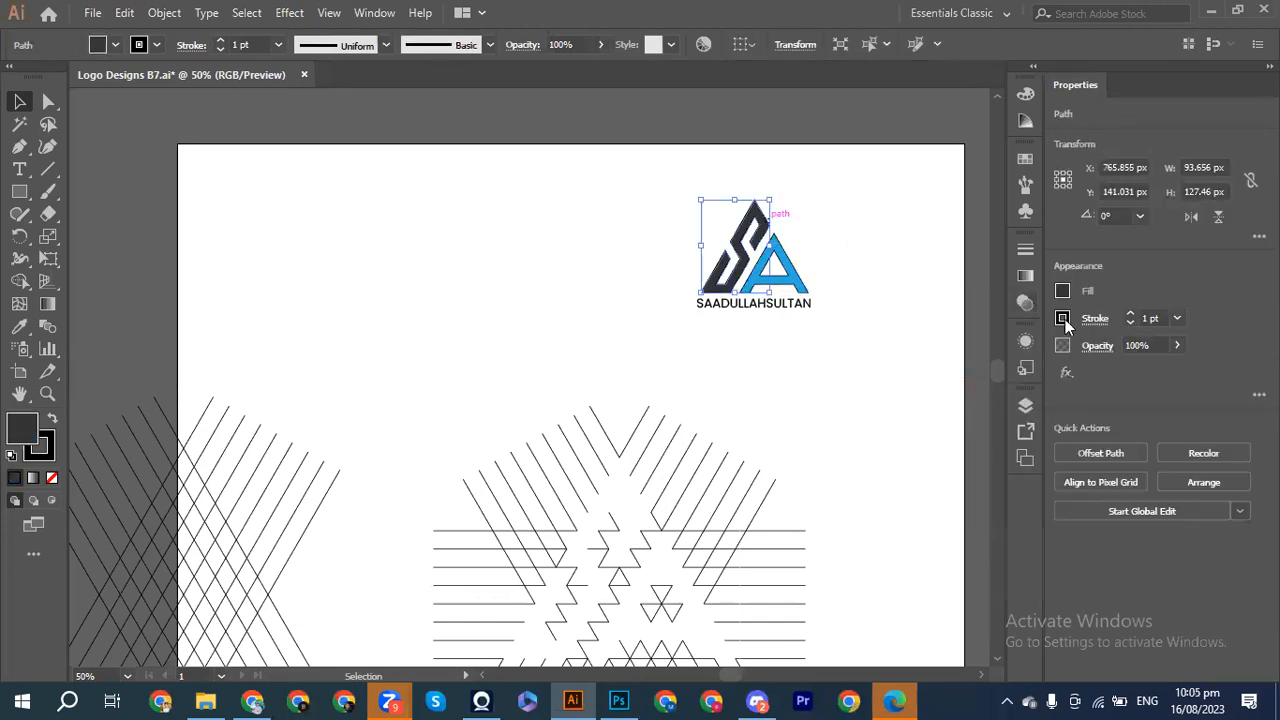
pyautogui.click(1064, 291)
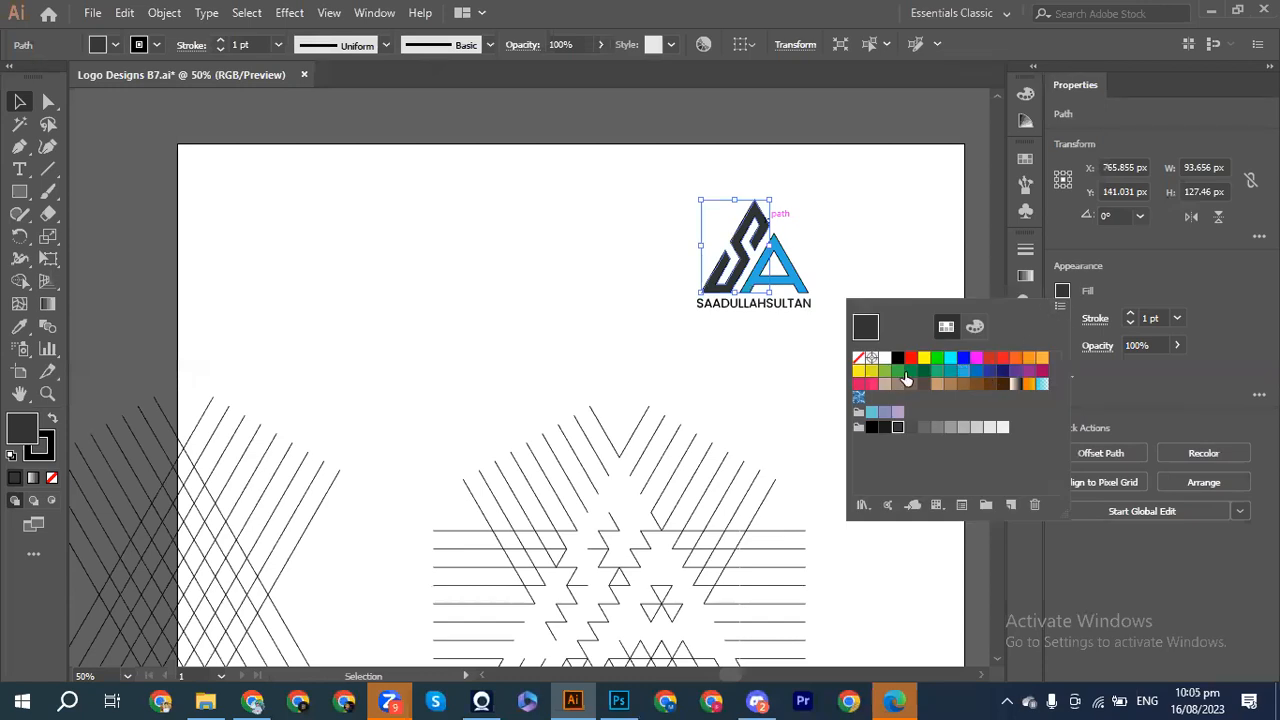
# Step: Fill the S of the monogram with RGB Yellow
pyautogui.click(860, 372)
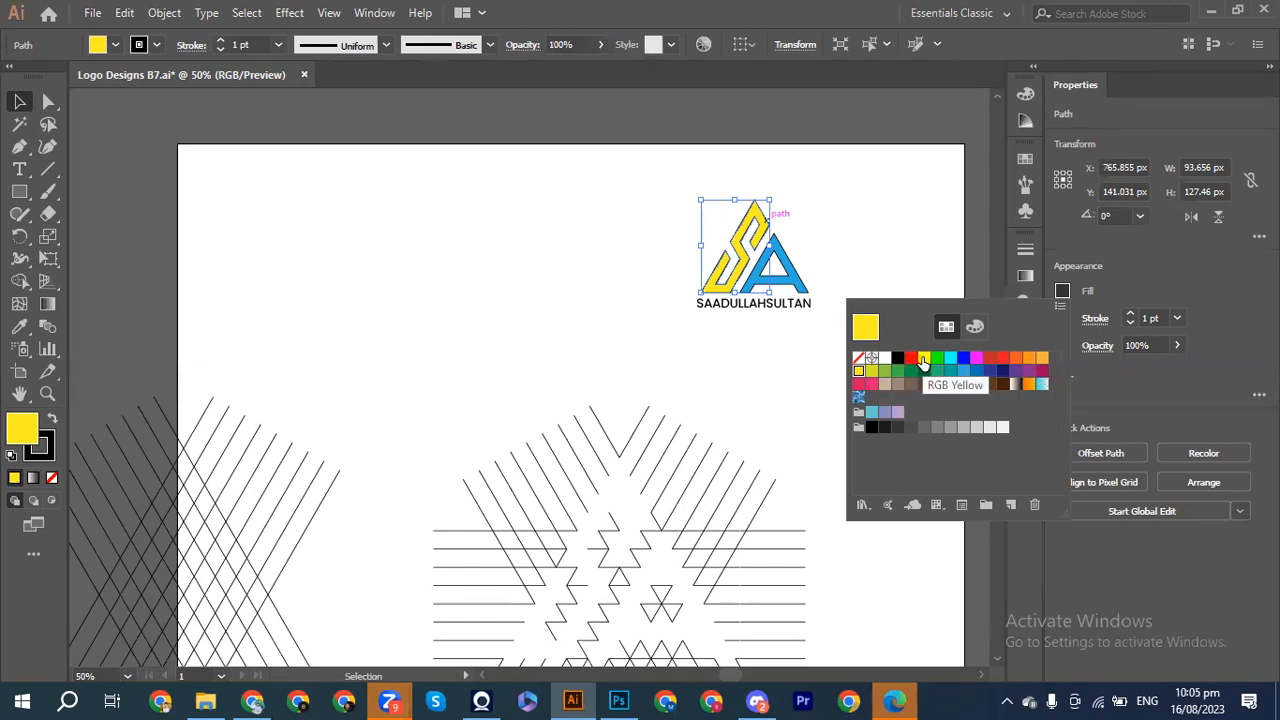
pyautogui.click(859, 371)
pyautogui.click(622, 337)
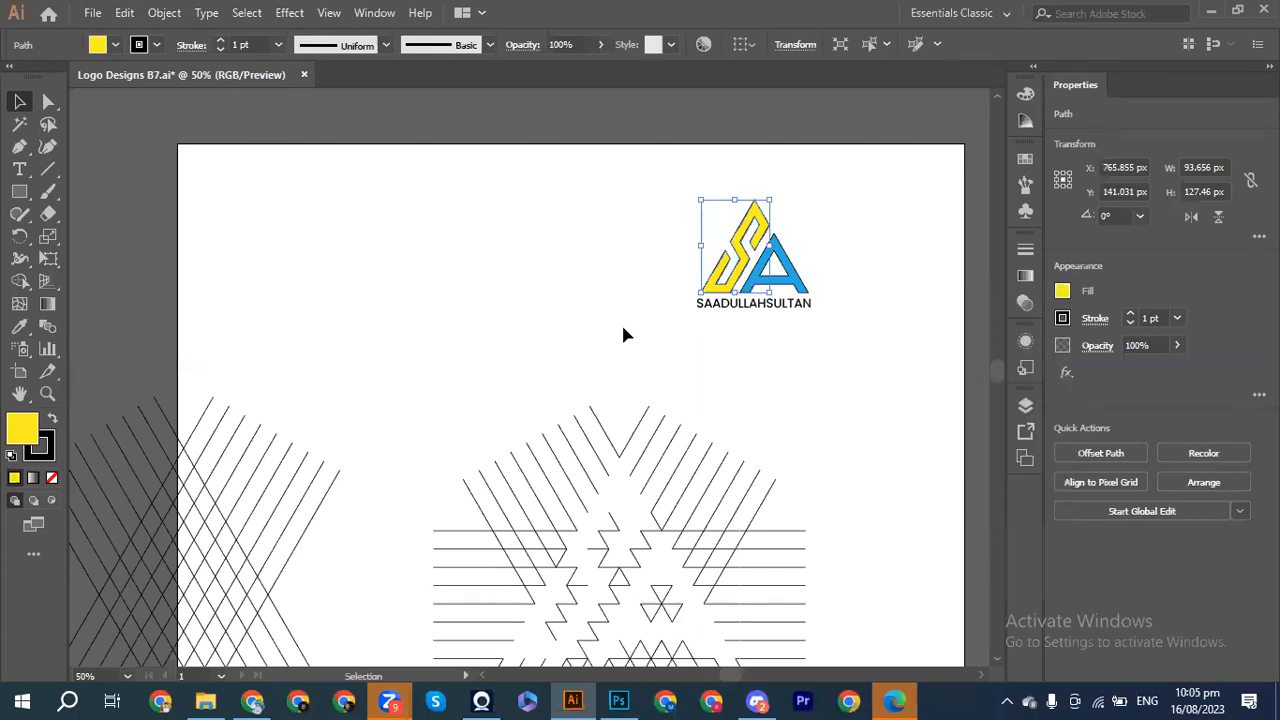
pyautogui.click(623, 336)
# Step: Set the stroke of both the S and A shapes to None
pyautogui.moveTo(712, 208); pyautogui.dragTo(822, 294)
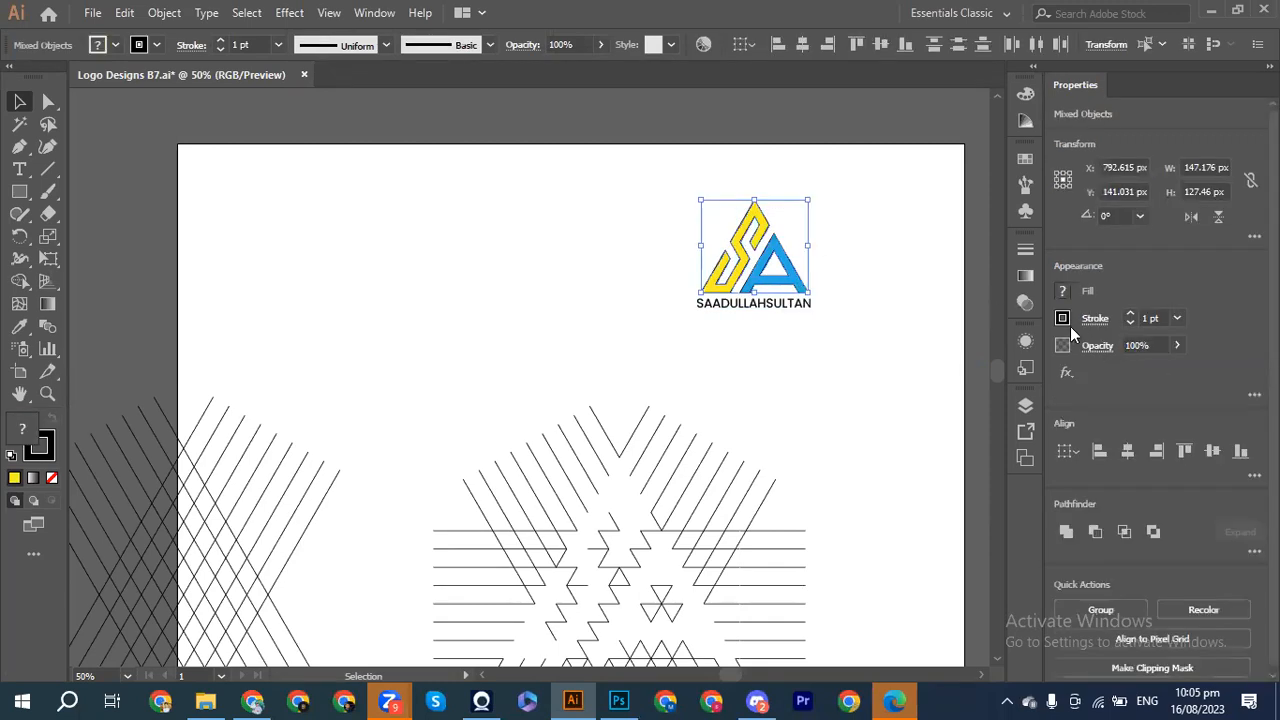
pyautogui.click(1063, 319)
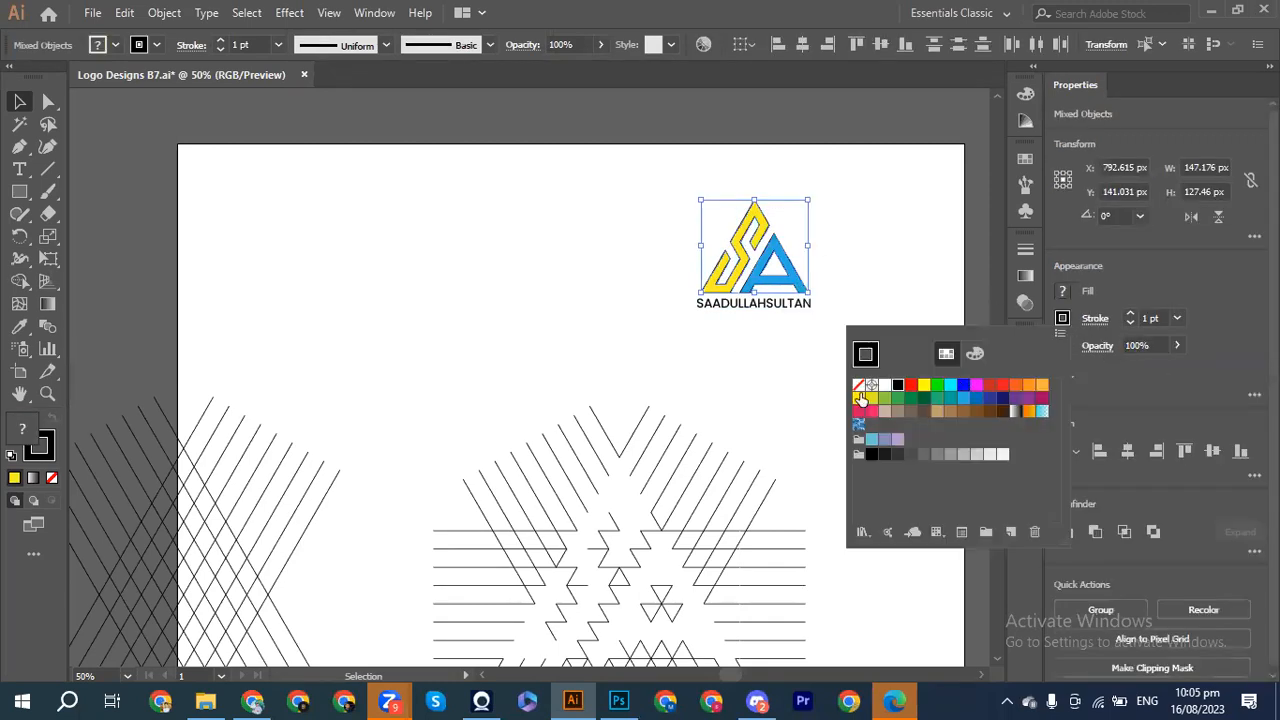
pyautogui.click(858, 385)
pyautogui.click(913, 289)
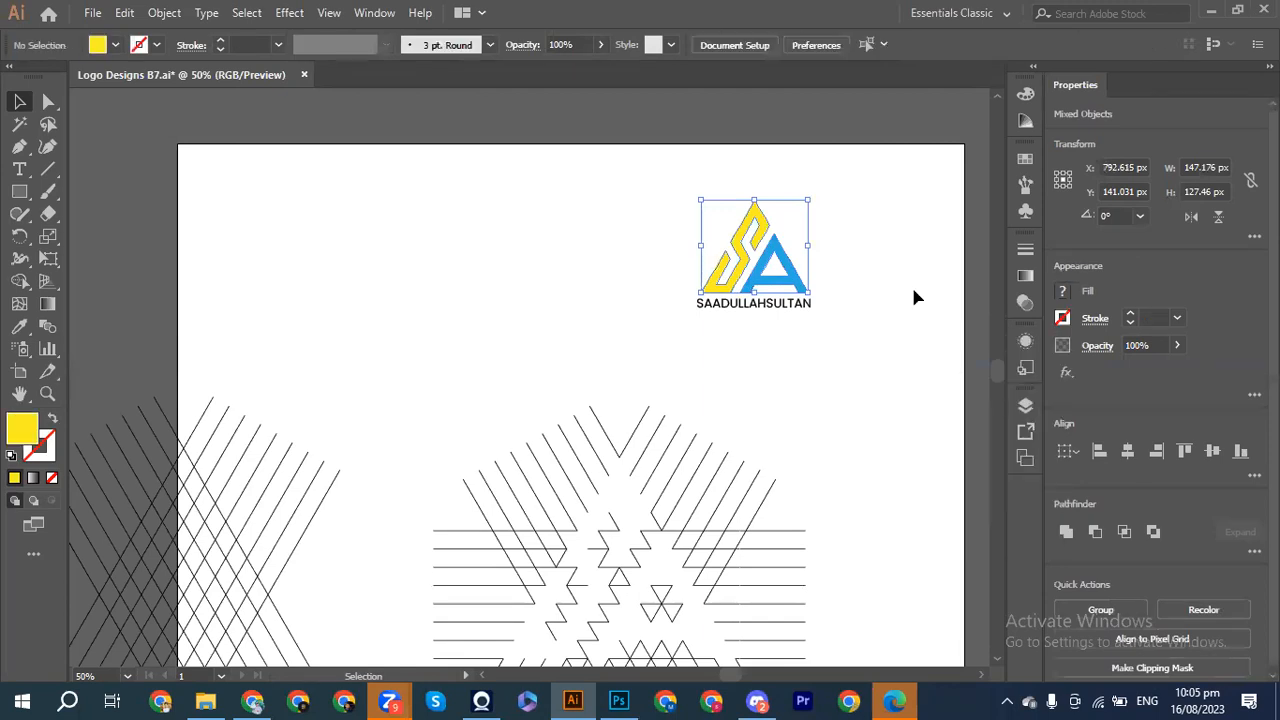
pyautogui.click(912, 297)
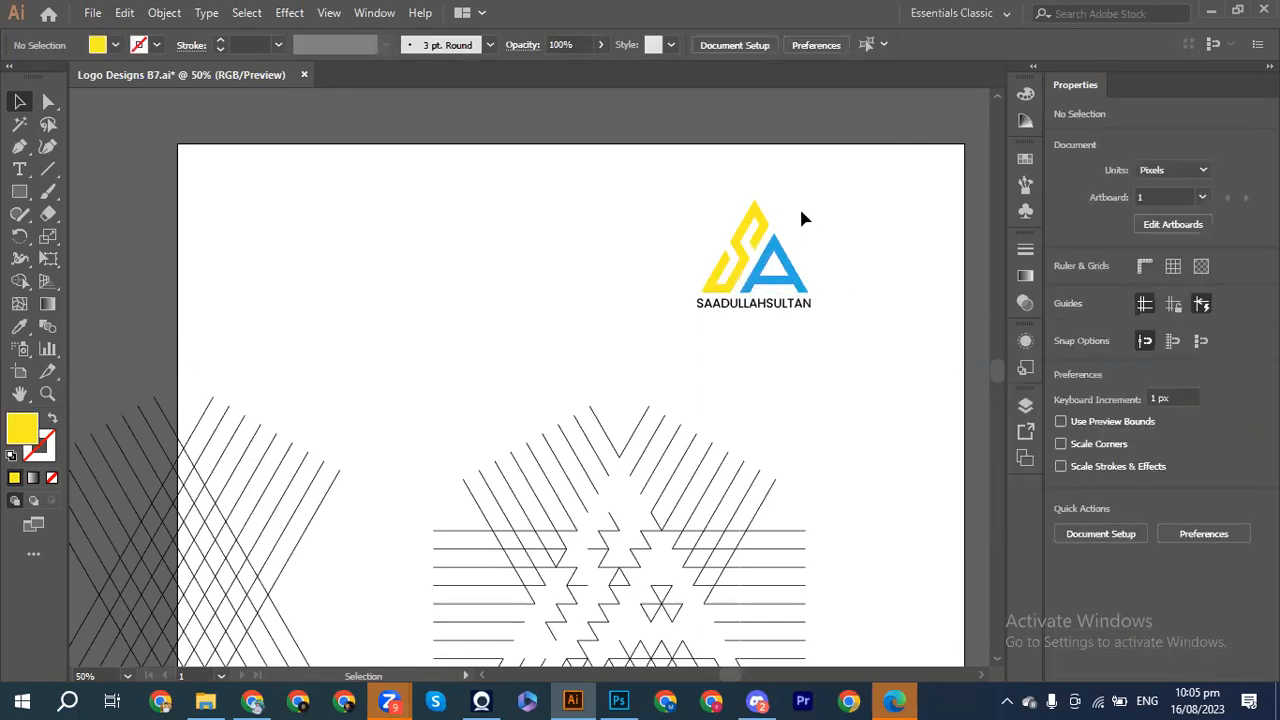
# Step: Give the name text beneath the monogram a dark grey fill
pyautogui.doubleClick(756, 308)
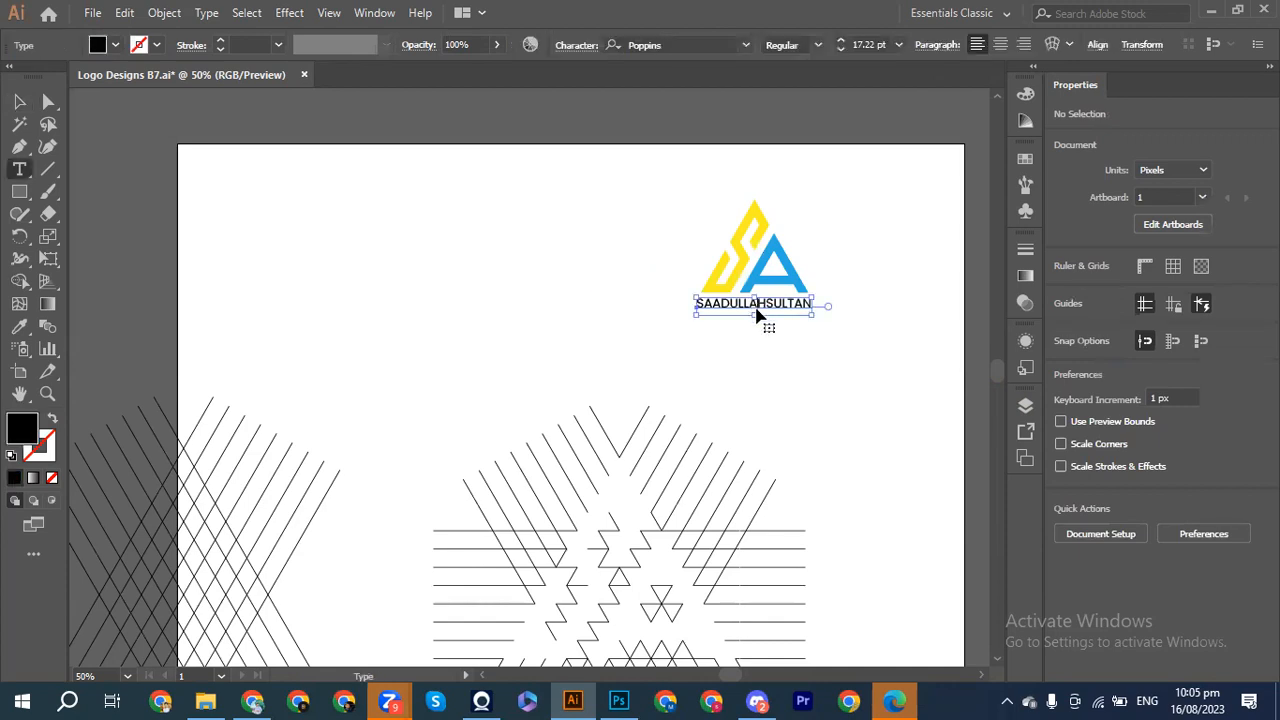
pyautogui.click(757, 305)
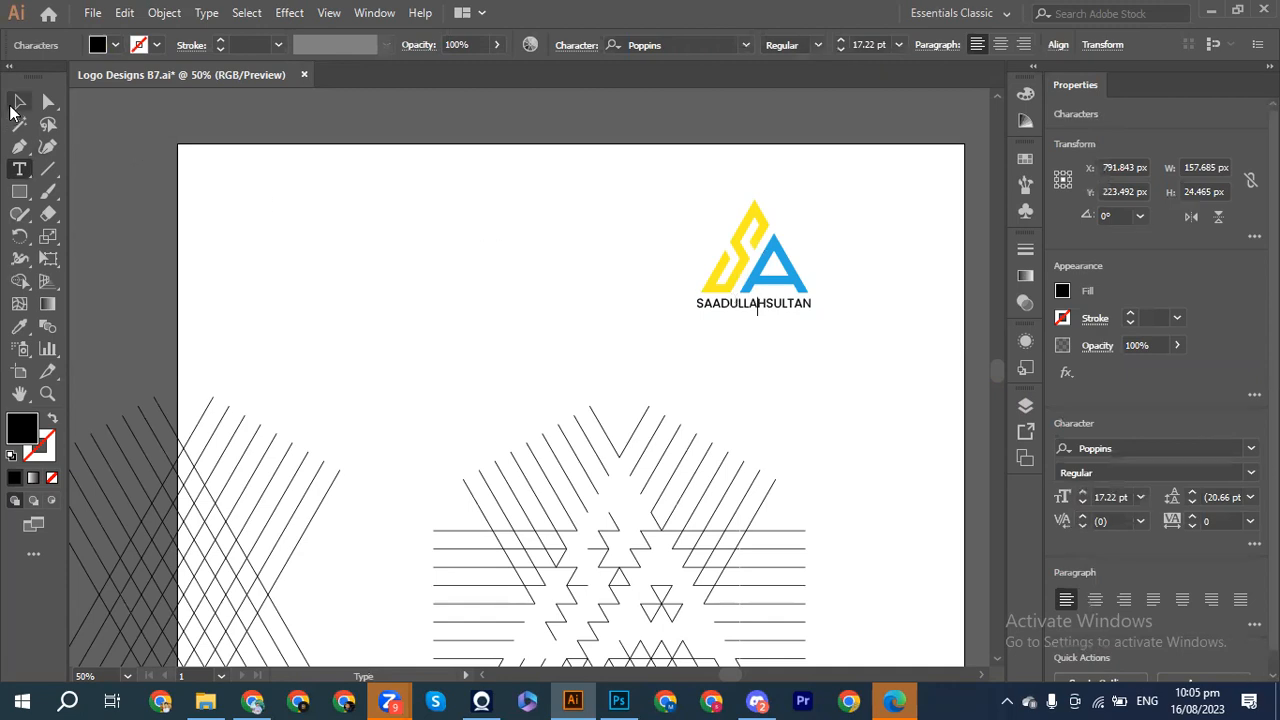
pyautogui.click(12, 106)
pyautogui.click(1062, 291)
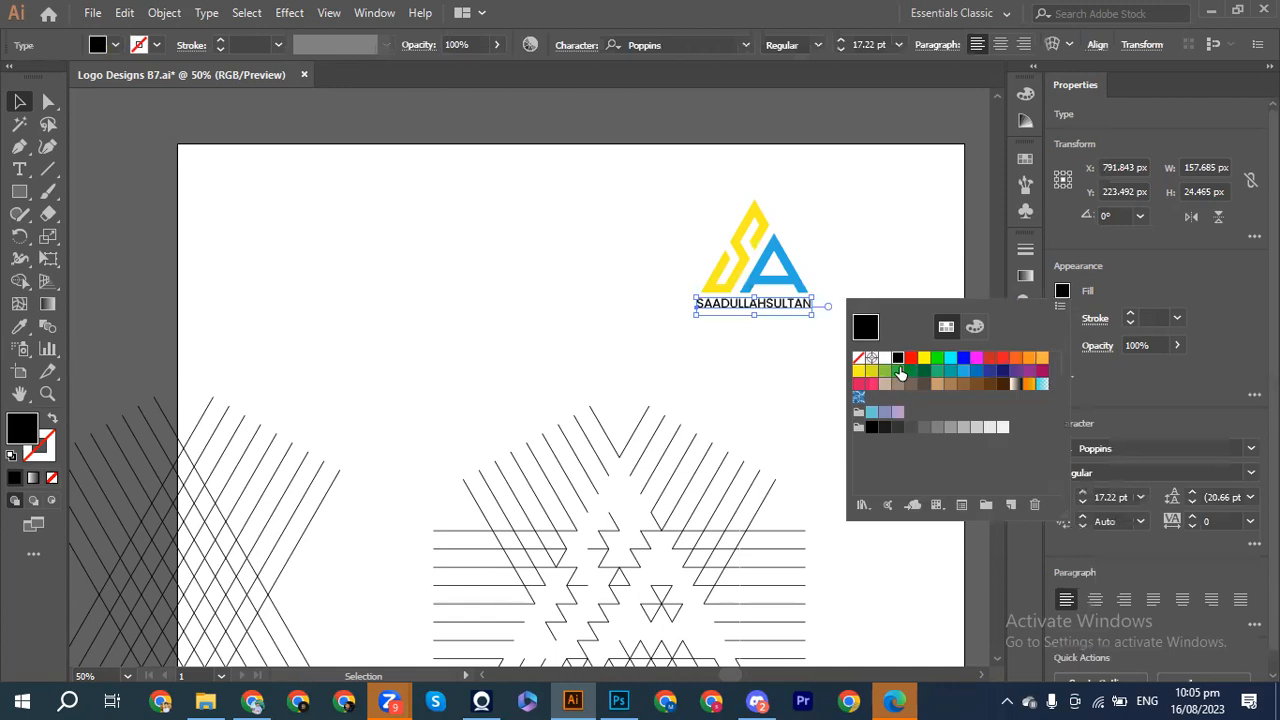
pyautogui.click(895, 429)
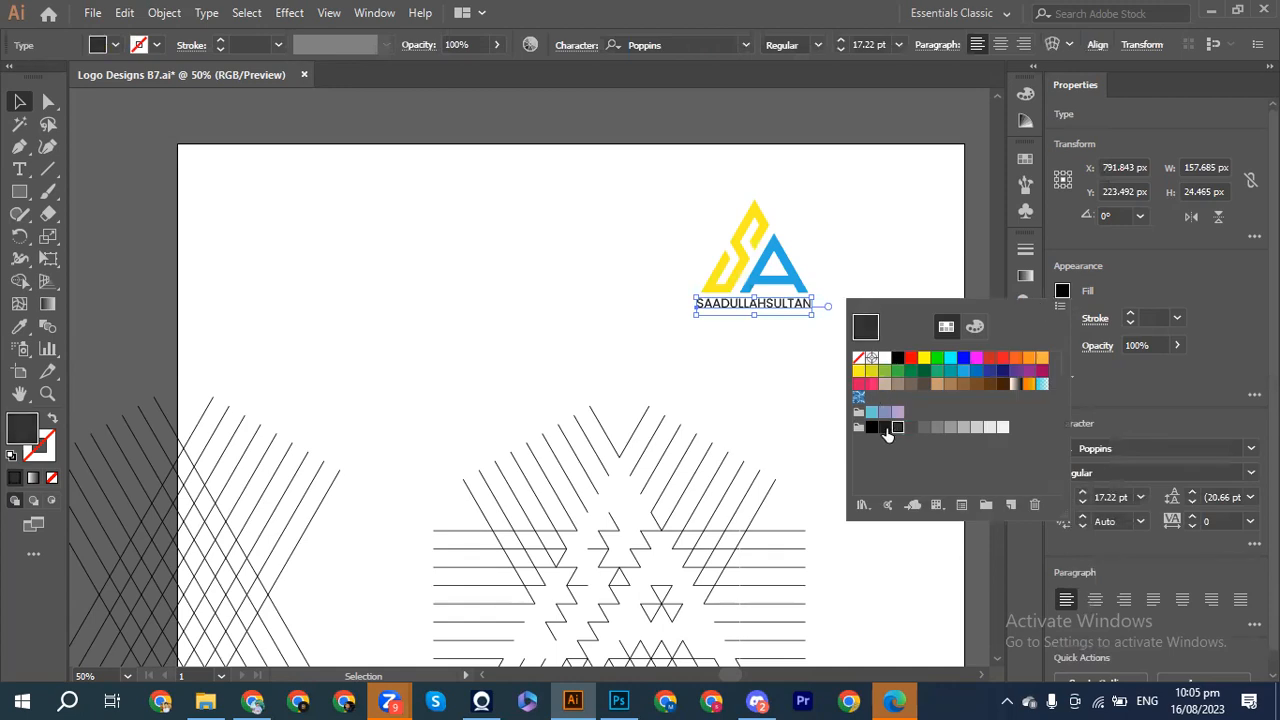
pyautogui.click(885, 430)
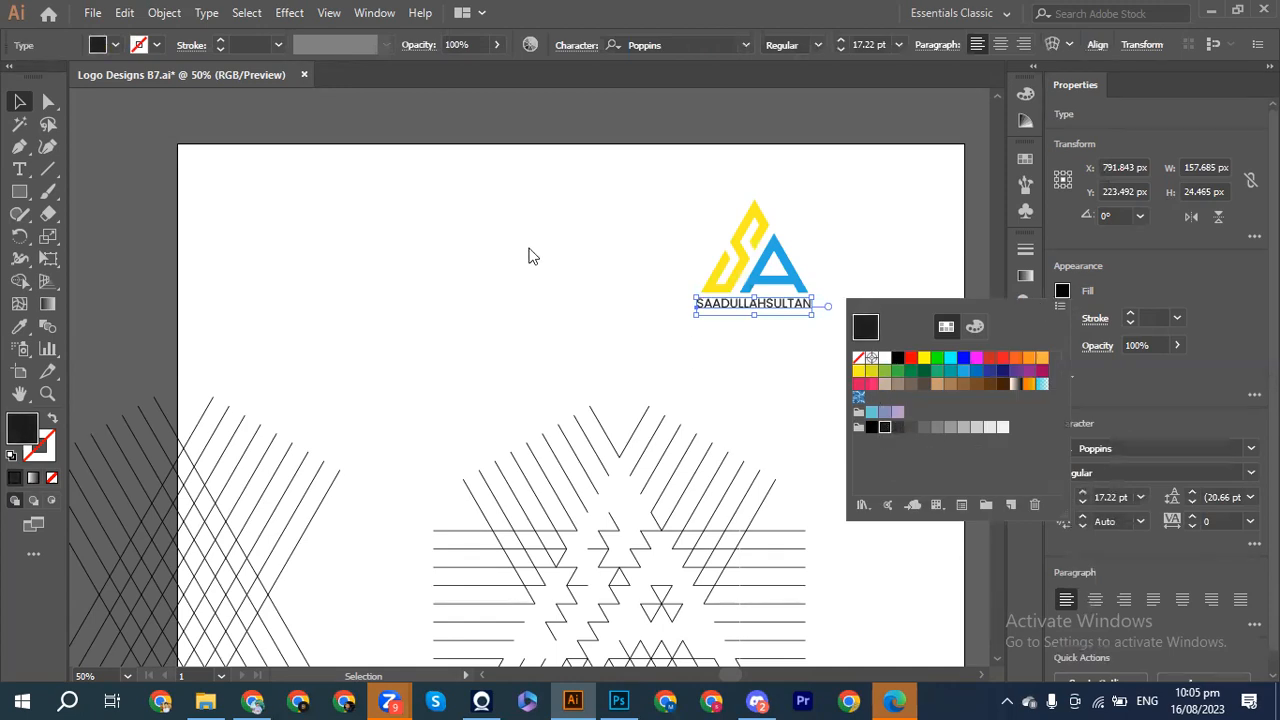
pyautogui.click(566, 268)
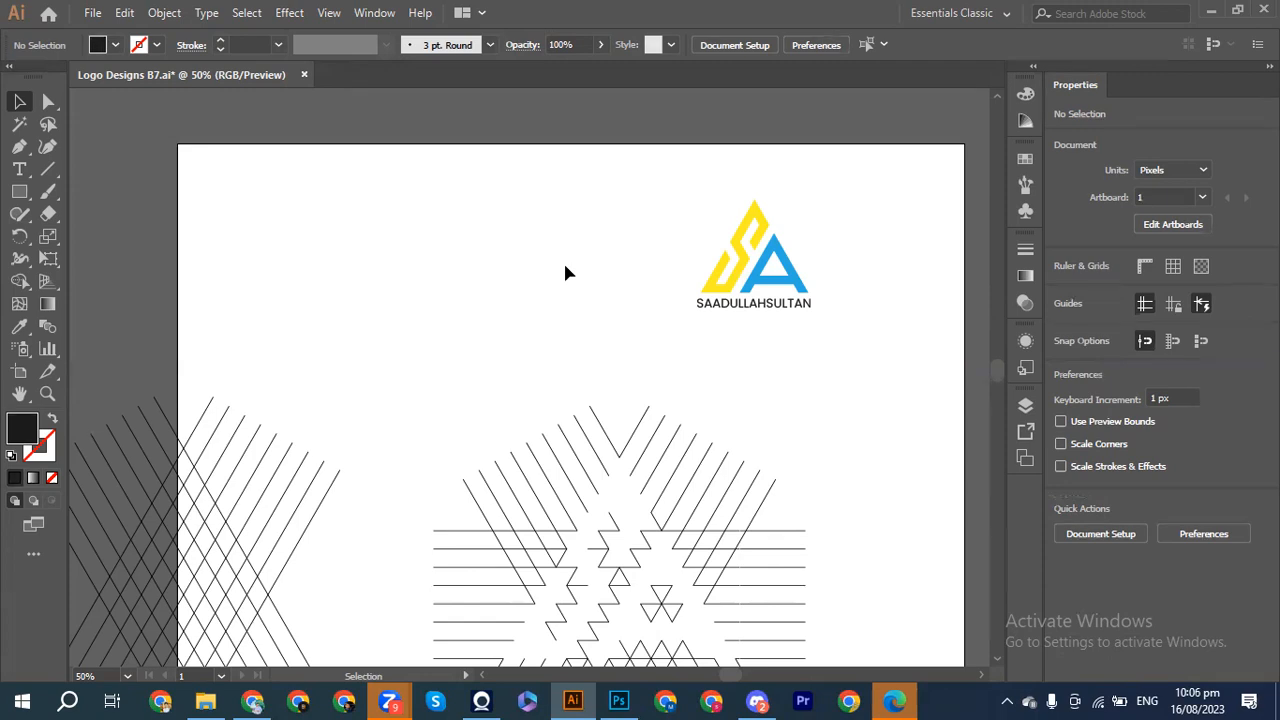
# Step: Group all logo pieces with Ctrl+G and move the group to the artboard's top-right corner
pyautogui.moveTo(676, 210); pyautogui.dragTo(838, 350)
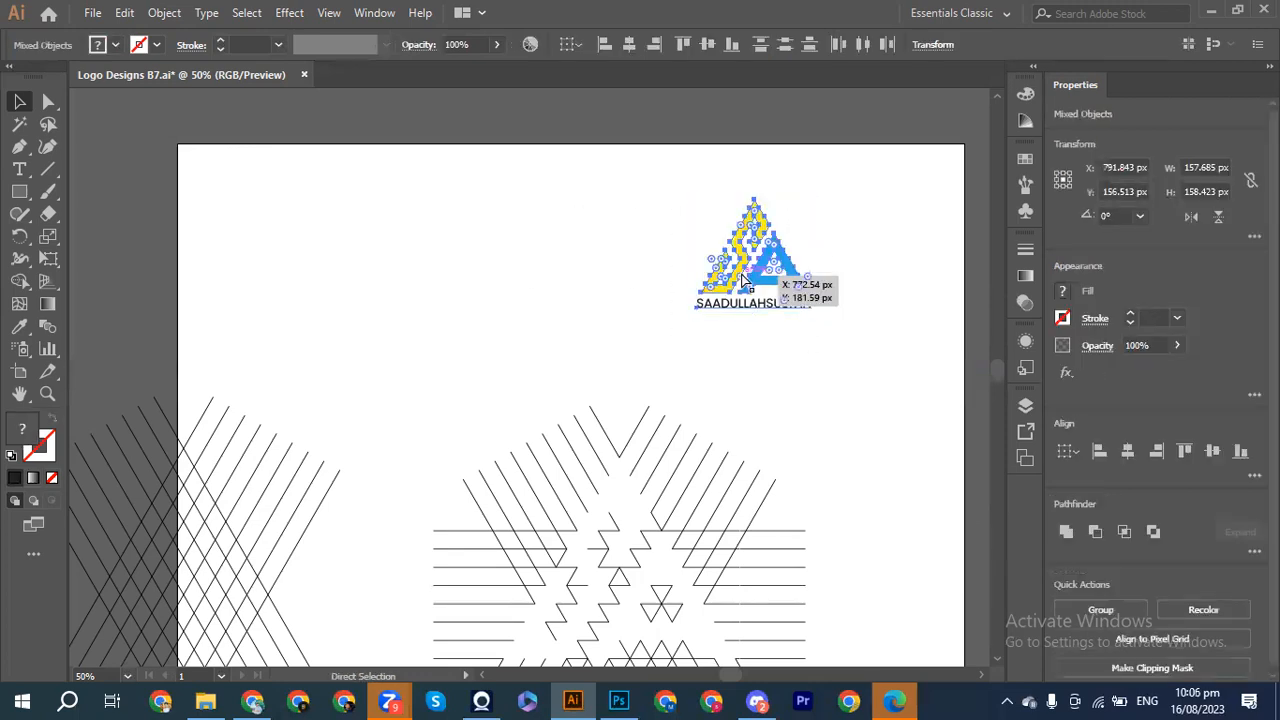
pyautogui.hotkey('ctrl', 'g')
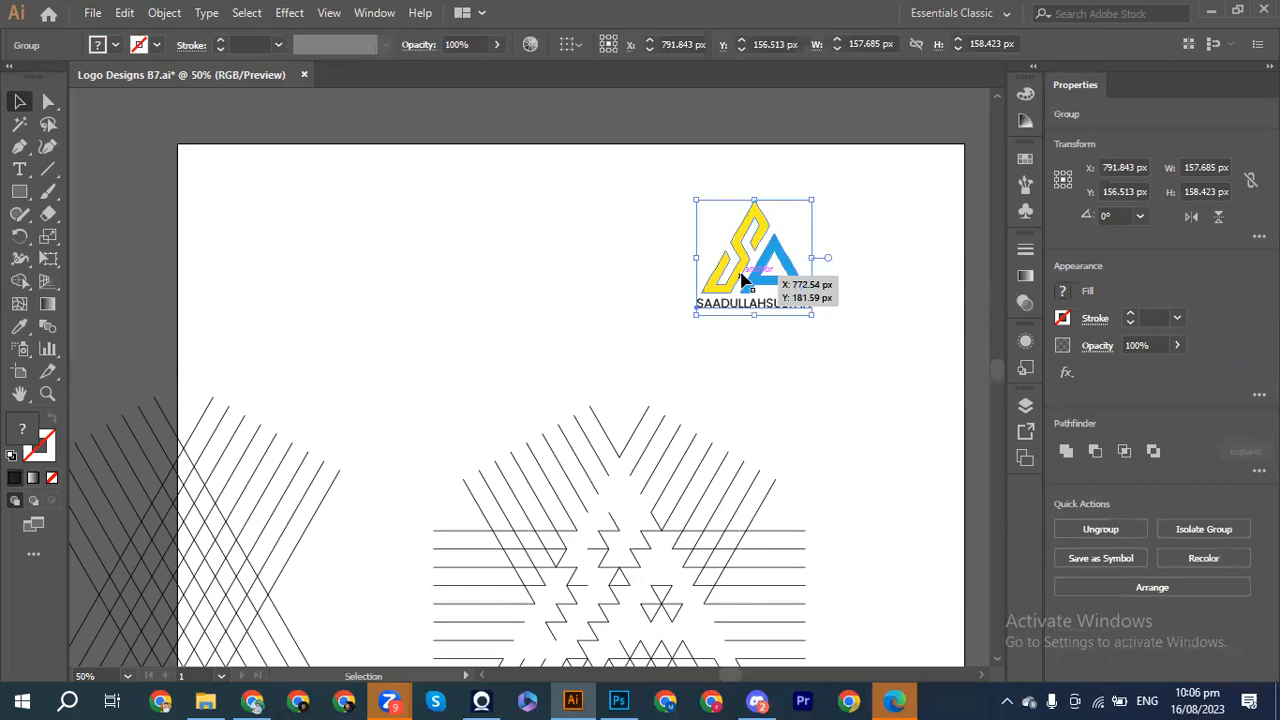
pyautogui.moveTo(741, 273); pyautogui.dragTo(866, 246)
pyautogui.moveTo(475, 362); pyautogui.dragTo(704, 516)
# Step: Delete the old triangular line pattern and shift the crossing diagonal lines right toward mid-artboard
pyautogui.scroll(-5, 703, 594)
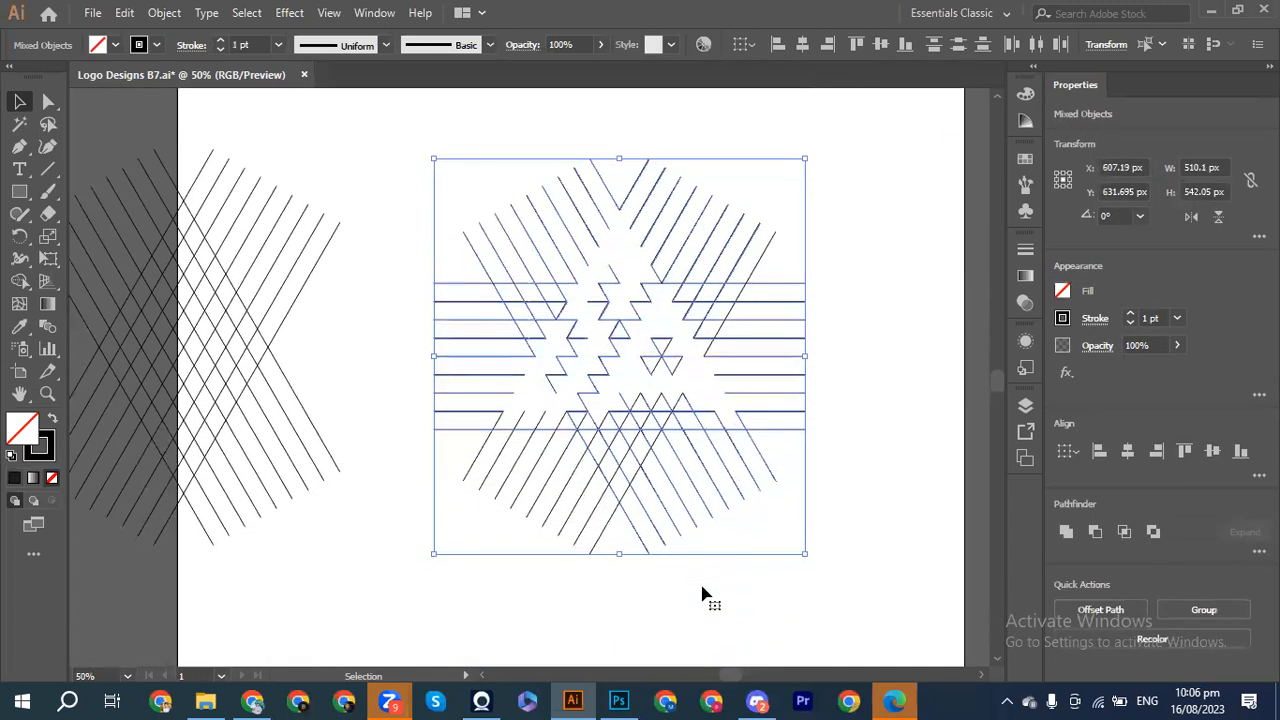
pyautogui.moveTo(404, 208); pyautogui.dragTo(743, 522)
pyautogui.press('Delete')
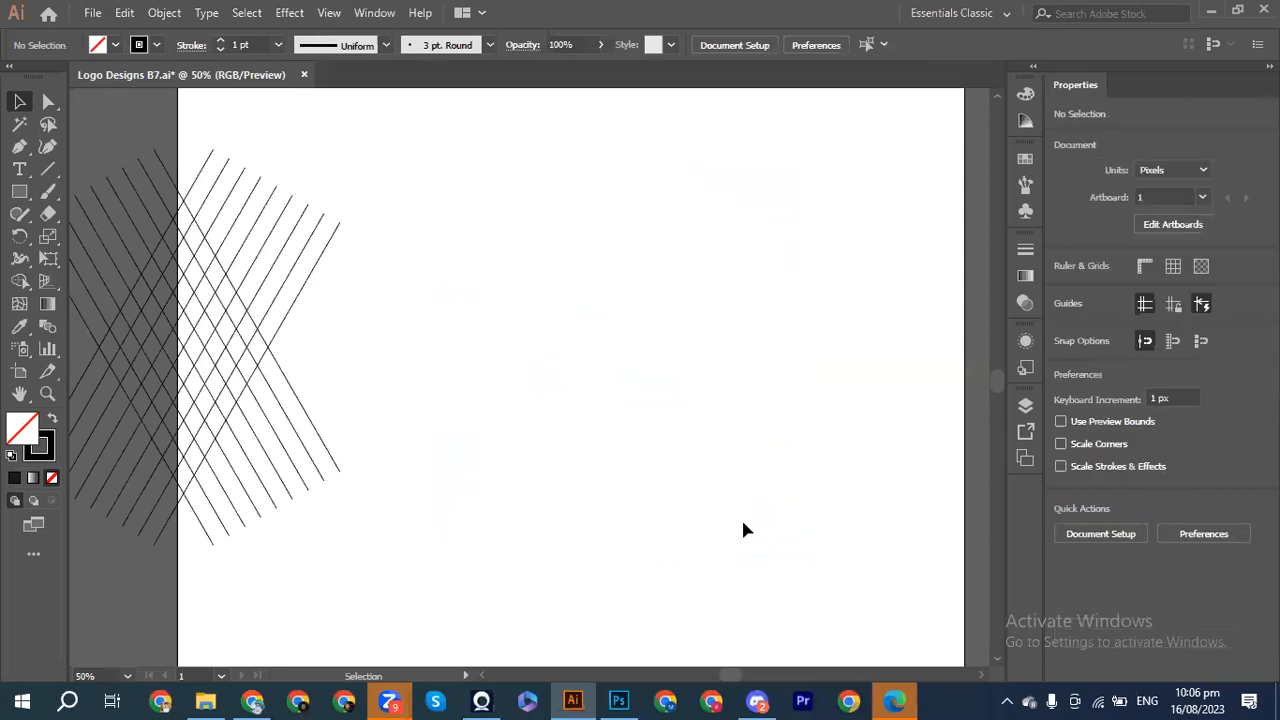
pyautogui.moveTo(438, 192); pyautogui.dragTo(123, 405)
pyautogui.hotkey('shift', 'Right')
pyautogui.hotkey('shift', 'Right')
pyautogui.hotkey('shift', 'Right')
pyautogui.hotkey('shift', 'Right')
pyautogui.hotkey('shift', 'Right')
pyautogui.hotkey('shift', 'Right')
pyautogui.hotkey('shift', 'Right')
pyautogui.hotkey('shift', 'Right')
pyautogui.hotkey('shift', 'Right')
pyautogui.hotkey('shift', 'Right')
pyautogui.hotkey('shift', 'Right')
pyautogui.hotkey('shift', 'Right')
pyautogui.hotkey('shift', 'Right')
pyautogui.hotkey('shift', 'Right')
pyautogui.hotkey('shift', 'Right')
pyautogui.hotkey('shift', 'Right')
pyautogui.hotkey('shift', 'Right')
pyautogui.hotkey('shift', 'Right')
pyautogui.hotkey('shift', 'Right')
pyautogui.hotkey('shift', 'Right')
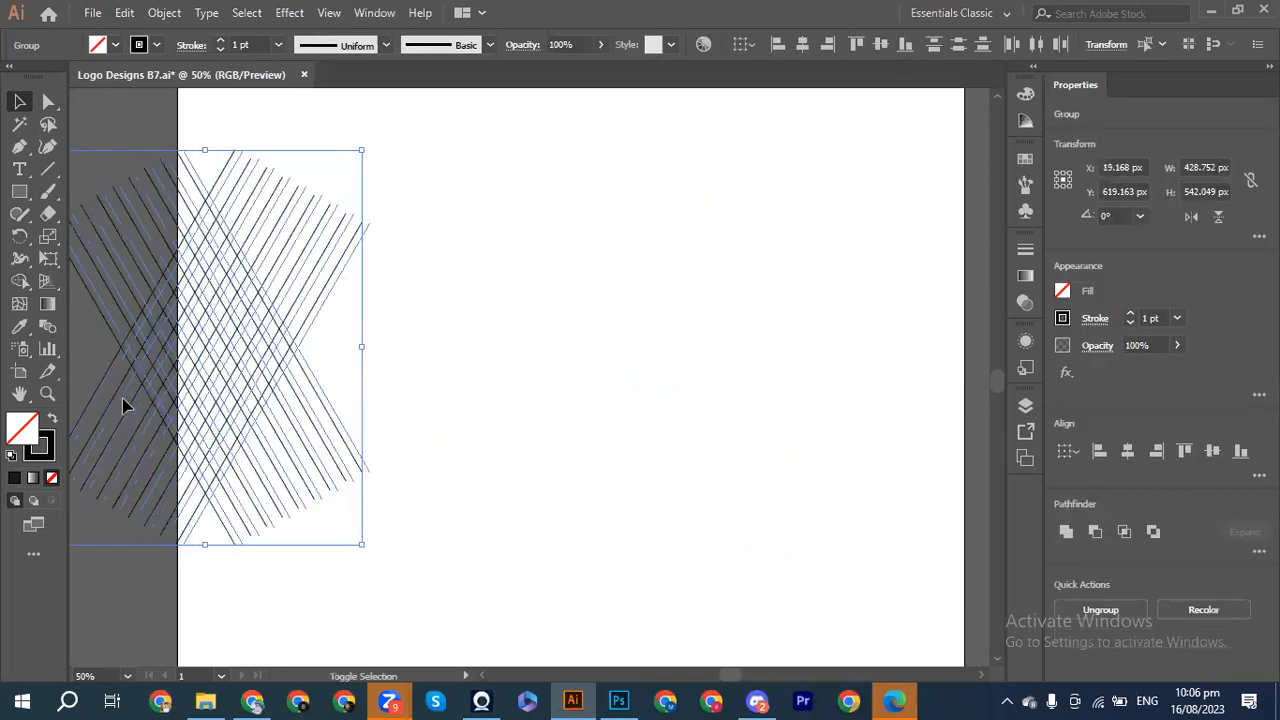
pyautogui.hotkey('shift', 'Right')
pyautogui.hotkey('shift', 'Right')
pyautogui.hotkey('shift', 'Right')
pyautogui.hotkey('shift', 'Right')
pyautogui.hotkey('shift', 'Right')
pyautogui.hotkey('shift', 'Right')
pyautogui.hotkey('shift', 'Right')
pyautogui.hotkey('shift', 'Right')
pyautogui.hotkey('shift', 'Right')
pyautogui.hotkey('shift', 'Right')
pyautogui.hotkey('shift', 'Right')
pyautogui.hotkey('shift', 'Right')
pyautogui.hotkey('shift', 'Right')
pyautogui.hotkey('shift', 'Right')
pyautogui.hotkey('shift', 'Right')
pyautogui.hotkey('shift', 'Right')
pyautogui.hotkey('shift', 'Right')
pyautogui.hotkey('shift', 'Right')
pyautogui.hotkey('shift', 'Right')
pyautogui.hotkey('shift', 'Right')
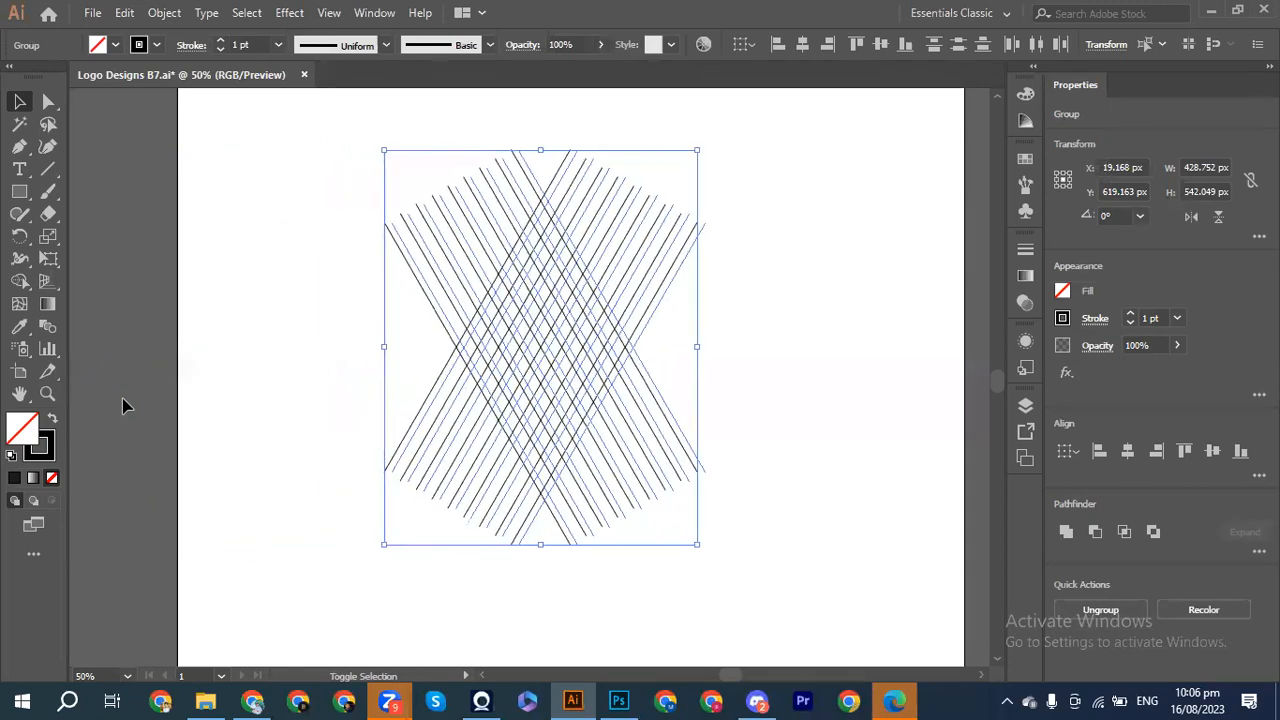
pyautogui.hotkey('shift', 'Right')
pyautogui.hotkey('shift', 'Right')
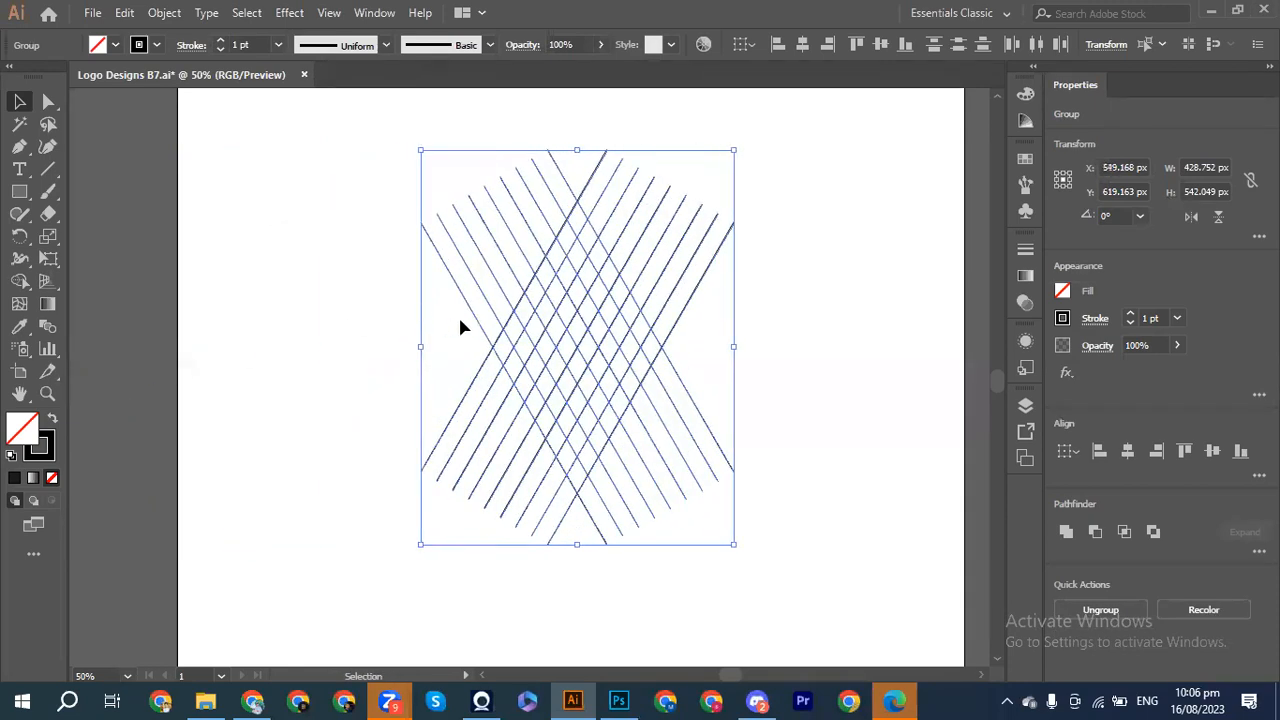
pyautogui.click(824, 380)
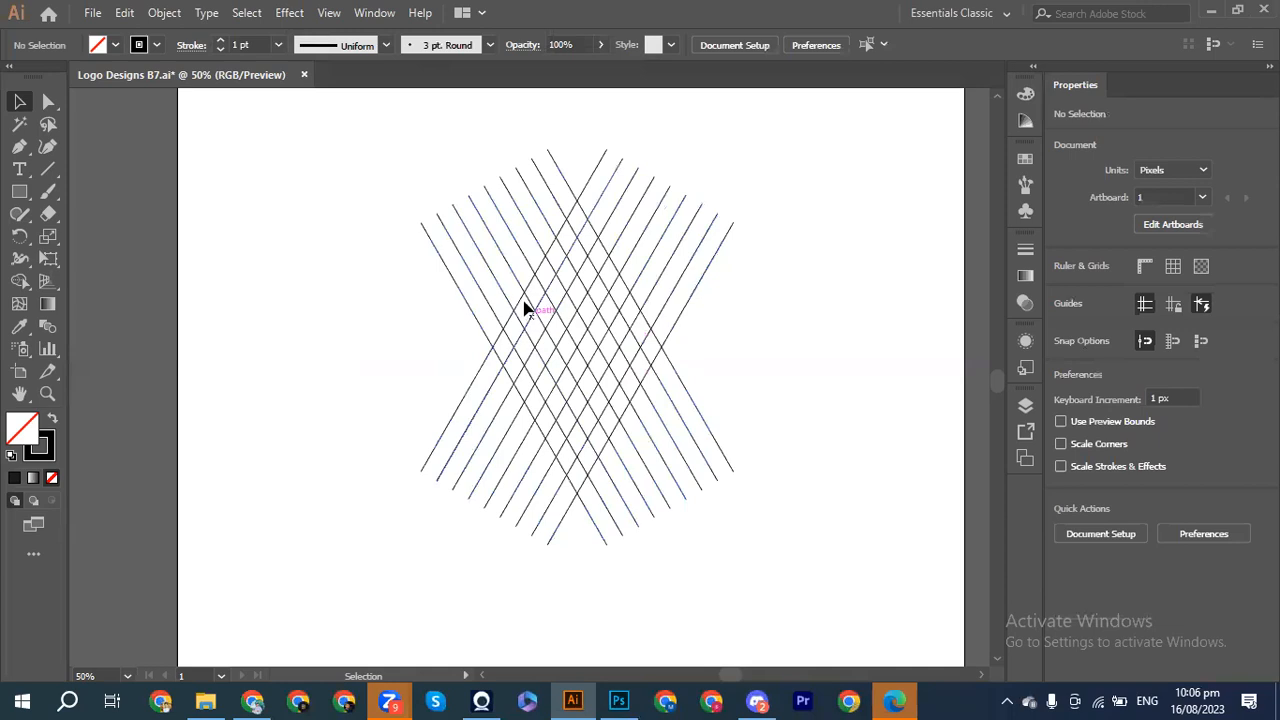
# Step: Select just one of the diagonal line groups in the crosshatch
pyautogui.moveTo(393, 250); pyautogui.dragTo(779, 416)
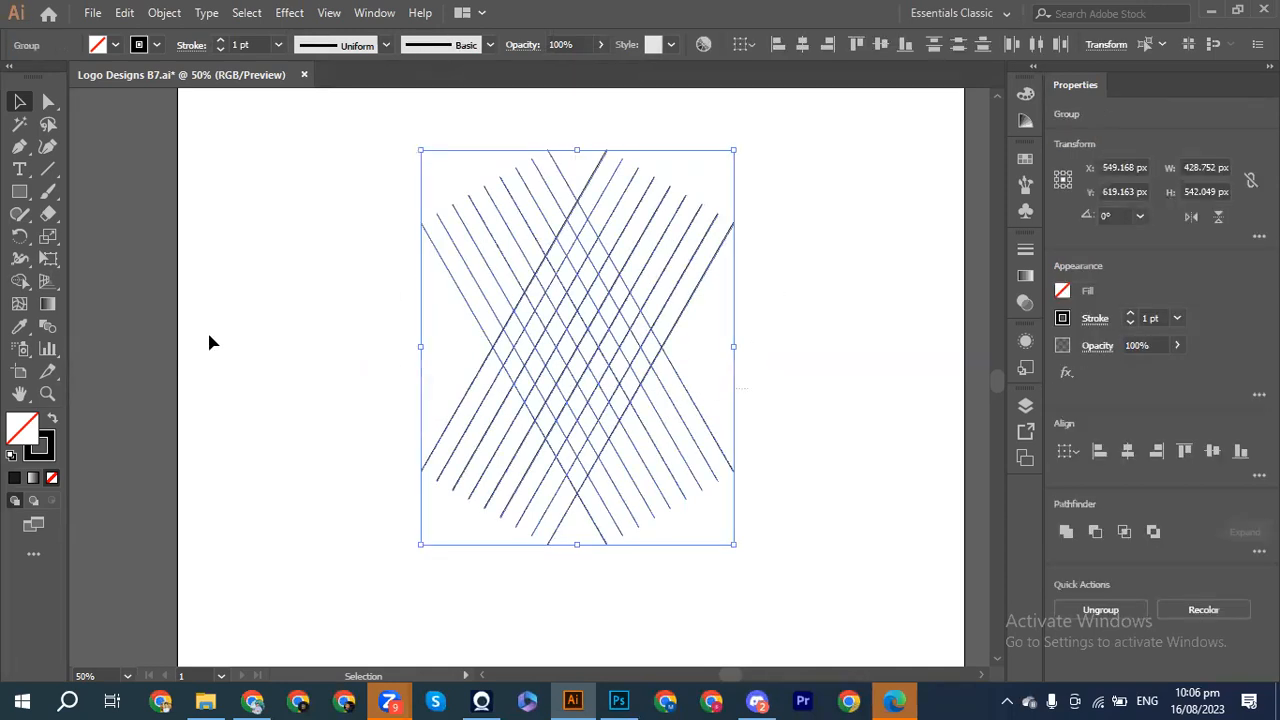
pyautogui.click(19, 284)
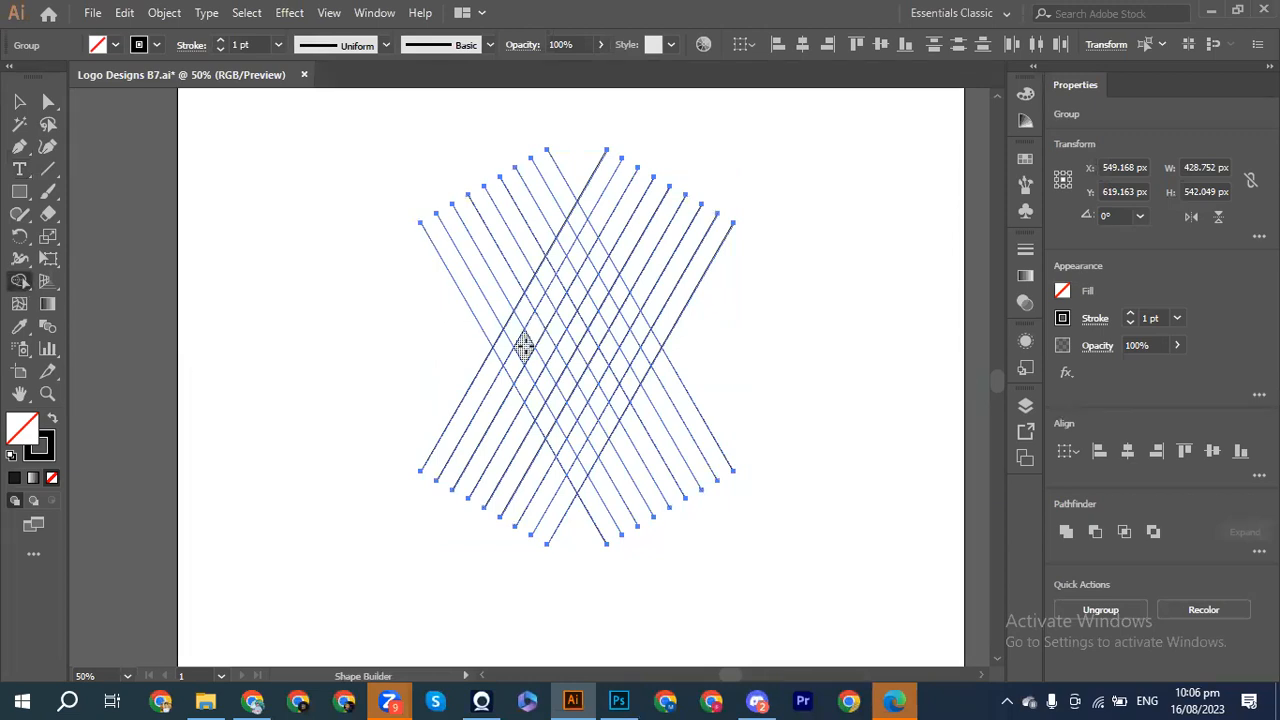
pyautogui.click(19, 101)
pyautogui.click(360, 329)
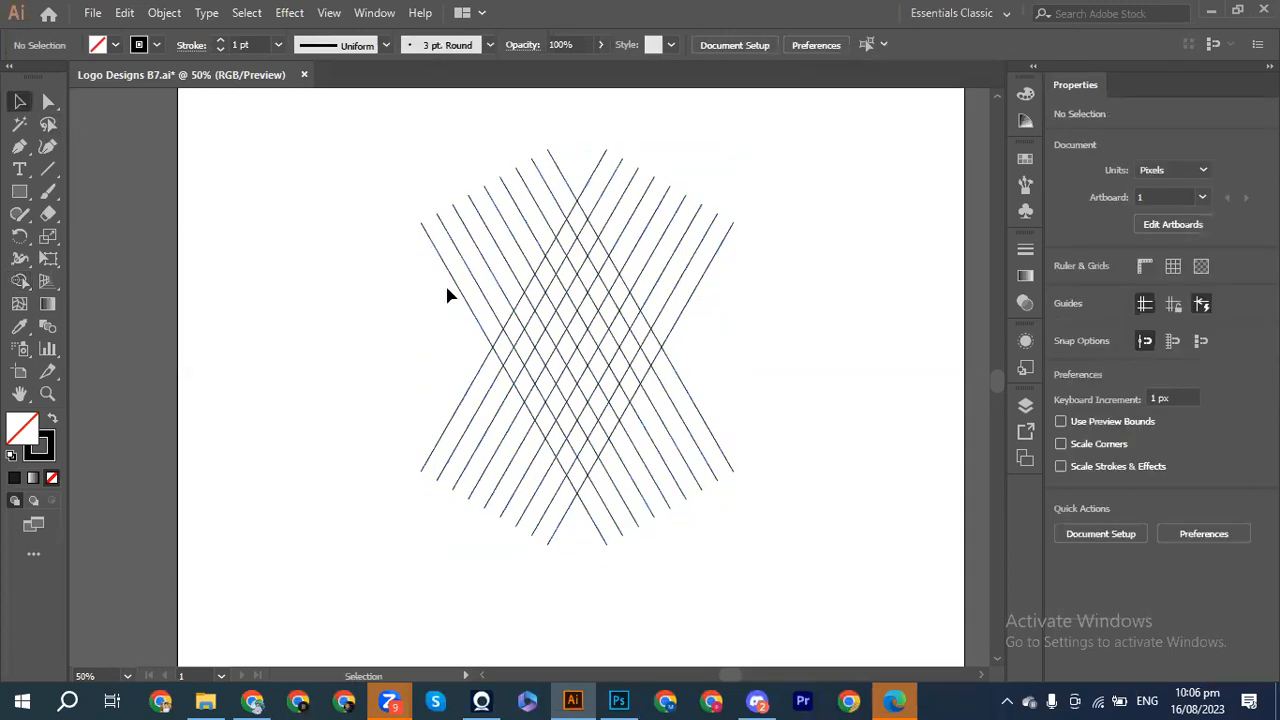
pyautogui.click(460, 294)
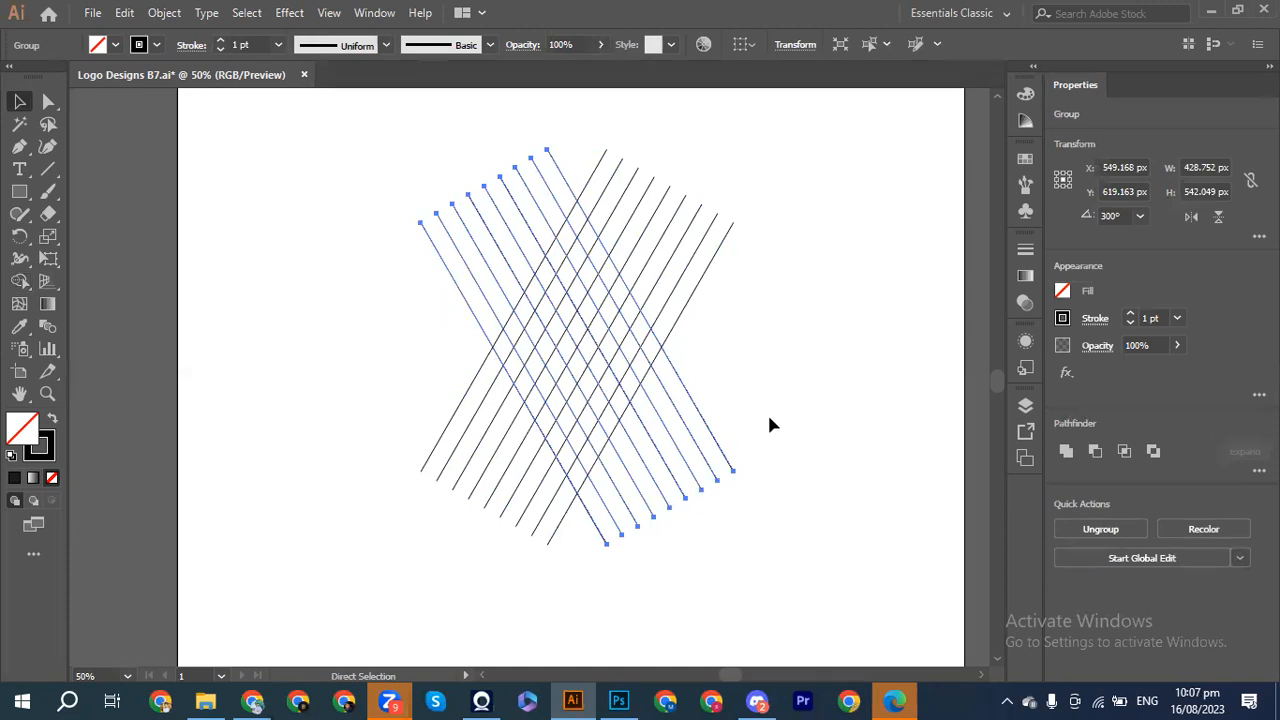
# Step: Rotate the selected line set to horizontal, checking its Shear value in the Transform panel
pyautogui.moveTo(743, 476); pyautogui.dragTo(790, 270)
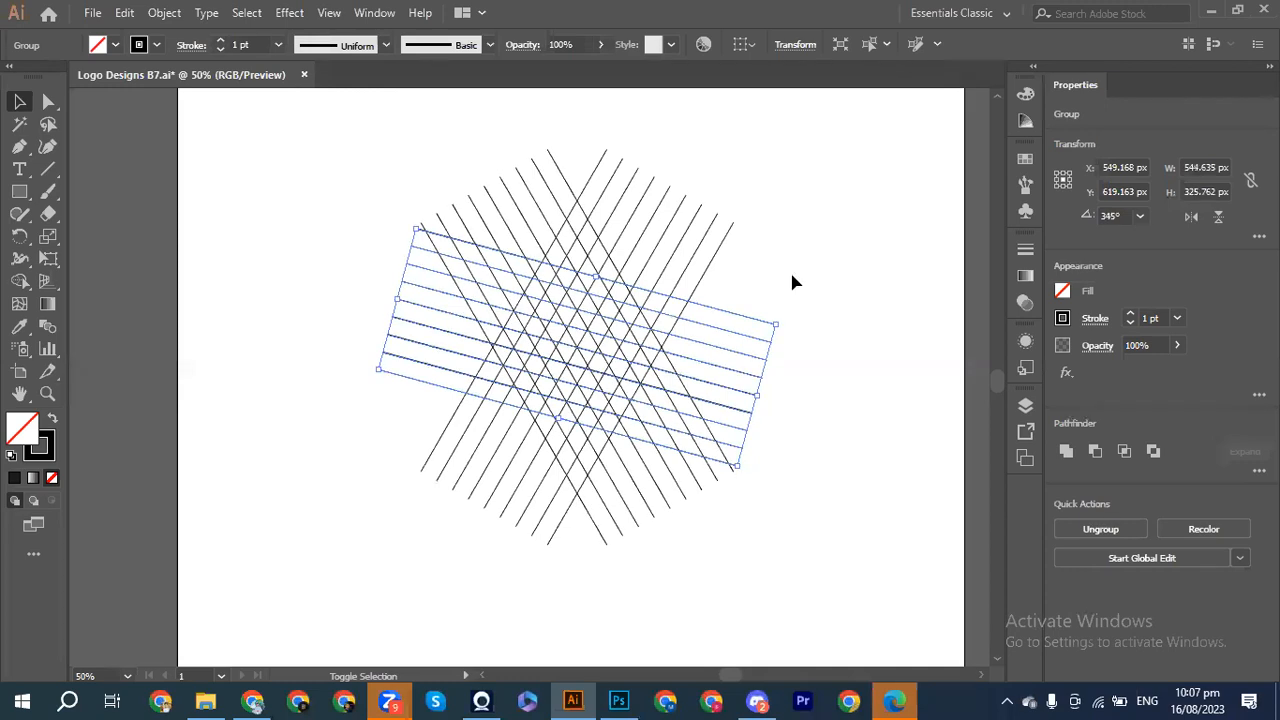
pyautogui.moveTo(788, 325); pyautogui.dragTo(775, 260)
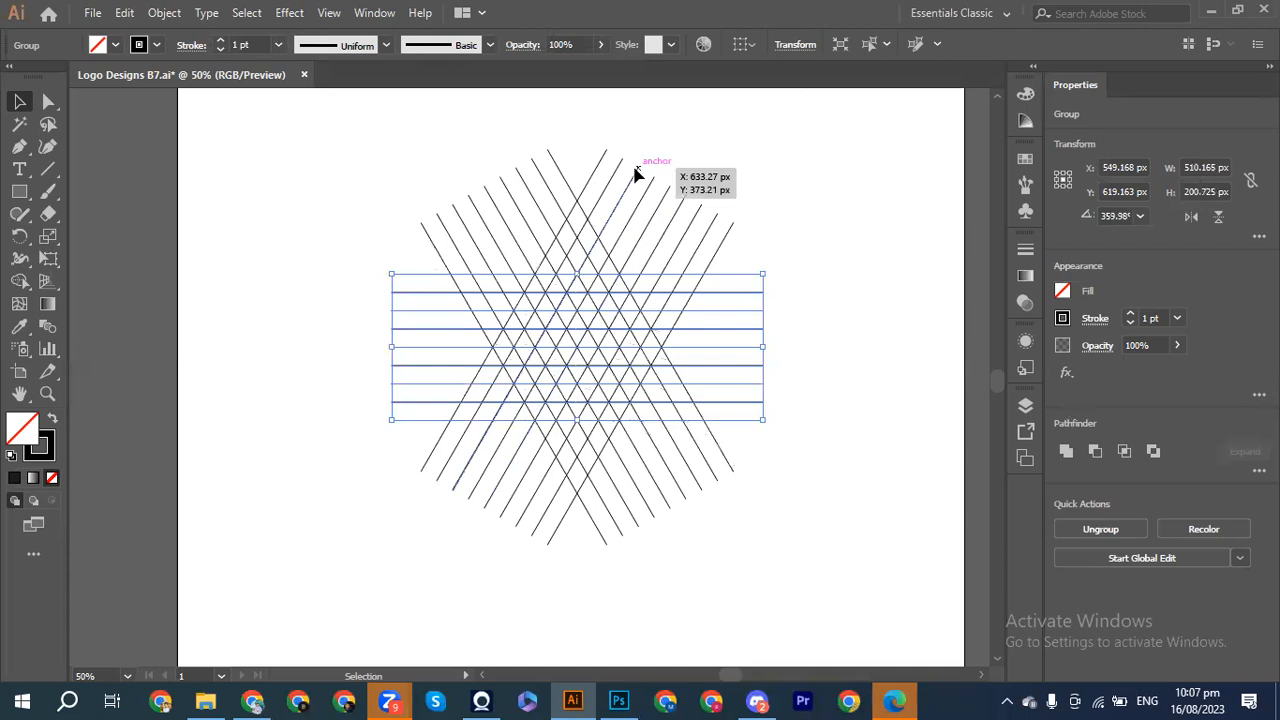
pyautogui.click(793, 44)
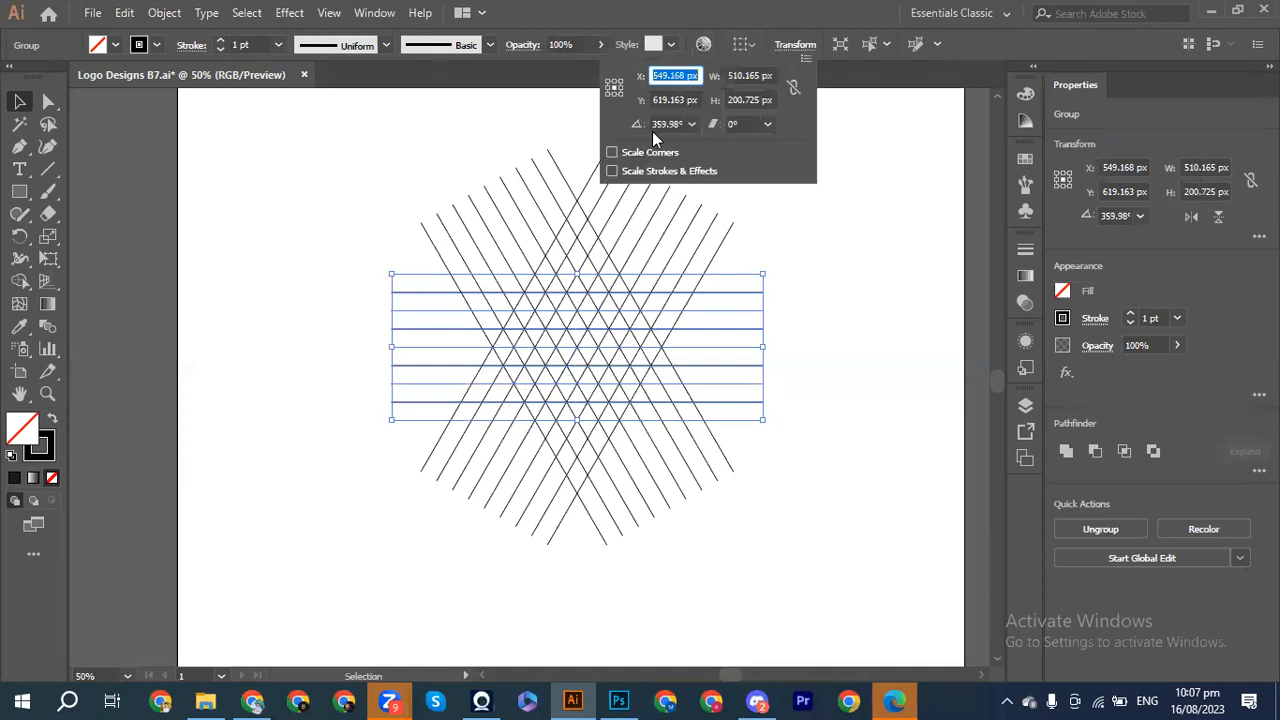
pyautogui.click(731, 124)
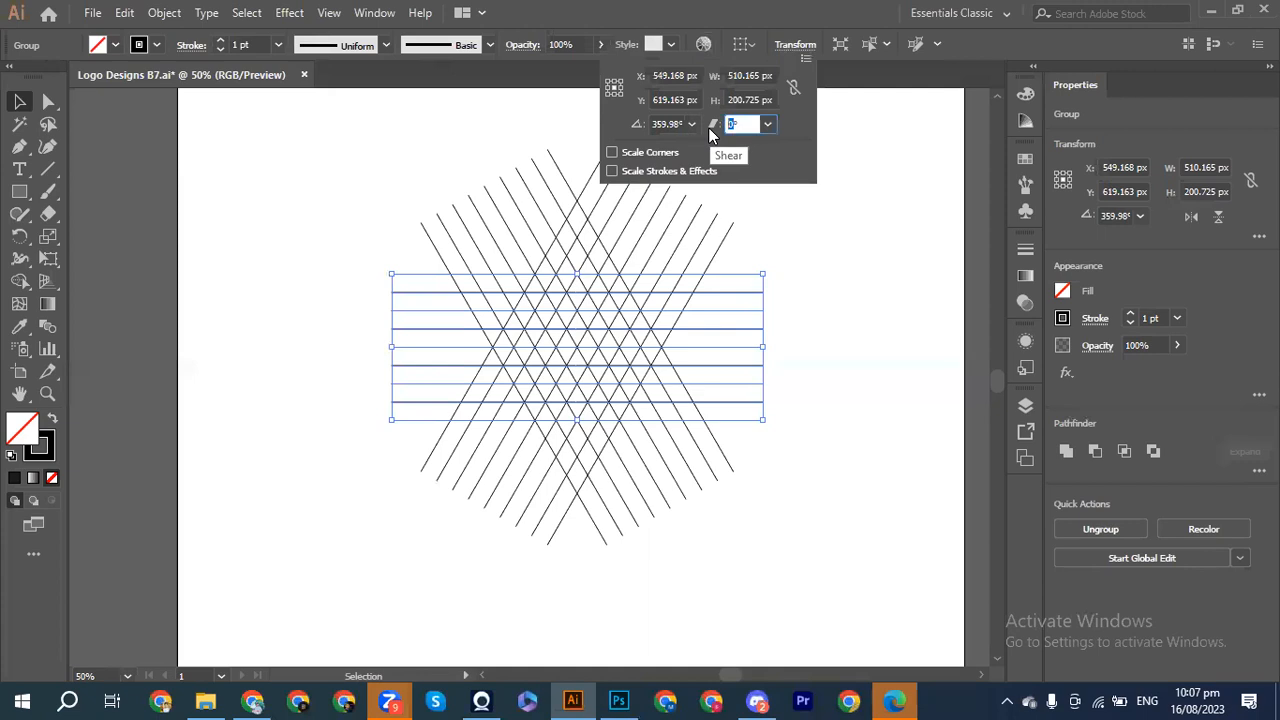
pyautogui.click(835, 310)
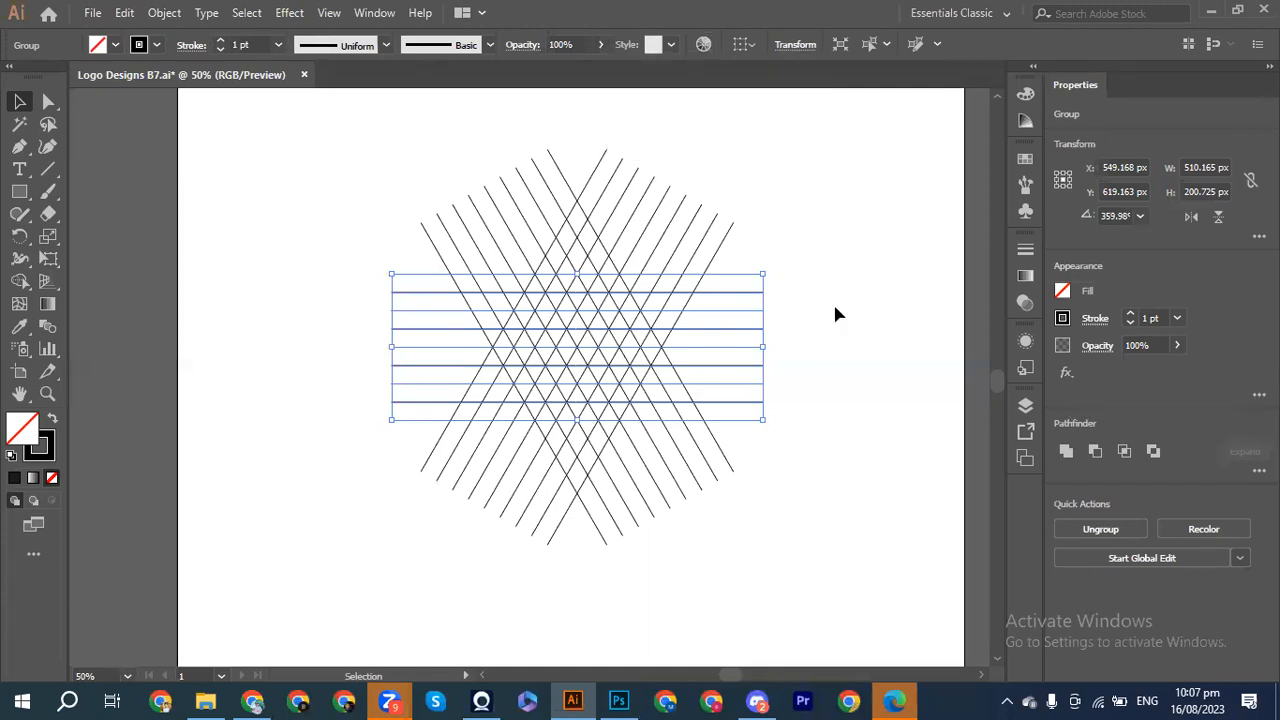
pyautogui.click(835, 310)
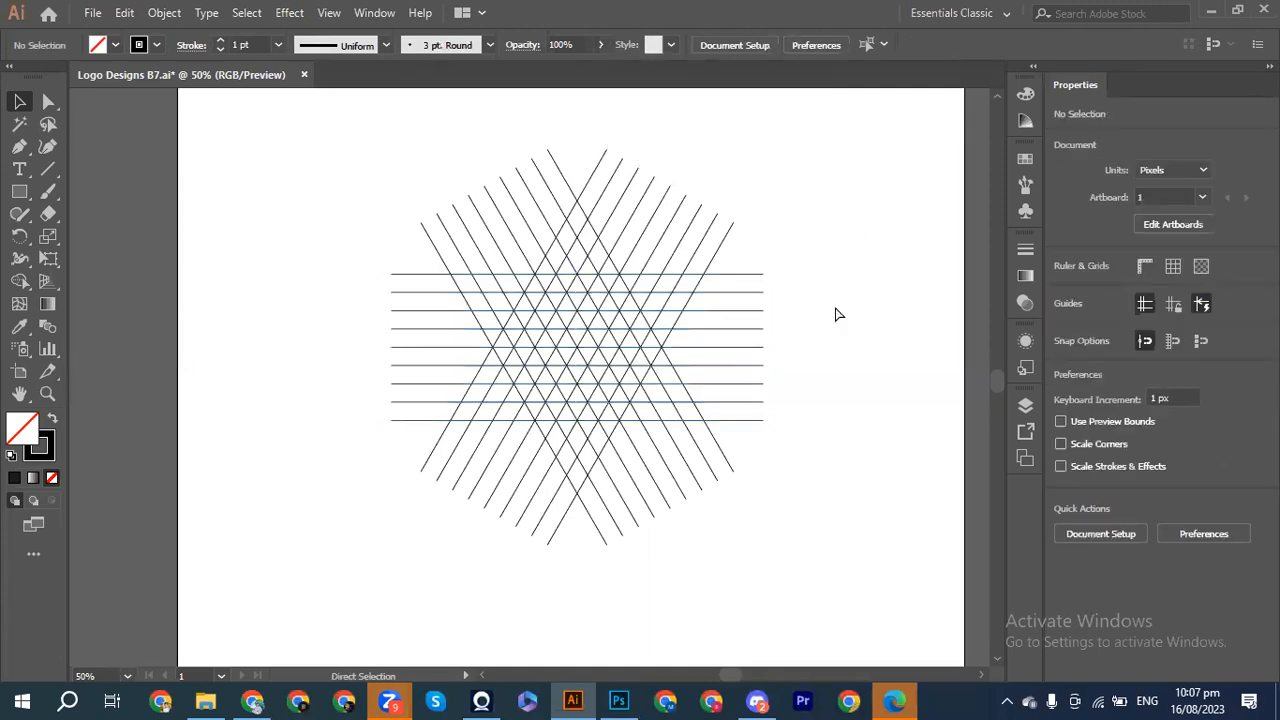
pyautogui.hotkey('ctrl', '=')
pyautogui.hotkey('ctrl', '=')
pyautogui.hotkey('ctrl', '=')
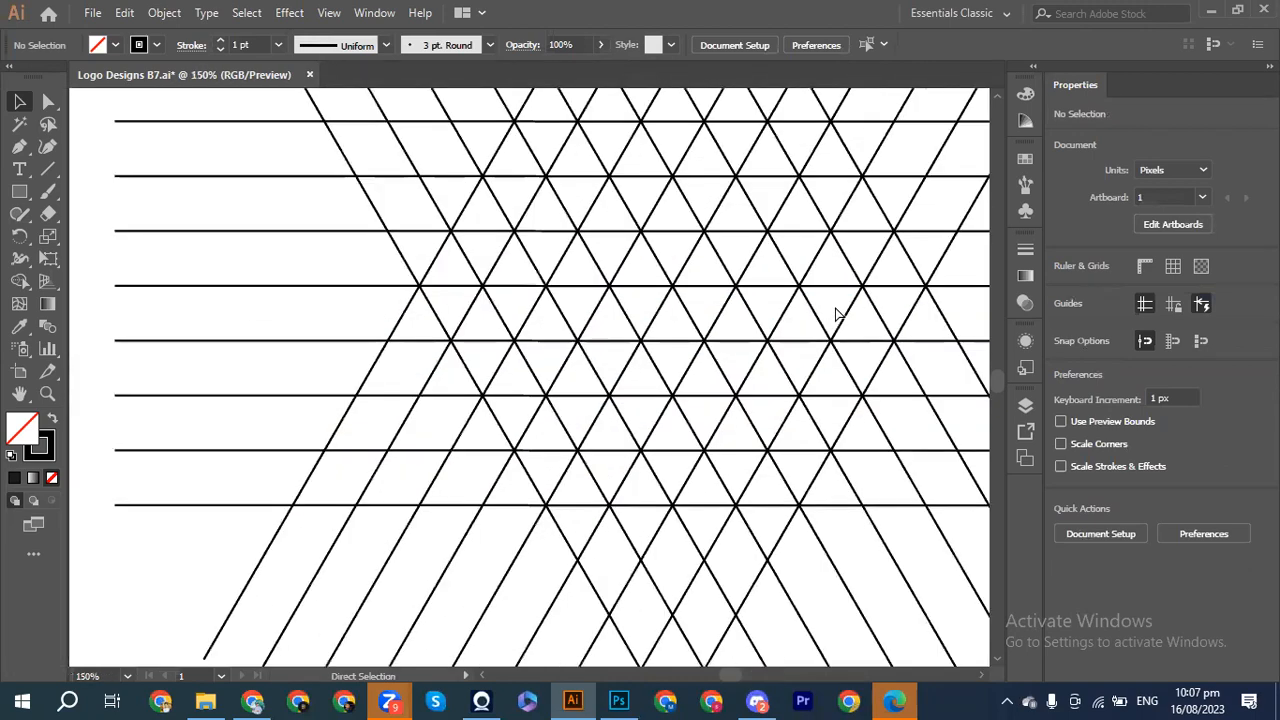
# Step: Select the entire star lattice of lines and switch to the Shape Builder tool
pyautogui.hotkey('ctrl', '-')
pyautogui.hotkey('ctrl', '-')
pyautogui.hotkey('ctrl', '-')
pyautogui.hotkey('ctrl', '-')
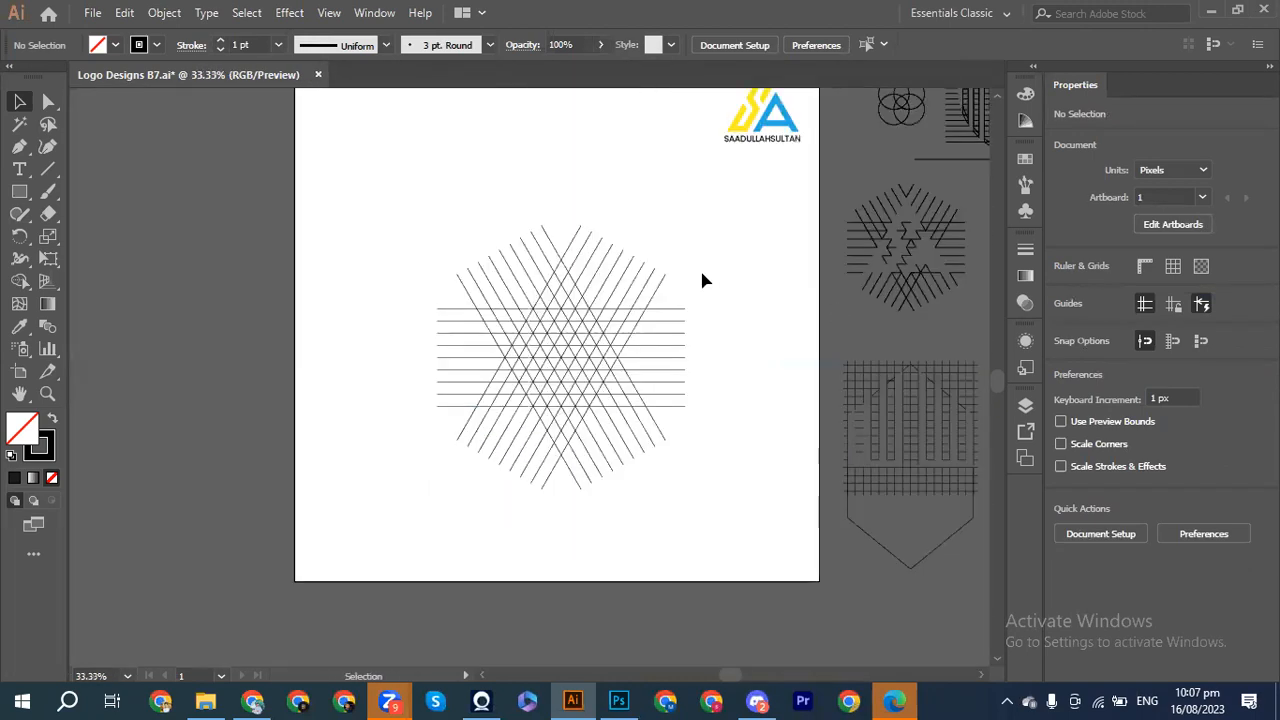
pyautogui.moveTo(391, 249); pyautogui.dragTo(698, 444)
pyautogui.hotkey('ctrl', '=')
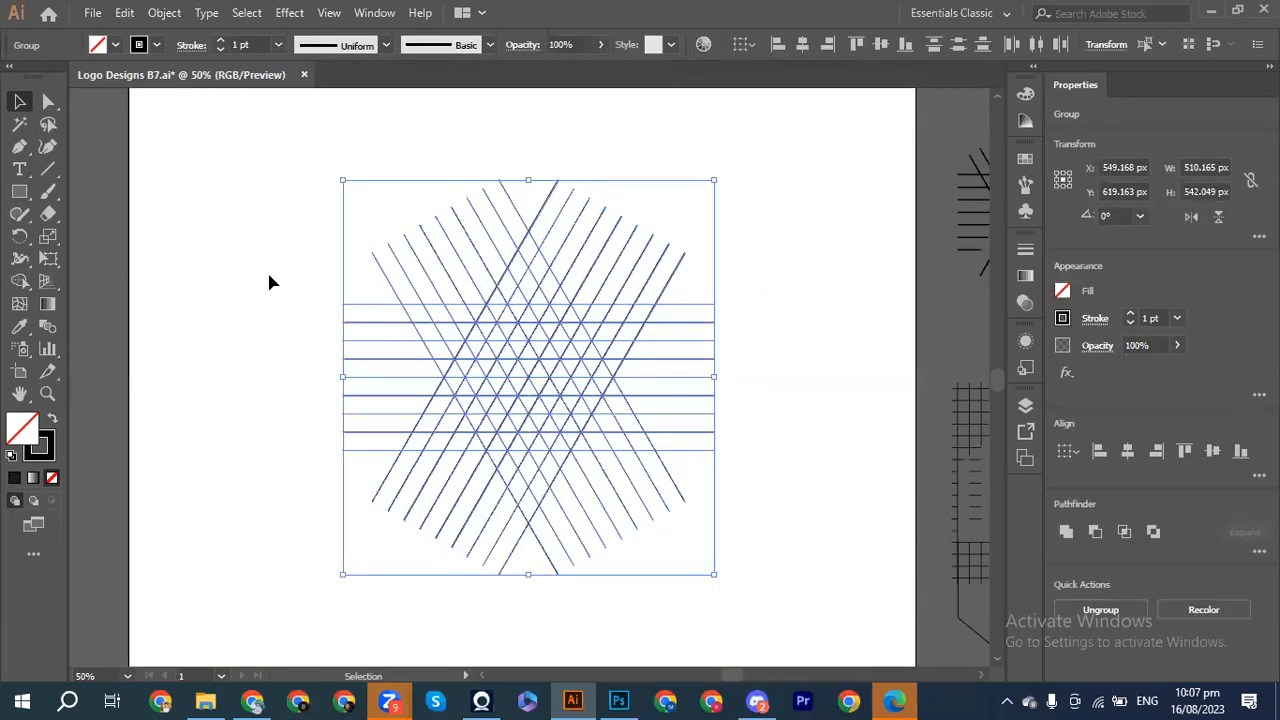
pyautogui.click(15, 284)
pyautogui.click(15, 284)
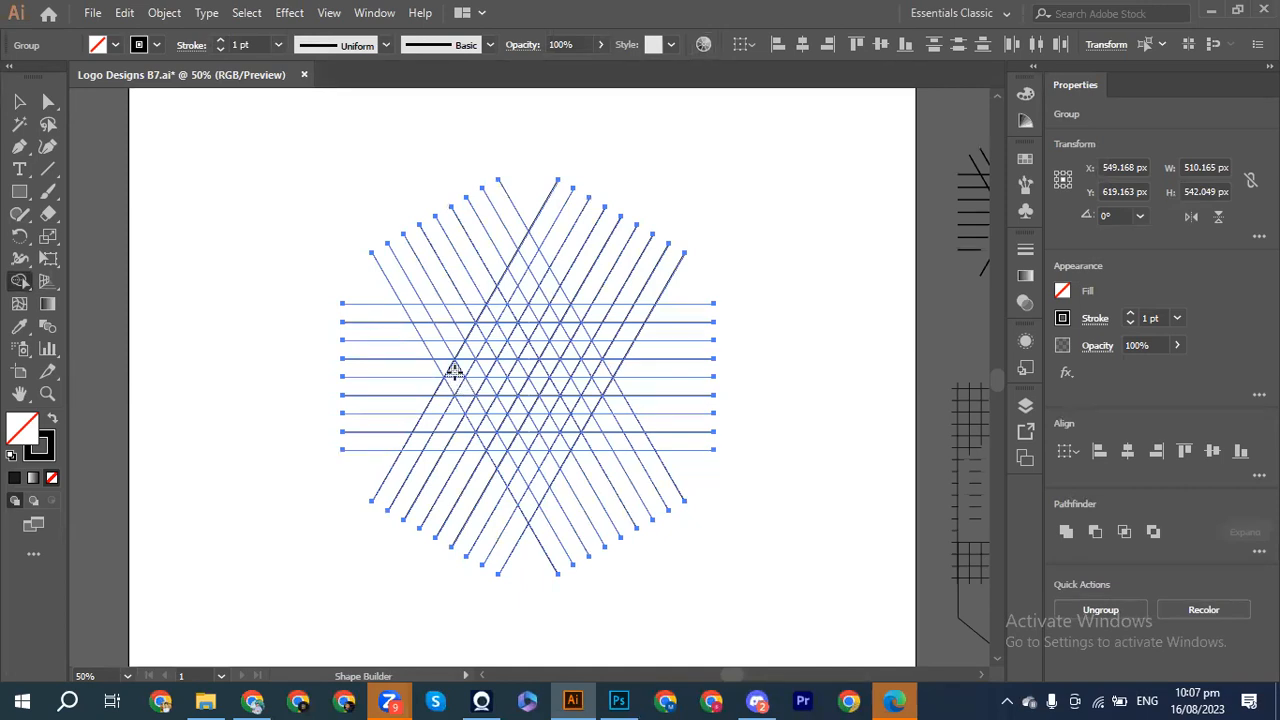
# Step: Undo a trial diagonal-strip merge and set the fill colour to black
pyautogui.moveTo(463, 358); pyautogui.dragTo(505, 290)
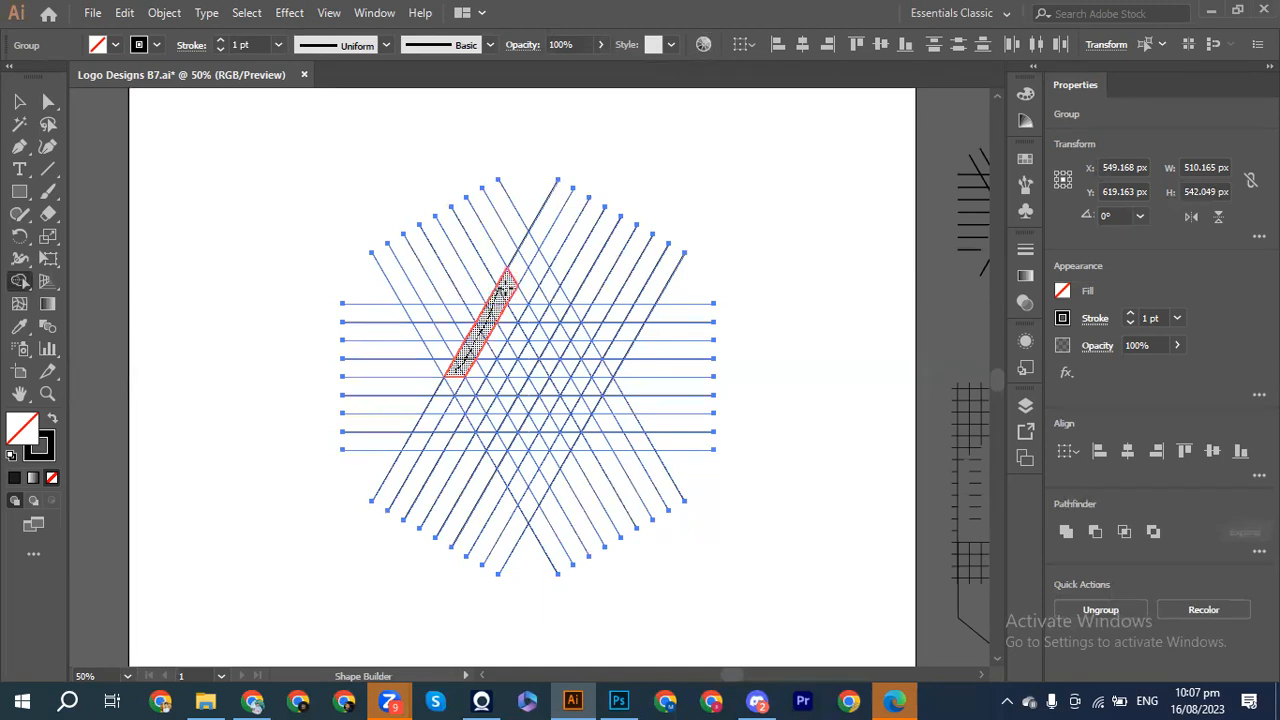
pyautogui.moveTo(505, 290); pyautogui.dragTo(505, 289)
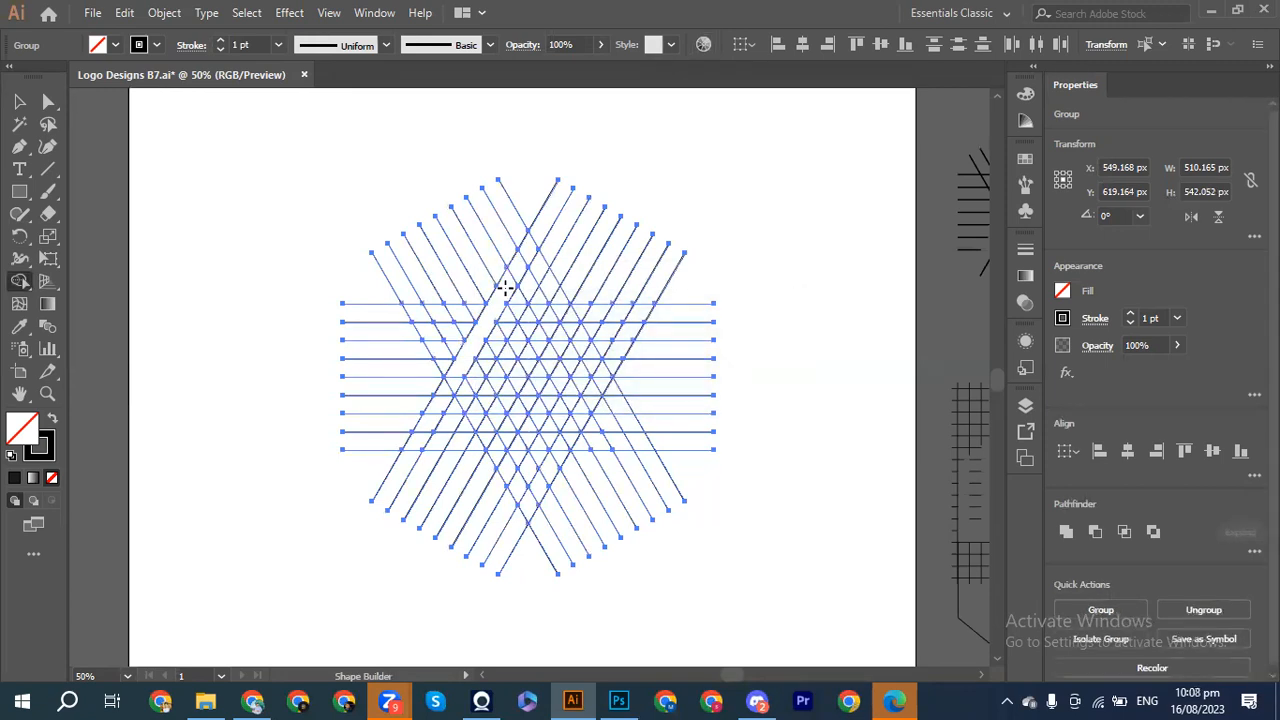
pyautogui.hotkey('ctrl', 'z')
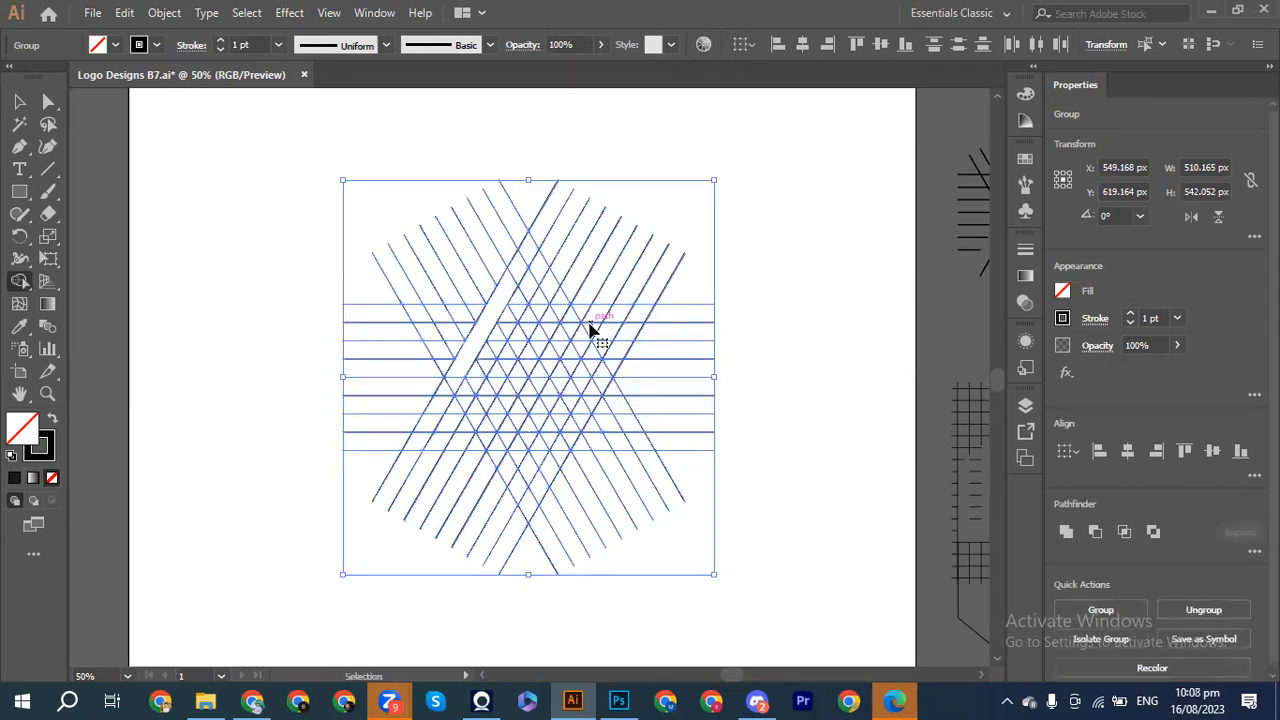
pyautogui.click(1063, 292)
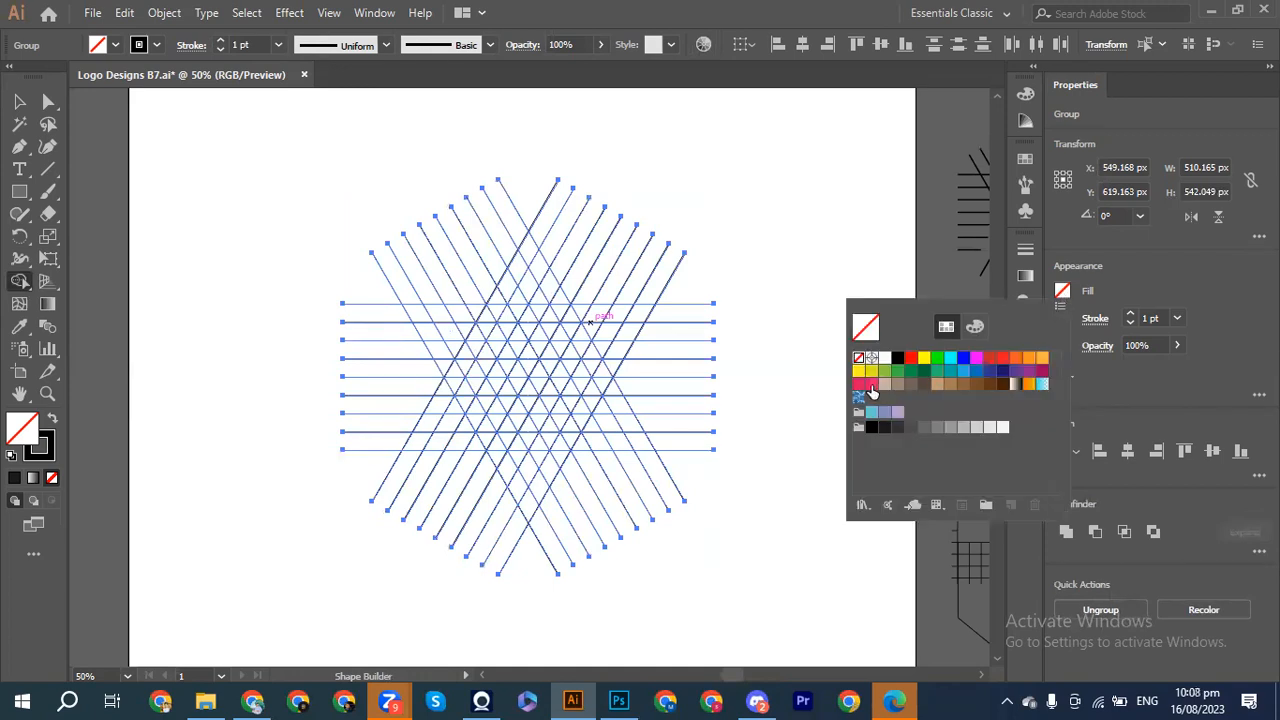
pyautogui.click(884, 428)
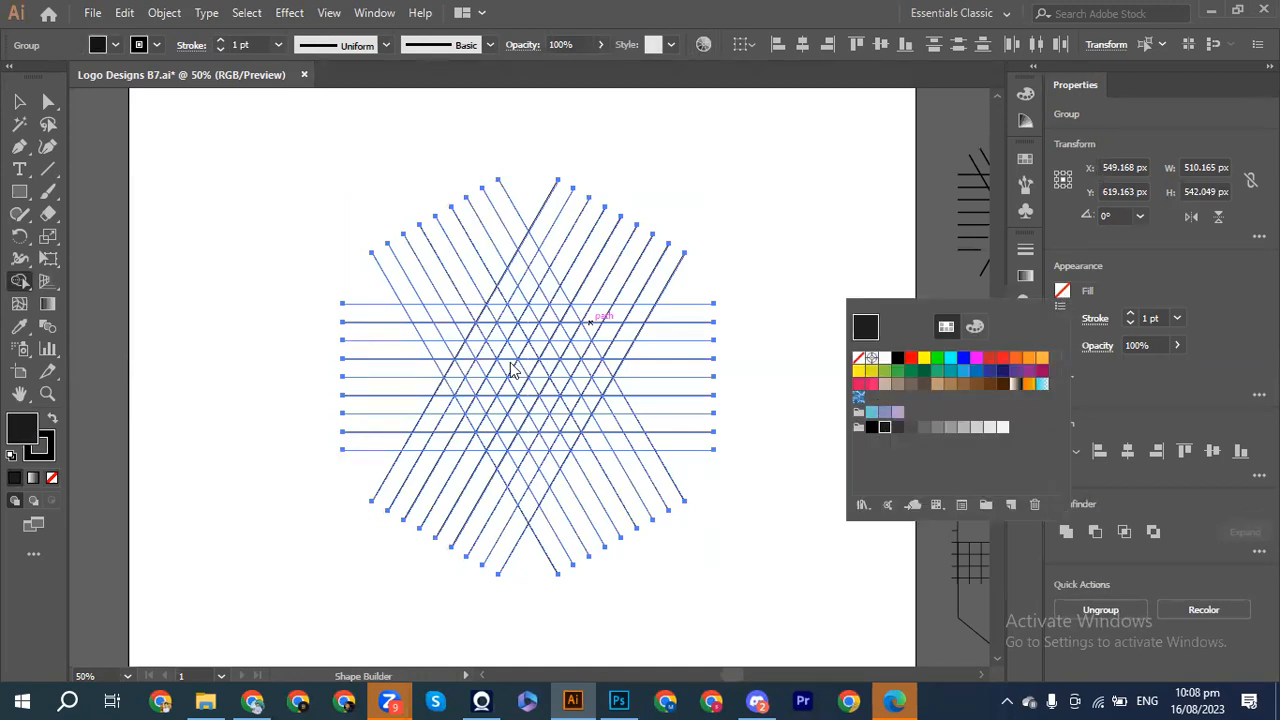
pyautogui.click(446, 396)
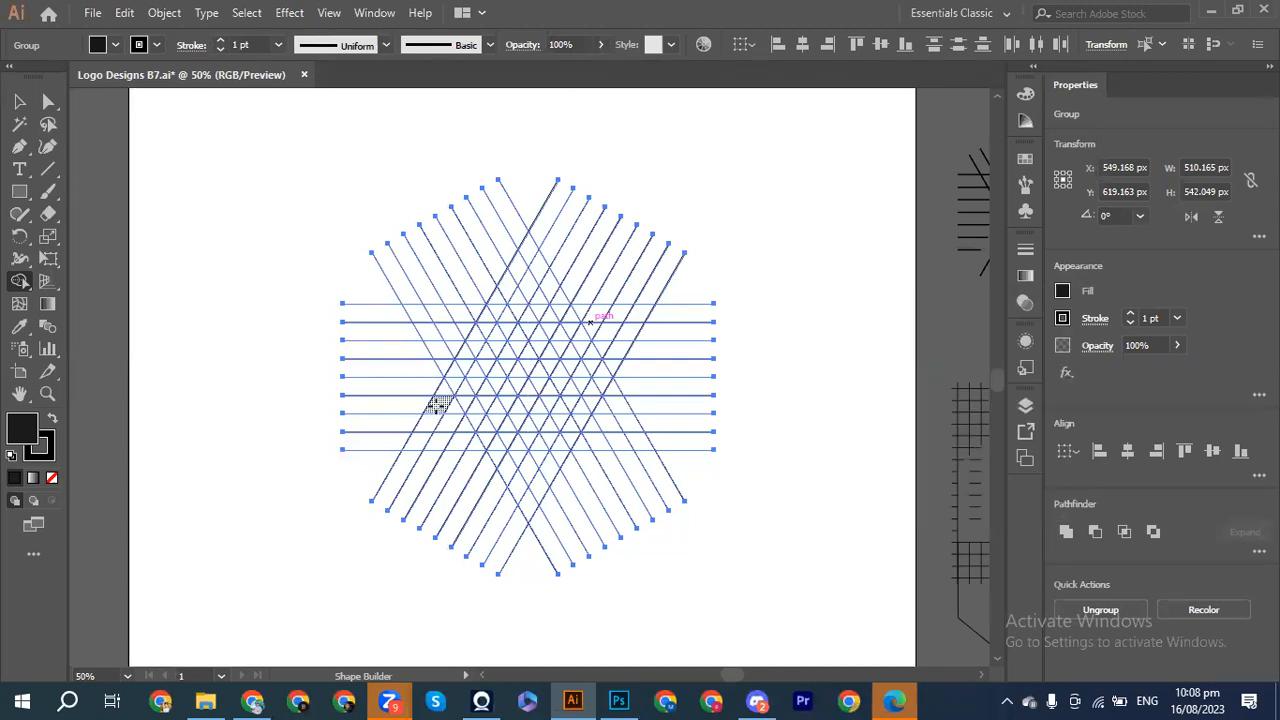
# Step: Drag across grid cells to merge the M's left chevron and extend it into the right half
pyautogui.moveTo(438, 404)
pyautogui.mouseDown()
pyautogui.moveTo(450, 384)
pyautogui.moveTo(428, 422)
pyautogui.moveTo(477, 337)
pyautogui.moveTo(500, 373)
pyautogui.mouseUp()
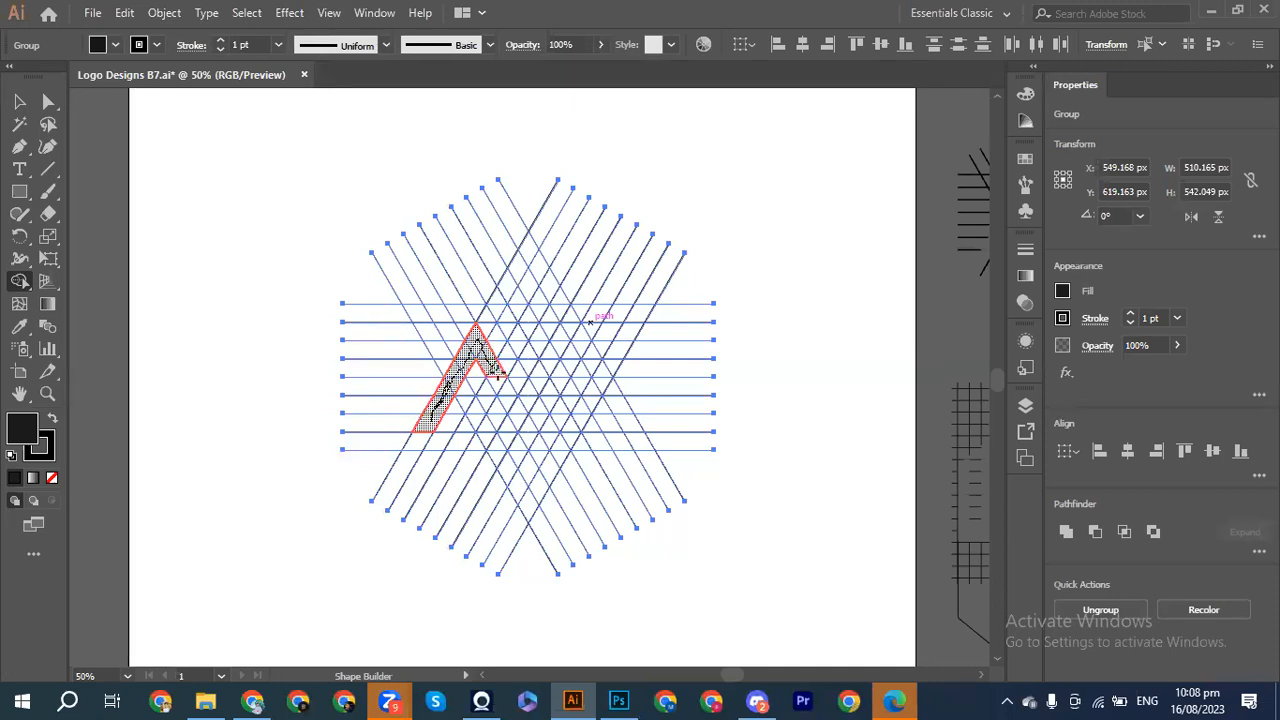
pyautogui.moveTo(498, 372); pyautogui.dragTo(512, 391)
pyautogui.moveTo(510, 391); pyautogui.dragTo(512, 392)
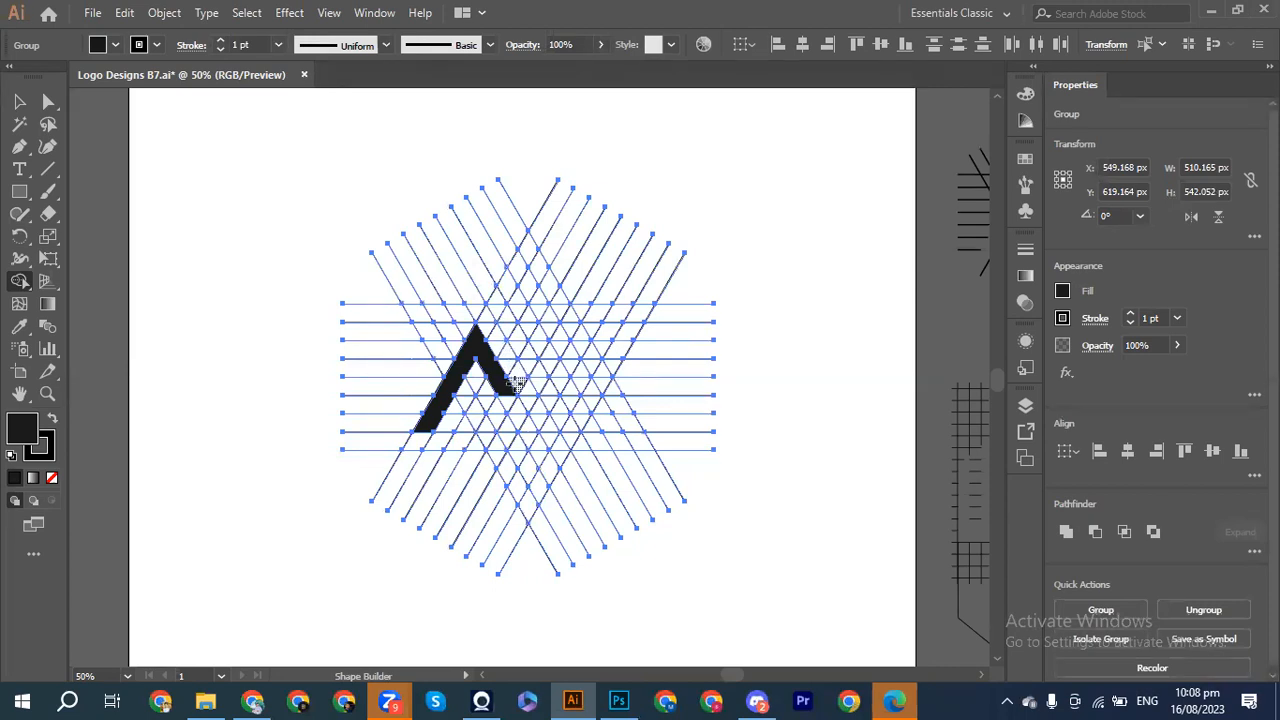
pyautogui.moveTo(507, 388)
pyautogui.mouseDown()
pyautogui.moveTo(536, 333)
pyautogui.moveTo(589, 427)
pyautogui.mouseUp()
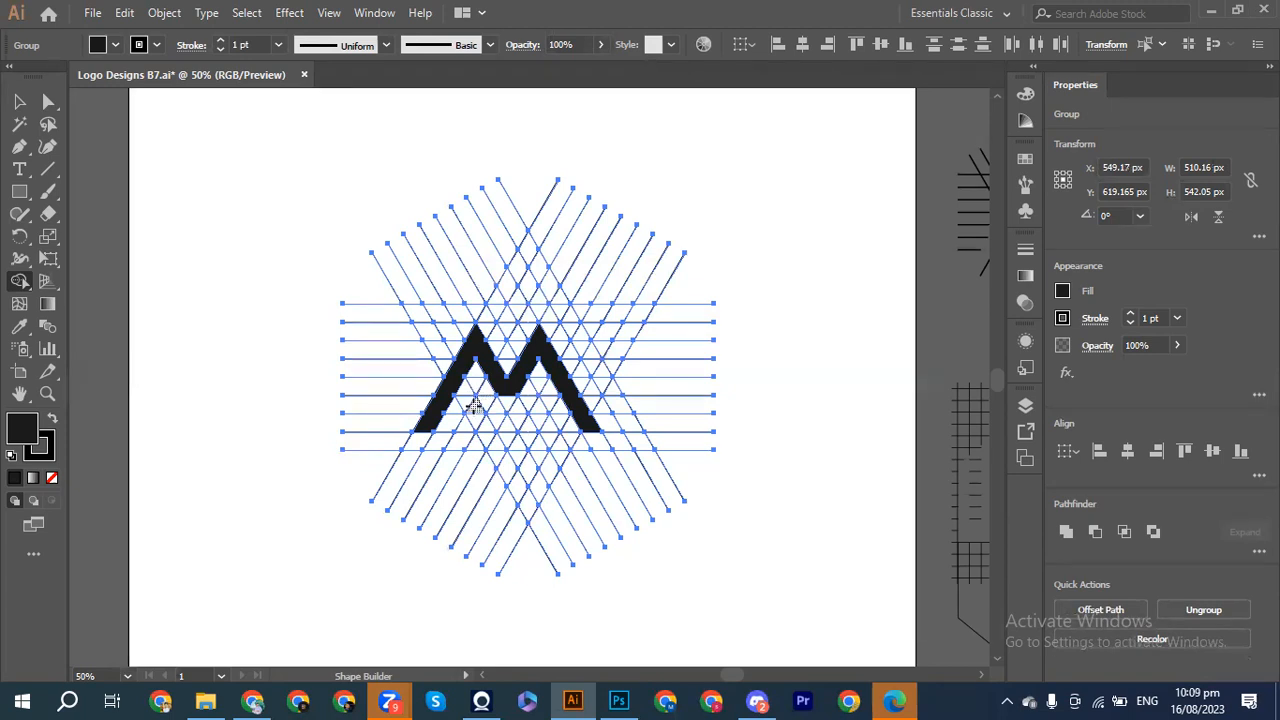
# Step: Merge the grid cells below the M into a V with two diagonal arms joined to the M
pyautogui.moveTo(484, 424); pyautogui.dragTo(511, 453)
pyautogui.moveTo(485, 428)
pyautogui.mouseDown()
pyautogui.moveTo(507, 466)
pyautogui.moveTo(549, 404)
pyautogui.mouseUp()
pyautogui.moveTo(535, 418)
pyautogui.mouseDown()
pyautogui.moveTo(506, 469)
pyautogui.moveTo(476, 411)
pyautogui.mouseUp()
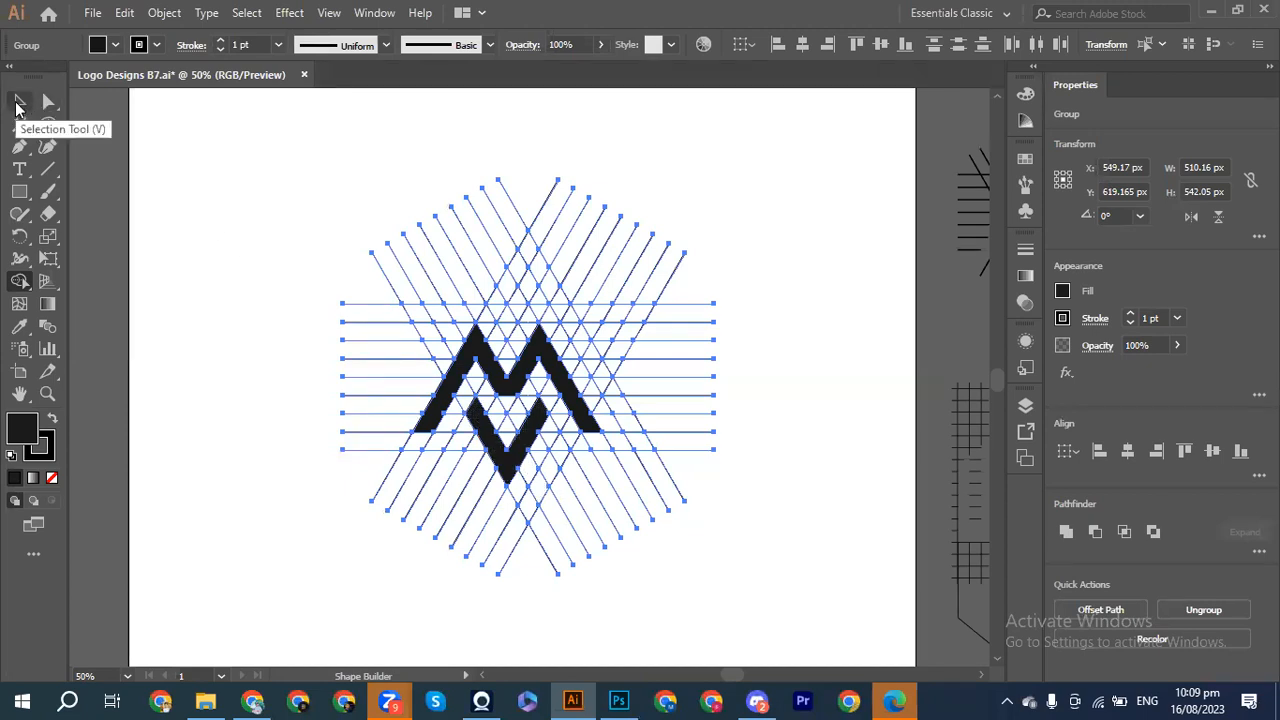
# Step: Ungroup the grid and move the M and V shapes to the right of it
pyautogui.click(18, 104)
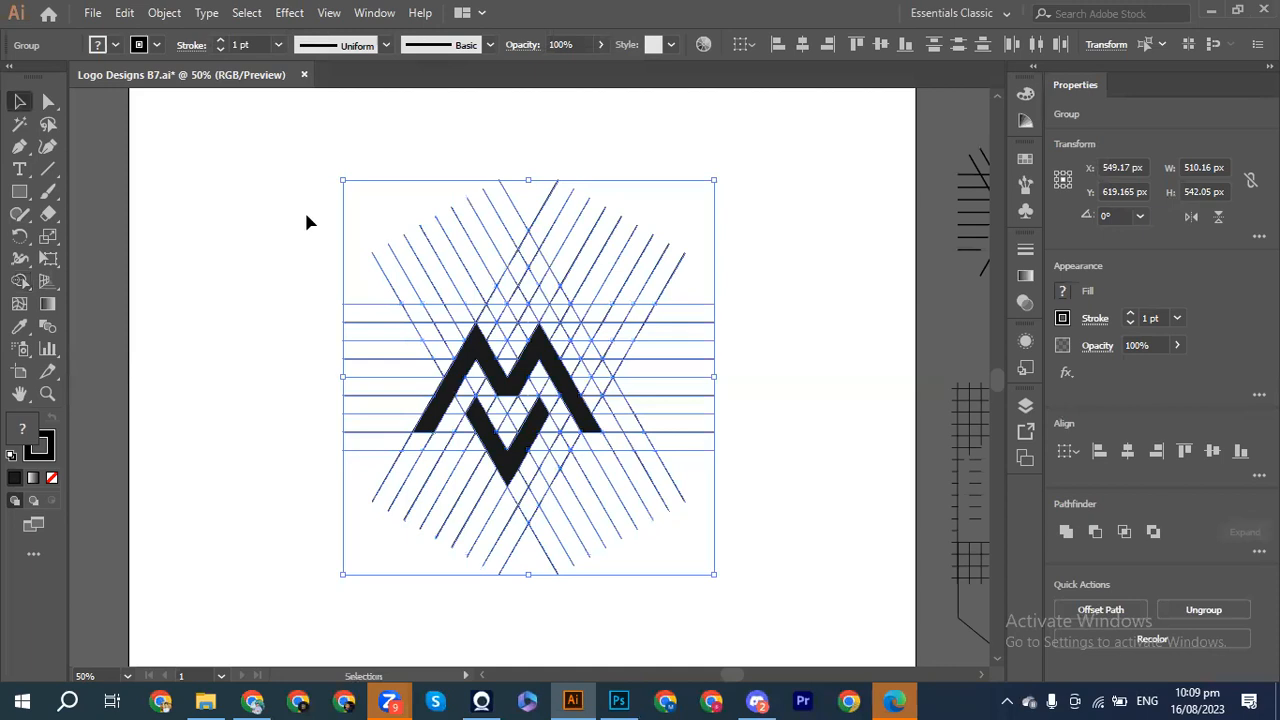
pyautogui.click(248, 216)
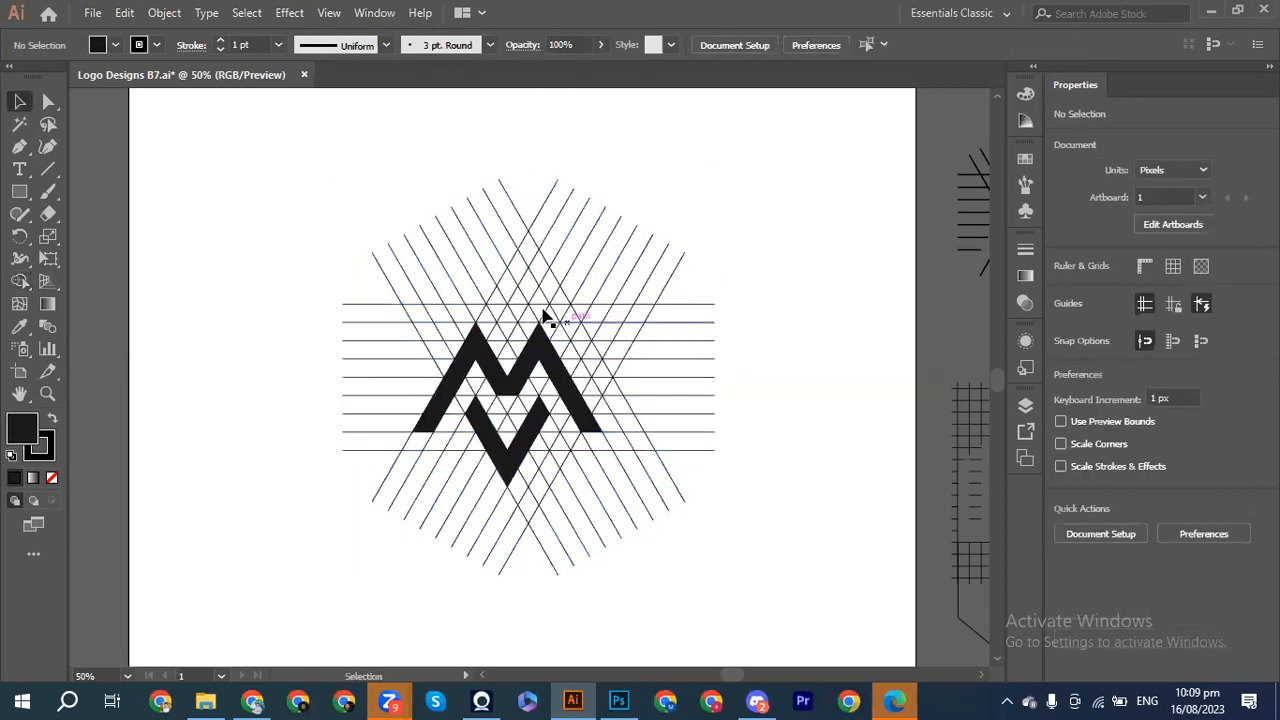
pyautogui.click(538, 372)
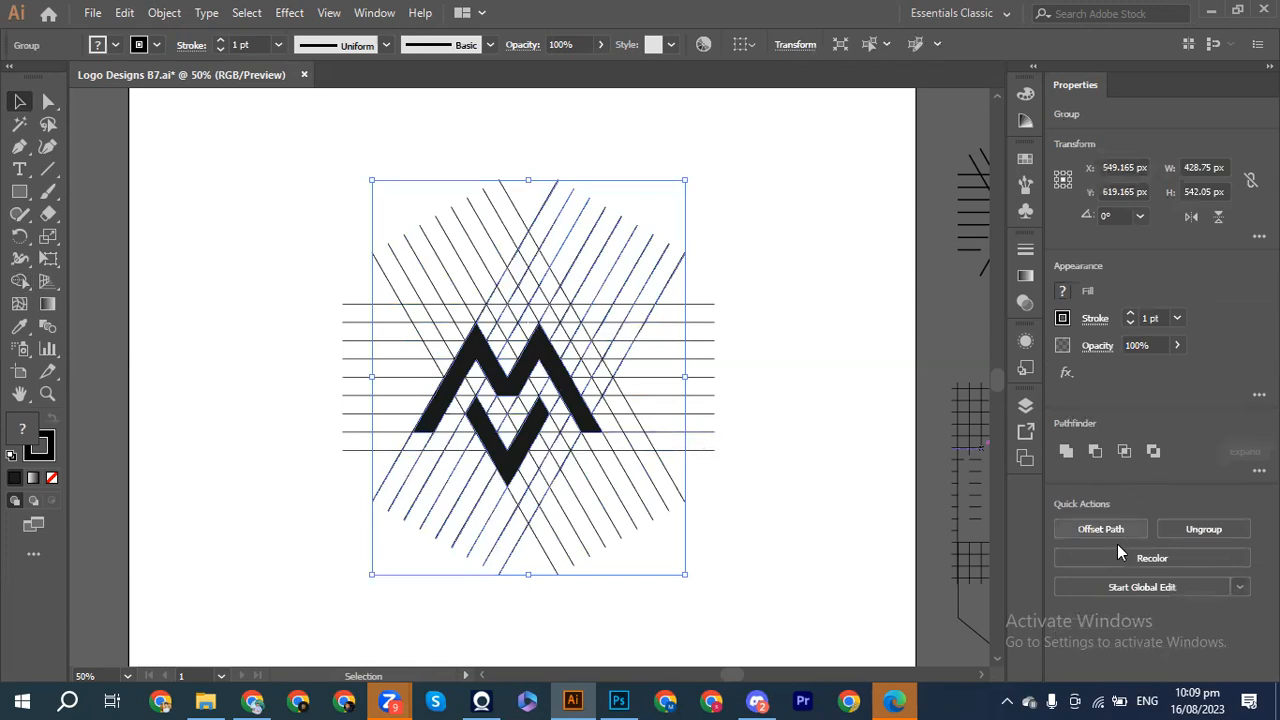
pyautogui.click(1196, 533)
pyautogui.click(845, 403)
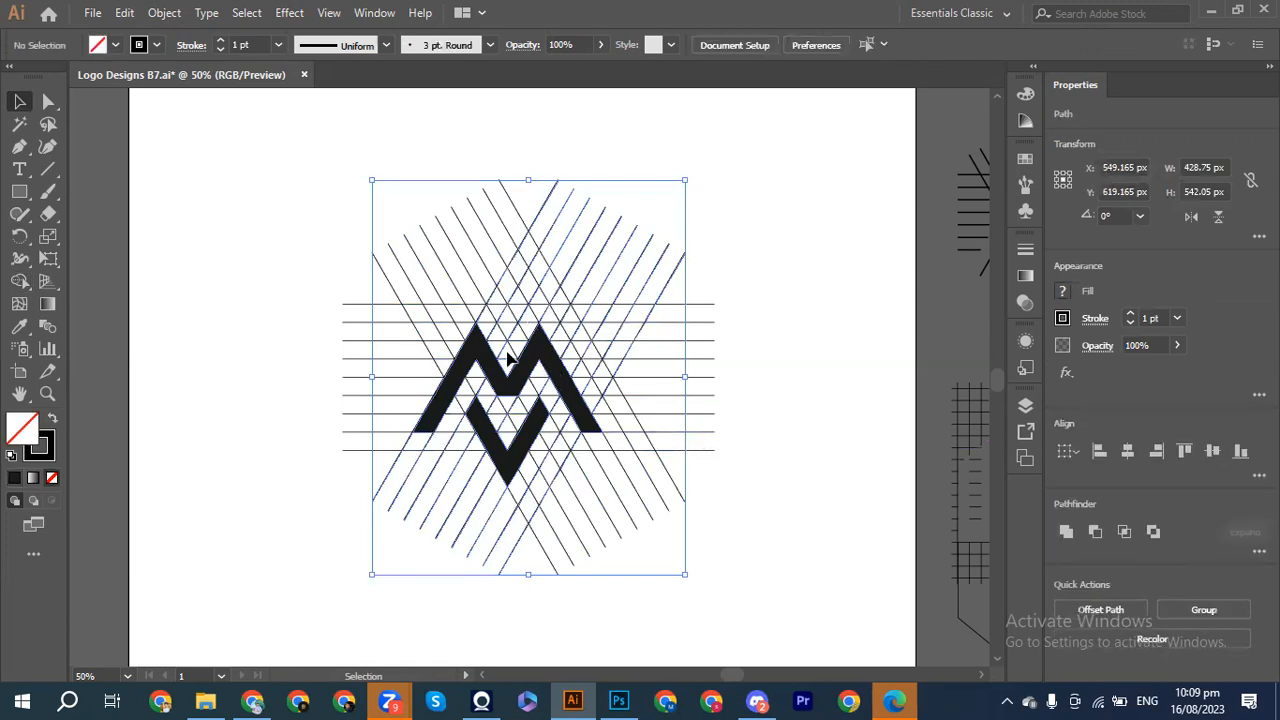
pyautogui.click(522, 372)
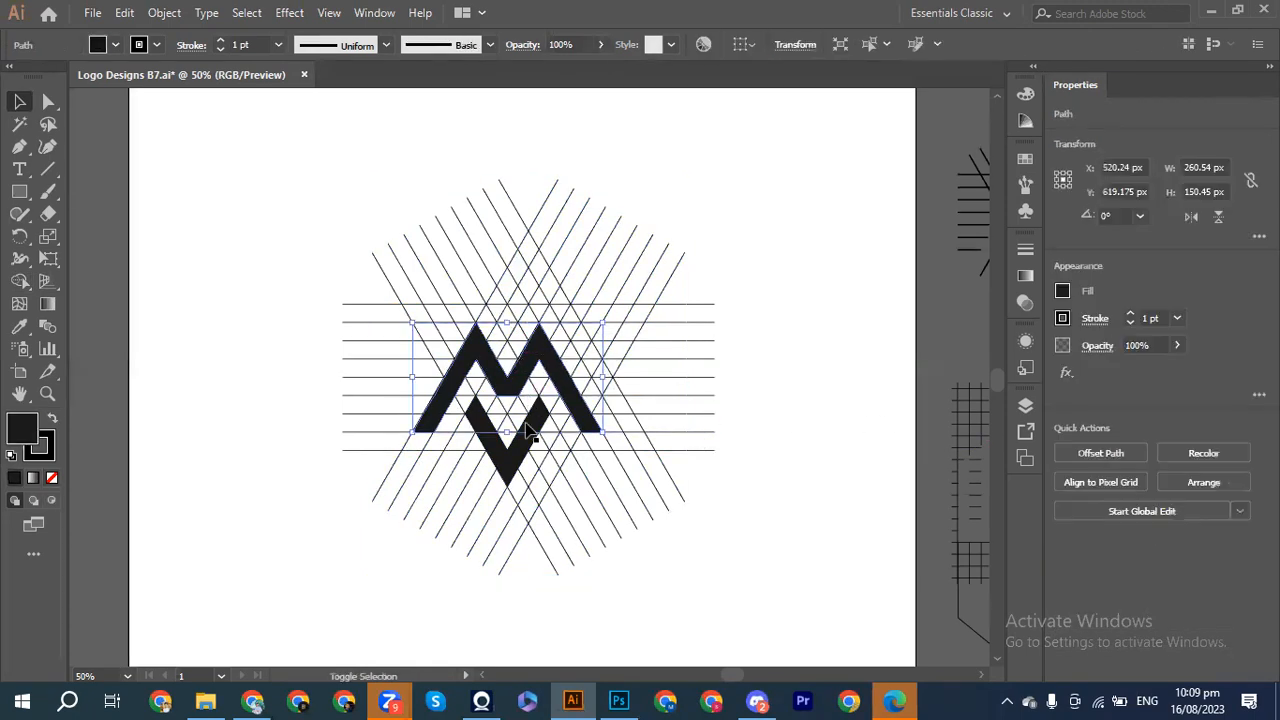
pyautogui.keyDown('shift'); pyautogui.click(520, 457); pyautogui.keyUp('shift')
pyautogui.moveTo(520, 452); pyautogui.dragTo(845, 398)
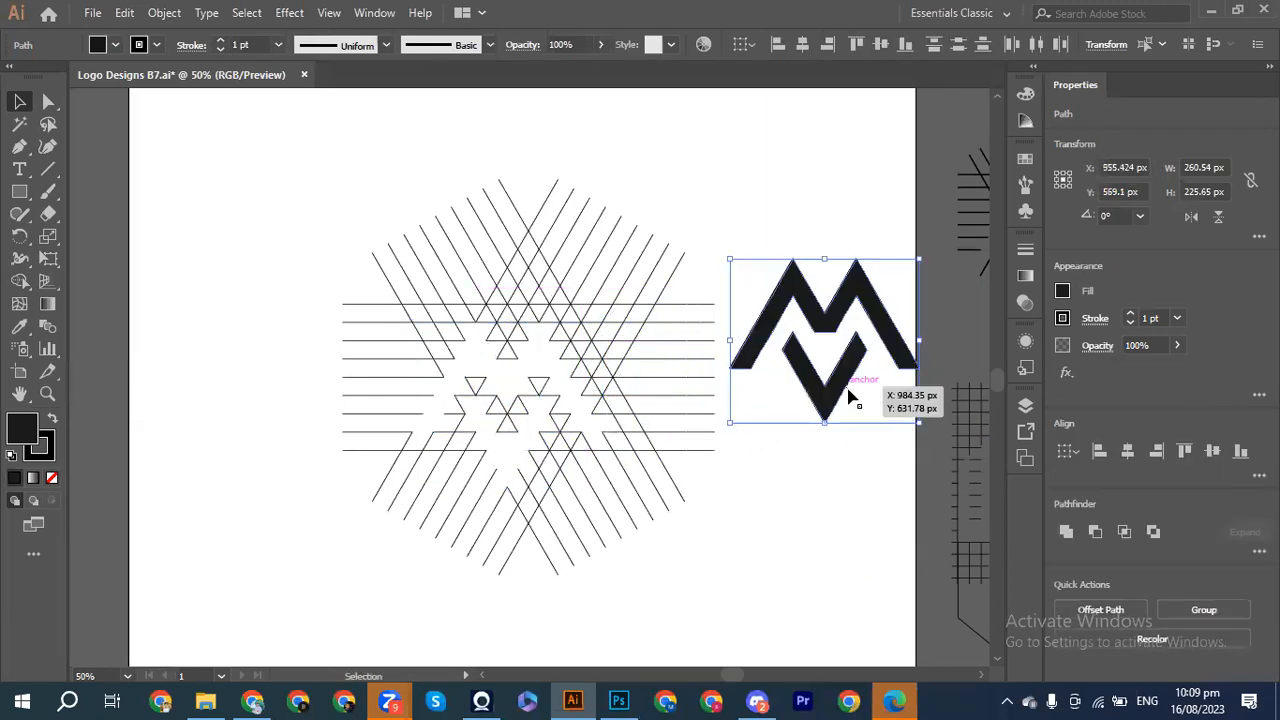
# Step: Try nudging the V shape upward and to the left
pyautogui.click(836, 438)
pyautogui.click(827, 415)
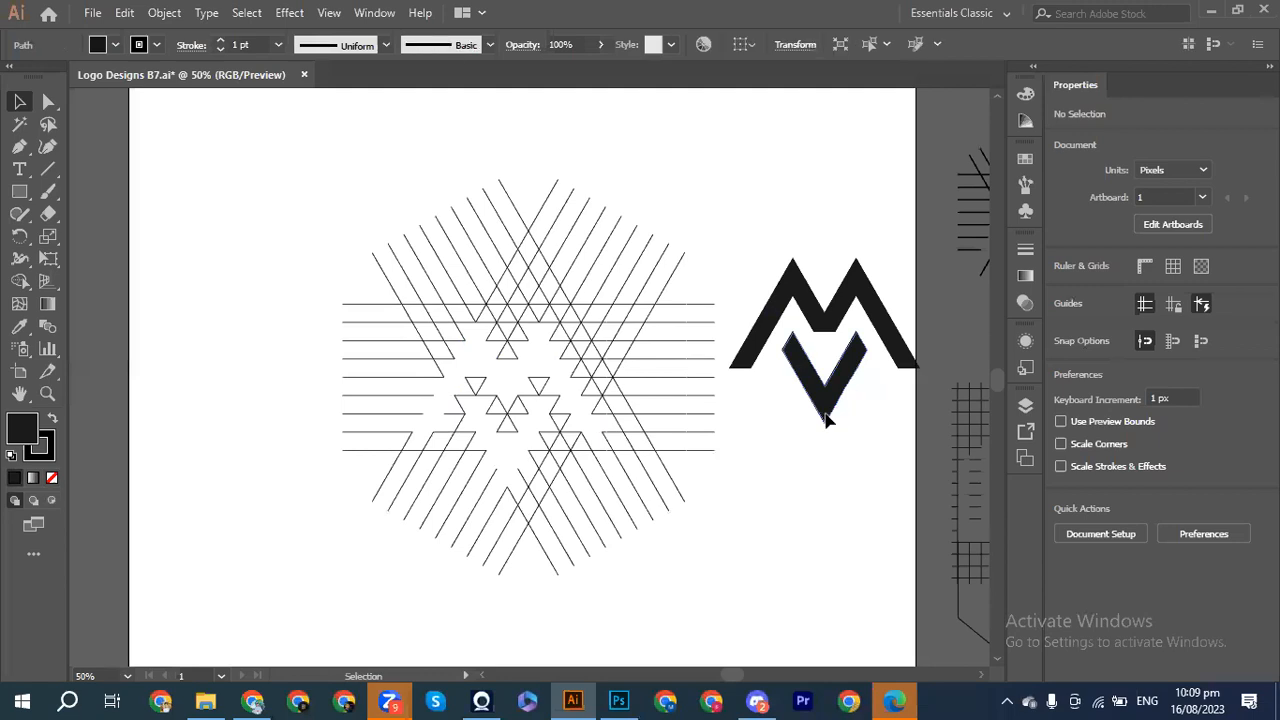
pyautogui.hotkey('shift', 'Up')
pyautogui.hotkey('shift', 'Up')
pyautogui.hotkey('shift', 'Up')
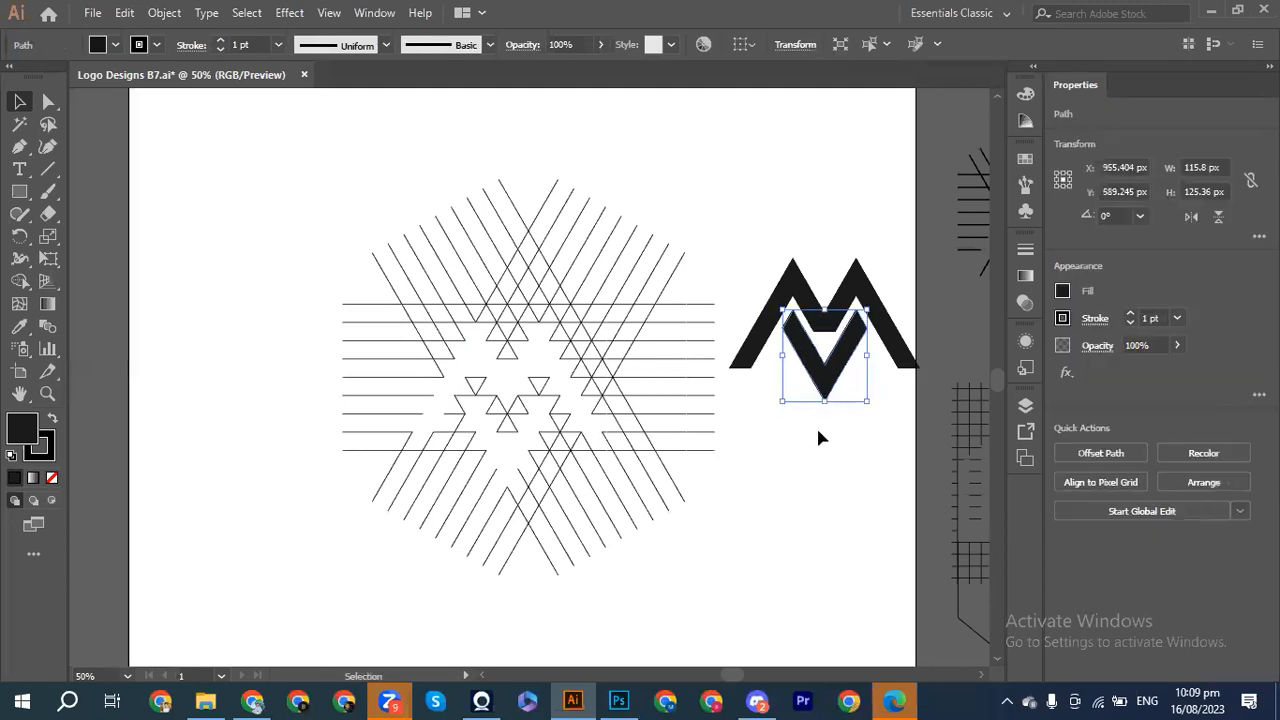
pyautogui.click(813, 452)
pyautogui.moveTo(828, 378); pyautogui.dragTo(748, 271)
pyautogui.press('Escape')
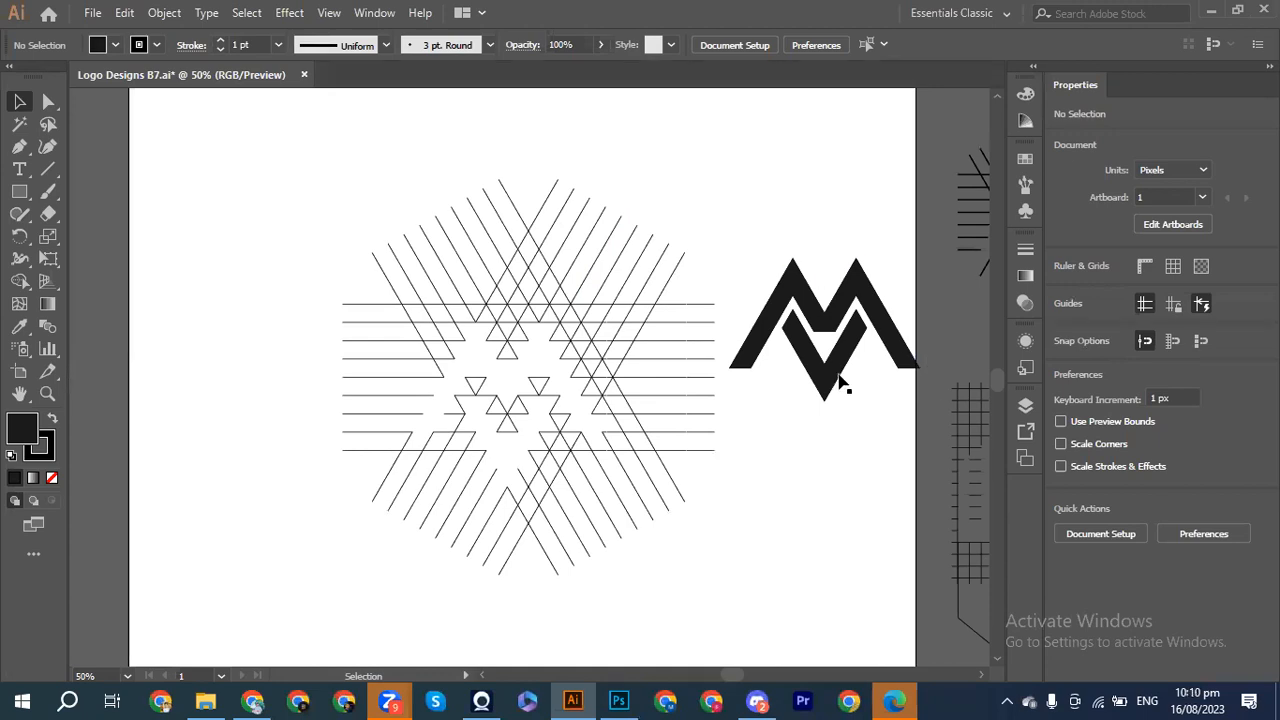
# Step: Undo the logo edits back to the bare line grid
pyautogui.keyDown('ctrl'); pyautogui.click(827, 313); pyautogui.keyUp('ctrl')
pyautogui.hotkey('ctrl', 'z')
pyautogui.hotkey('ctrl', 'z')
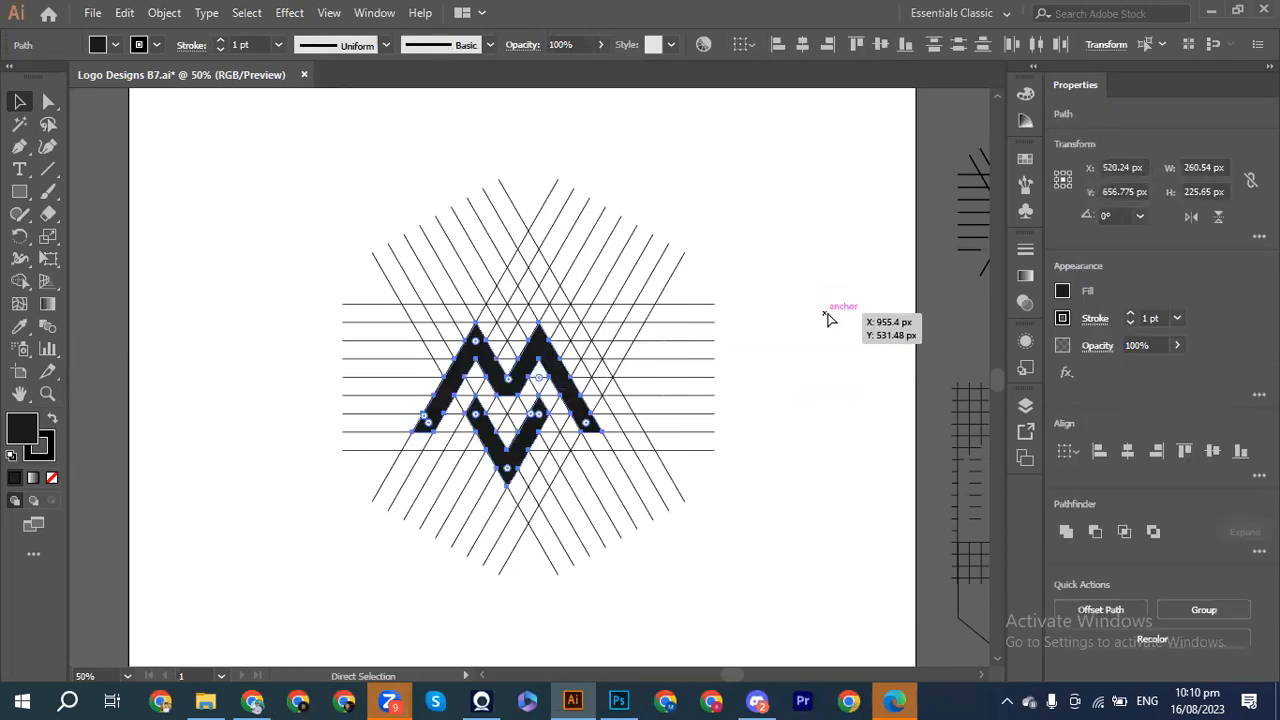
pyautogui.hotkey('ctrl', 'z')
pyautogui.hotkey('ctrl', 'z')
pyautogui.hotkey('ctrl', 'z')
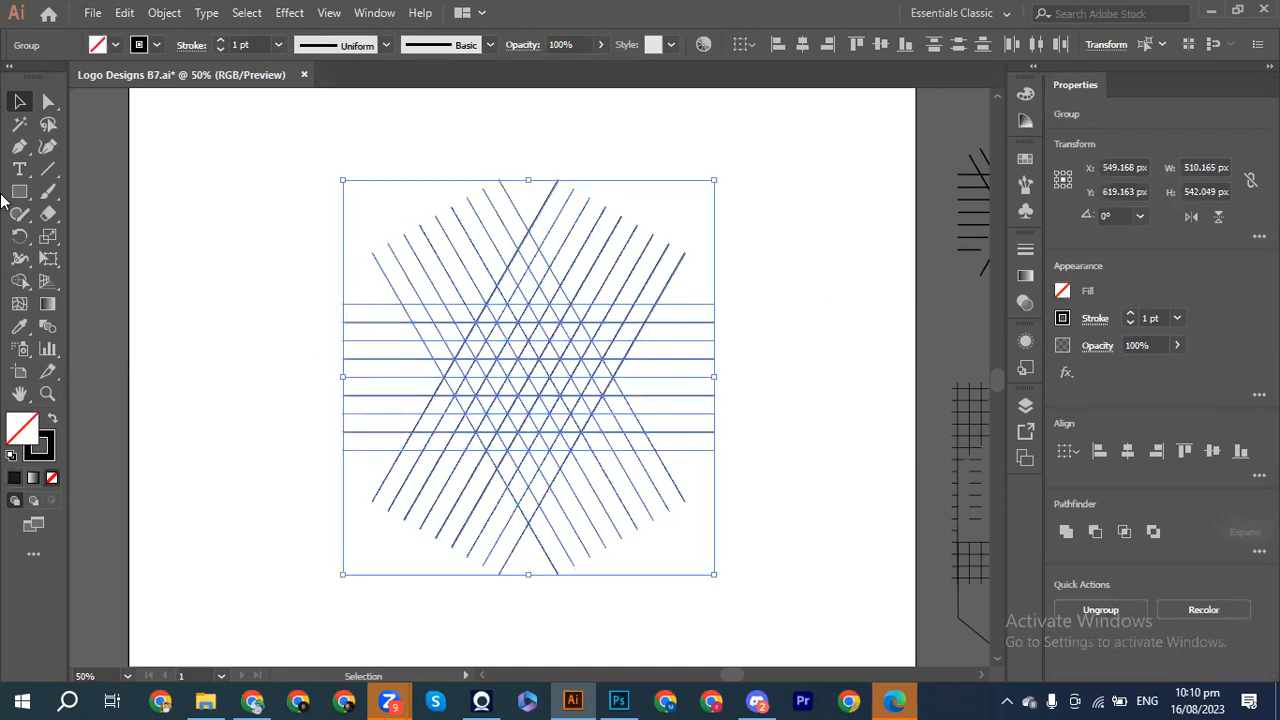
# Step: Merge grid cells into an A-shaped chevron and clear its inner grid lines
pyautogui.click(19, 281)
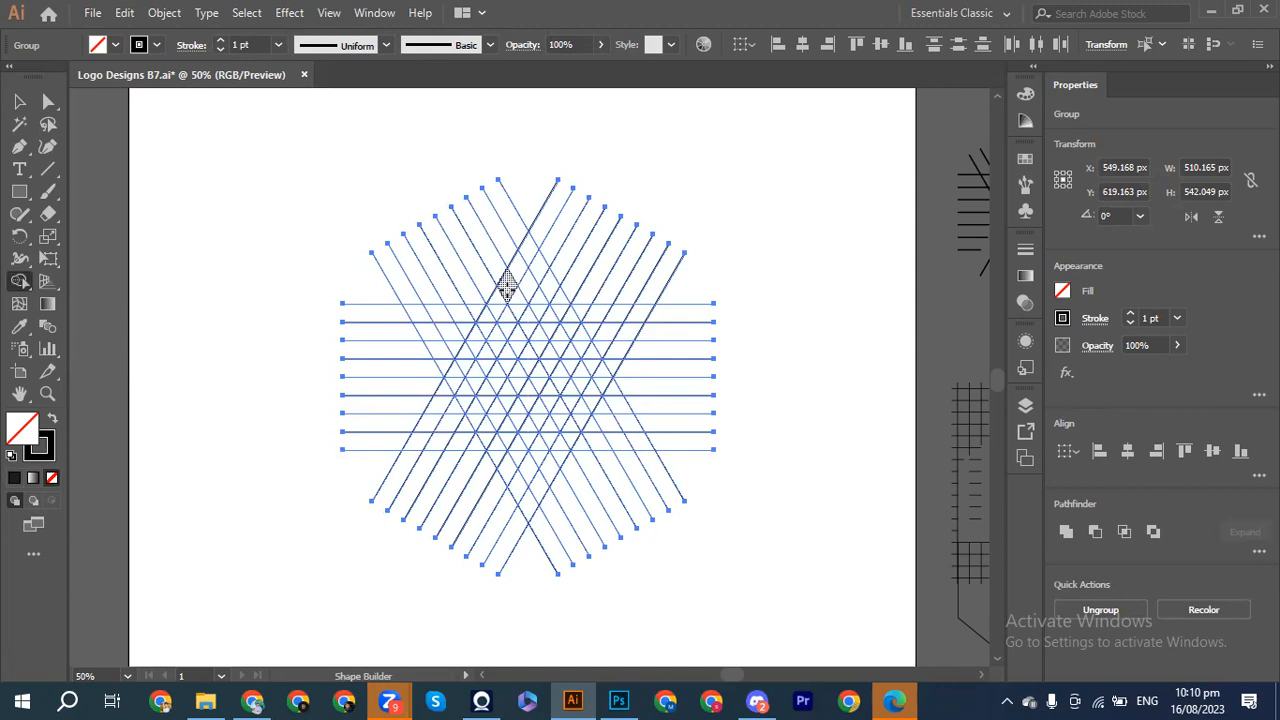
pyautogui.moveTo(506, 287); pyautogui.dragTo(452, 384)
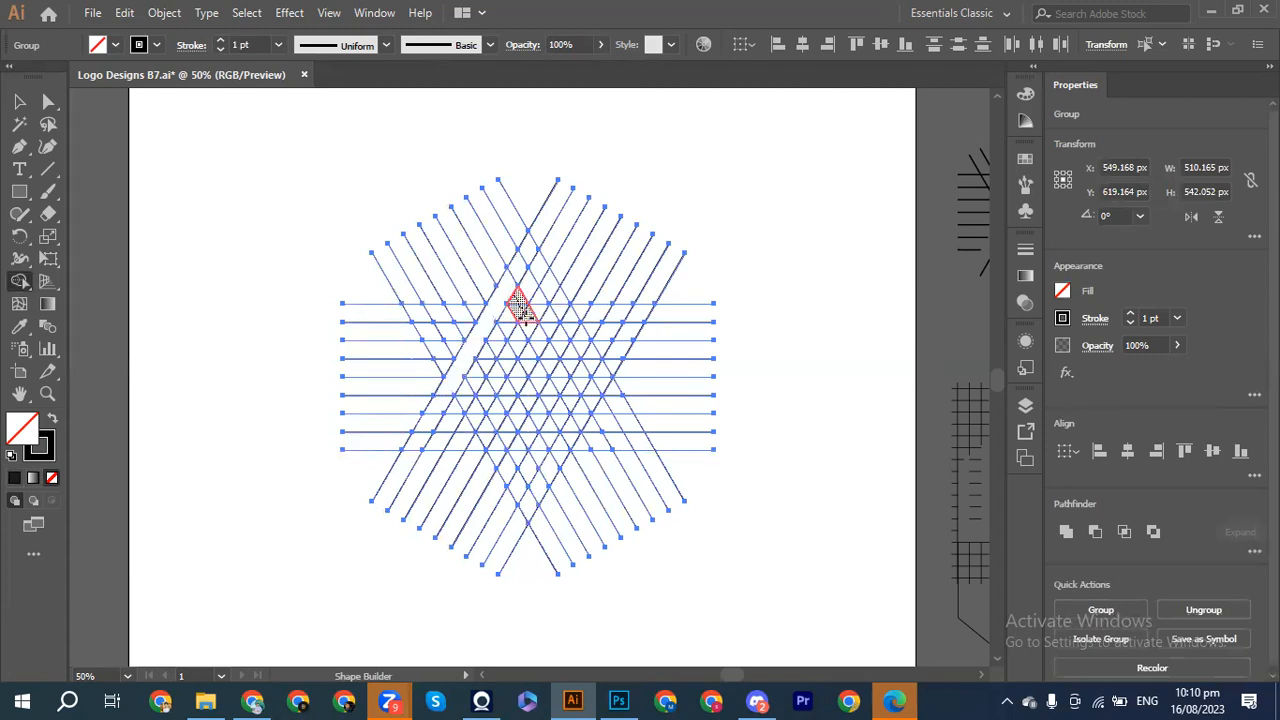
pyautogui.moveTo(500, 287); pyautogui.dragTo(540, 337)
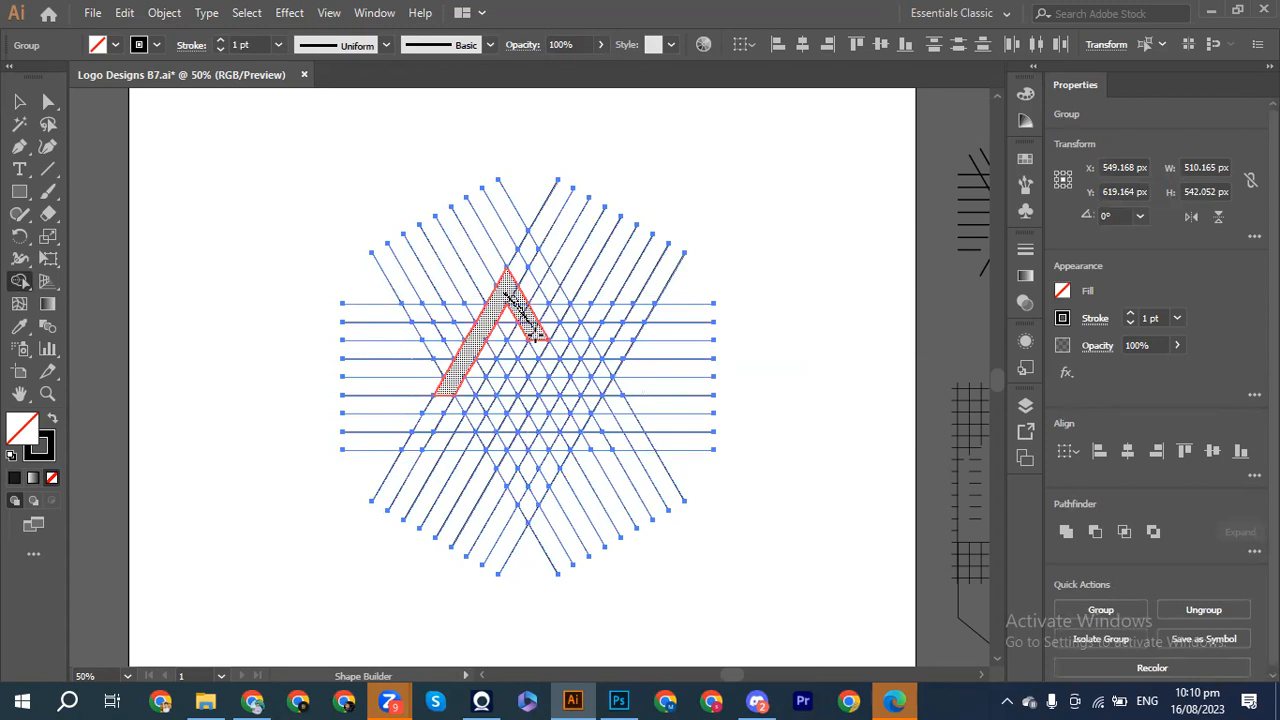
pyautogui.moveTo(537, 338); pyautogui.dragTo(539, 339)
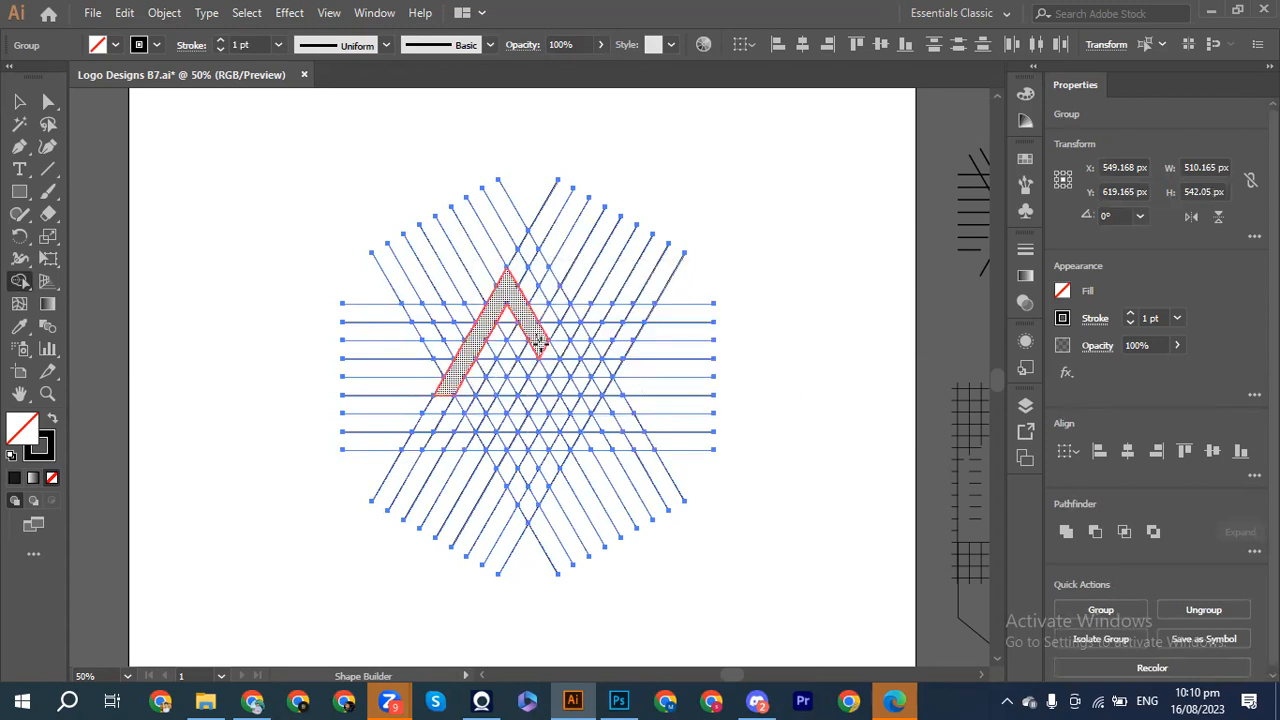
pyautogui.keyDown('alt'); pyautogui.click(539, 341); pyautogui.keyUp('alt')
pyautogui.click(547, 354)
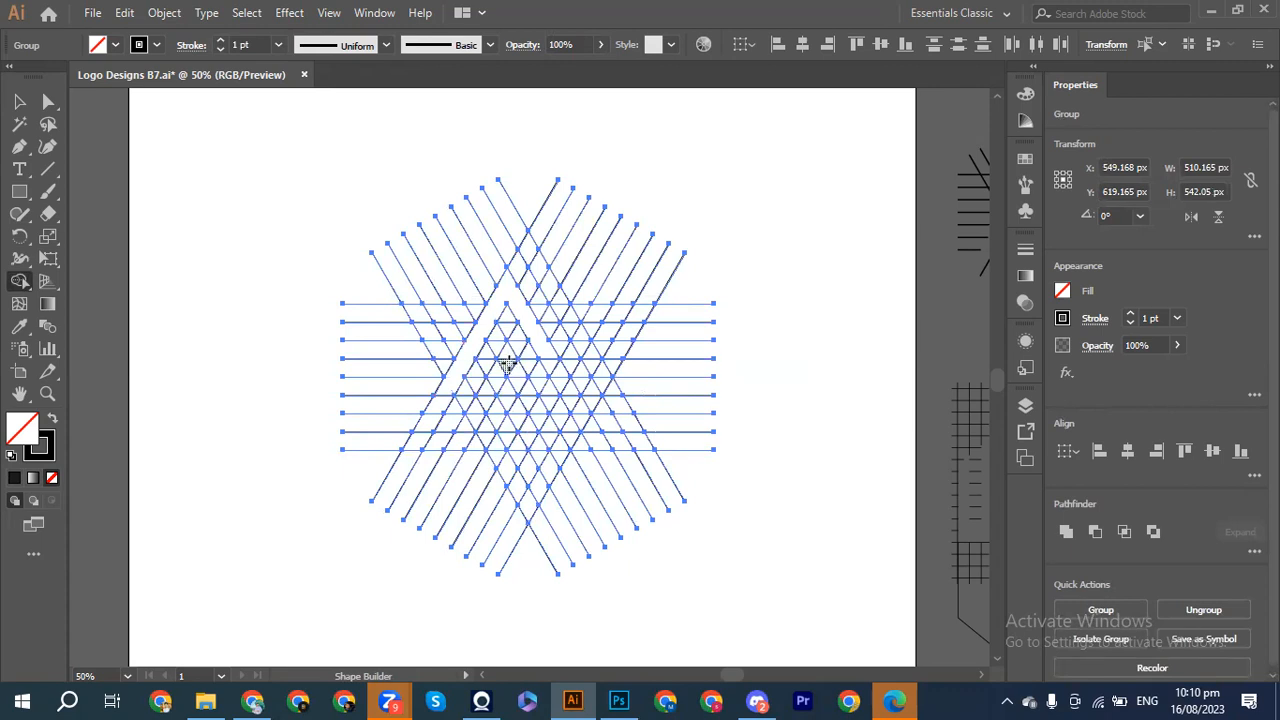
pyautogui.keyDown('alt'); pyautogui.click(546, 352); pyautogui.keyUp('alt')
# Step: Merge cells inside the A into a V shape with down-right and up-right arms
pyautogui.moveTo(507, 366)
pyautogui.mouseDown()
pyautogui.moveTo(536, 390)
pyautogui.moveTo(530, 381)
pyautogui.mouseUp()
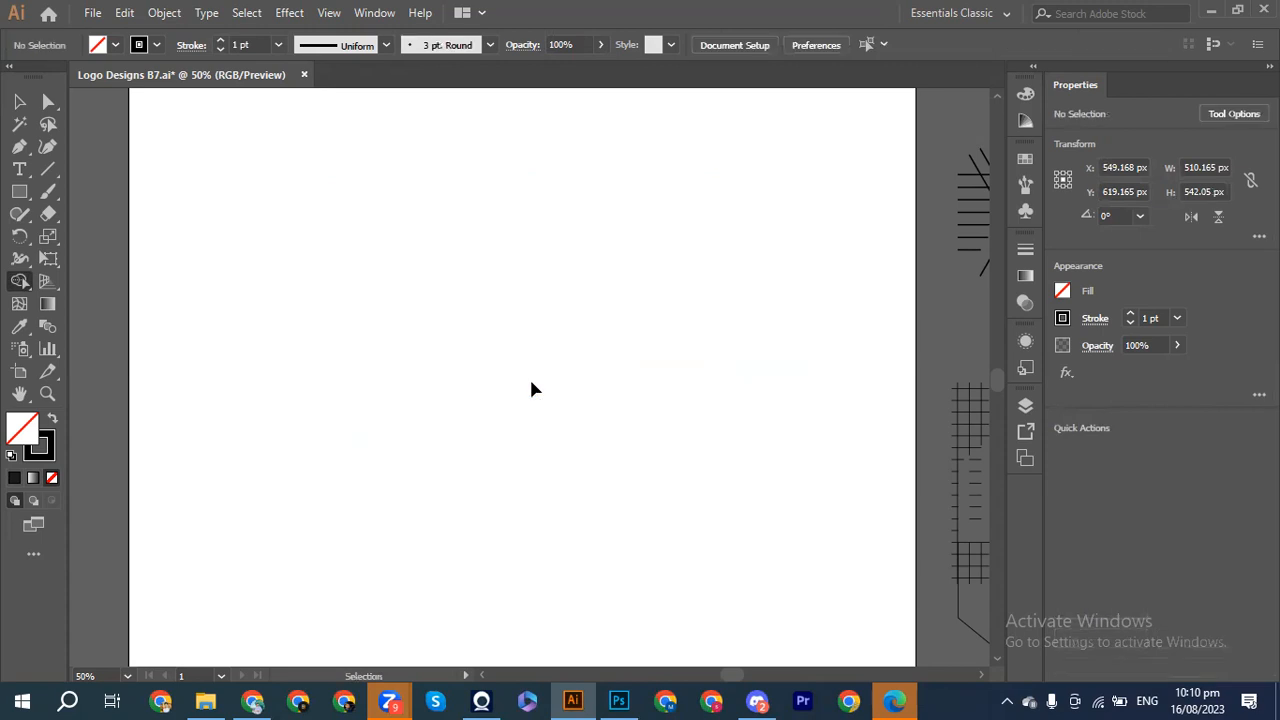
pyautogui.hotkey('ctrl', 'z')
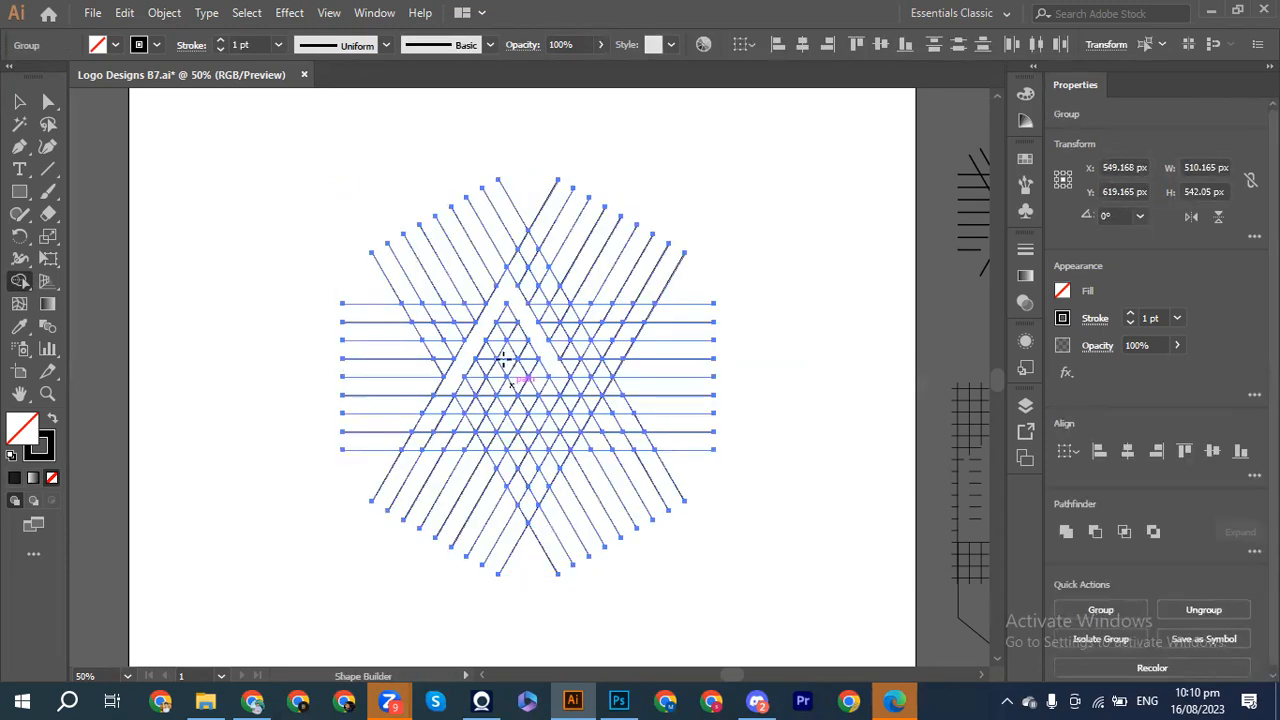
pyautogui.click(507, 366)
pyautogui.moveTo(511, 379); pyautogui.dragTo(551, 428)
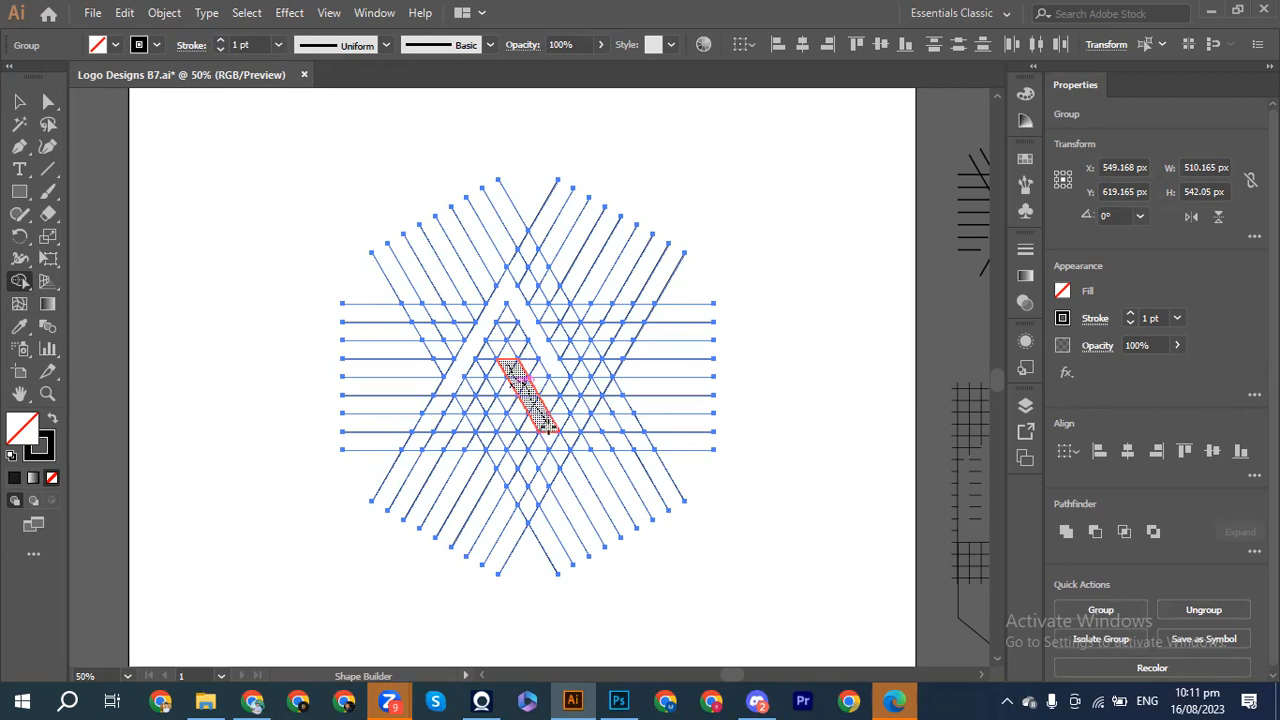
pyautogui.moveTo(550, 428)
pyautogui.mouseDown()
pyautogui.moveTo(556, 437)
pyautogui.moveTo(567, 398)
pyautogui.mouseUp()
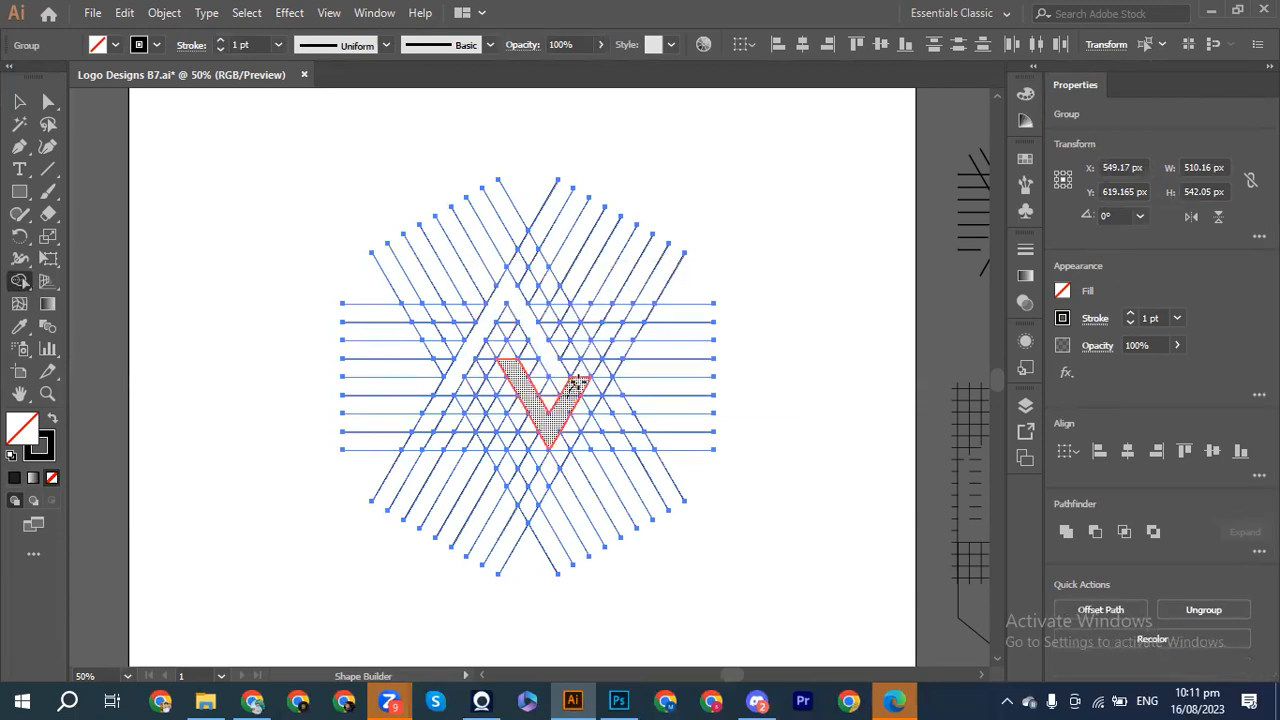
pyautogui.moveTo(577, 383); pyautogui.dragTo(614, 318)
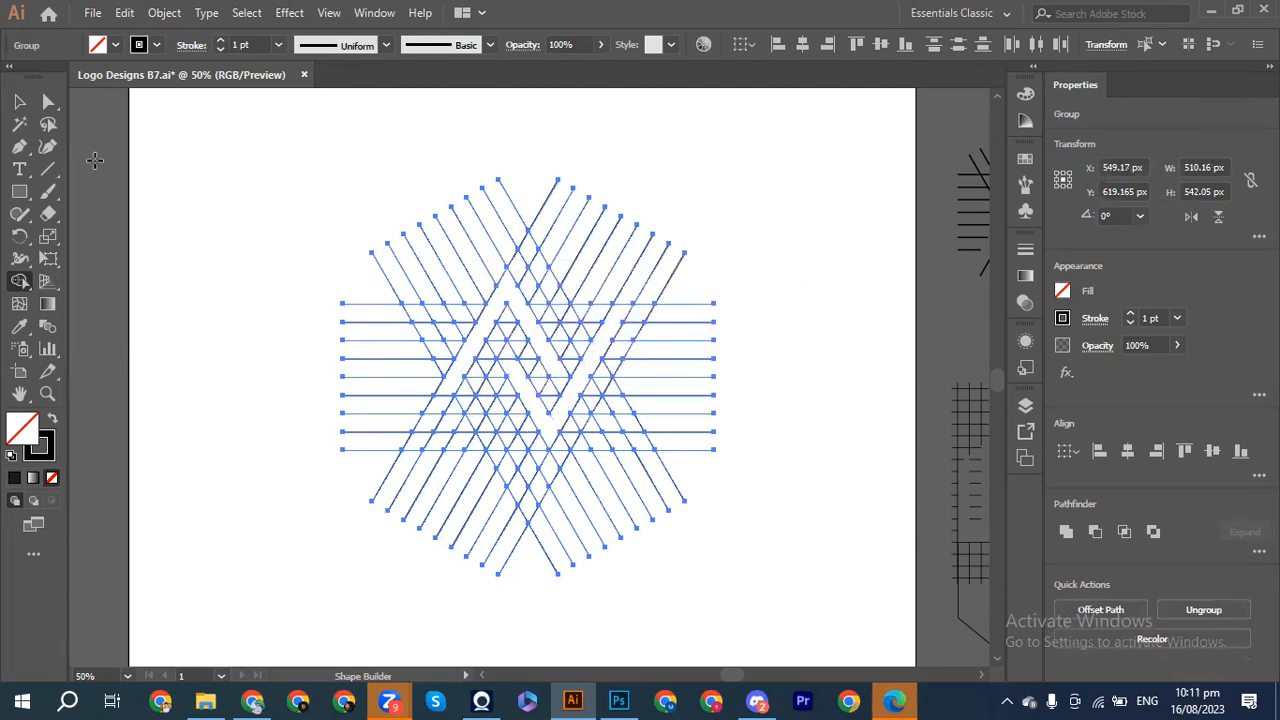
pyautogui.click(19, 101)
# Step: Ungroup the grid and move the A and V shapes to its right
pyautogui.click(267, 248)
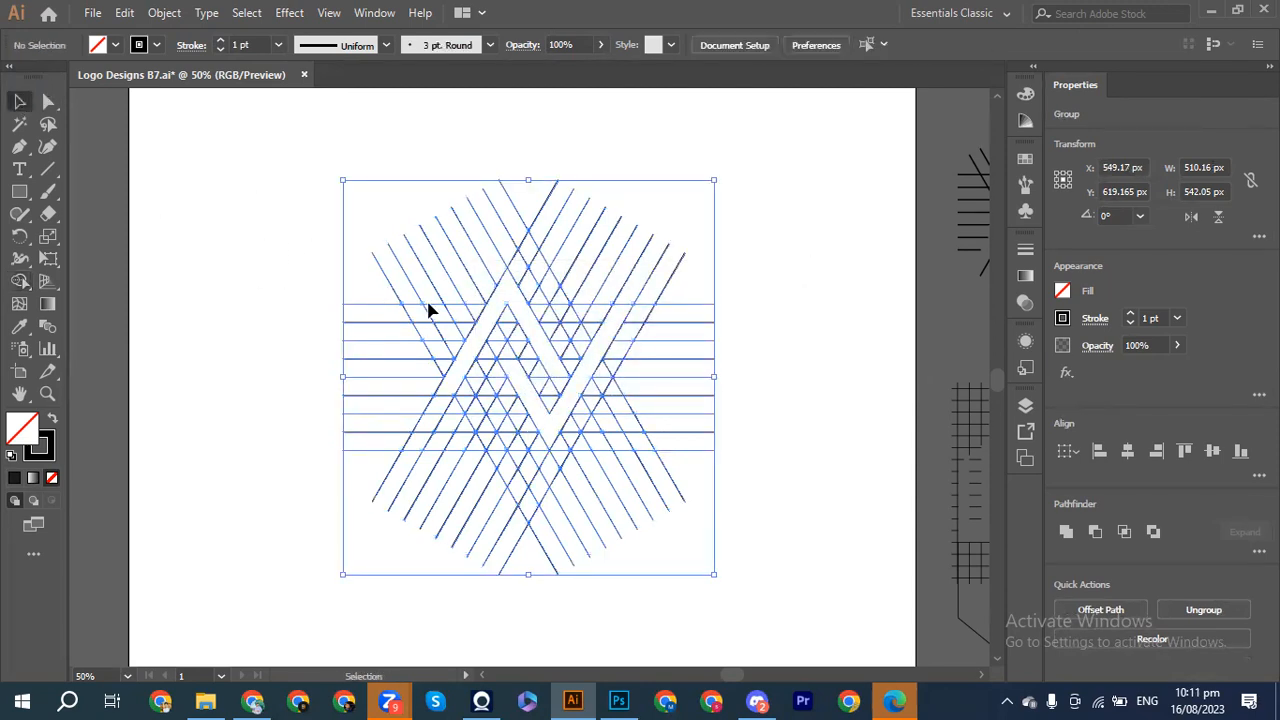
pyautogui.moveTo(309, 199); pyautogui.dragTo(700, 537)
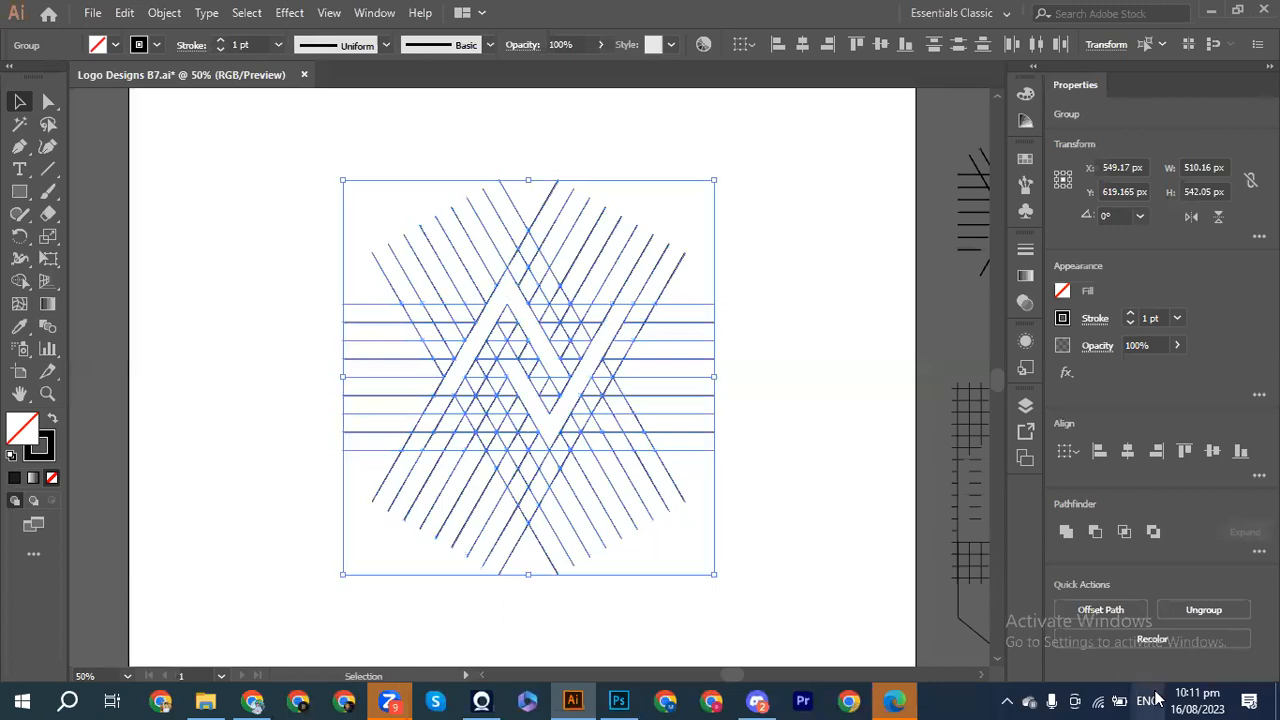
pyautogui.click(1205, 611)
pyautogui.click(860, 473)
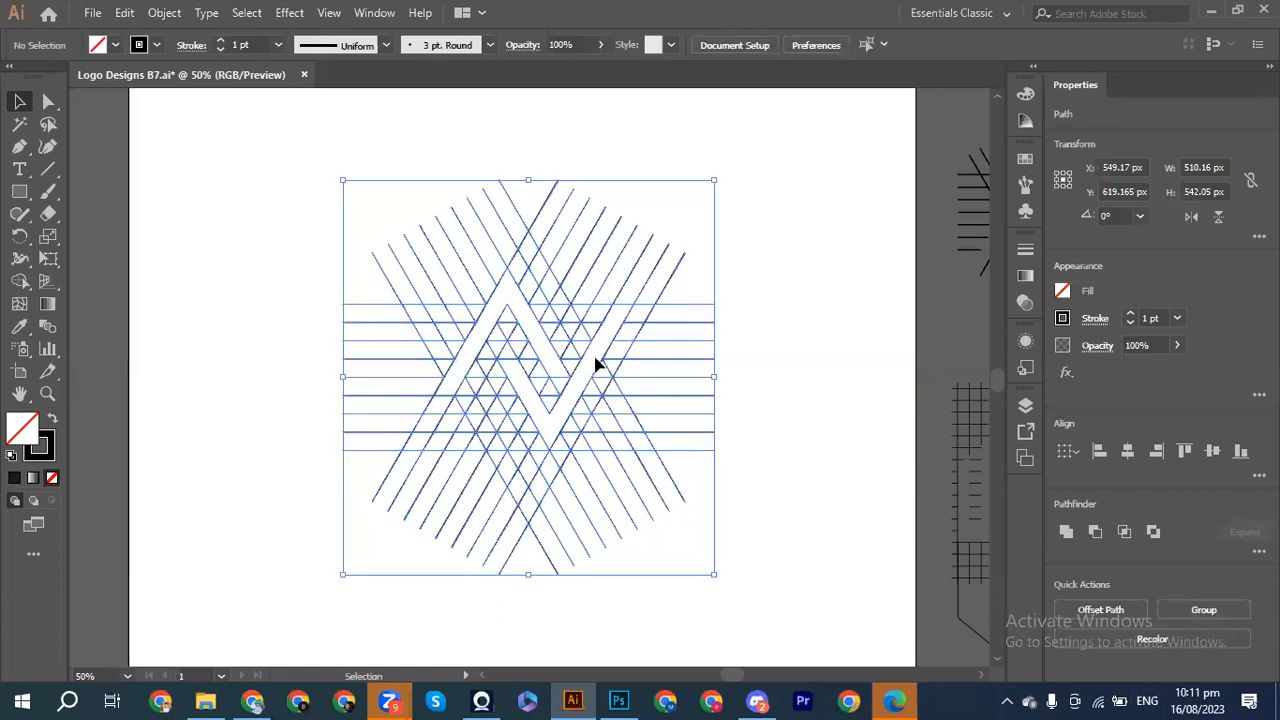
pyautogui.click(528, 338)
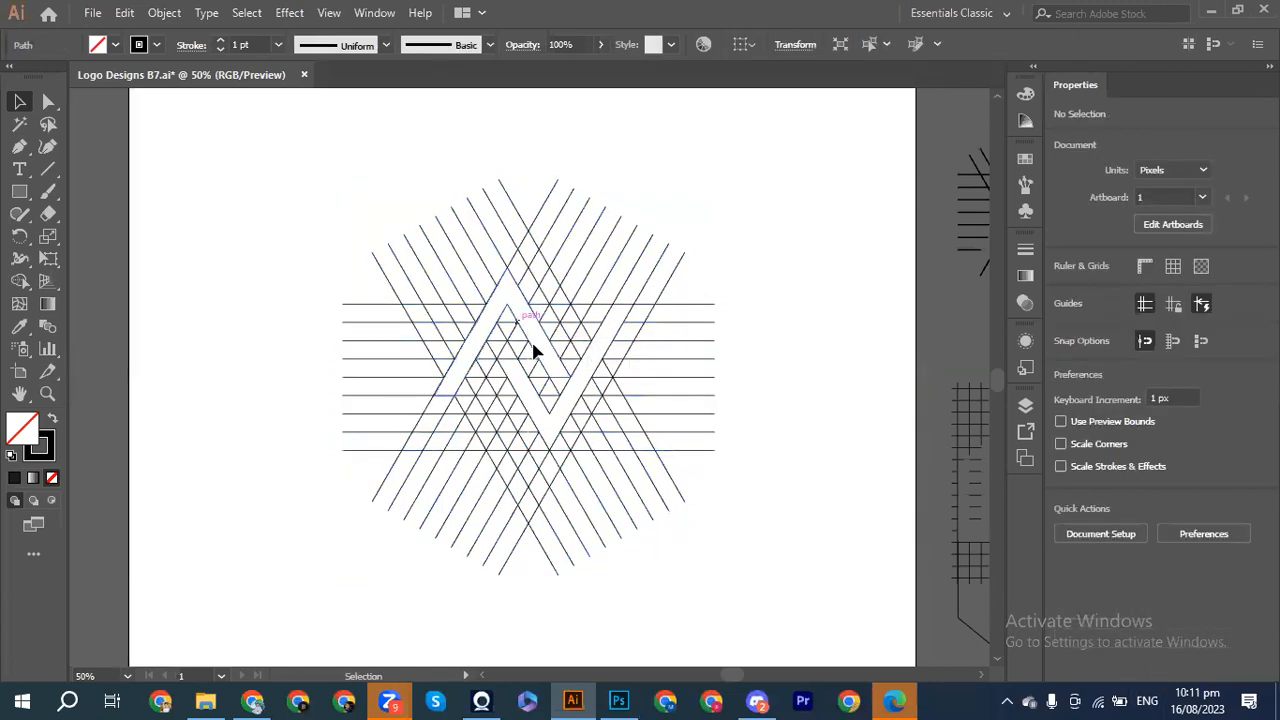
pyautogui.keyDown('shift'); pyautogui.click(549, 425); pyautogui.keyUp('shift')
pyautogui.moveTo(549, 425); pyautogui.dragTo(820, 325)
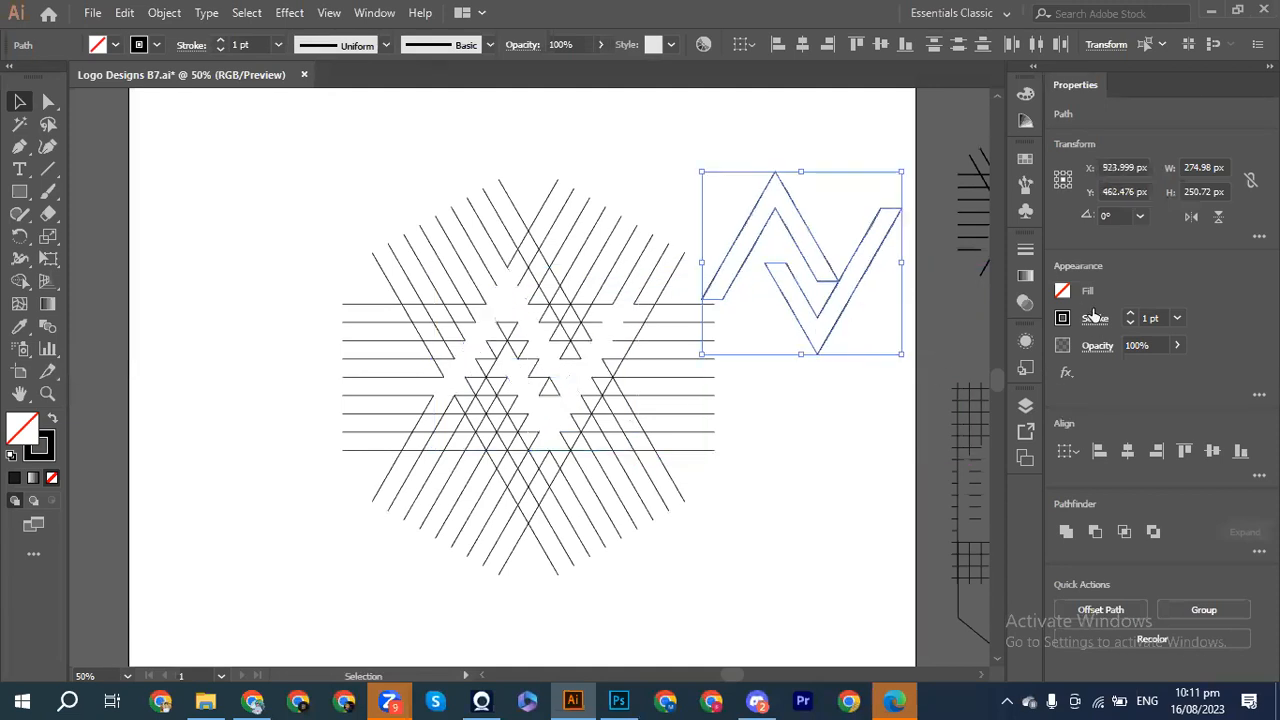
# Step: Fill the A and V shapes with black
pyautogui.click(1062, 292)
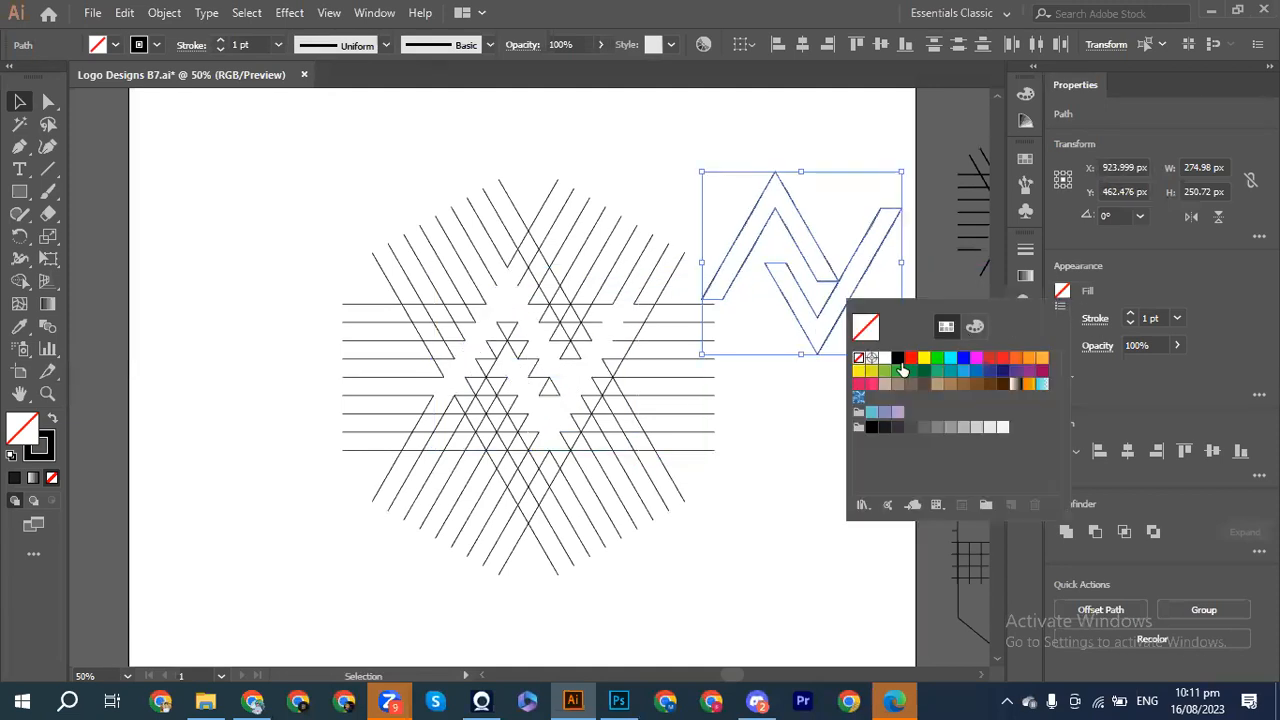
pyautogui.click(886, 427)
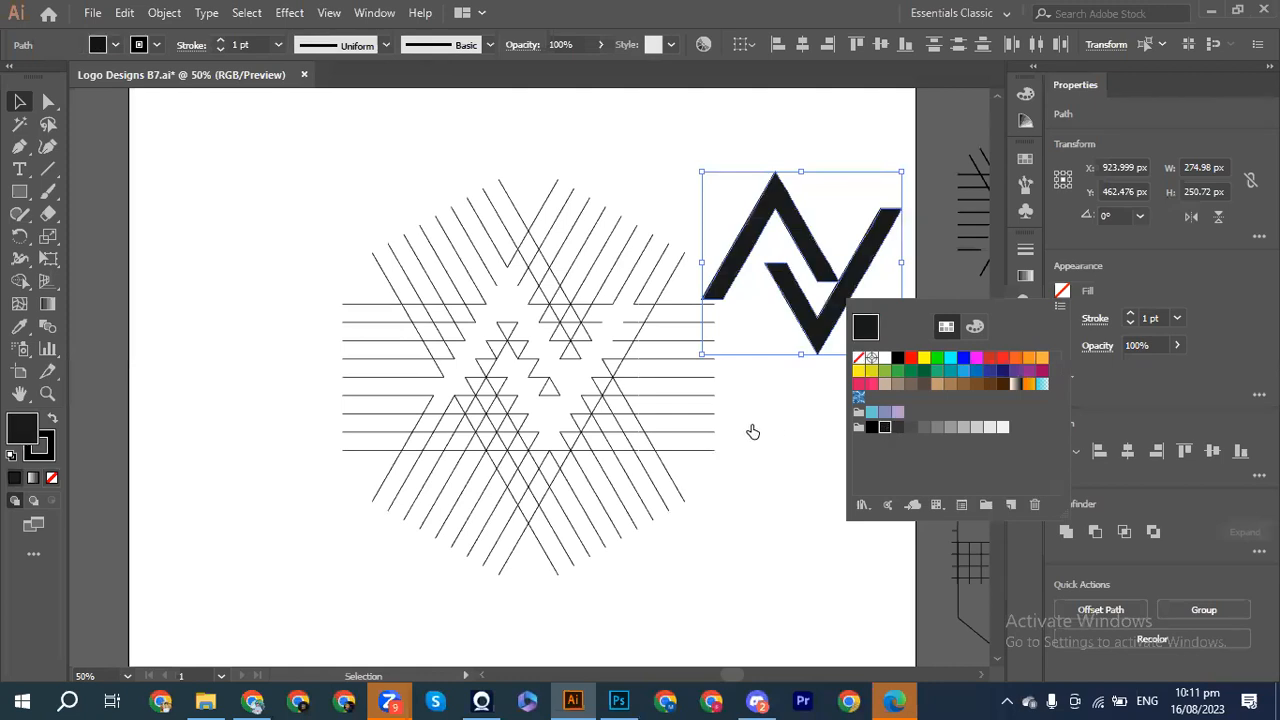
pyautogui.click(805, 410)
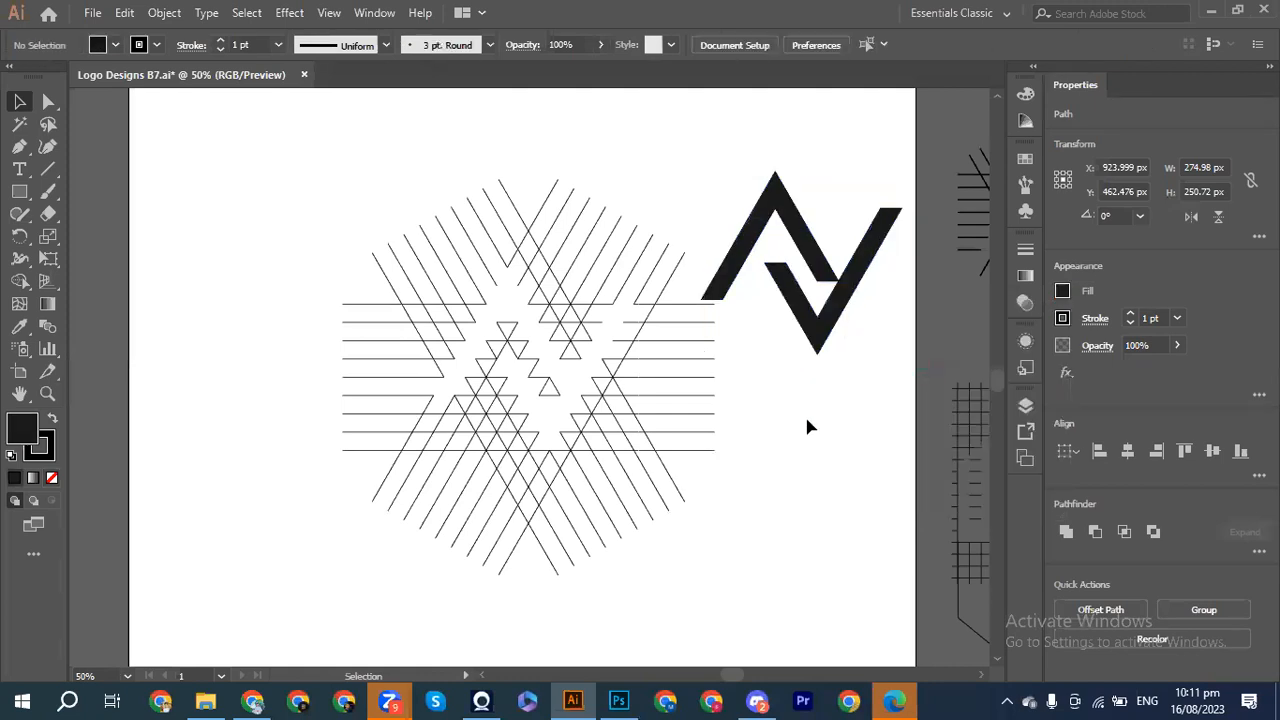
pyautogui.click(842, 295)
# Step: Nudge the V piece right and the A piece down and left
pyautogui.press('Right')
pyautogui.press('Right')
pyautogui.press('Right')
pyautogui.press('Right')
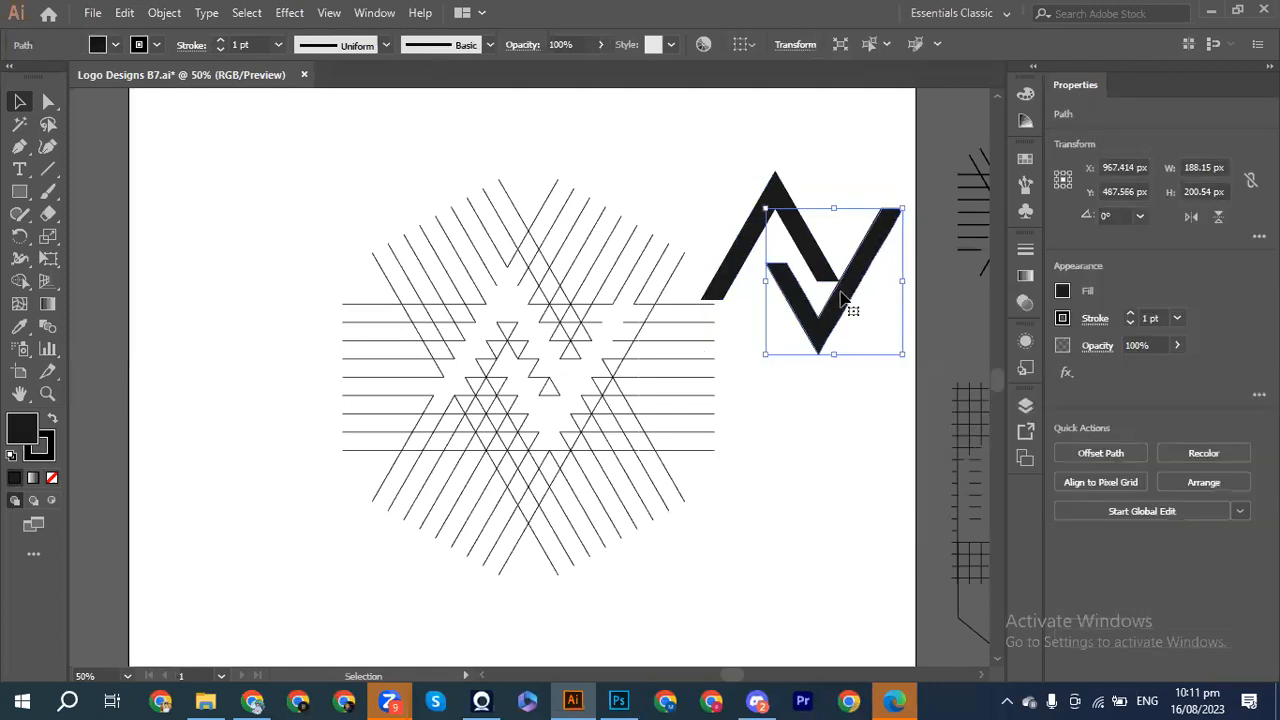
pyautogui.press('Right')
pyautogui.click(747, 232)
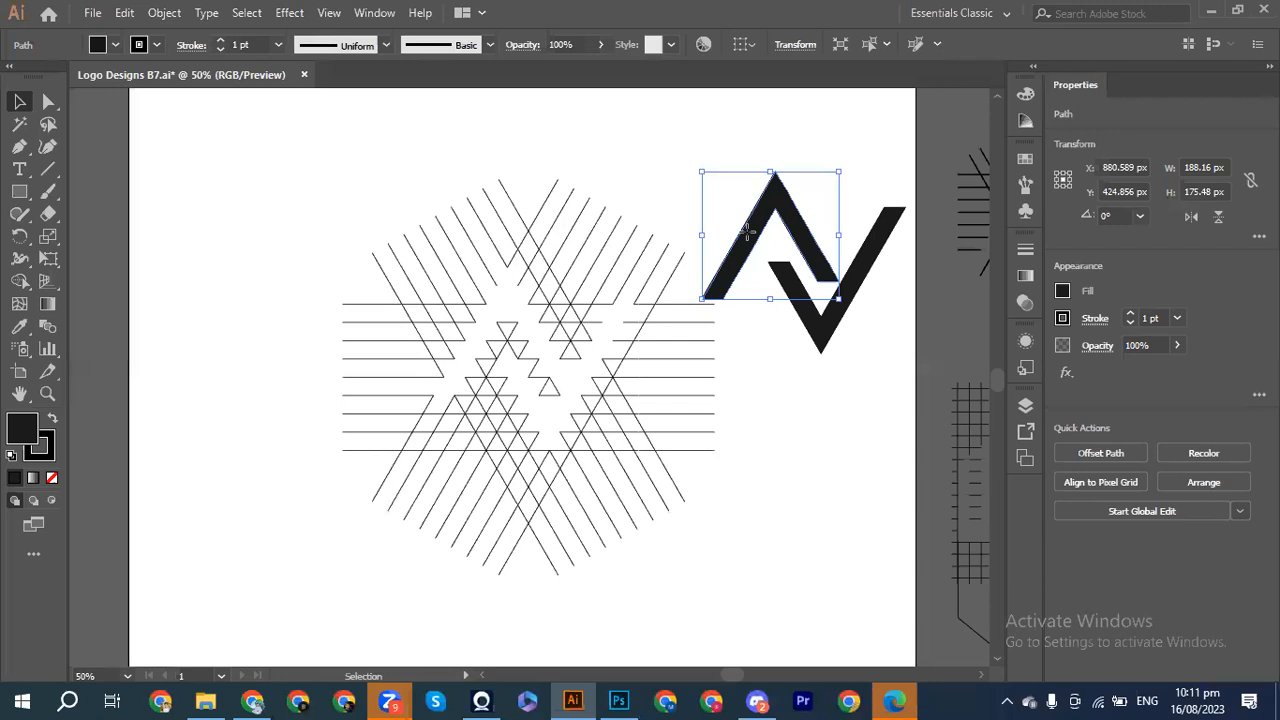
pyautogui.press('Down')
pyautogui.press('Left')
pyautogui.hotkey('shift', 'Down')
pyautogui.hotkey('shift', 'Left')
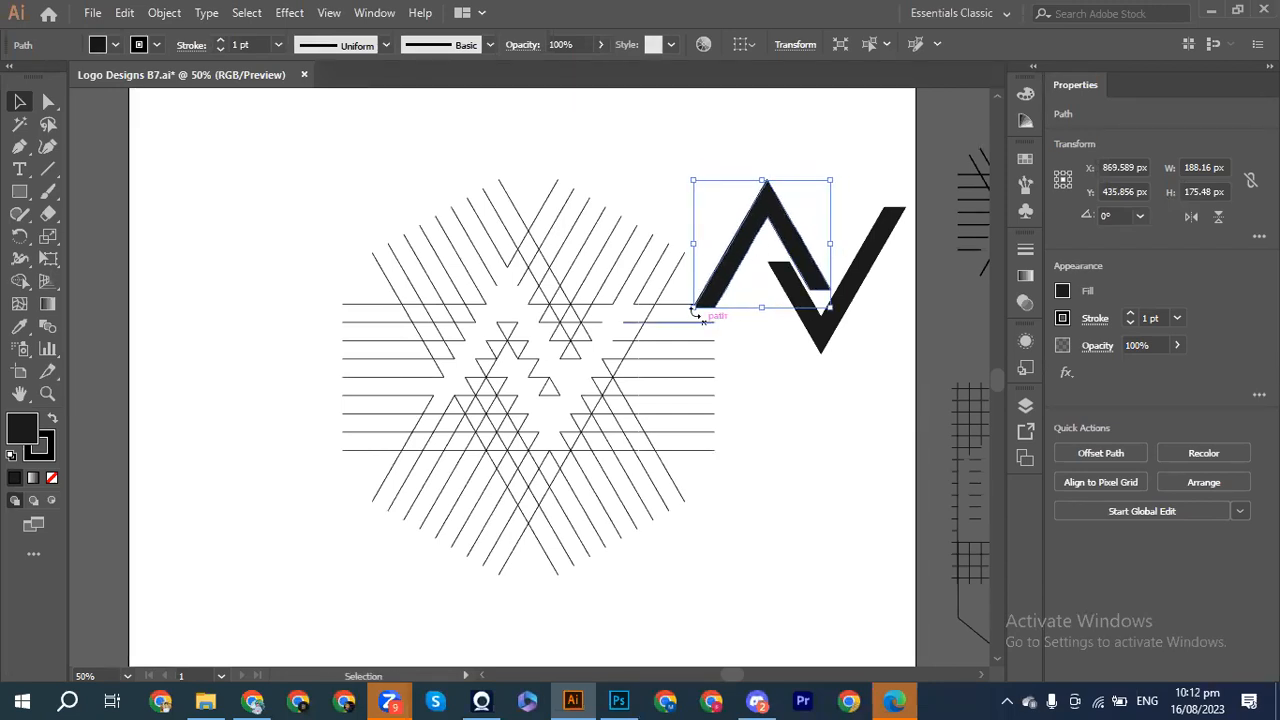
# Step: Undo an accidental rotation of the A piece
pyautogui.moveTo(685, 311)
pyautogui.mouseDown()
pyautogui.moveTo(700, 306)
pyautogui.moveTo(689, 320)
pyautogui.mouseUp()
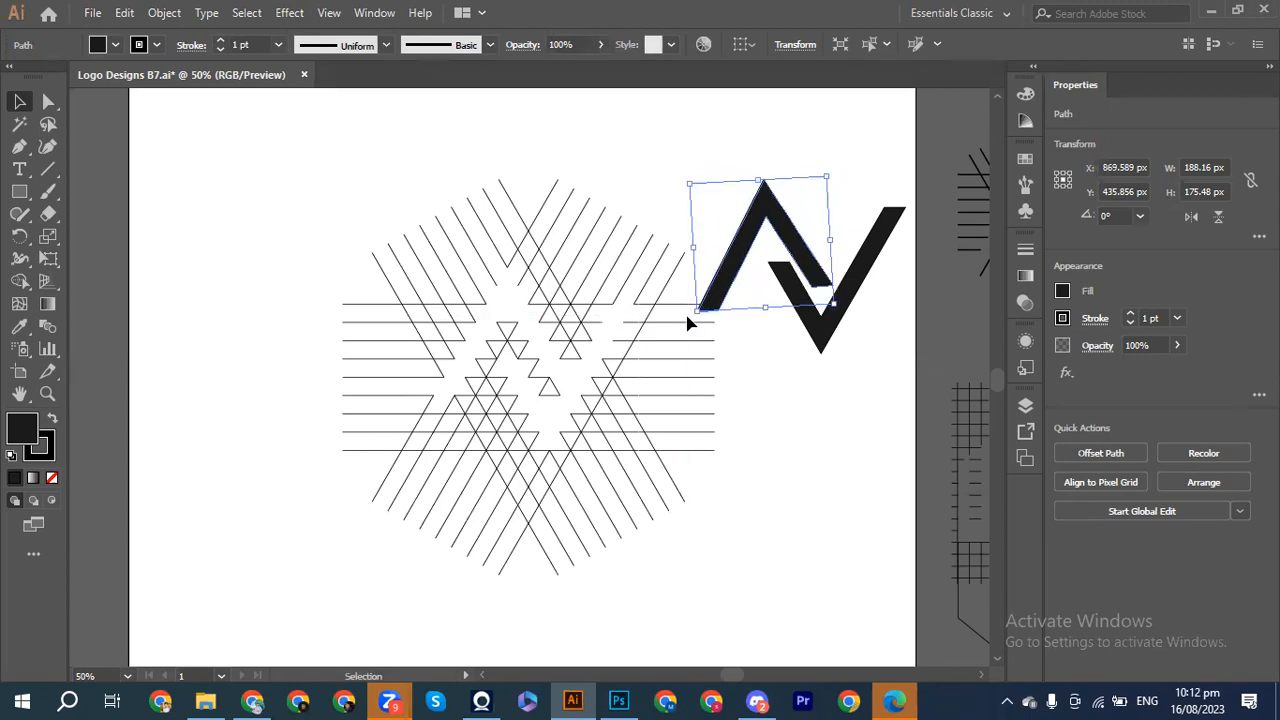
pyautogui.press('a')
pyautogui.hotkey('ctrl', 'z')
pyautogui.press('v')
pyautogui.click(781, 375)
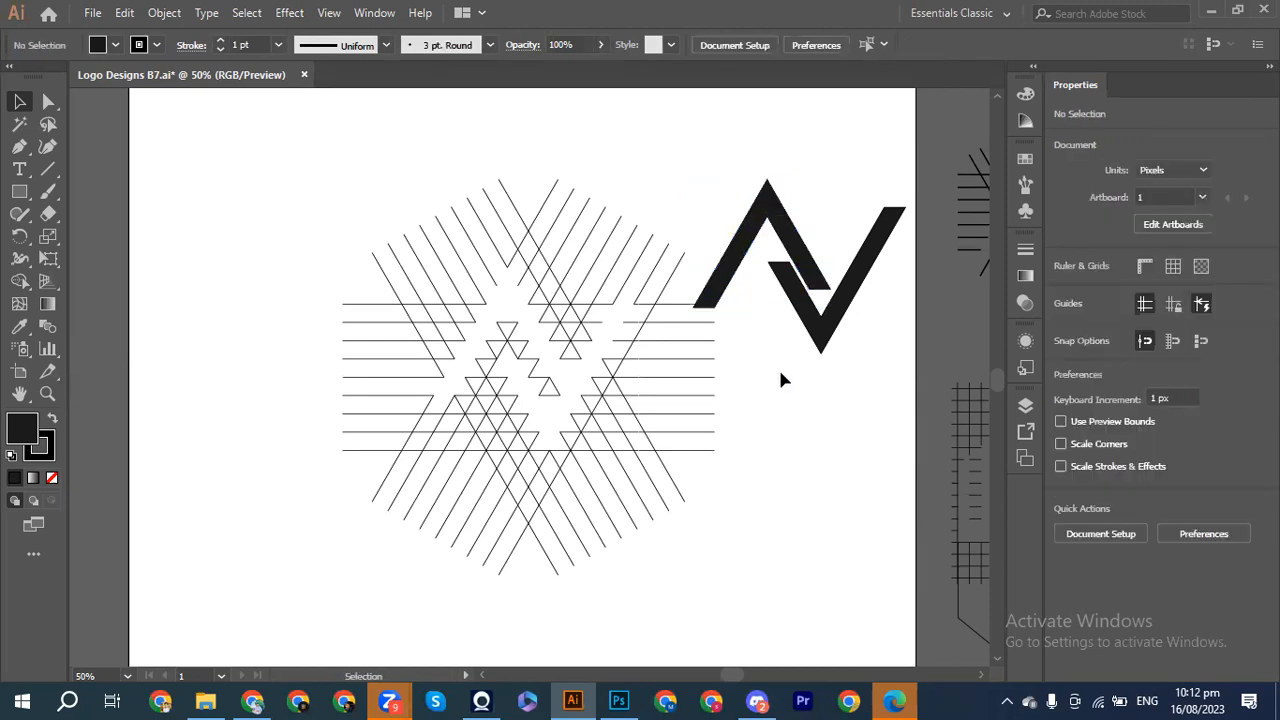
pyautogui.click(742, 254)
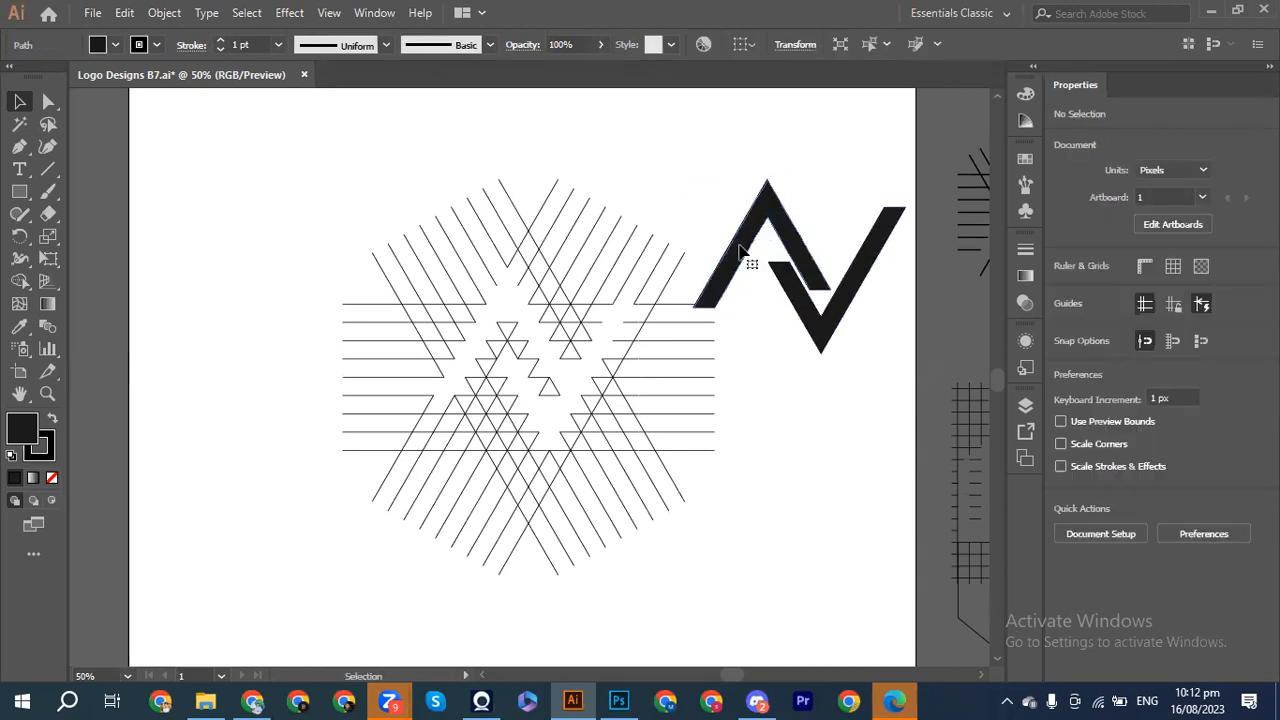
# Step: Raise the A piece above the V and shift it slightly right
pyautogui.hotkey('shift', 'Up')
pyautogui.hotkey('shift', 'Right')
pyautogui.hotkey('shift', 'Up')
pyautogui.hotkey('shift', 'Up')
pyautogui.press('Right')
pyautogui.press('Right')
pyautogui.press('Right')
pyautogui.press('Right')
pyautogui.press('Right')
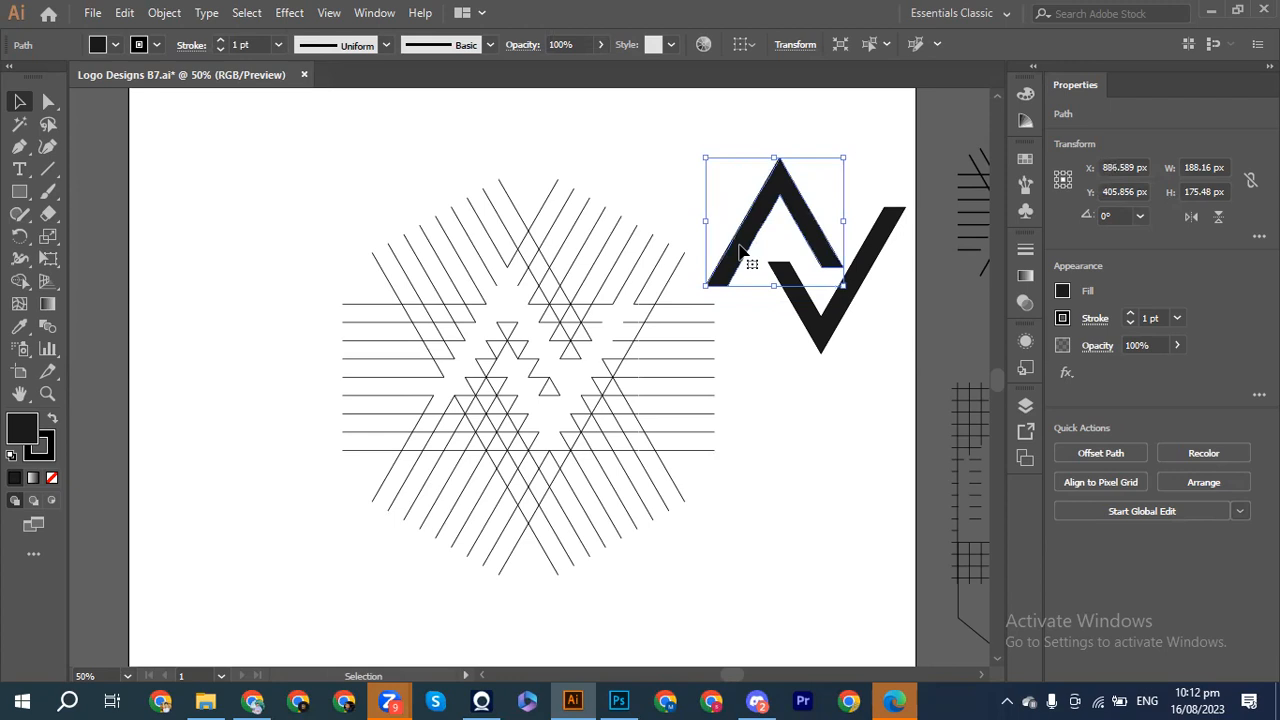
pyautogui.press('Right')
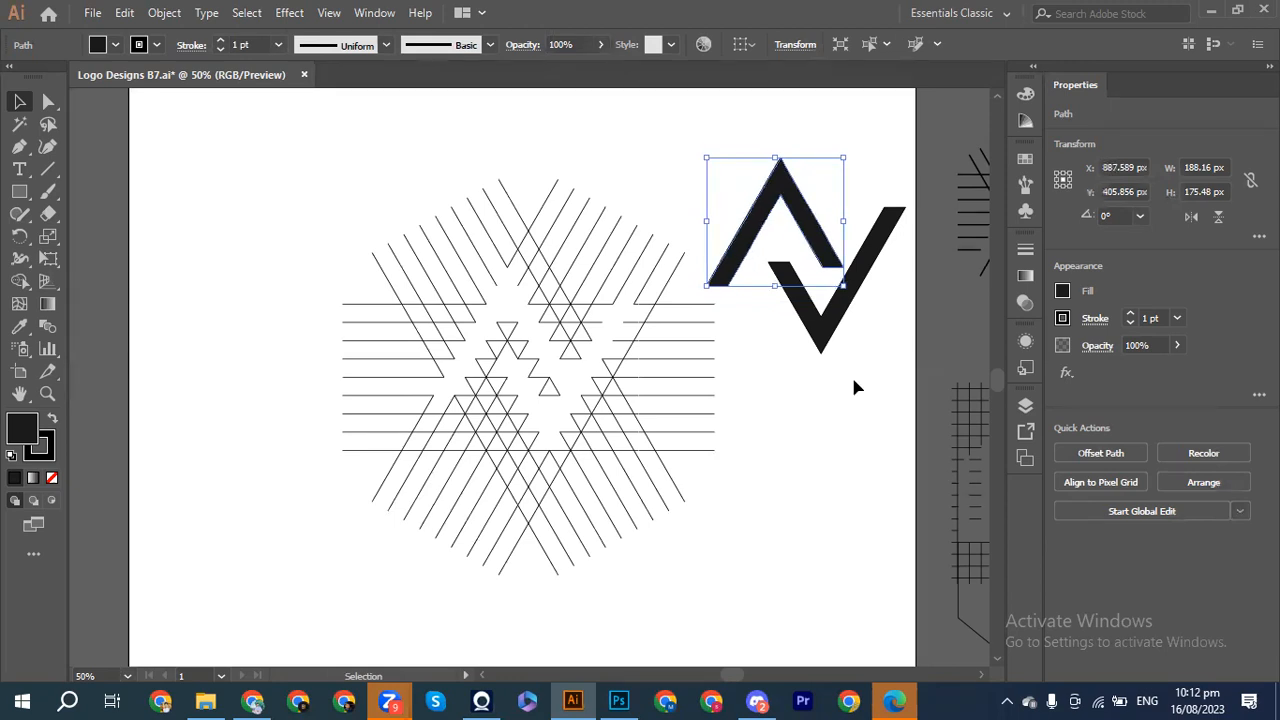
pyautogui.click(855, 415)
pyautogui.moveTo(364, 189); pyautogui.dragTo(633, 528)
# Step: Delete the leftover grid lines and move the A-V logo toward the artboard centre
pyautogui.press('Delete')
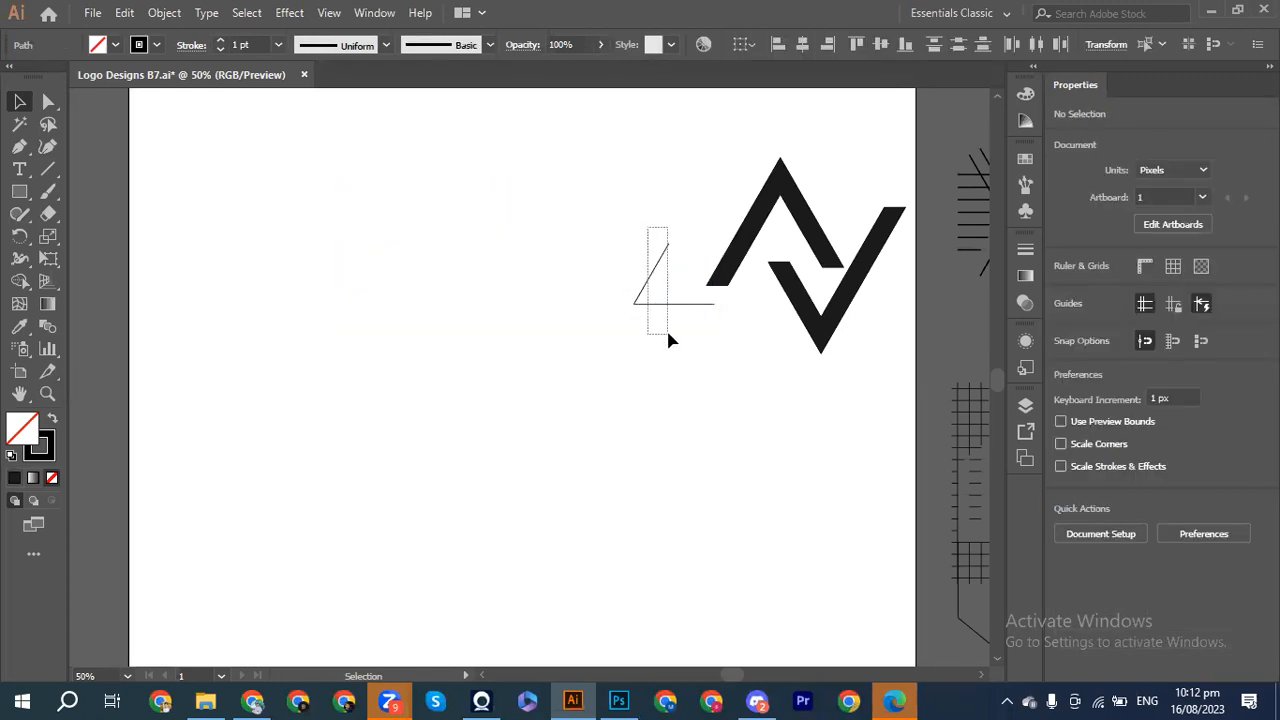
pyautogui.moveTo(672, 210); pyautogui.dragTo(866, 351)
pyautogui.hotkey('shift', 'Left')
pyautogui.hotkey('shift', 'Left')
pyautogui.hotkey('shift', 'Left')
pyautogui.hotkey('shift', 'Left')
pyautogui.hotkey('shift', 'Left')
pyautogui.hotkey('shift', 'Left')
pyautogui.hotkey('shift', 'Left')
pyautogui.hotkey('shift', 'Left')
pyautogui.hotkey('shift', 'Left')
pyautogui.hotkey('shift', 'Left')
pyautogui.hotkey('shift', 'Left')
pyautogui.hotkey('shift', 'Left')
pyautogui.hotkey('shift', 'Left')
pyautogui.hotkey('shift', 'Left')
pyautogui.hotkey('shift', 'Left')
pyautogui.hotkey('shift', 'Left')
pyautogui.hotkey('shift', 'Left')
pyautogui.hotkey('shift', 'Left')
pyautogui.hotkey('shift', 'Left')
pyautogui.hotkey('shift', 'Left')
pyautogui.hotkey('shift', 'Left')
pyautogui.hotkey('shift', 'Left')
pyautogui.hotkey('shift', 'Left')
pyautogui.hotkey('shift', 'Left')
pyautogui.hotkey('shift', 'Left')
pyautogui.hotkey('shift', 'Left')
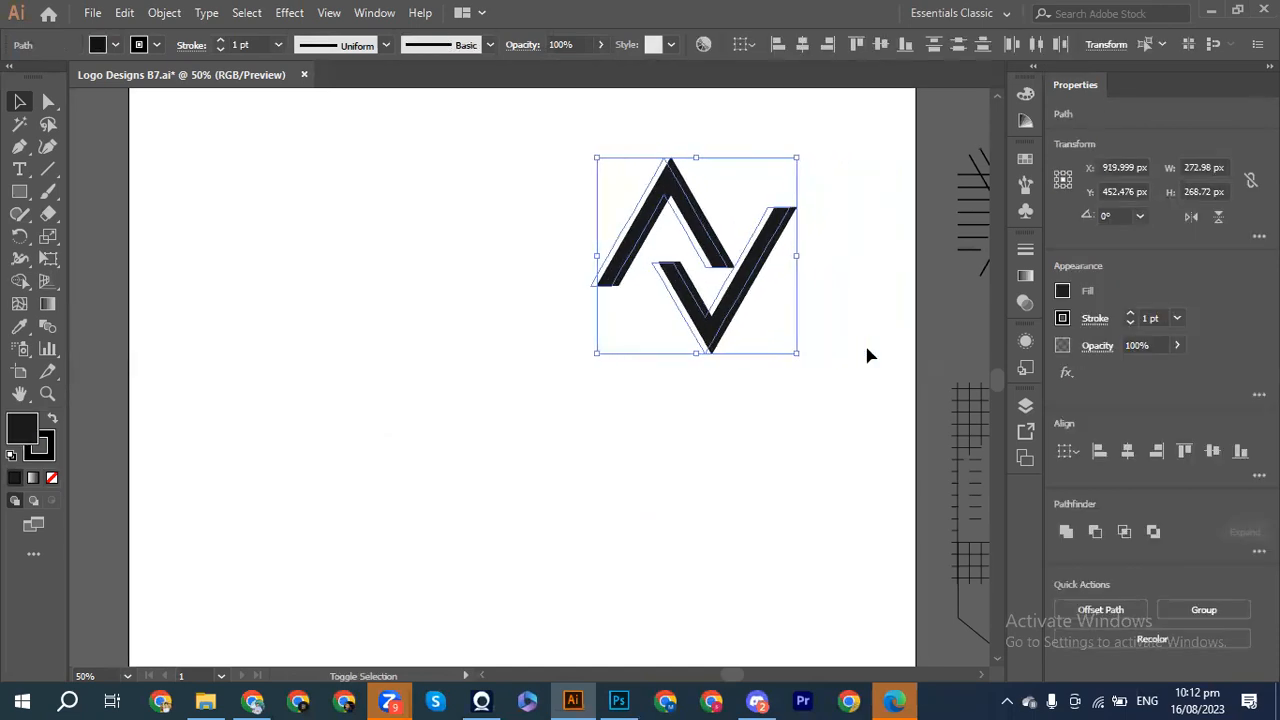
pyautogui.hotkey('shift', 'Right')
pyautogui.hotkey('shift', 'Right')
pyautogui.hotkey('shift', 'Right')
pyautogui.hotkey('shift', 'Right')
pyautogui.hotkey('shift', 'Right')
pyautogui.hotkey('shift', 'Right')
pyautogui.hotkey('shift', 'Right')
pyautogui.hotkey('shift', 'Right')
pyautogui.hotkey('shift', 'Right')
pyautogui.hotkey('shift', 'Right')
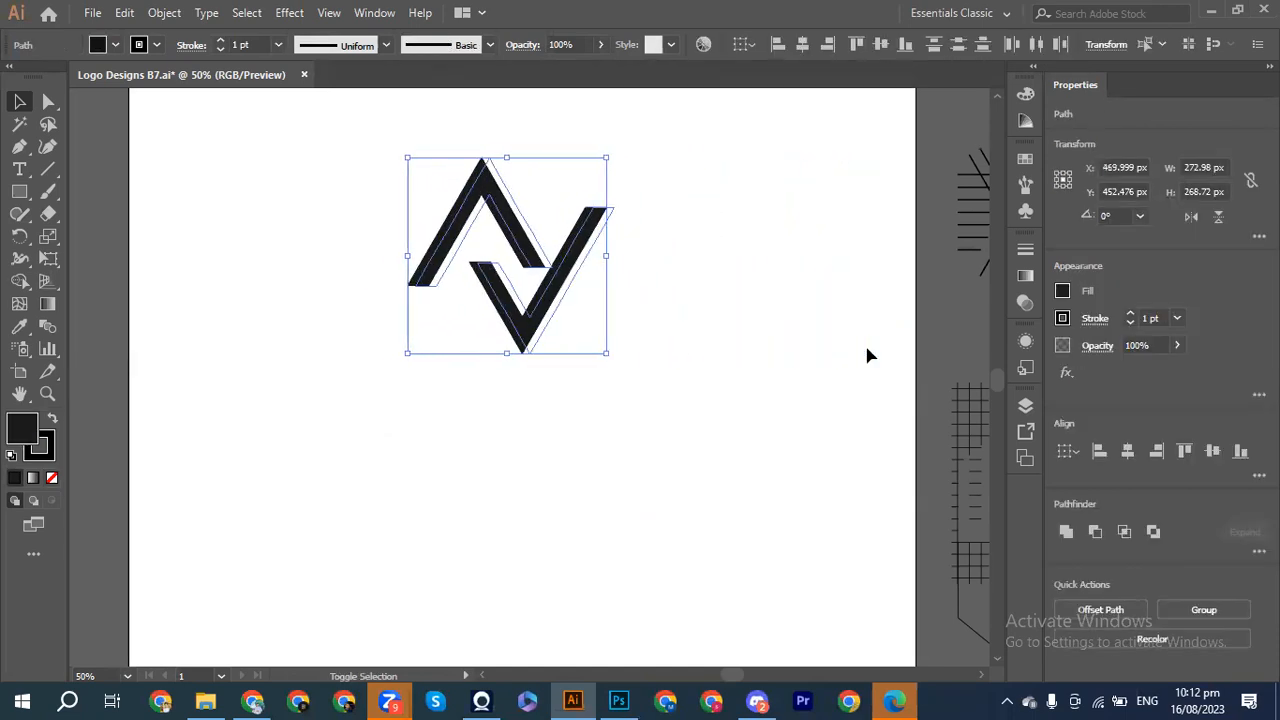
pyautogui.hotkey('shift', 'Down')
pyautogui.hotkey('shift', 'Down')
pyautogui.hotkey('shift', 'Down')
pyautogui.hotkey('shift', 'Down')
pyautogui.hotkey('shift', 'Down')
pyautogui.hotkey('shift', 'Down')
pyautogui.hotkey('shift', 'Down')
pyautogui.hotkey('shift', 'Down')
pyautogui.hotkey('shift', 'Down')
pyautogui.hotkey('shift', 'Down')
pyautogui.hotkey('shift', 'Down')
pyautogui.hotkey('shift', 'Down')
pyautogui.hotkey('shift', 'Down')
pyautogui.hotkey('shift', 'Down')
pyautogui.hotkey('shift', 'Down')
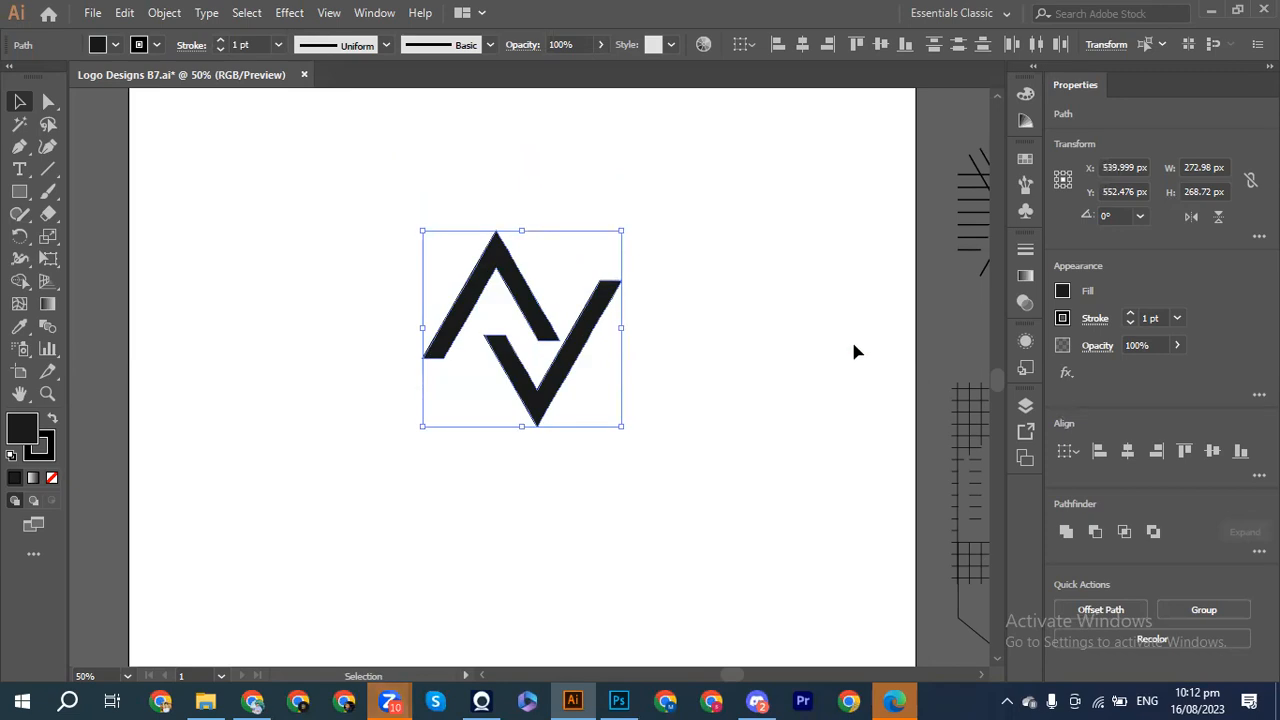
# Step: Select only the A piece to change its fill
pyautogui.click(852, 345)
pyautogui.click(497, 275)
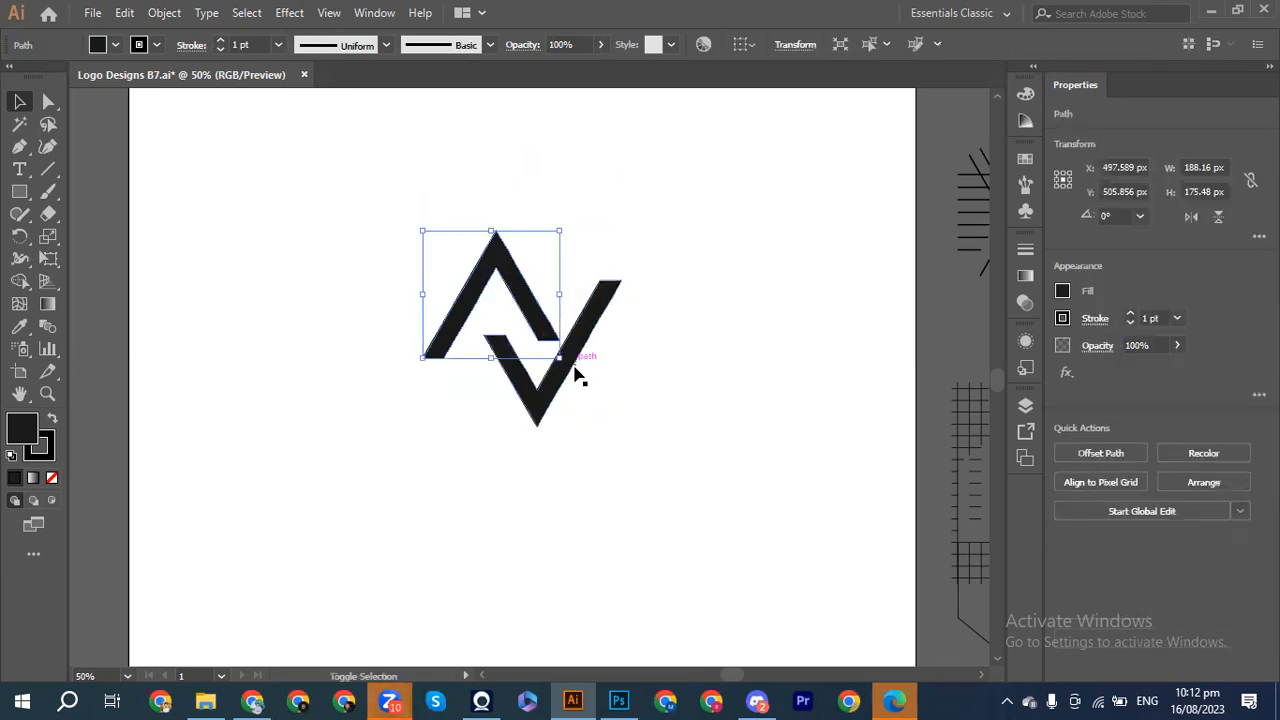
pyautogui.click(1062, 292)
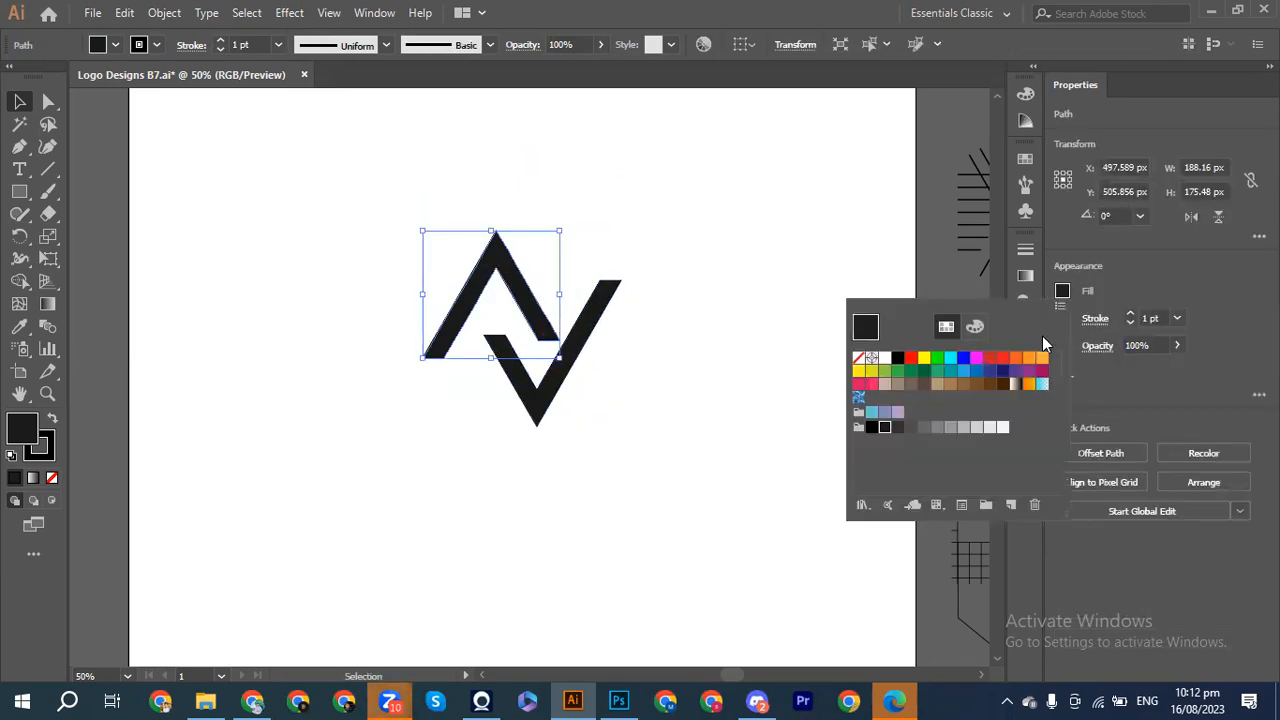
# Step: Try tan, beige and brown fills on the A, settling on bright green
pyautogui.click(938, 386)
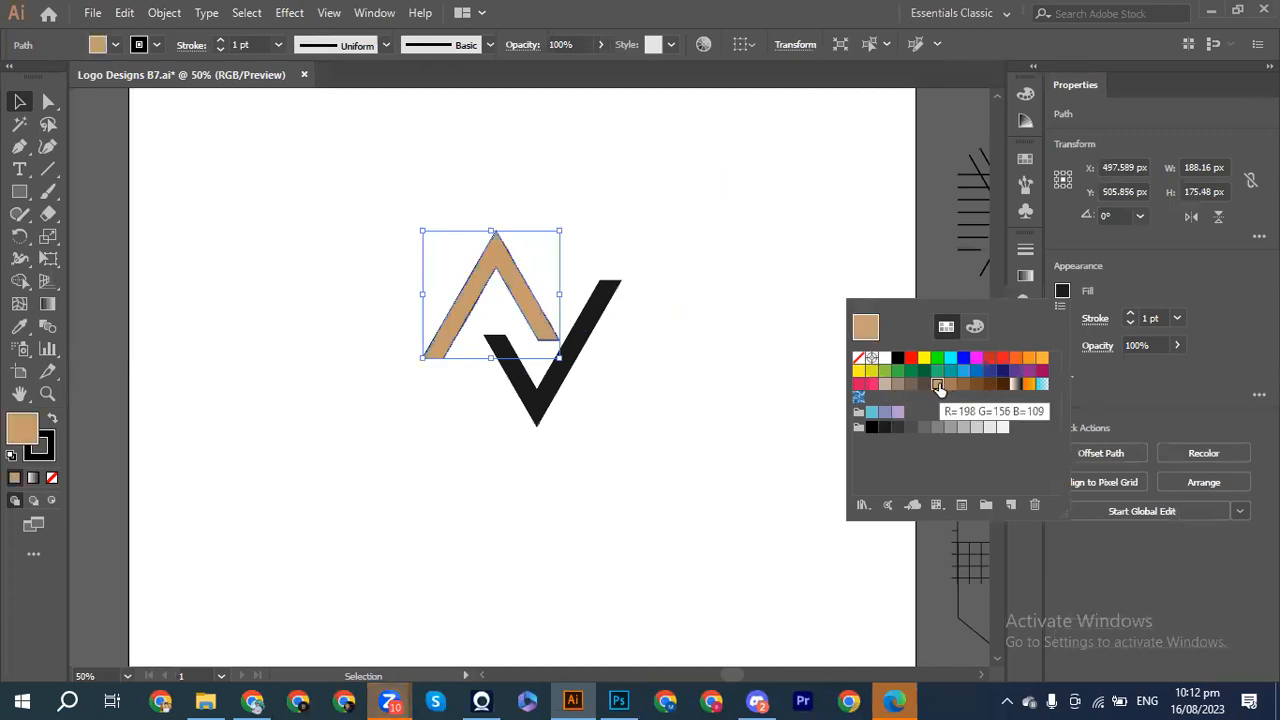
pyautogui.click(886, 385)
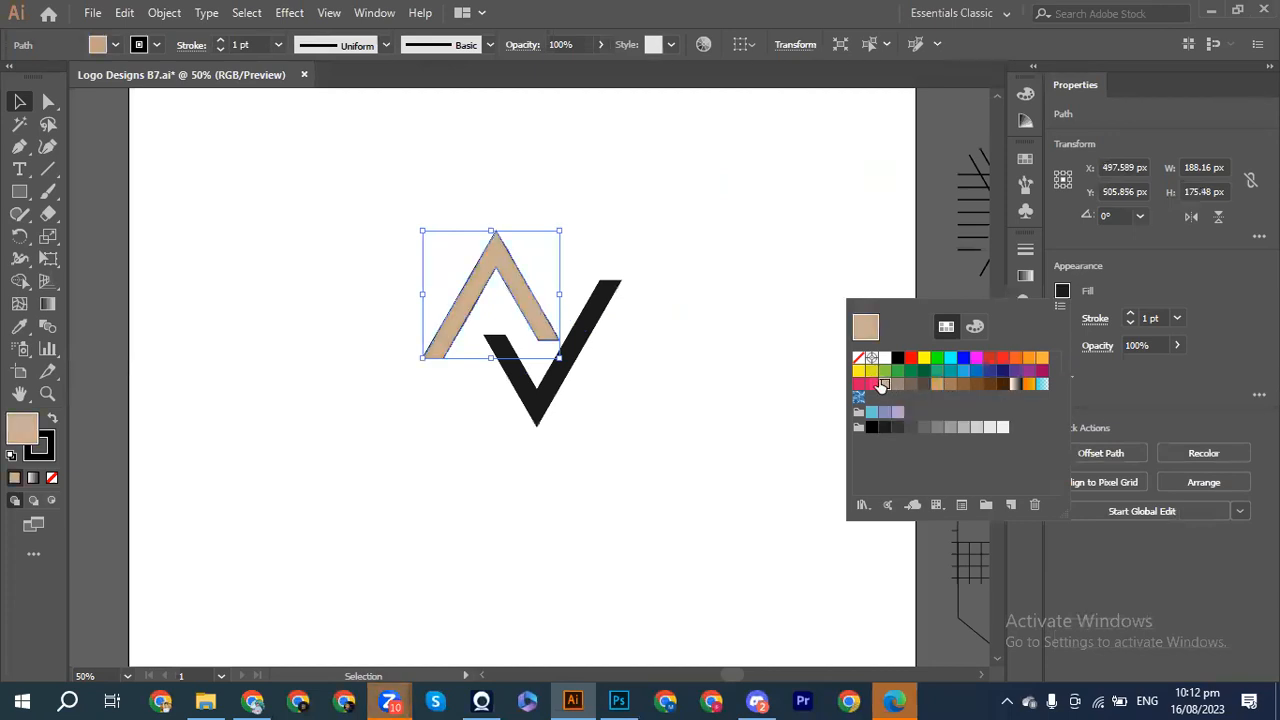
pyautogui.click(989, 385)
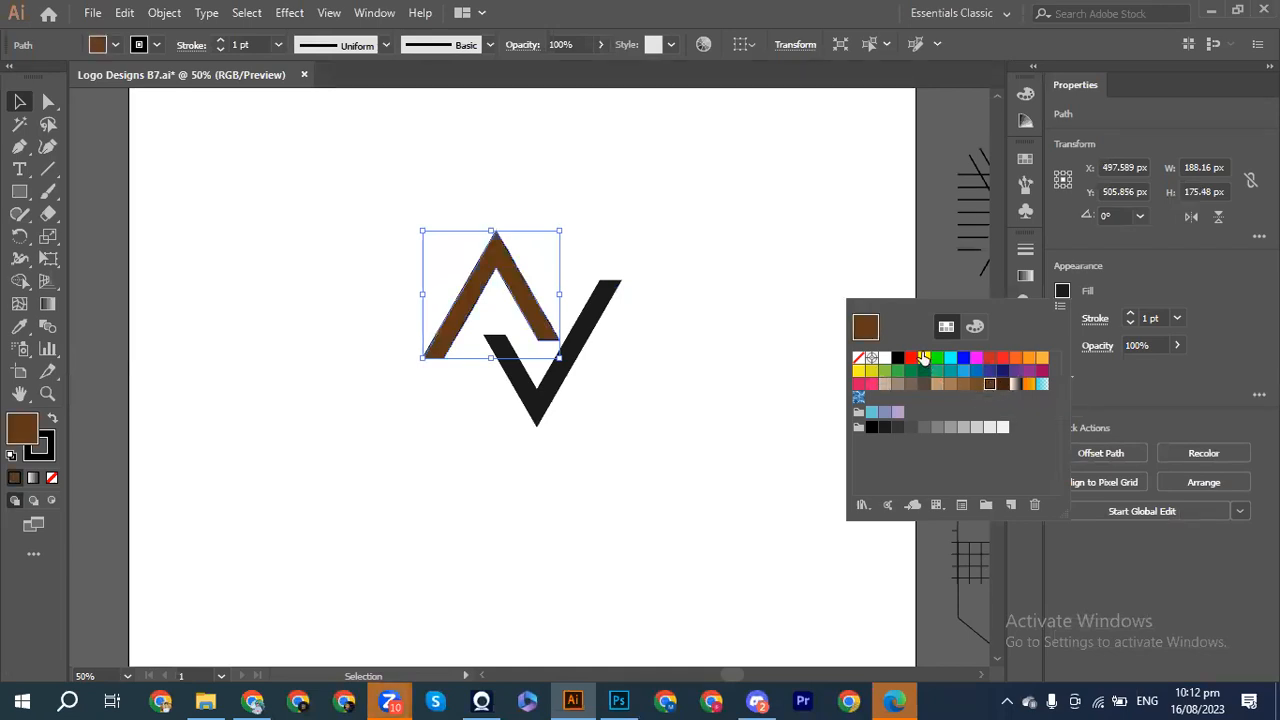
pyautogui.click(937, 358)
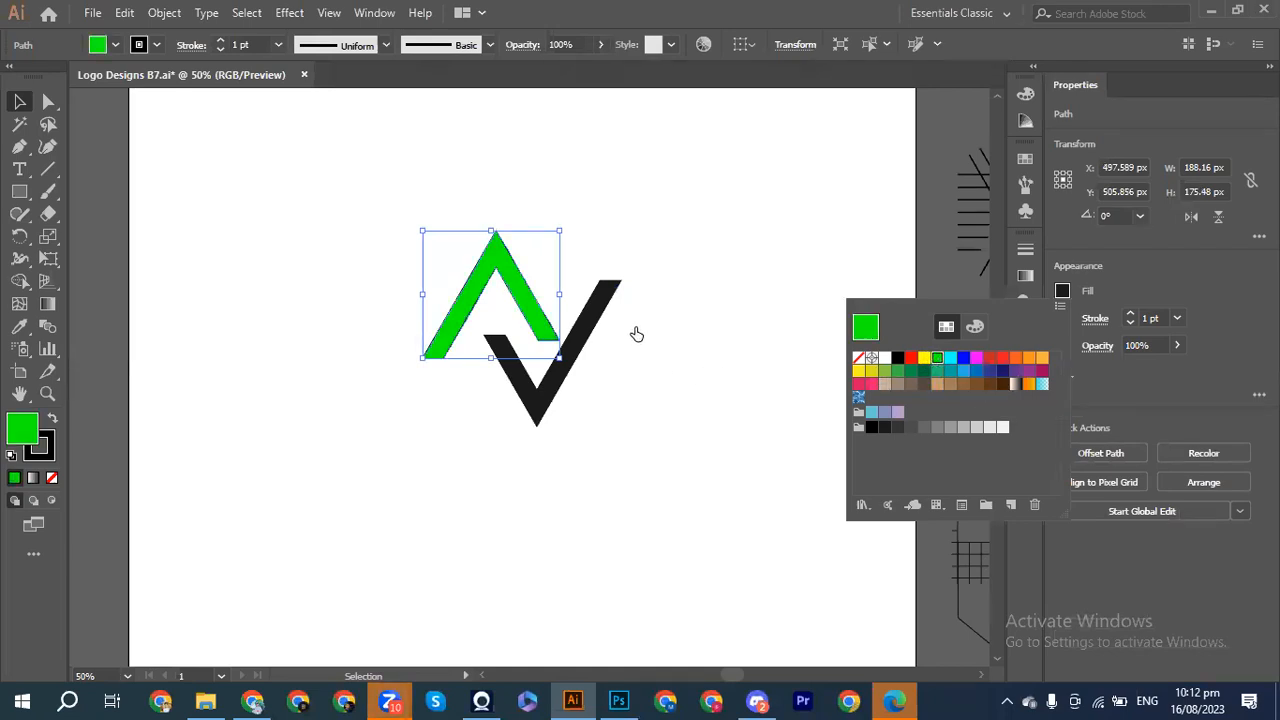
pyautogui.click(595, 318)
# Step: Try several fills on the V piece, ending with teal
pyautogui.doubleClick(599, 320)
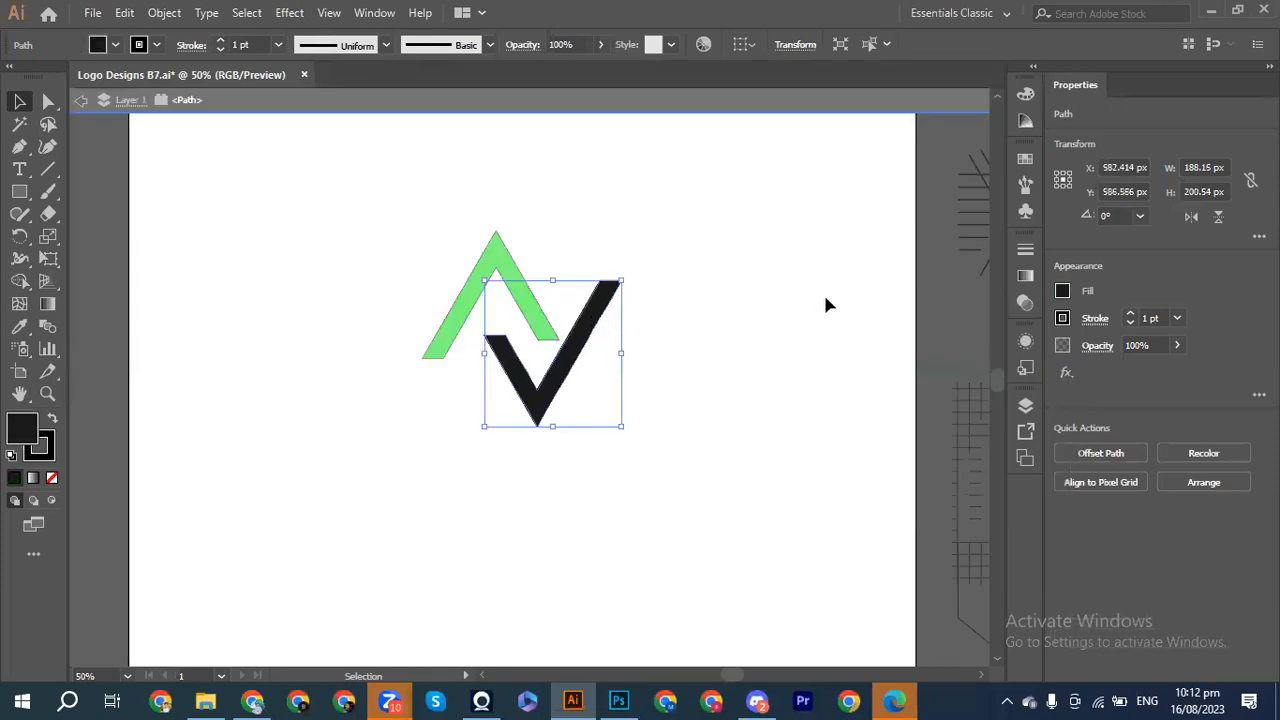
pyautogui.click(1064, 292)
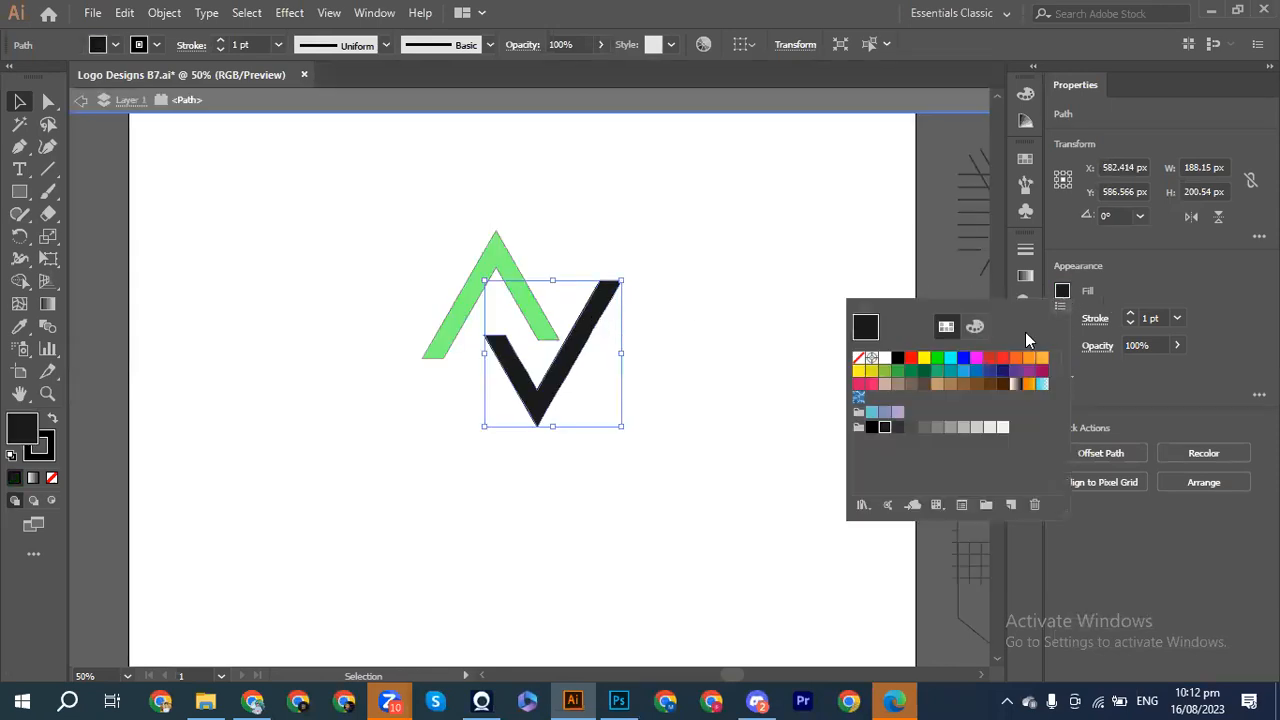
pyautogui.click(950, 358)
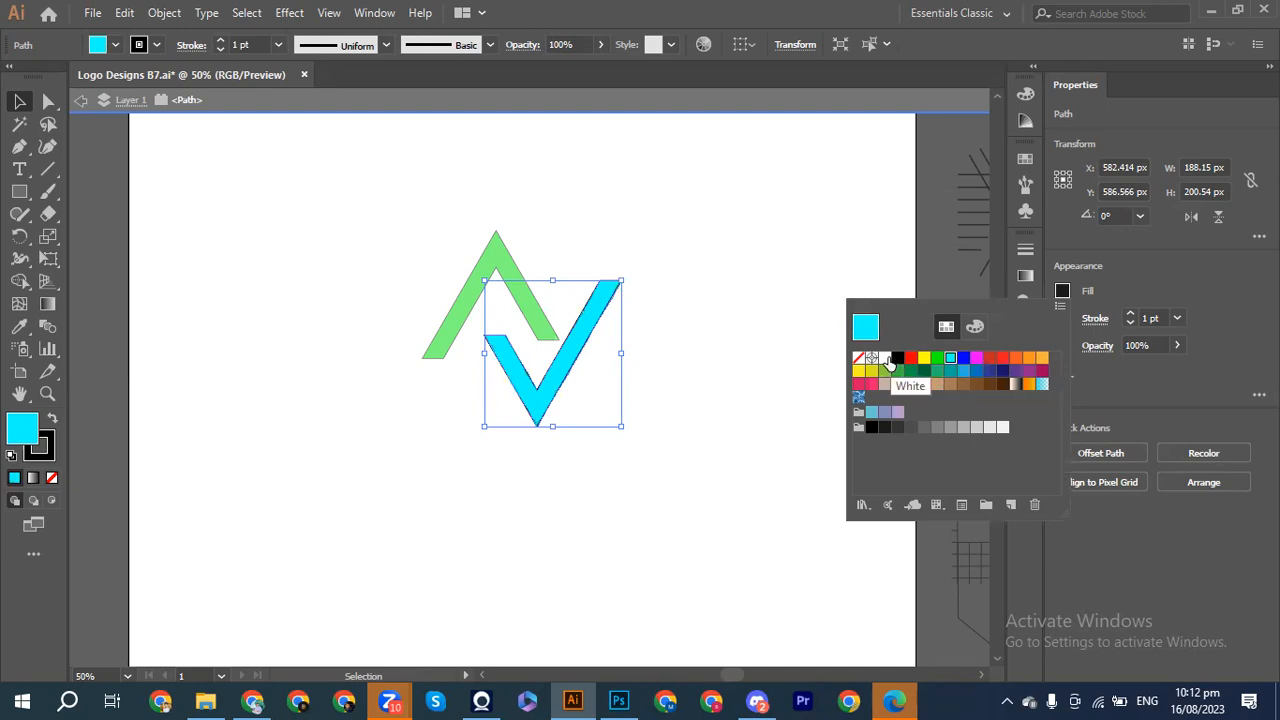
pyautogui.click(886, 358)
pyautogui.click(1001, 429)
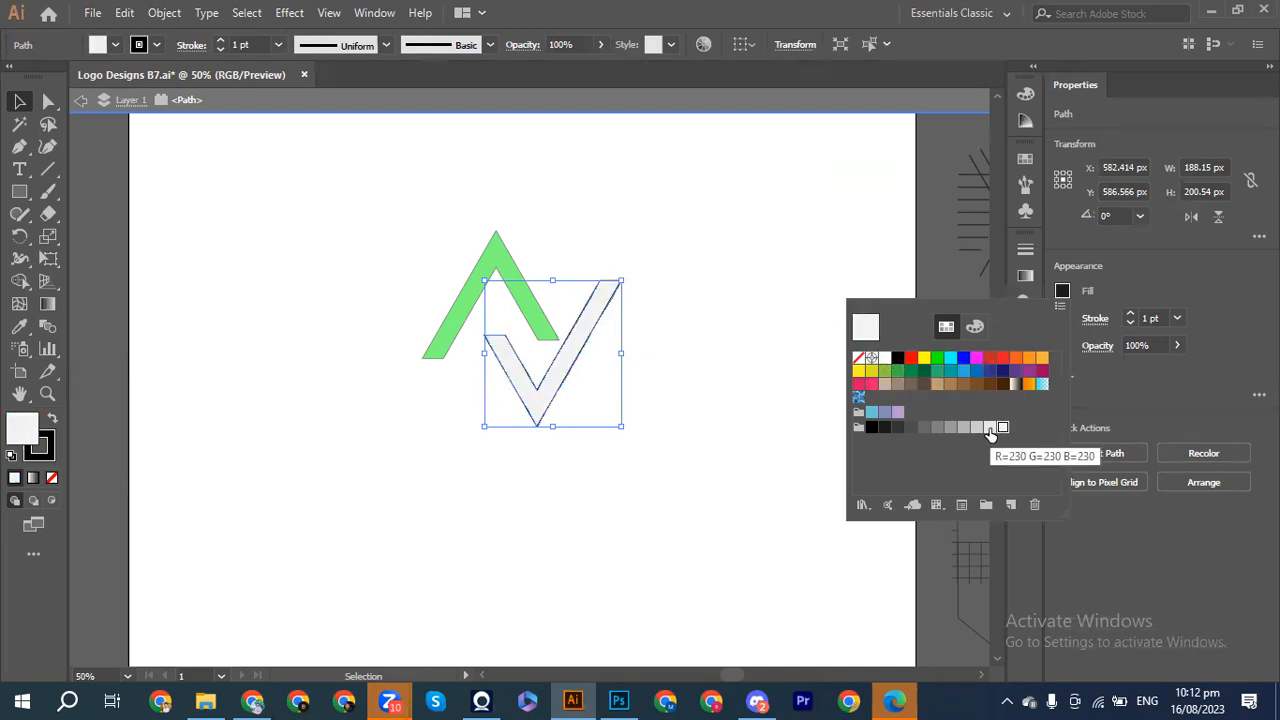
pyautogui.click(990, 430)
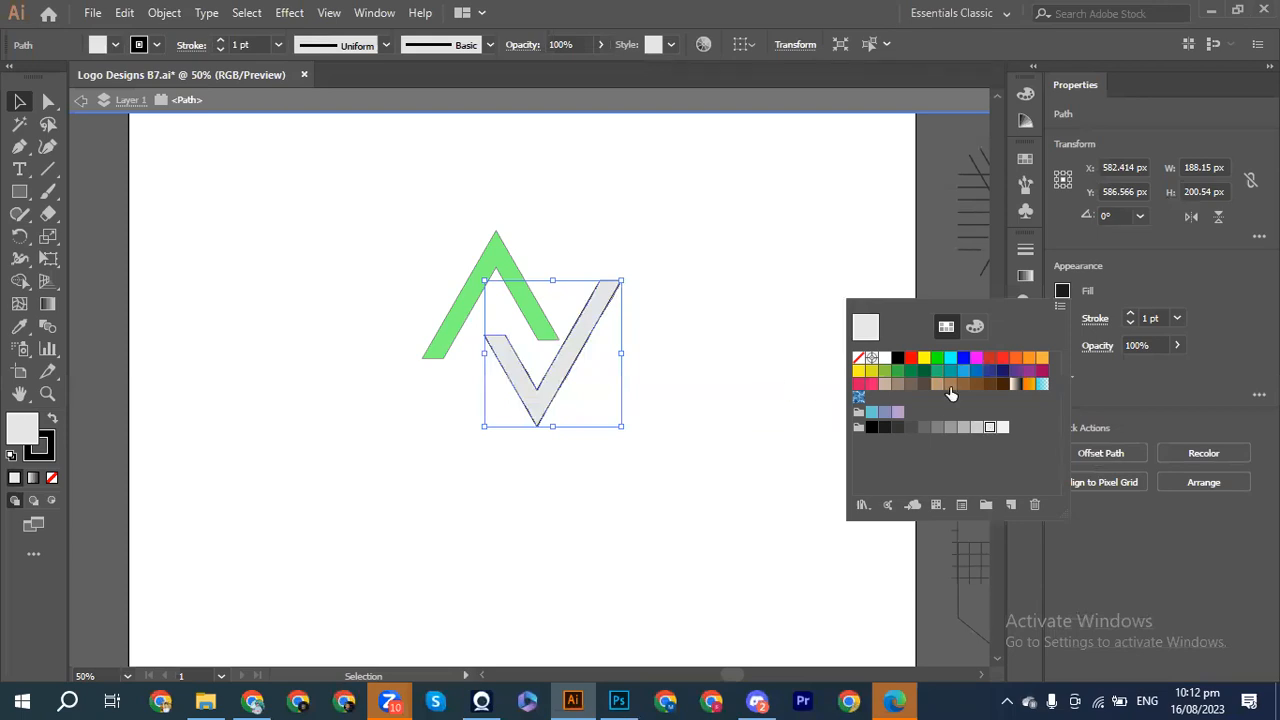
pyautogui.click(977, 372)
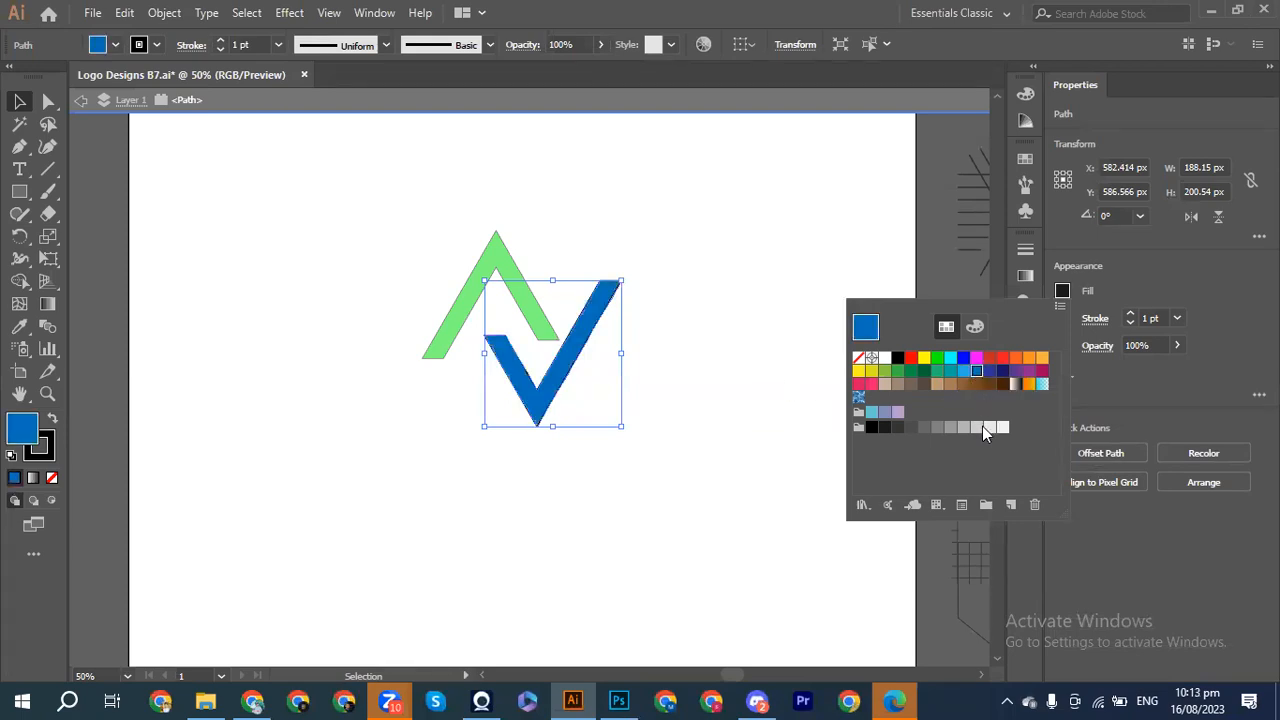
pyautogui.click(950, 371)
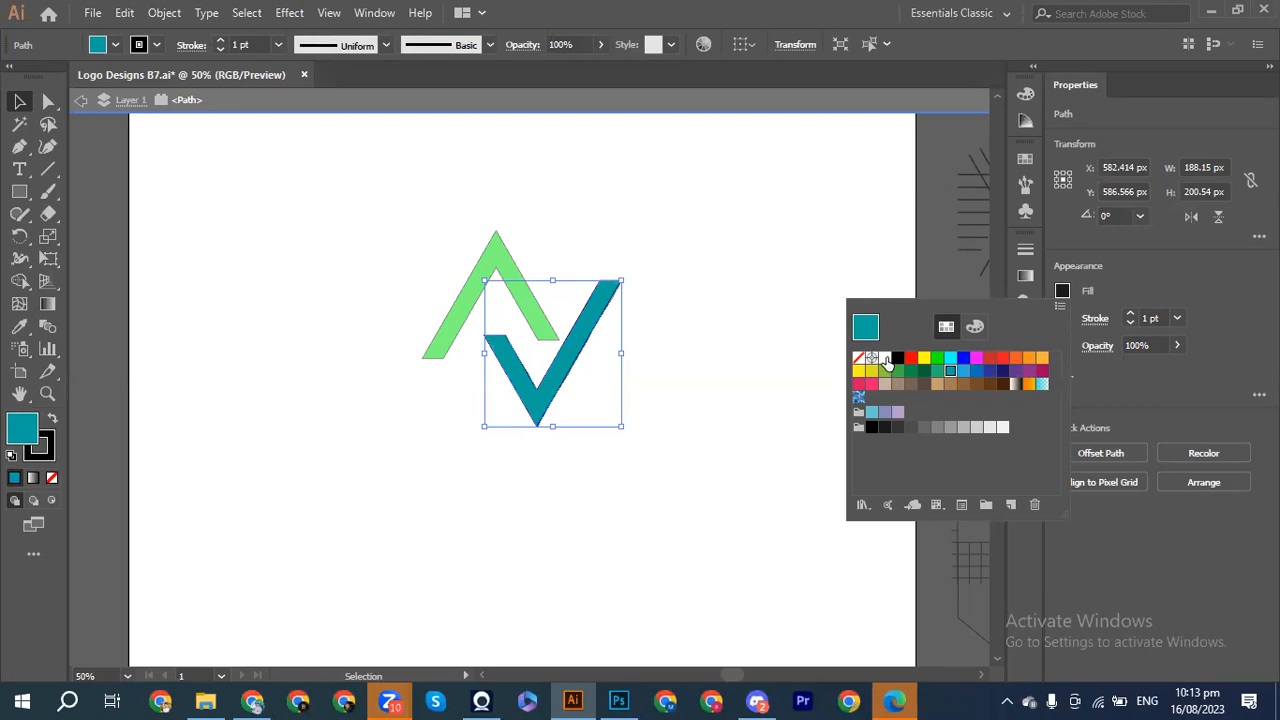
pyautogui.click(786, 414)
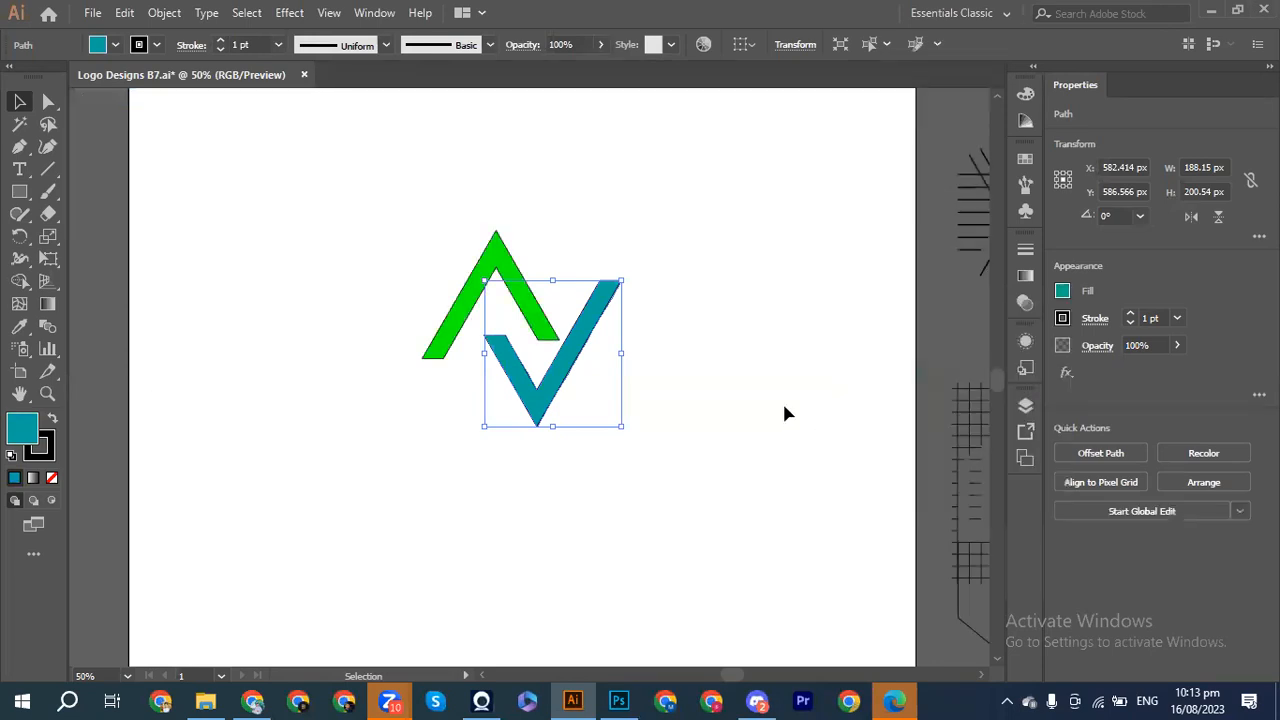
pyautogui.click(784, 413)
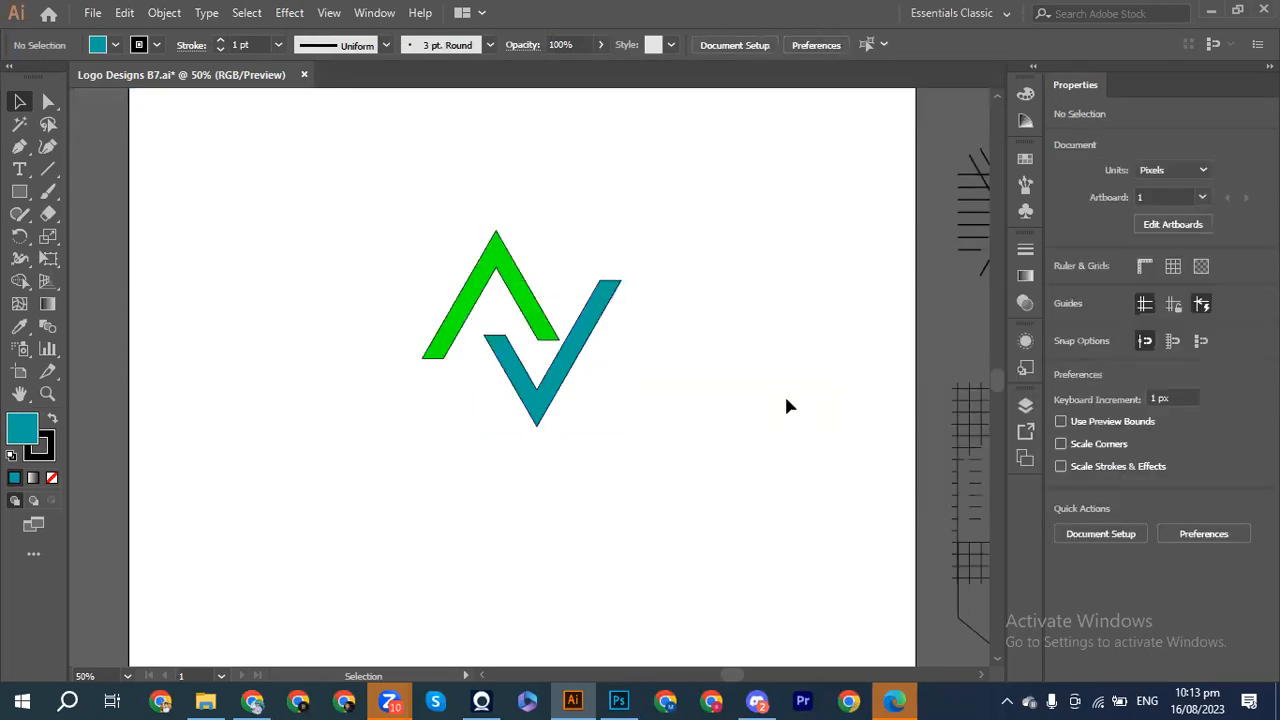
# Step: Remove the stroke from both logo shapes
pyautogui.moveTo(422, 236); pyautogui.dragTo(645, 401)
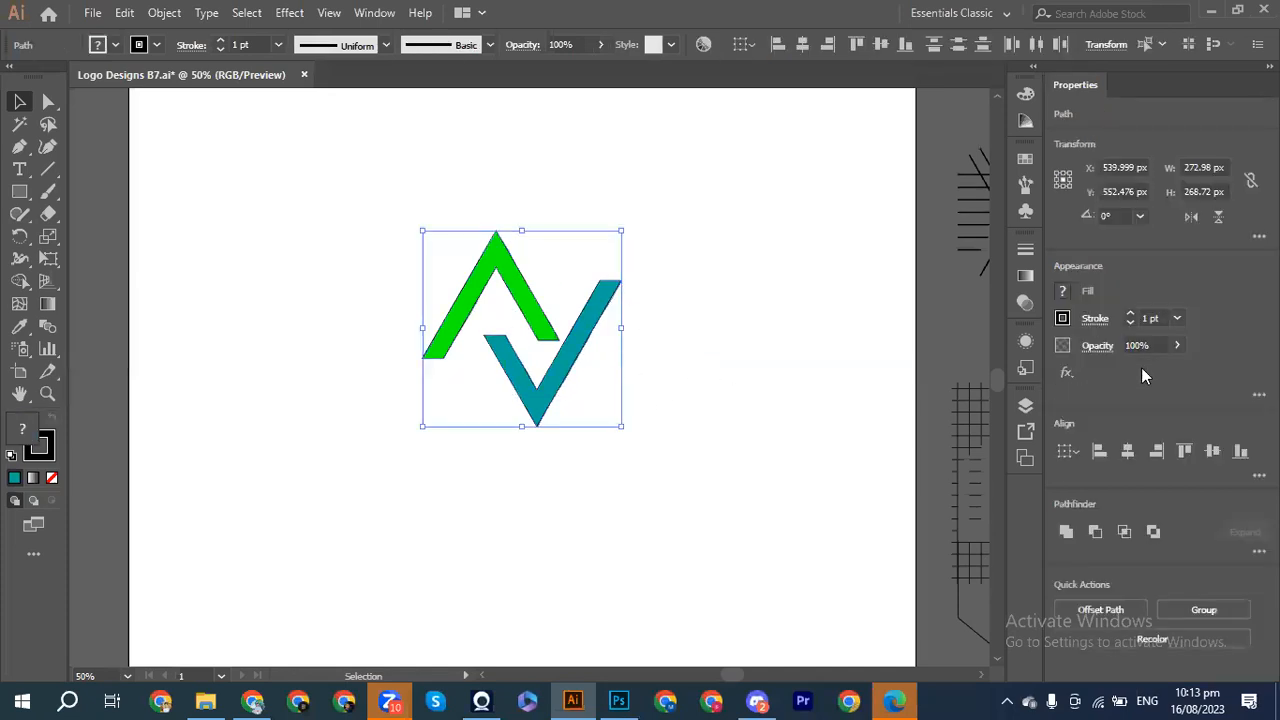
pyautogui.click(1064, 318)
pyautogui.click(858, 389)
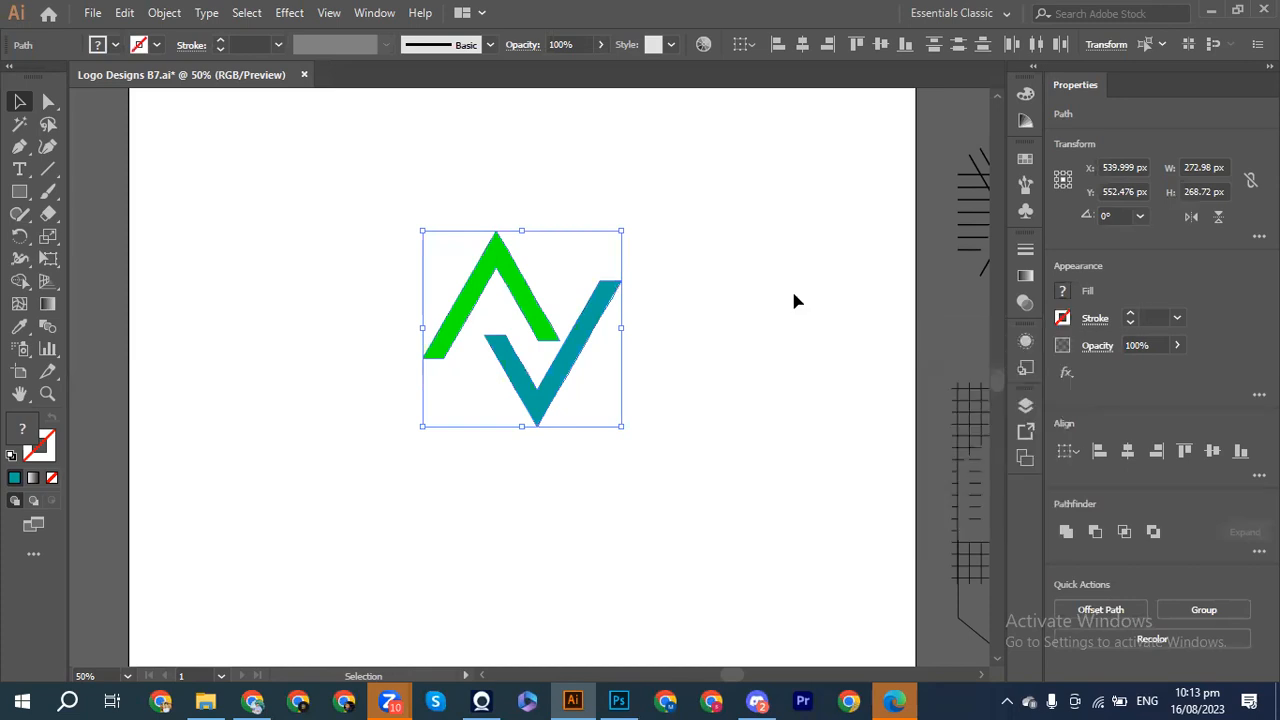
pyautogui.click(598, 325)
# Step: Change the V piece's fill from teal to white
pyautogui.click(578, 345)
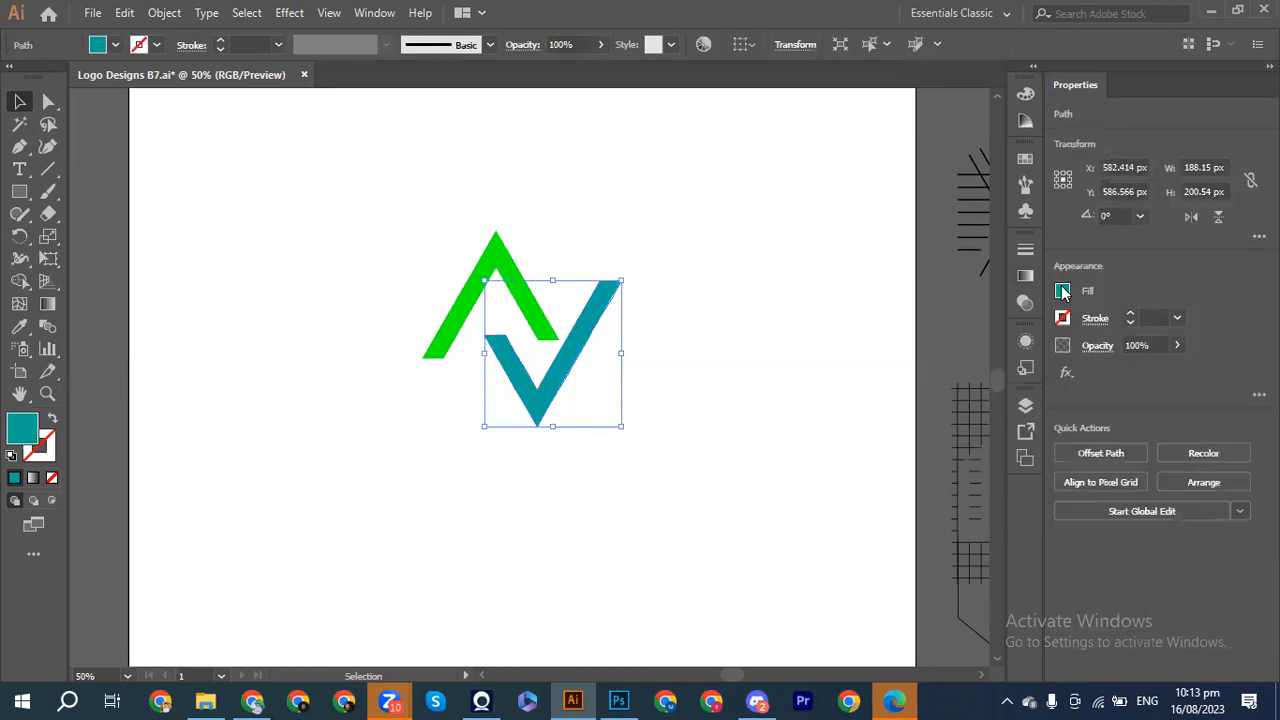
pyautogui.click(1062, 291)
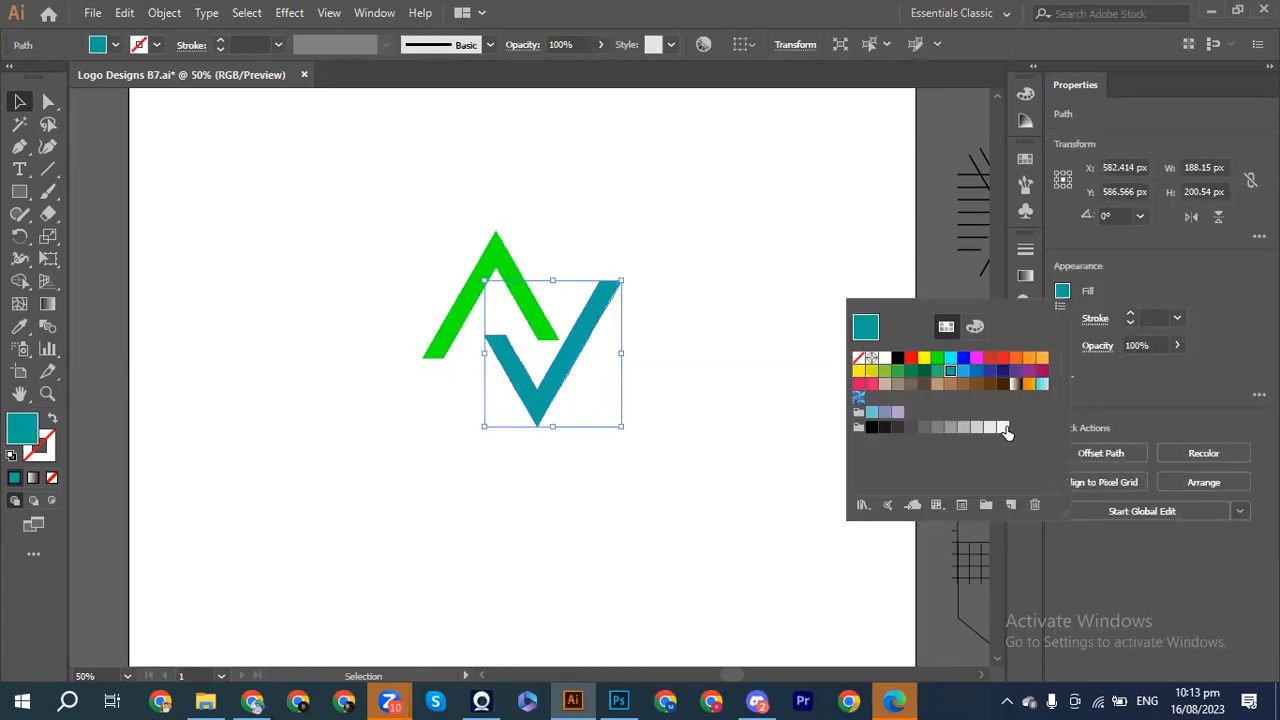
pyautogui.click(1006, 430)
pyautogui.click(717, 414)
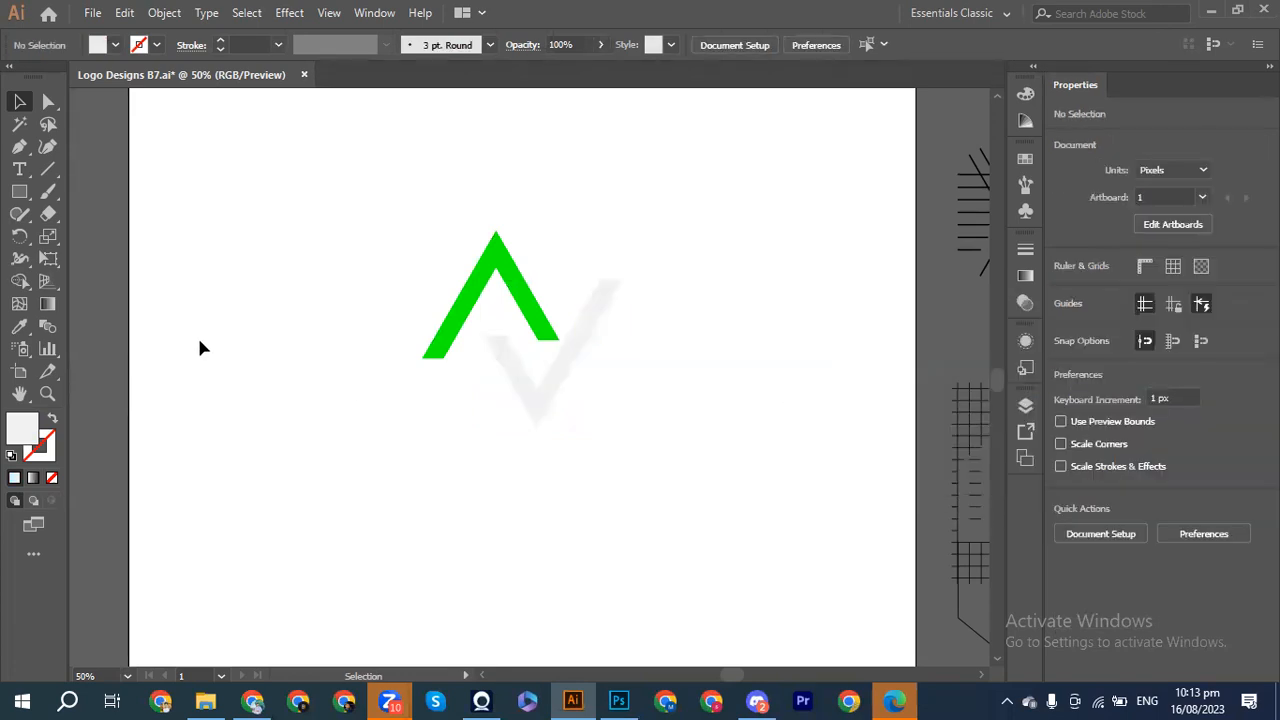
pyautogui.click(19, 191)
# Step: Draw a dark grey rectangle across the artboard and send it behind the logo
pyautogui.moveTo(158, 237); pyautogui.dragTo(918, 609)
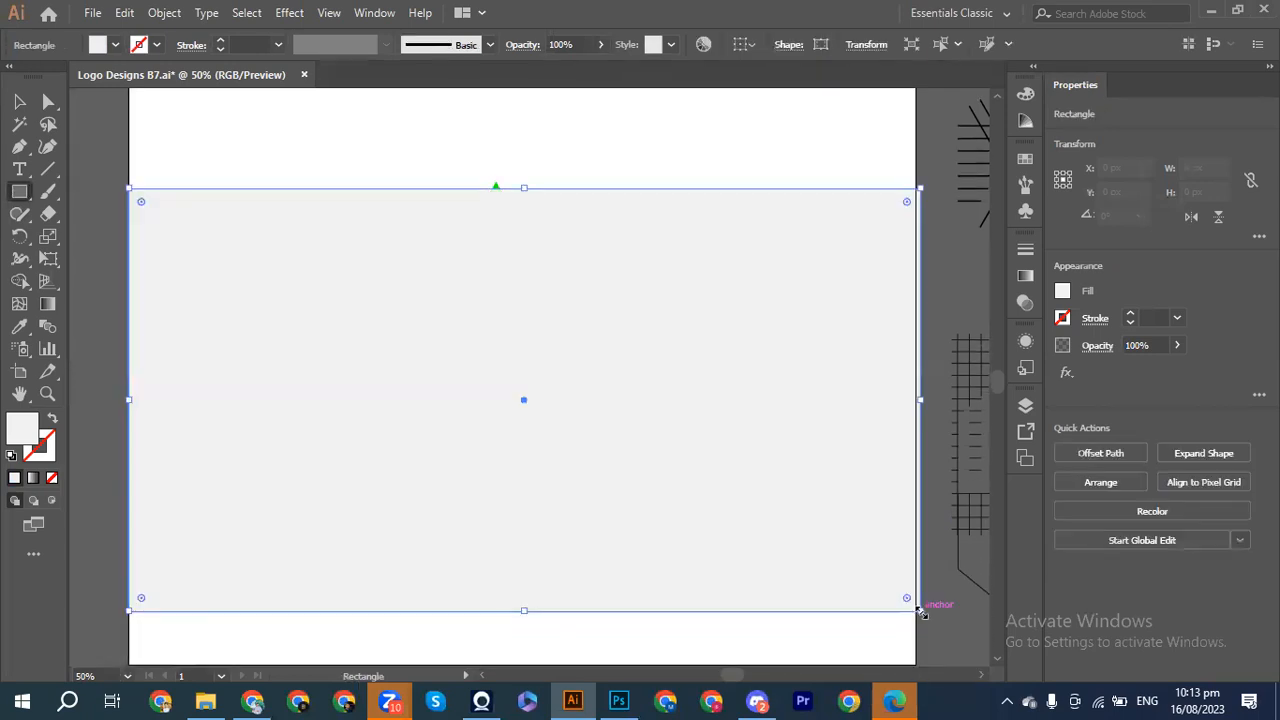
pyautogui.click(1062, 291)
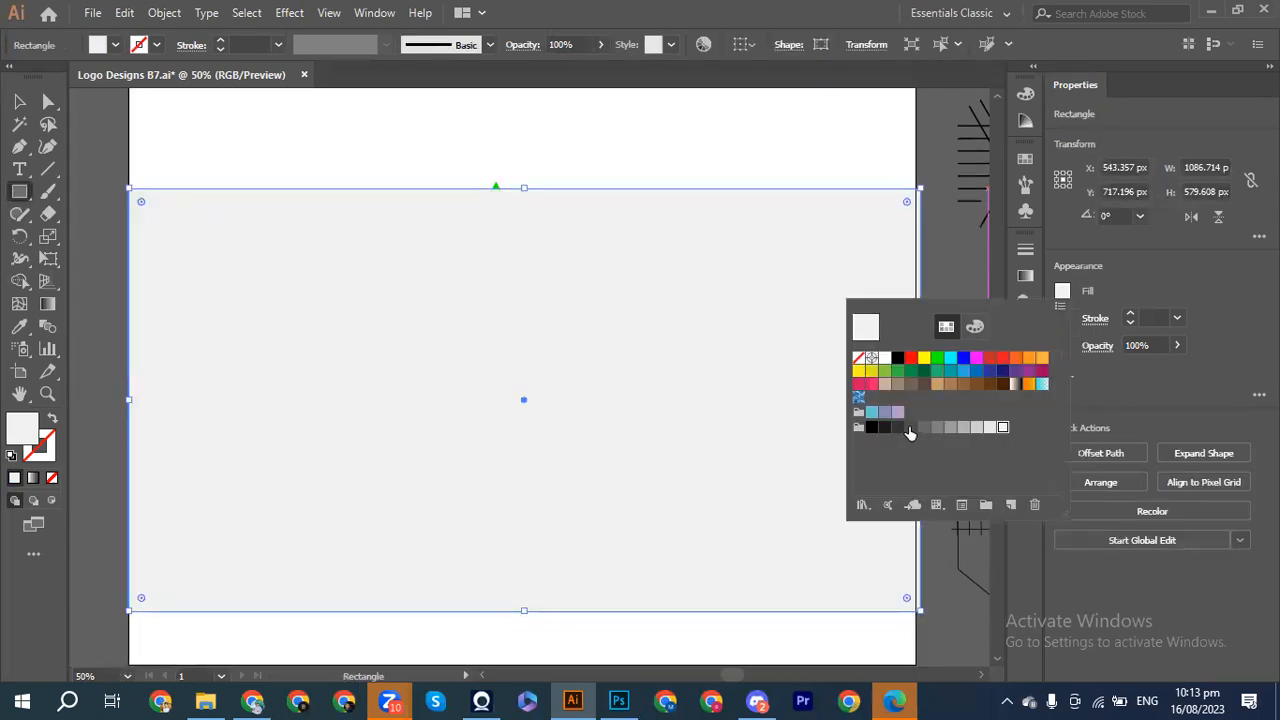
pyautogui.click(897, 427)
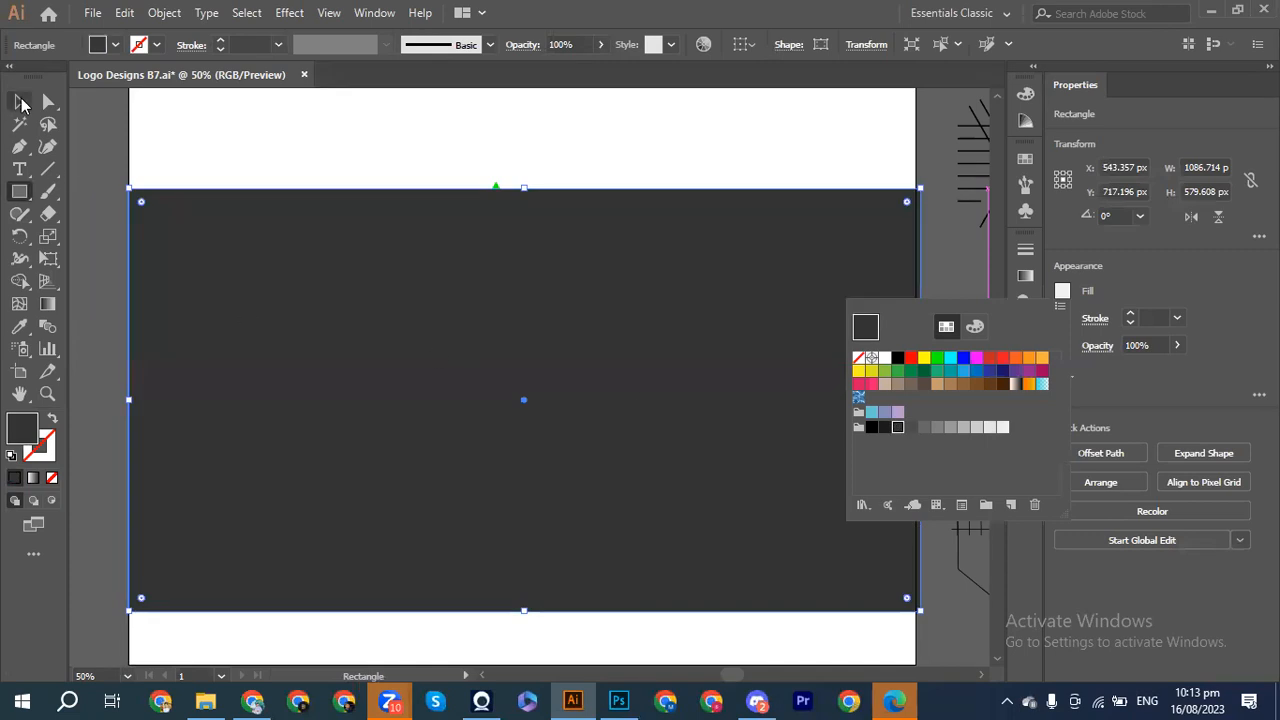
pyautogui.press('Escape')
pyautogui.hotkey('ctrl', 'shift', '[')
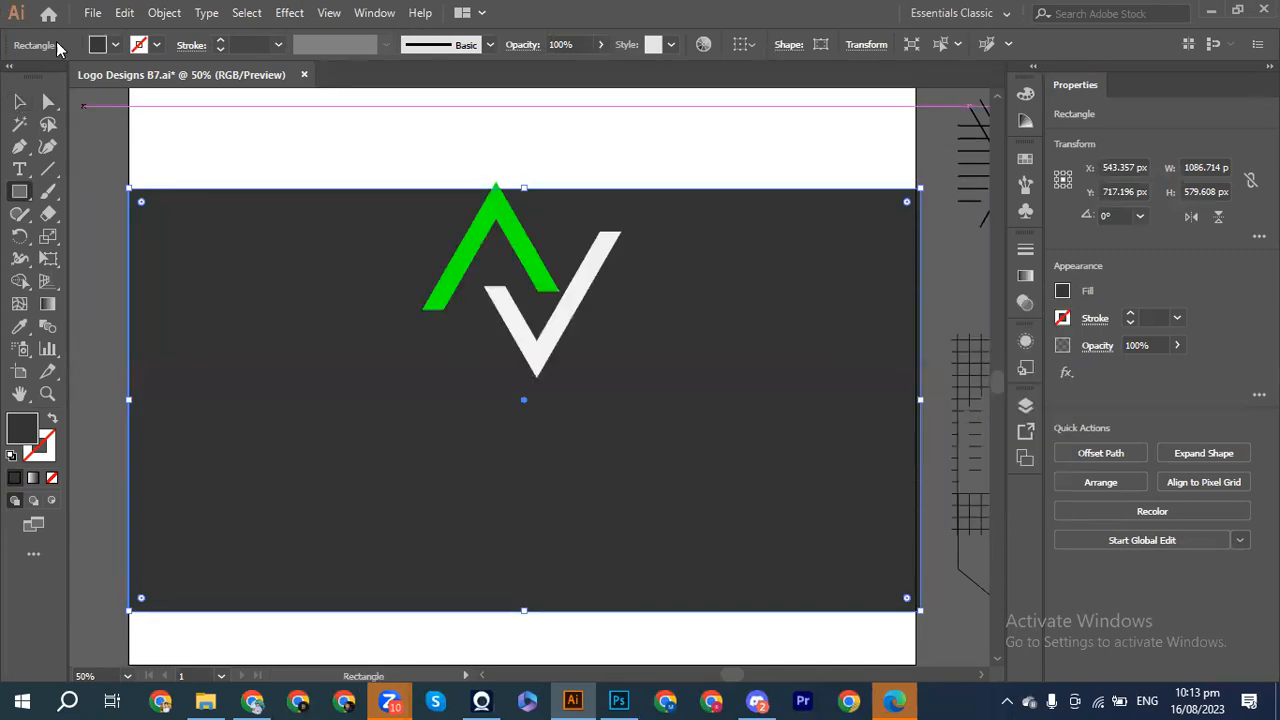
# Step: Lock the dark background rectangle with Ctrl+2
pyautogui.click(20, 104)
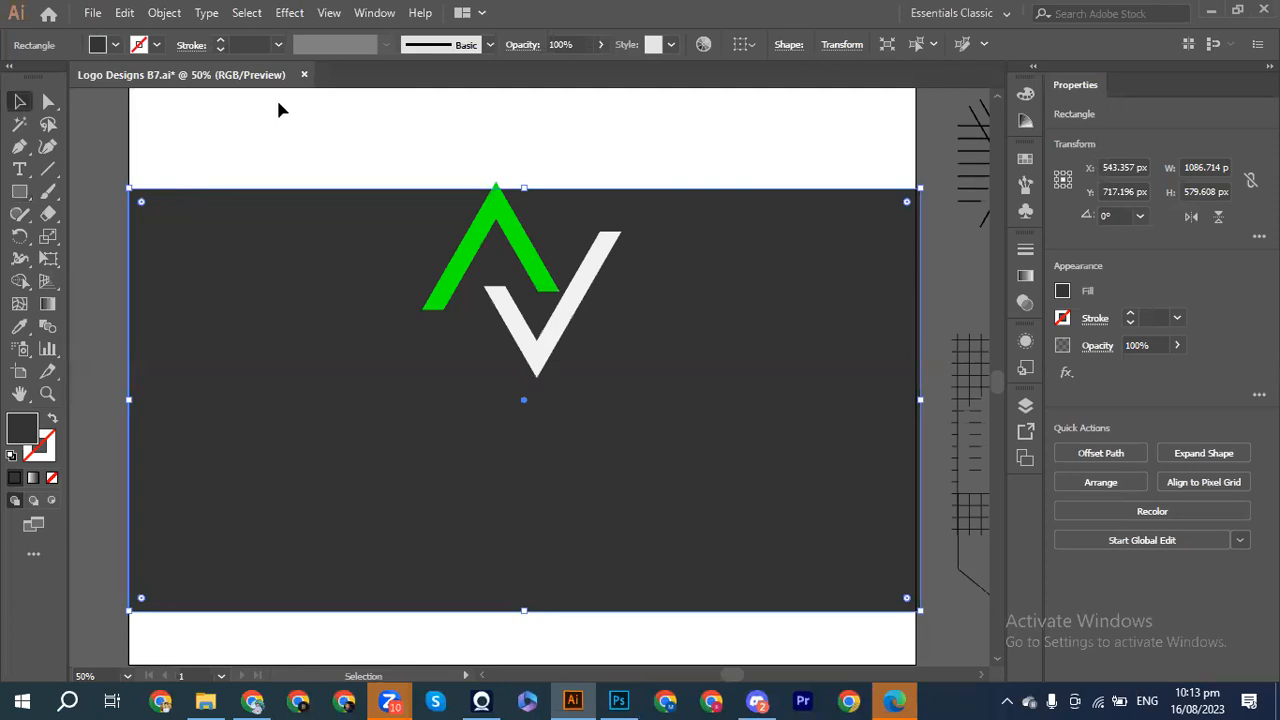
pyautogui.click(278, 102)
pyautogui.click(428, 310)
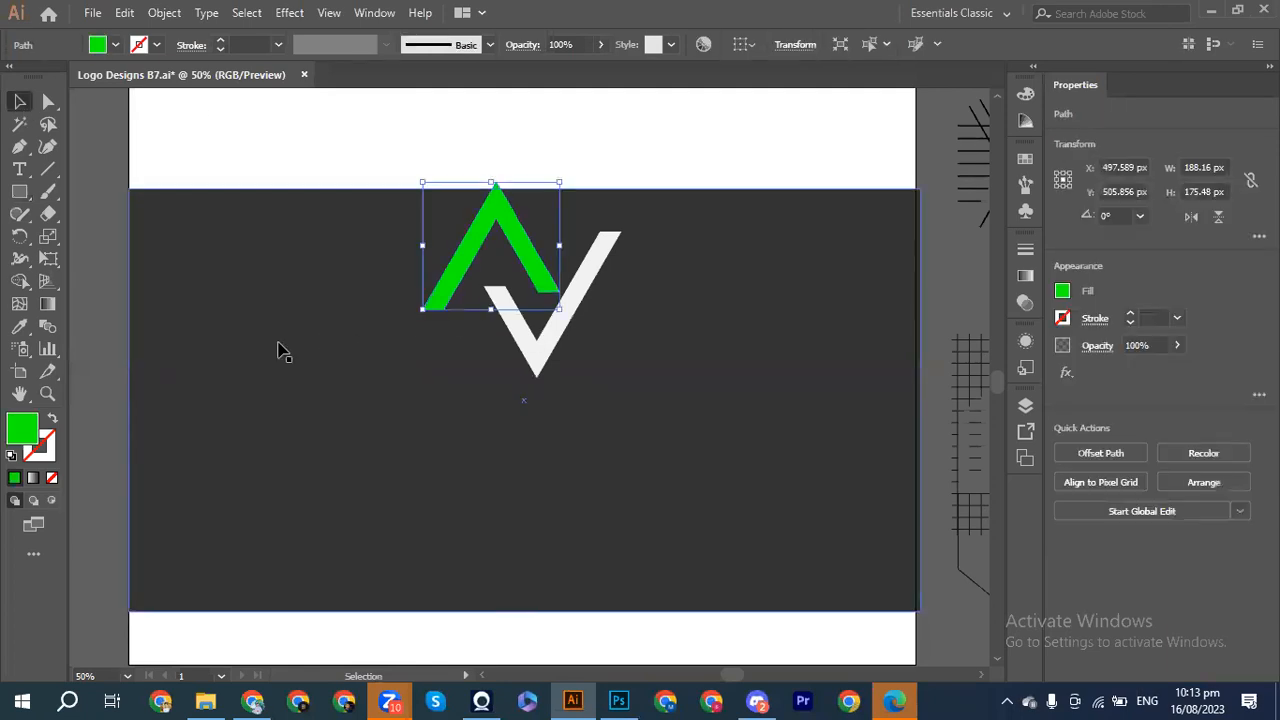
pyautogui.click(279, 344)
pyautogui.hotkey('ctrl', '2')
# Step: Nudge the green and white logo left and down
pyautogui.moveTo(408, 263); pyautogui.dragTo(652, 362)
pyautogui.hotkey('shift', 'Left')
pyautogui.hotkey('shift', 'Down')
pyautogui.hotkey('shift', 'Down')
pyautogui.hotkey('shift', 'Down')
pyautogui.hotkey('shift', 'Down')
pyautogui.click(651, 371)
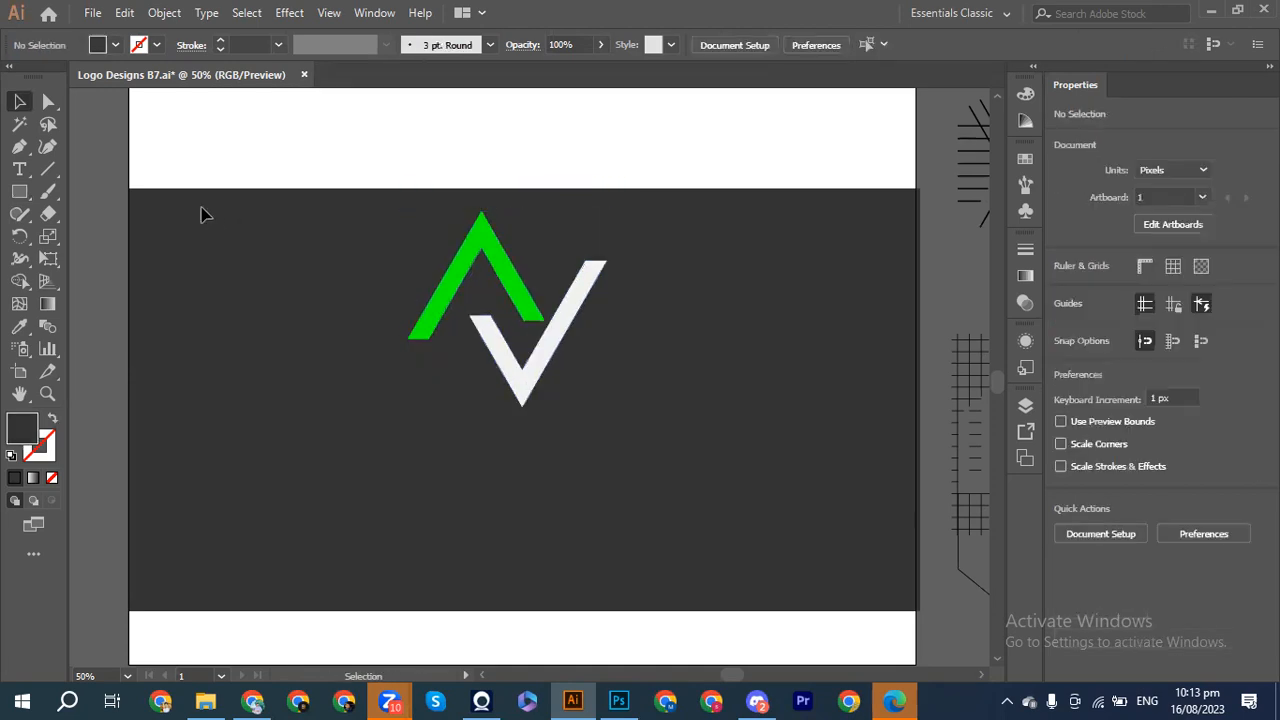
# Step: Ungroup the SA logo on the upper artboard and drag its name text onto the green logo
pyautogui.click(19, 172)
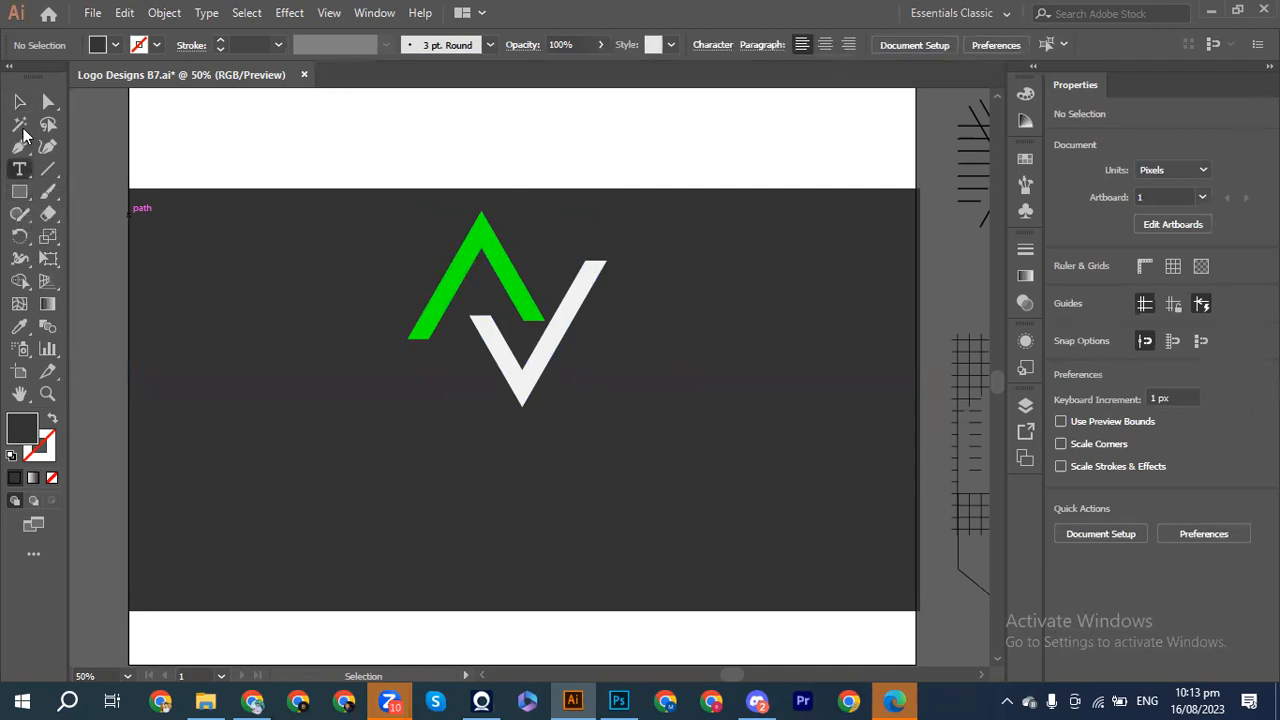
pyautogui.click(16, 104)
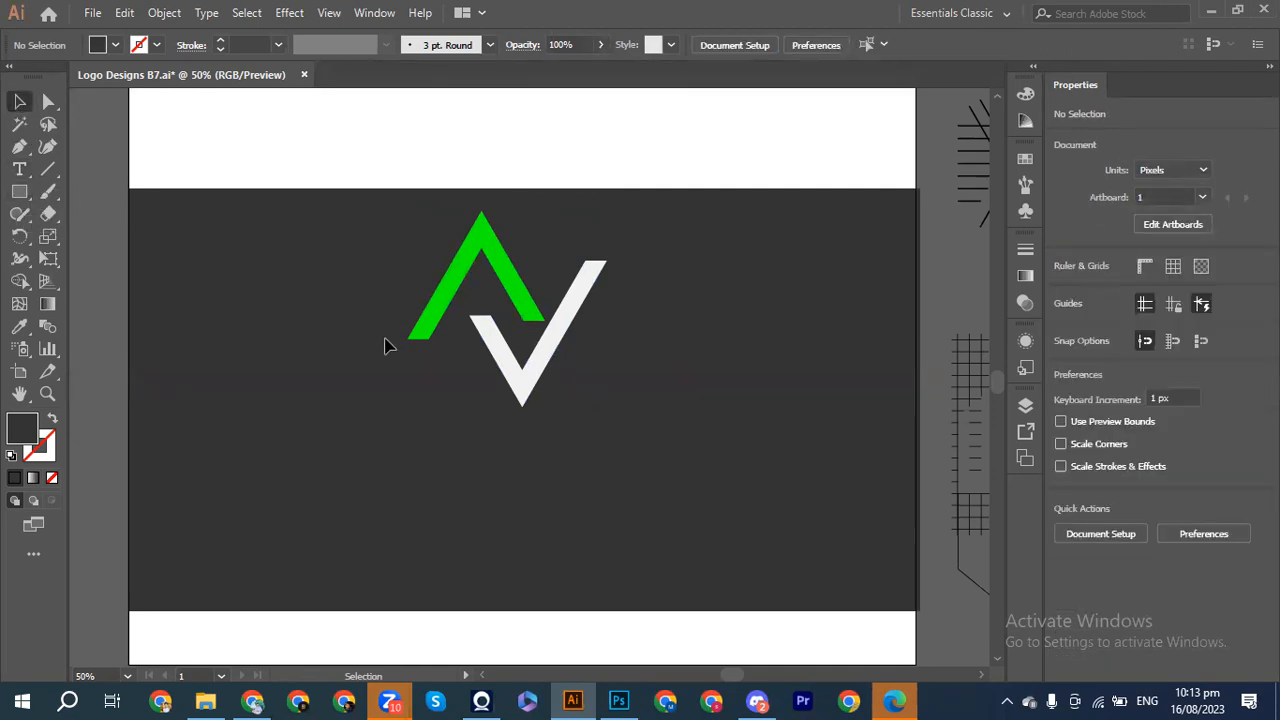
pyautogui.scroll(5, 384, 340)
pyautogui.moveTo(794, 278); pyautogui.dragTo(642, 458)
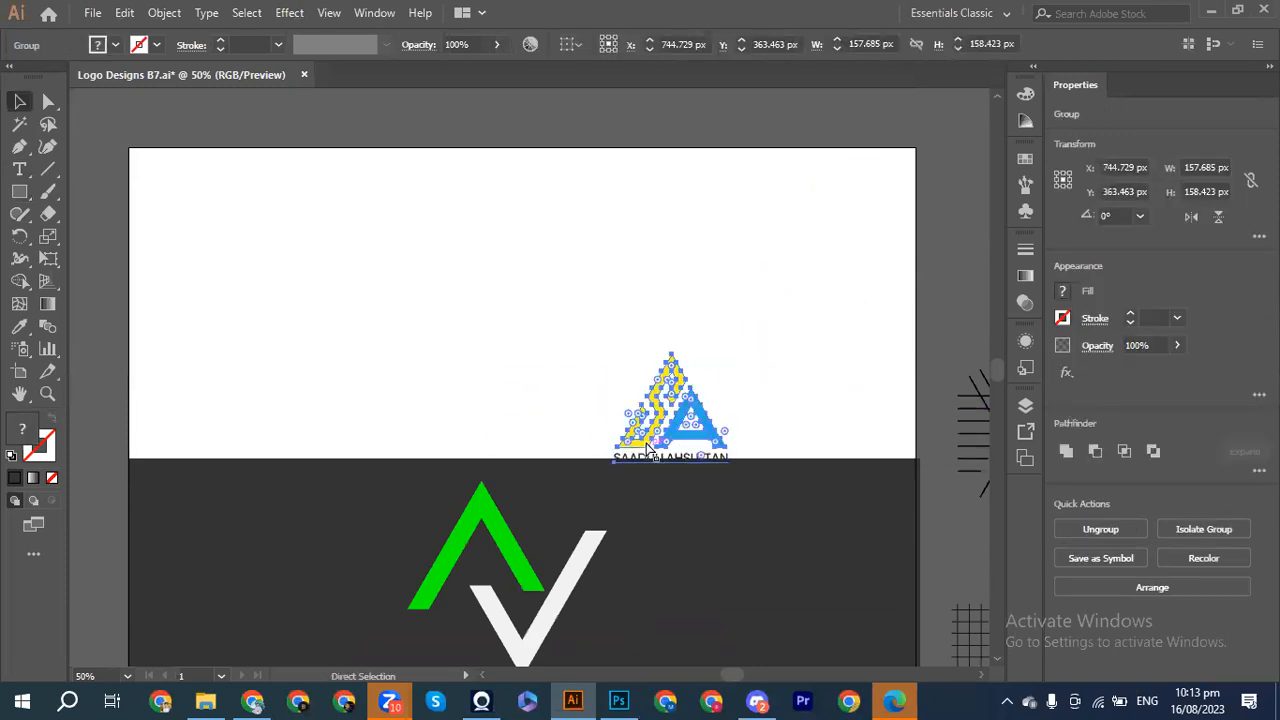
pyautogui.hotkey('ctrl', 'z')
pyautogui.click(754, 314)
pyautogui.click(833, 236)
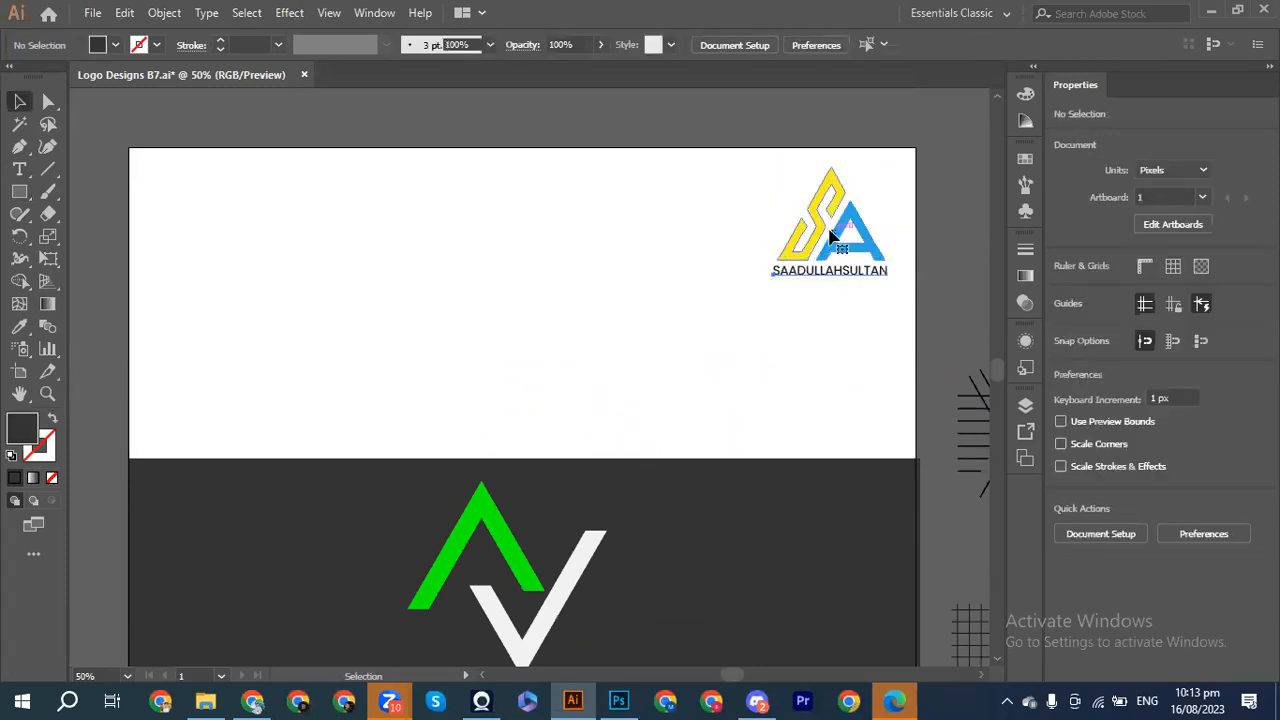
pyautogui.click(1089, 531)
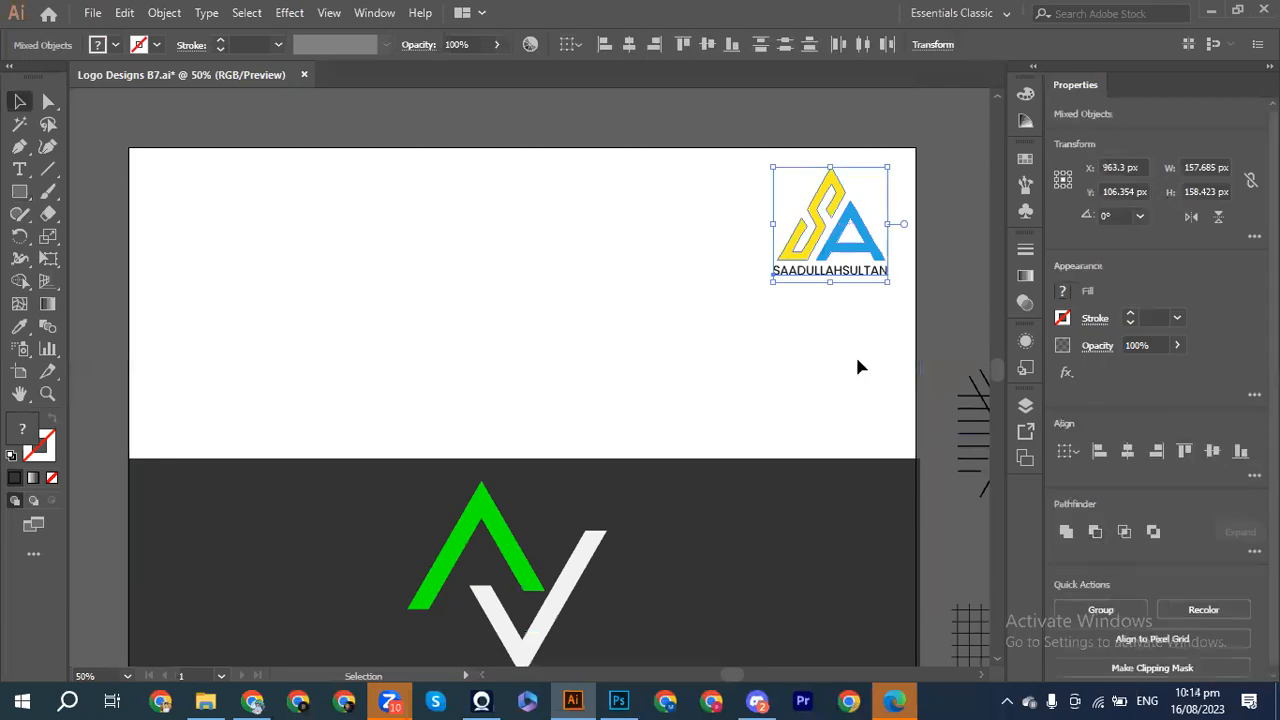
pyautogui.click(821, 288)
pyautogui.moveTo(820, 279); pyautogui.dragTo(492, 540)
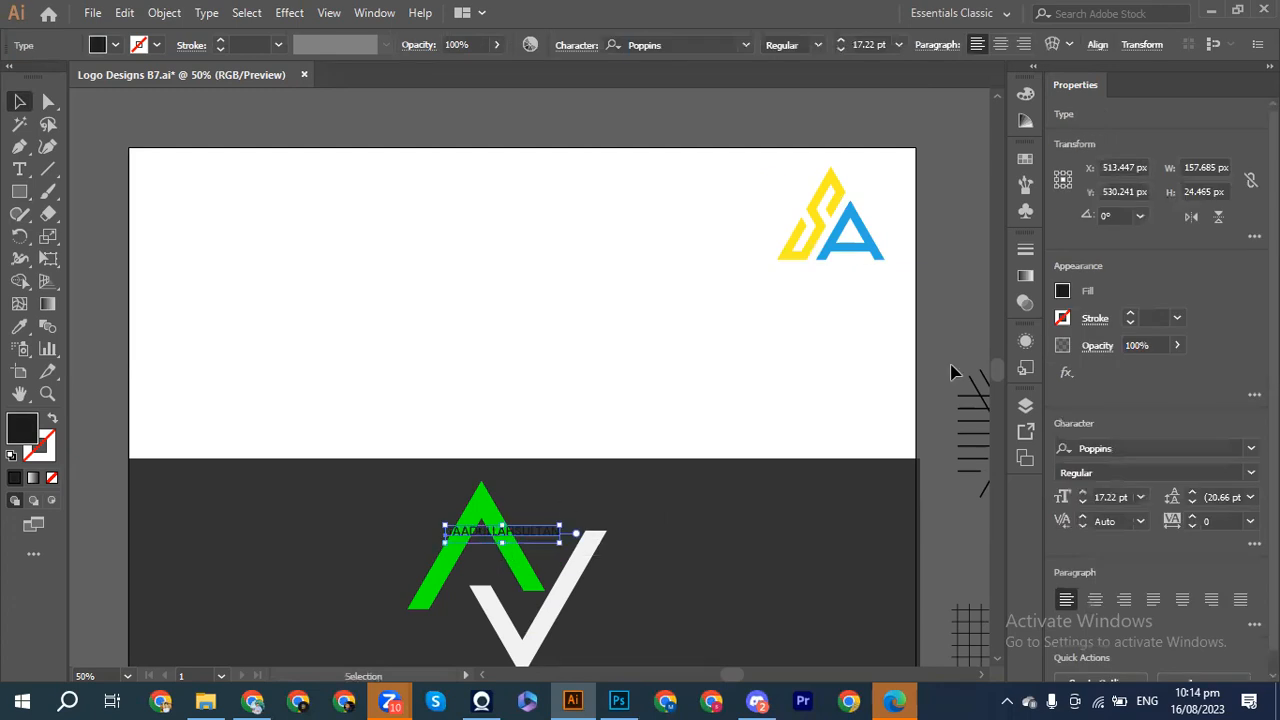
# Step: Make the name text white and move it lower
pyautogui.click(1063, 291)
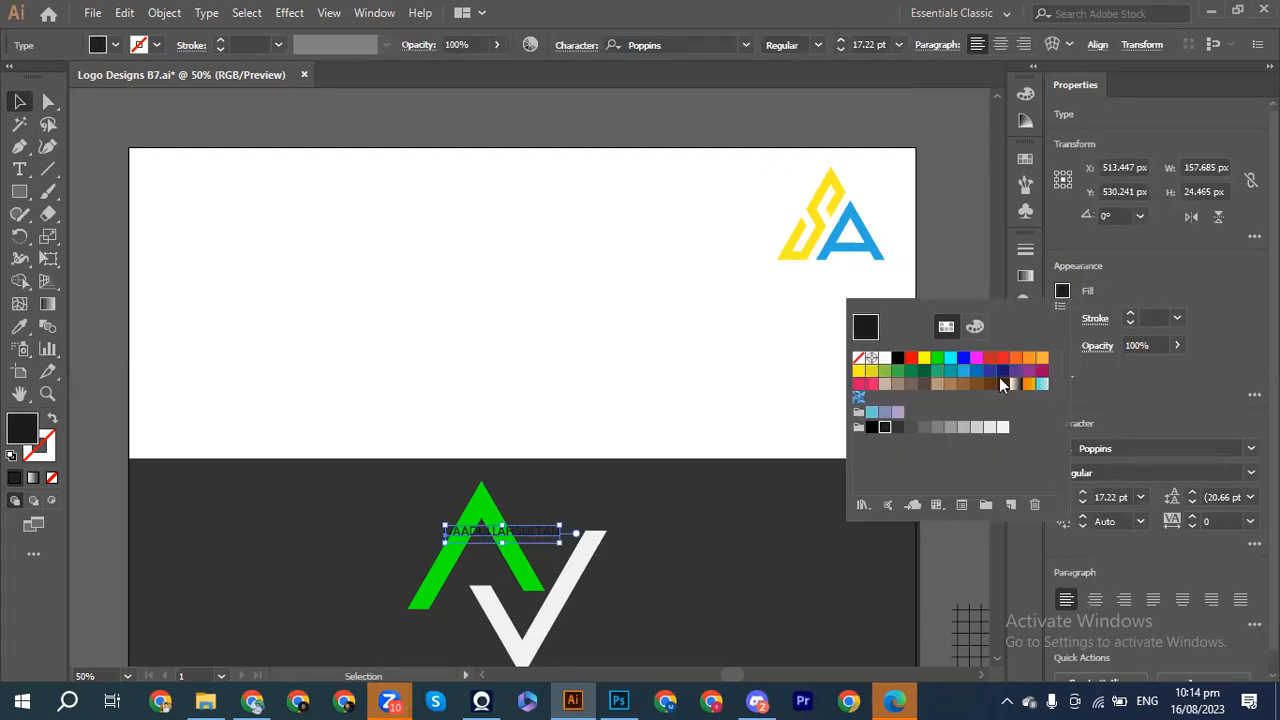
pyautogui.click(1001, 428)
pyautogui.click(576, 372)
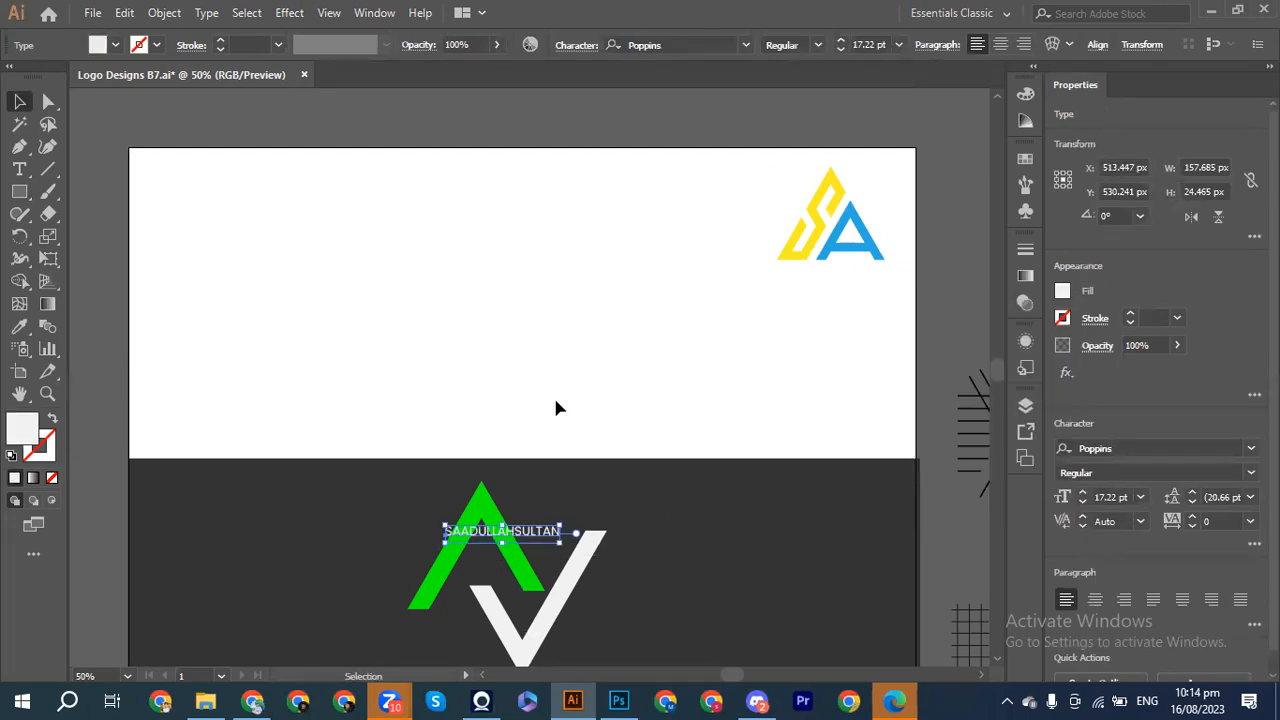
pyautogui.moveTo(512, 537); pyautogui.dragTo(507, 601)
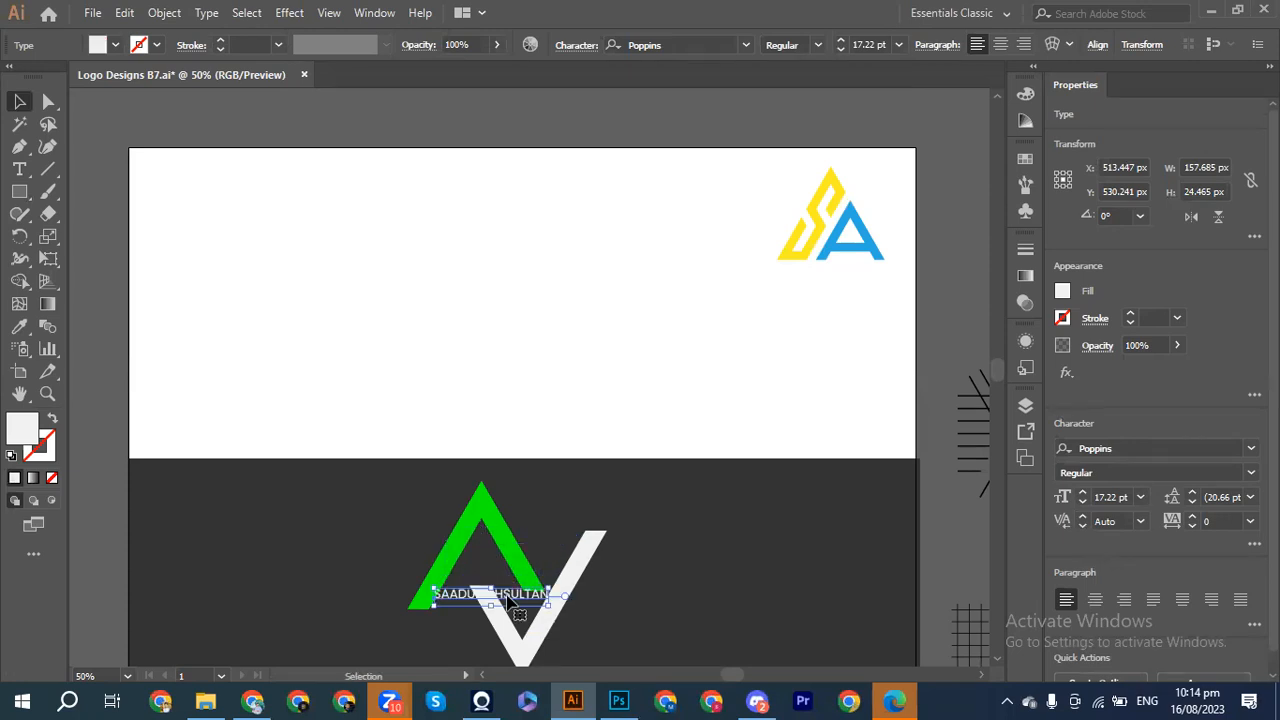
# Step: Centre the name text directly beneath the logo
pyautogui.scroll(-10, 507, 601)
pyautogui.scroll(8, 507, 601)
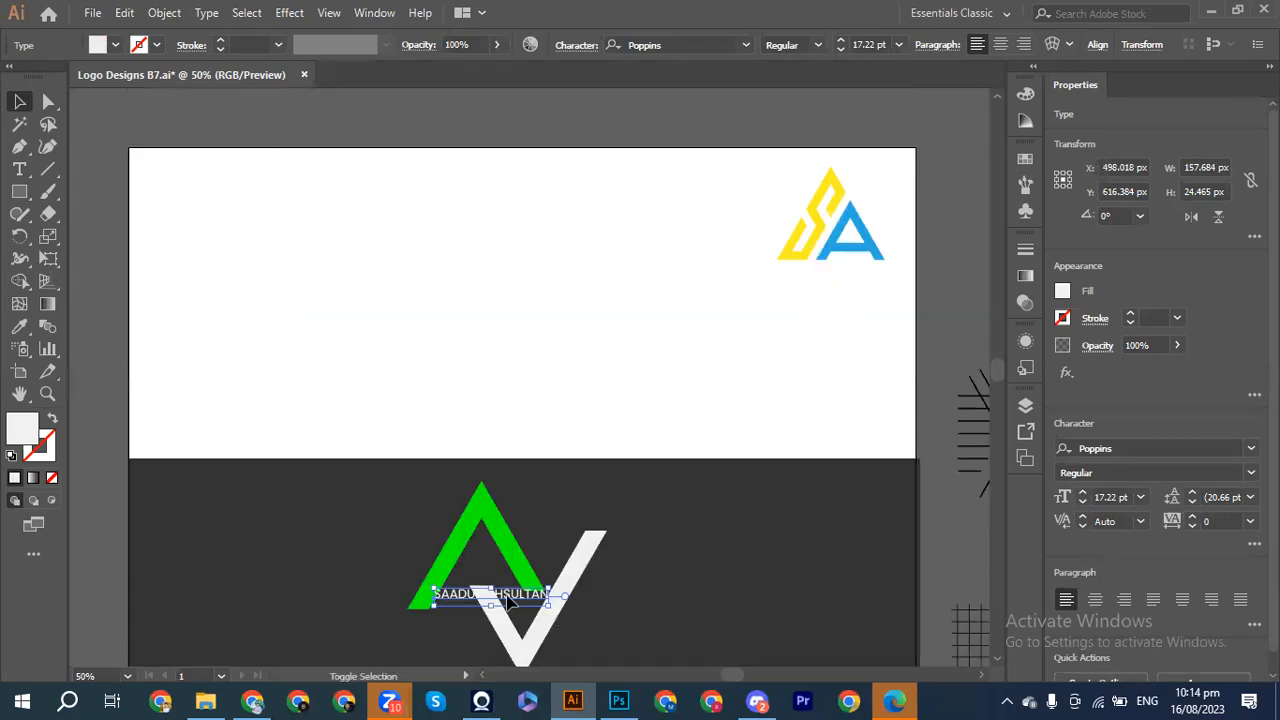
pyautogui.scroll(-3, 507, 601)
pyautogui.moveTo(430, 297); pyautogui.dragTo(437, 400)
pyautogui.moveTo(540, 414); pyautogui.dragTo(592, 428)
pyautogui.hotkey('ctrl', 'z')
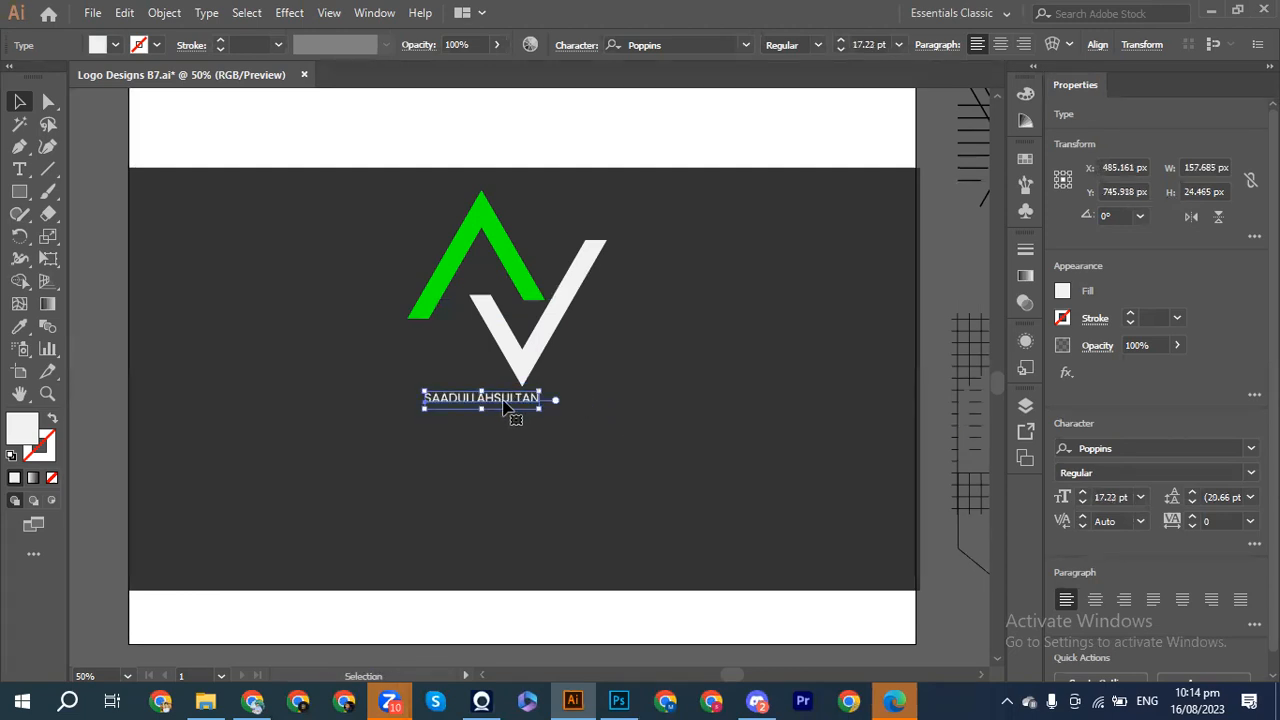
pyautogui.hotkey('shift', 'Left')
pyautogui.hotkey('shift', 'Left')
pyautogui.hotkey('shift', 'Left')
pyautogui.hotkey('shift', 'Left')
pyautogui.hotkey('shift', 'Left')
pyautogui.hotkey('shift', 'Left')
pyautogui.hotkey('shift', 'Left')
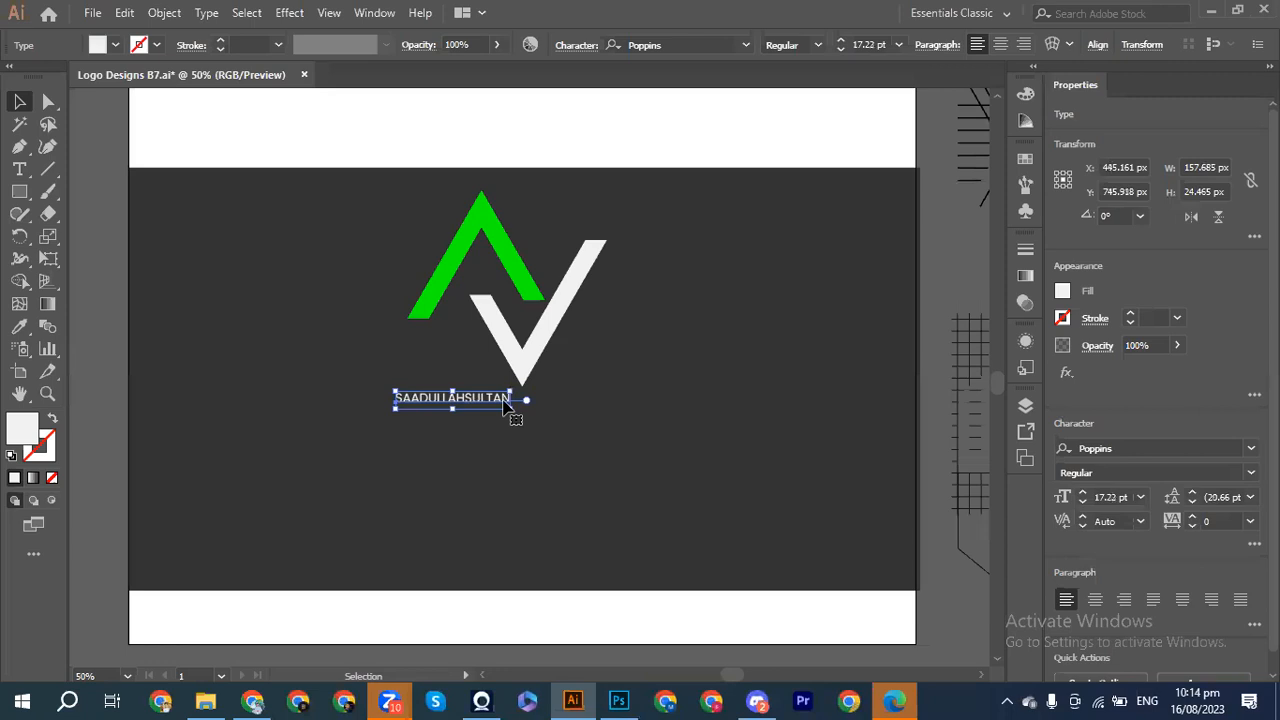
pyautogui.moveTo(495, 402); pyautogui.dragTo(632, 398)
# Step: Scale the A-V logo down and nudge it to sit just above the text
pyautogui.moveTo(430, 208); pyautogui.dragTo(605, 366)
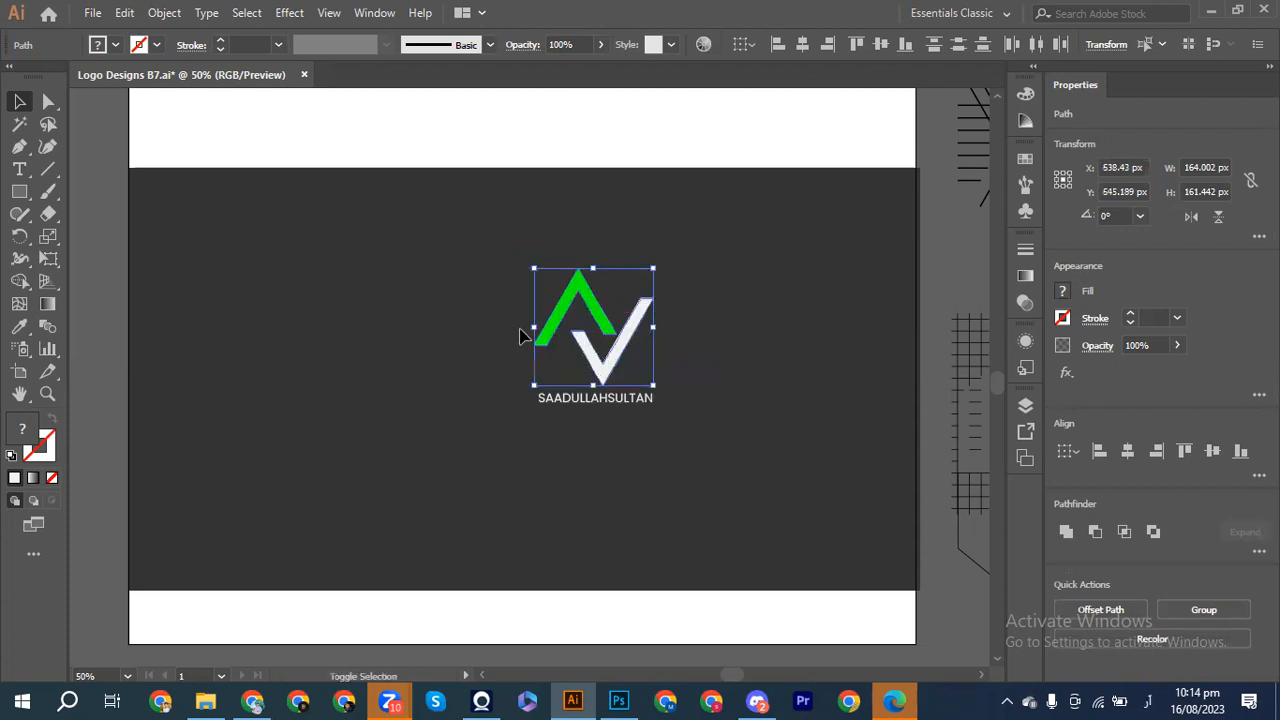
pyautogui.moveTo(531, 270); pyautogui.dragTo(542, 277)
pyautogui.moveTo(653, 384); pyautogui.dragTo(674, 371)
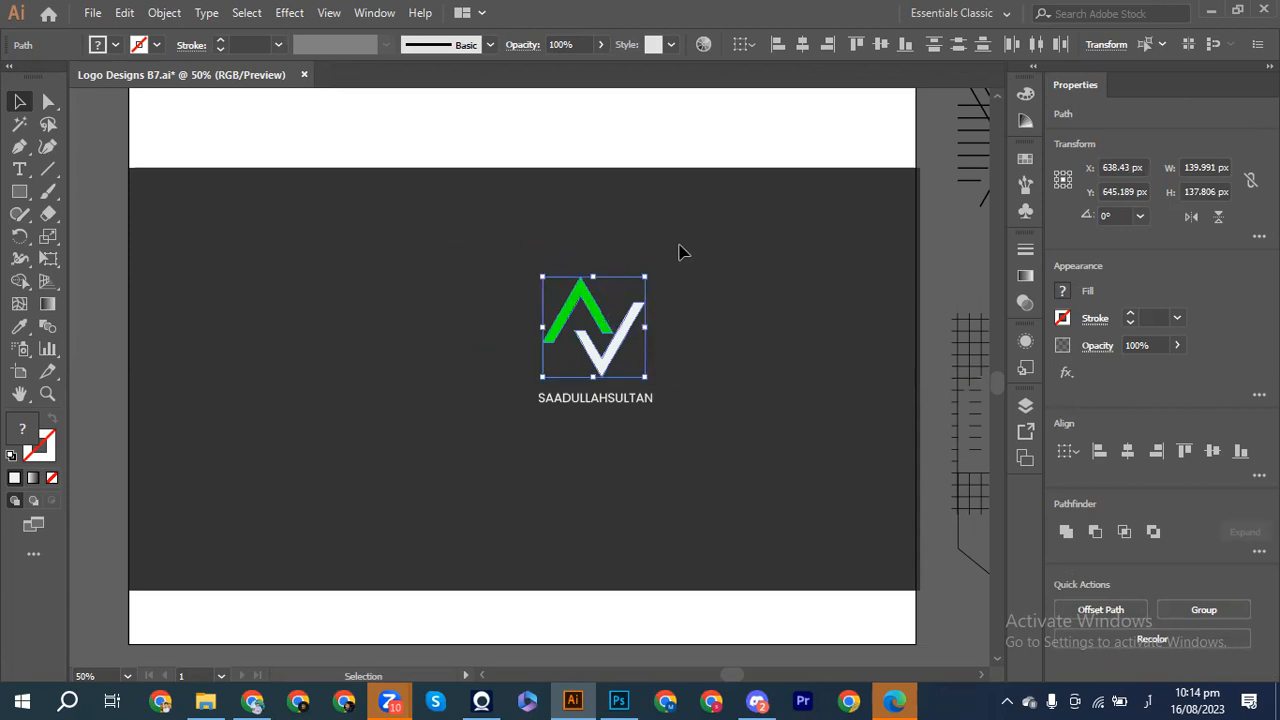
pyautogui.moveTo(653, 271)
pyautogui.mouseDown()
pyautogui.moveTo(615, 248)
pyautogui.moveTo(674, 266)
pyautogui.moveTo(651, 266)
pyautogui.mouseUp()
pyautogui.press('Down')
pyautogui.press('Down')
pyautogui.press('Down')
pyautogui.press('Down')
pyautogui.press('Down')
pyautogui.press('Down')
pyautogui.press('Down')
pyautogui.press('Down')
pyautogui.press('Down')
pyautogui.press('Down')
pyautogui.press('Up')
pyautogui.press('Up')
pyautogui.press('Up')
pyautogui.press('Up')
pyautogui.press('Up')
pyautogui.press('Up')
pyautogui.press('Up')
pyautogui.press('Up')
pyautogui.press('Up')
pyautogui.press('Up')
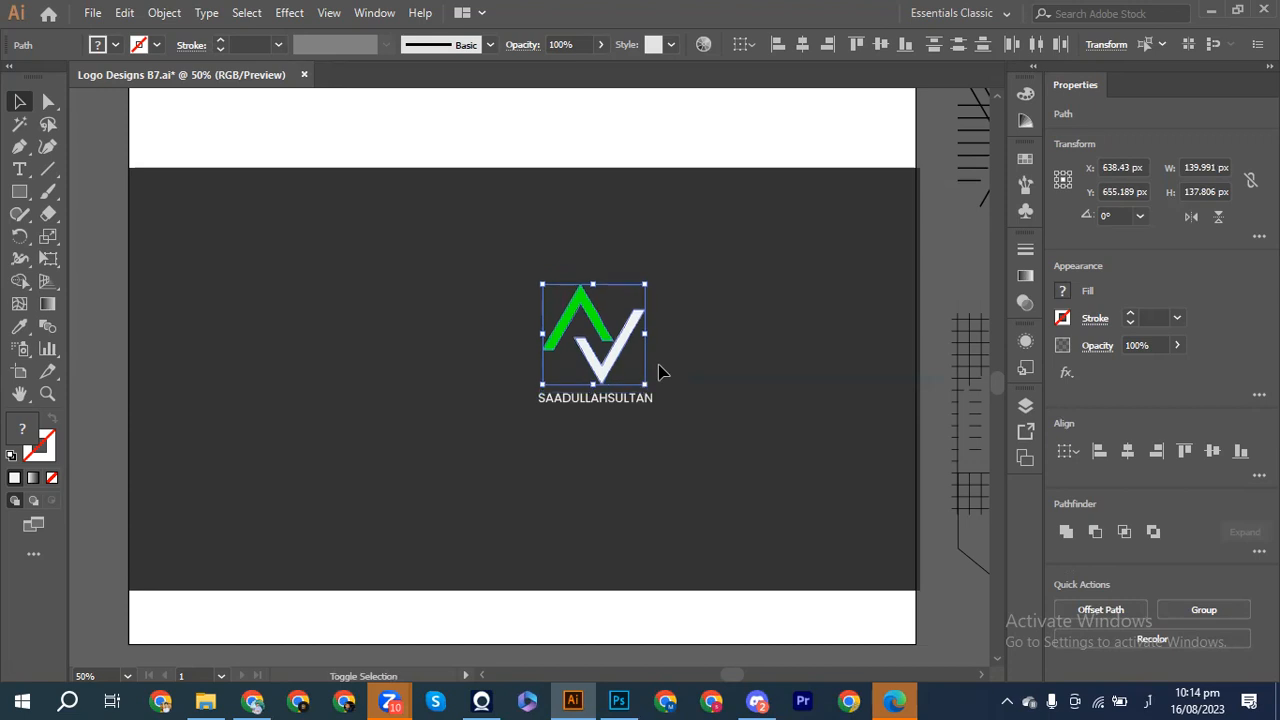
pyautogui.click(718, 405)
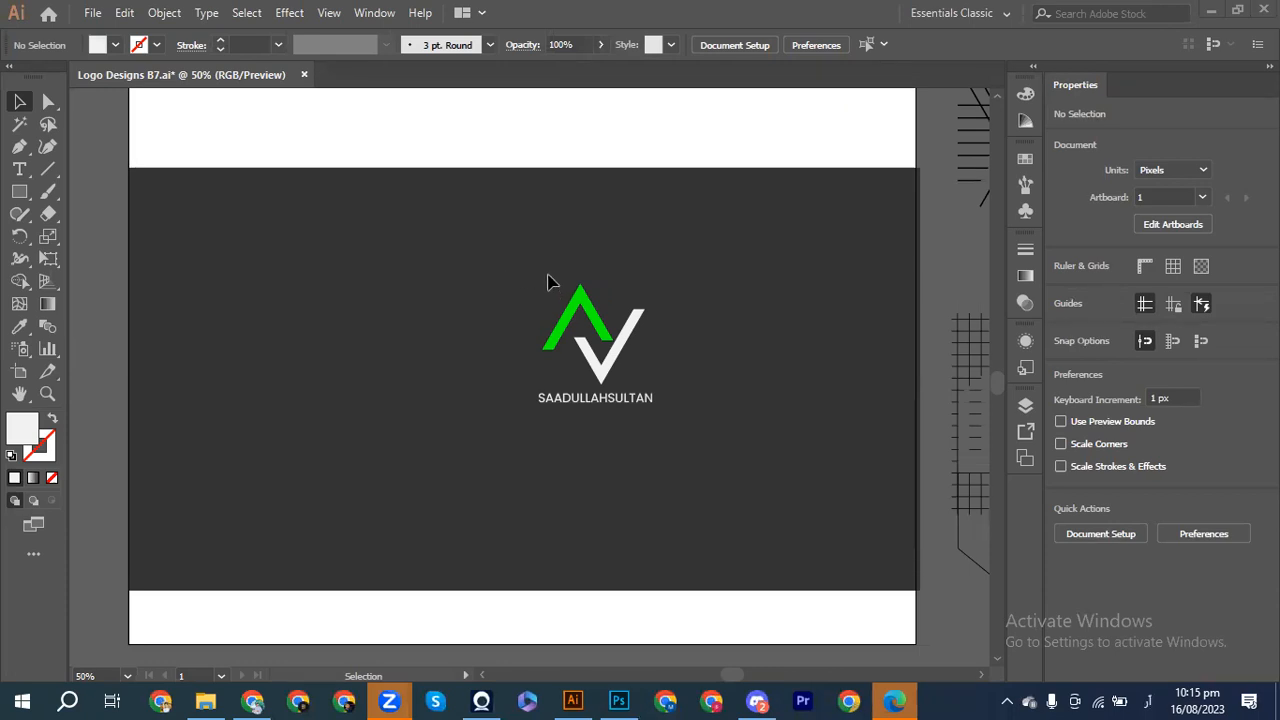
# Step: Move the logo and its name text up onto the upper artboard
pyautogui.moveTo(514, 251); pyautogui.dragTo(709, 480)
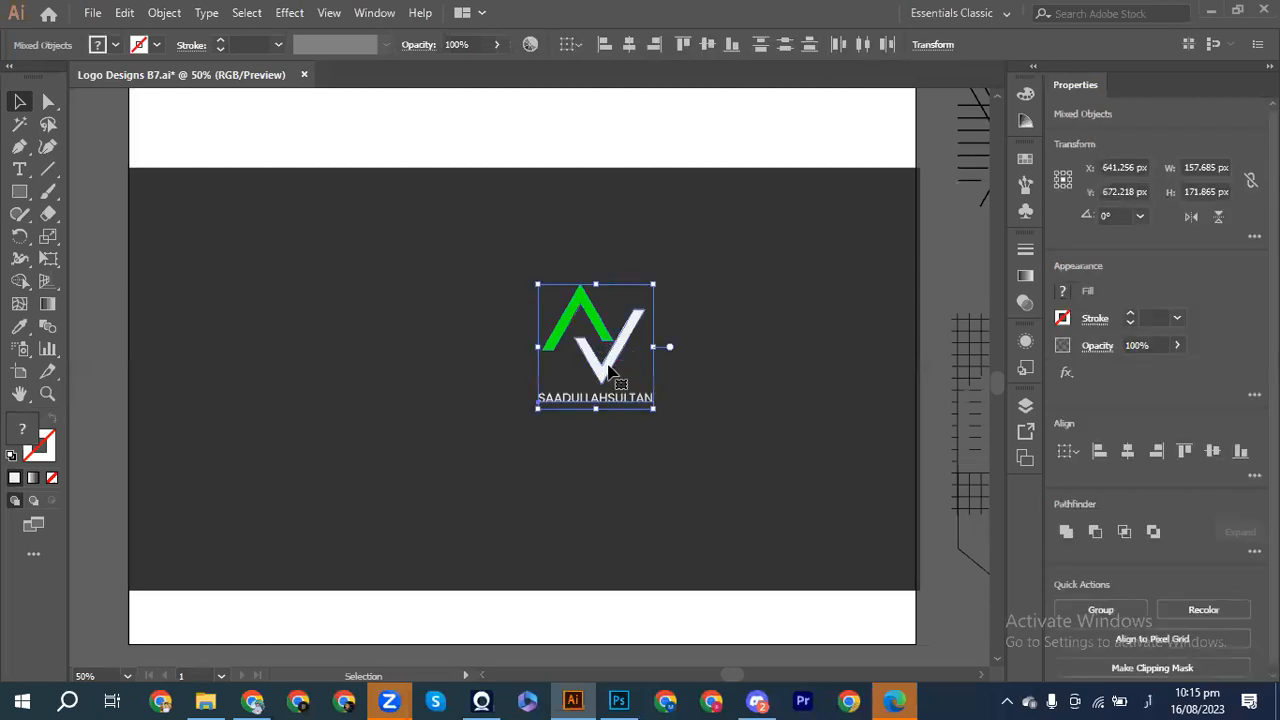
pyautogui.scroll(3, 610, 372)
pyautogui.scroll(3, 610, 372)
pyautogui.moveTo(584, 600); pyautogui.dragTo(502, 248)
# Step: Alt-drag a copy of the name text to sit beneath the SA logo
pyautogui.click(563, 341)
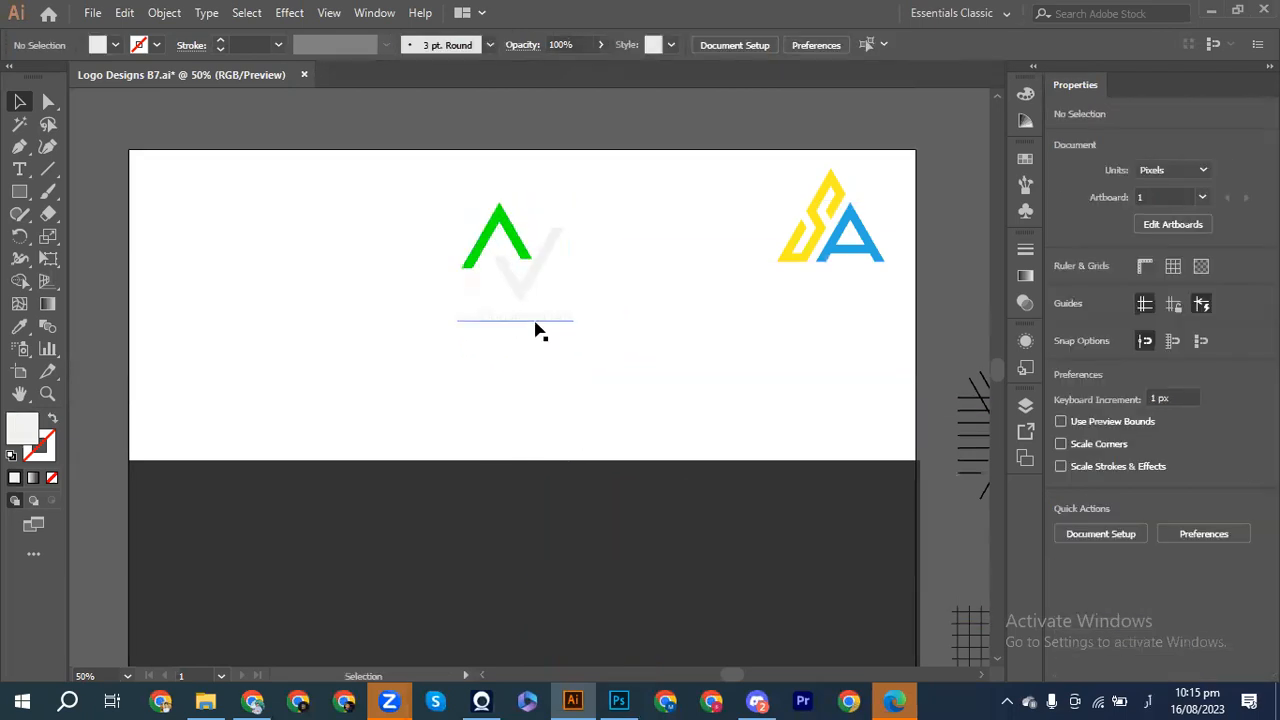
pyautogui.moveTo(536, 328); pyautogui.dragTo(851, 287)
pyautogui.hotkey('alt', 'shift')
pyautogui.hotkey('alt', 'shift')
pyautogui.hotkey('alt', 'shift')
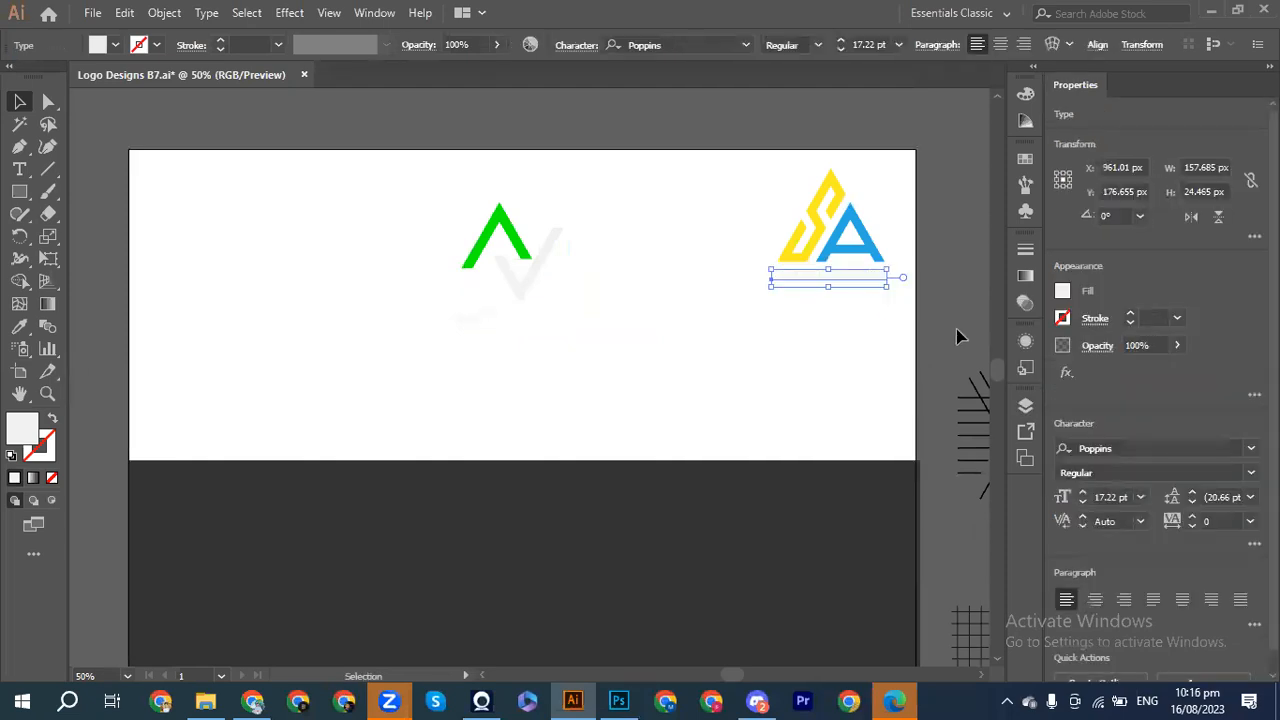
pyautogui.click(1060, 294)
pyautogui.click(885, 428)
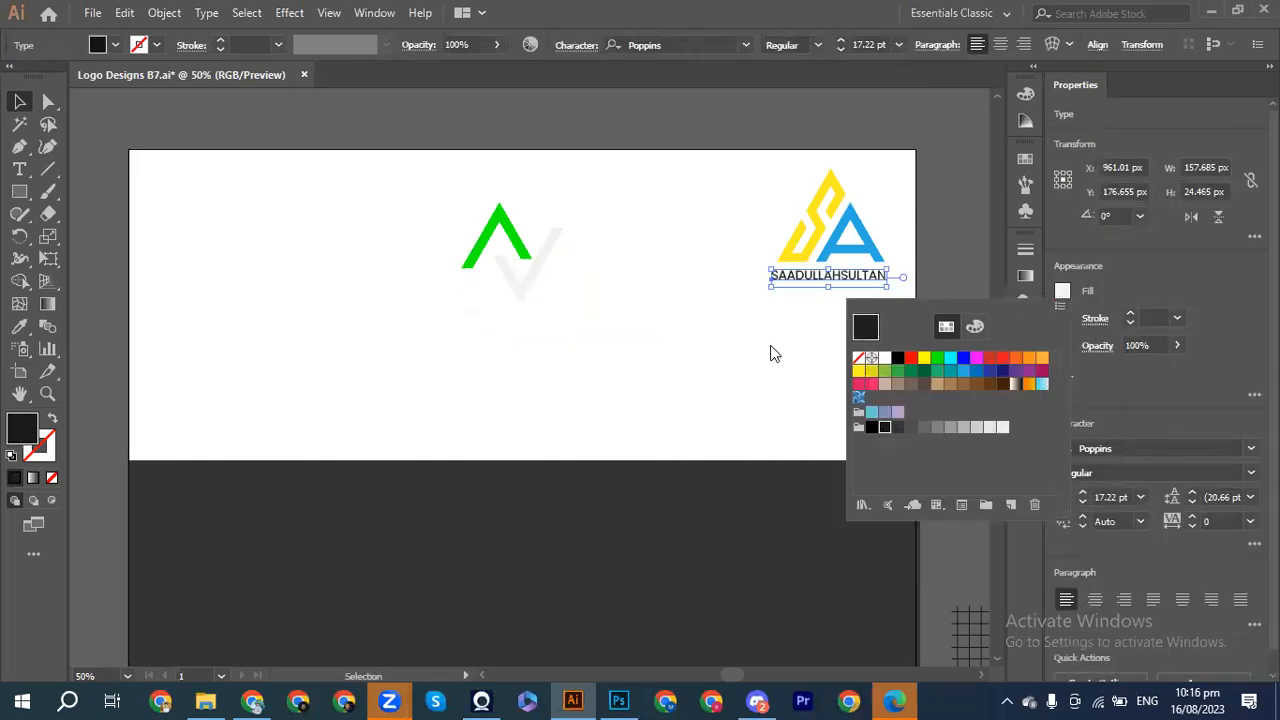
pyautogui.click(760, 344)
pyautogui.hotkey('shift', 'Right')
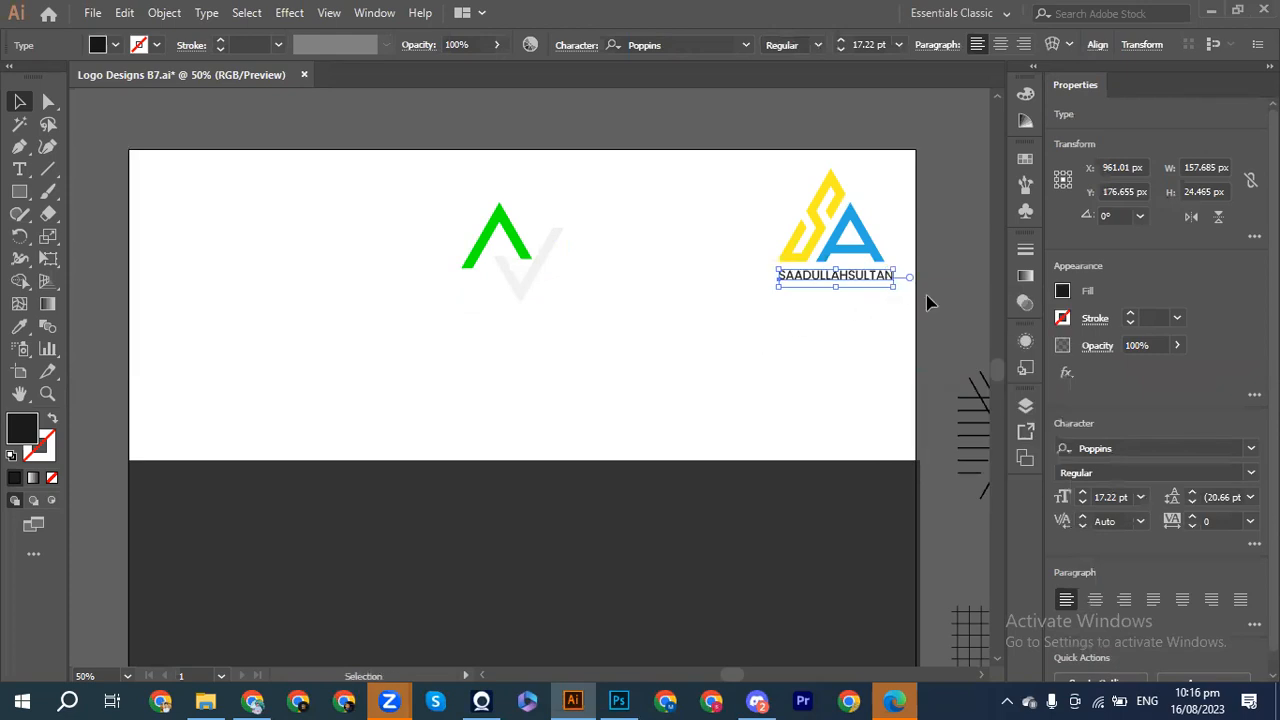
pyautogui.press('Left')
pyautogui.press('Left')
pyautogui.press('Left')
pyautogui.press('Up')
pyautogui.press('Up')
pyautogui.press('Up')
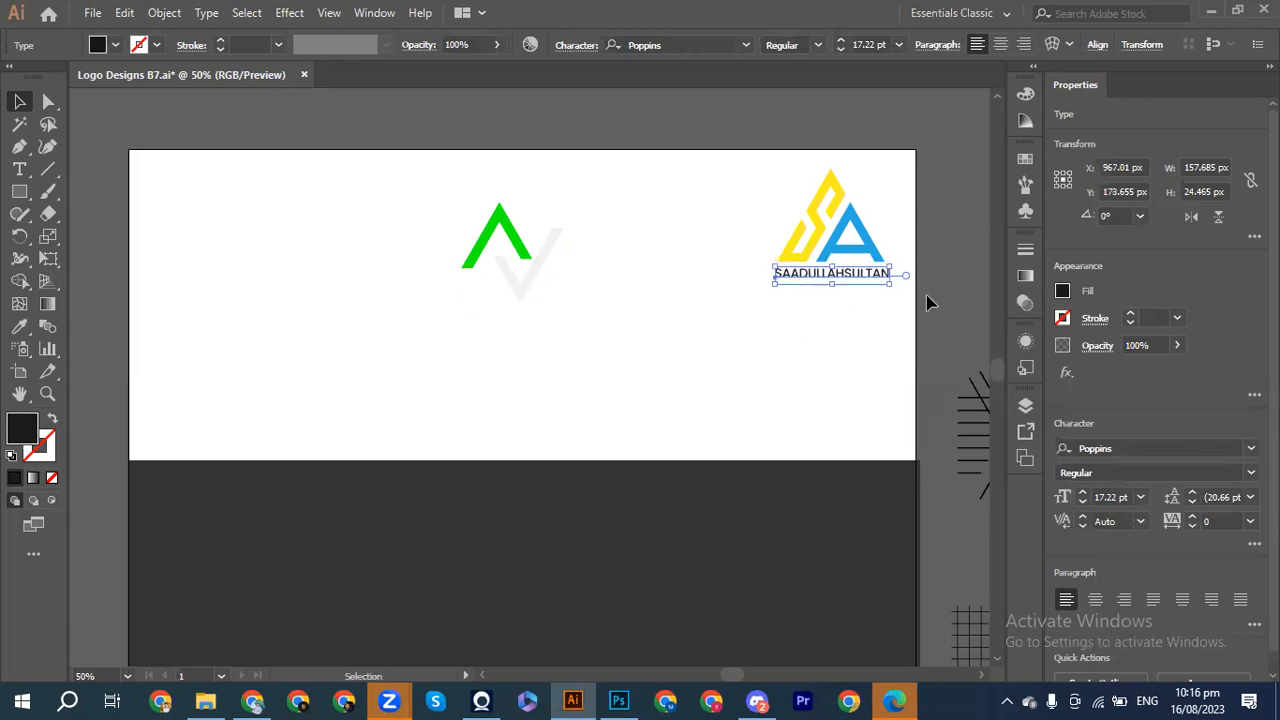
pyautogui.press('Left')
pyautogui.press('Up')
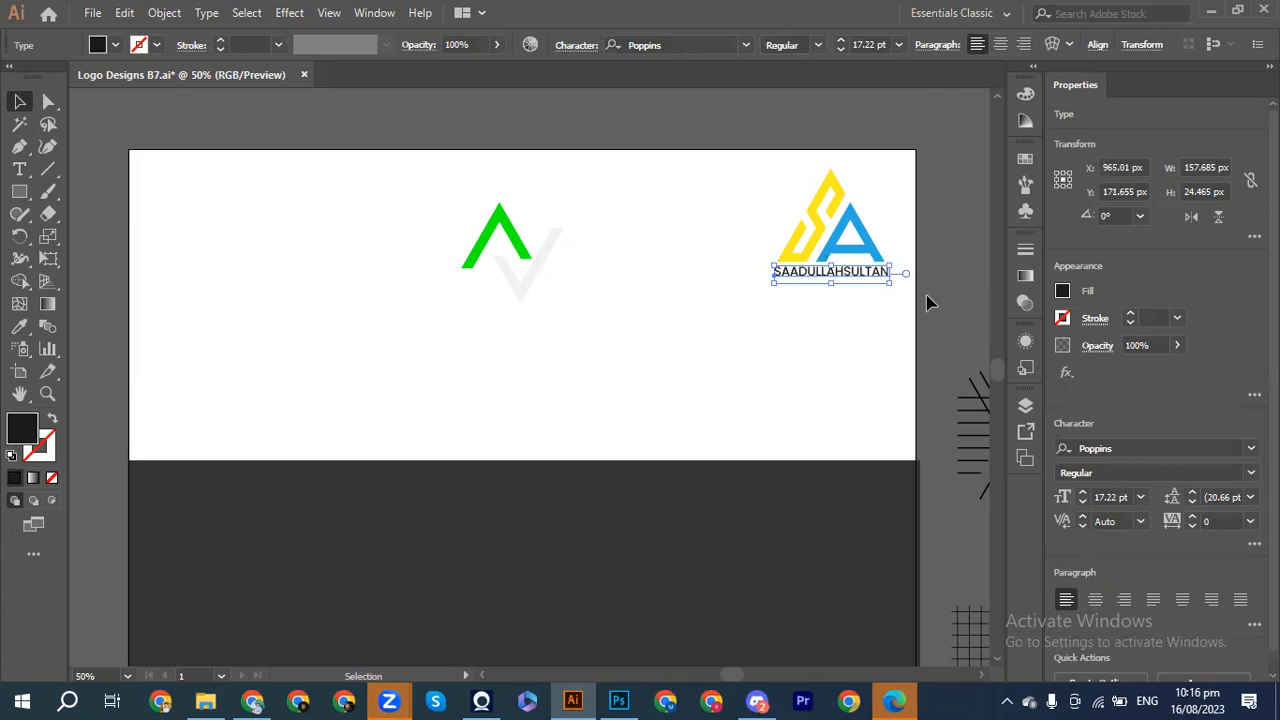
pyautogui.click(838, 353)
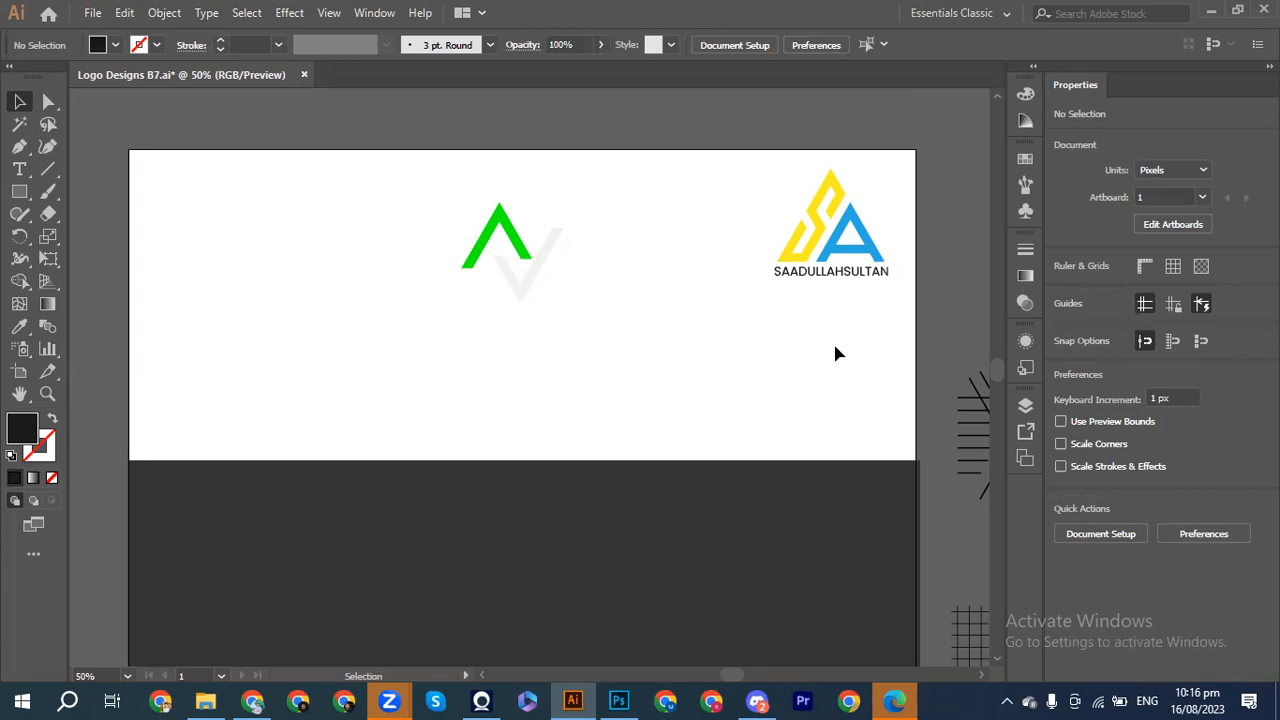
# Step: Marquee-select the complete green A and white V mark
pyautogui.moveTo(443, 206); pyautogui.dragTo(561, 307)
pyautogui.keyDown('shift'); pyautogui.click(529, 294); pyautogui.keyUp('shift')
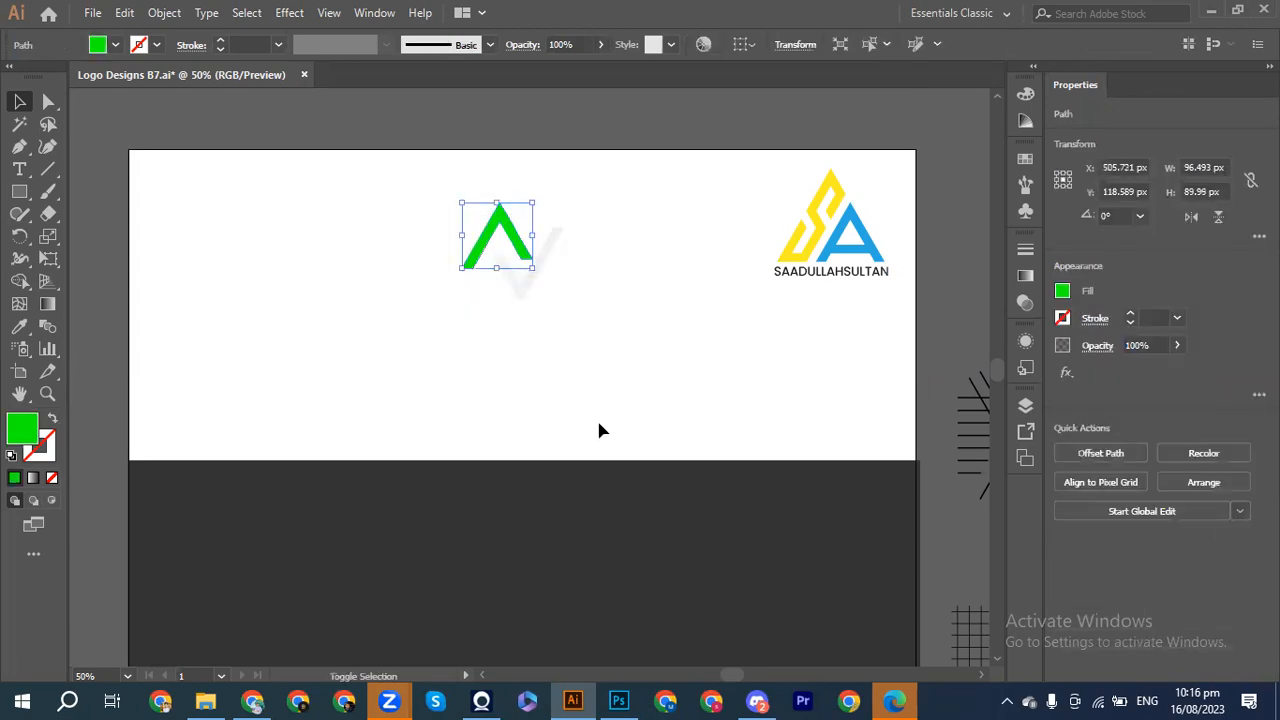
pyautogui.moveTo(427, 174); pyautogui.dragTo(650, 574)
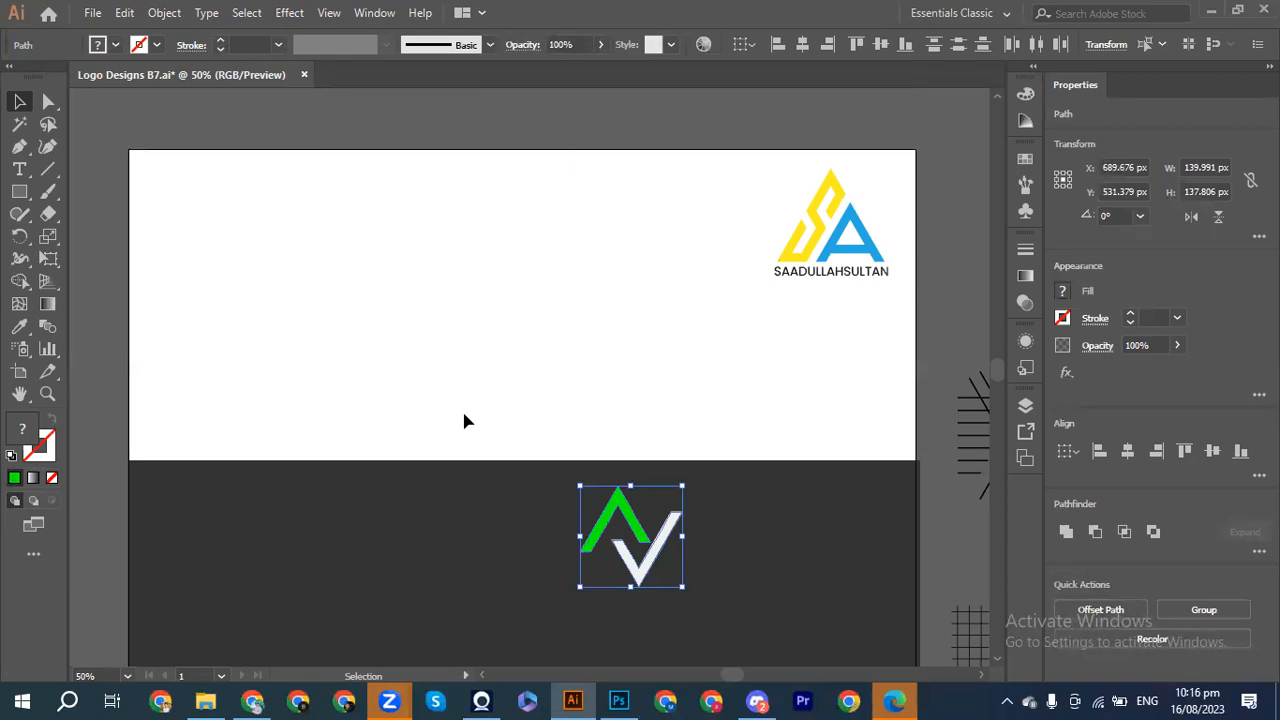
# Step: Zoom the view out to 33.33% and pan right across the canvas
pyautogui.press('a')
pyautogui.hscroll(5, 463, 421)
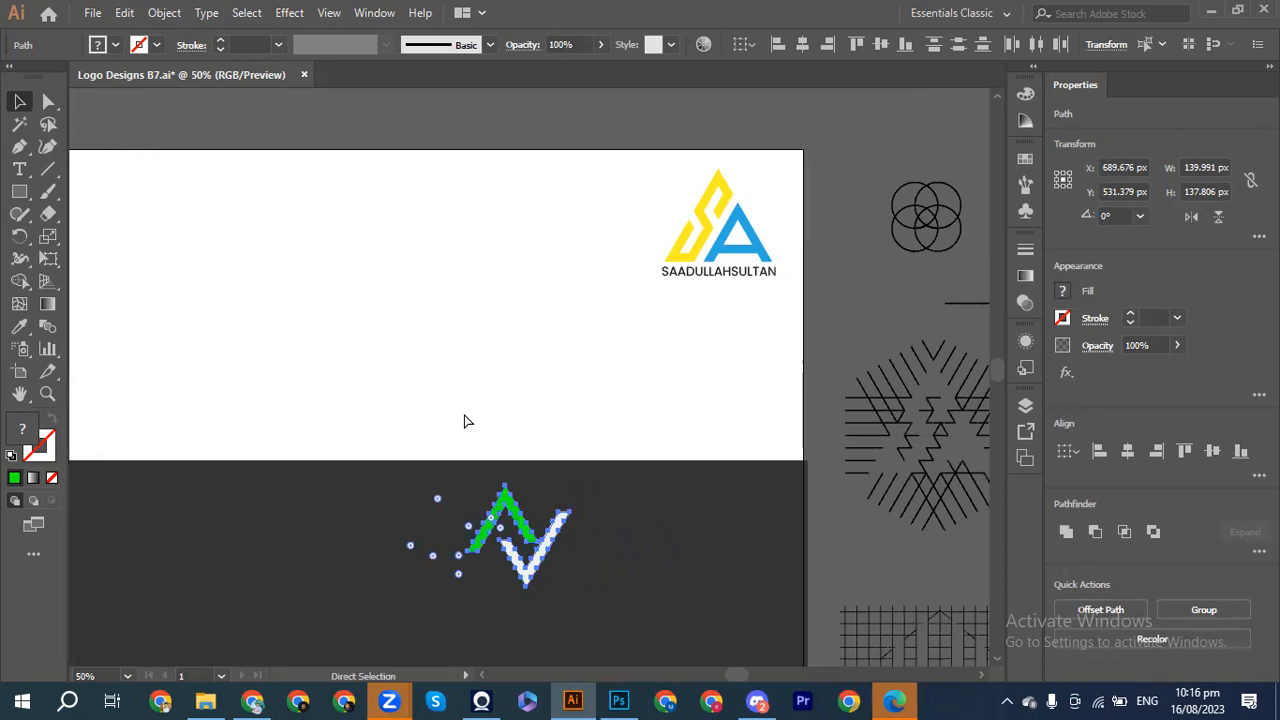
pyautogui.press('p')
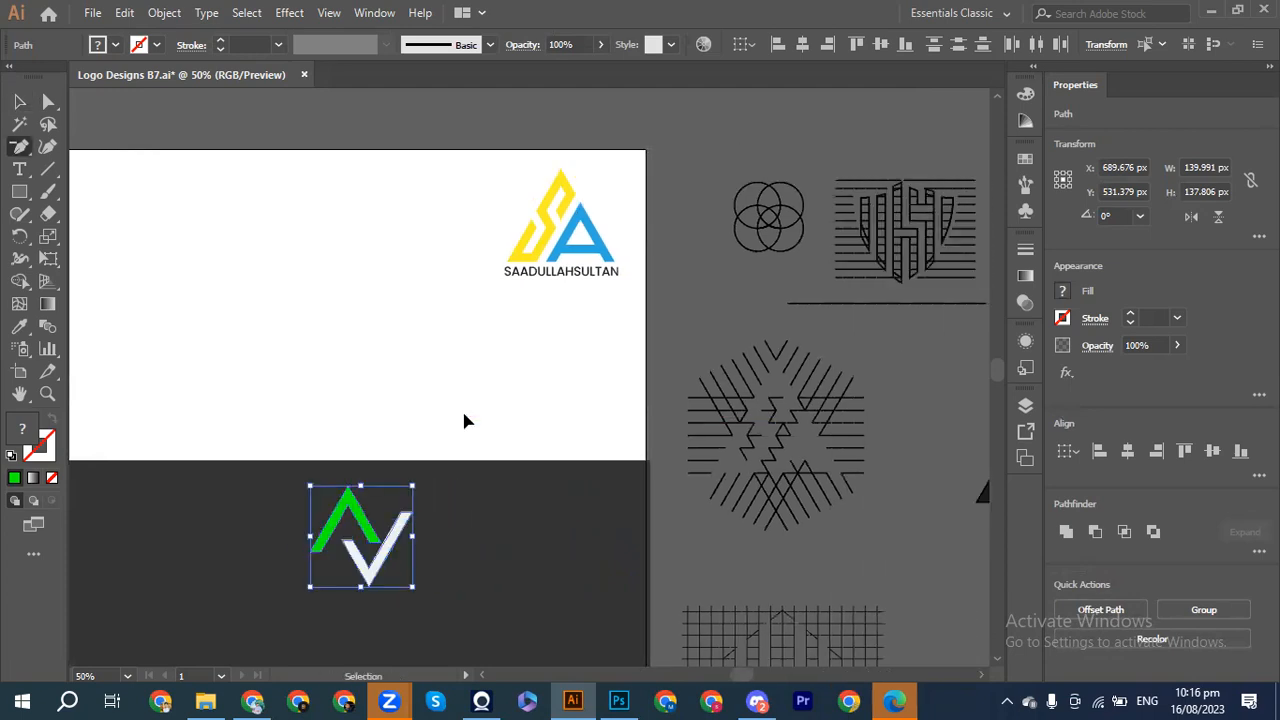
pyautogui.hscroll(2, 463, 421)
pyautogui.hotkey('ctrl', '-')
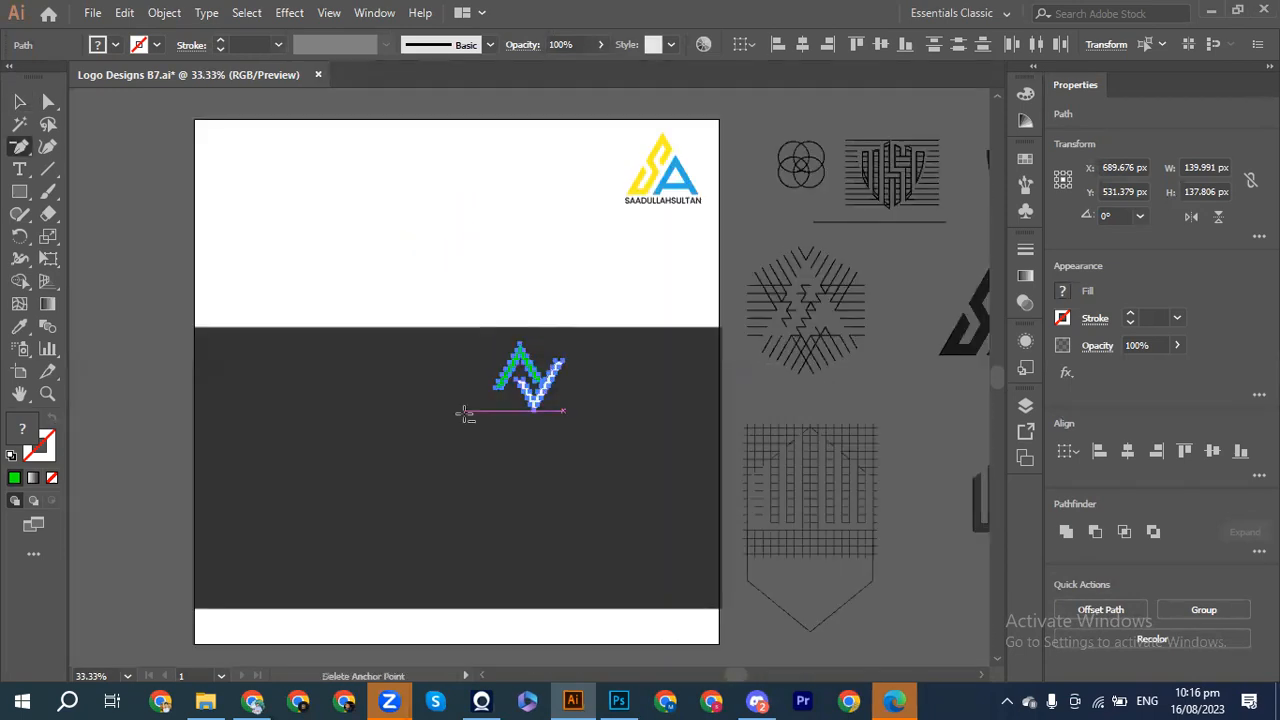
pyautogui.hscroll(3, 463, 421)
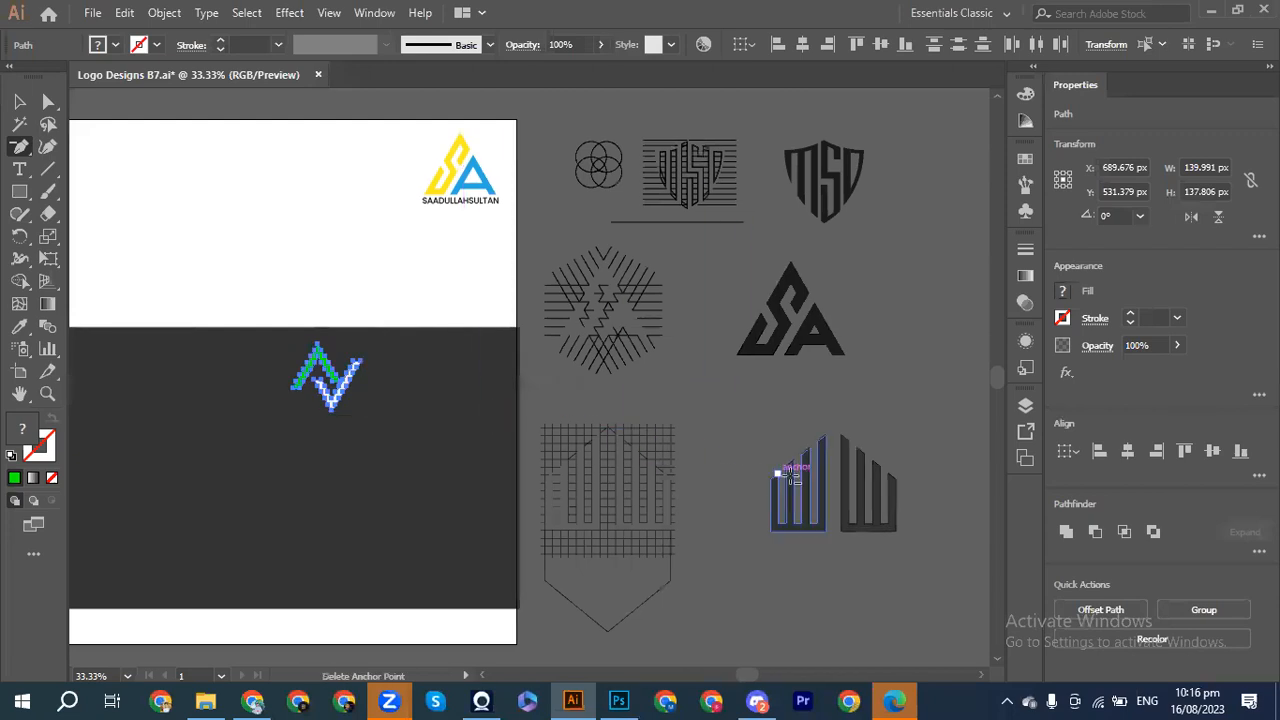
# Step: Drag the dark striped building logo from the pasteboard onto the white artboard area
pyautogui.press('v')
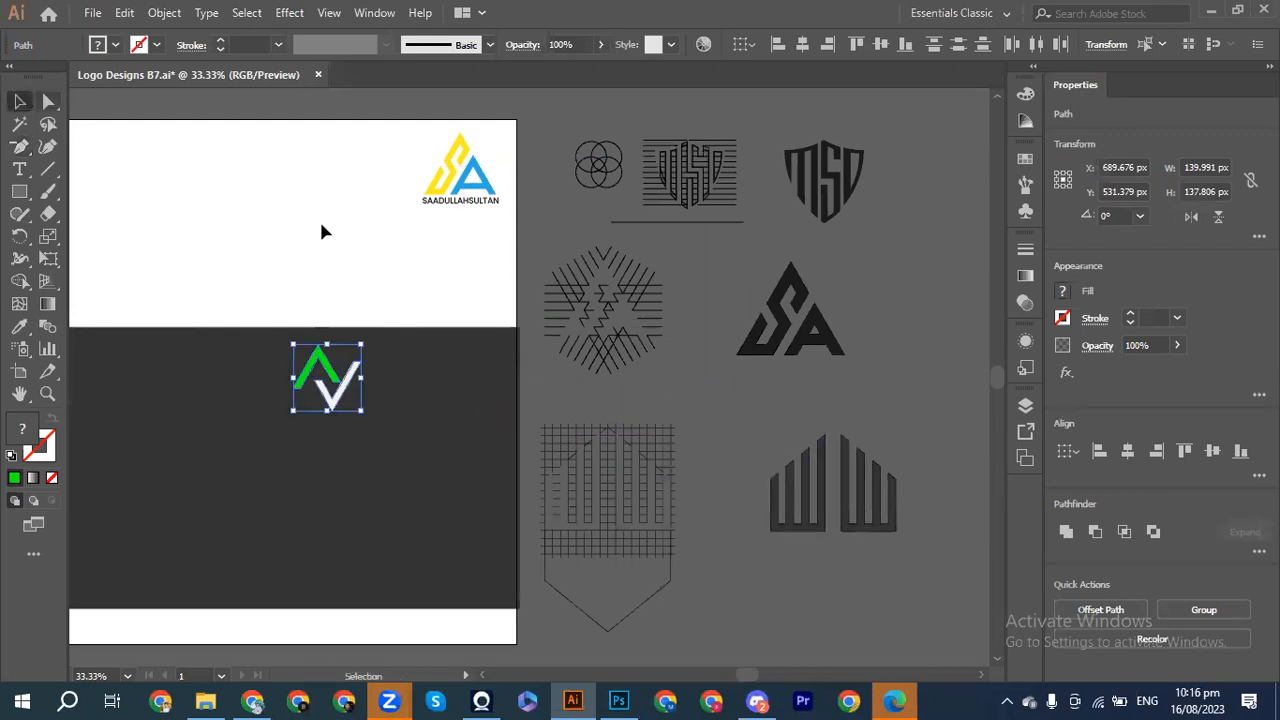
pyautogui.moveTo(793, 424); pyautogui.dragTo(917, 558)
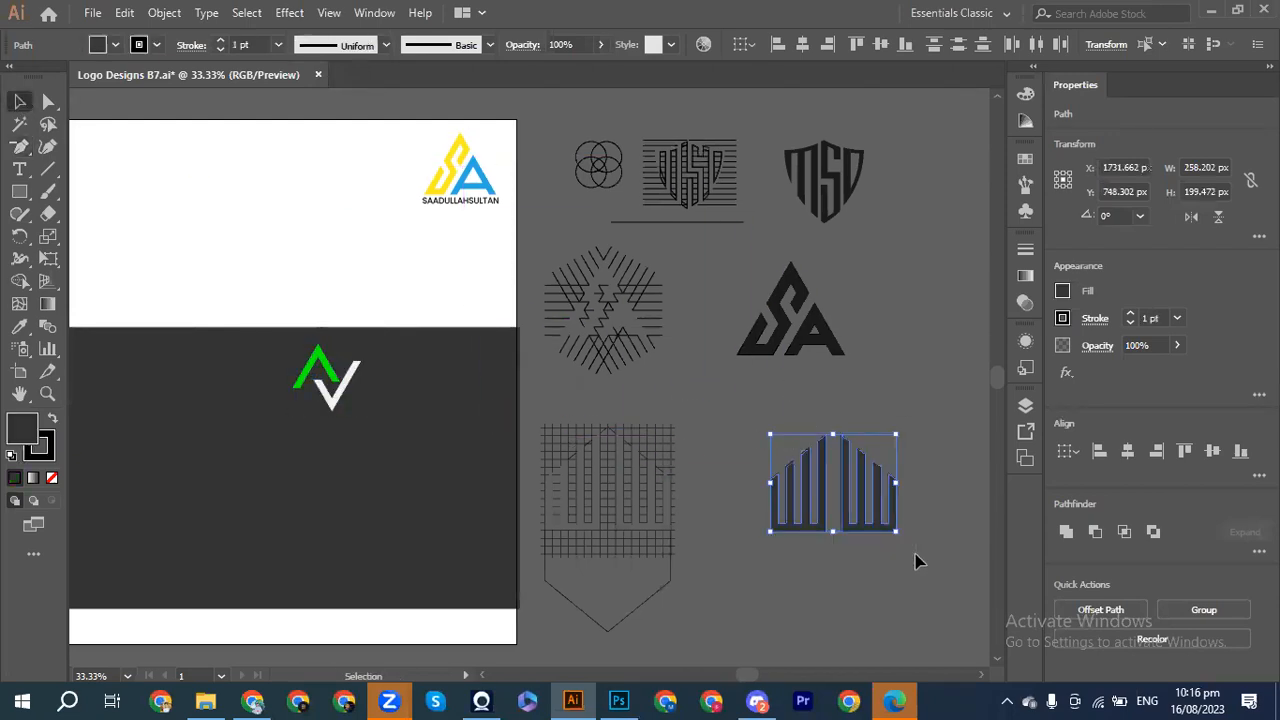
pyautogui.moveTo(853, 527); pyautogui.dragTo(214, 246)
pyautogui.click(291, 273)
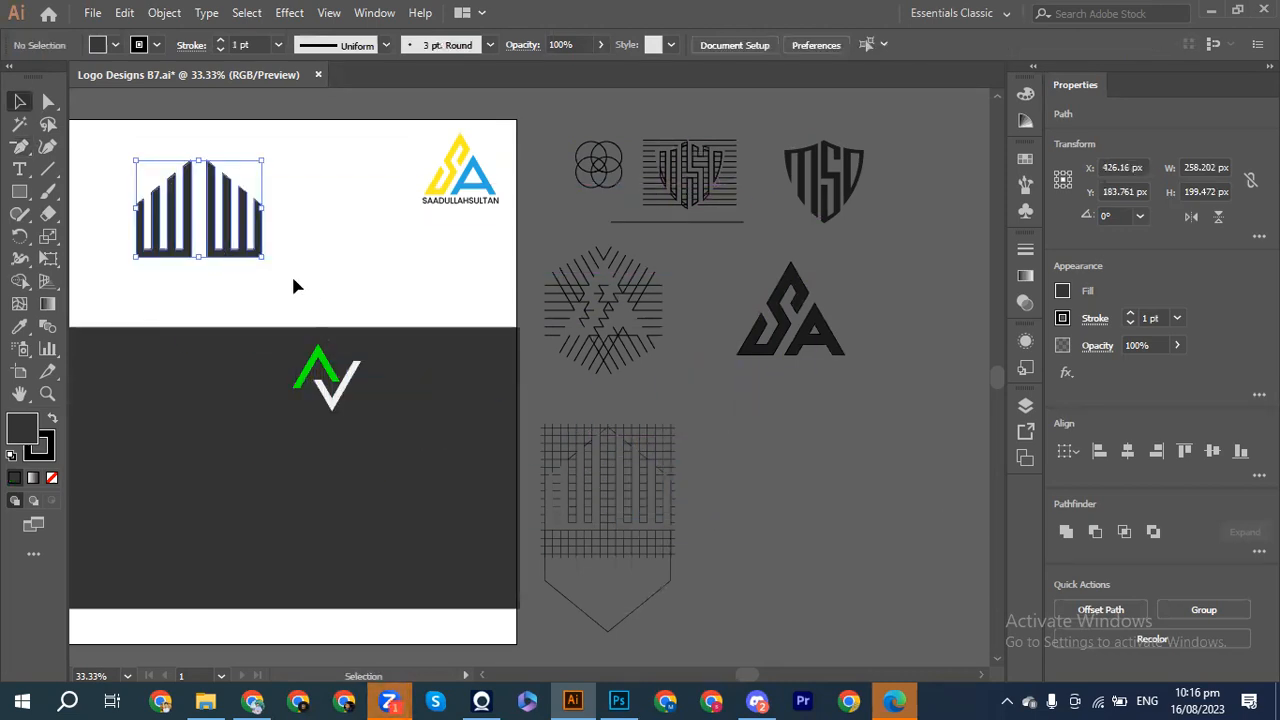
pyautogui.hscroll(-5, 285, 277)
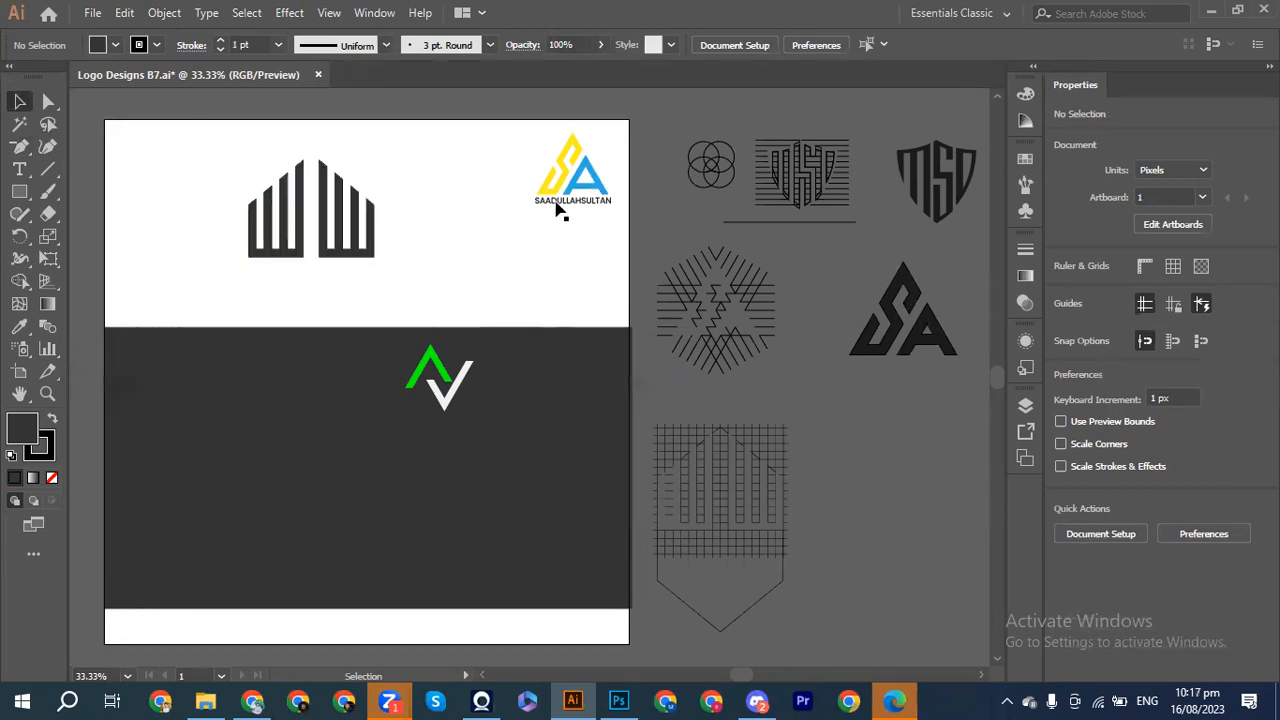
pyautogui.moveTo(548, 207); pyautogui.dragTo(292, 282)
pyautogui.hotkey('alt', 'shift')
pyautogui.press('Up')
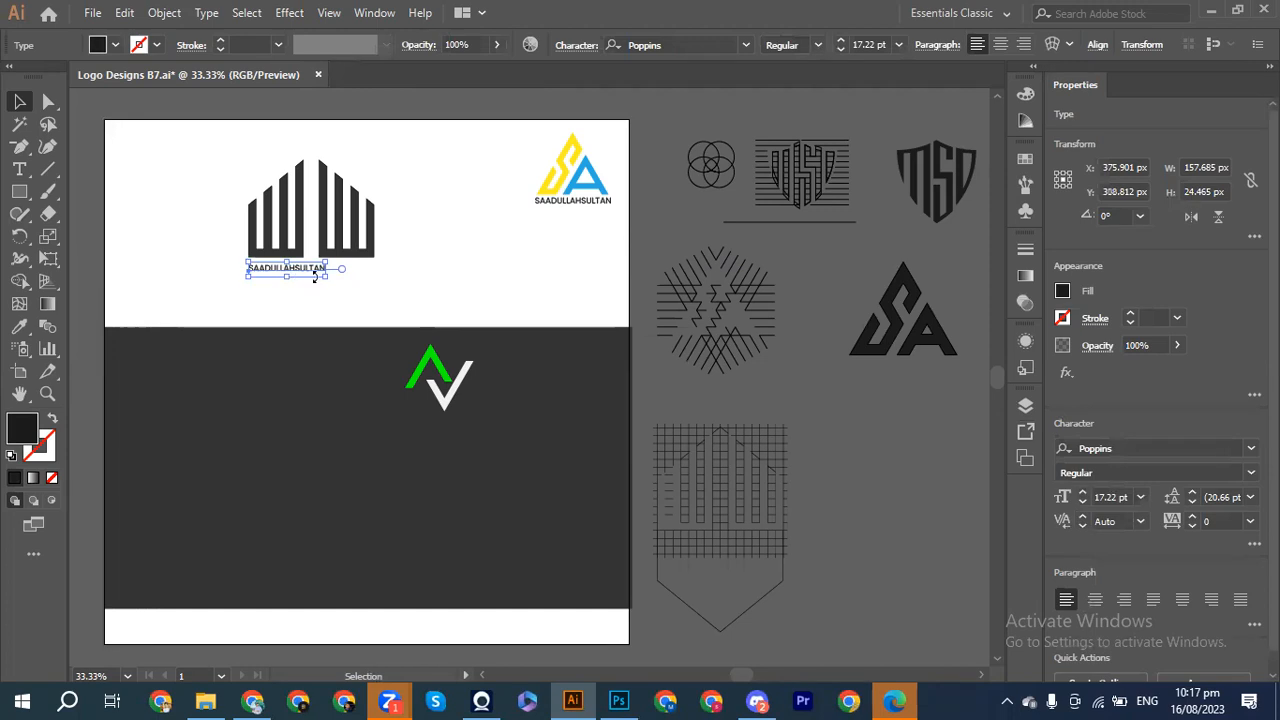
pyautogui.click(302, 290)
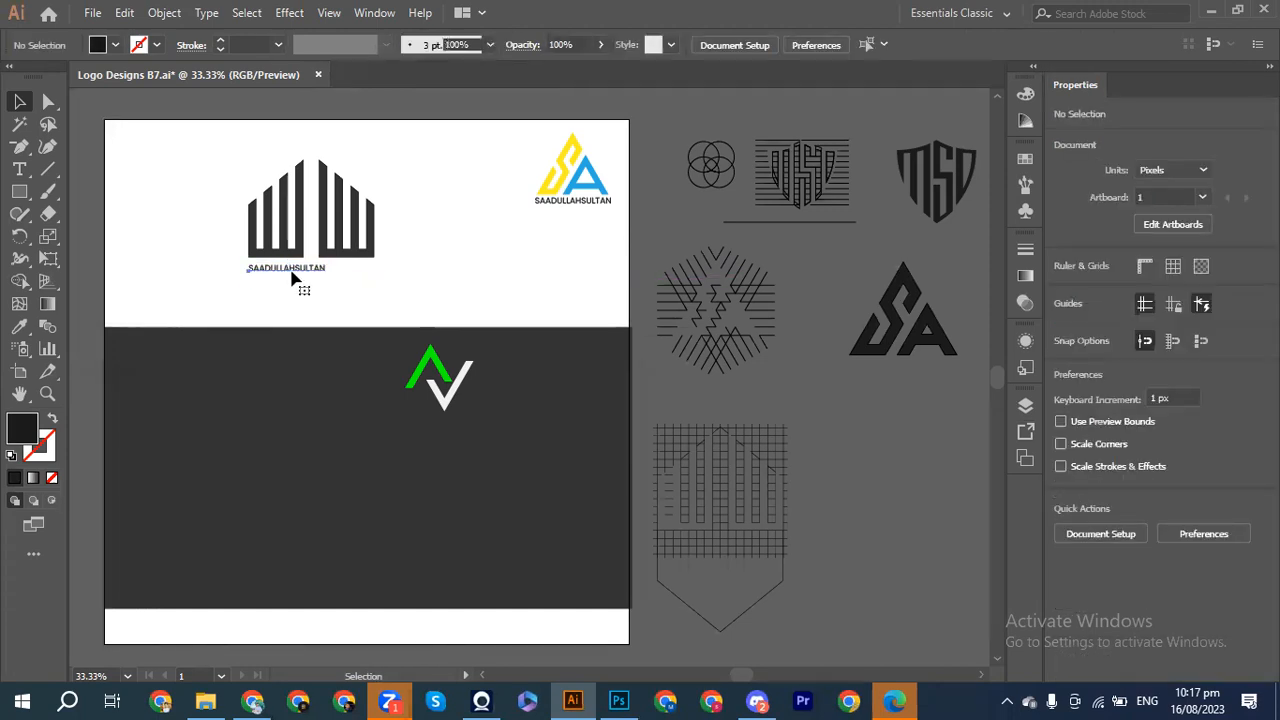
pyautogui.click(293, 279)
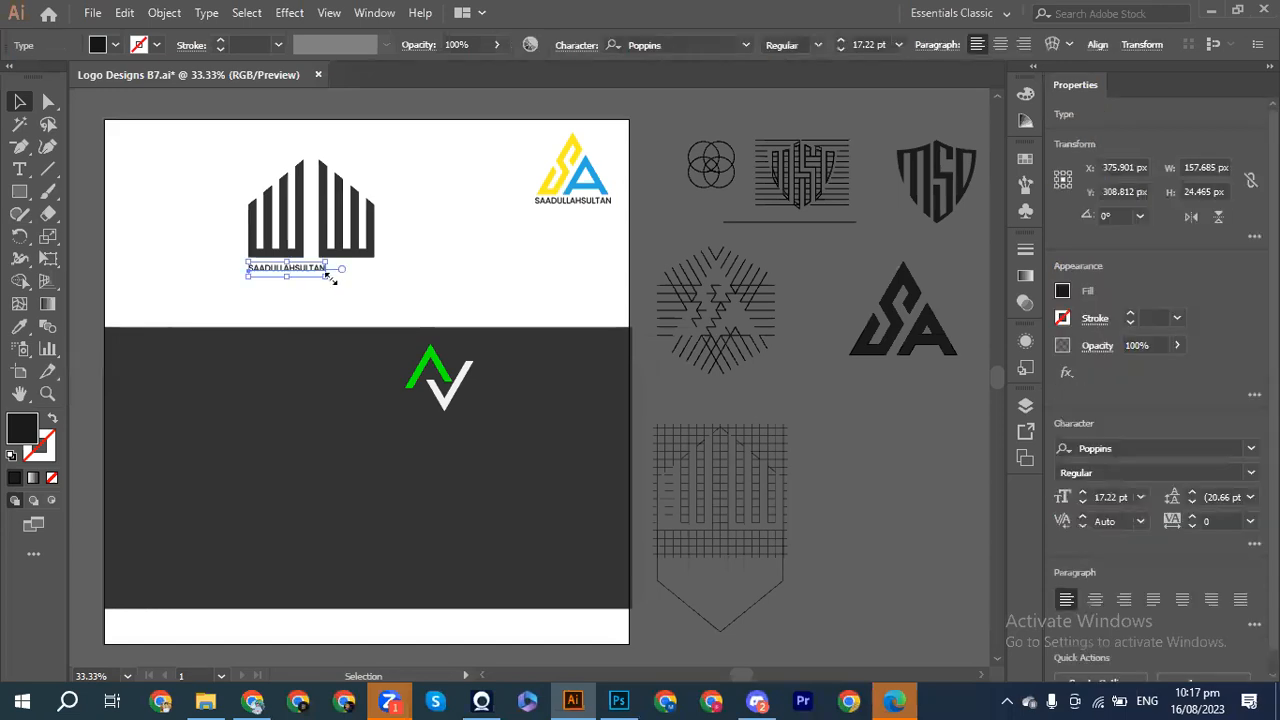
pyautogui.click(312, 285)
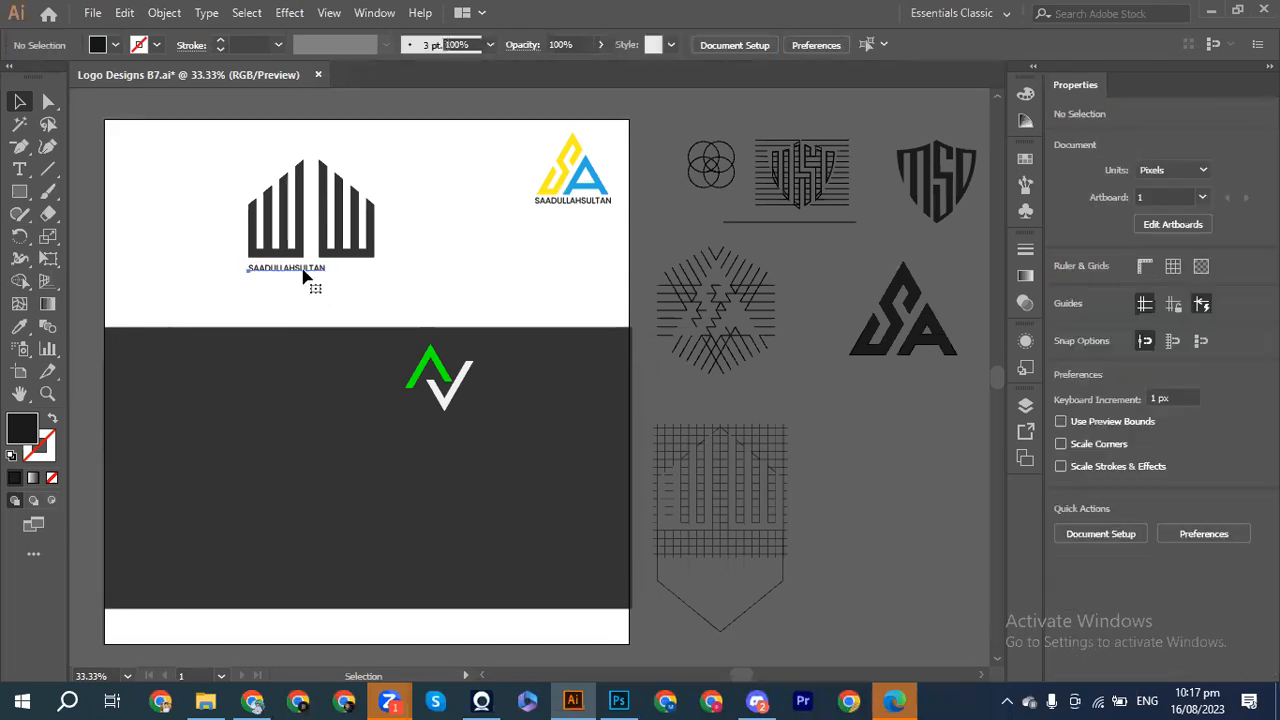
# Step: Retype the copied caption as 'Golden Gate City' and enlarge it
pyautogui.tripleClick(303, 271)
pyautogui.press('BackSpace')
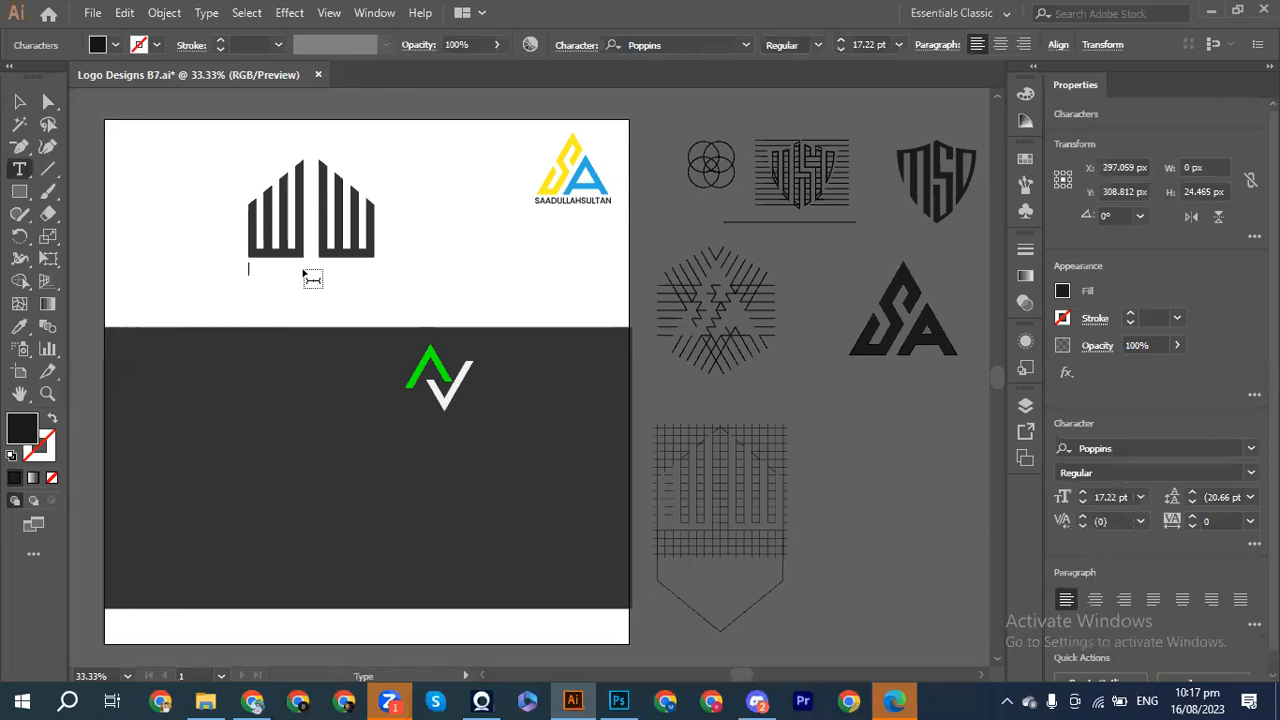
pyautogui.write('gol')
pyautogui.press('BackSpace')
pyautogui.press('BackSpace')
pyautogui.press('BackSpace')
pyautogui.write('Golden Gate')
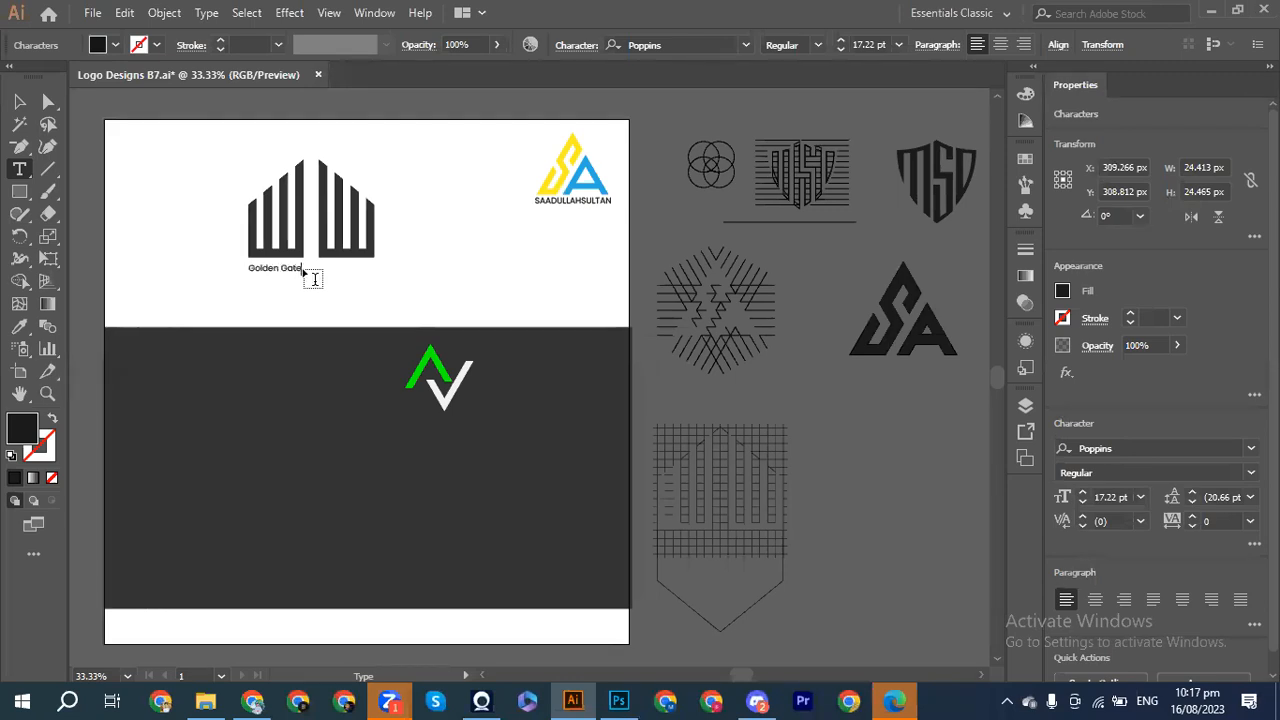
pyautogui.write(' City')
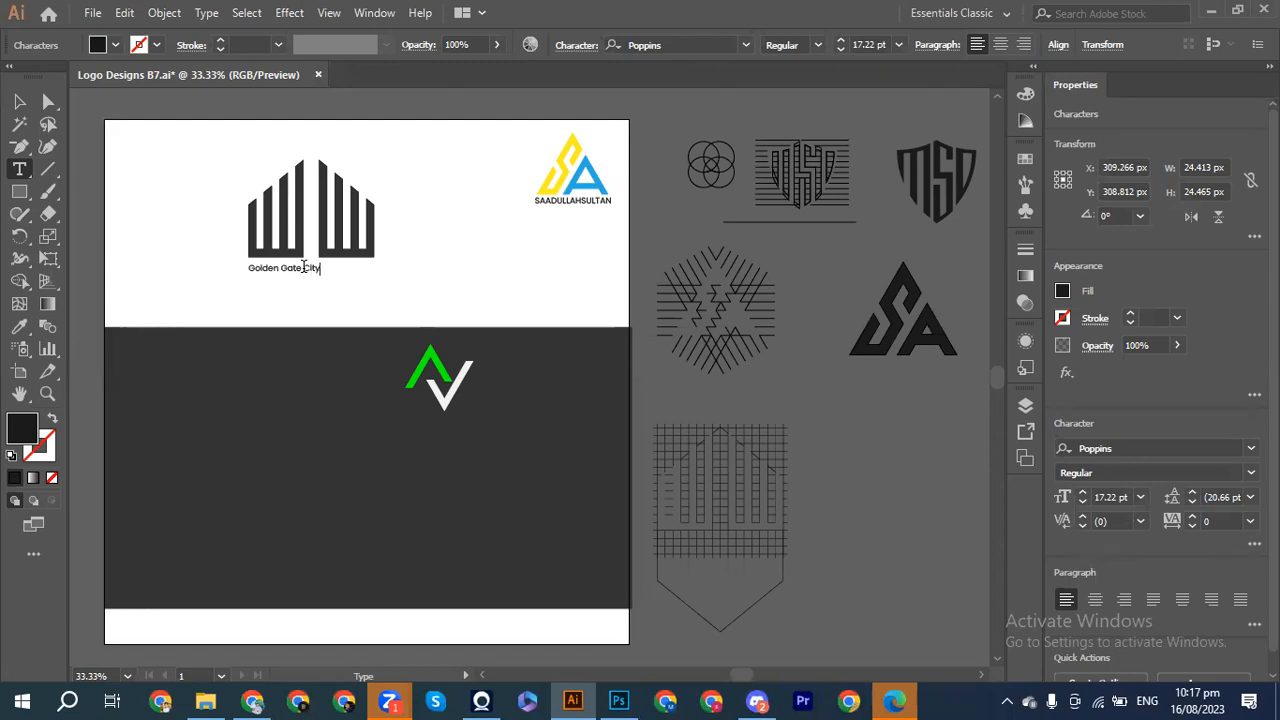
pyautogui.click(19, 101)
pyautogui.moveTo(320, 275)
pyautogui.mouseDown()
pyautogui.moveTo(384, 289)
pyautogui.moveTo(335, 290)
pyautogui.mouseUp()
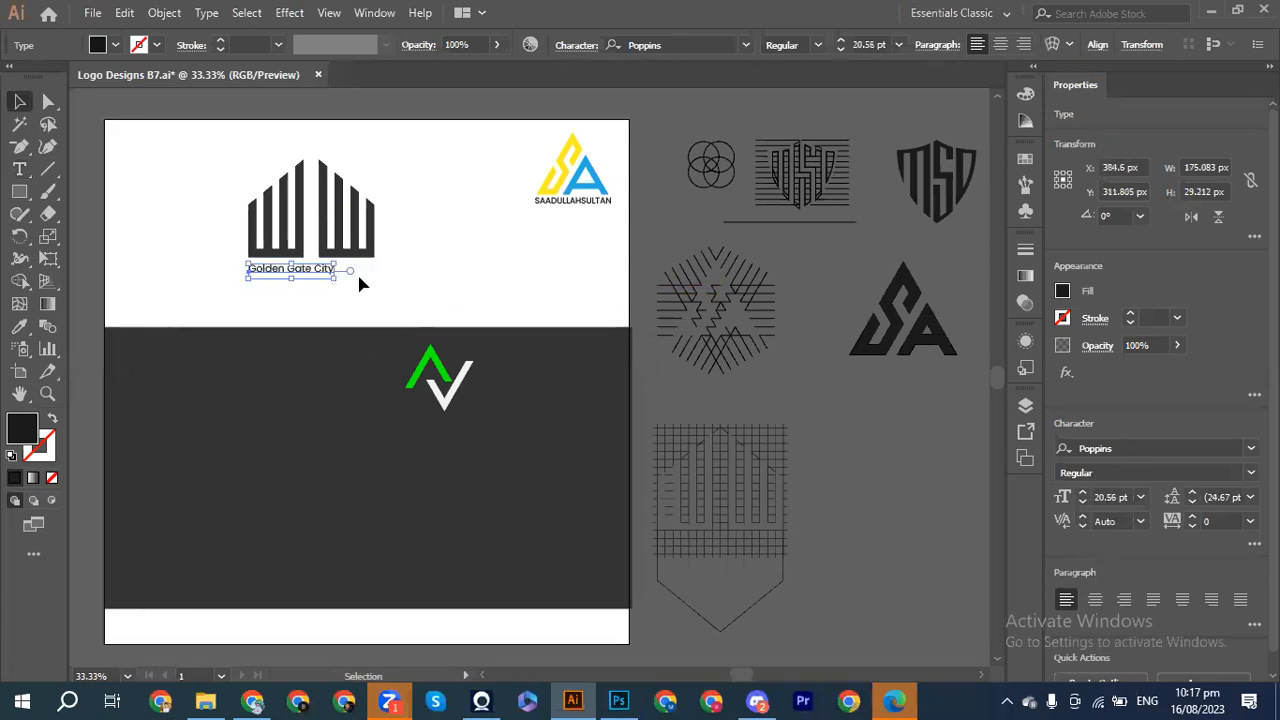
pyautogui.click(330, 282)
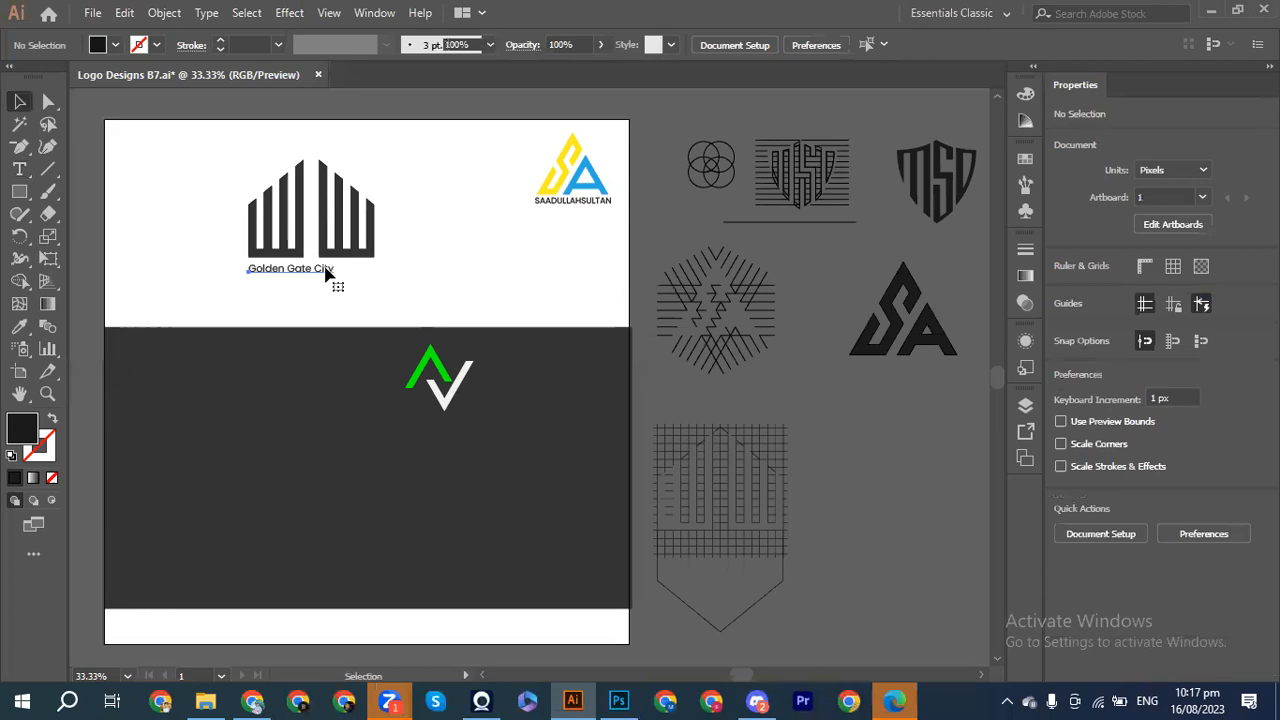
# Step: Append 'Phalia' to the caption and scale it to span the logo's width
pyautogui.doubleClick(326, 270)
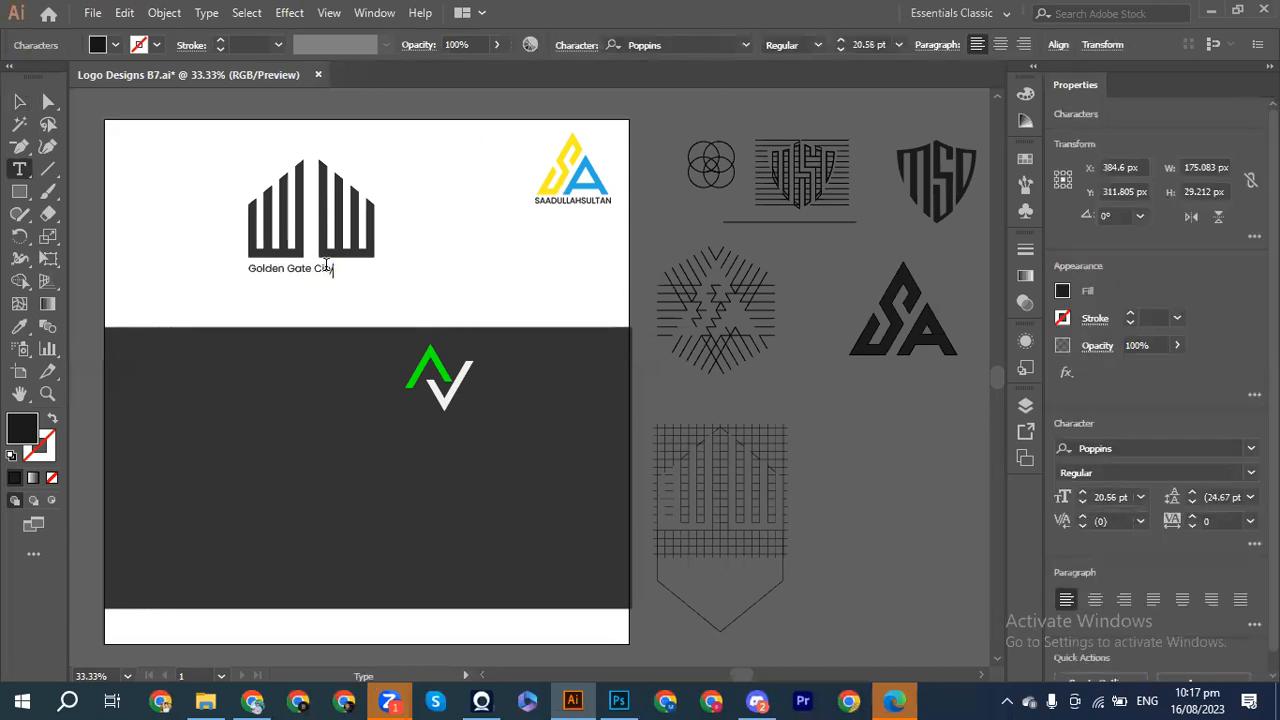
pyautogui.write('Phalia')
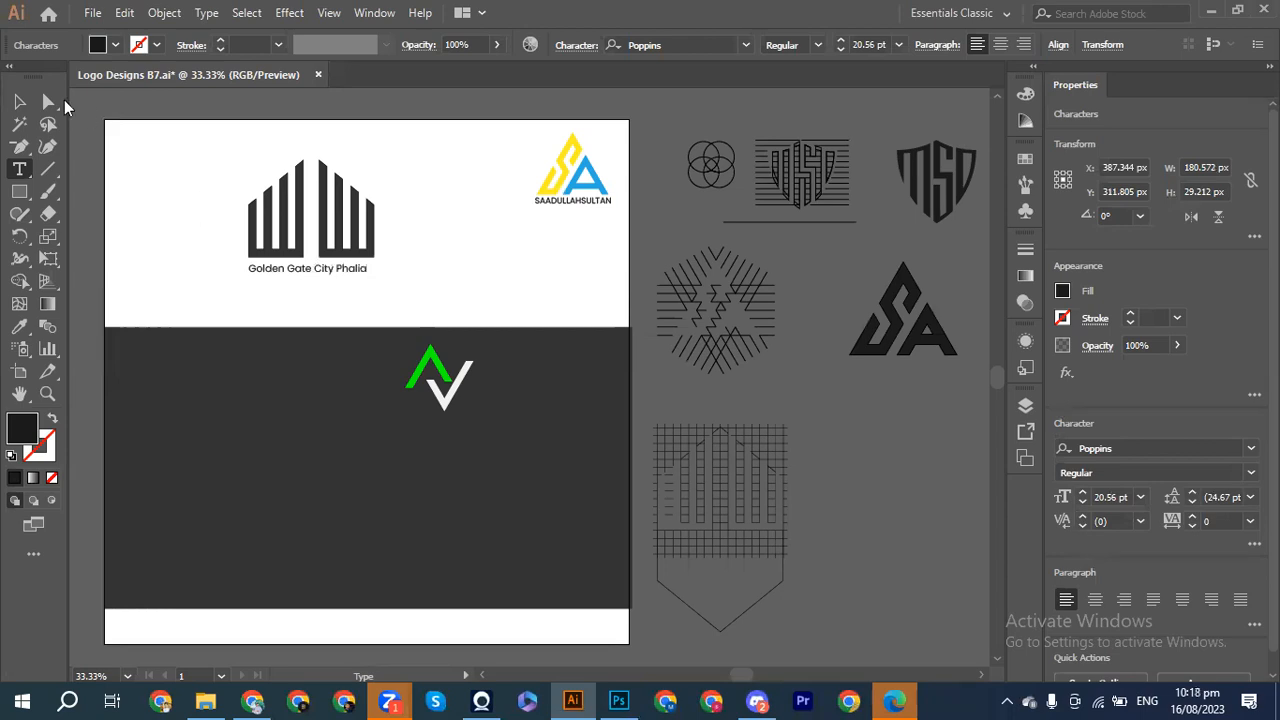
pyautogui.click(19, 101)
pyautogui.moveTo(368, 278); pyautogui.dragTo(373, 285)
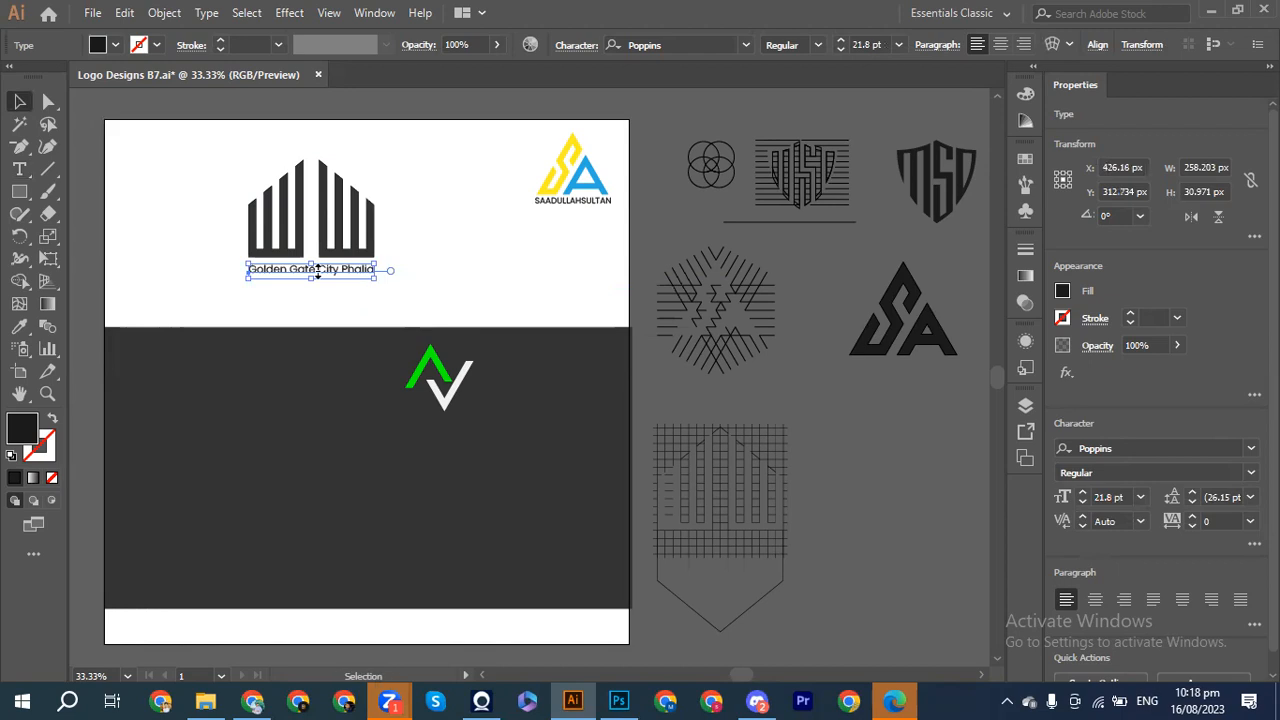
pyautogui.moveTo(249, 262); pyautogui.dragTo(247, 261)
pyautogui.click(173, 254)
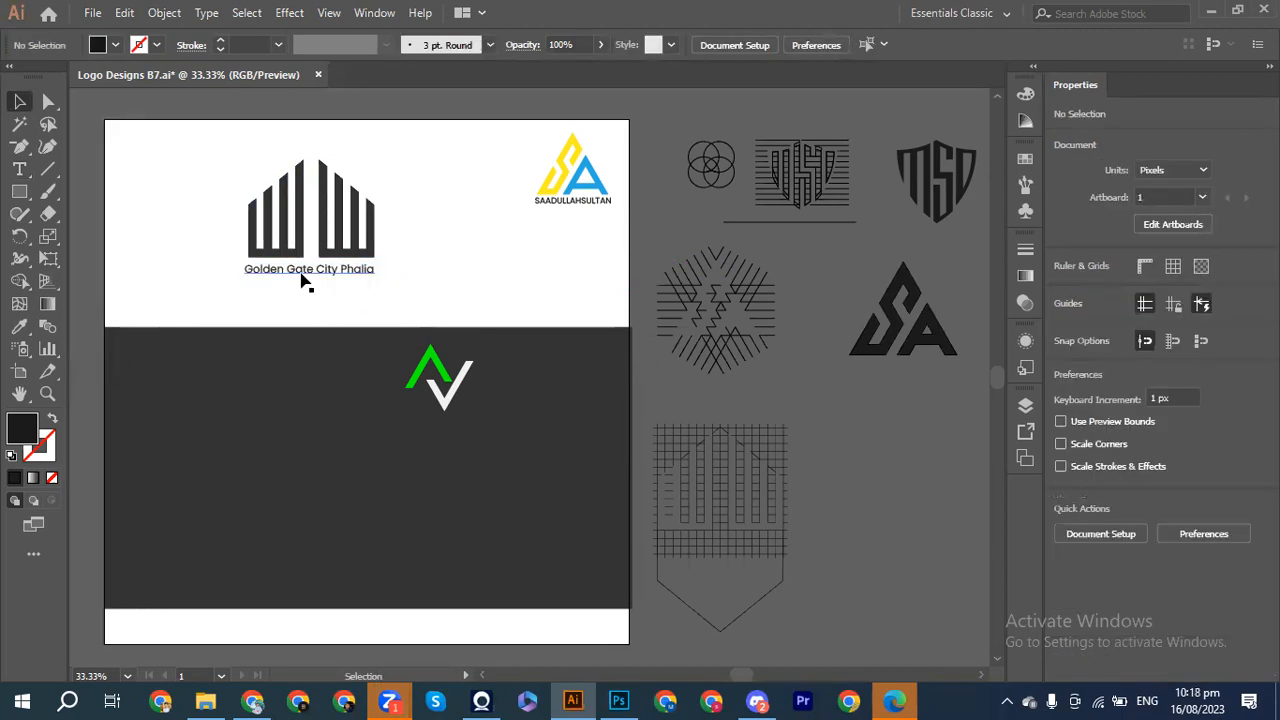
pyautogui.click(299, 281)
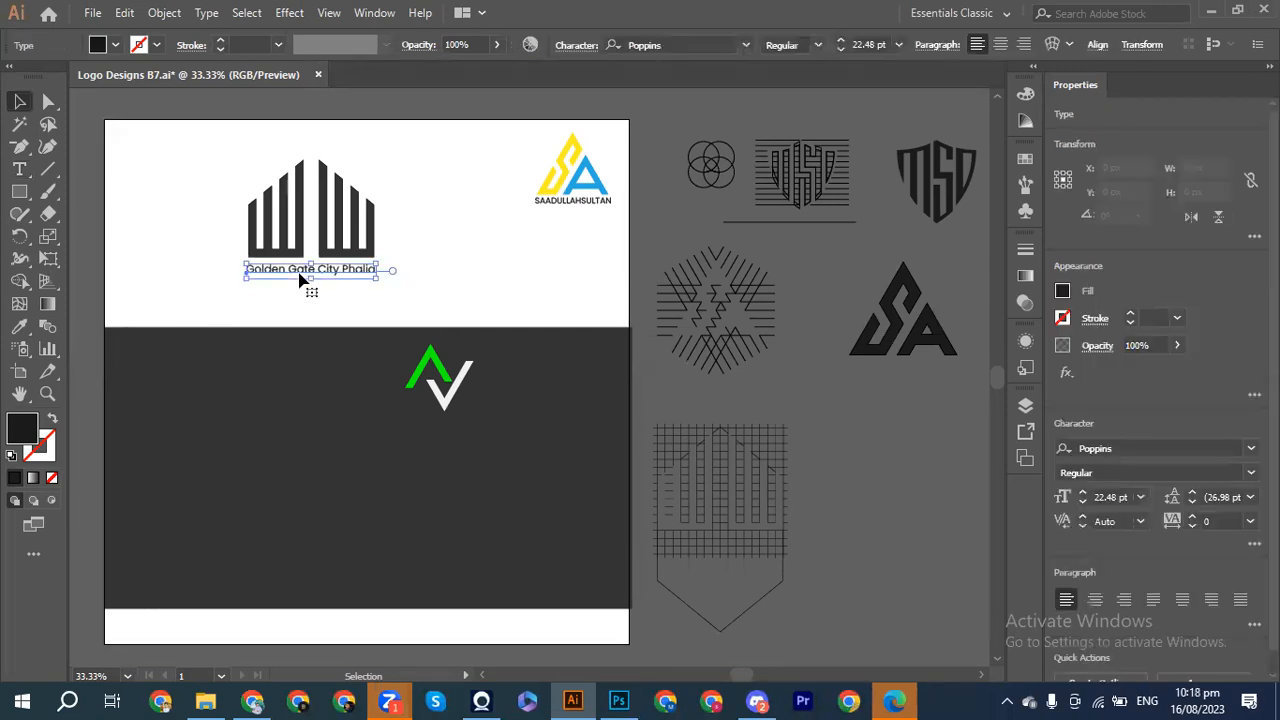
pyautogui.click(160, 288)
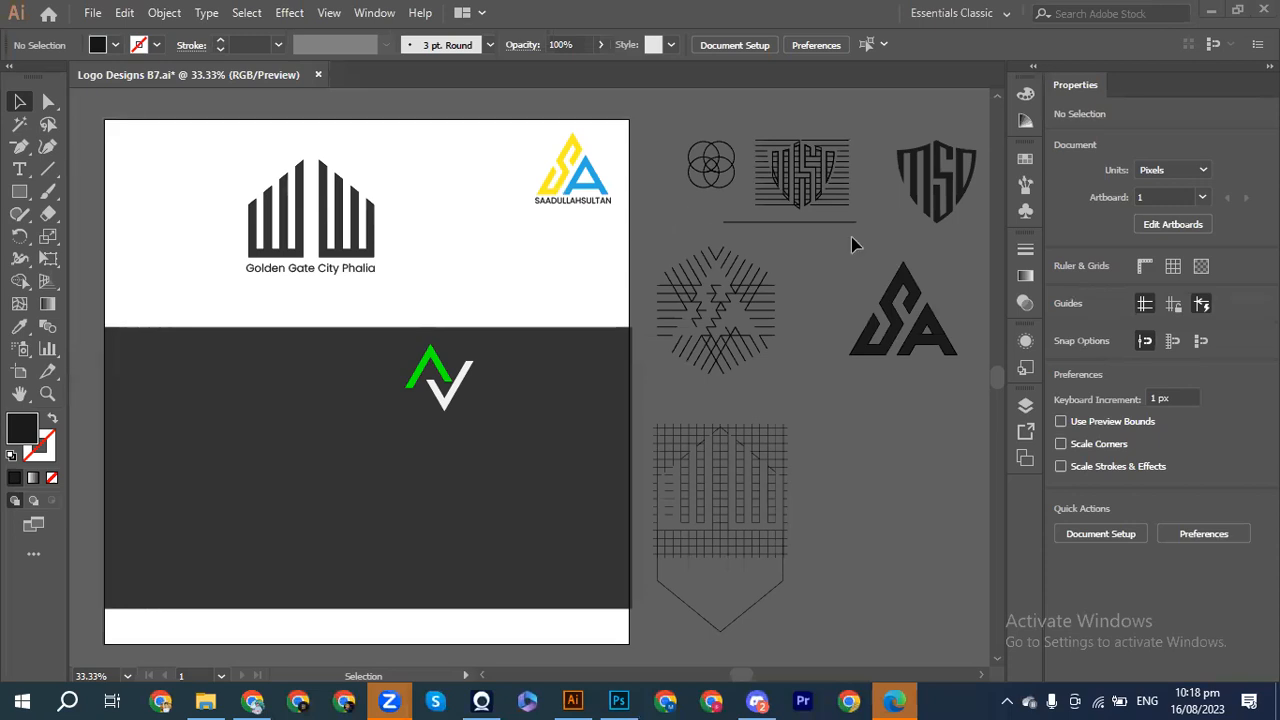
# Step: Move the green and white A-V mark off the artboard onto the pasteboard above
pyautogui.scroll(1, 880, 288)
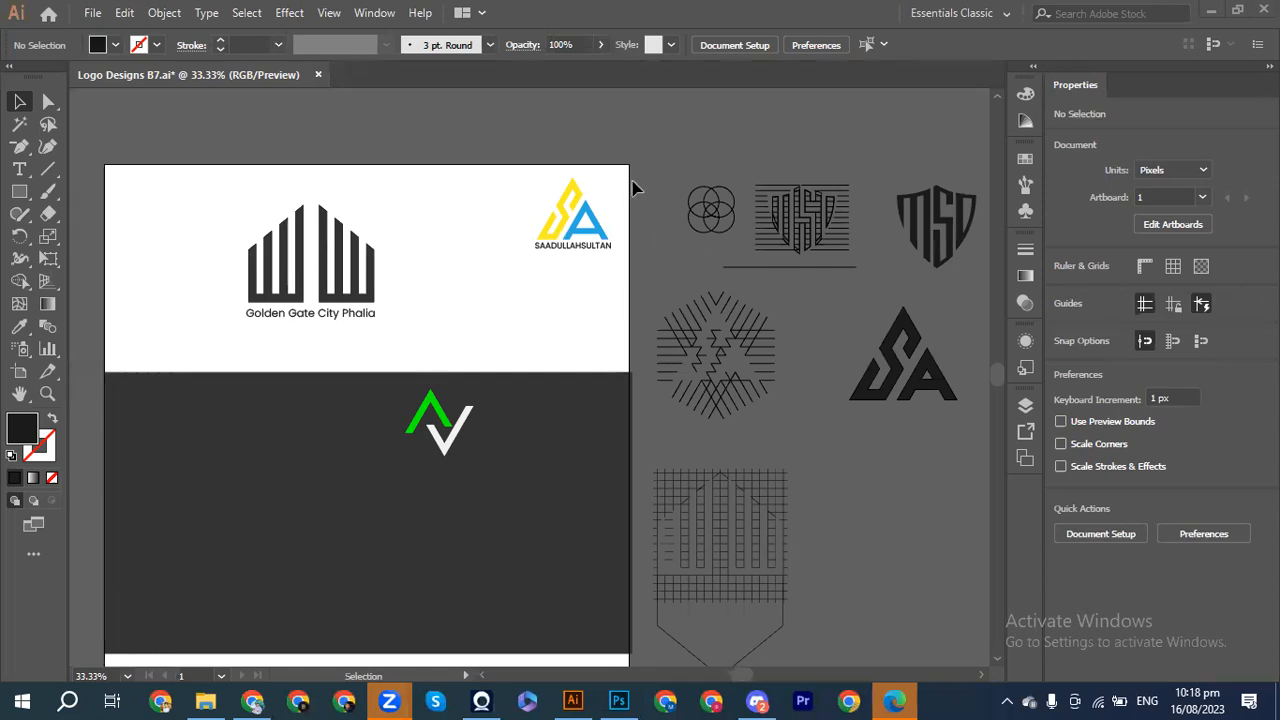
pyautogui.moveTo(621, 700)
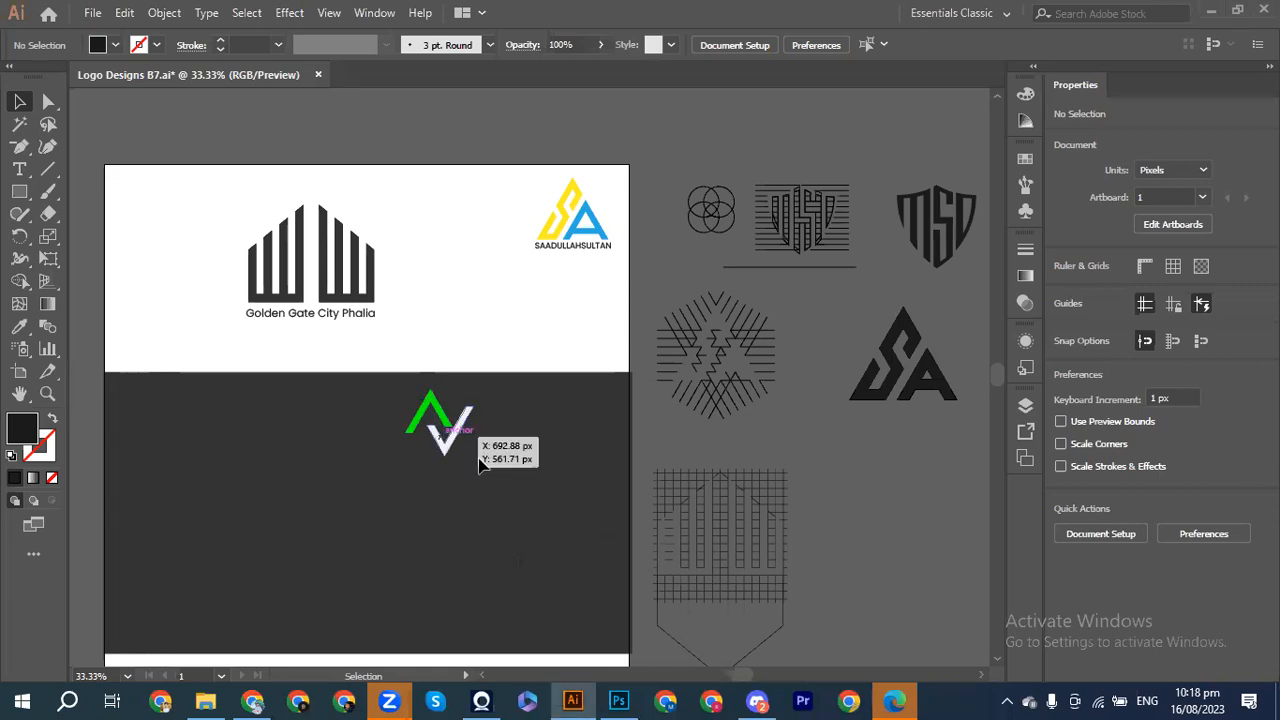
pyautogui.moveTo(374, 389); pyautogui.dragTo(535, 505)
pyautogui.moveTo(420, 415); pyautogui.dragTo(206, 97)
pyautogui.click(293, 160)
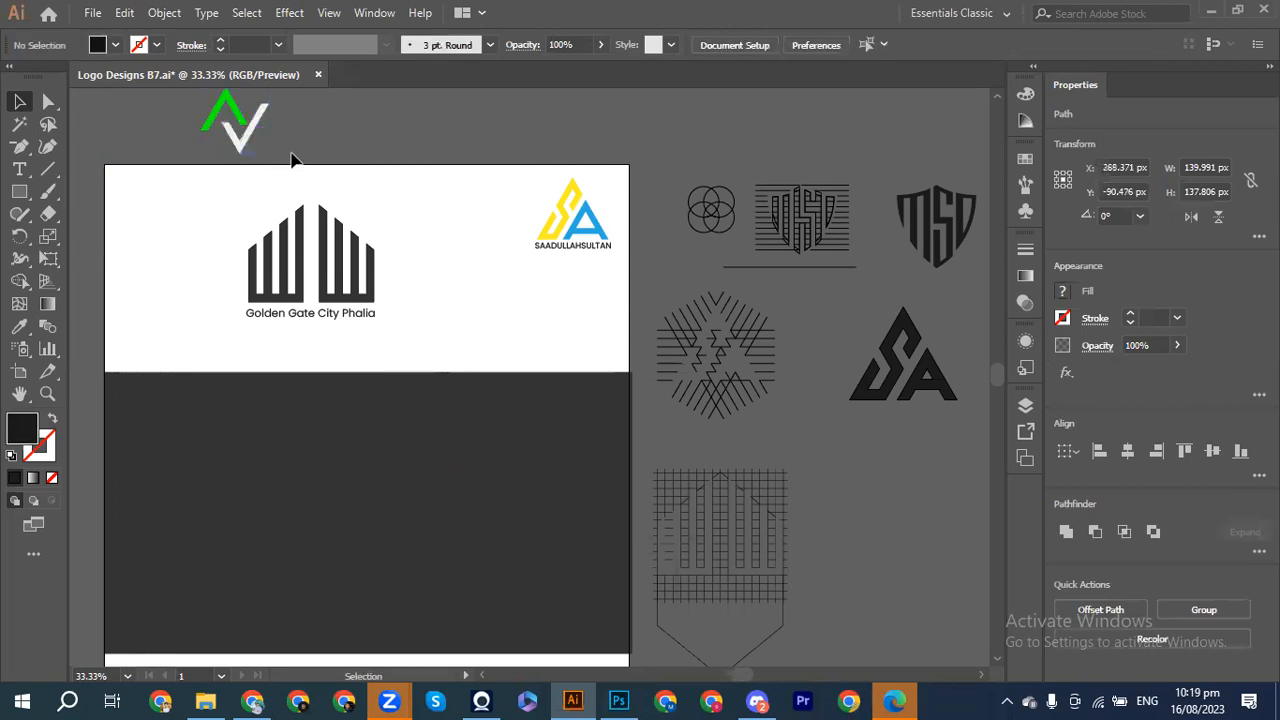
# Step: Shift the building logo and its caption together further to the right
pyautogui.moveTo(221, 217); pyautogui.dragTo(400, 336)
pyautogui.hotkey('shift', 'Right')
pyautogui.hotkey('shift', 'Right')
pyautogui.hotkey('shift', 'Right')
pyautogui.hotkey('shift', 'Right')
pyautogui.hotkey('shift', 'Right')
pyautogui.hotkey('shift', 'Right')
pyautogui.hotkey('shift', 'Right')
pyautogui.hotkey('shift', 'Right')
pyautogui.hotkey('shift', 'Right')
pyautogui.hotkey('shift', 'Right')
pyautogui.hotkey('shift', 'Right')
pyautogui.hotkey('shift', 'Right')
pyautogui.hotkey('shift', 'Right')
pyautogui.hotkey('shift', 'Right')
pyautogui.hotkey('shift', 'Right')
pyautogui.hotkey('shift', 'Right')
pyautogui.hotkey('shift', 'Right')
pyautogui.hotkey('shift', 'Right')
pyautogui.hotkey('shift', 'Right')
pyautogui.hotkey('shift', 'Right')
pyautogui.hotkey('shift', 'Right')
pyautogui.hotkey('shift', 'Right')
pyautogui.hotkey('shift', 'Right')
pyautogui.hotkey('shift', 'Right')
pyautogui.hotkey('shift', 'Right')
pyautogui.hotkey('shift', 'Right')
pyautogui.hotkey('shift', 'Right')
pyautogui.hotkey('shift', 'Right')
pyautogui.hotkey('shift', 'Right')
pyautogui.hotkey('shift', 'Right')
pyautogui.hotkey('shift', 'Right')
pyautogui.hotkey('shift', 'Right')
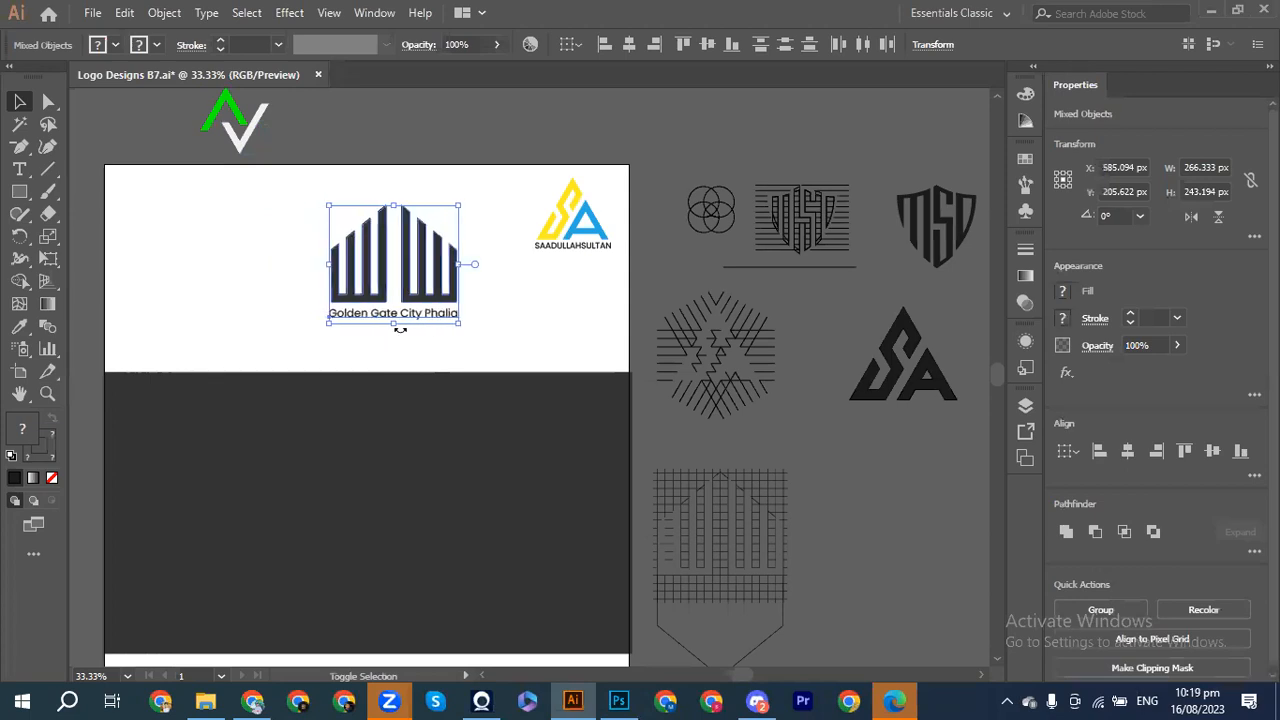
pyautogui.click(551, 283)
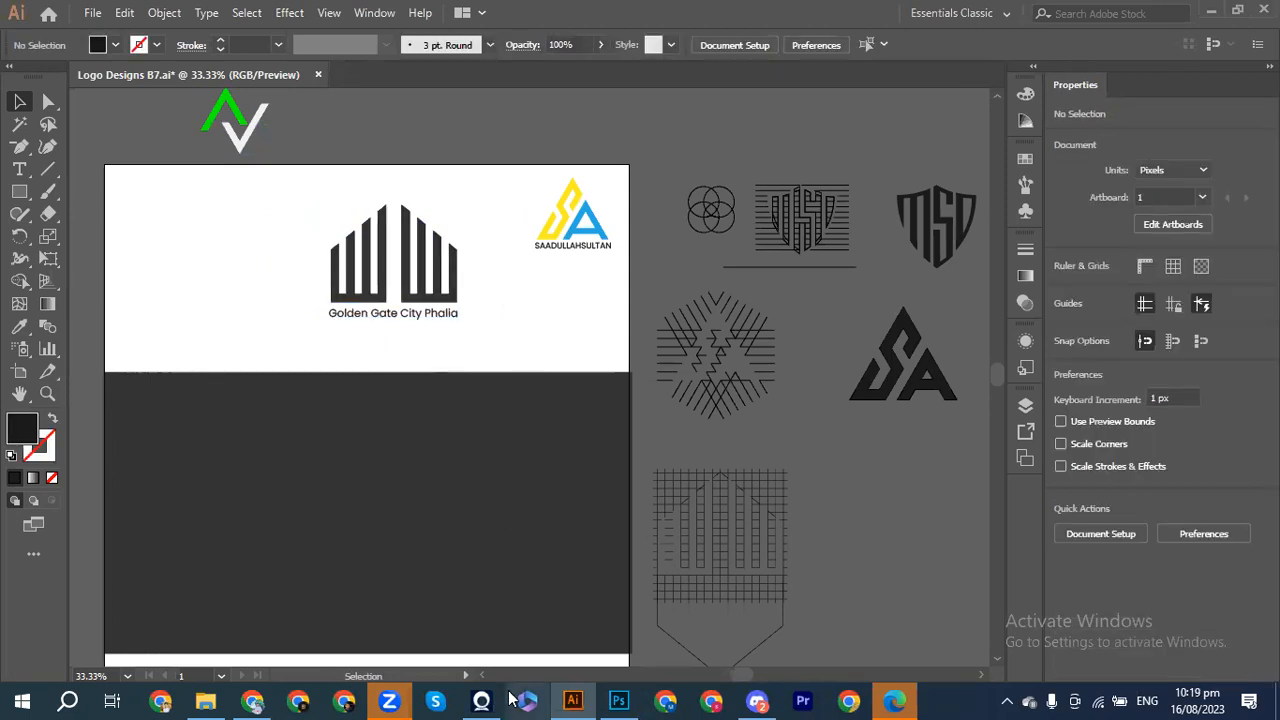
pyautogui.moveTo(621, 700)
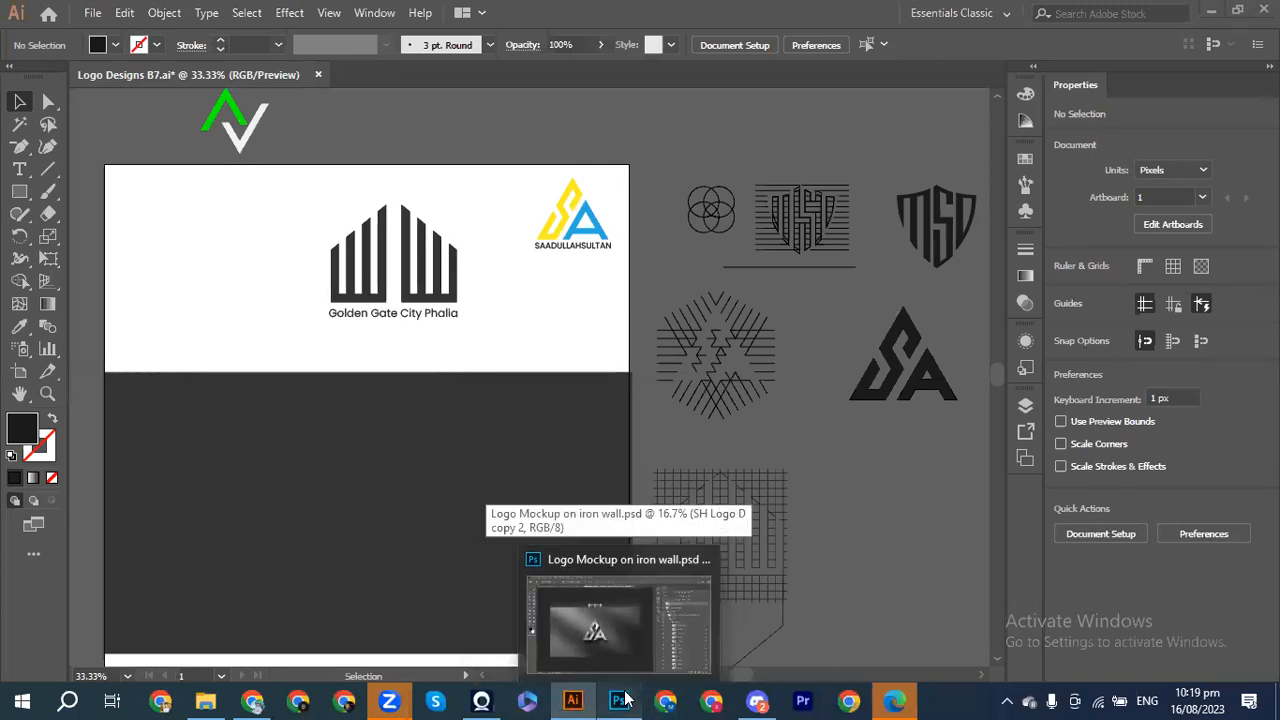
# Step: Collapse the Edition groups in the iron wall and wood text effect documents, then return to Chrome
pyautogui.click(621, 700)
pyautogui.click(854, 454)
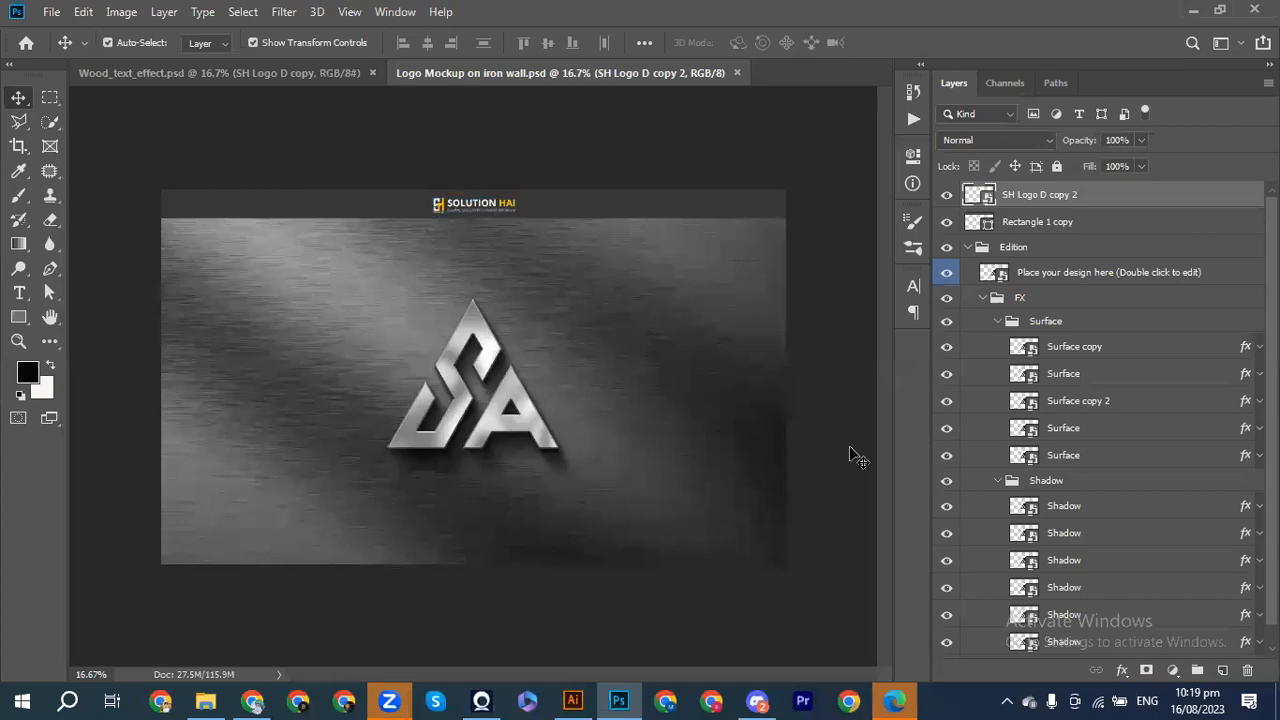
pyautogui.click(966, 248)
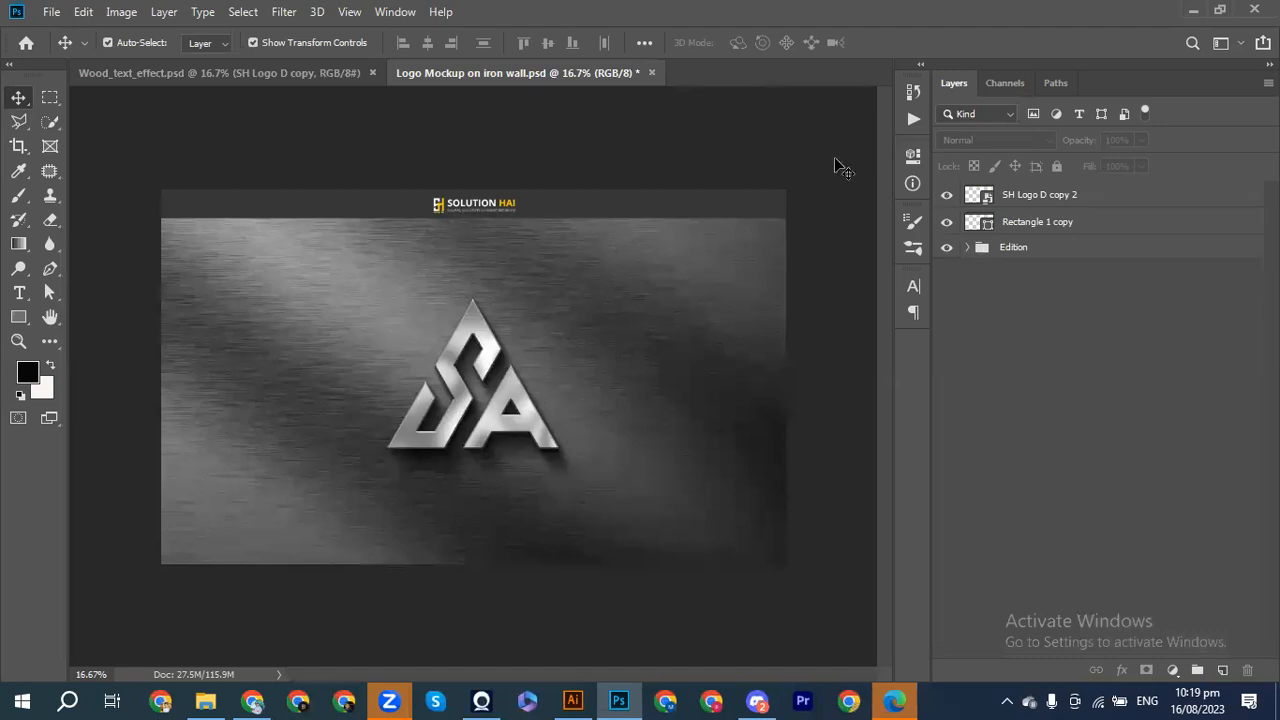
pyautogui.click(284, 72)
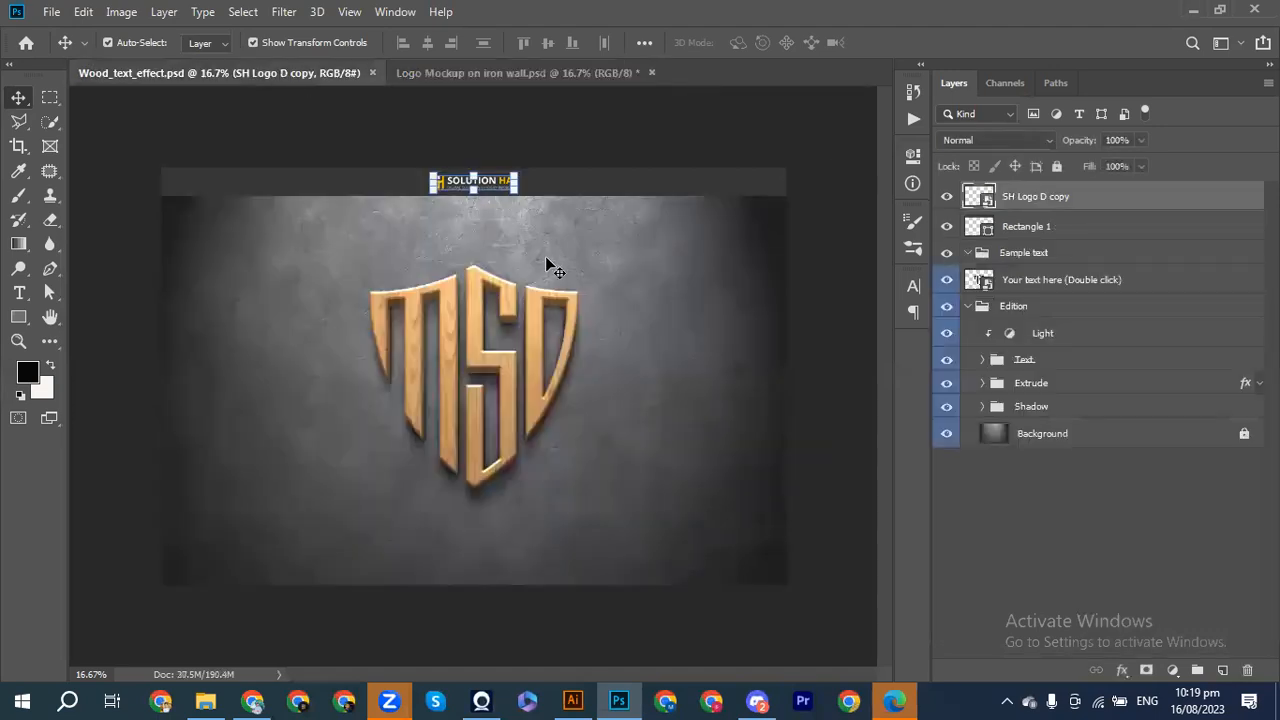
pyautogui.click(966, 306)
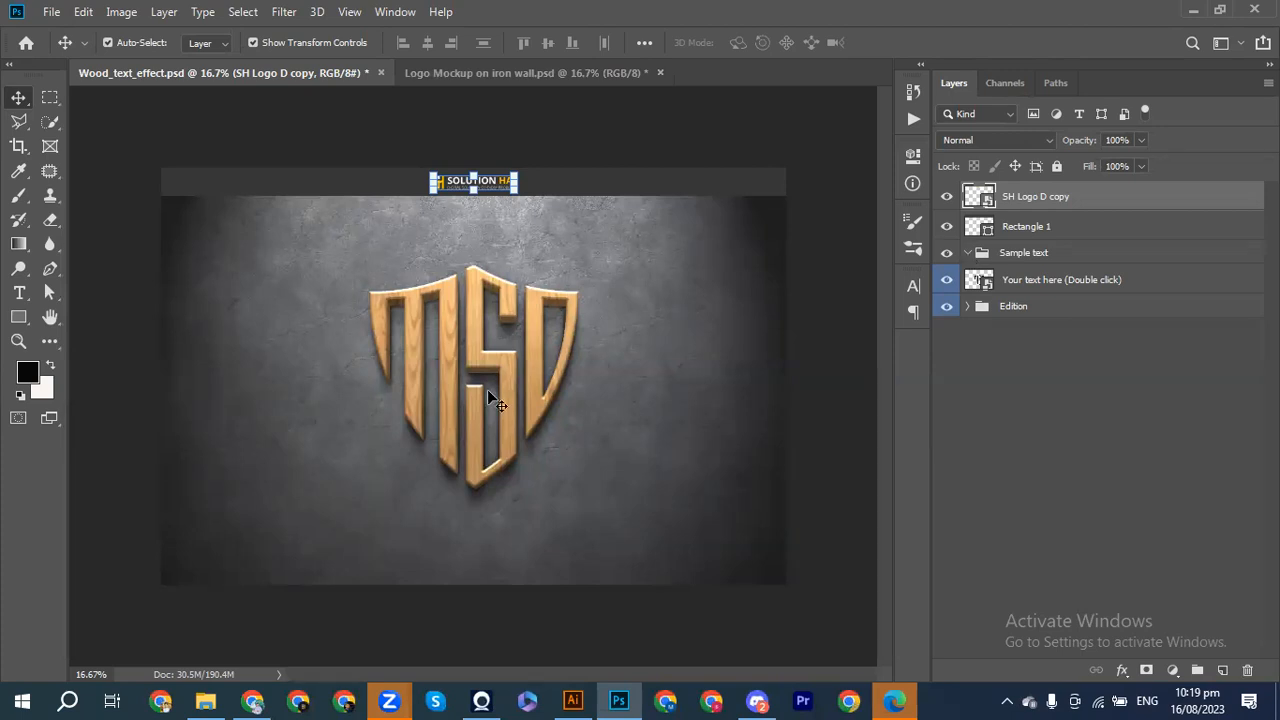
pyautogui.click(252, 700)
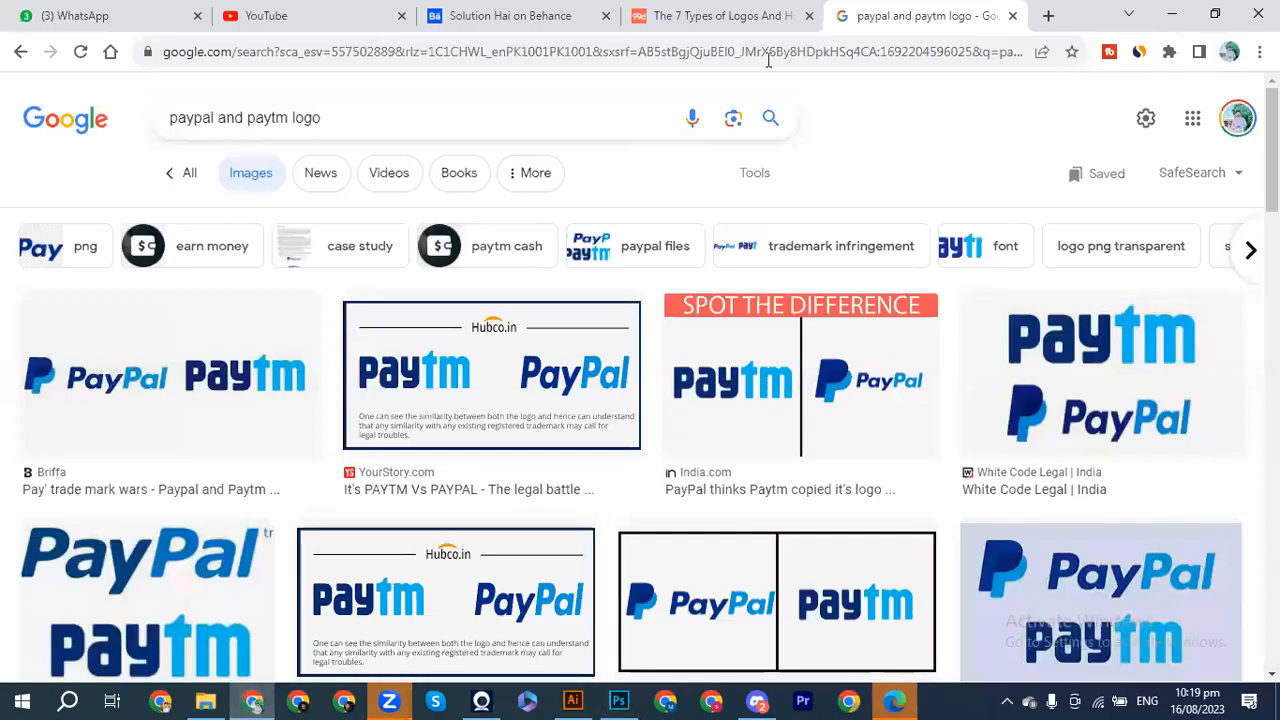
# Step: Load freepik.com in a new tab and search for 'logo mockup'
pyautogui.click(1048, 15)
pyautogui.write('free')
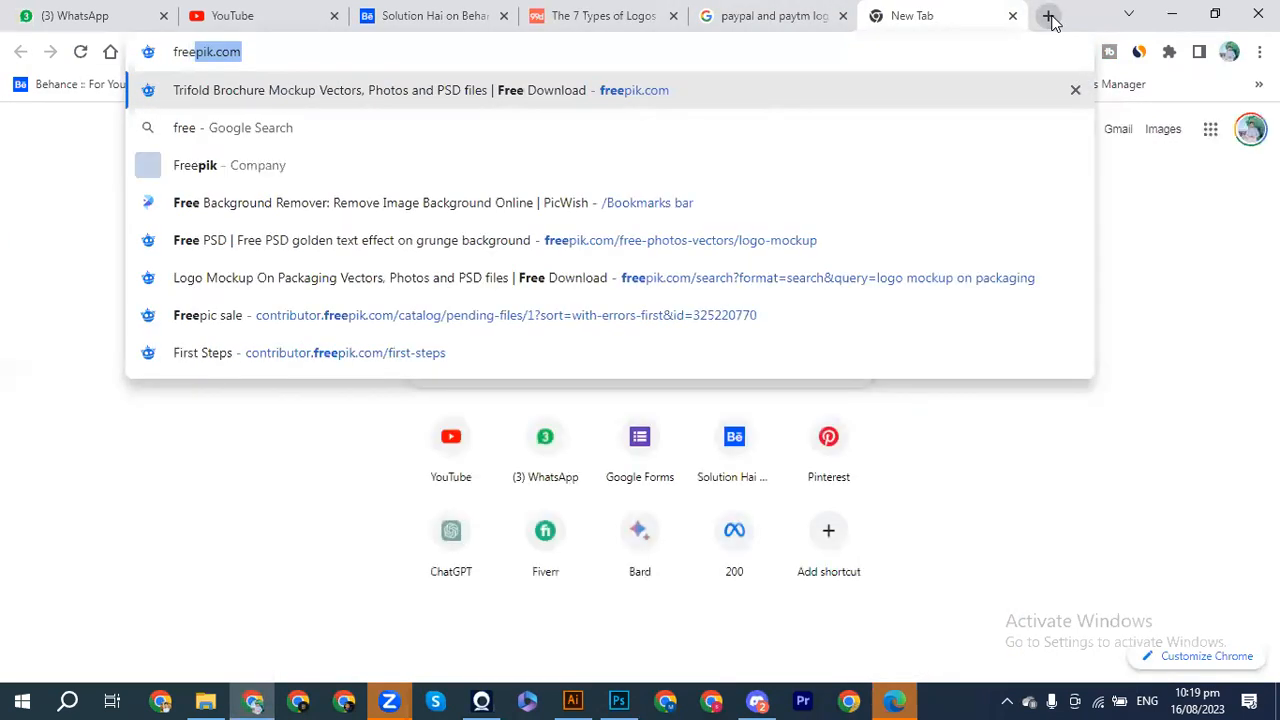
pyautogui.press('Return')
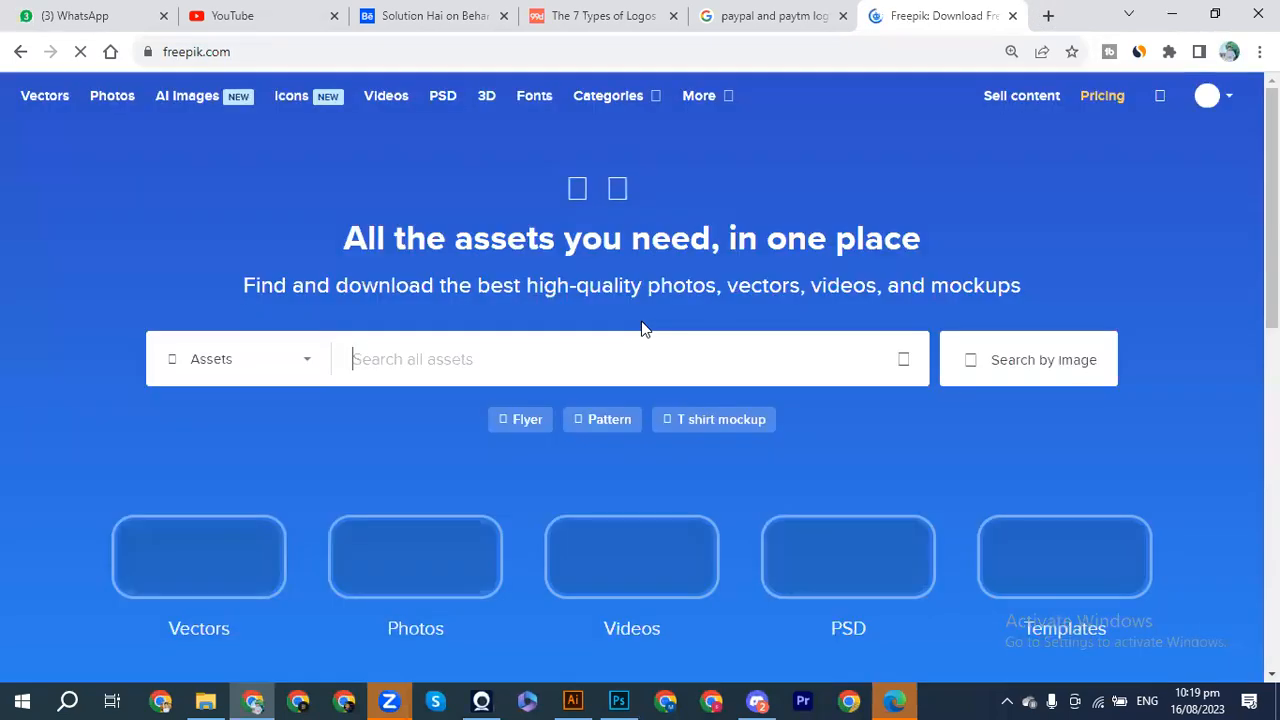
pyautogui.click(506, 348)
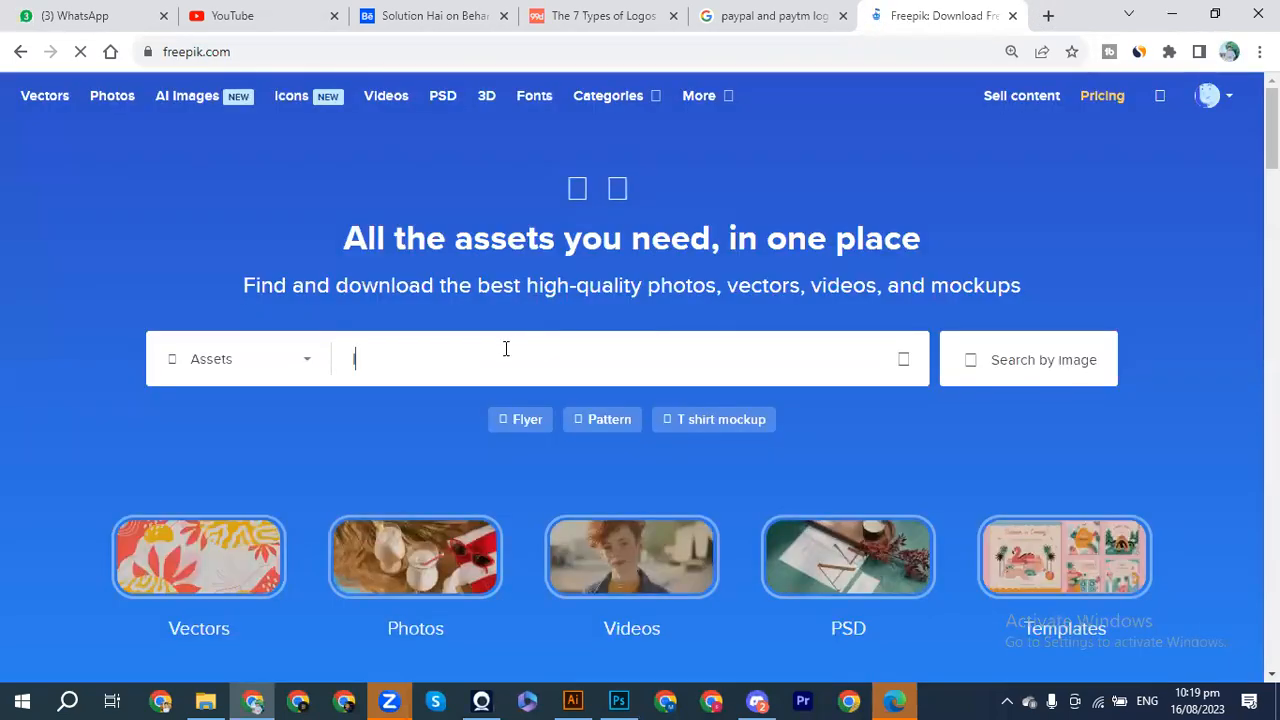
pyautogui.write('lgo')
pyautogui.press('BackSpace')
pyautogui.press('BackSpace')
pyautogui.press('BackSpace')
pyautogui.write('logo mockup')
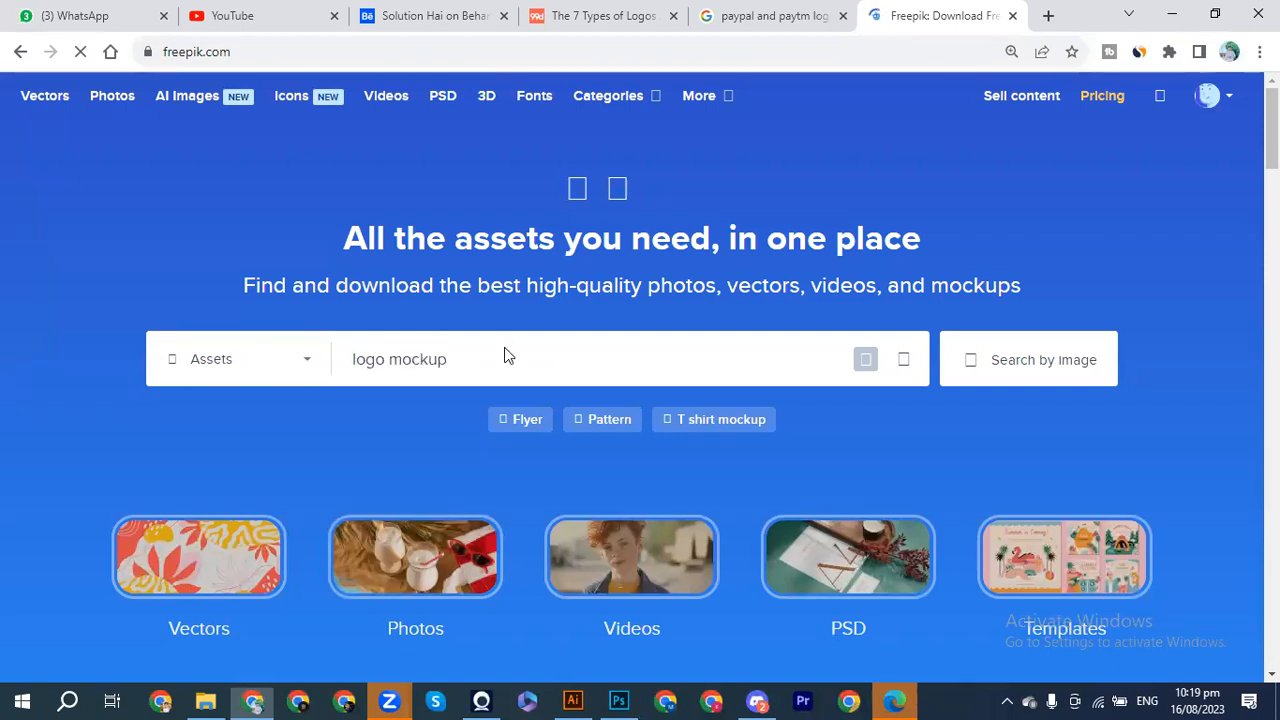
pyautogui.press('Return')
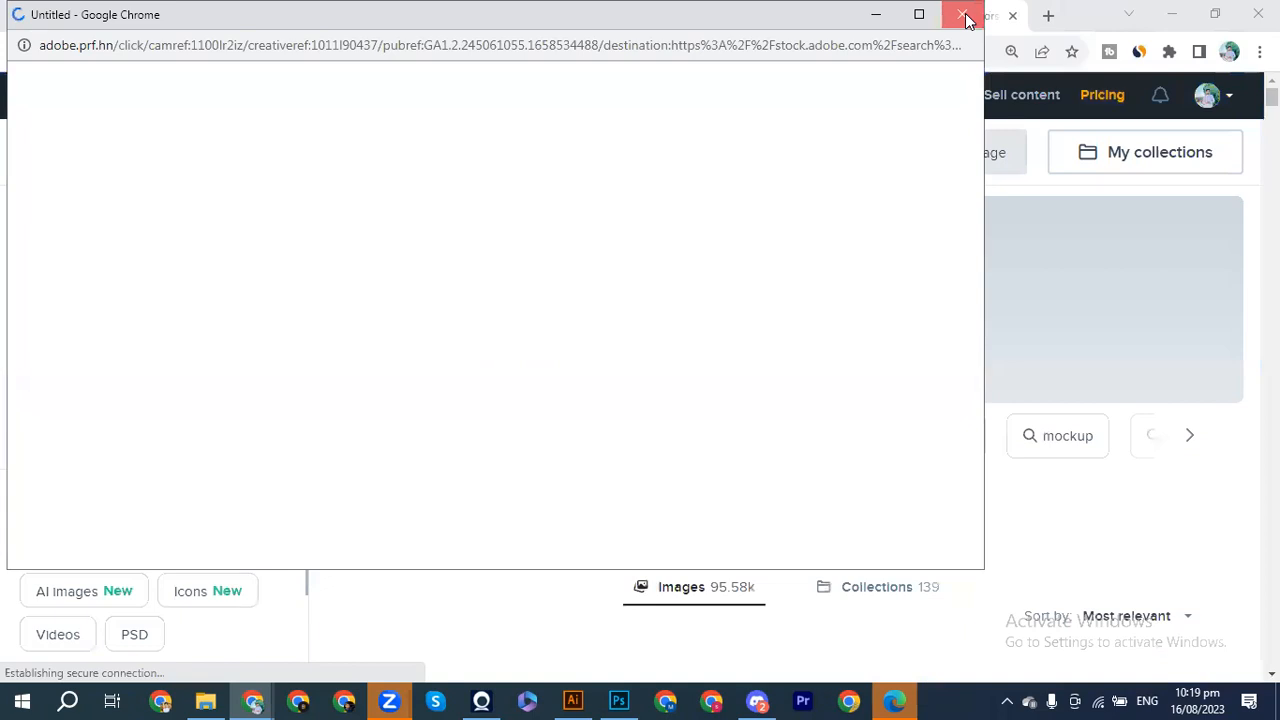
# Step: Close the advertising popup and scroll through the logo mockup results
pyautogui.click(961, 14)
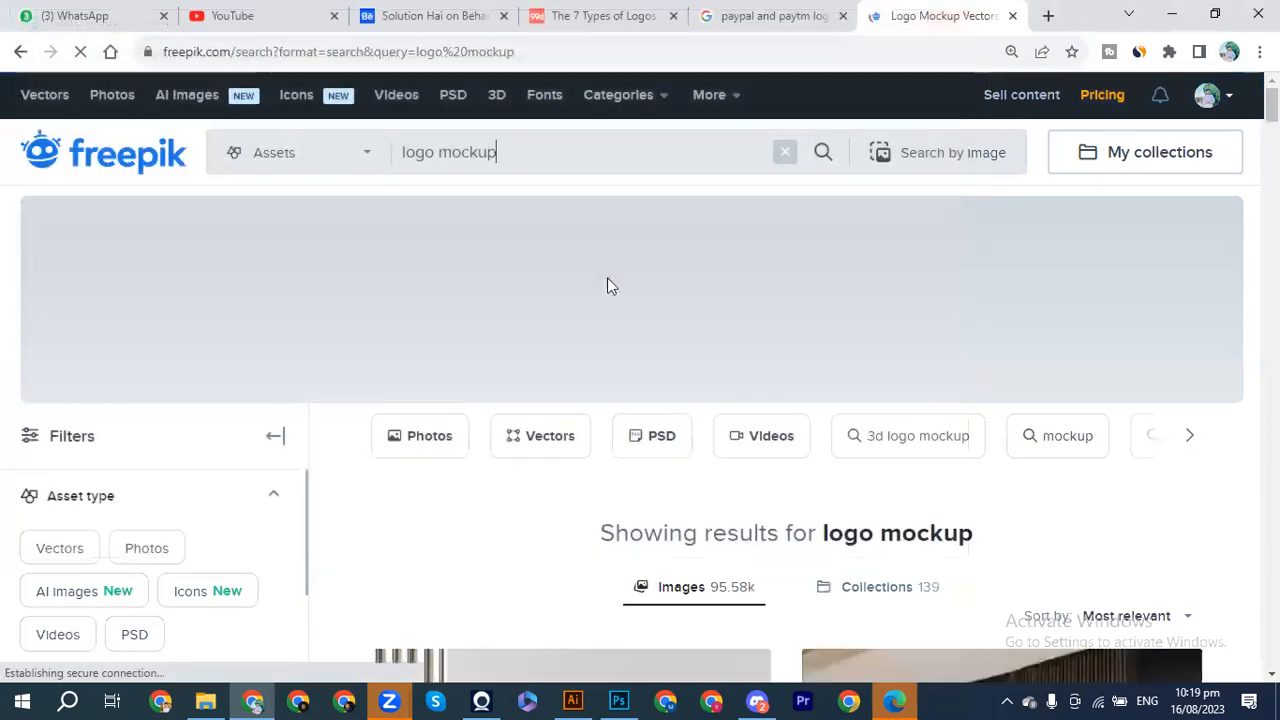
pyautogui.scroll(-3, 576, 416)
pyautogui.scroll(-6, 671, 515)
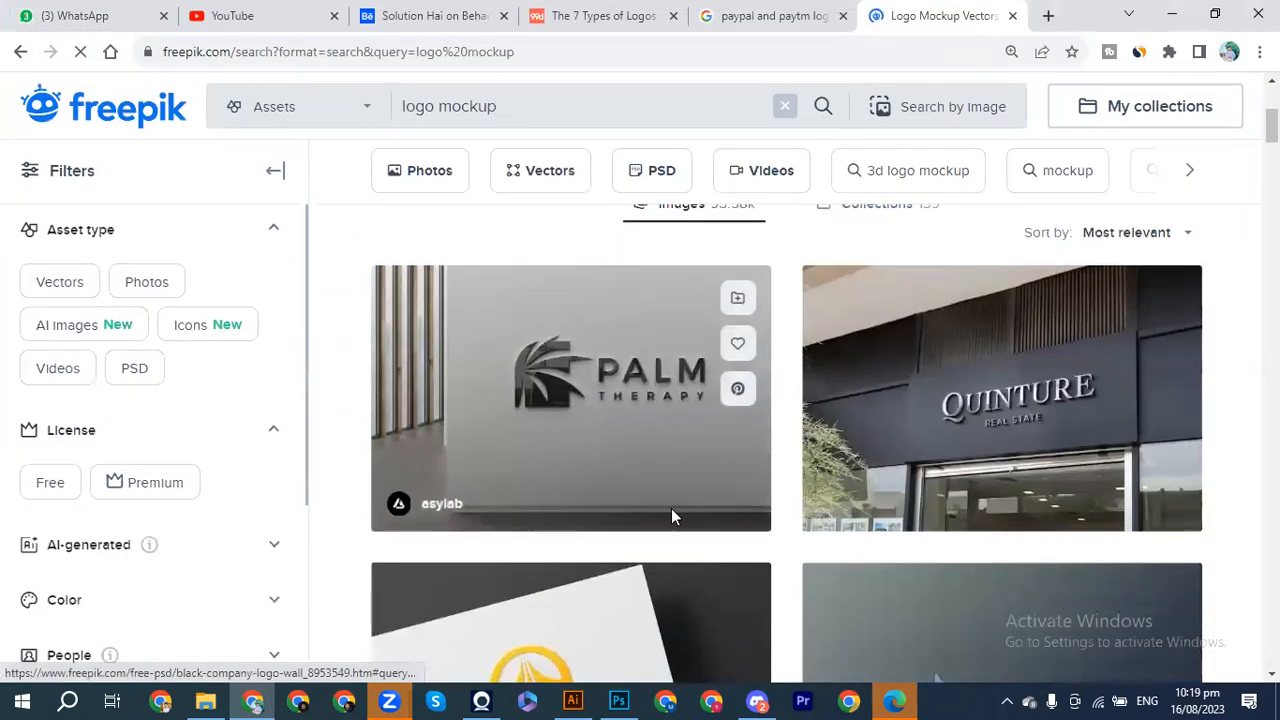
pyautogui.scroll(-1, 673, 517)
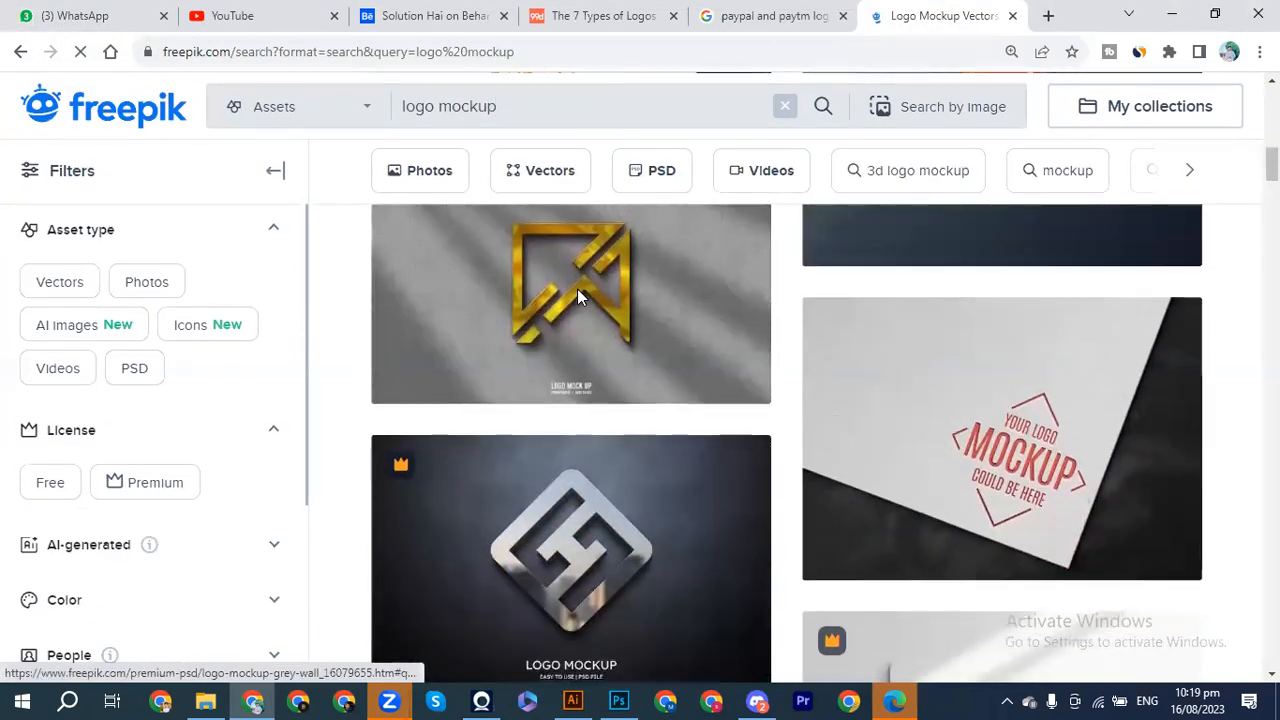
pyautogui.scroll(2, 623, 294)
pyautogui.scroll(-2, 623, 294)
pyautogui.scroll(2, 624, 298)
pyautogui.scroll(3, 624, 298)
pyautogui.scroll(-1, 624, 298)
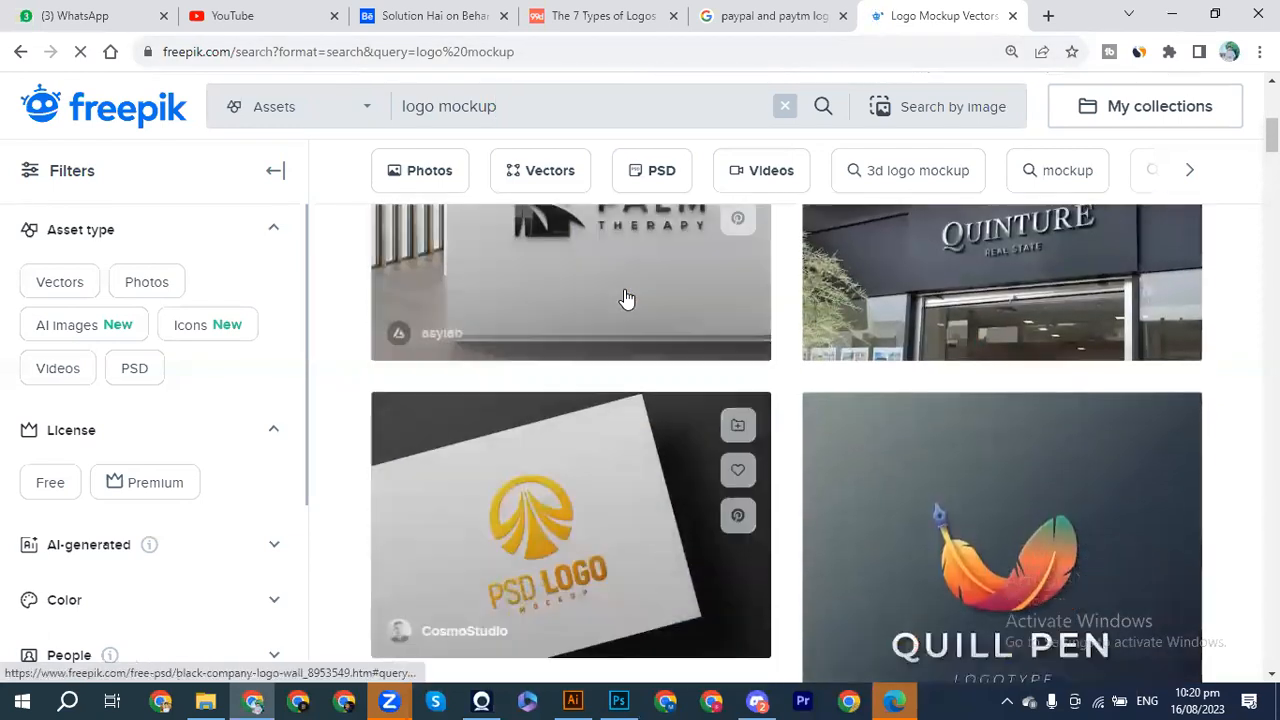
pyautogui.scroll(1, 624, 298)
pyautogui.scroll(-3, 626, 297)
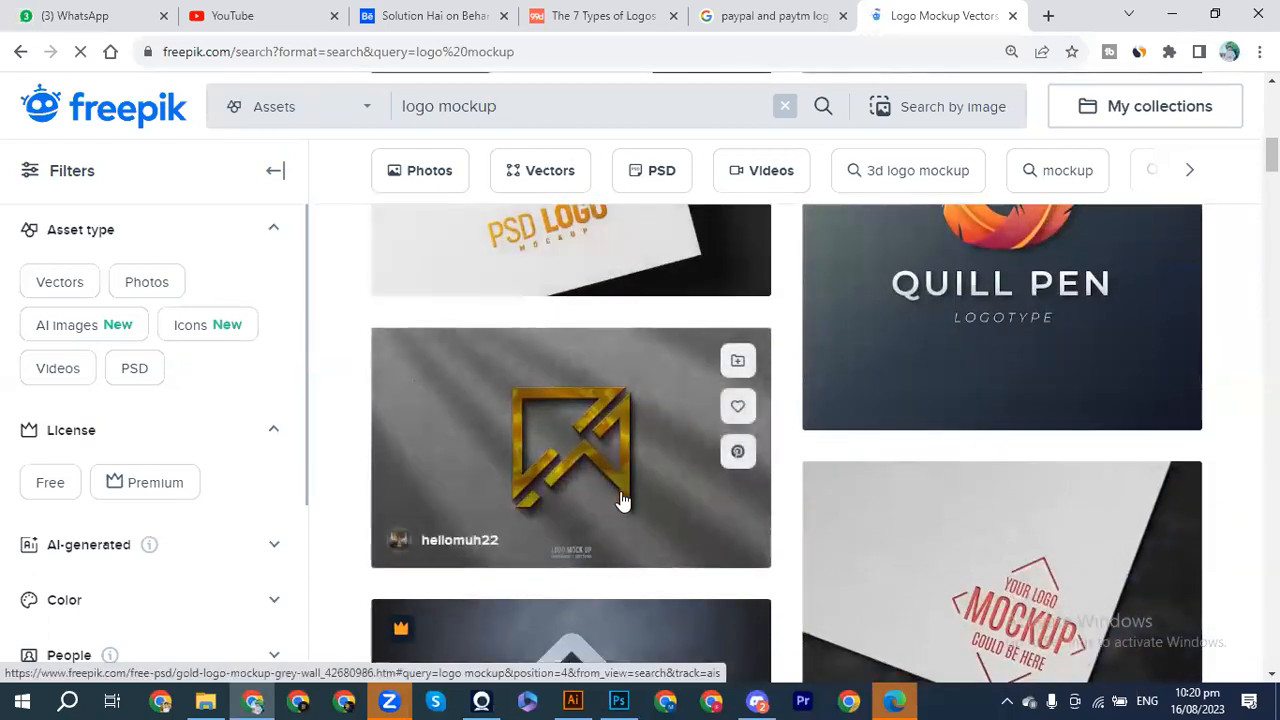
pyautogui.scroll(-2, 620, 491)
pyautogui.scroll(-5, 620, 491)
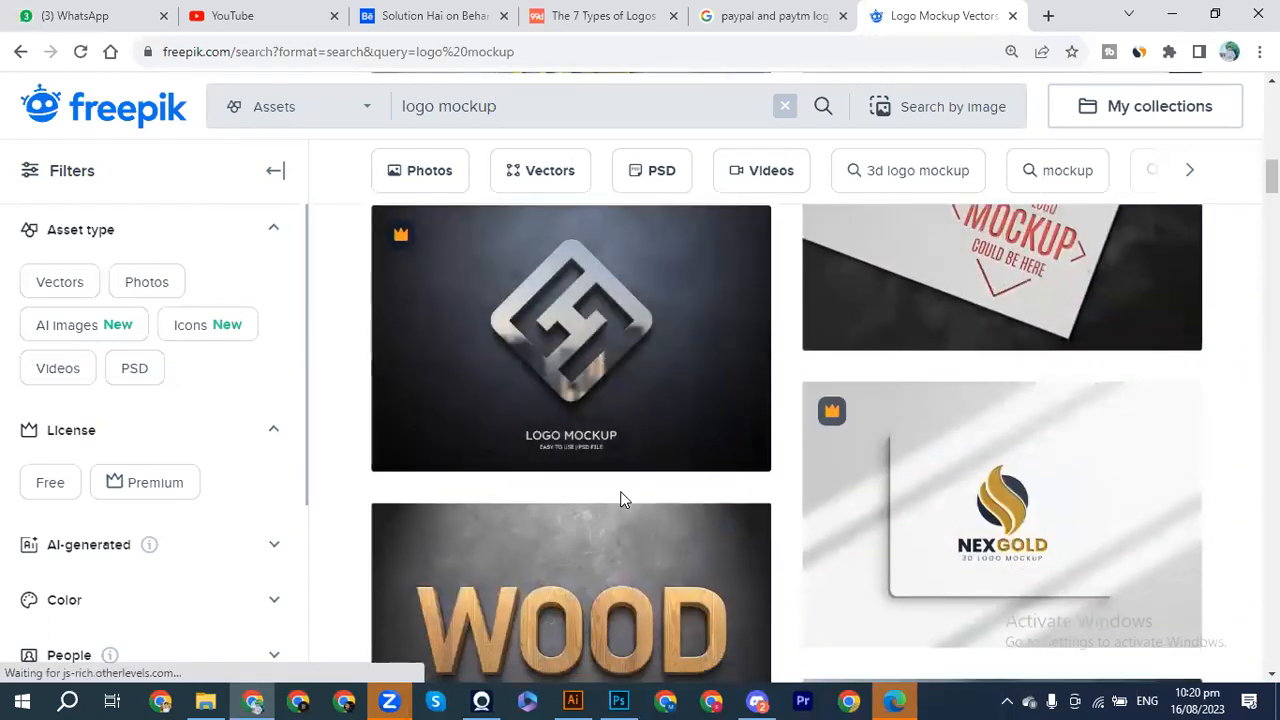
pyautogui.scroll(-5, 621, 500)
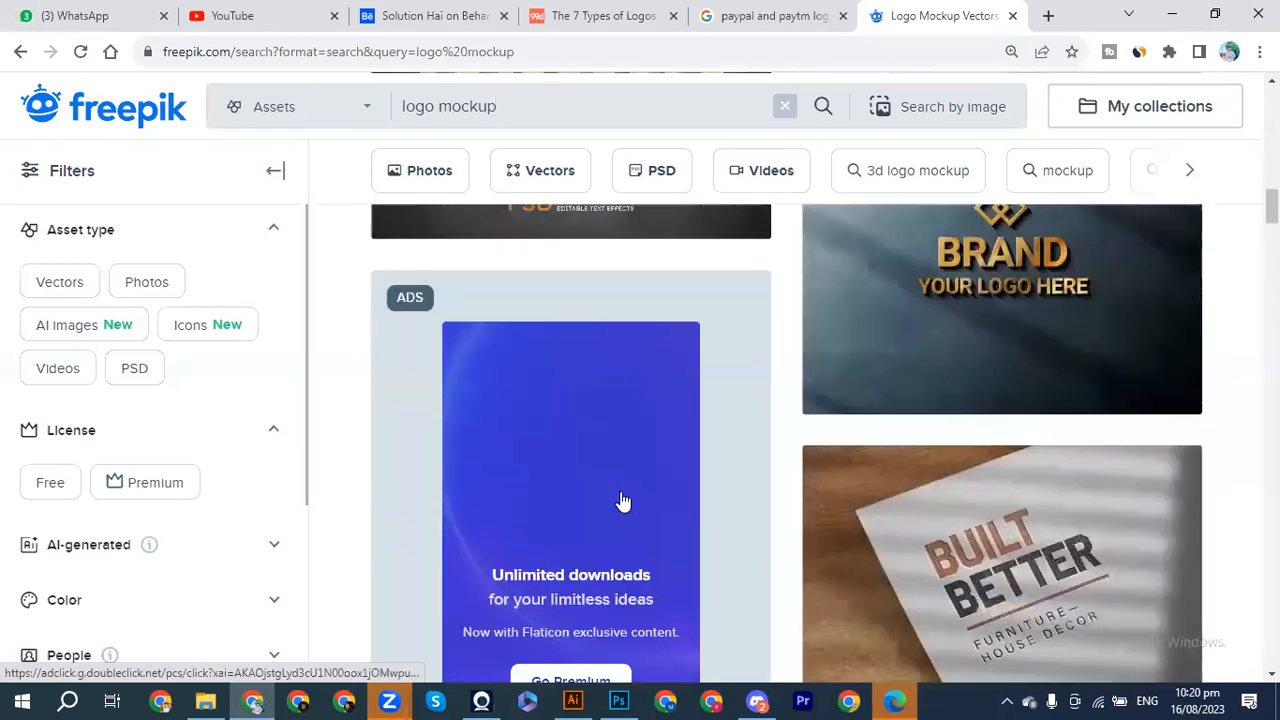
pyautogui.scroll(3, 621, 500)
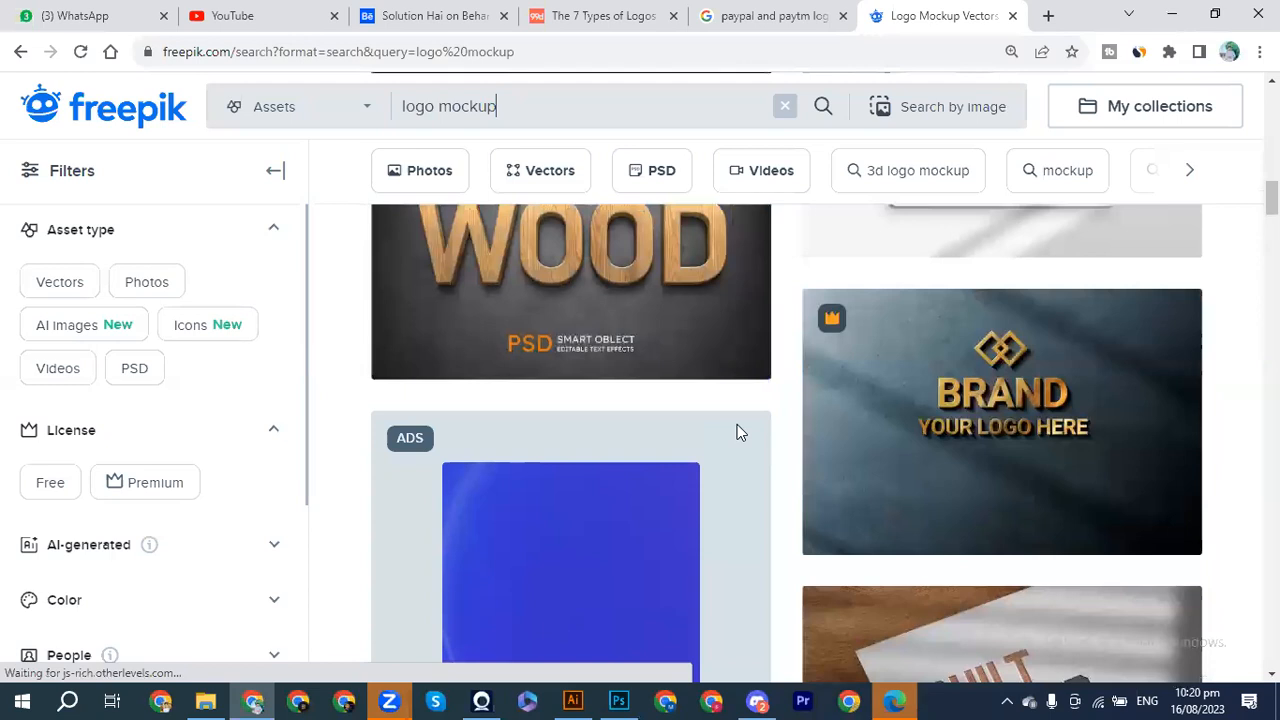
pyautogui.scroll(-1, 753, 499)
pyautogui.scroll(-5, 753, 500)
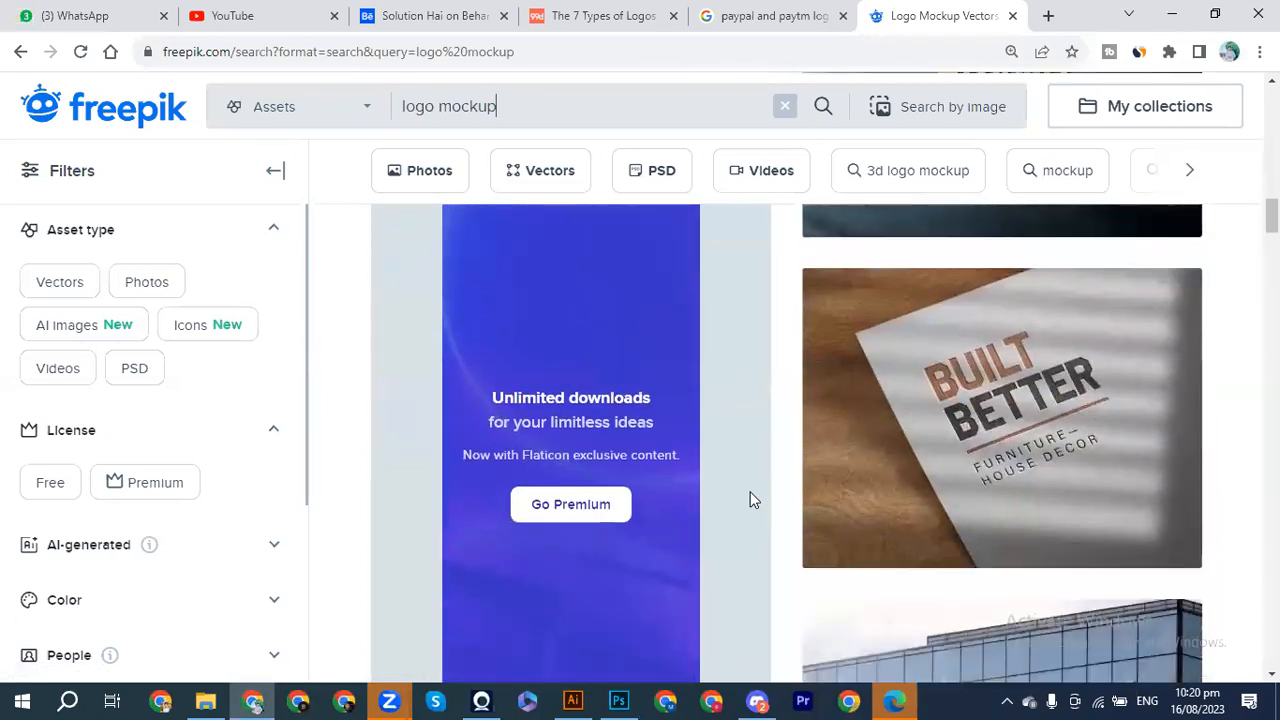
pyautogui.scroll(-5, 753, 500)
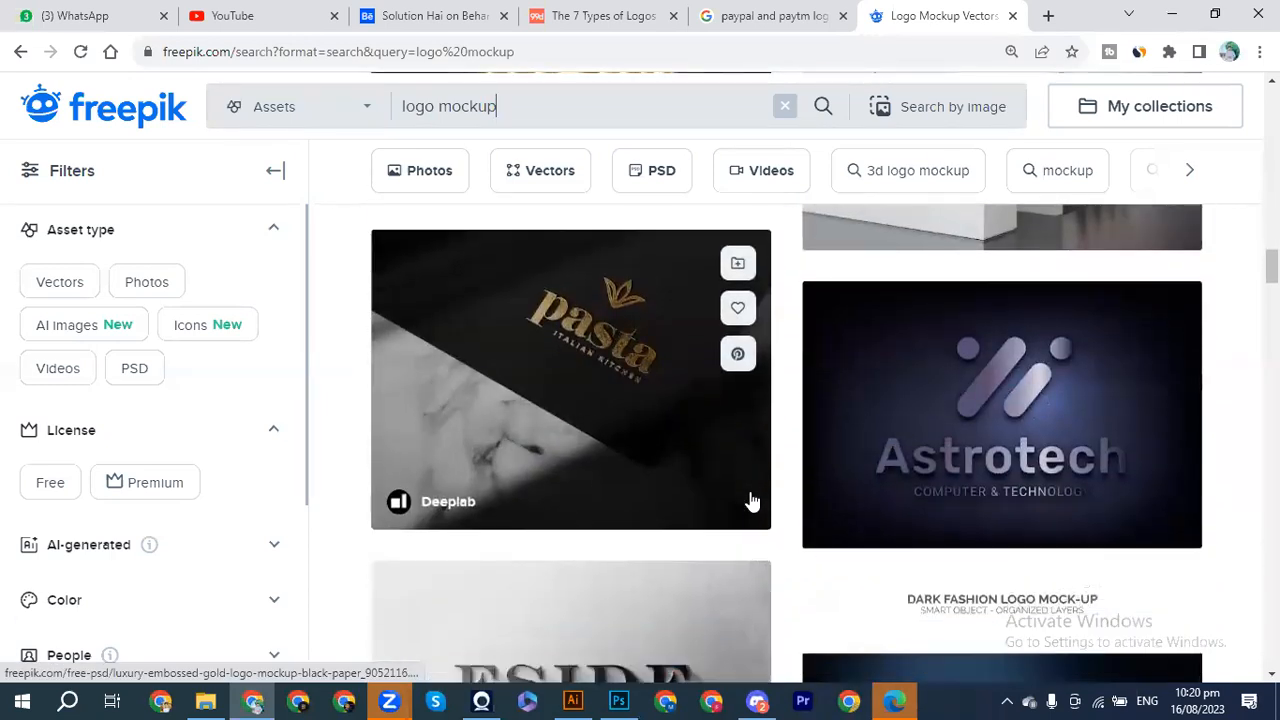
pyautogui.scroll(-7, 746, 497)
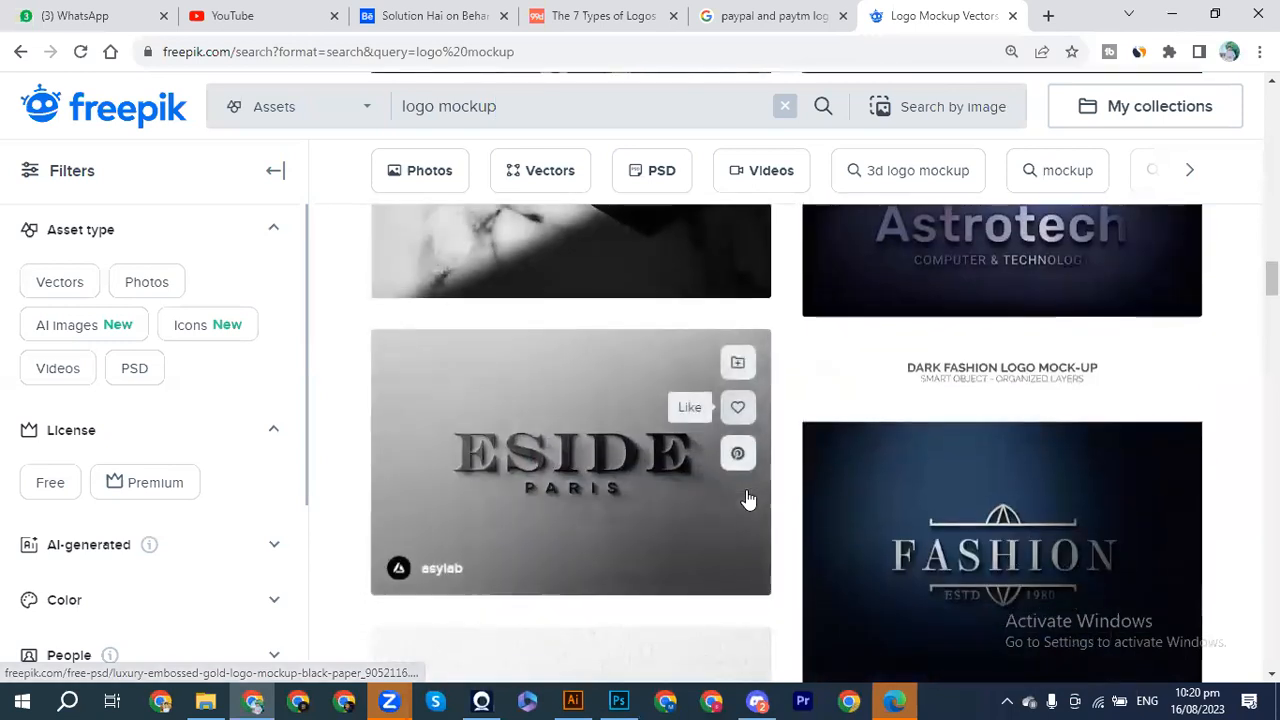
pyautogui.scroll(-4, 746, 497)
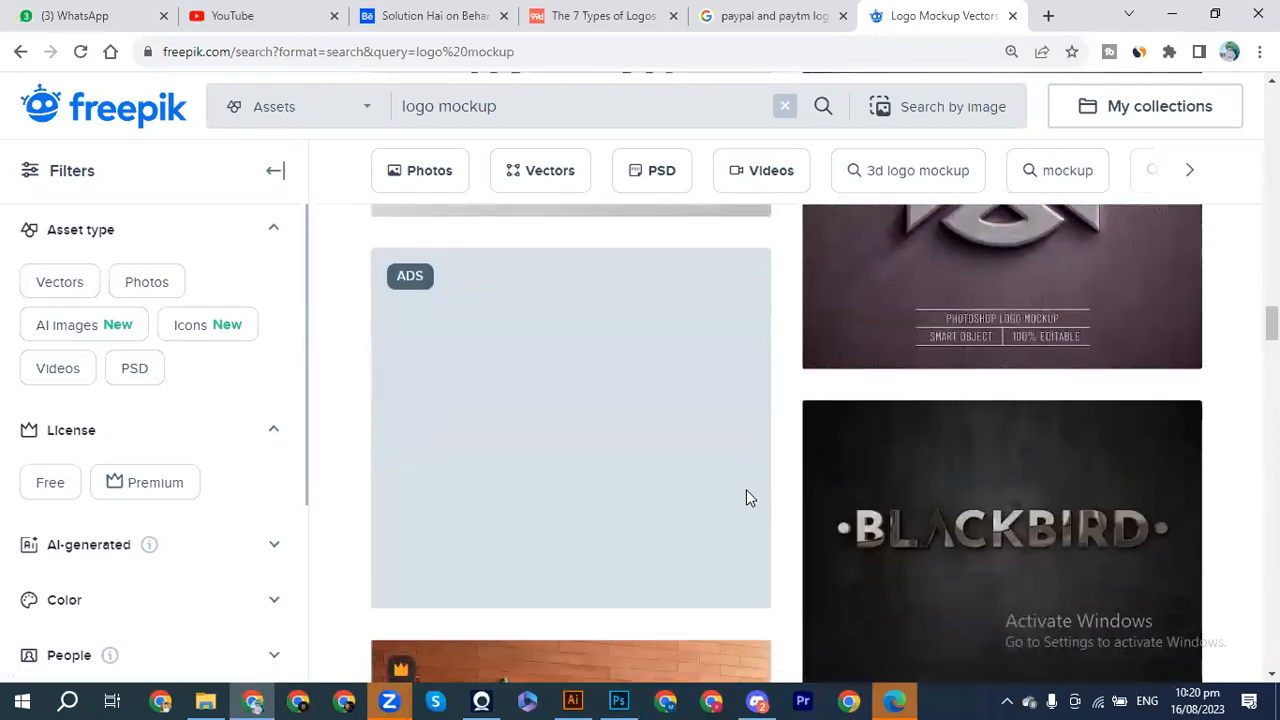
pyautogui.scroll(-8, 622, 620)
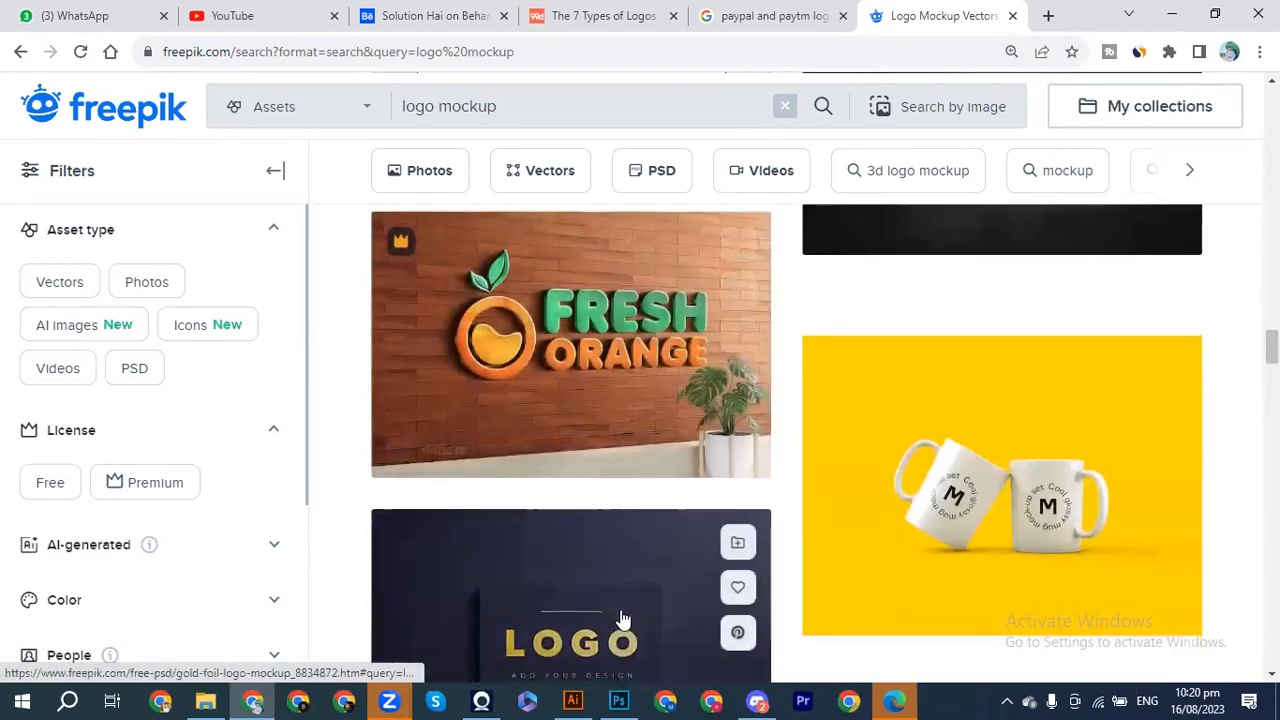
pyautogui.scroll(-5, 622, 620)
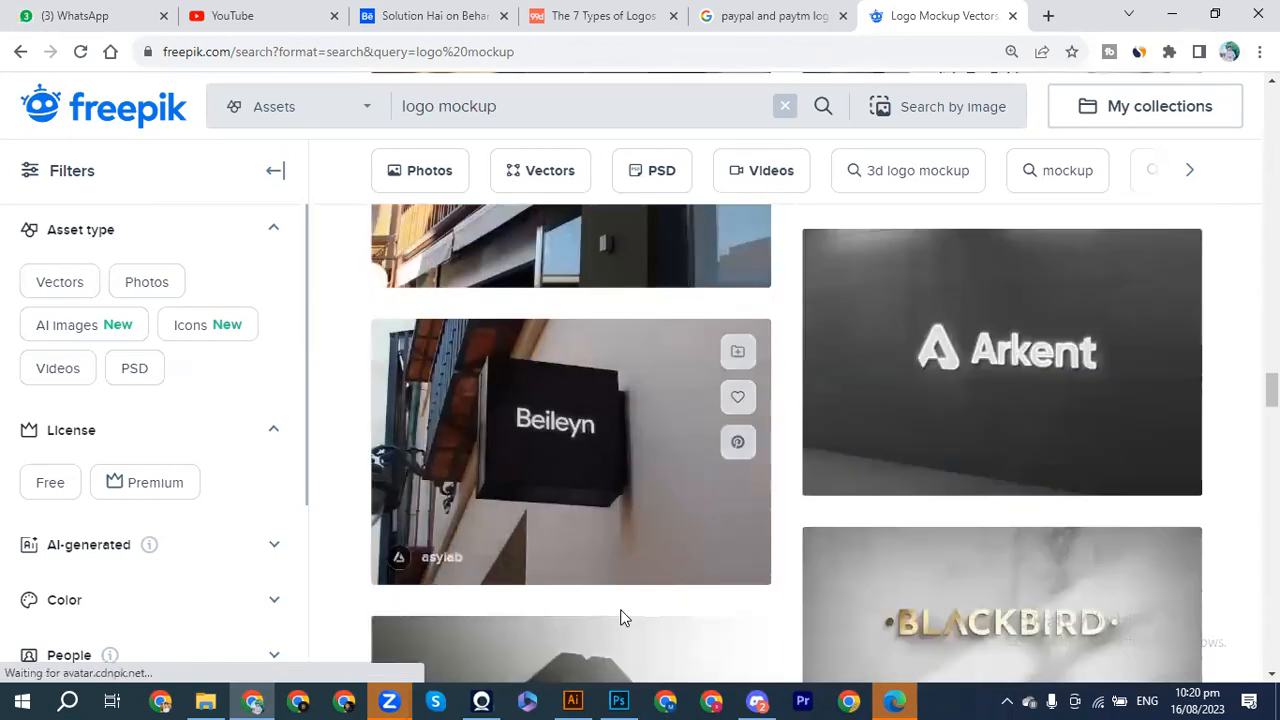
pyautogui.scroll(-7, 618, 558)
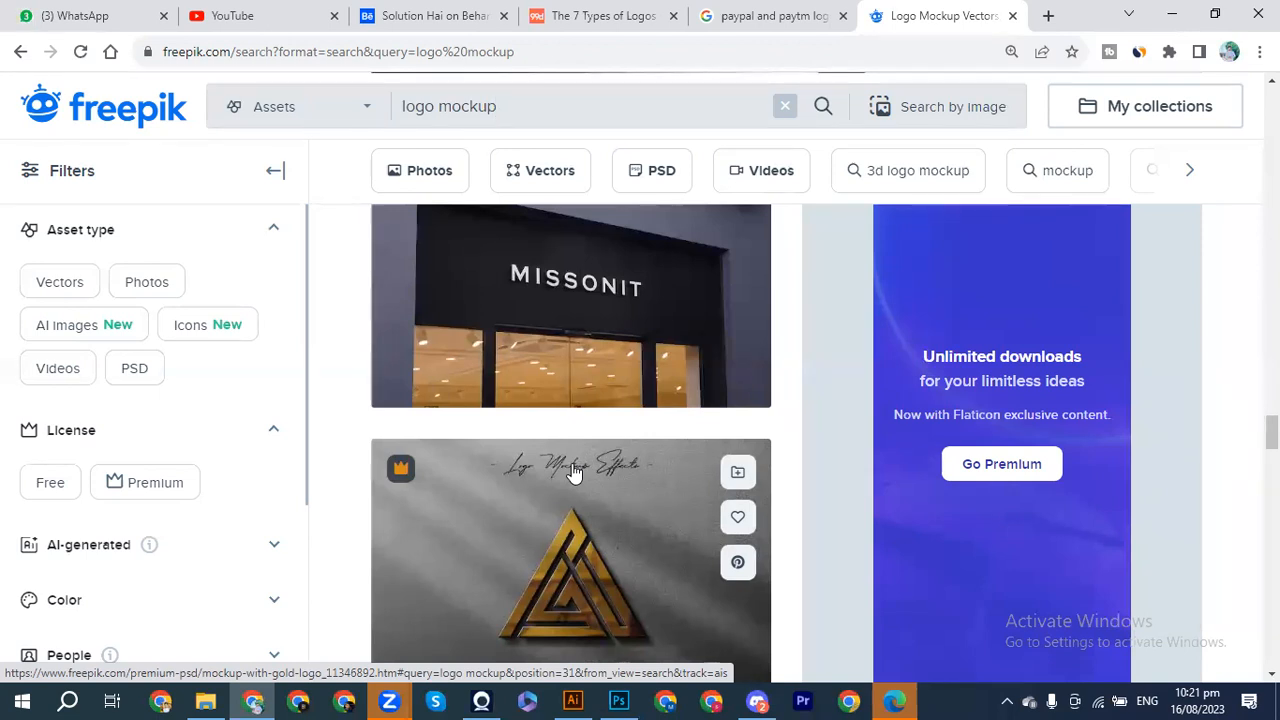
# Step: Switch to the Illustrator file showing the captioned house logo and SA logo
pyautogui.click(573, 700)
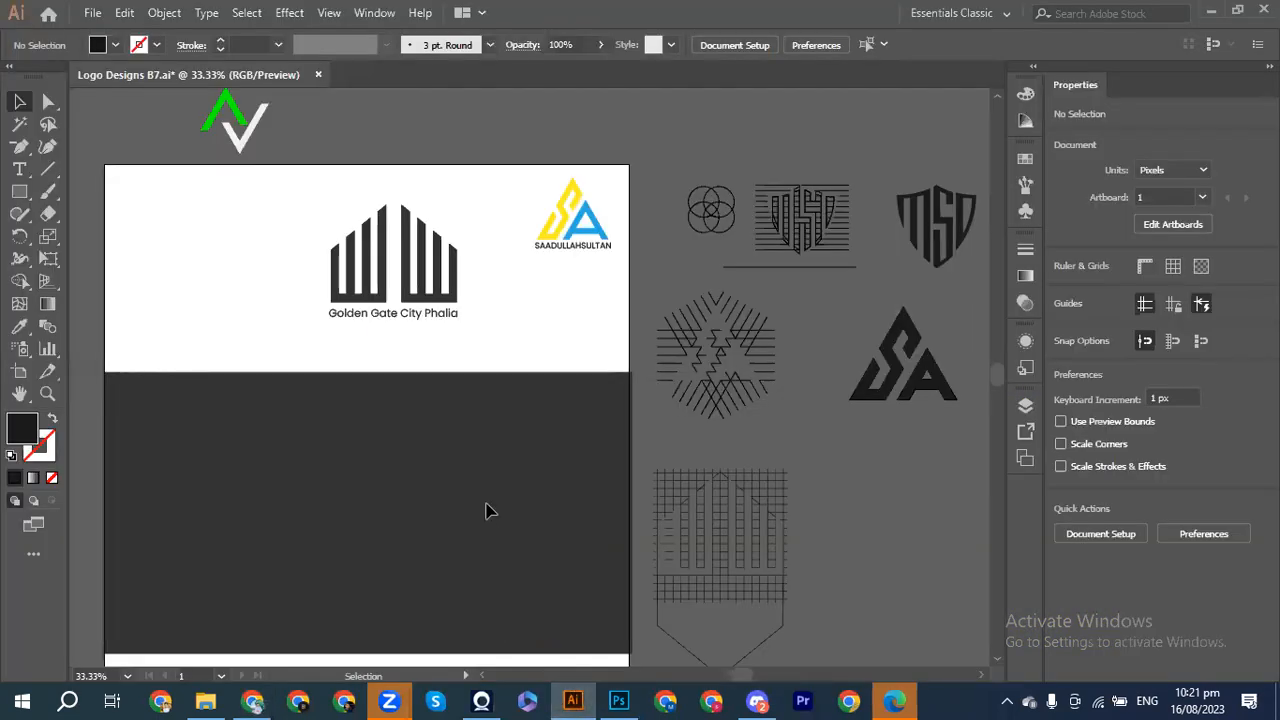
# Step: Bring up Photoshop's wooden MSD shield mockup, deselect its logo layer, then go back to Freepik
pyautogui.click(618, 700)
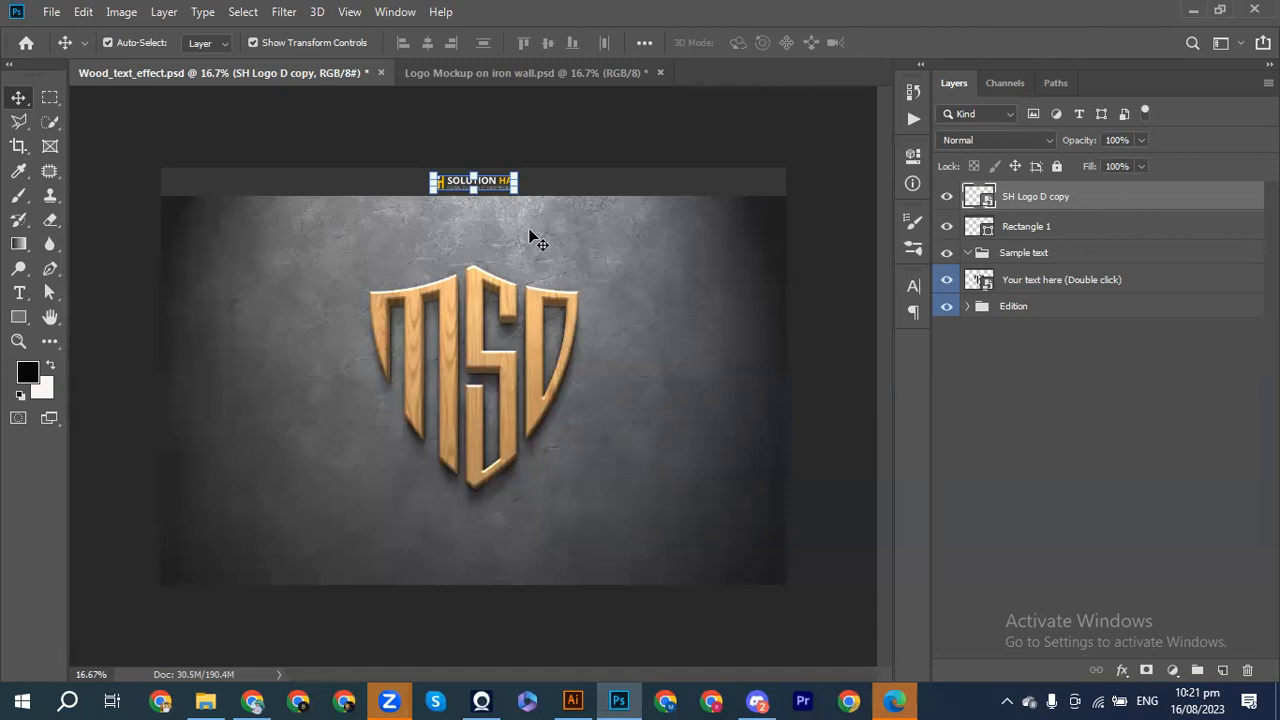
pyautogui.click(847, 400)
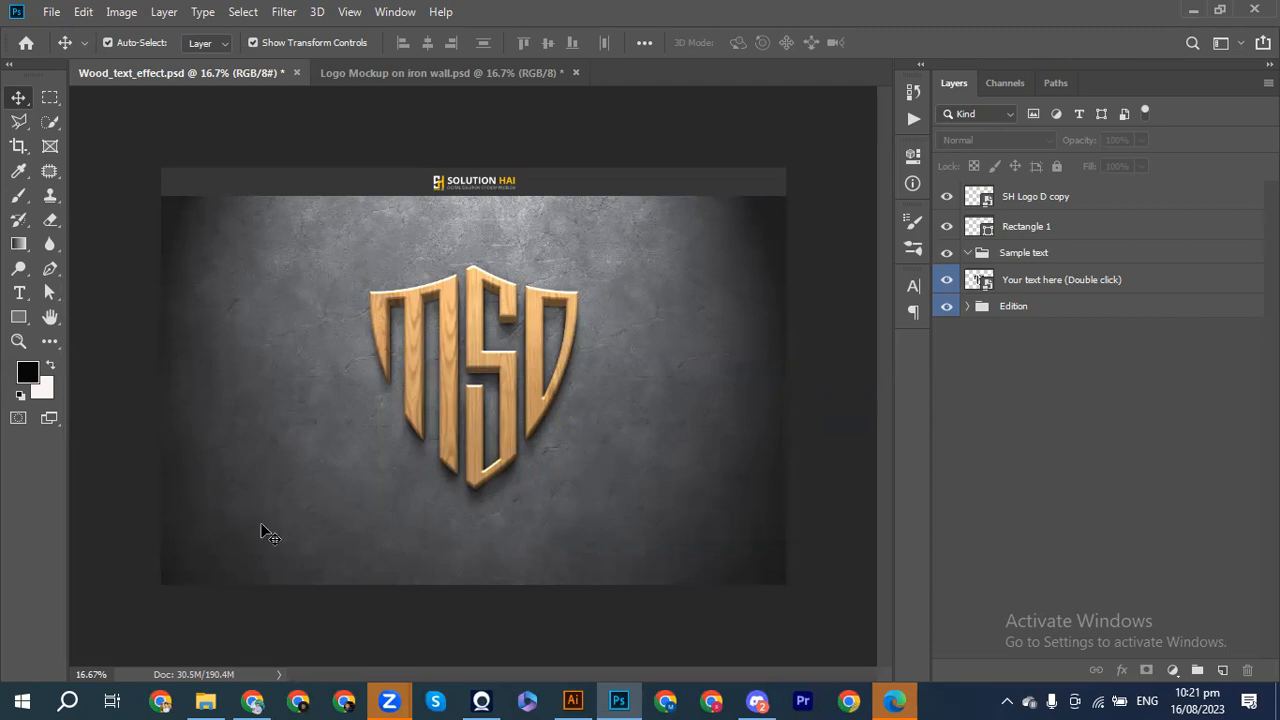
pyautogui.click(254, 700)
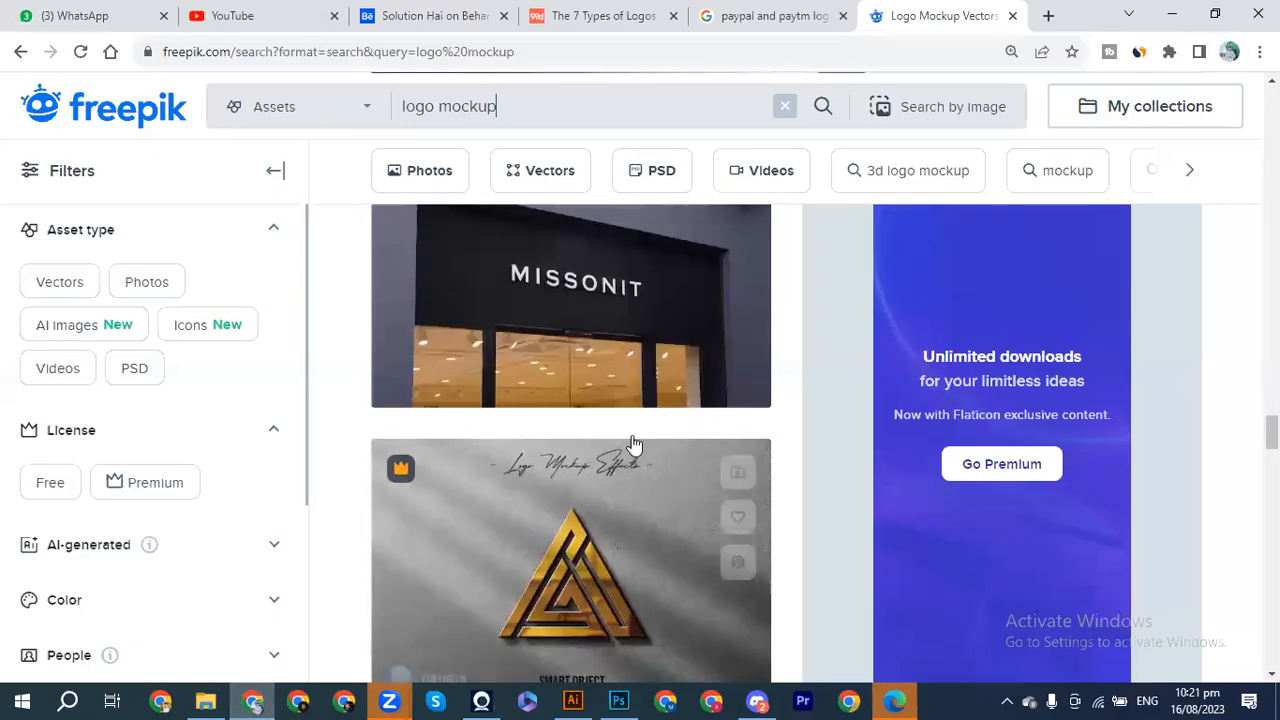
# Step: Scroll down the Freepik logo mockup results, then switch back to the wooden MSD mockup
pyautogui.scroll(-3, 712, 425)
pyautogui.scroll(-3, 714, 429)
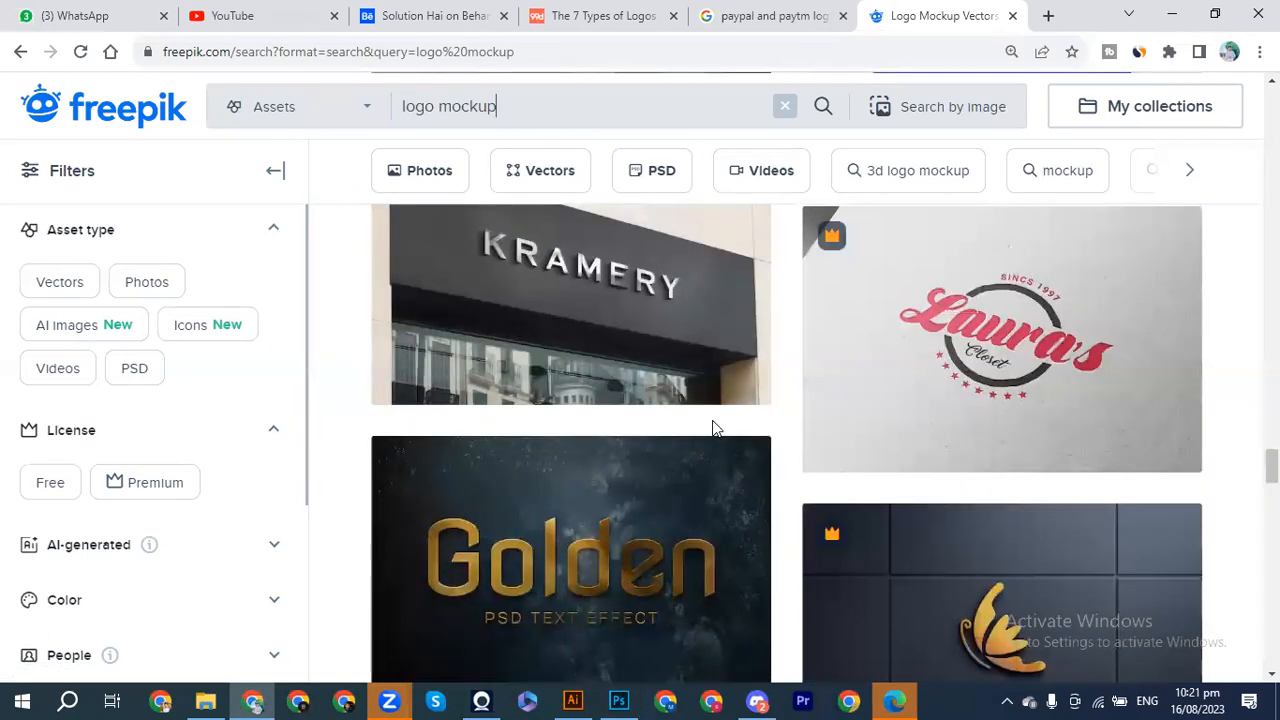
pyautogui.scroll(-2, 812, 573)
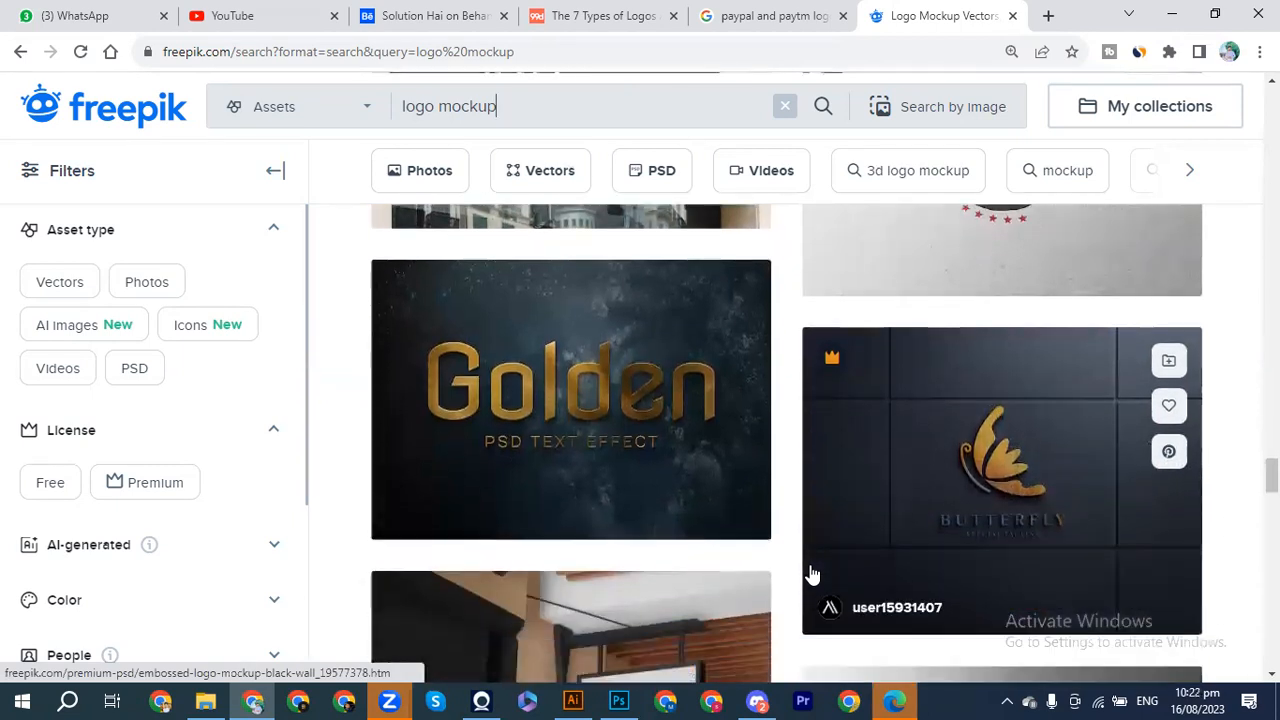
pyautogui.scroll(-1, 757, 430)
pyautogui.scroll(-2, 760, 502)
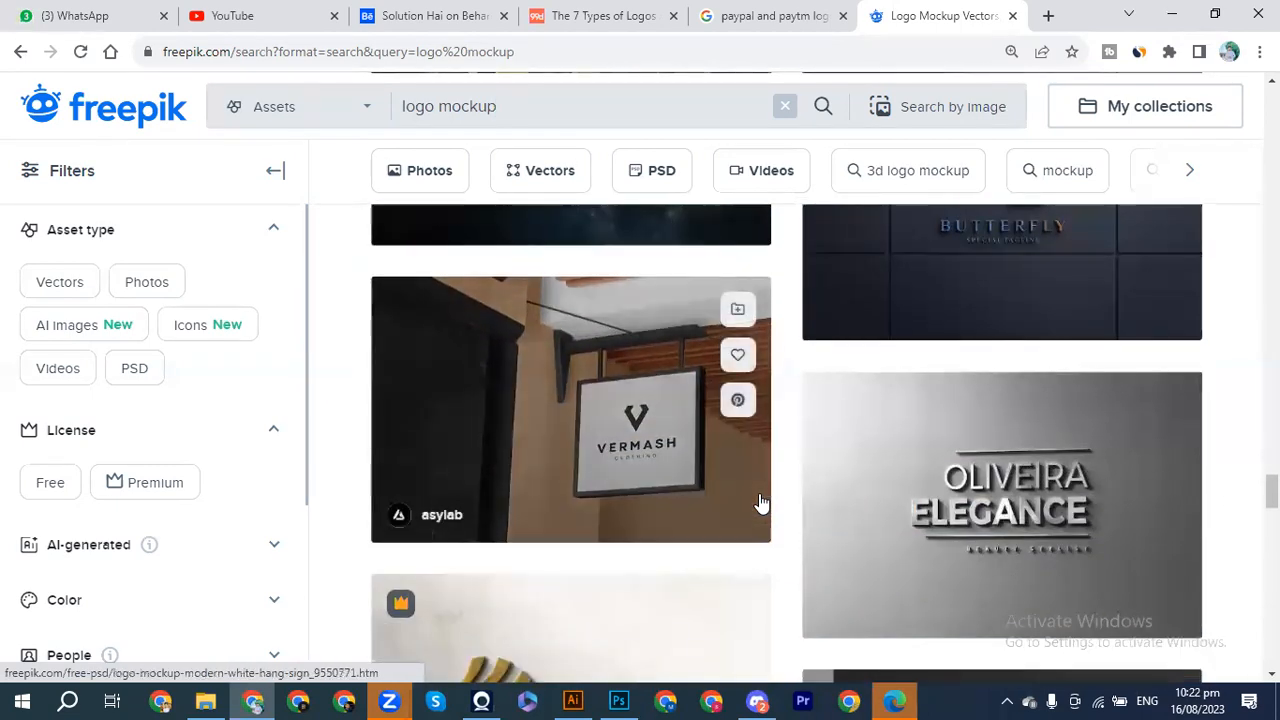
pyautogui.scroll(-2, 728, 497)
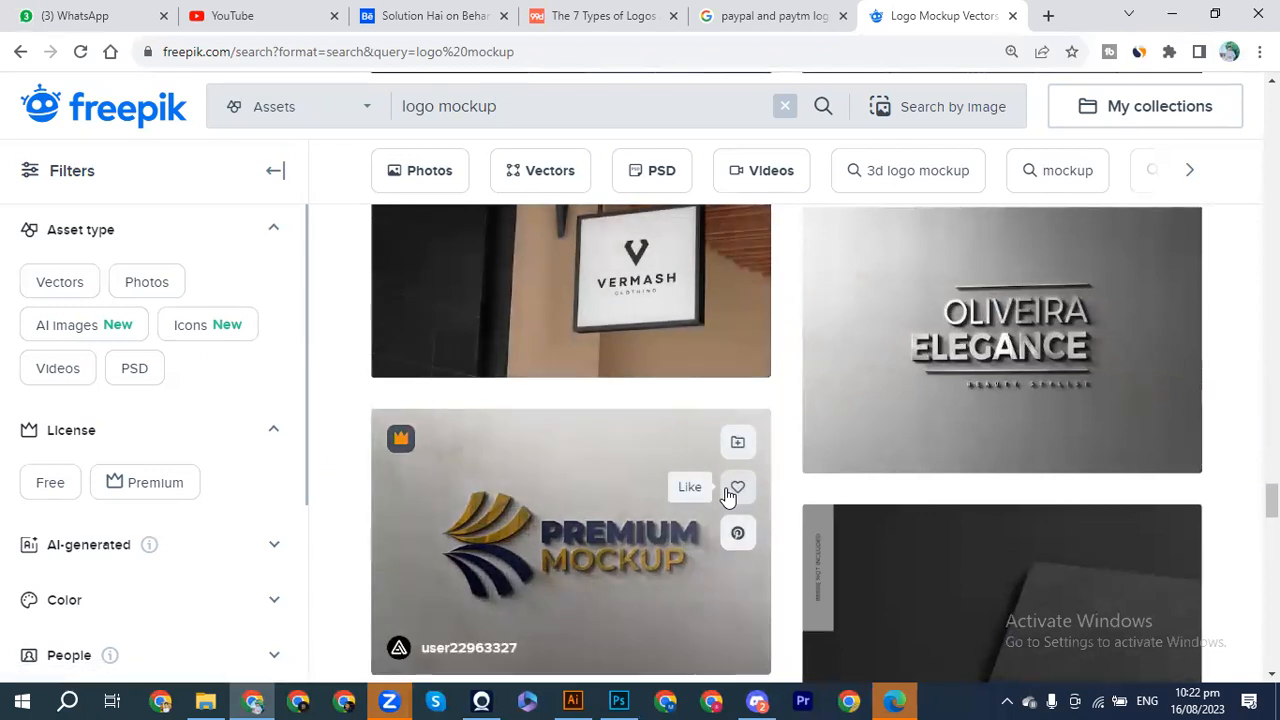
pyautogui.scroll(-5, 728, 497)
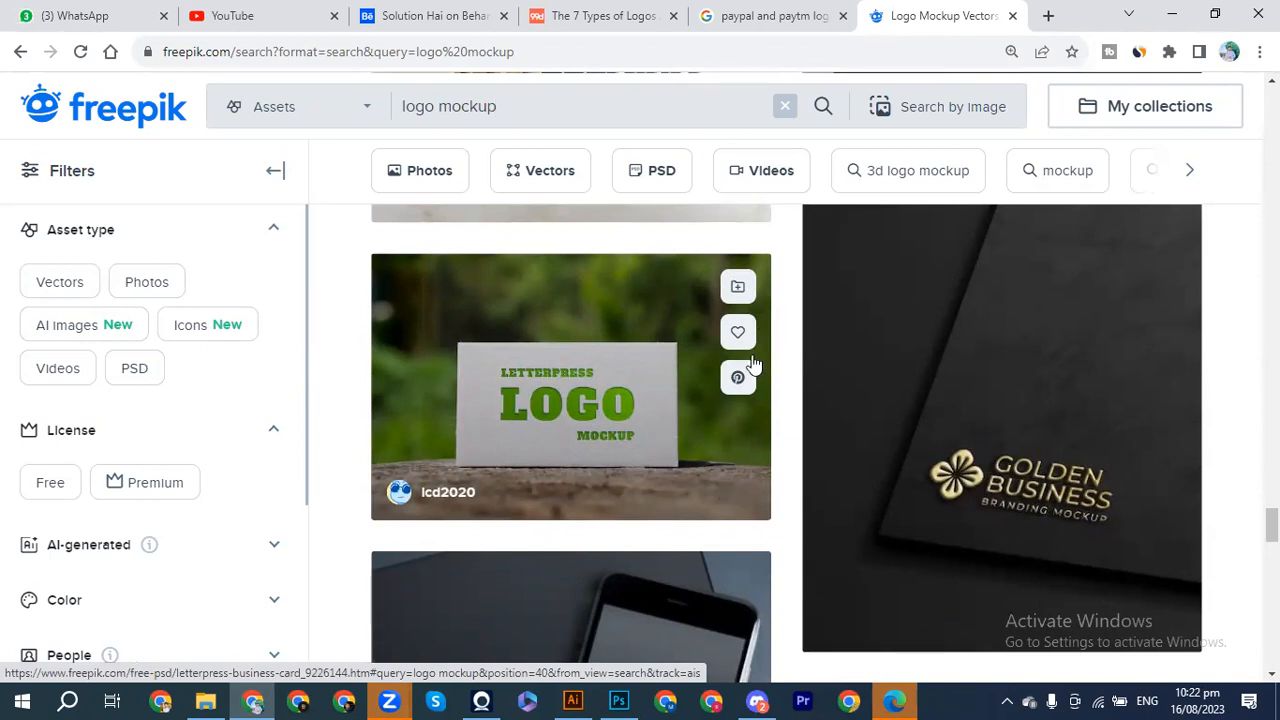
pyautogui.scroll(1, 630, 325)
pyautogui.scroll(3, 630, 325)
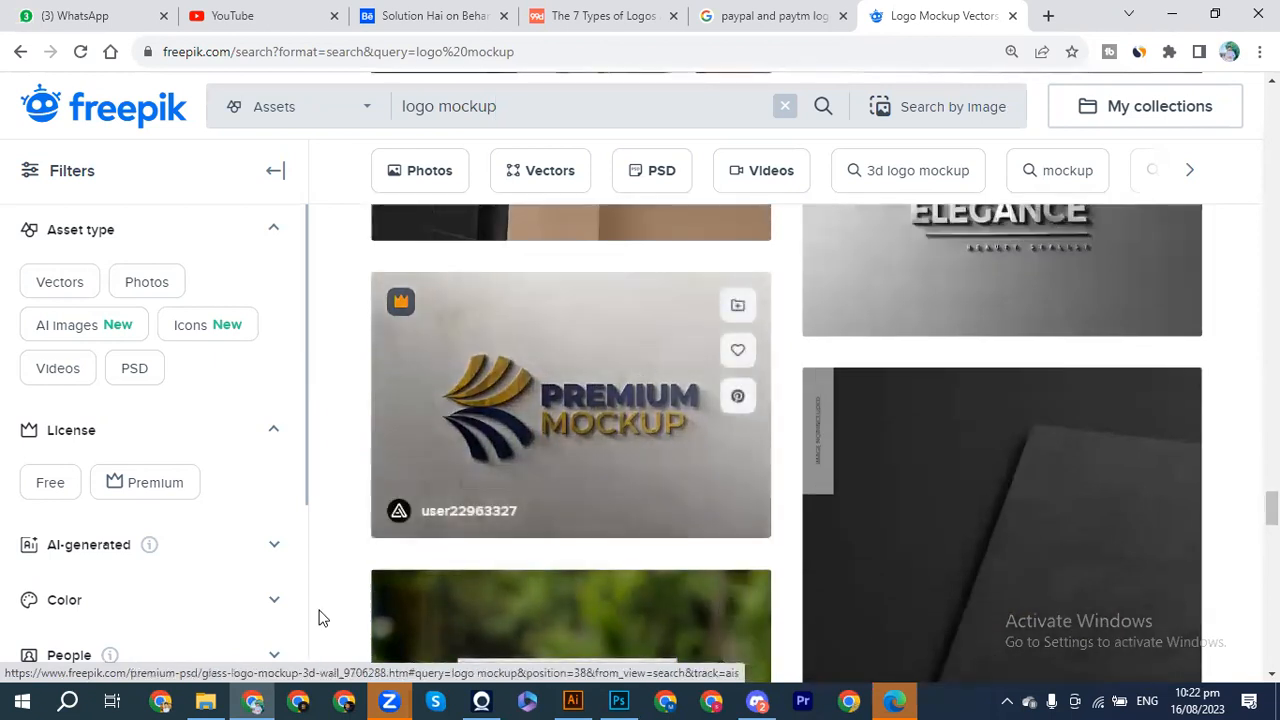
pyautogui.click(621, 700)
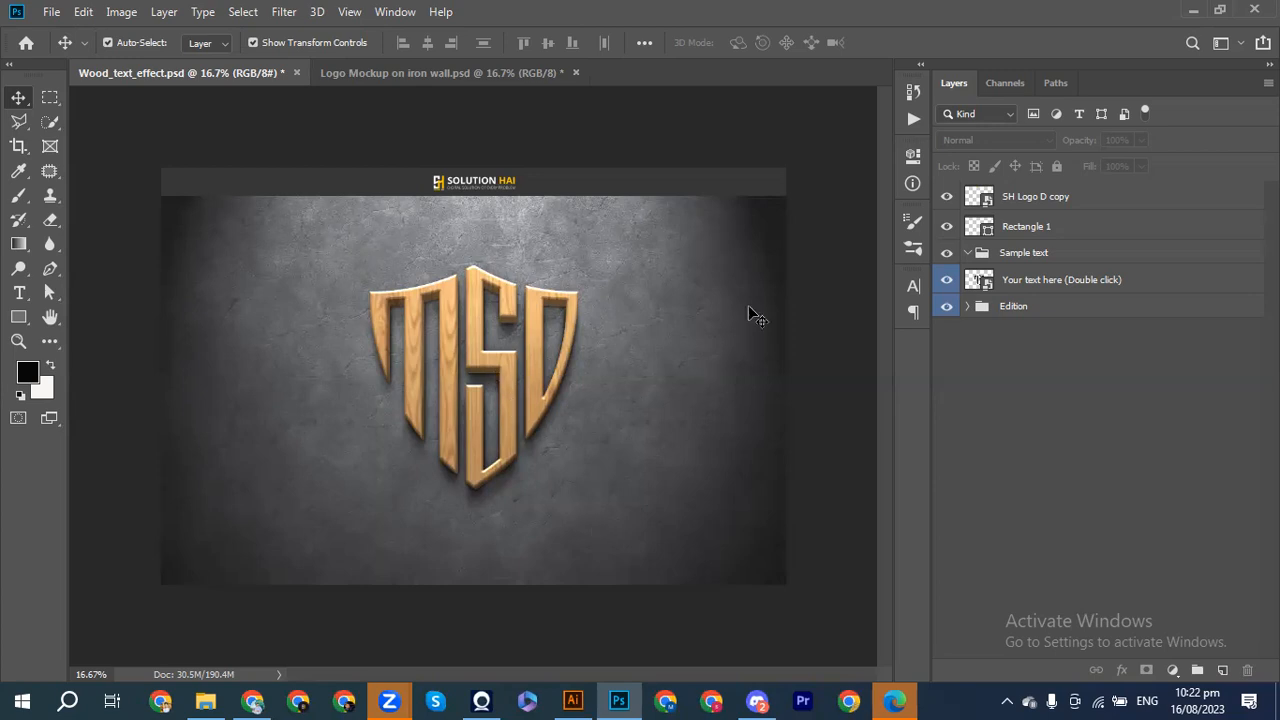
# Step: After reviewing the Illustrator logos, select the 'Your text here (Double click)' layer holding the wooden MSD logo
pyautogui.click(572, 700)
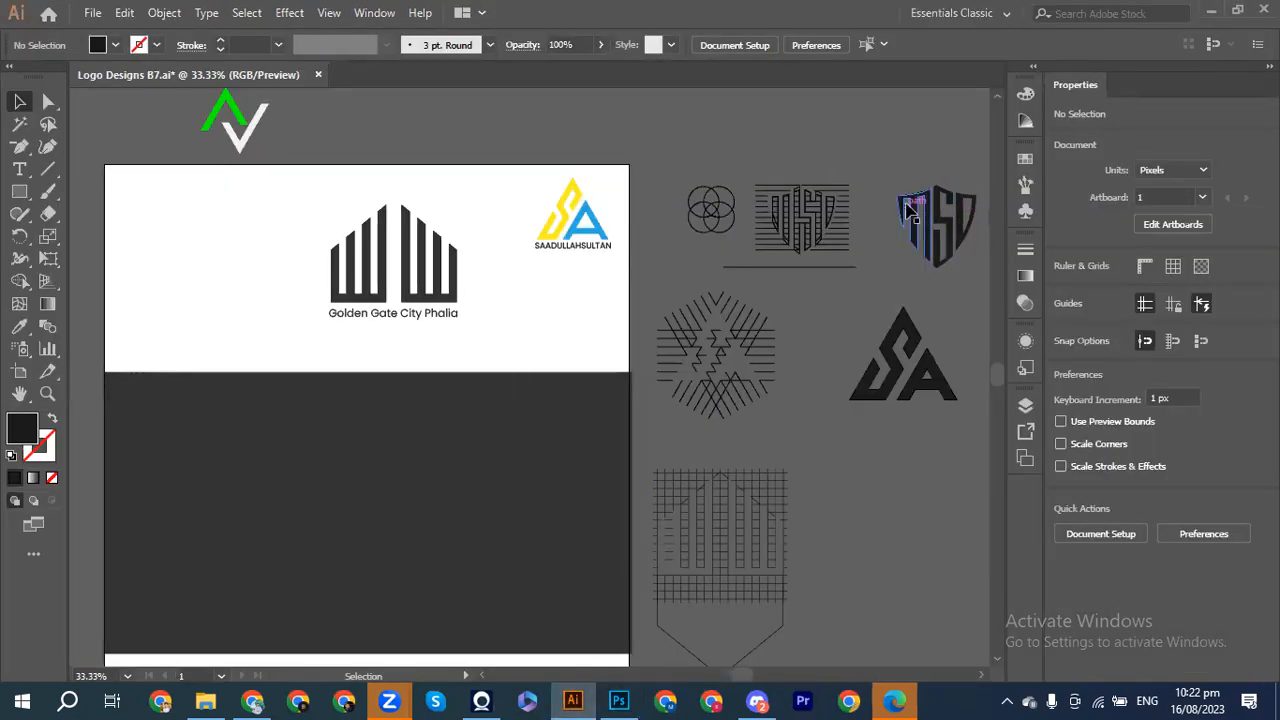
pyautogui.click(619, 700)
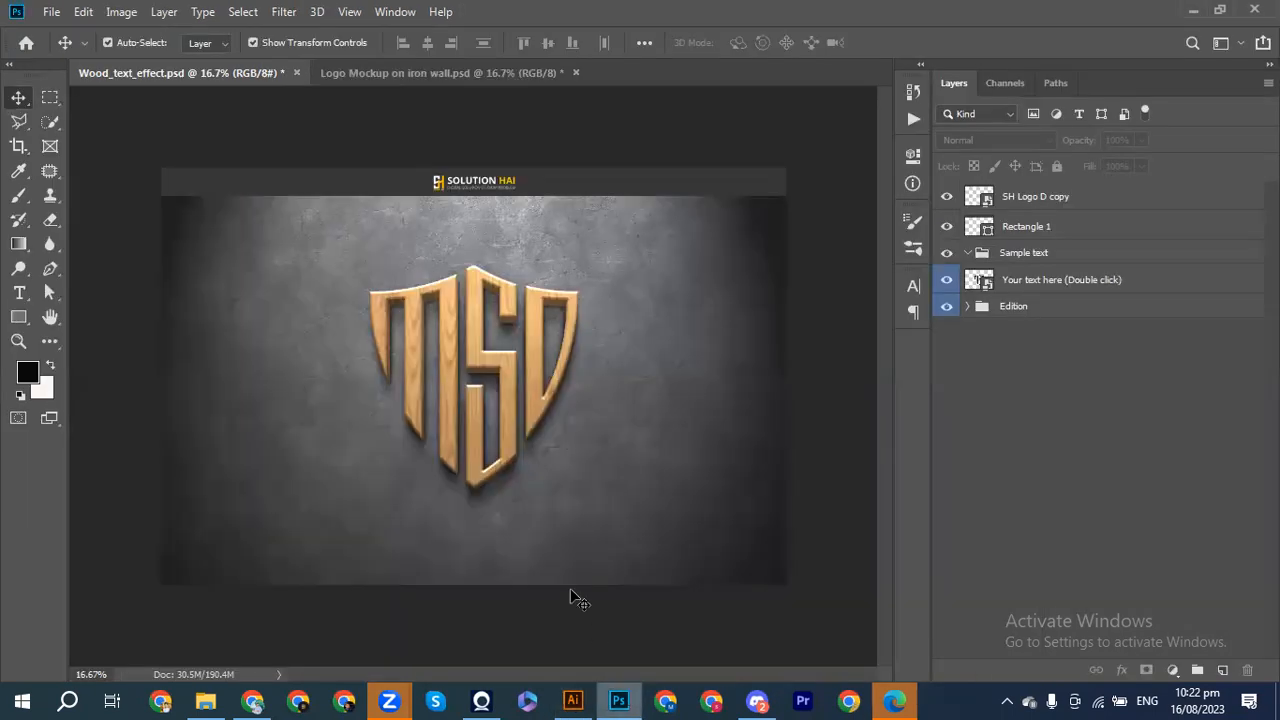
pyautogui.click(535, 382)
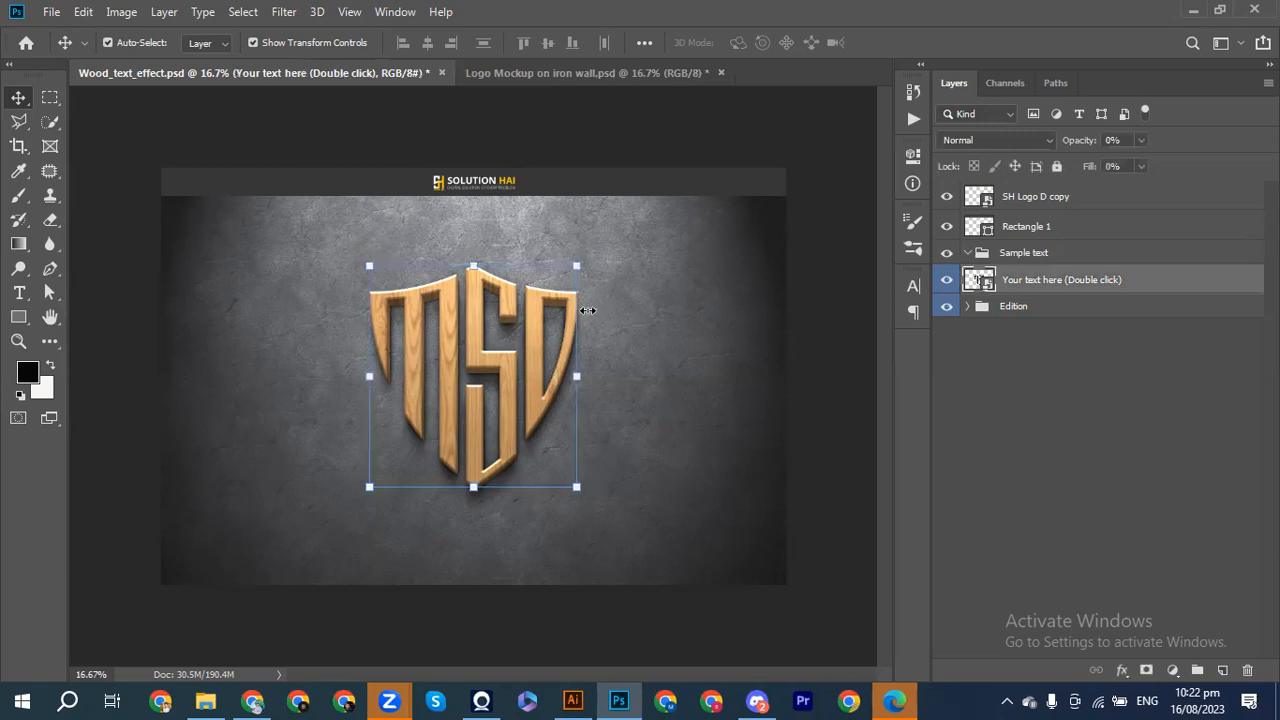
pyautogui.click(870, 287)
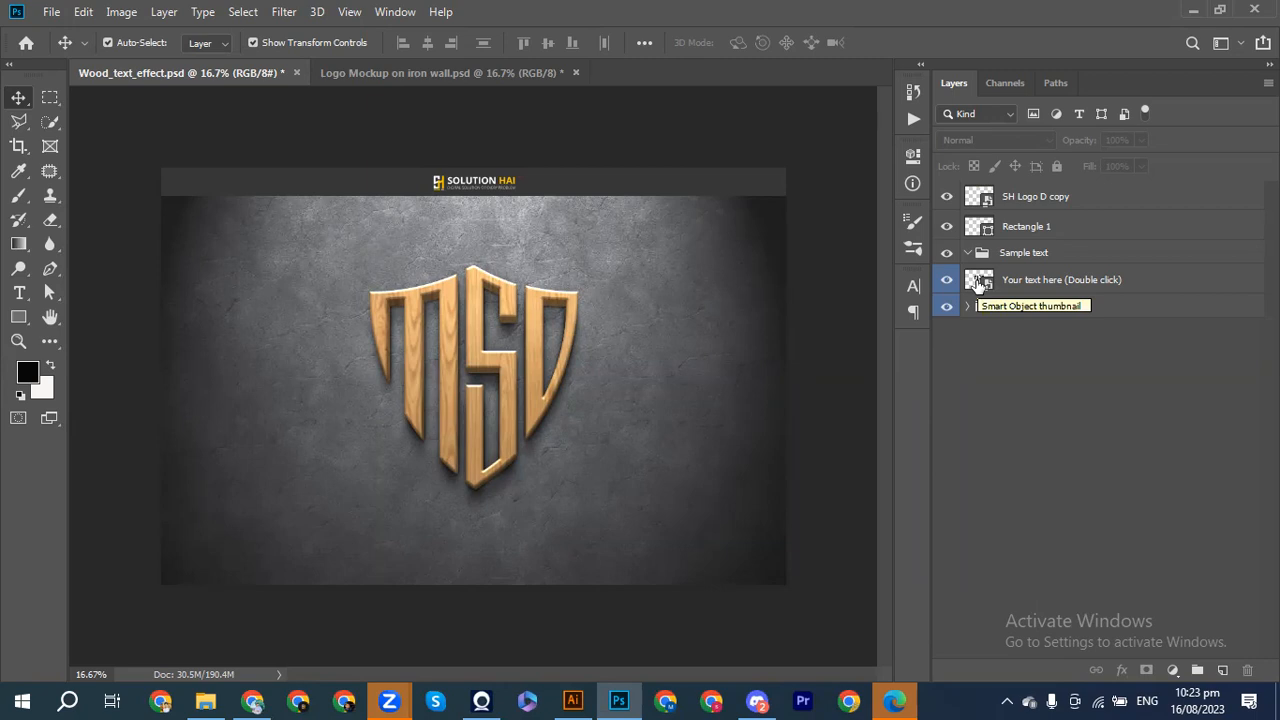
pyautogui.click(979, 284)
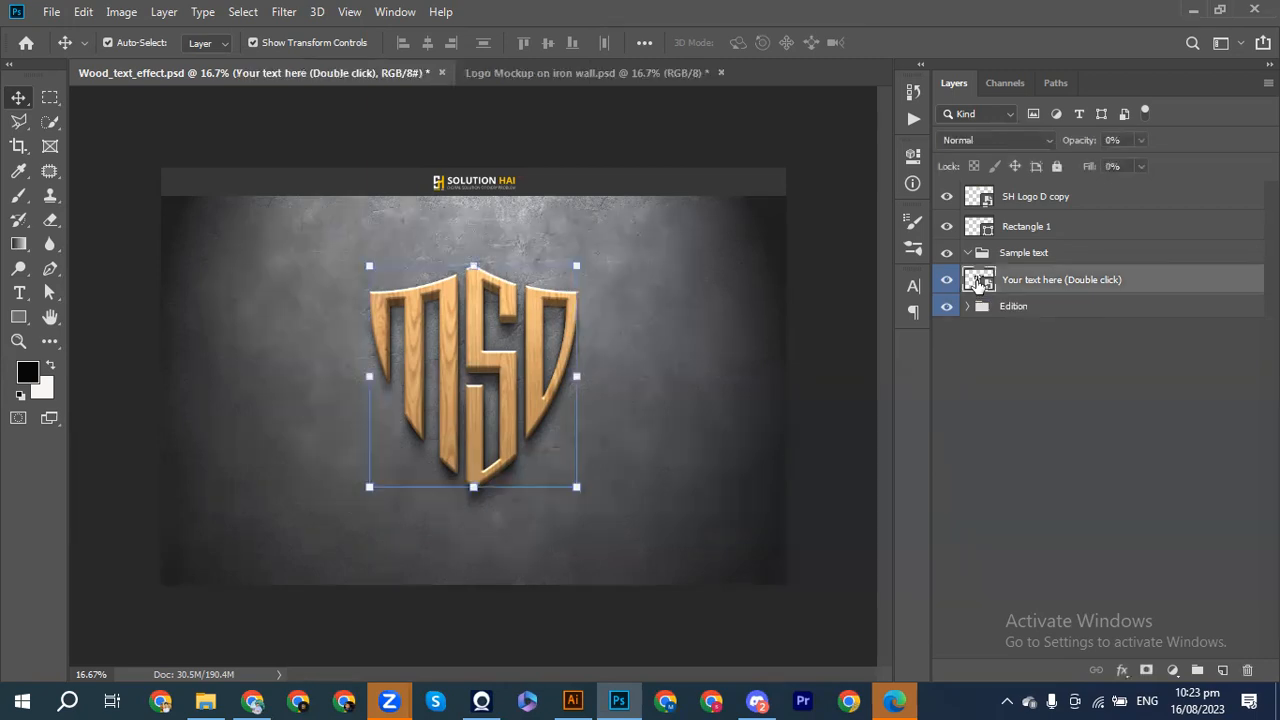
# Step: Open the logo smart object, show SAAD and hide MSD, then save so the wood mockup reads SAAD
pyautogui.doubleClick(979, 284)
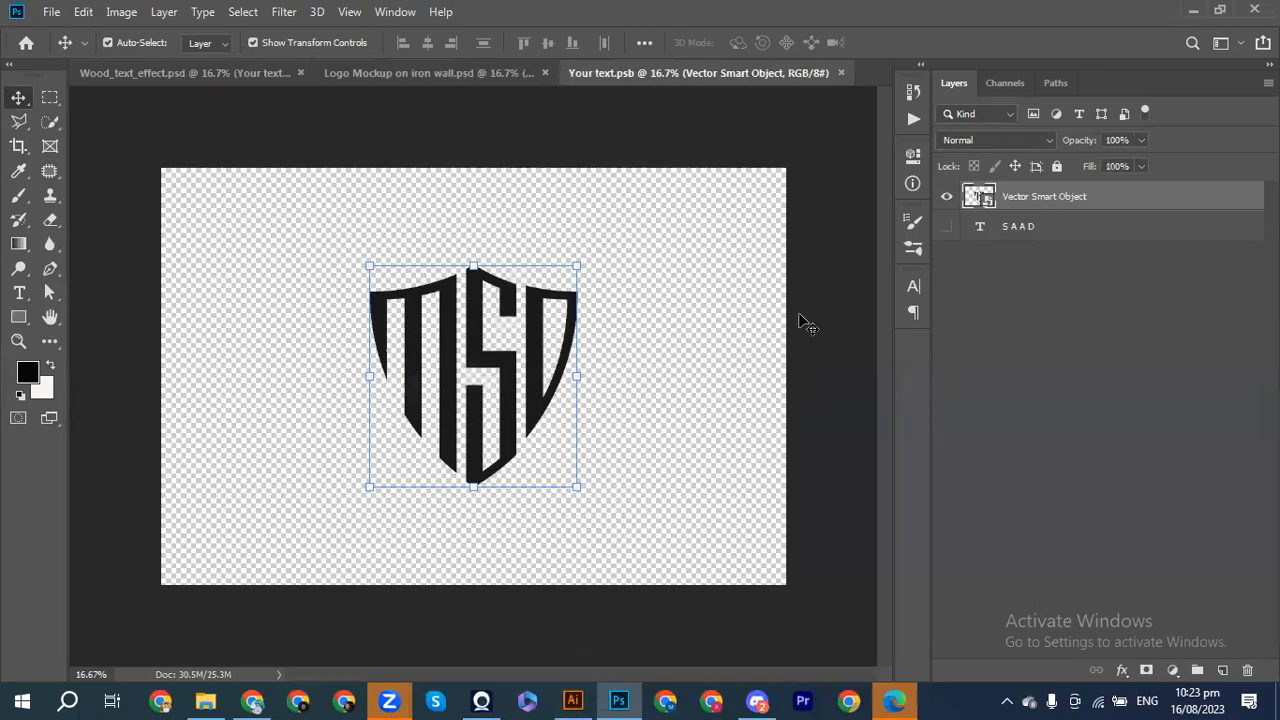
pyautogui.click(946, 227)
pyautogui.click(946, 197)
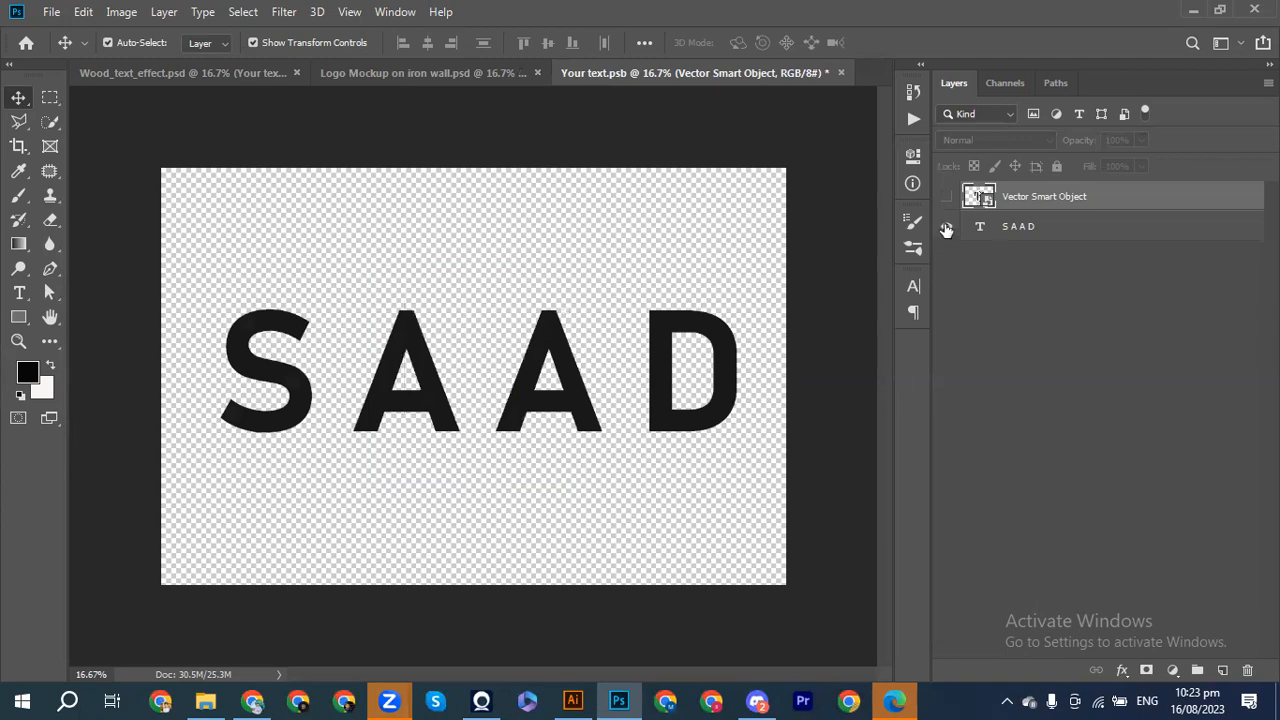
pyautogui.click(214, 73)
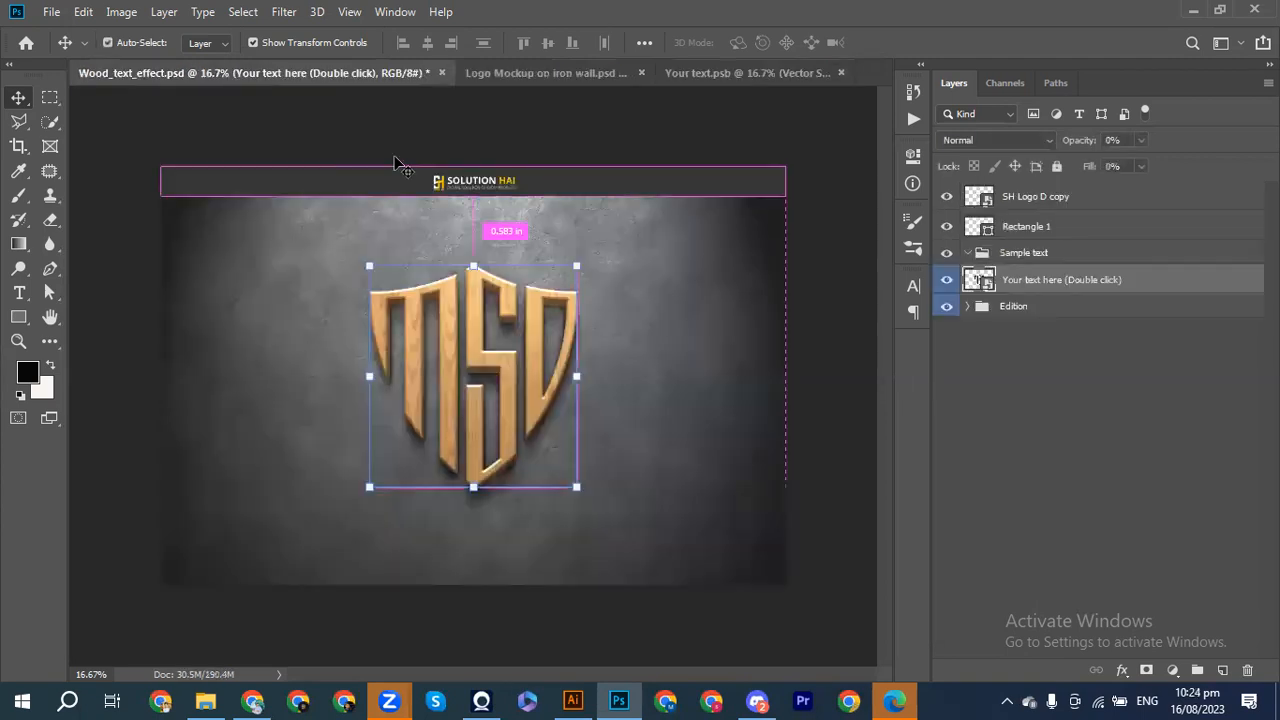
pyautogui.click(729, 72)
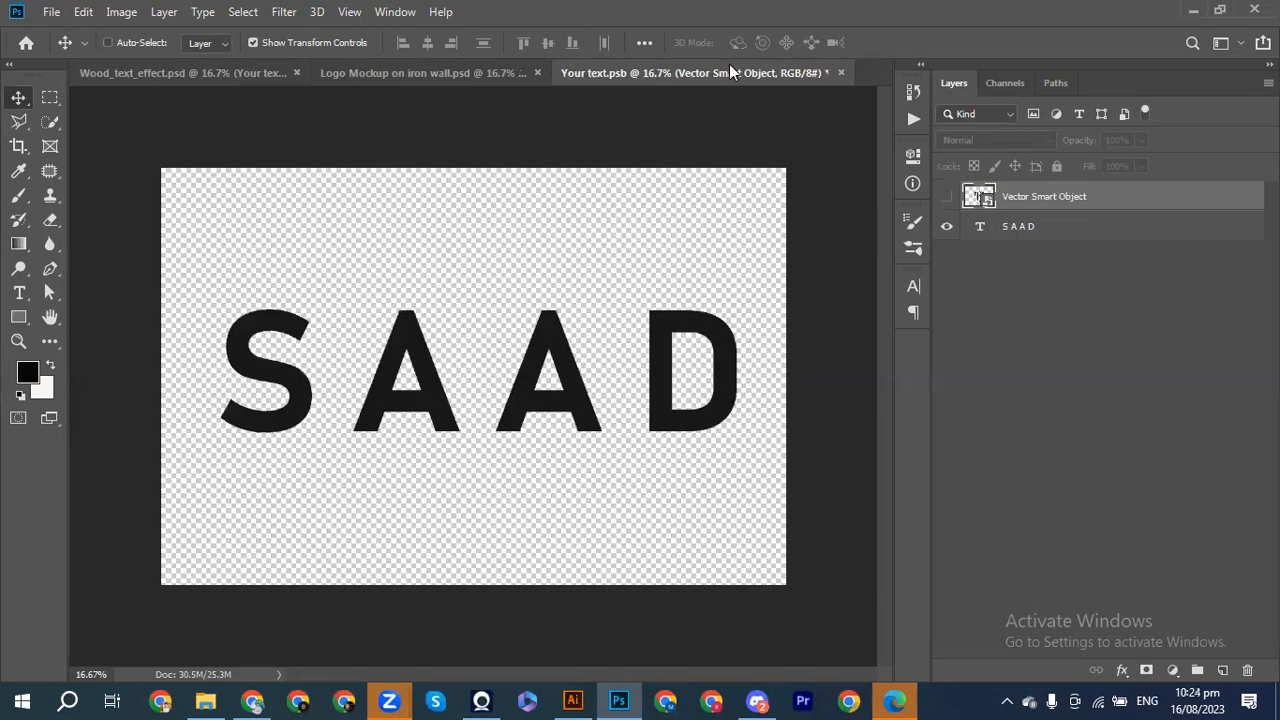
pyautogui.hotkey('ctrl', 's')
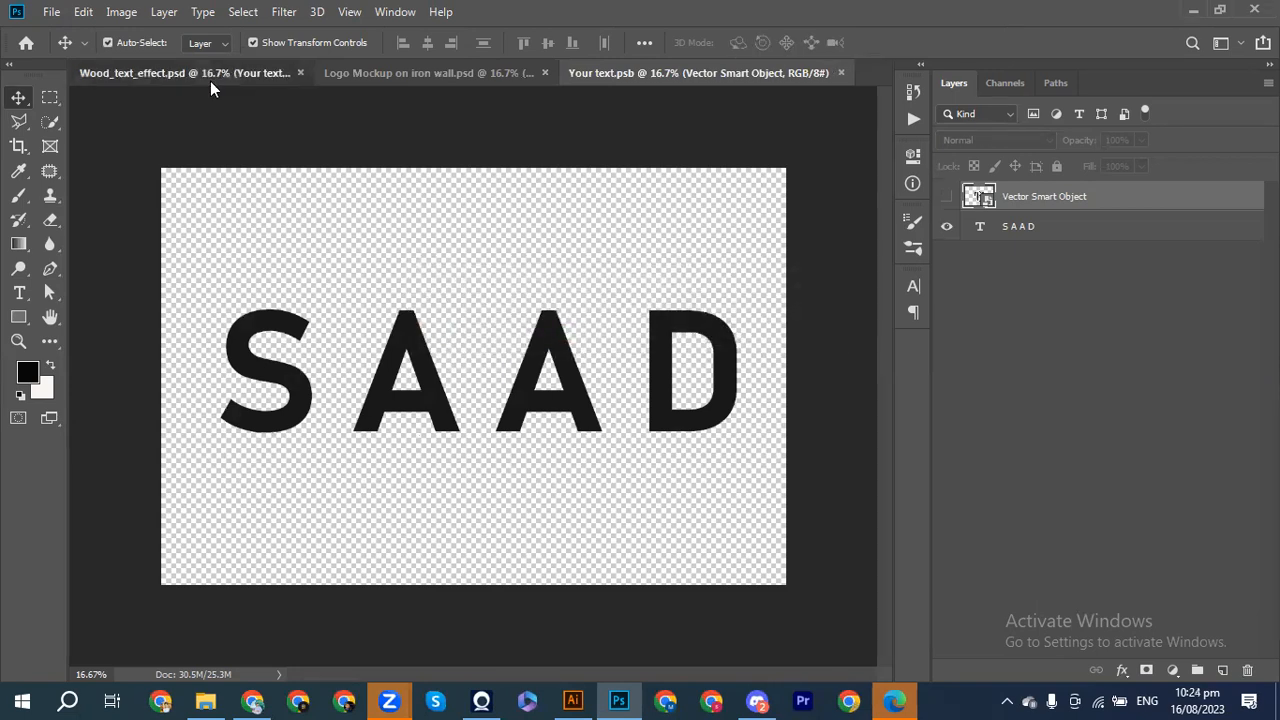
pyautogui.click(210, 81)
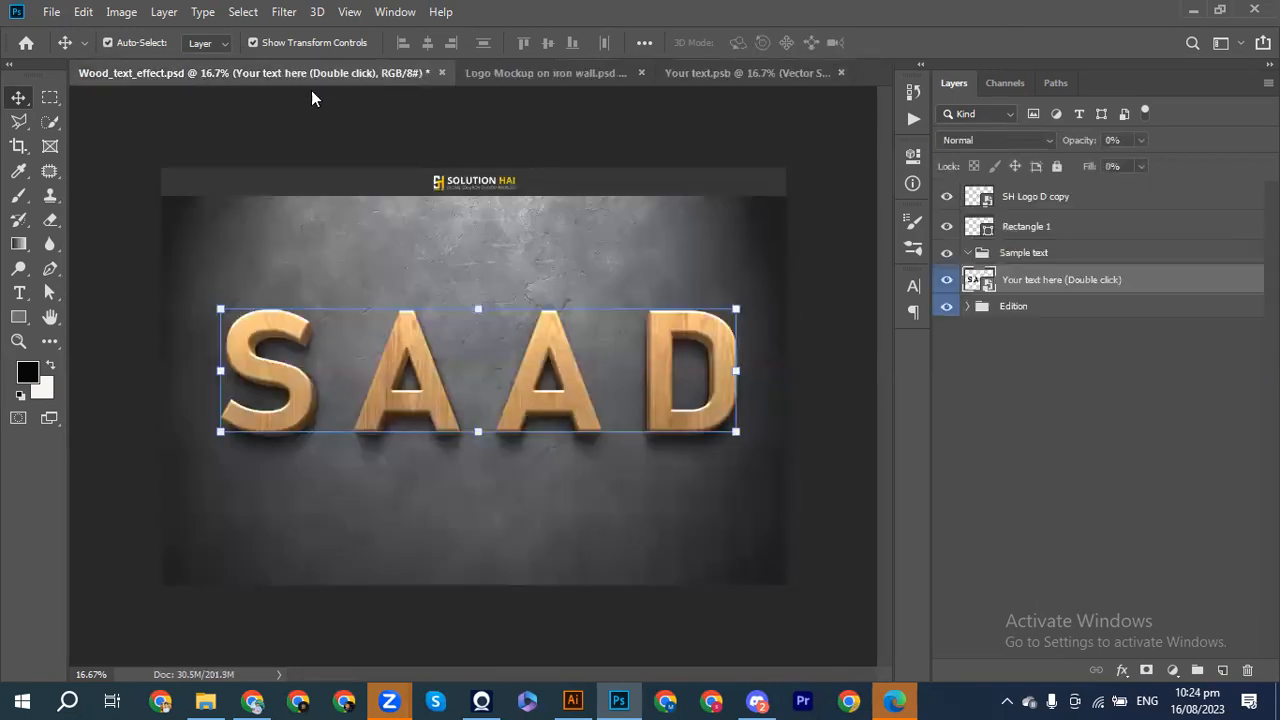
# Step: In the smart object contents, make the MSD shield visible again and hide the SAAD text layer
pyautogui.click(680, 69)
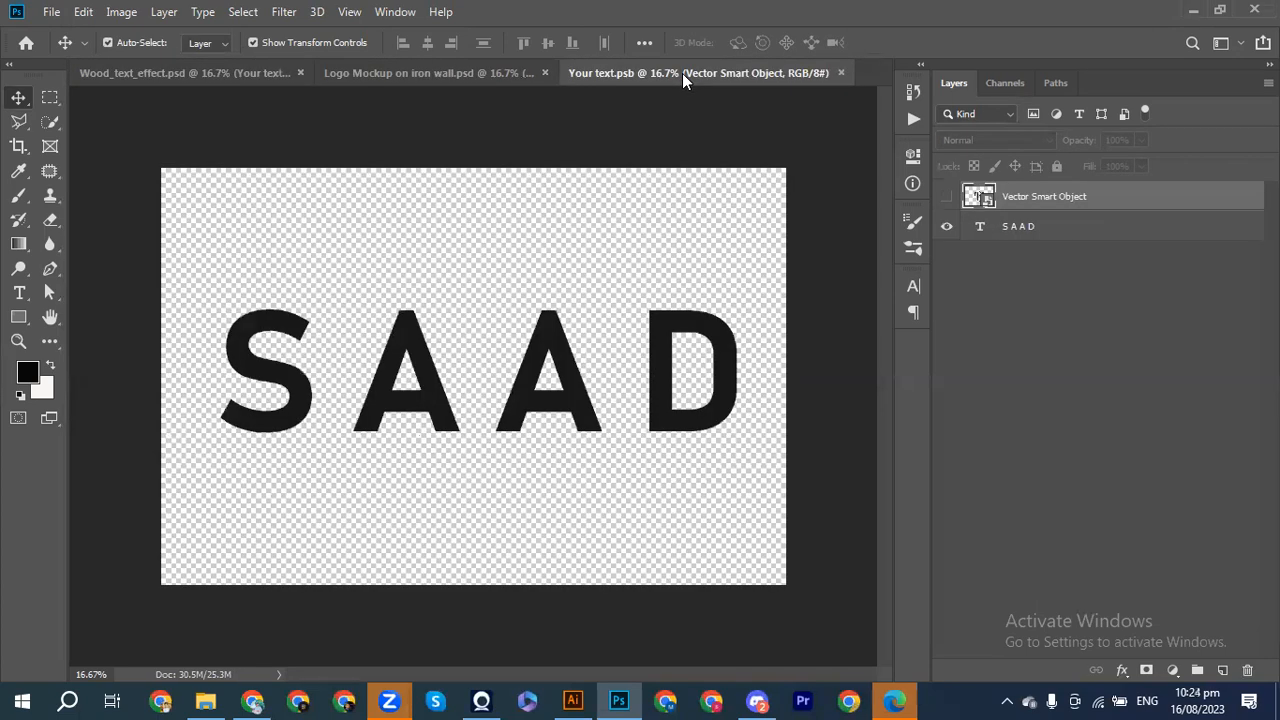
pyautogui.click(946, 197)
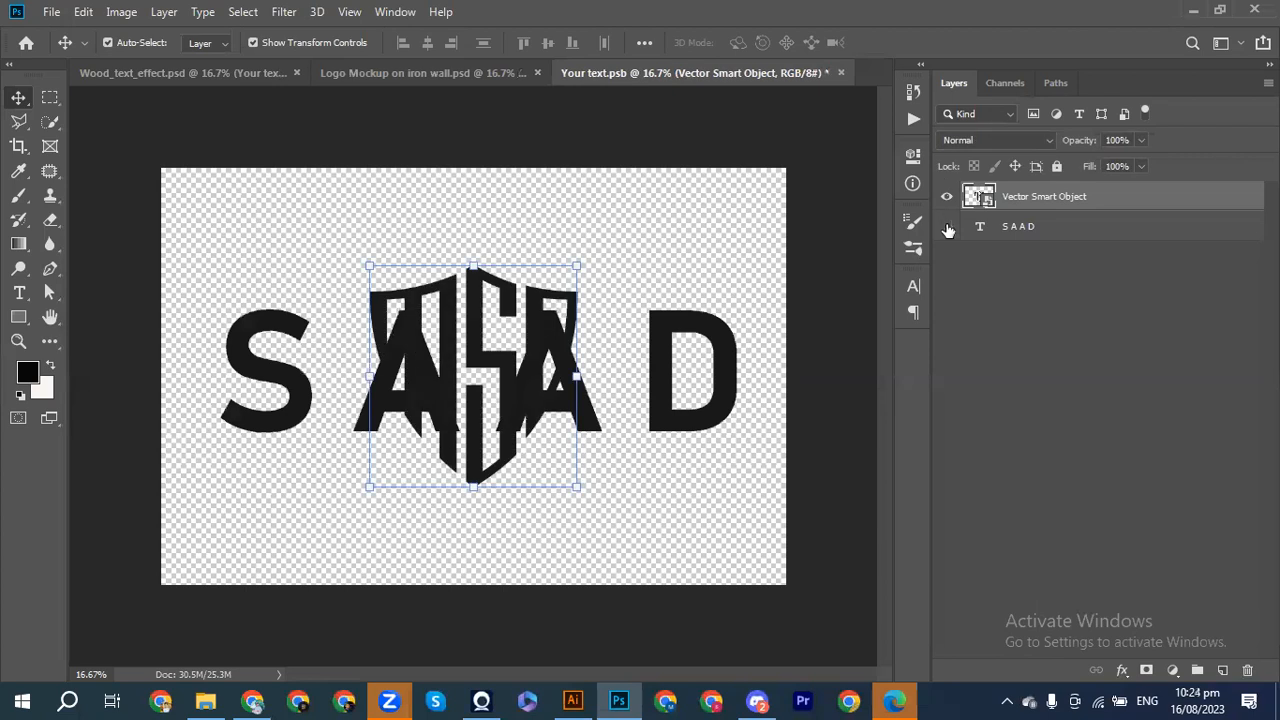
pyautogui.click(947, 227)
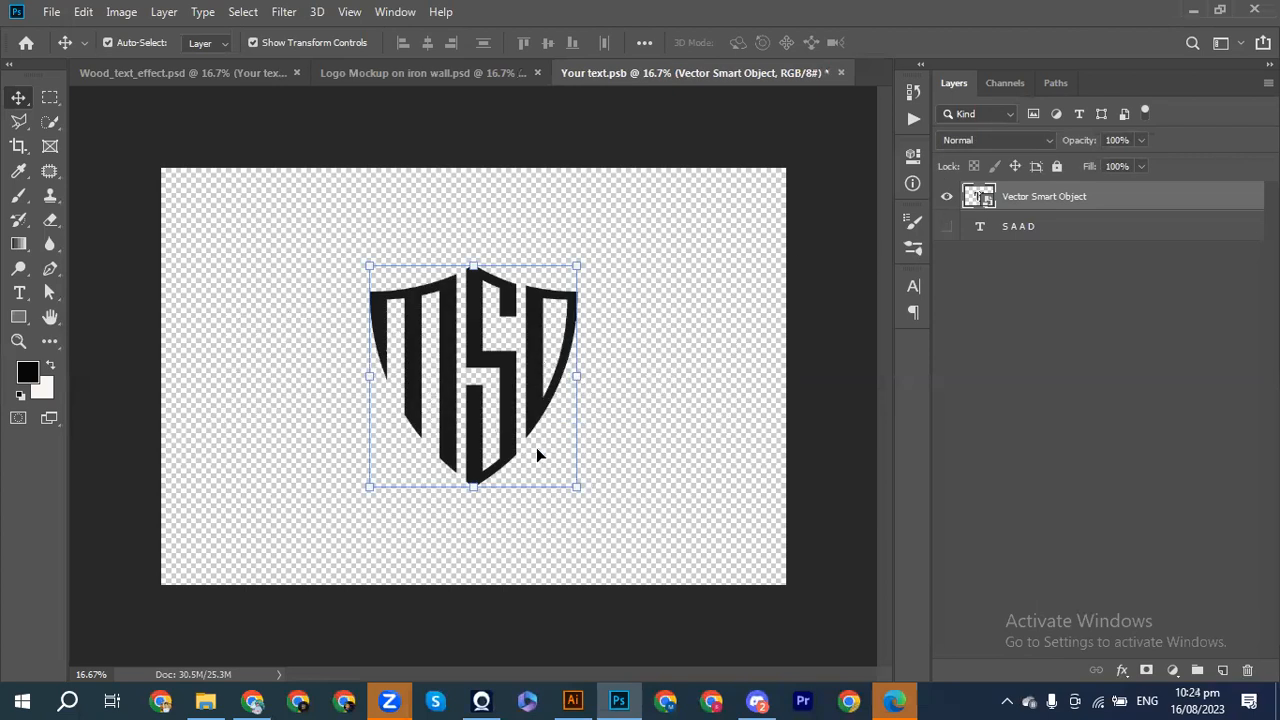
pyautogui.moveTo(585, 700)
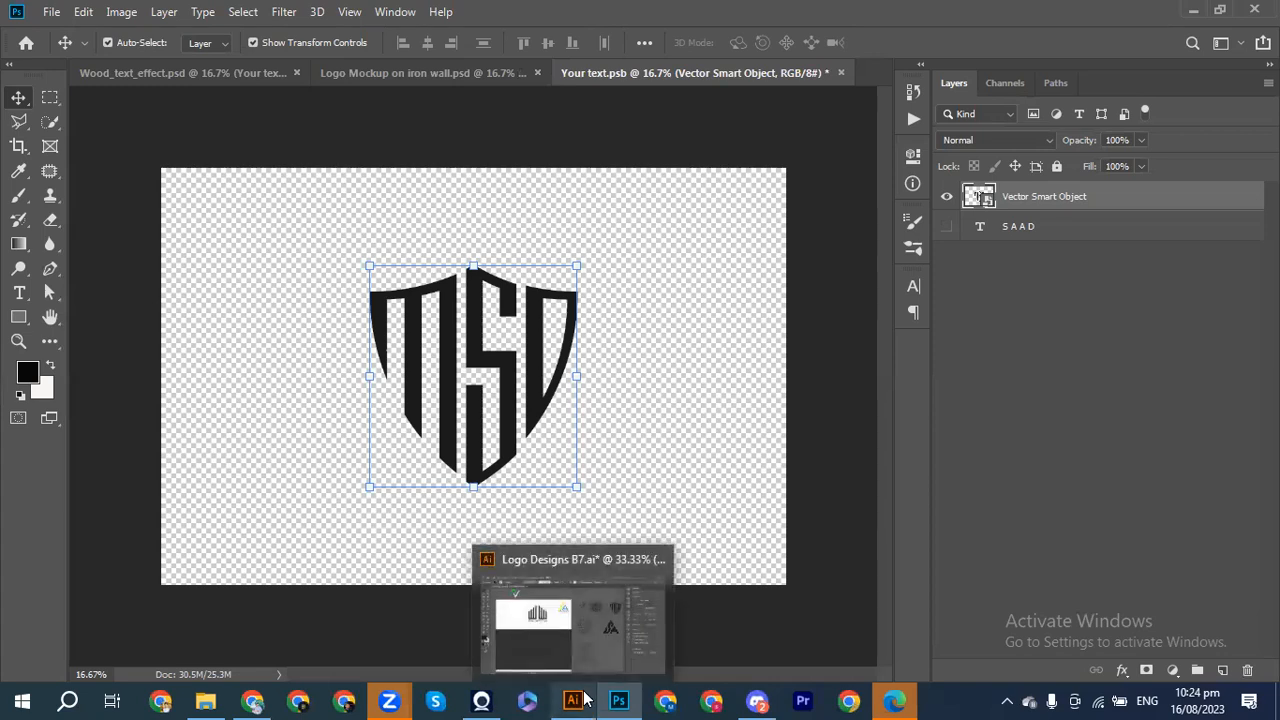
pyautogui.click(540, 626)
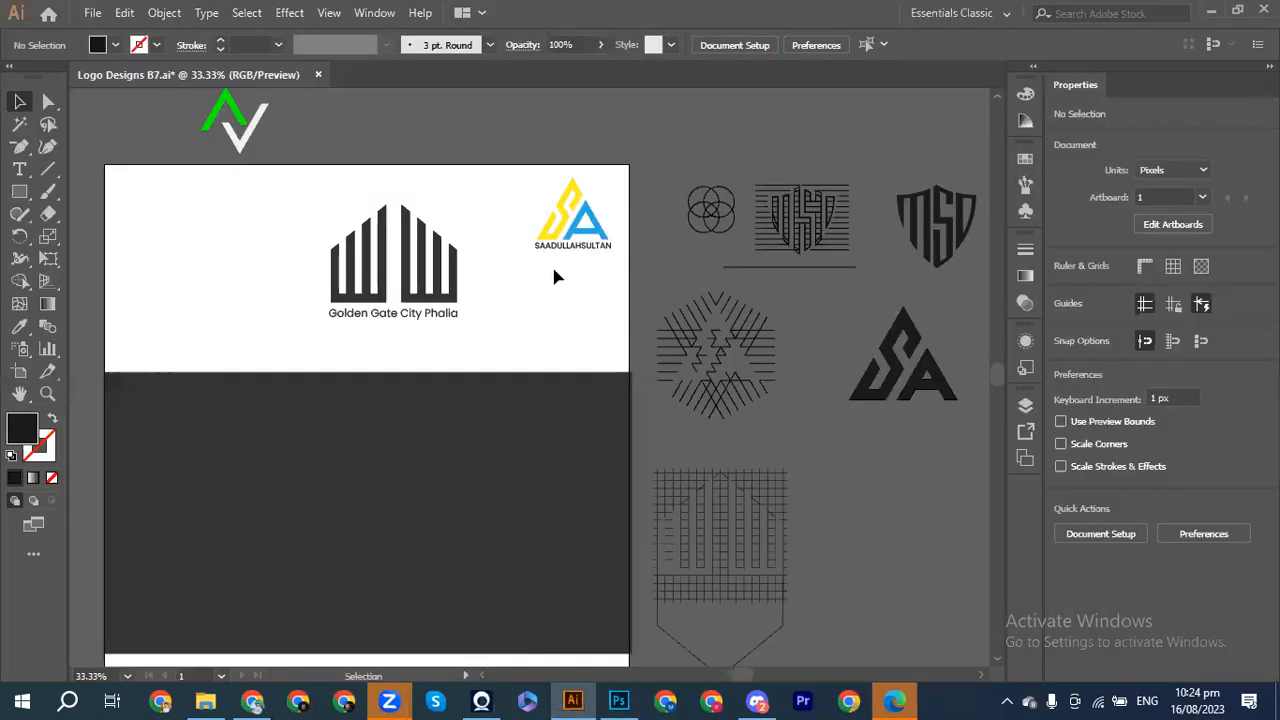
# Step: Select the Golden Gate City Phalia building logo with its caption and drag a copy toward Photoshop
pyautogui.moveTo(588, 267); pyautogui.dragTo(591, 270)
pyautogui.moveTo(327, 213); pyautogui.dragTo(494, 346)
pyautogui.moveTo(385, 287); pyautogui.dragTo(460, 356)
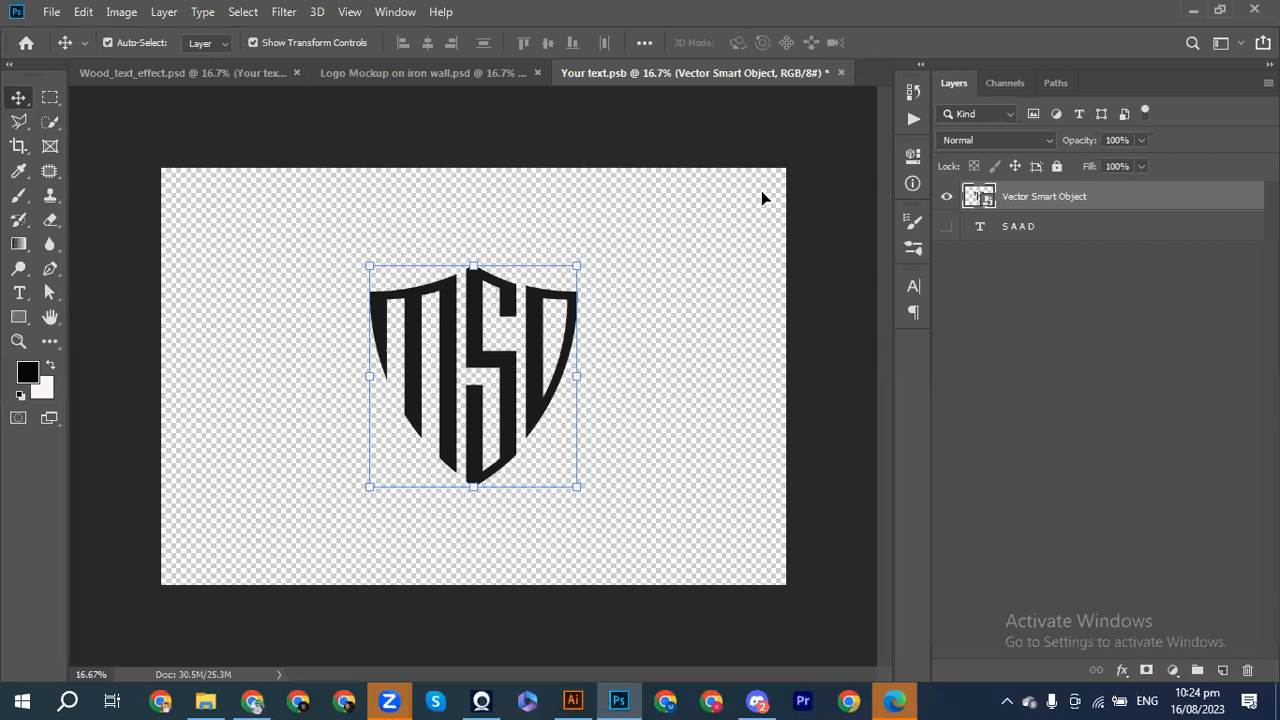
# Step: Paste the building logo into Your text.psb, showing its layer and hiding the MSD shield
pyautogui.hotkey('ctrl', 'v')
pyautogui.click(946, 200)
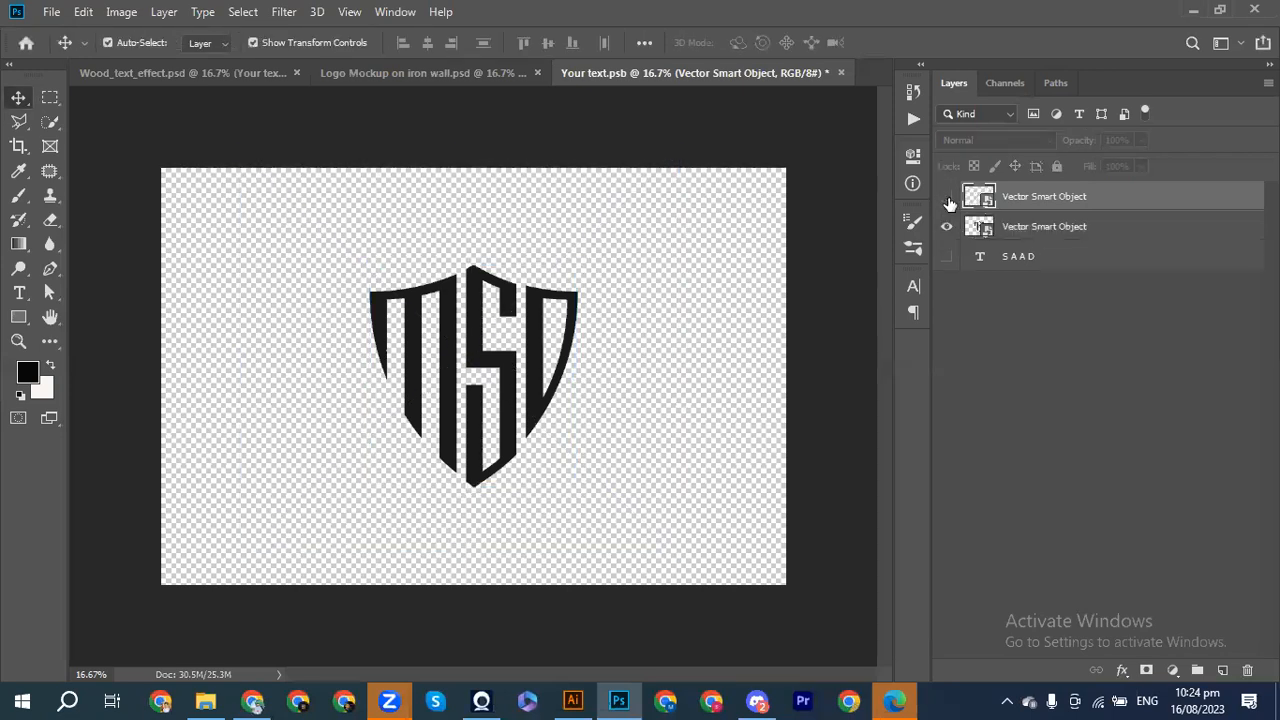
pyautogui.click(946, 196)
pyautogui.click(946, 226)
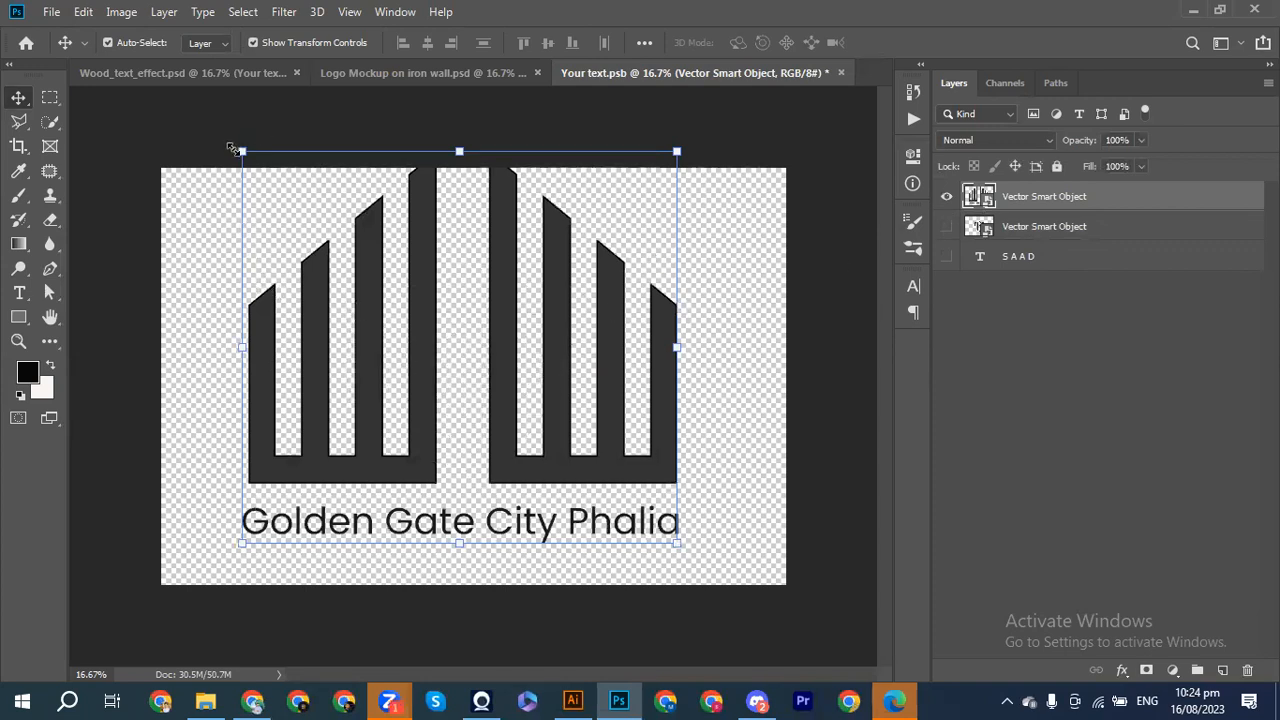
# Step: Scale the building logo to about 43%, nudge it right and down to centre, and deselect
pyautogui.hotkey('ctrl', 't')
pyautogui.moveTo(257, 174); pyautogui.dragTo(361, 276)
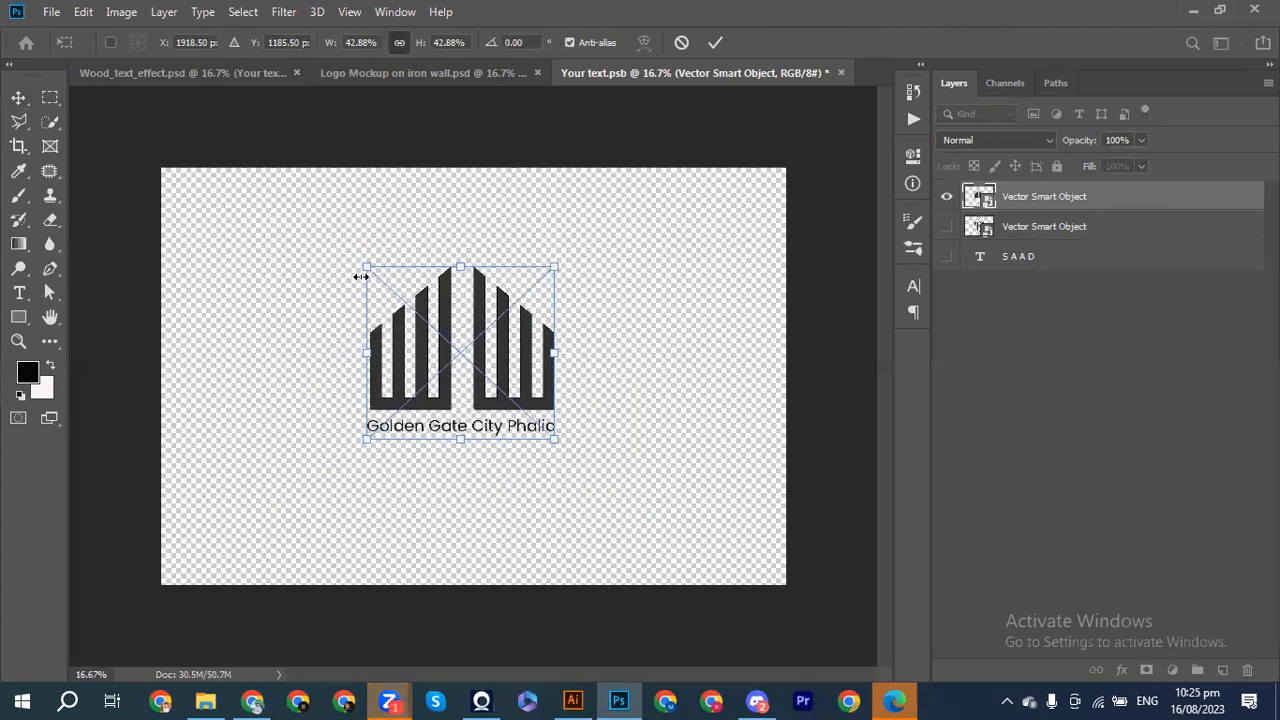
pyautogui.click(715, 42)
pyautogui.hotkey('shift', 'Right')
pyautogui.hotkey('shift', 'Right')
pyautogui.hotkey('shift', 'Right')
pyautogui.hotkey('shift', 'Right')
pyautogui.hotkey('shift', 'Right')
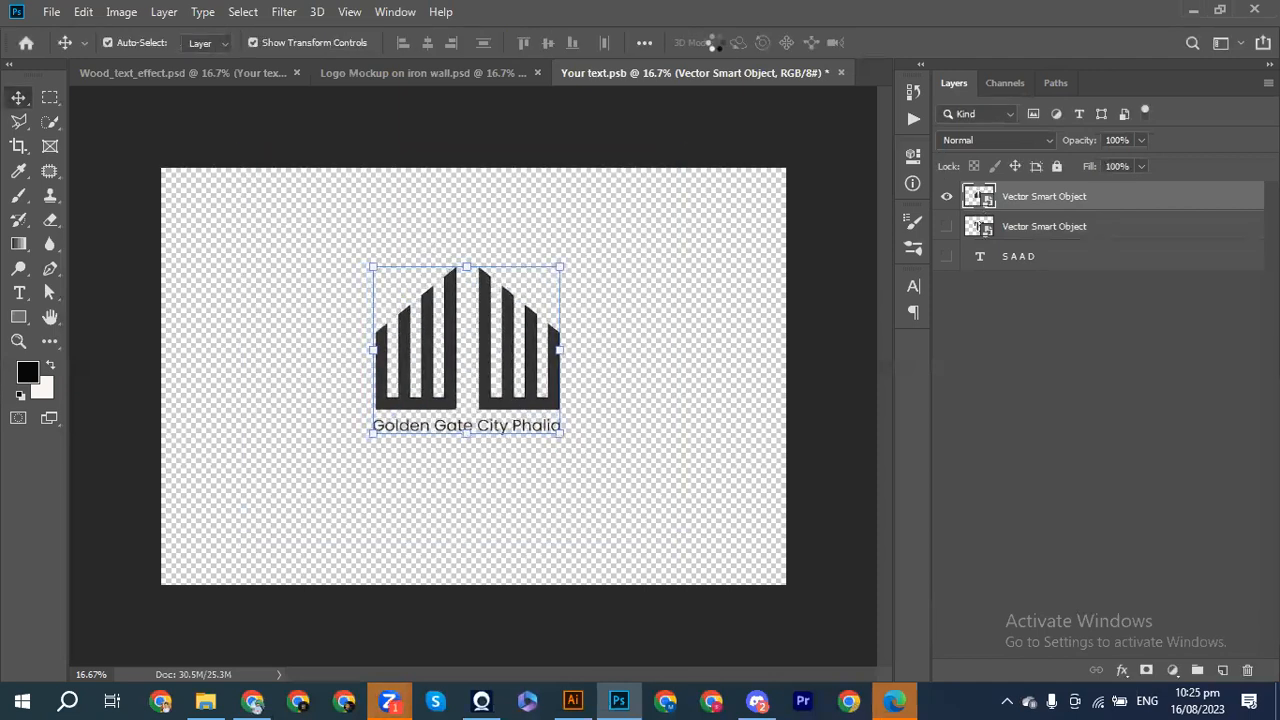
pyautogui.hotkey('shift', 'Right')
pyautogui.hotkey('shift', 'Right')
pyautogui.hotkey('shift', 'Right')
pyautogui.hotkey('shift', 'Right')
pyautogui.hotkey('shift', 'Right')
pyautogui.hotkey('shift', 'Right')
pyautogui.hotkey('shift', 'Right')
pyautogui.hotkey('shift', 'Right')
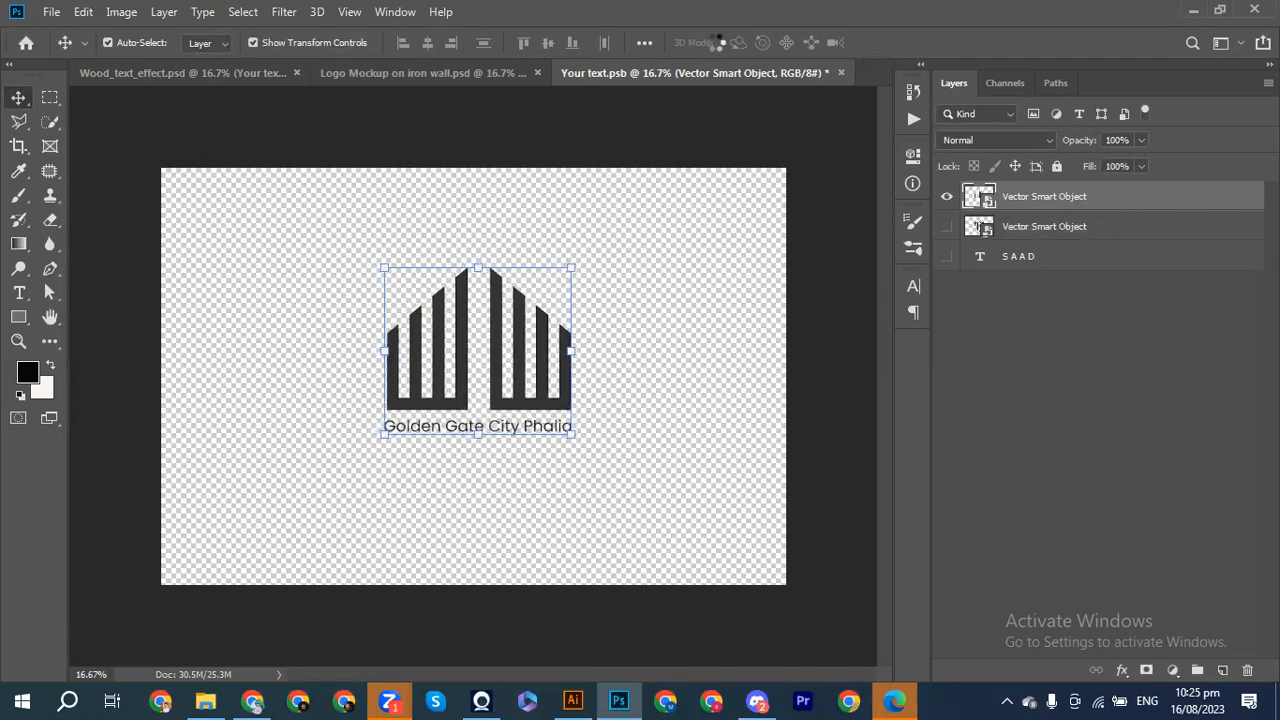
pyautogui.hotkey('shift', 'Down')
pyautogui.hotkey('shift', 'Down')
pyautogui.hotkey('shift', 'Down')
pyautogui.hotkey('shift', 'Down')
pyautogui.hotkey('shift', 'Down')
pyautogui.hotkey('shift', 'Down')
pyautogui.hotkey('shift', 'Down')
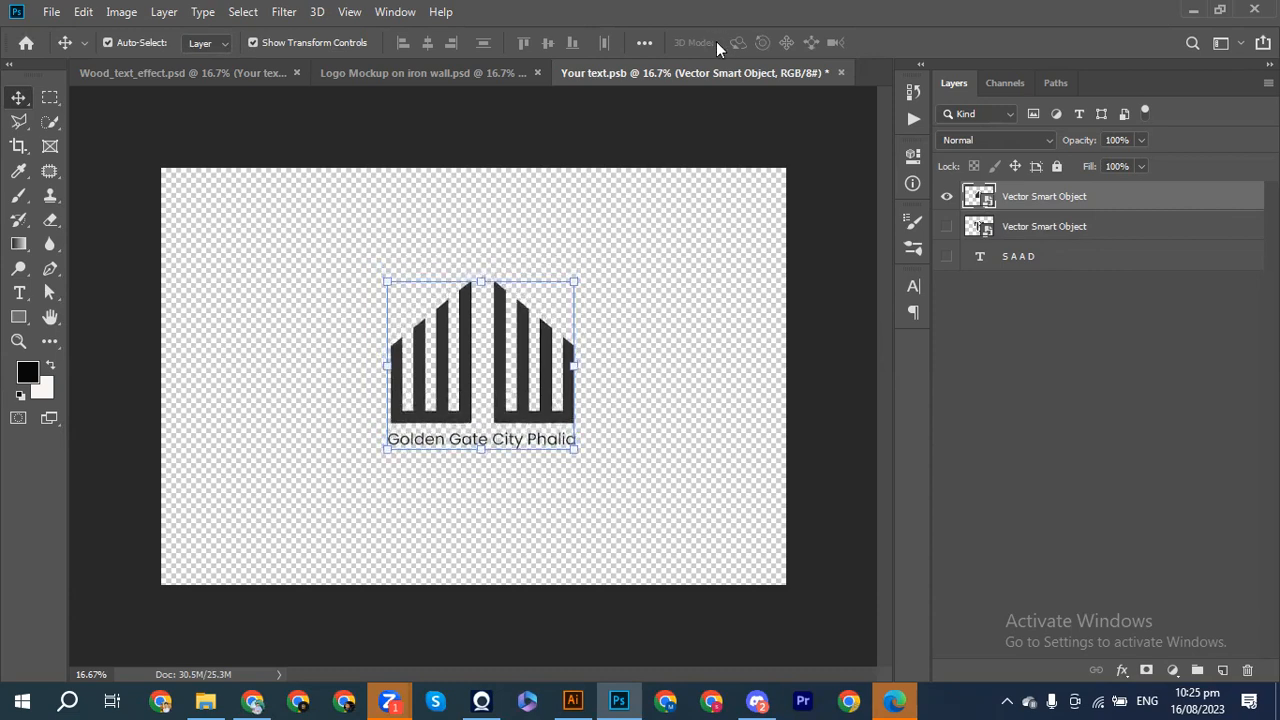
pyautogui.click(716, 272)
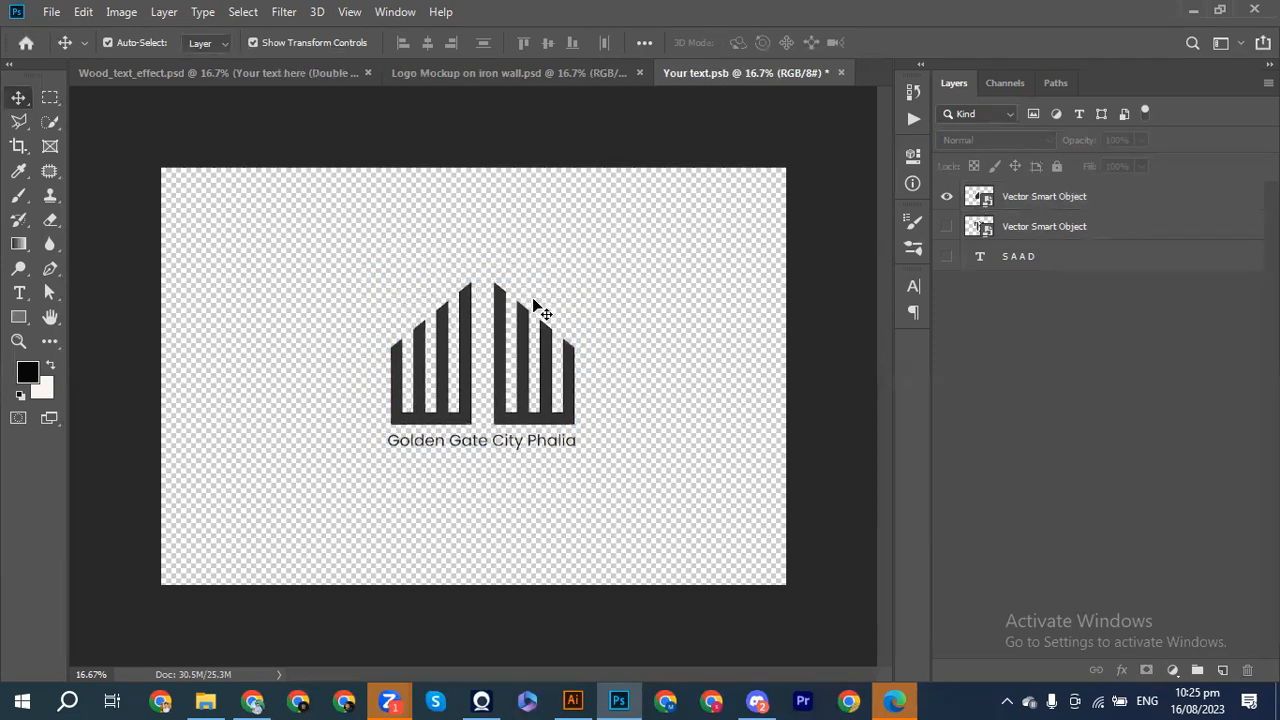
pyautogui.press('ctrl')
# Step: Save Your text.psb so Wood_text_effect.psd shows the Golden Gate City Phalia logo in wood
pyautogui.click(244, 74)
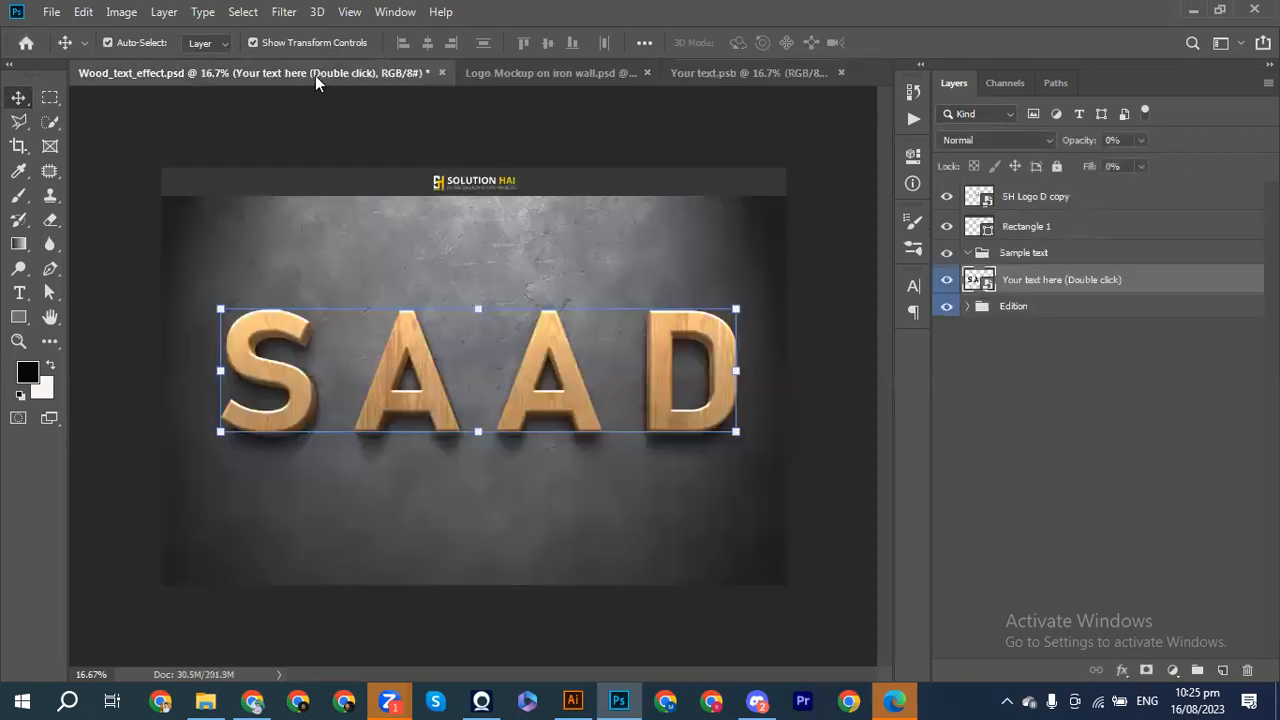
pyautogui.click(700, 73)
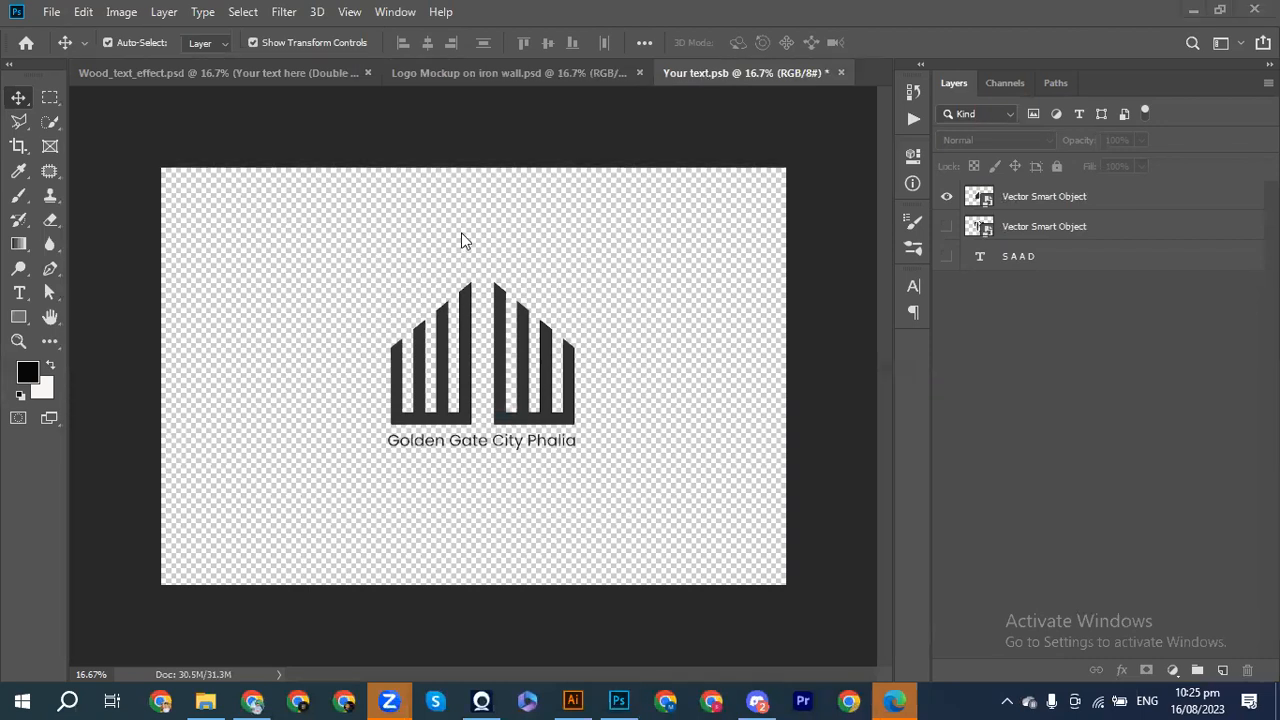
pyautogui.click(208, 75)
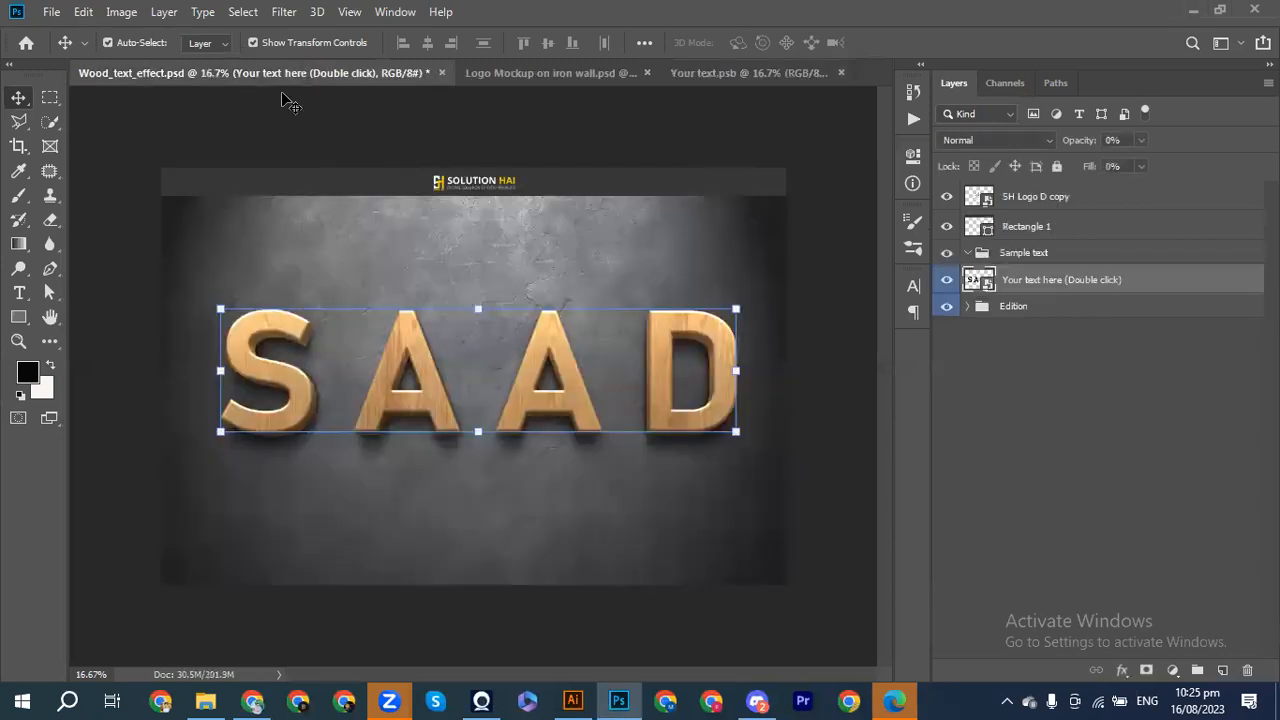
pyautogui.click(748, 73)
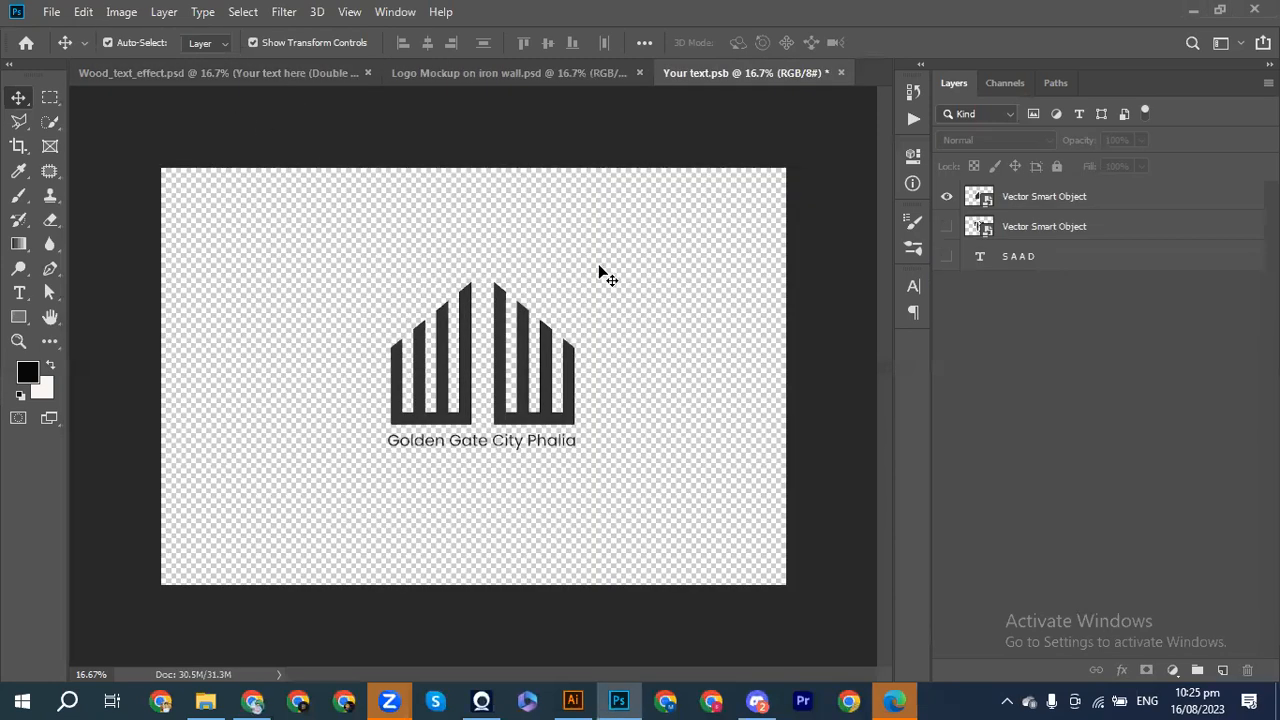
pyautogui.hotkey('ctrl', 's')
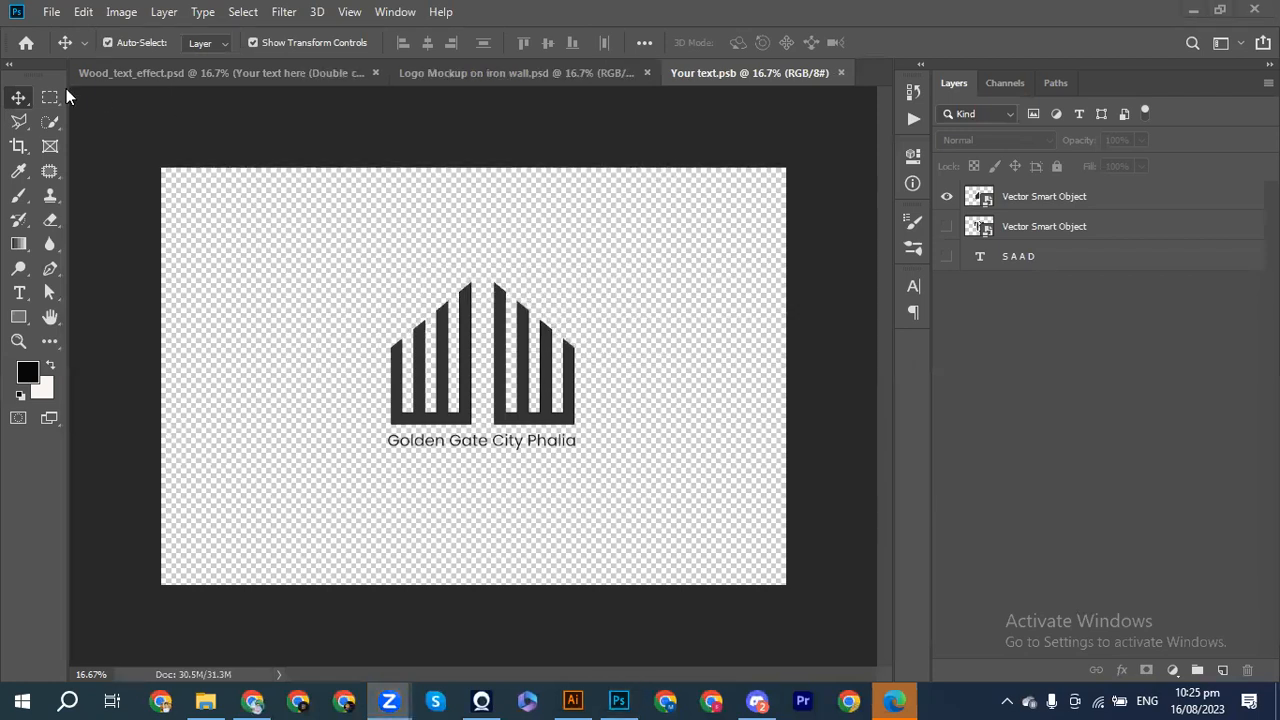
pyautogui.click(130, 73)
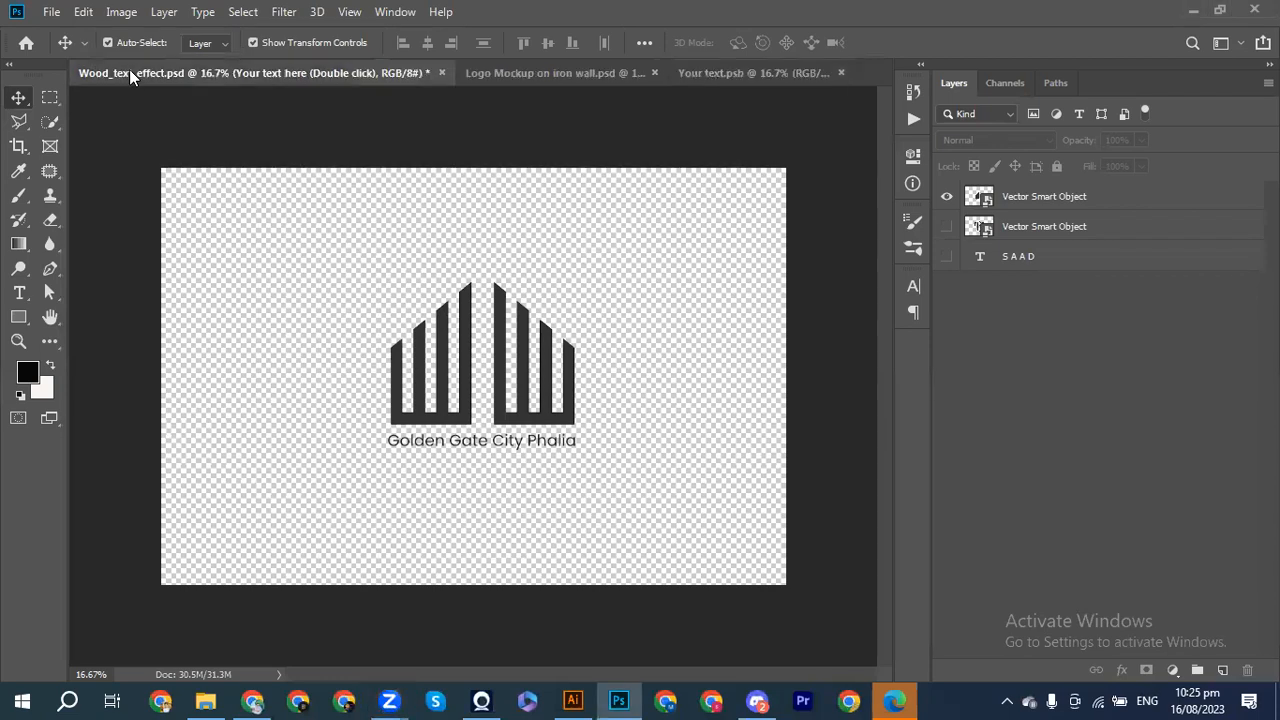
pyautogui.click(244, 139)
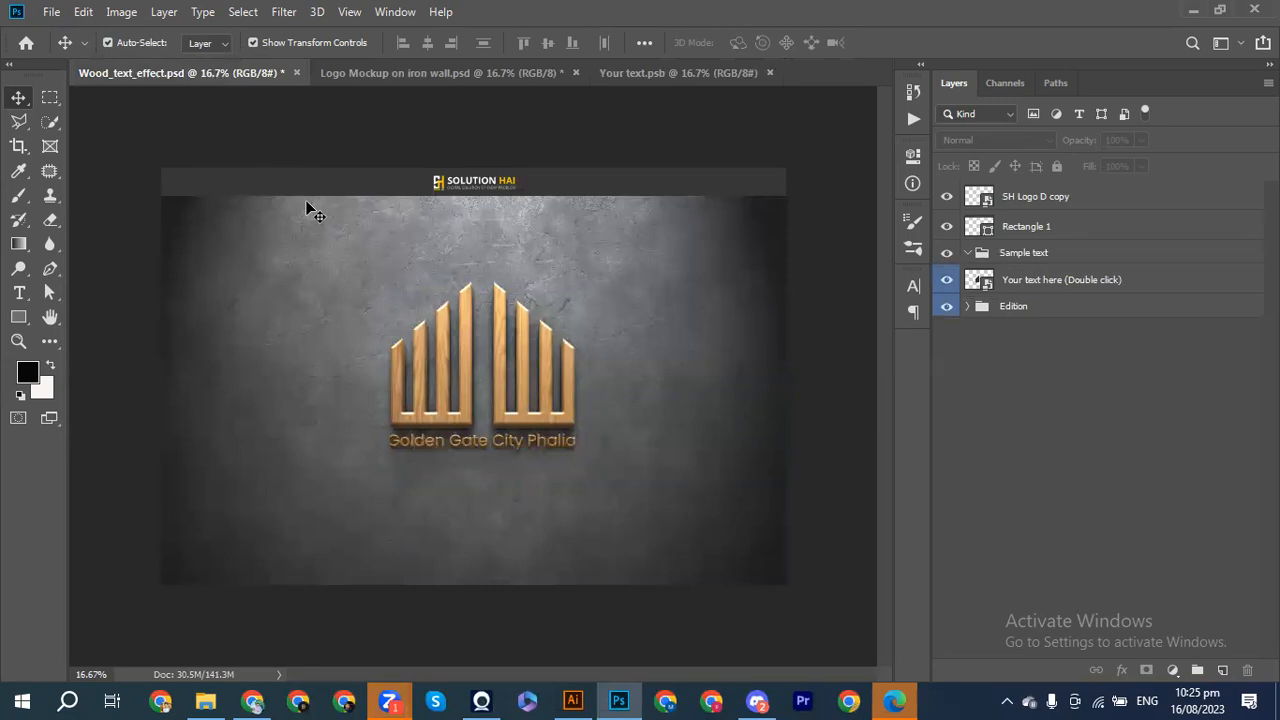
# Step: Expand the Edition group and toggle the wooden Text layer off and on to inspect it
pyautogui.click(968, 307)
pyautogui.click(947, 360)
pyautogui.click(947, 360)
pyautogui.click(947, 361)
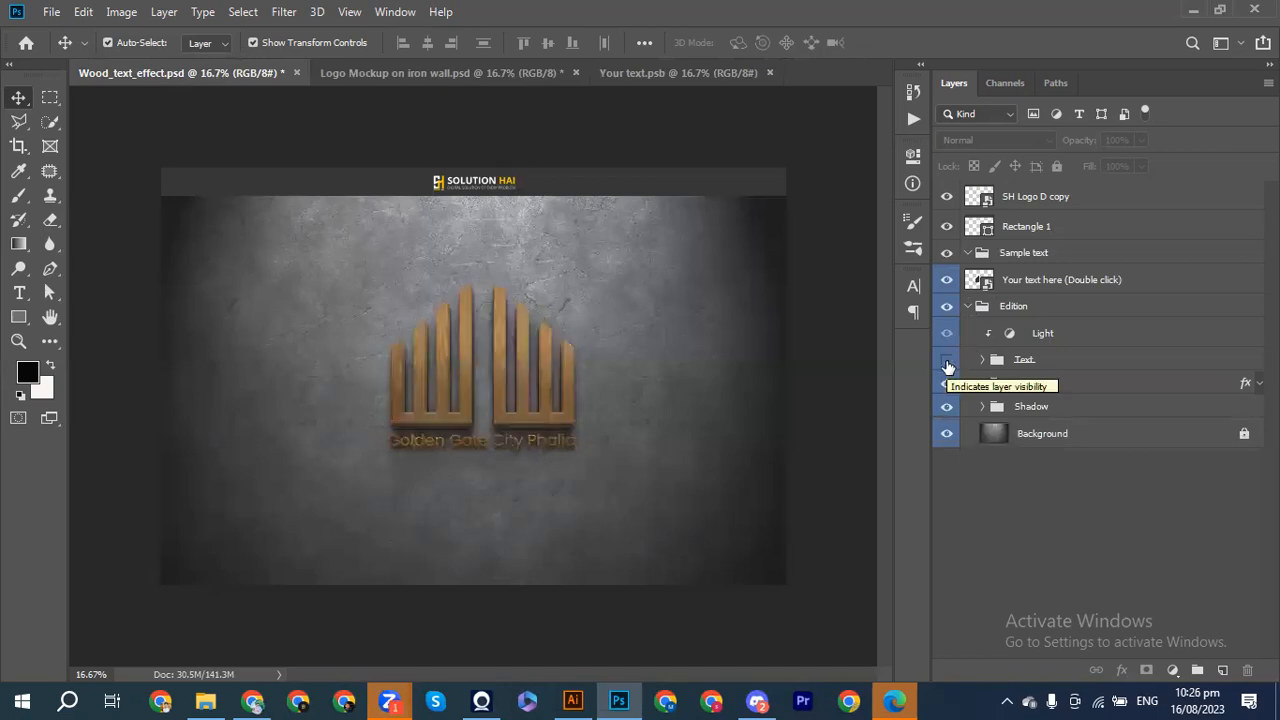
pyautogui.click(947, 361)
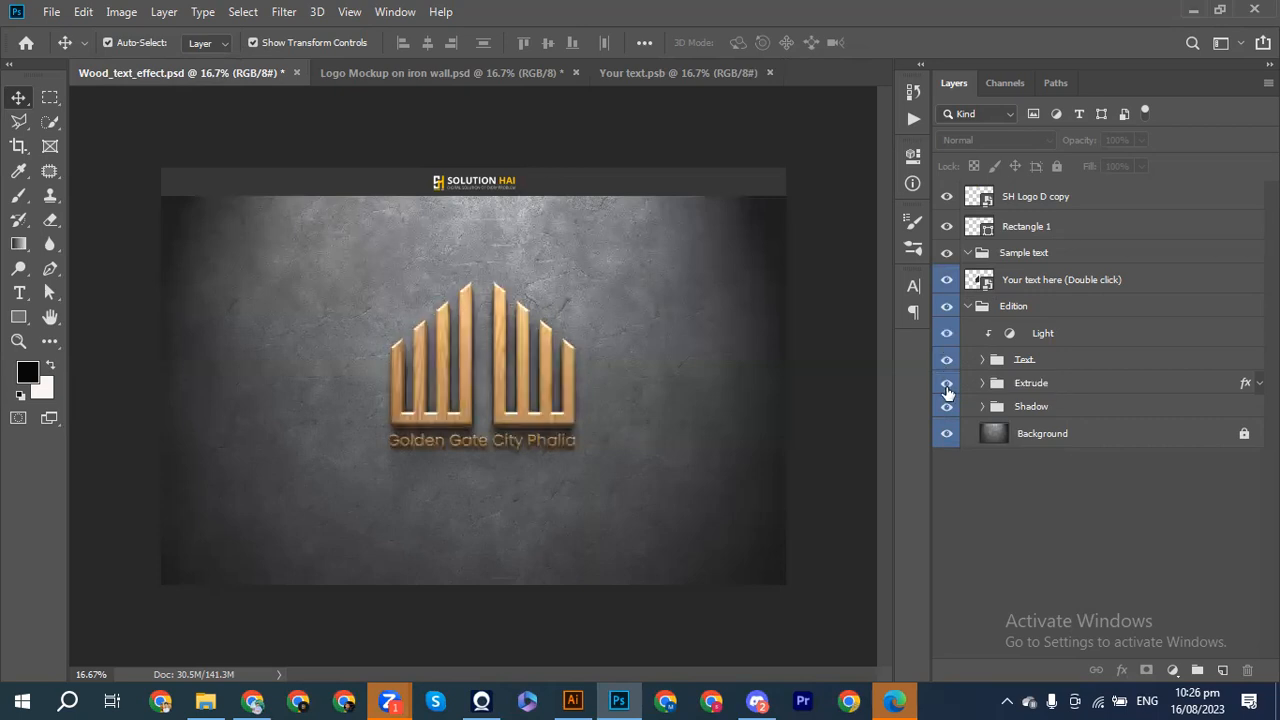
# Step: Check the Extrude, Shadow and Light layers by toggling each, then bring up the iron wall mockup
pyautogui.click(947, 385)
pyautogui.click(947, 385)
pyautogui.click(946, 408)
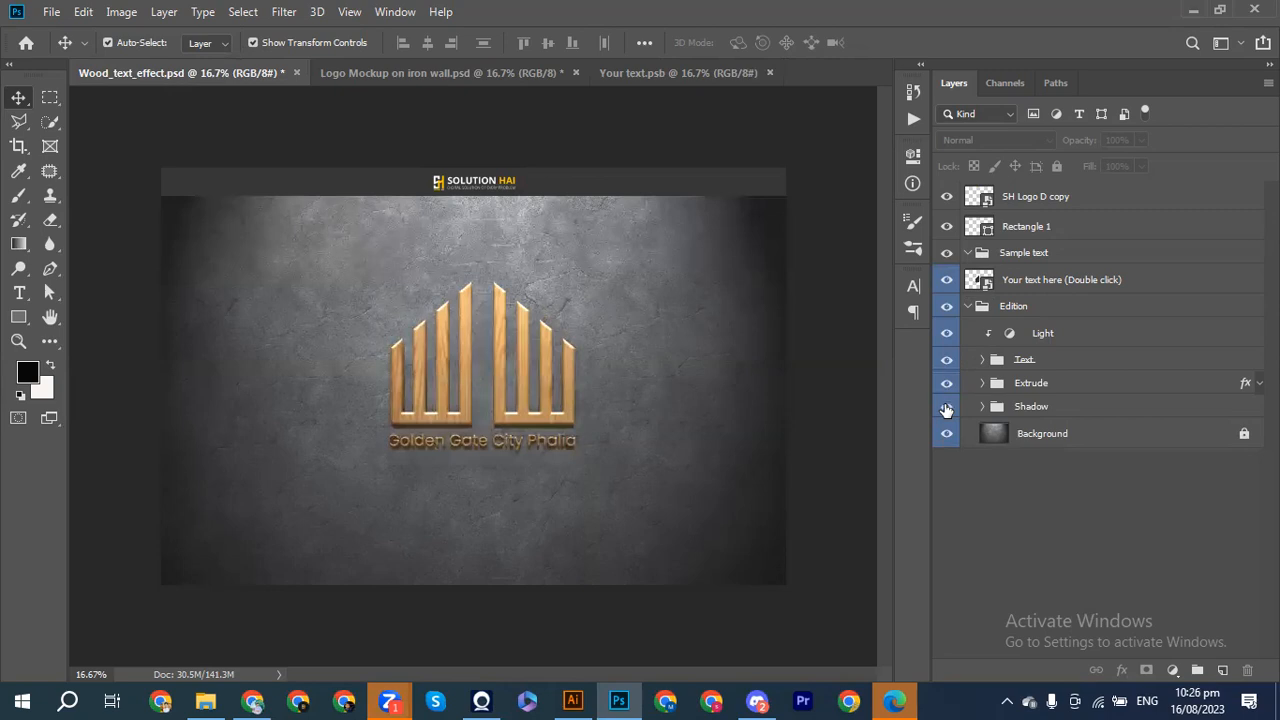
pyautogui.click(946, 408)
pyautogui.click(946, 336)
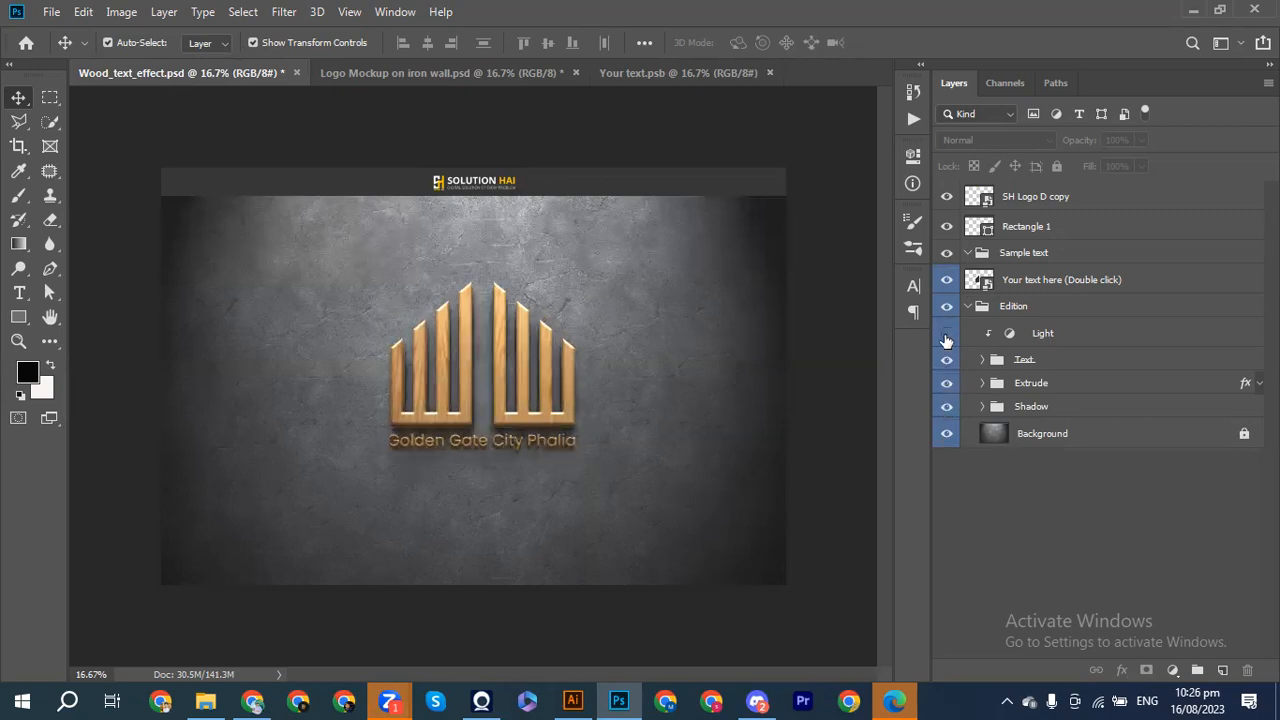
pyautogui.click(946, 336)
pyautogui.click(967, 306)
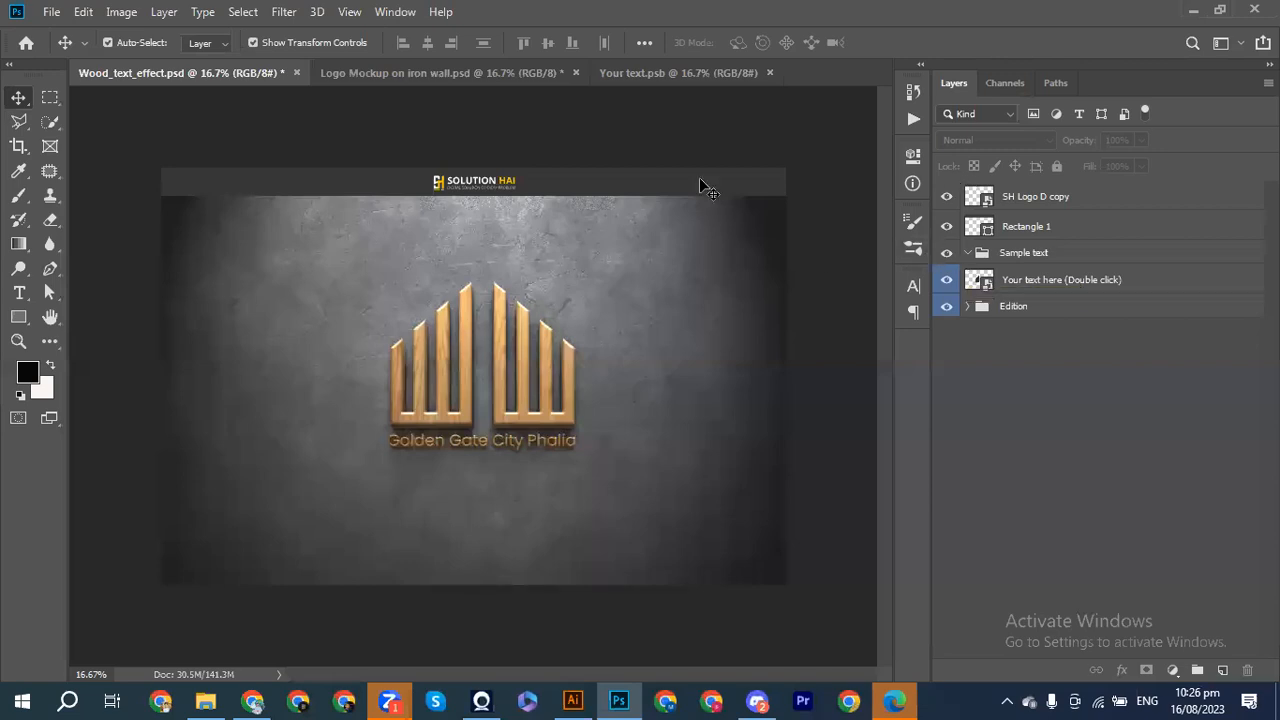
pyautogui.click(463, 70)
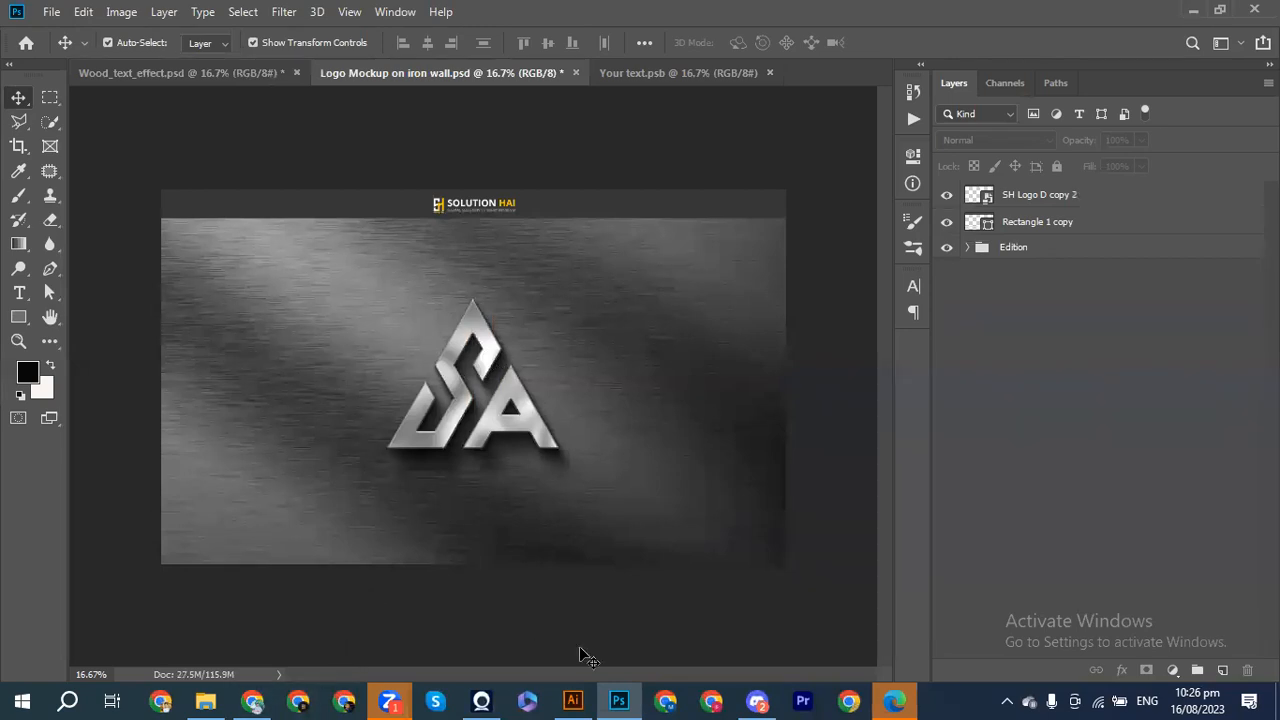
pyautogui.click(573, 700)
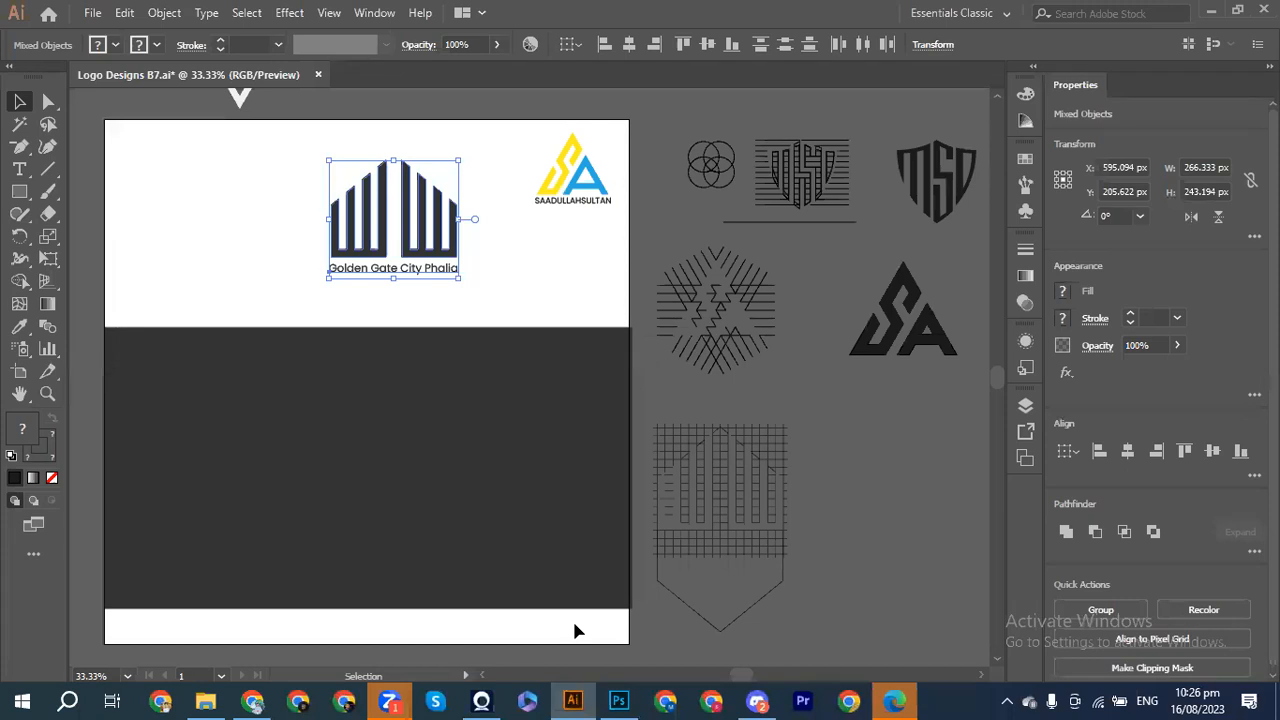
pyautogui.moveTo(616, 700)
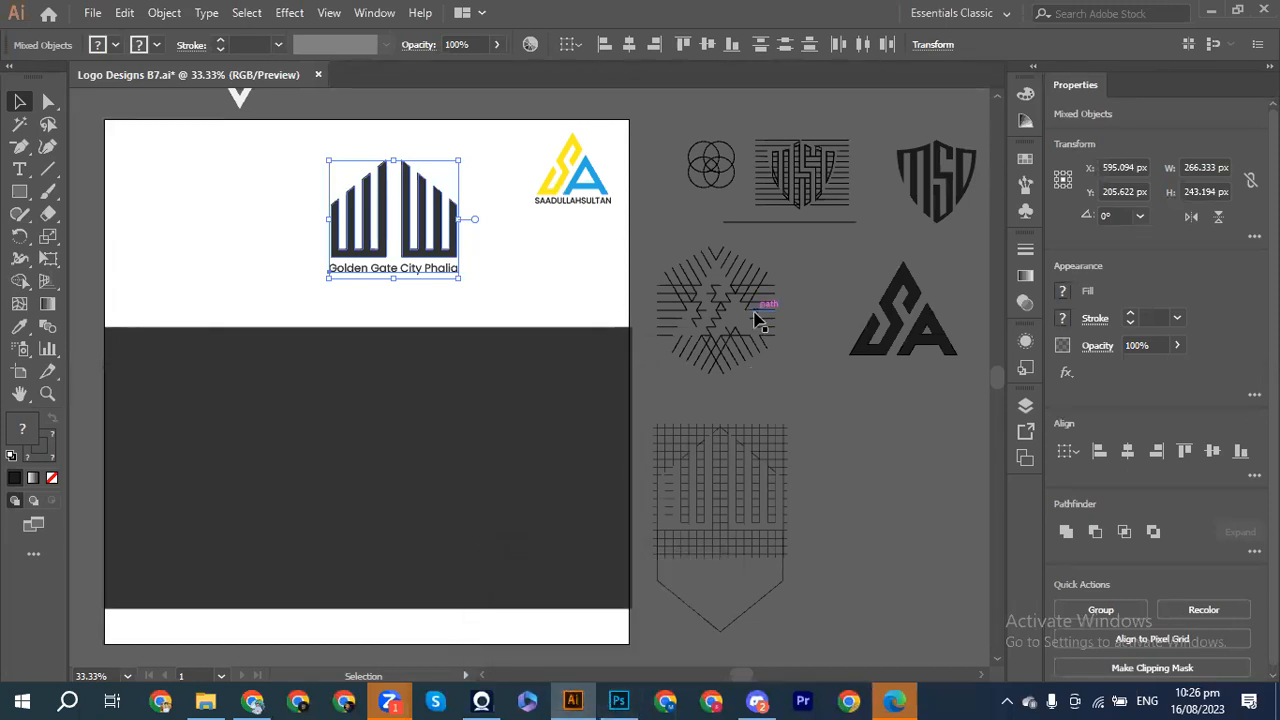
pyautogui.scroll(1, 757, 320)
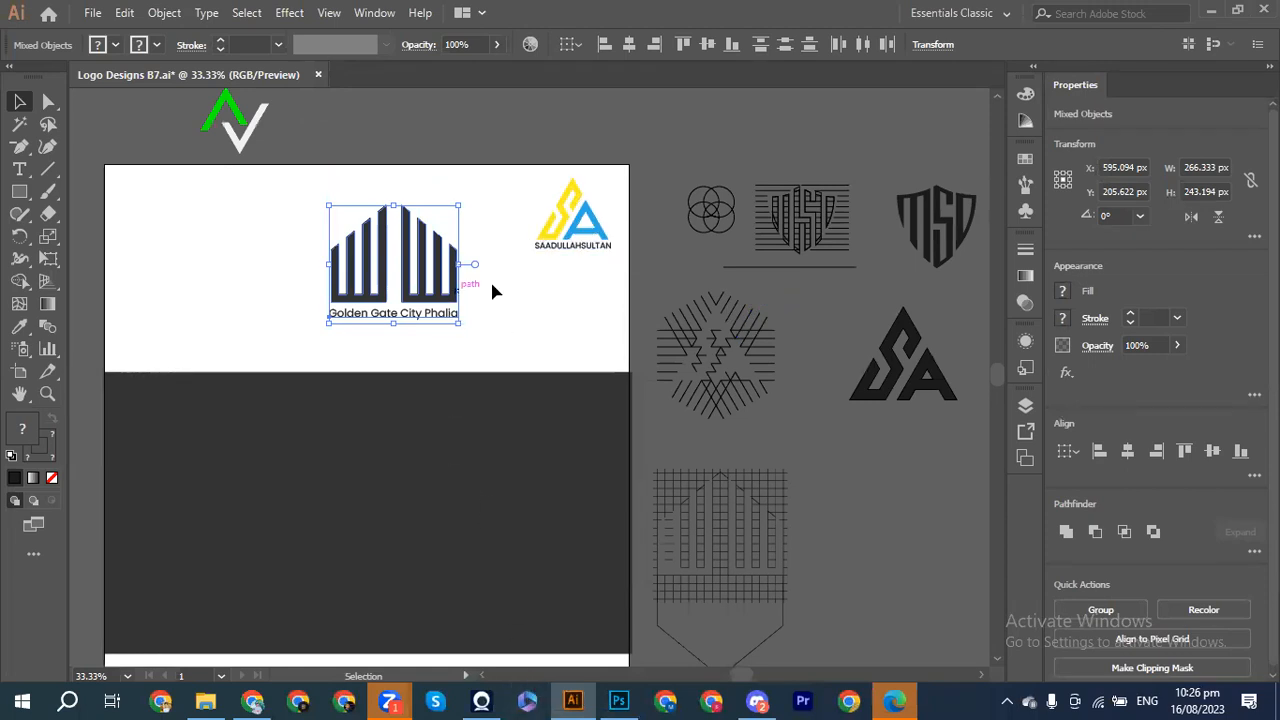
pyautogui.click(619, 700)
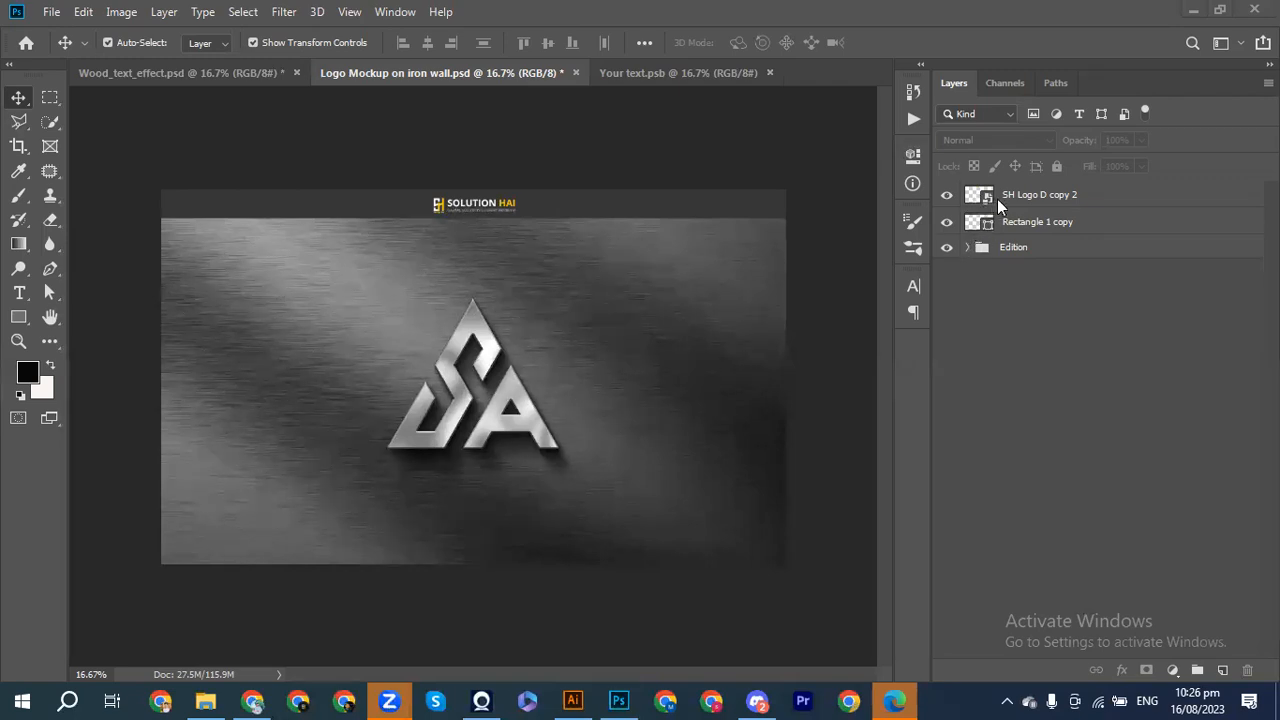
# Step: Expand the Edition group and open the 'Place your design here' smart object as logo hm.psb
pyautogui.click(969, 248)
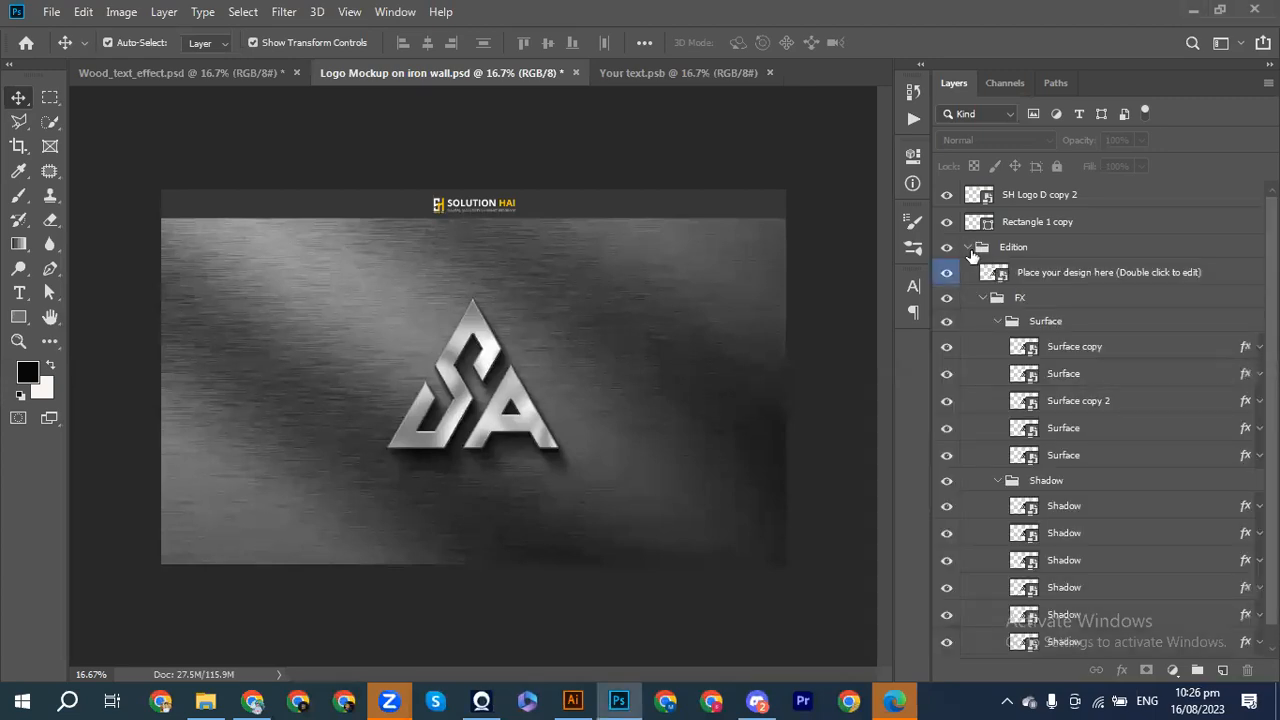
pyautogui.click(968, 248)
pyautogui.click(968, 248)
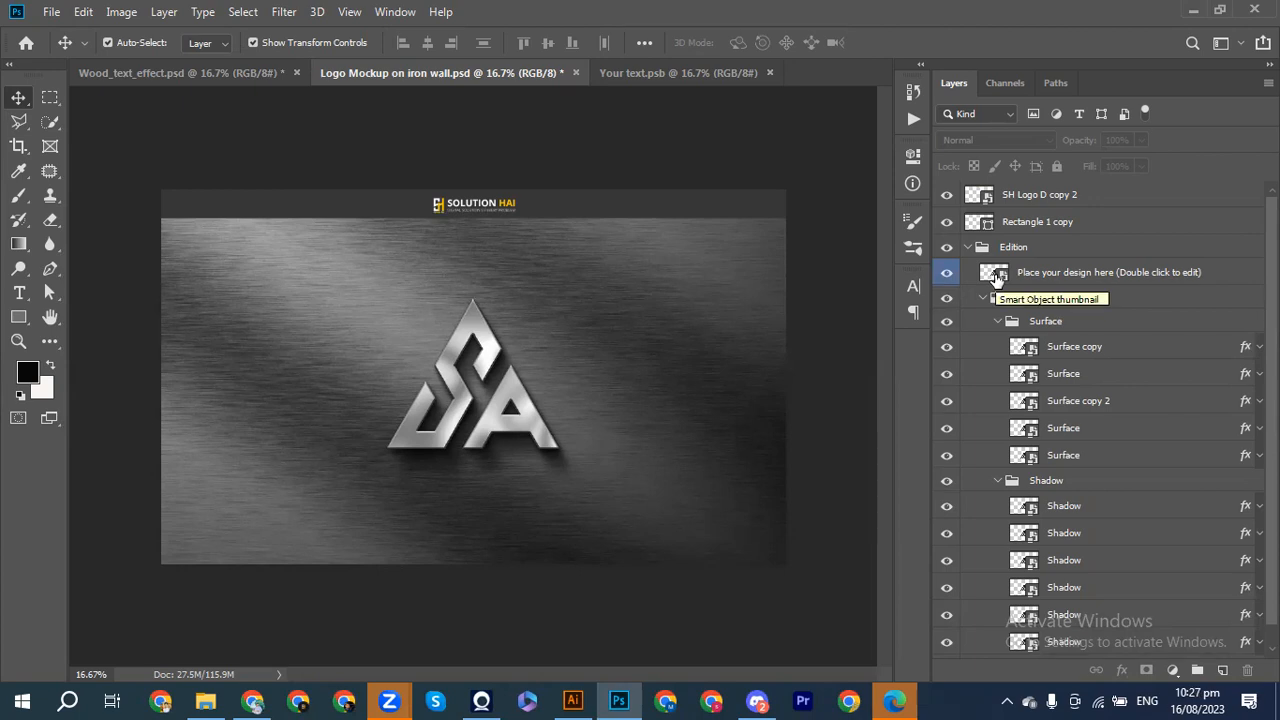
pyautogui.doubleClick(995, 276)
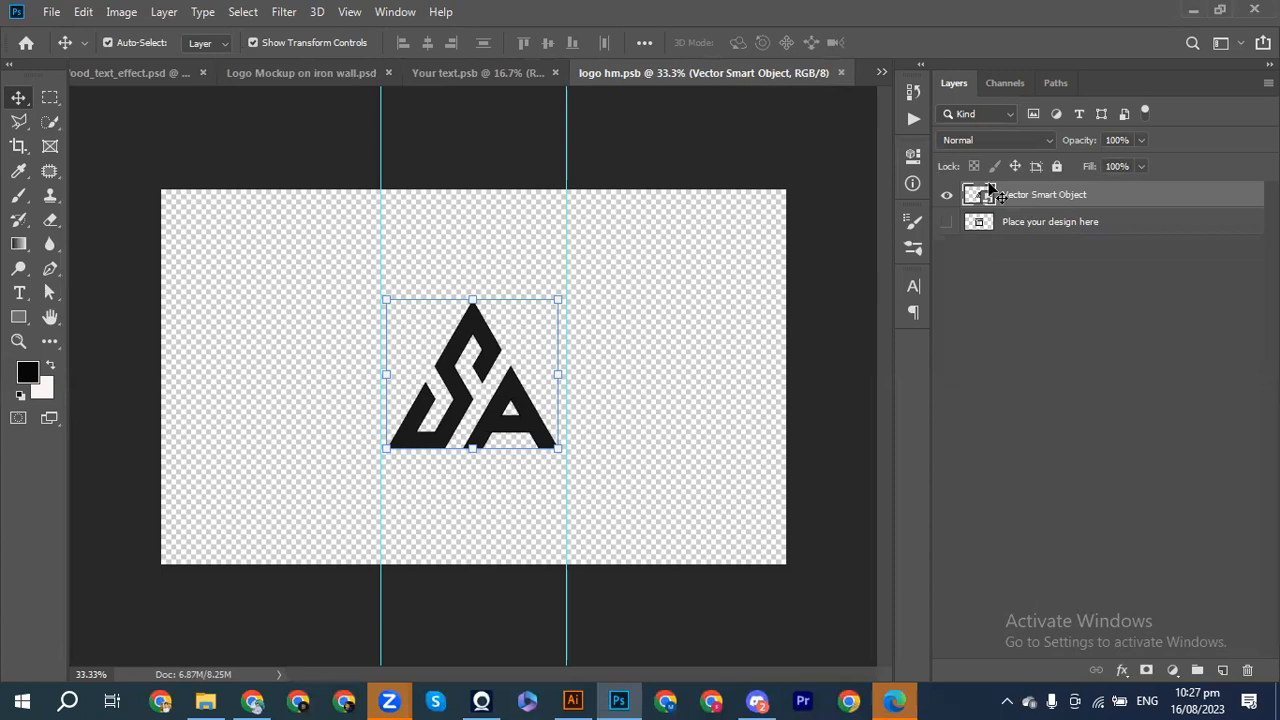
# Step: Hide the SA logo layer and bring the building logo from Illustrator into logo hm.psb
pyautogui.click(947, 197)
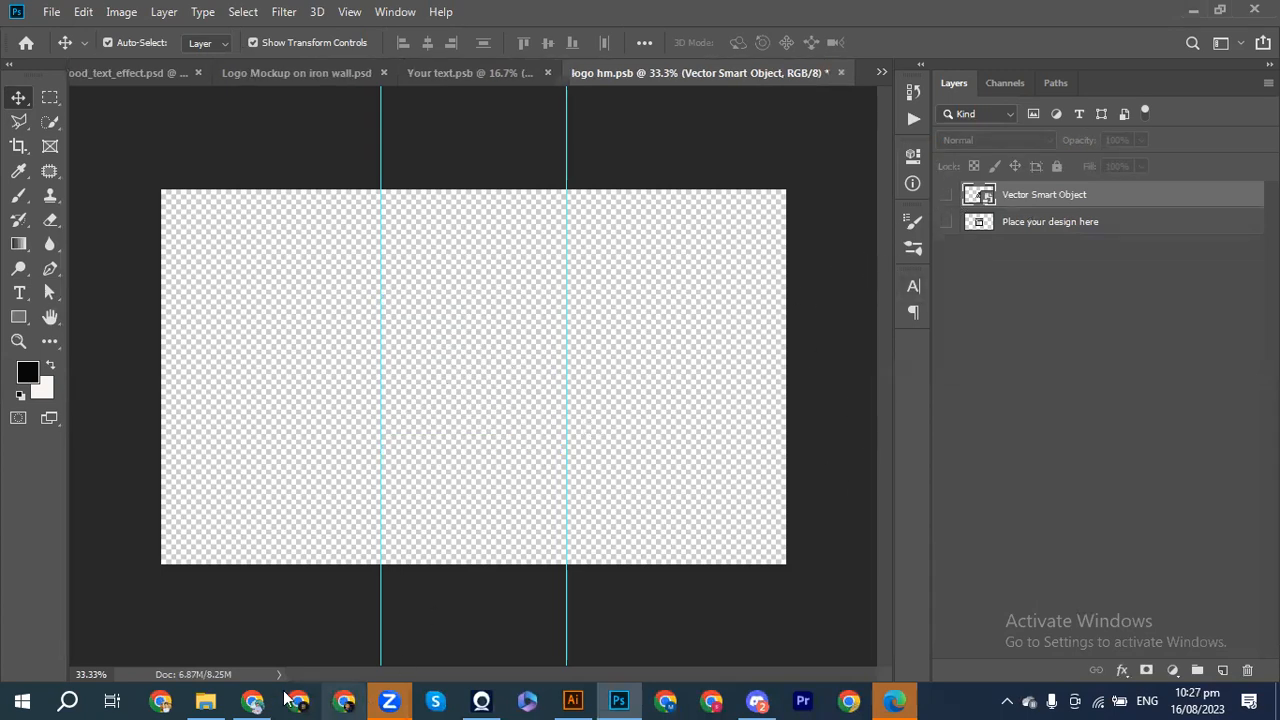
pyautogui.moveTo(265, 697)
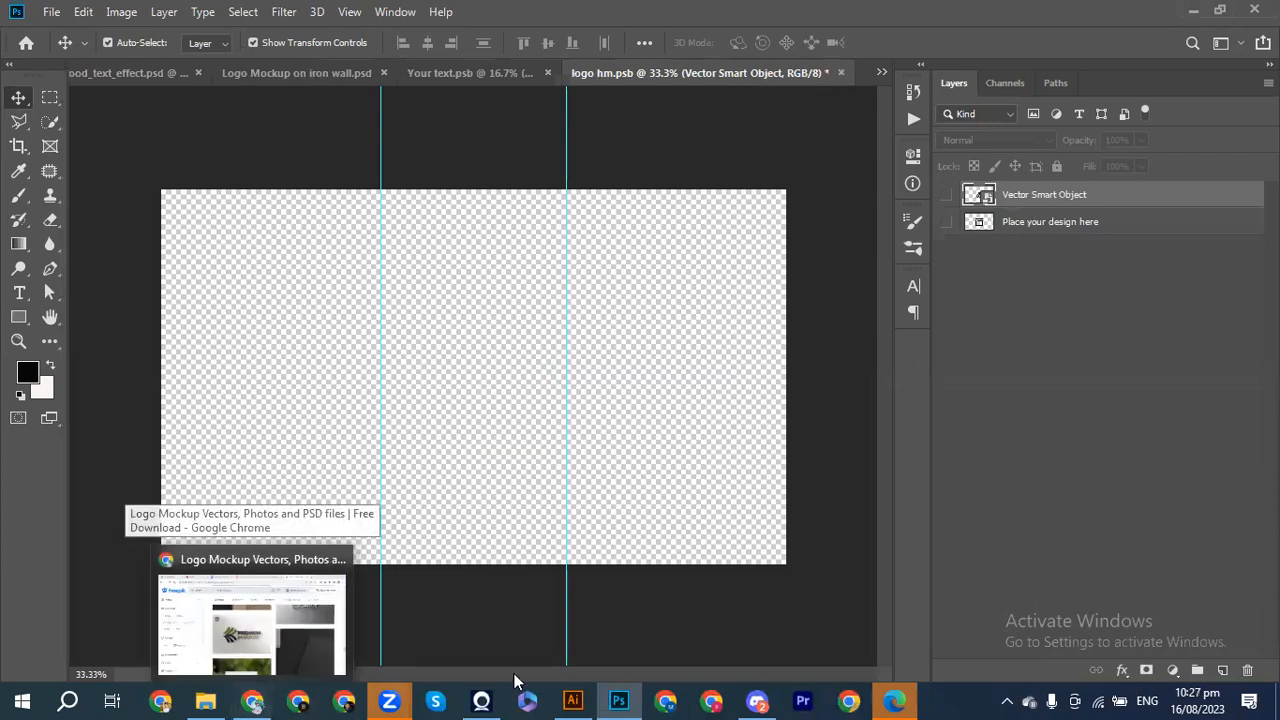
pyautogui.click(574, 697)
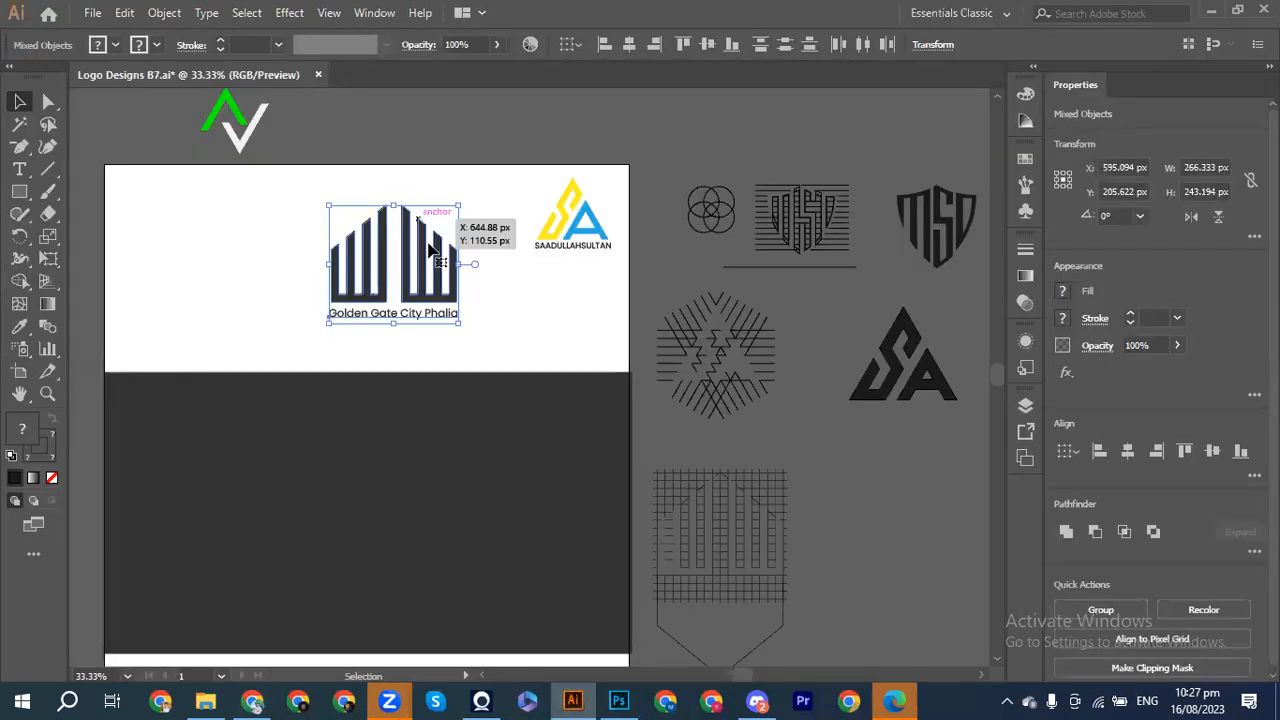
pyautogui.moveTo(407, 277); pyautogui.dragTo(465, 358)
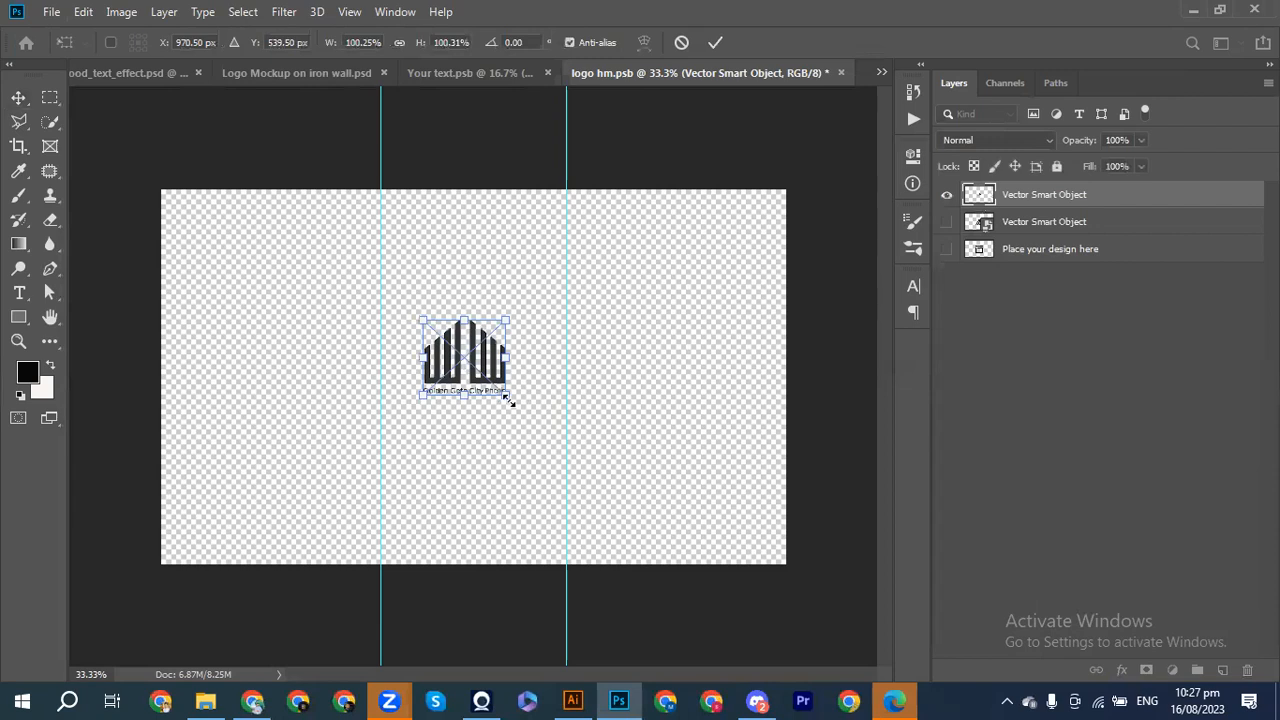
# Step: Scale the logo to about 199%, centre it with arrow nudges, commit, and save logo hm.psb
pyautogui.moveTo(509, 399); pyautogui.dragTo(541, 448)
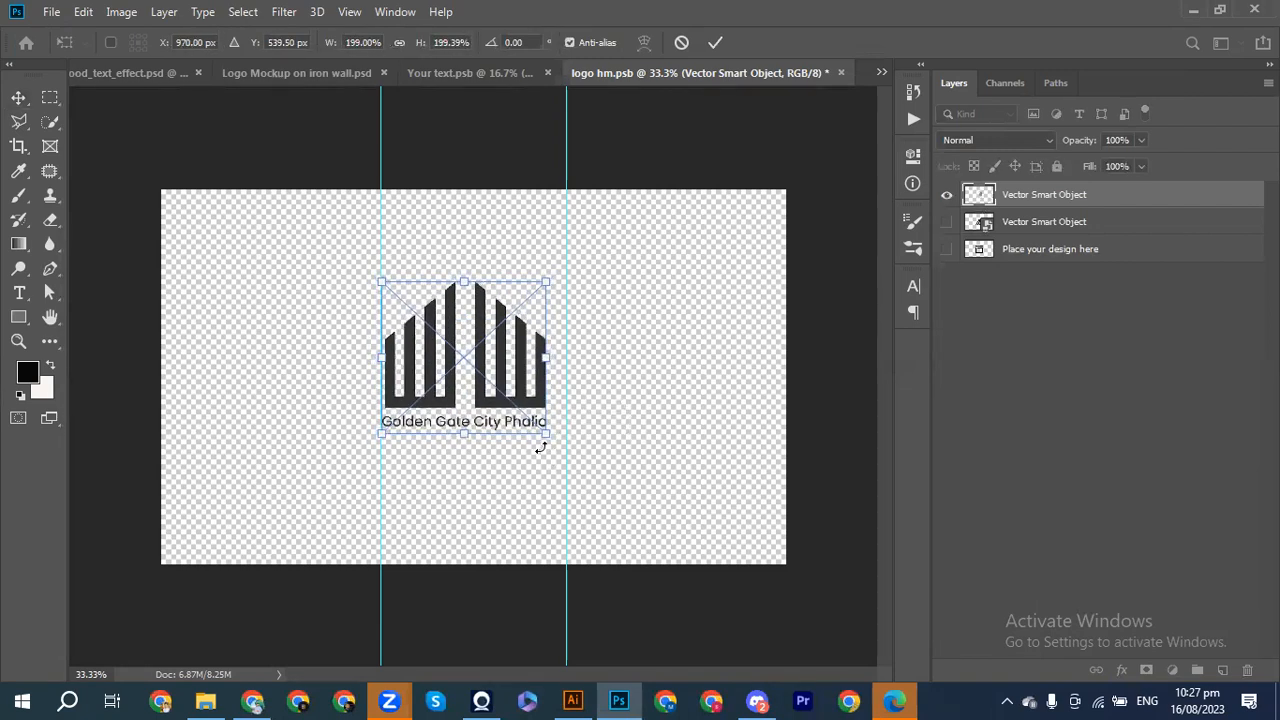
pyautogui.press('Right')
pyautogui.press('Right')
pyautogui.press('Right')
pyautogui.press('Right')
pyautogui.press('Right')
pyautogui.press('Right')
pyautogui.press('Right')
pyautogui.press('Right')
pyautogui.press('Right')
pyautogui.press('Right')
pyautogui.press('Right')
pyautogui.press('Right')
pyautogui.press('Right')
pyautogui.press('Right')
pyautogui.press('Right')
pyautogui.press('Right')
pyautogui.press('Right')
pyautogui.press('Right')
pyautogui.press('Right')
pyautogui.press('Right')
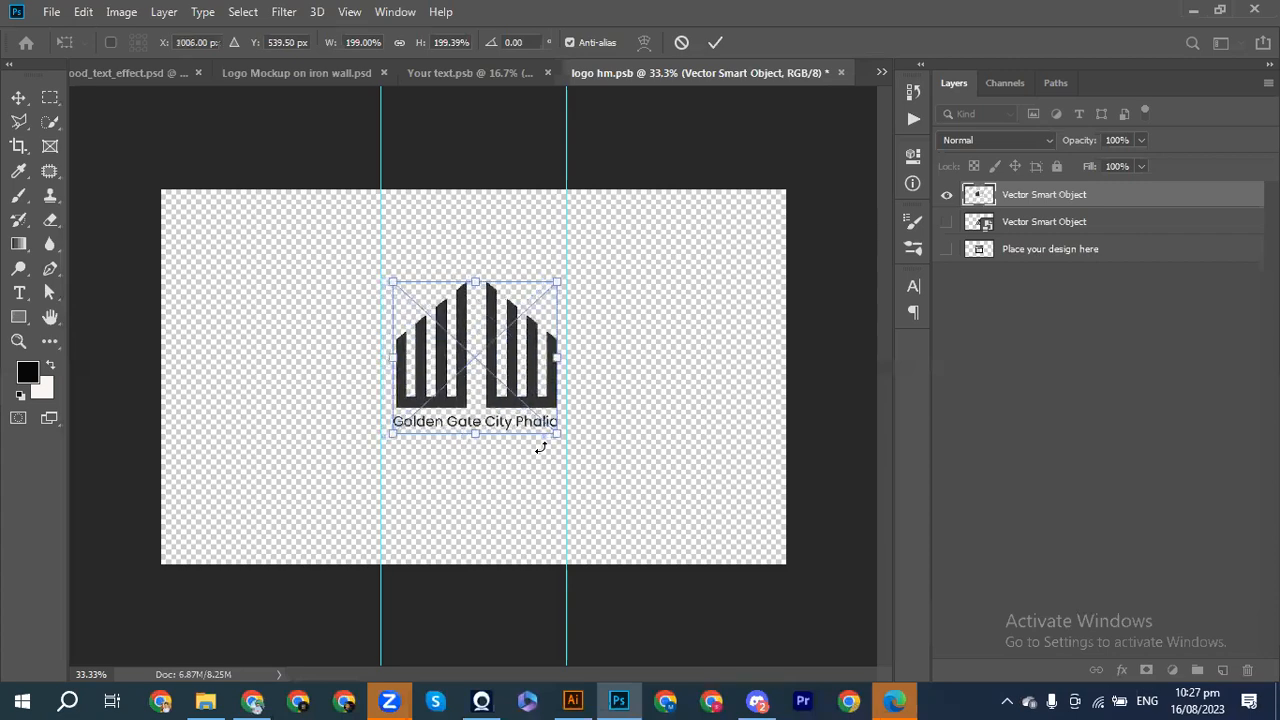
pyautogui.press('Left')
pyautogui.press('Left')
pyautogui.press('Left')
pyautogui.press('Left')
pyautogui.press('Left')
pyautogui.press('Left')
pyautogui.press('Right')
pyautogui.press('Right')
pyautogui.press('Right')
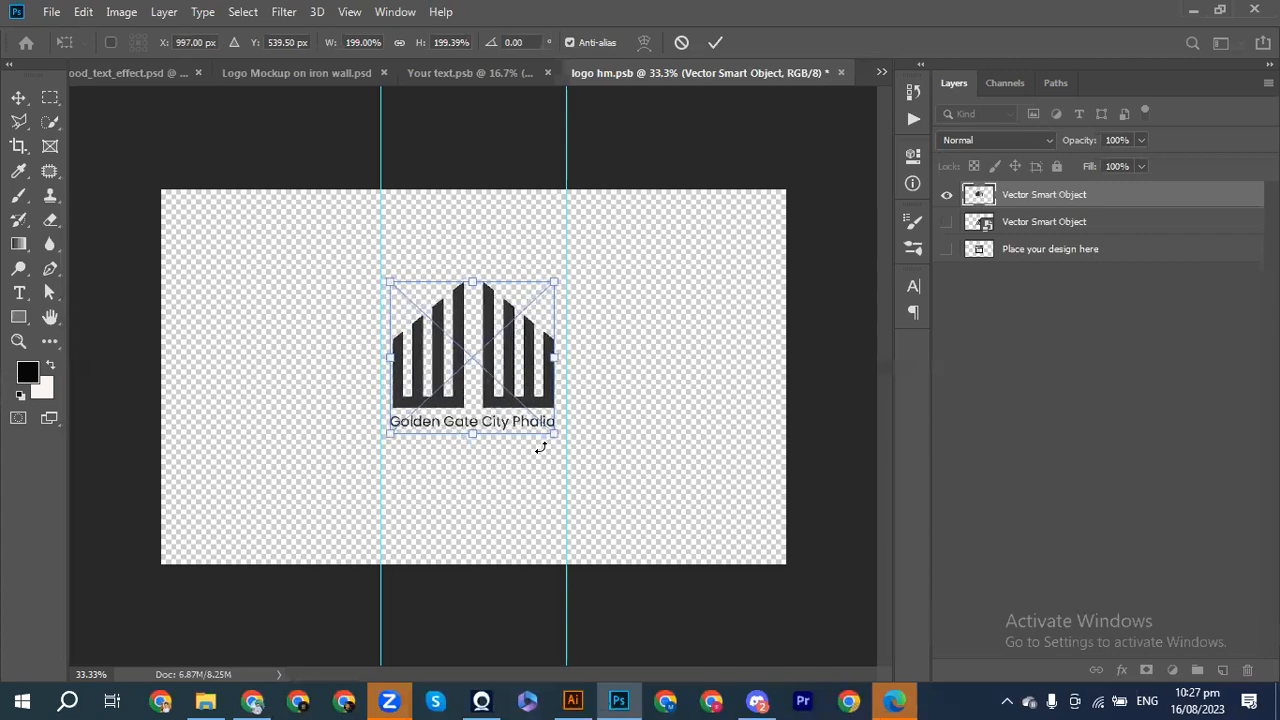
pyautogui.click(715, 42)
pyautogui.click(716, 273)
pyautogui.hotkey('ctrl', 's')
pyautogui.click(515, 73)
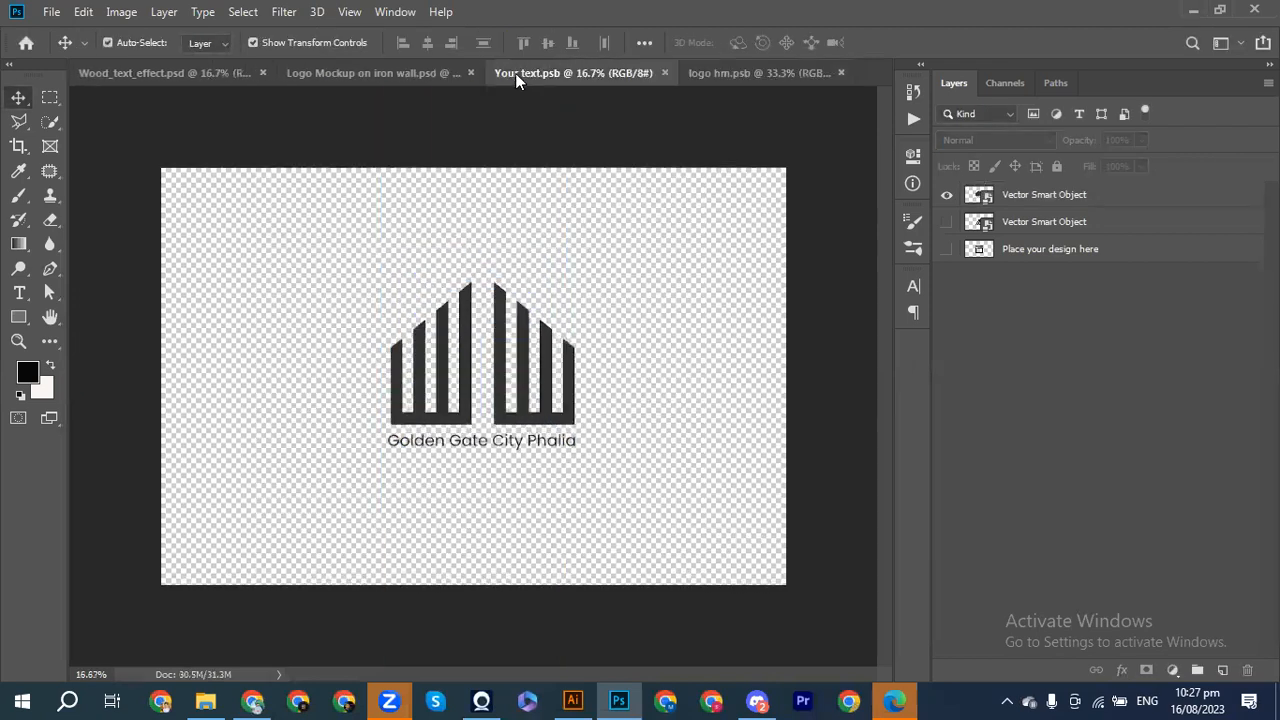
pyautogui.click(450, 73)
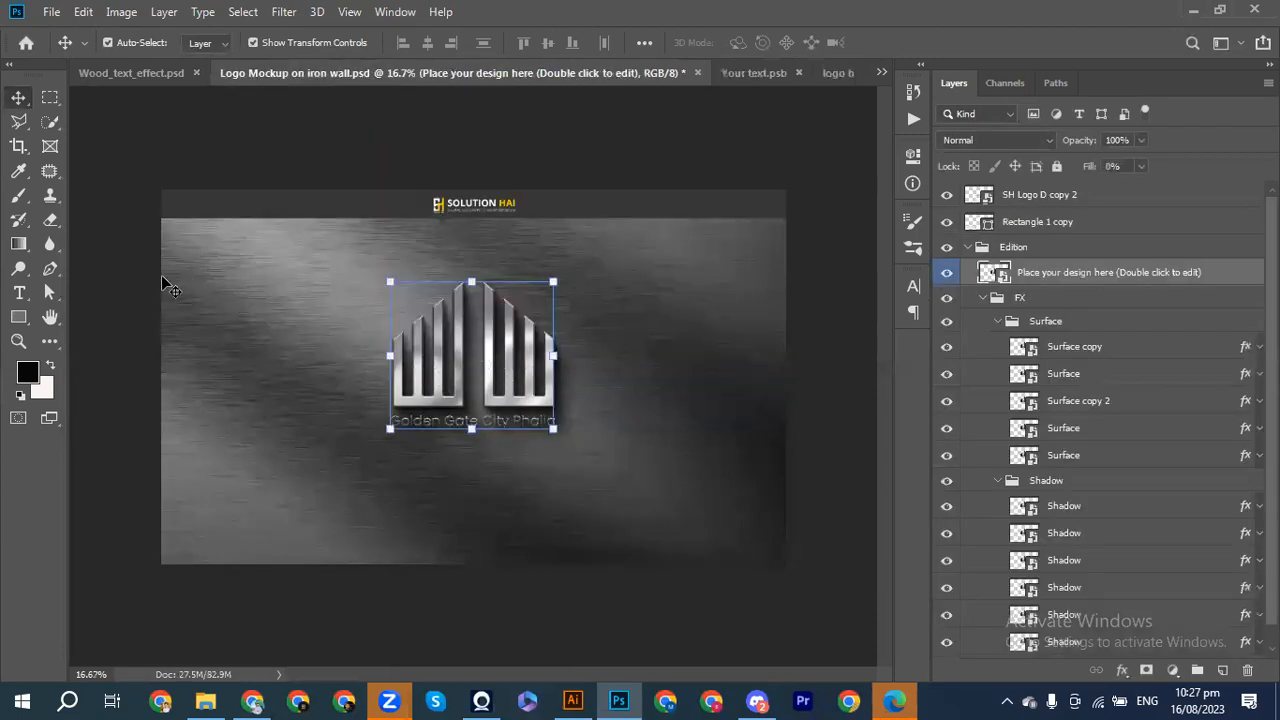
# Step: Deselect the placeholder on the brushed-metal mockup and compare it against the wooden version
pyautogui.click(140, 303)
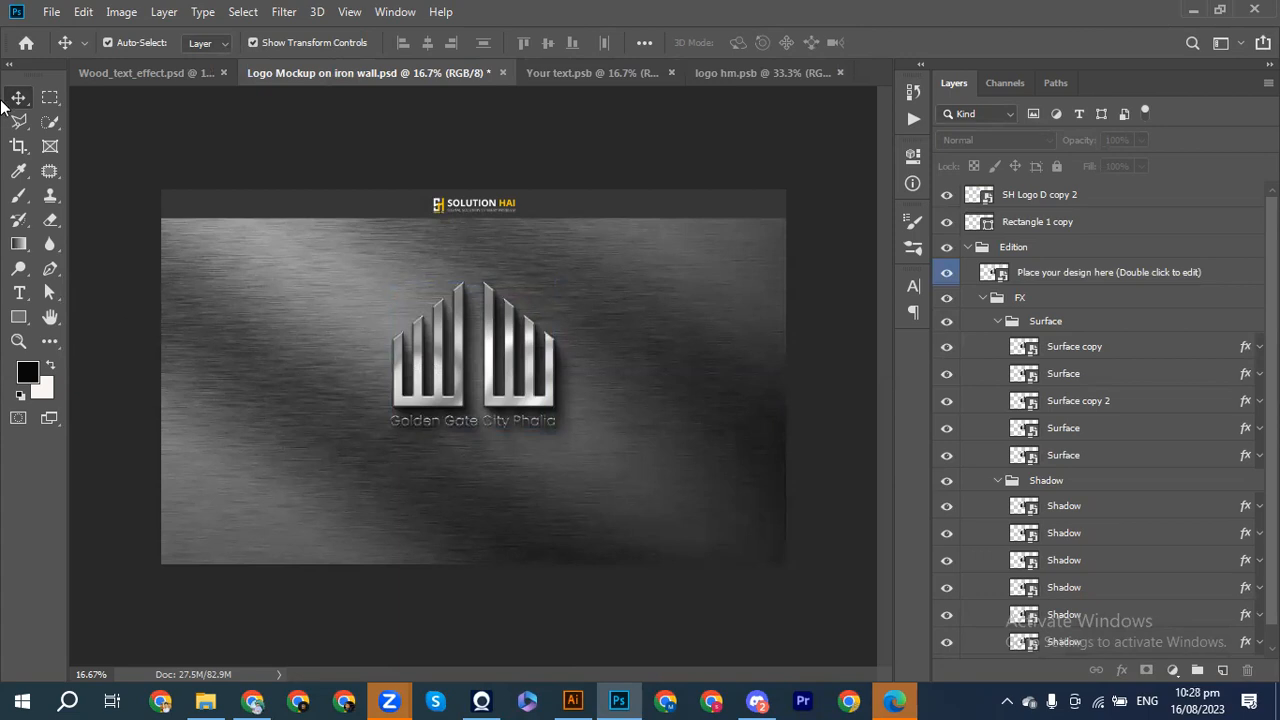
pyautogui.click(146, 75)
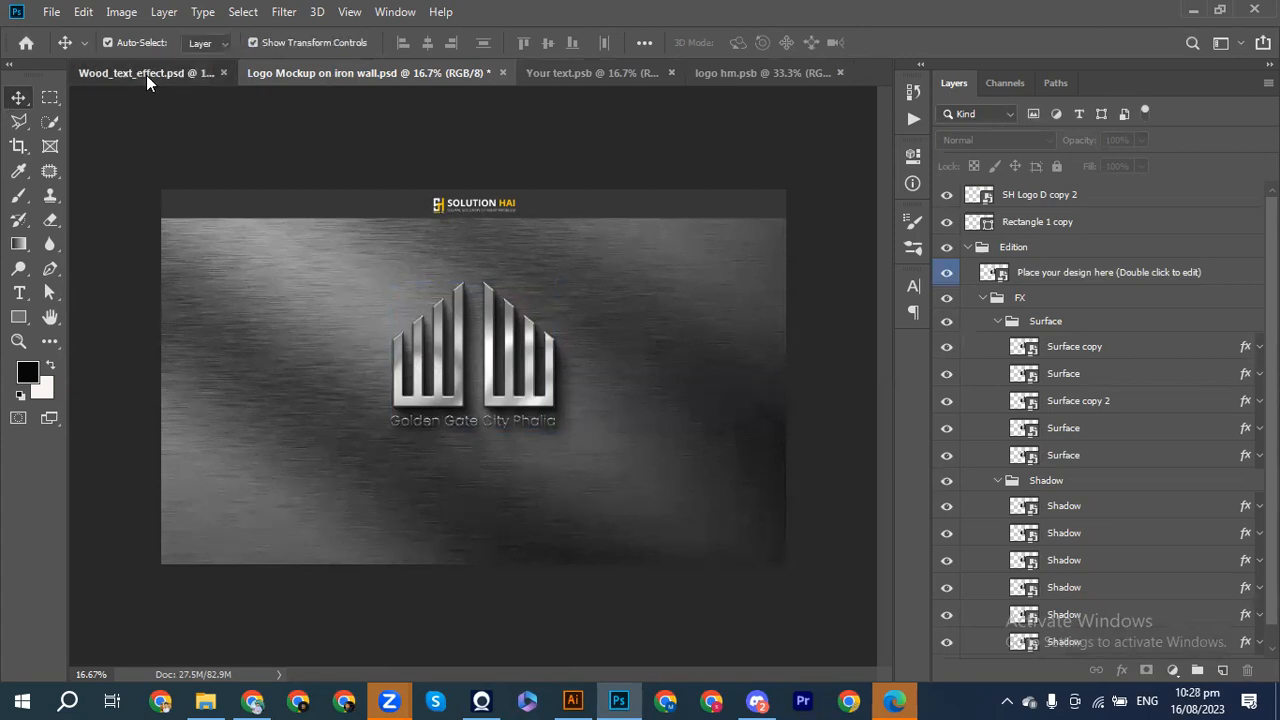
pyautogui.click(386, 73)
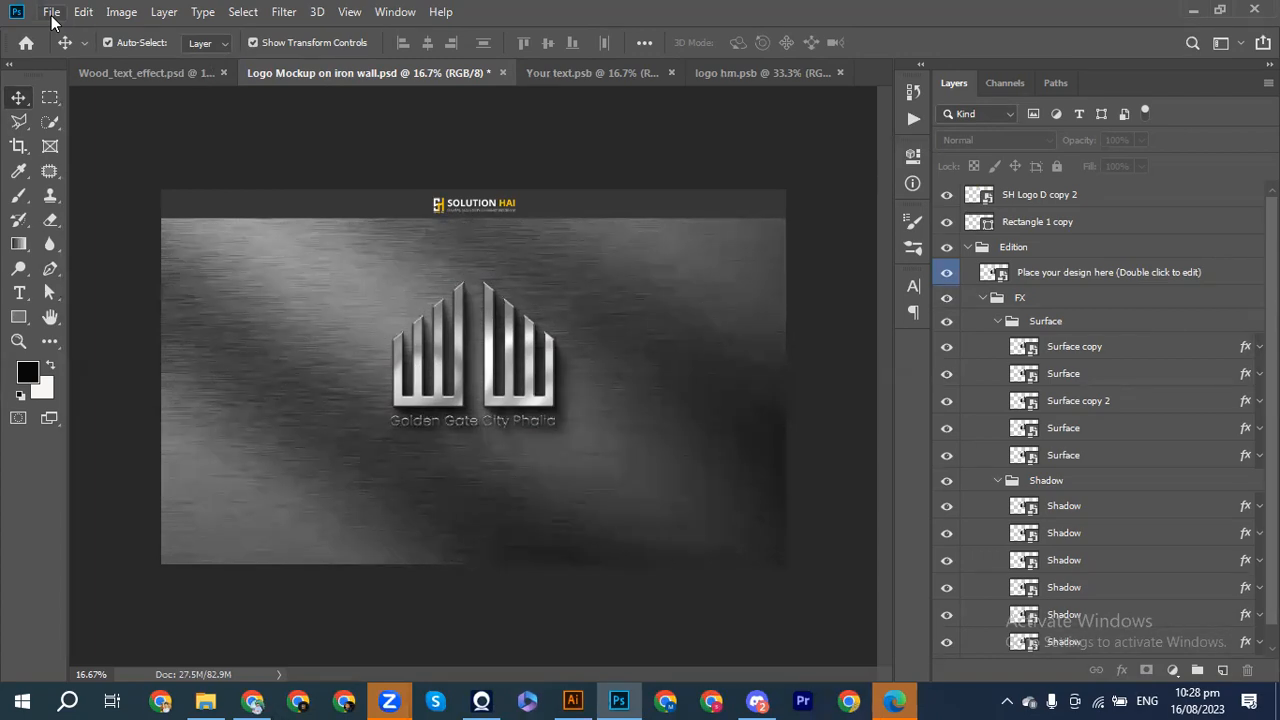
# Step: Bring Logo Designs B7.ai to the front in Illustrator from the taskbar
pyautogui.click(575, 698)
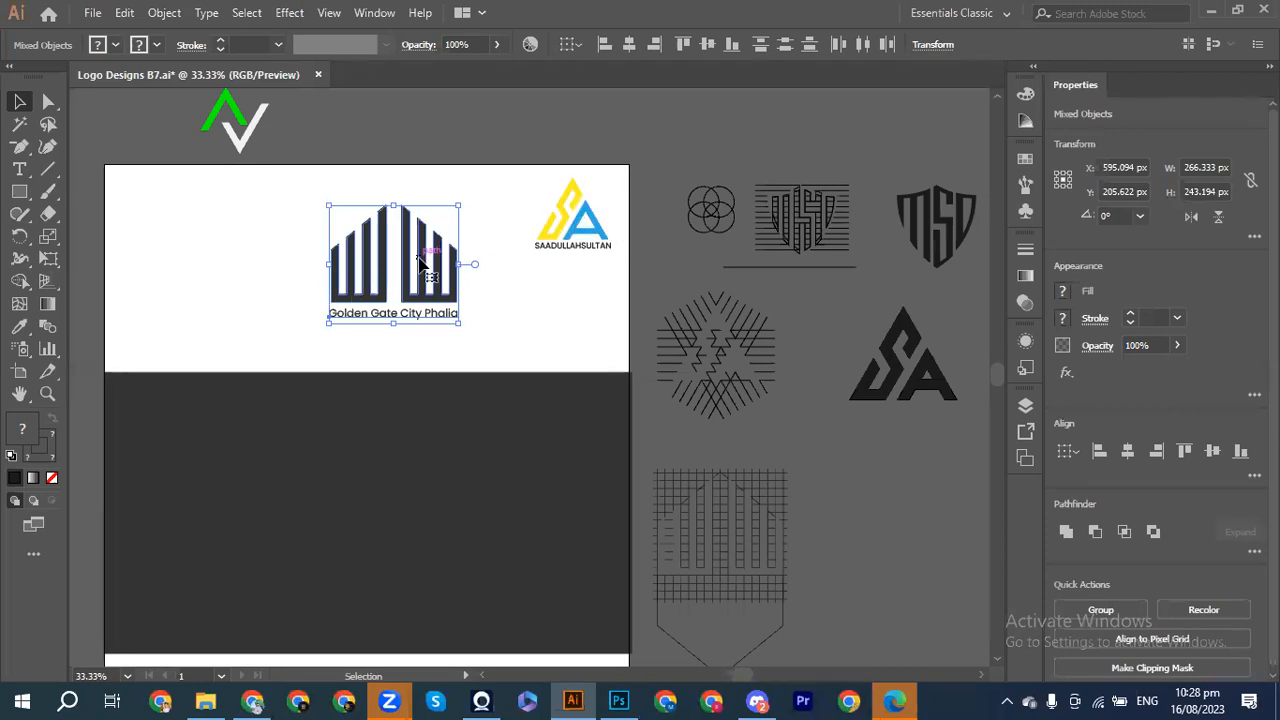
# Step: Move the building logo off the artboard to the left
pyautogui.moveTo(415, 300); pyautogui.dragTo(221, 242)
pyautogui.hotkey('ctrl', '-')
pyautogui.hotkey('ctrl', '-')
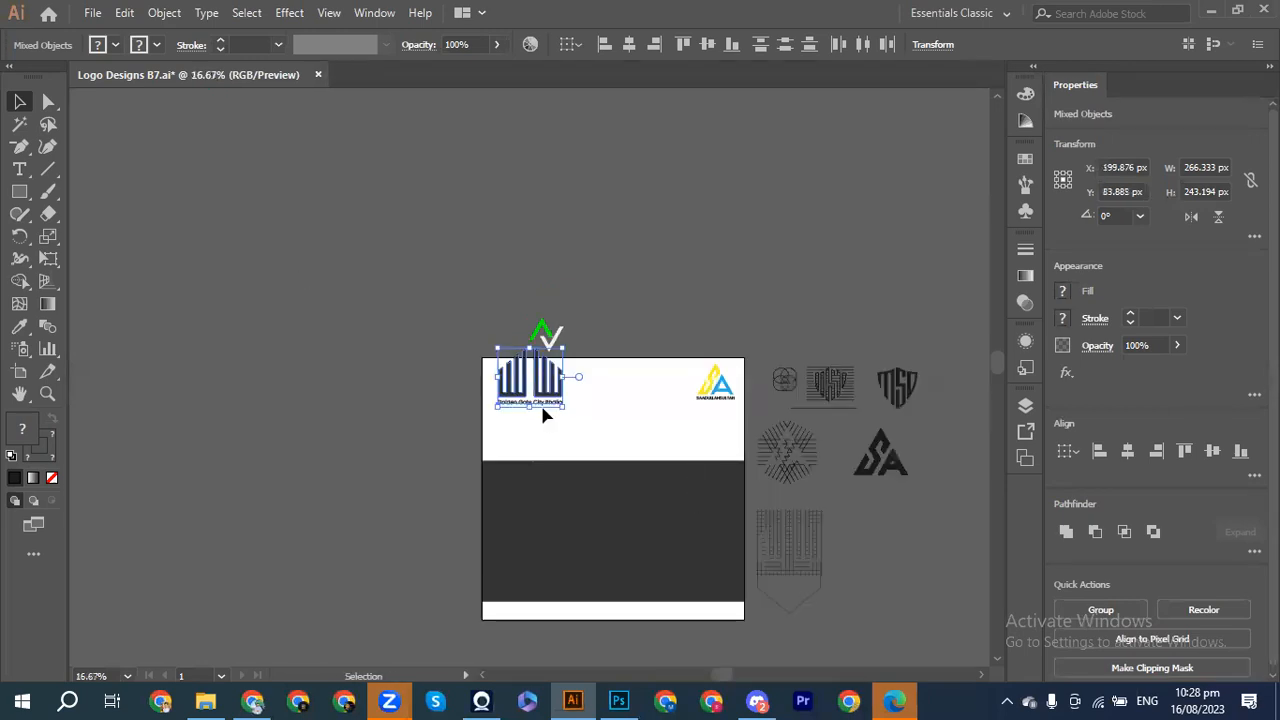
pyautogui.moveTo(537, 398); pyautogui.dragTo(430, 350)
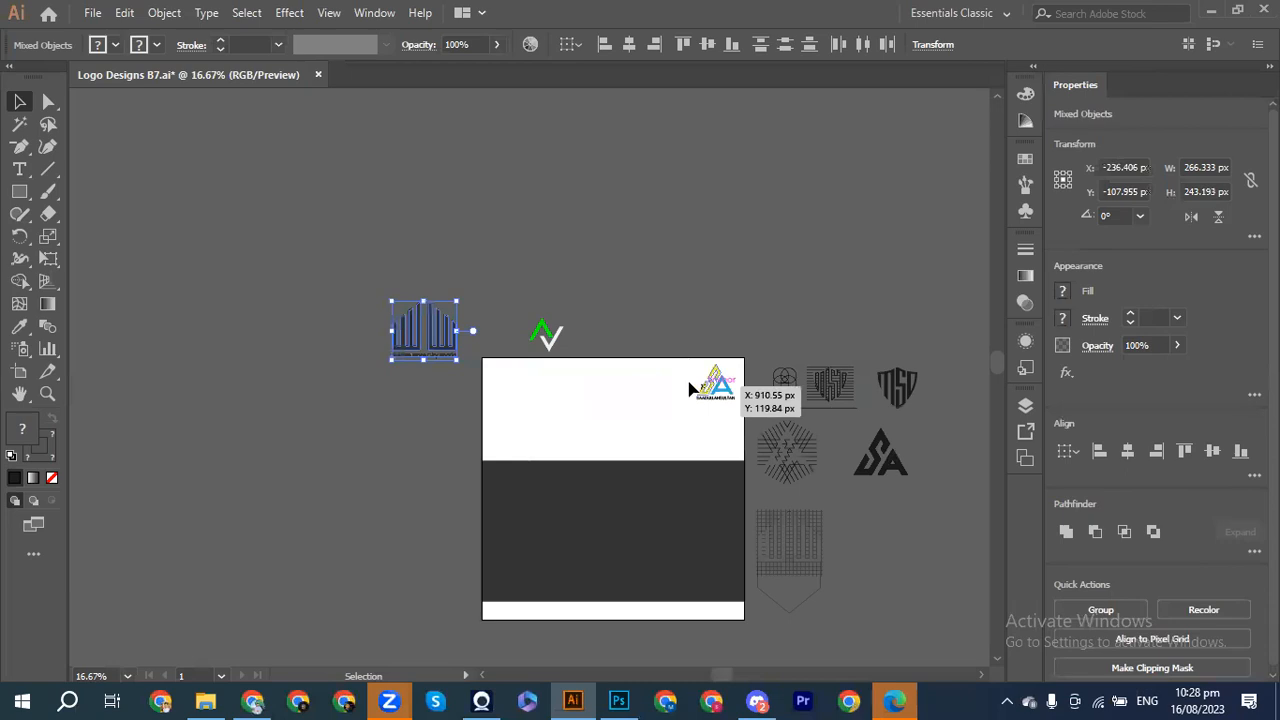
# Step: Centre the SA logo near the top of the artboard
pyautogui.click(724, 412)
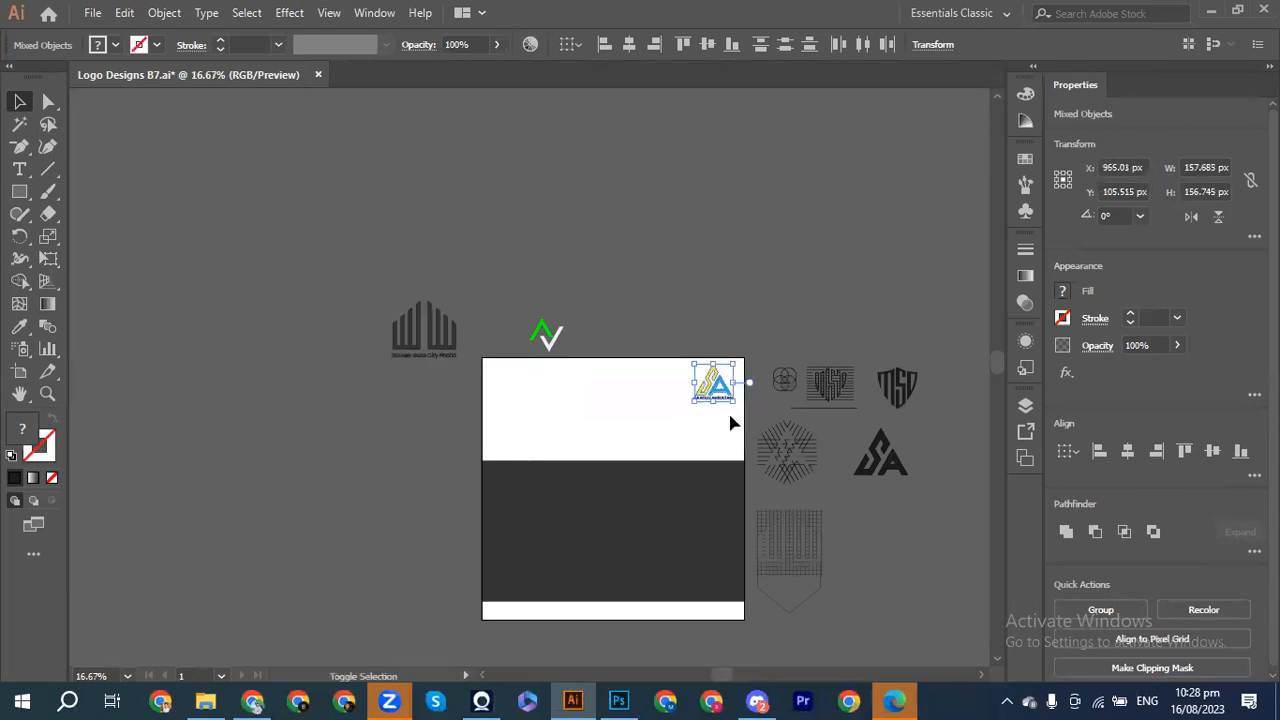
pyautogui.hotkey('shift', 'Left')
pyautogui.hotkey('shift', 'Left')
pyautogui.hotkey('shift', 'Left')
pyautogui.hotkey('shift', 'Left')
pyautogui.hotkey('shift', 'Left')
pyautogui.hotkey('shift', 'Left')
pyautogui.hotkey('shift', 'Left')
pyautogui.hotkey('shift', 'Left')
pyautogui.hotkey('shift', 'Left')
pyautogui.hotkey('shift', 'Left')
pyautogui.hotkey('shift', 'Left')
pyautogui.hotkey('shift', 'Left')
pyautogui.hotkey('shift', 'Left')
pyautogui.hotkey('shift', 'Left')
pyautogui.hotkey('shift', 'Left')
pyautogui.hotkey('shift', 'Left')
pyautogui.hotkey('shift', 'Left')
pyautogui.hotkey('shift', 'Left')
pyautogui.hotkey('shift', 'Left')
pyautogui.hotkey('shift', 'Left')
pyautogui.hotkey('shift', 'Down')
pyautogui.hotkey('shift', 'Down')
pyautogui.hotkey('shift', 'Down')
pyautogui.hotkey('shift', 'Down')
pyautogui.hotkey('shift', 'Down')
pyautogui.hotkey('shift', 'Down')
pyautogui.hotkey('shift', 'Down')
pyautogui.hotkey('shift', 'Down')
pyautogui.hotkey('shift', 'Down')
pyautogui.hotkey('shift', 'Down')
pyautogui.hotkey('shift', 'Down')
pyautogui.hotkey('shift', 'Down')
pyautogui.hotkey('shift', 'Down')
pyautogui.hotkey('shift', 'Down')
pyautogui.hotkey('shift', 'Down')
pyautogui.hotkey('shift', 'Up')
pyautogui.hotkey('shift', 'Right')
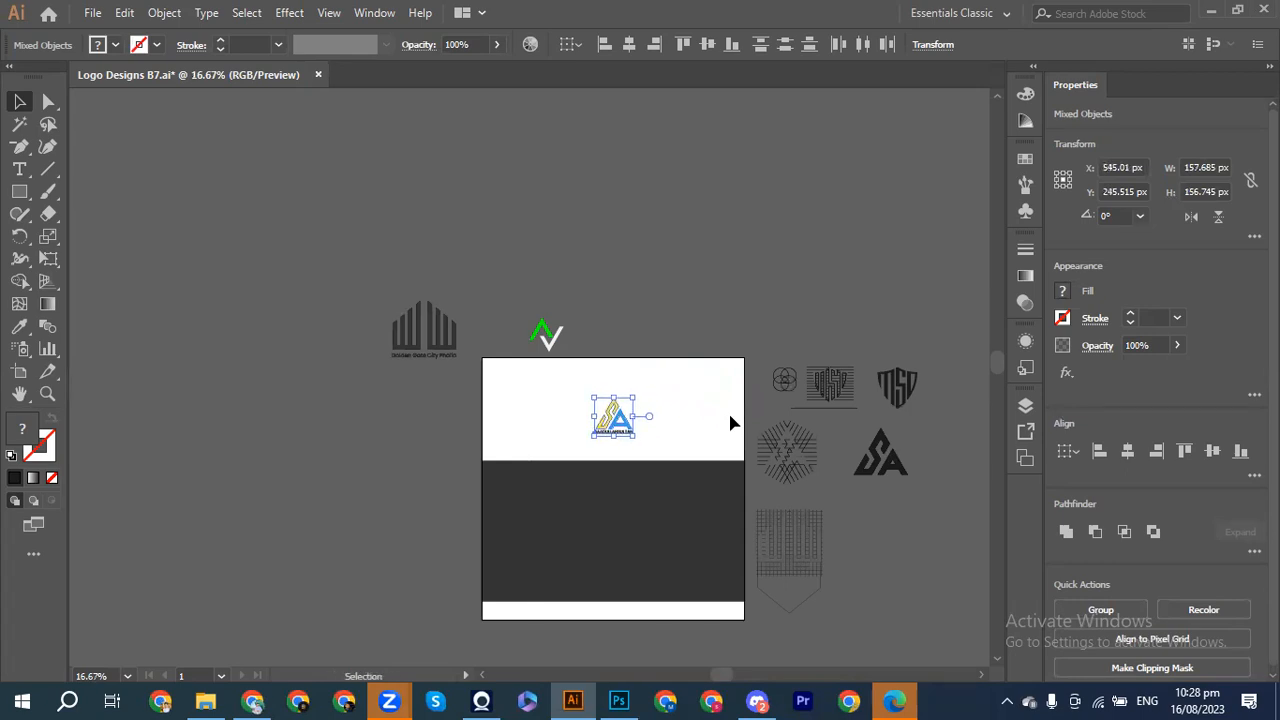
pyautogui.click(640, 549)
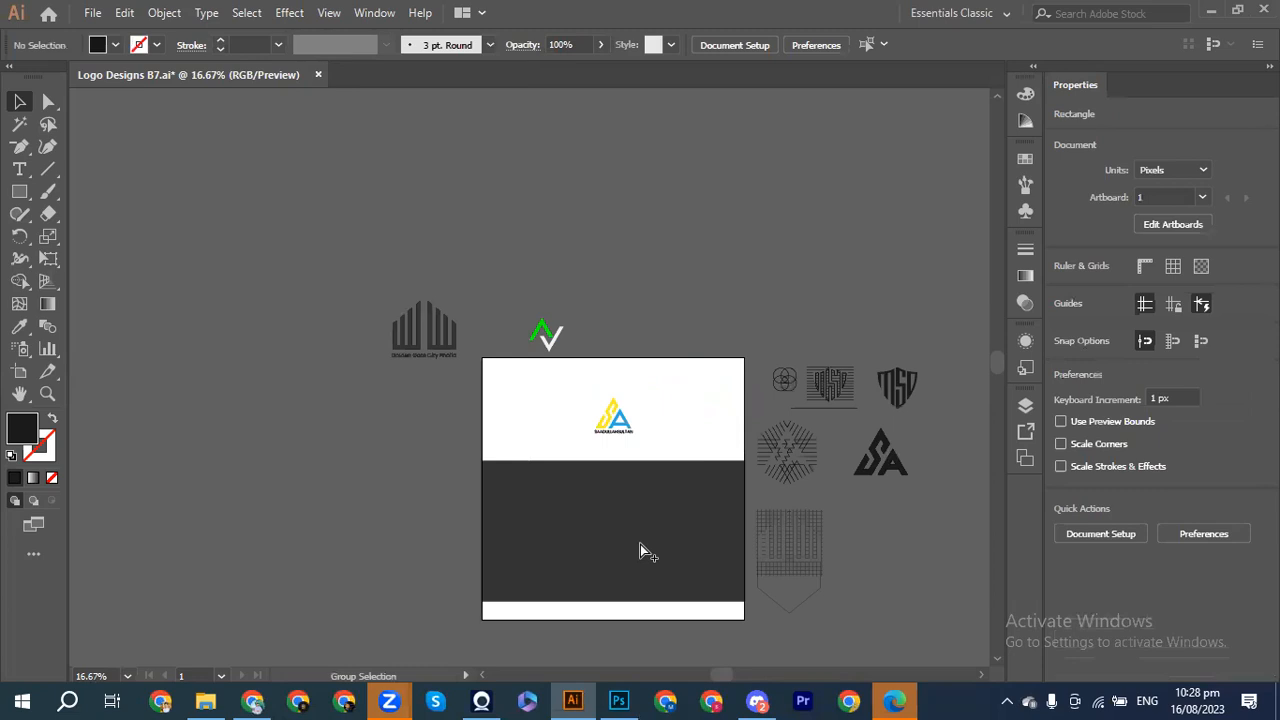
# Step: Lower the dark bottom rectangle and shorten it to about 338.7 px tall
pyautogui.click(640, 549)
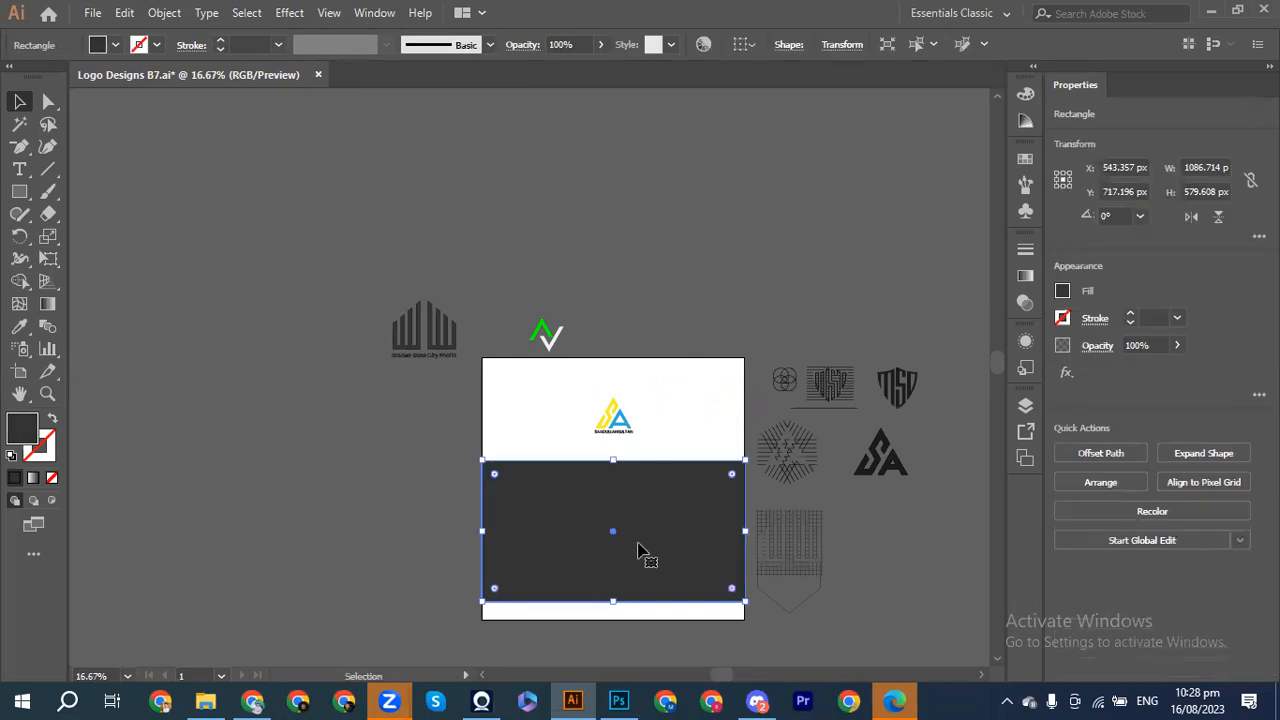
pyautogui.hotkey('shift', 'Down')
pyautogui.hotkey('shift', 'Down')
pyautogui.hotkey('shift', 'Down')
pyautogui.hotkey('shift', 'Down')
pyautogui.hotkey('shift', 'Down')
pyautogui.hotkey('shift', 'Down')
pyautogui.hotkey('shift', 'Down')
pyautogui.hotkey('shift', 'Down')
pyautogui.hotkey('shift', 'Down')
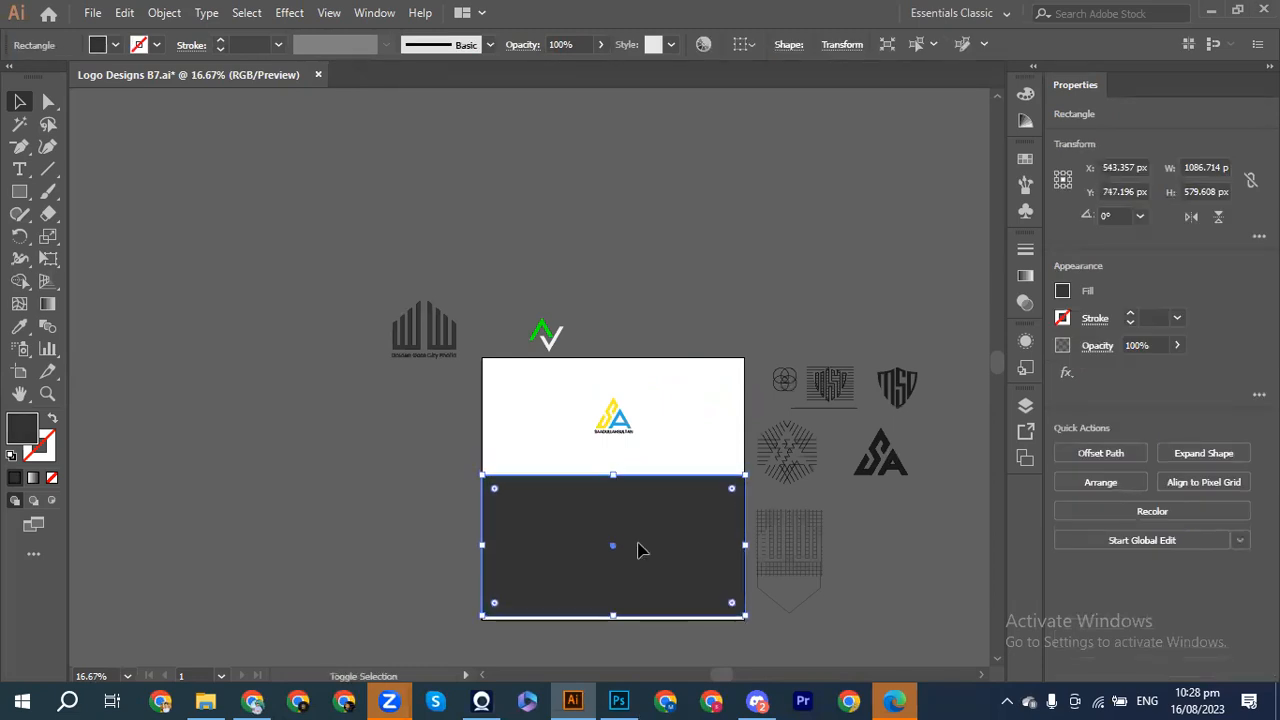
pyautogui.hotkey('shift', 'Down')
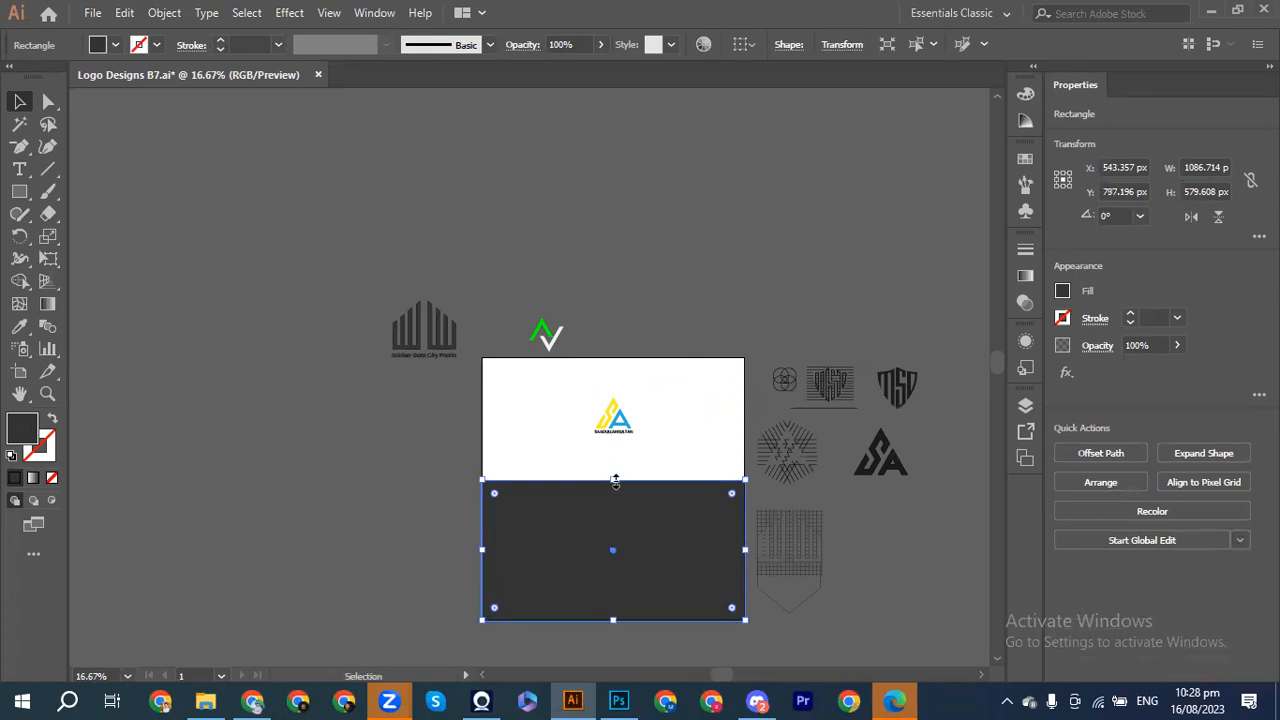
pyautogui.moveTo(613, 483); pyautogui.dragTo(613, 539)
pyautogui.click(521, 505)
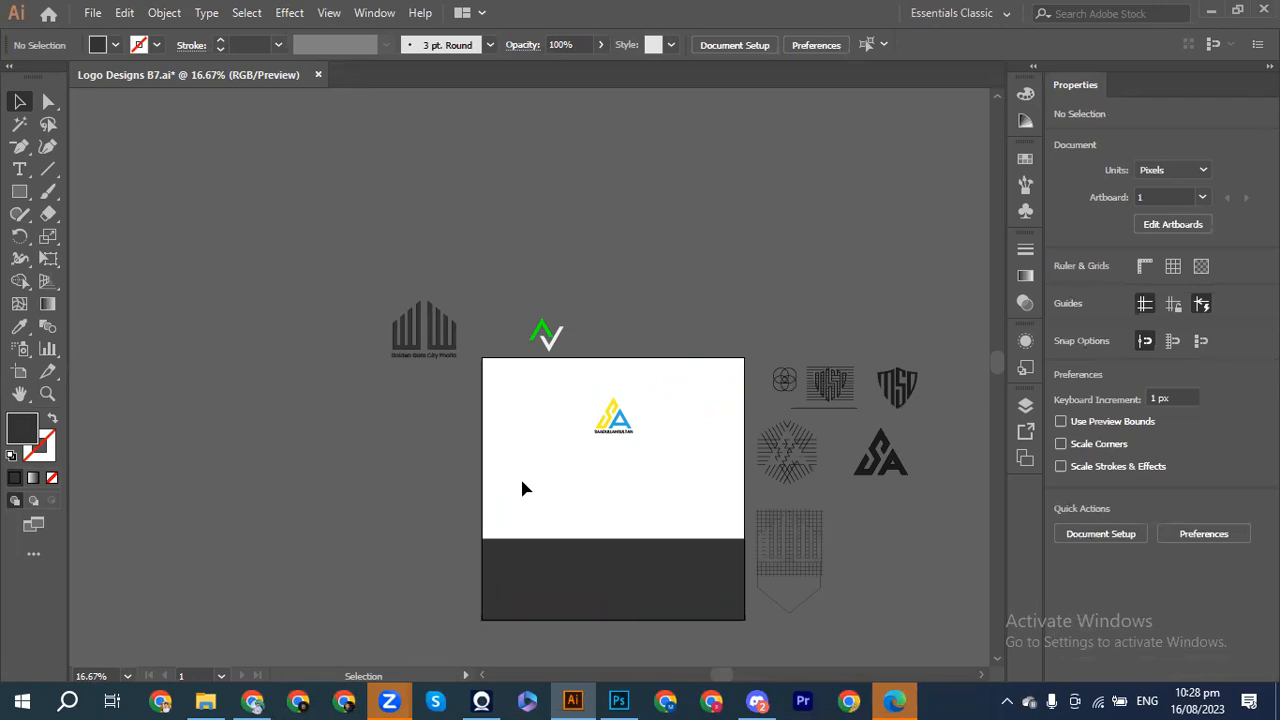
pyautogui.hotkey('ctrl', '=')
pyautogui.hotkey('ctrl', '=')
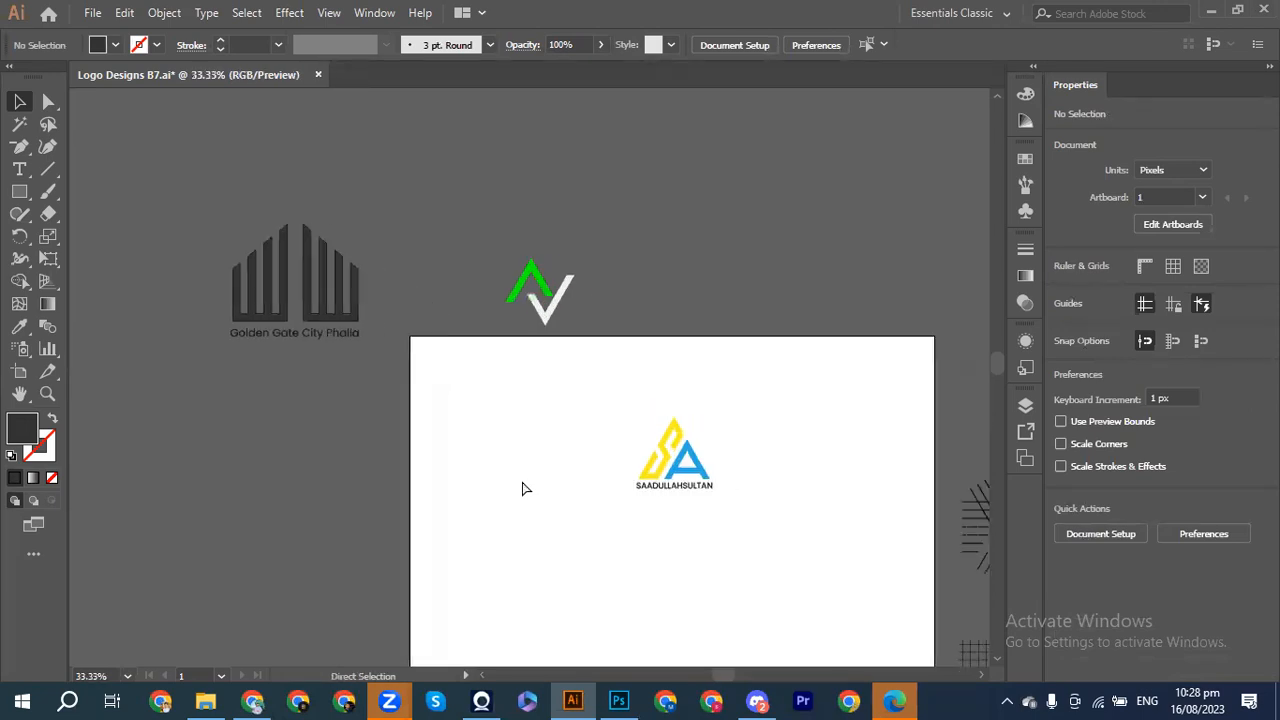
pyautogui.hscroll(3, 521, 488)
pyautogui.scroll(-3, 523, 491)
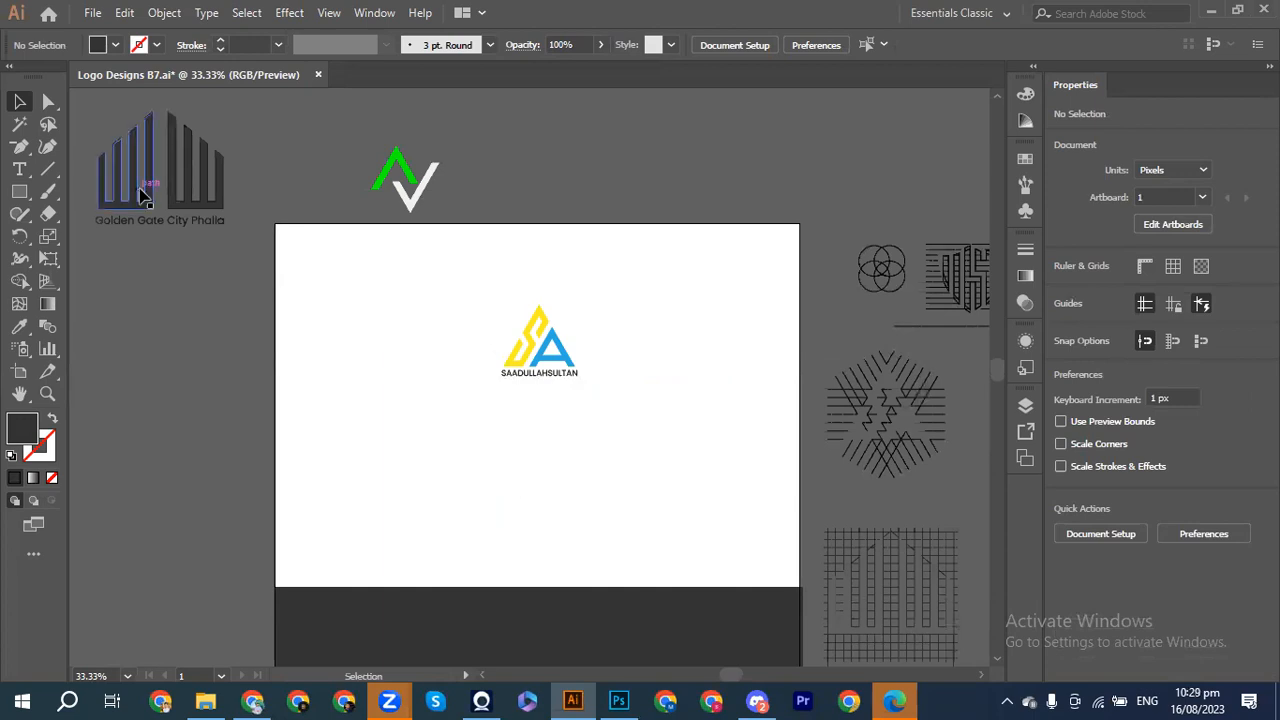
pyautogui.click(26, 172)
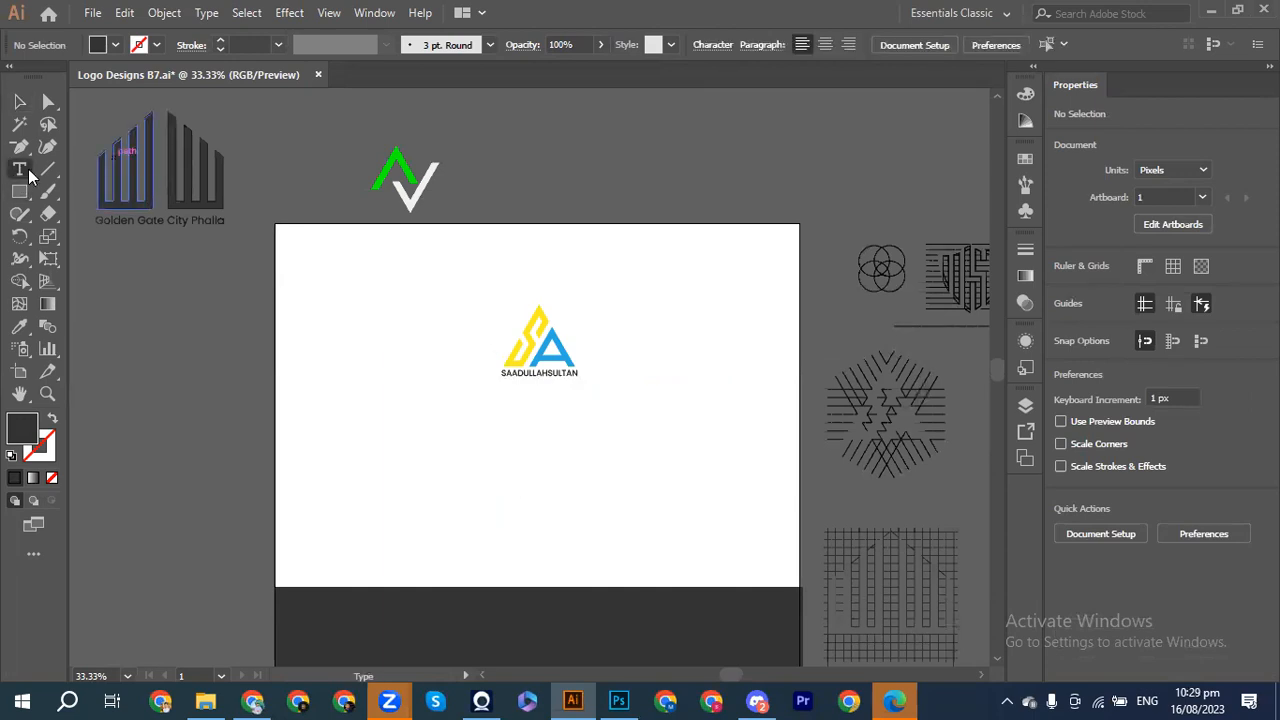
pyautogui.moveTo(324, 397); pyautogui.dragTo(751, 497)
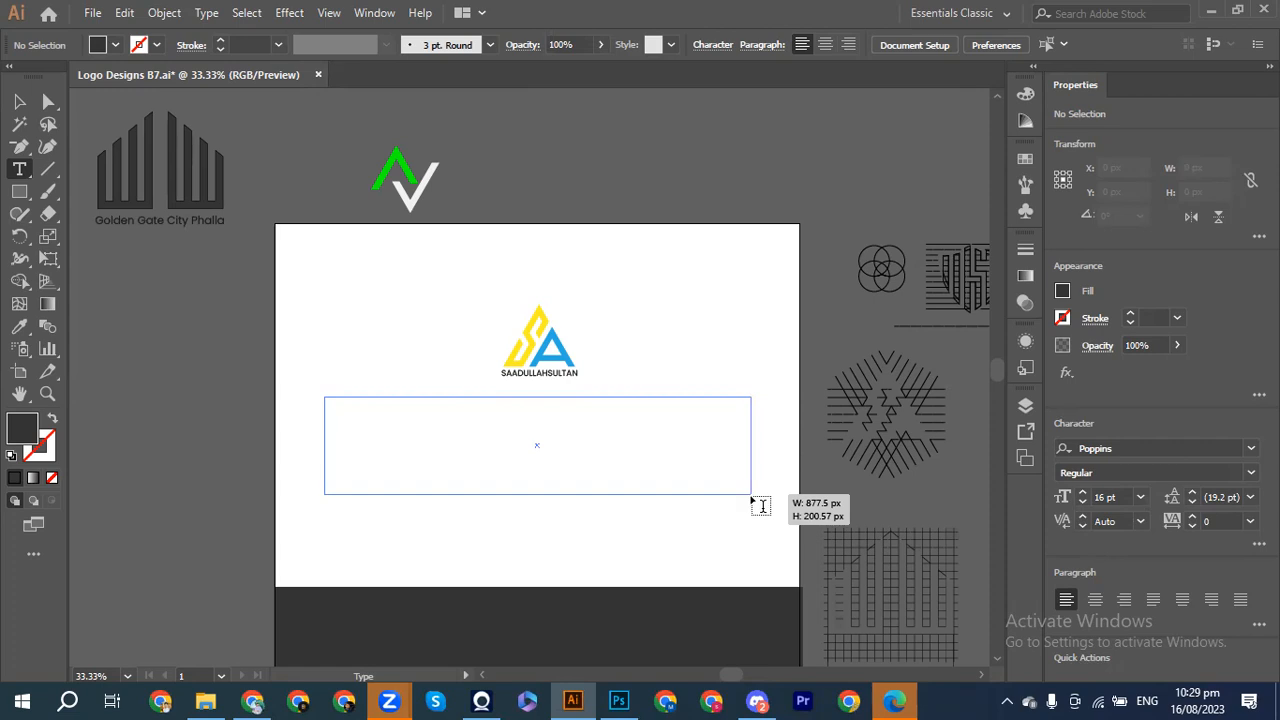
pyautogui.moveTo(755, 502)
pyautogui.mouseDown()
pyautogui.moveTo(796, 508)
pyautogui.moveTo(760, 502)
pyautogui.mouseUp()
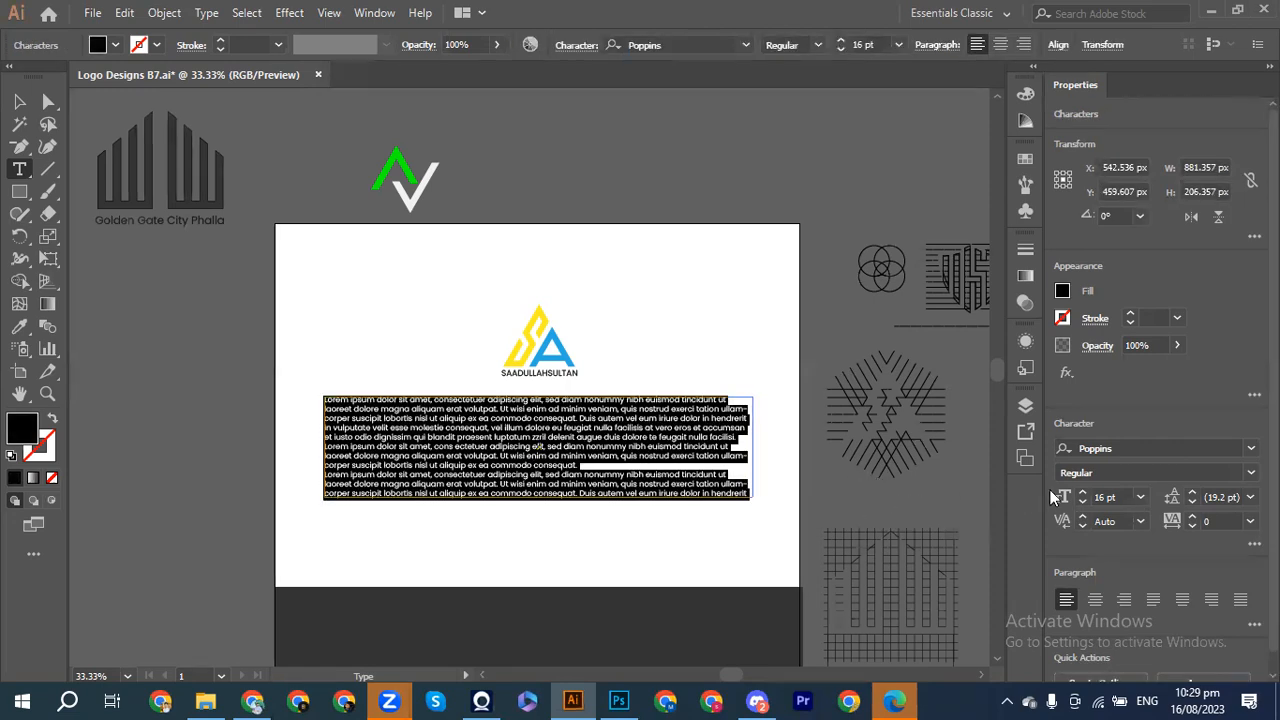
pyautogui.click(1083, 493)
pyautogui.click(1083, 493)
pyautogui.click(1083, 493)
pyautogui.click(1083, 493)
pyautogui.click(1083, 493)
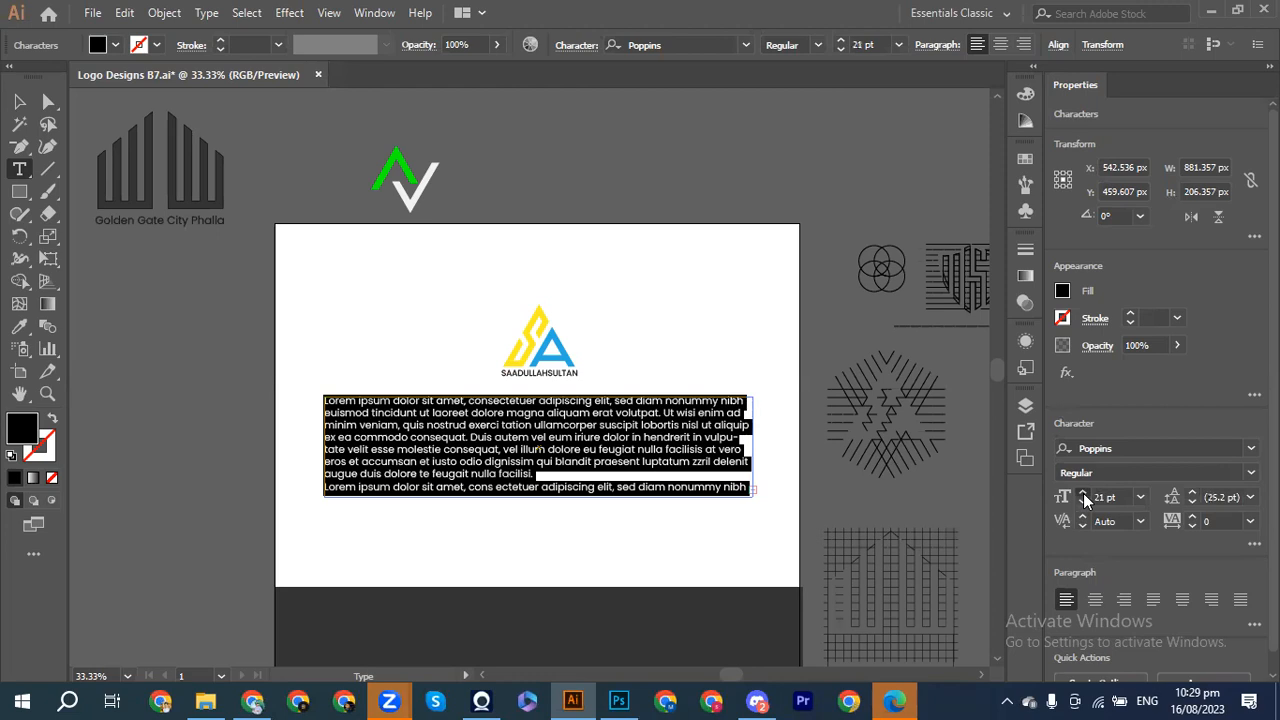
pyautogui.click(1083, 493)
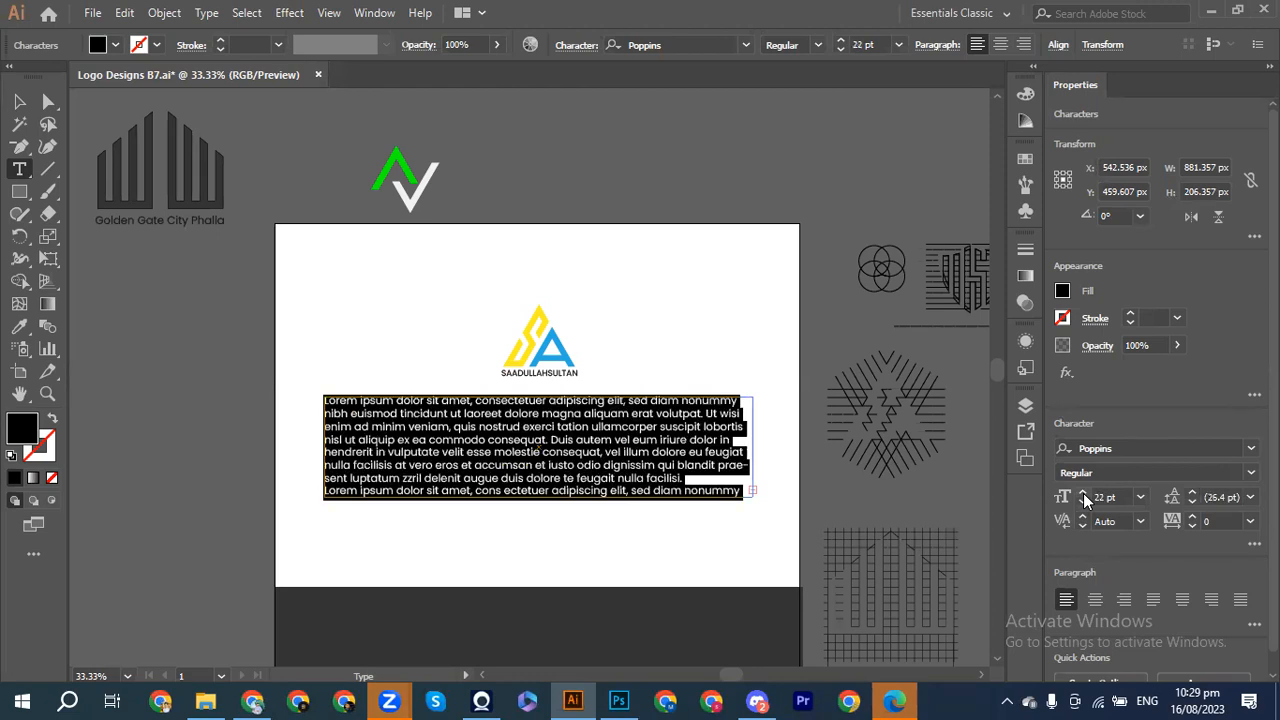
pyautogui.click(1153, 599)
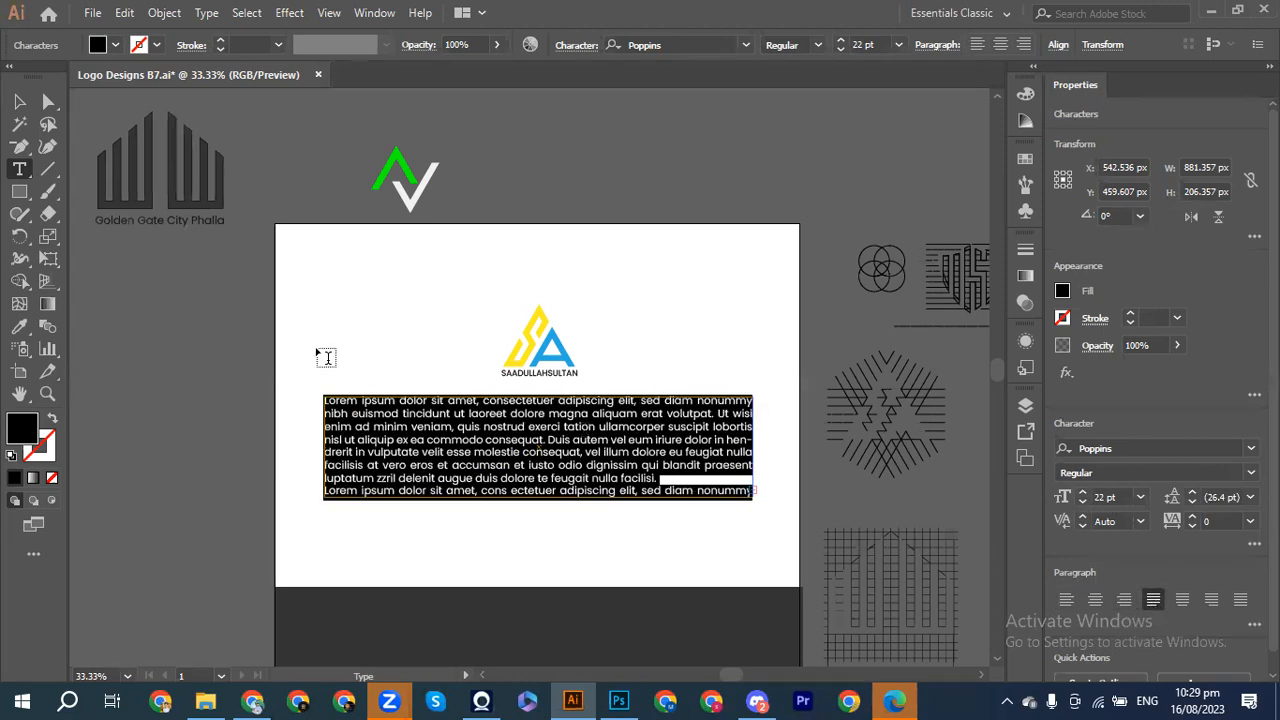
pyautogui.click(1063, 291)
pyautogui.click(895, 431)
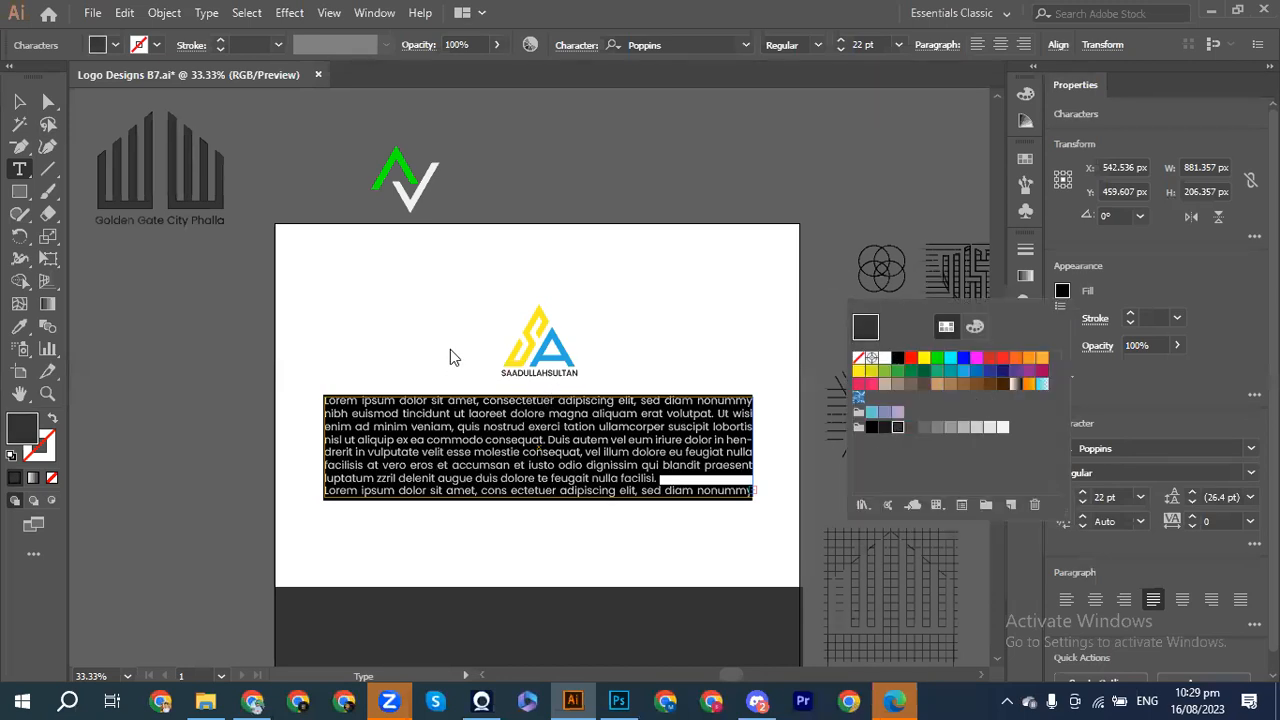
pyautogui.press('Escape')
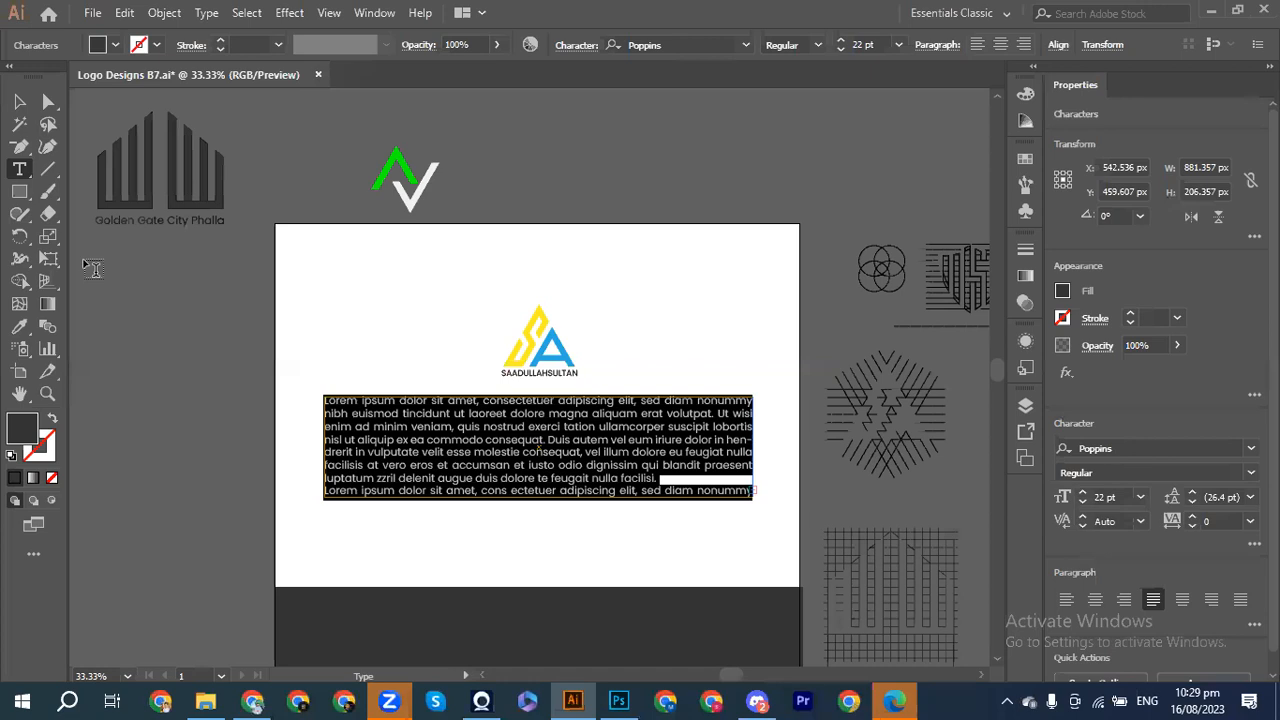
pyautogui.click(19, 101)
pyautogui.click(168, 257)
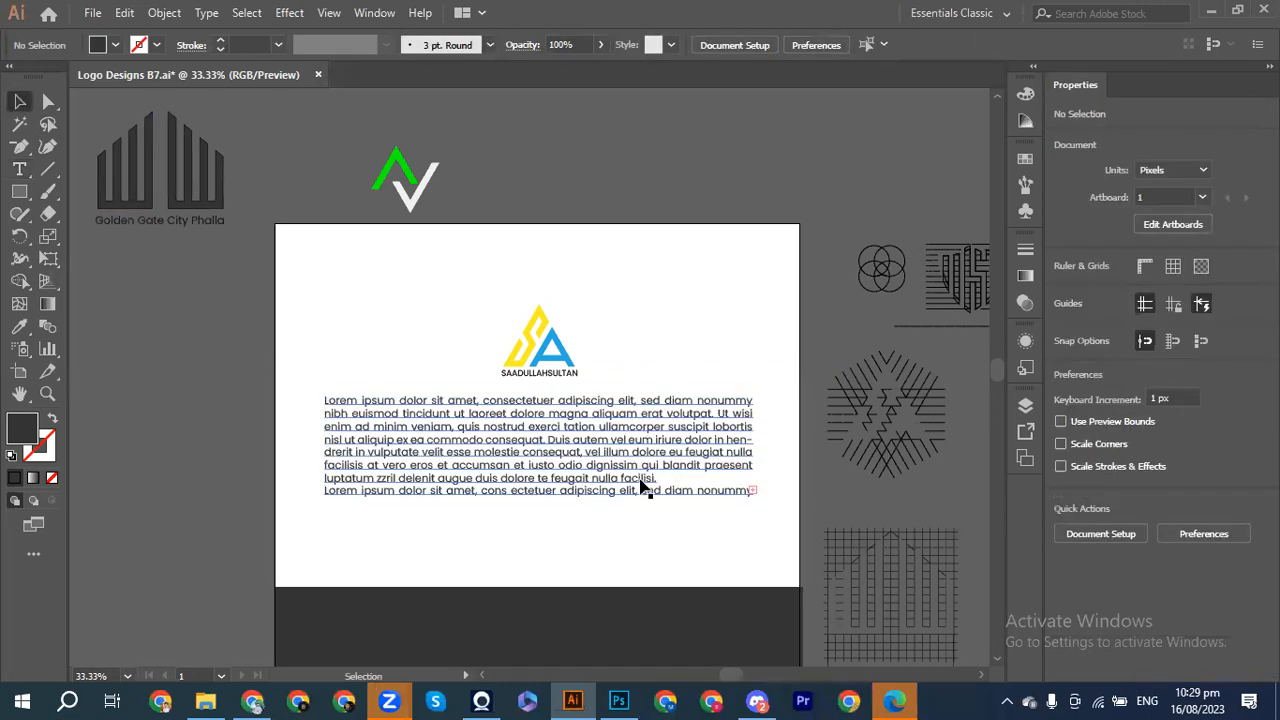
pyautogui.click(558, 451)
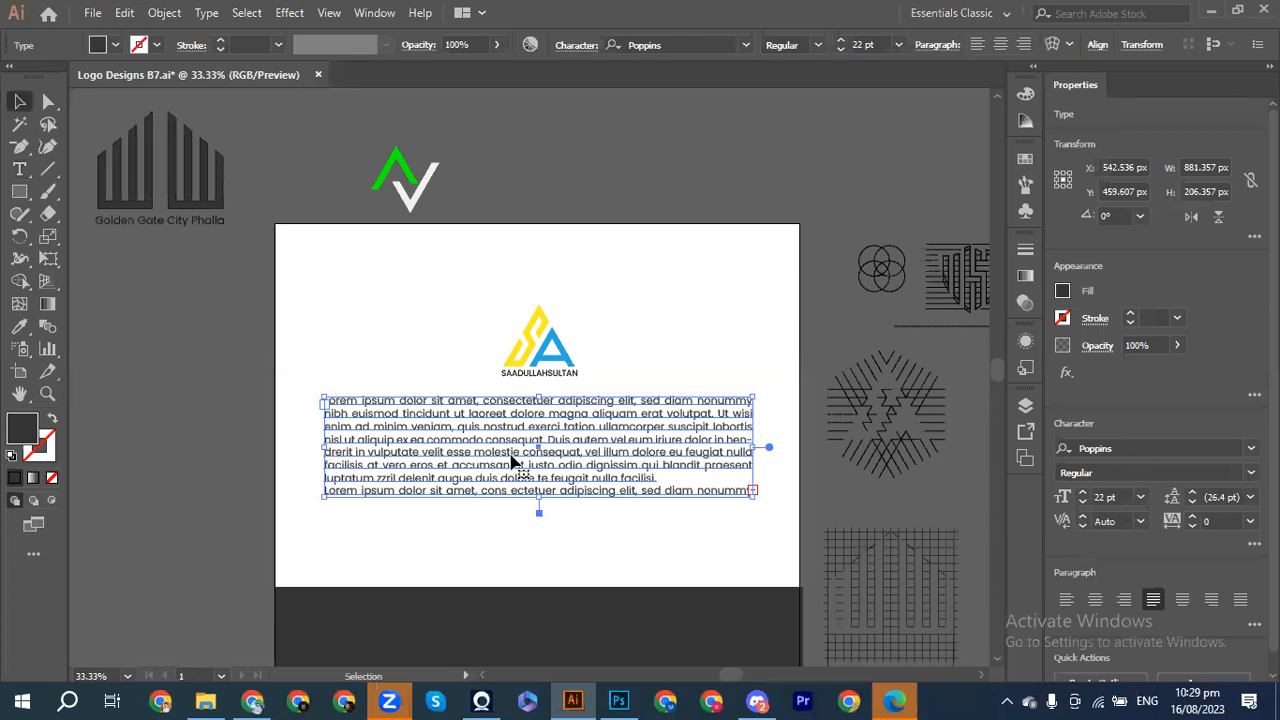
pyautogui.doubleClick(547, 444)
pyautogui.moveTo(547, 444); pyautogui.dragTo(768, 523)
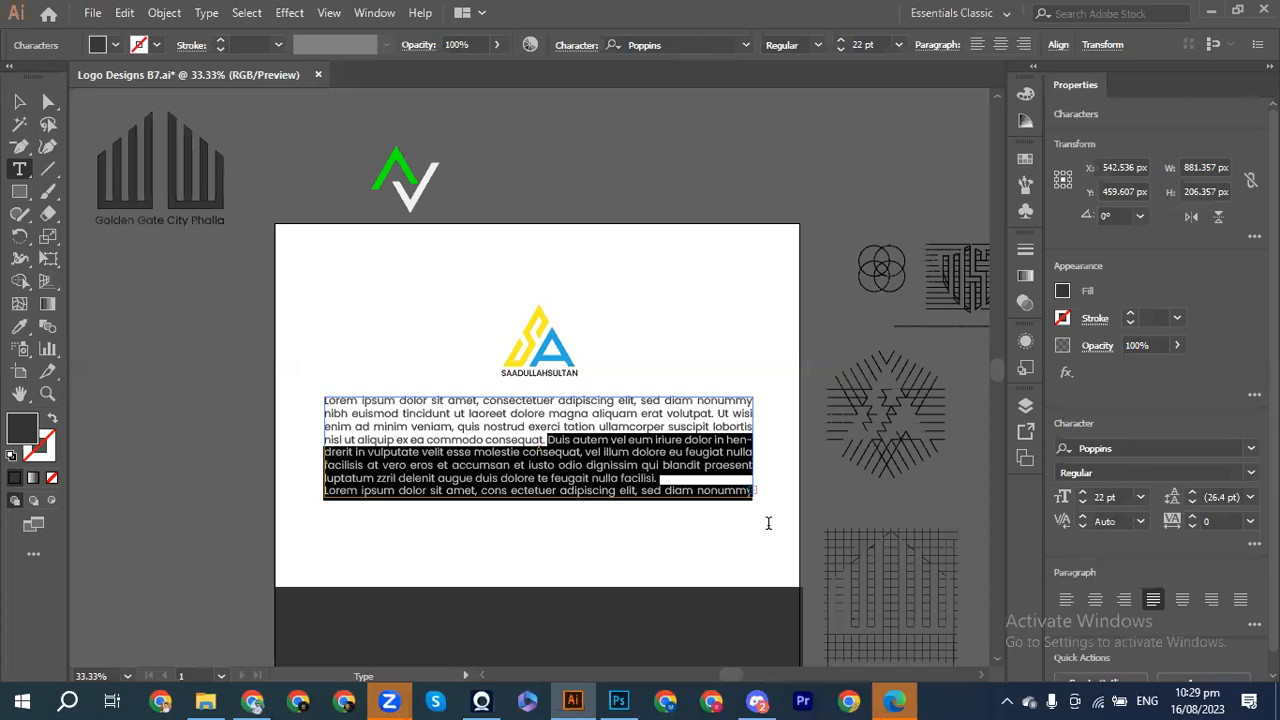
pyautogui.write('nibh euismod tincidunt ut laoreet dolore magna aliquam erat volutpat. Ut wisi enim ad minim veniam, quis nostrud exerci tation ullamcorper suscipit lobortis nisl ut aliquip ex ea commodo consequat.')
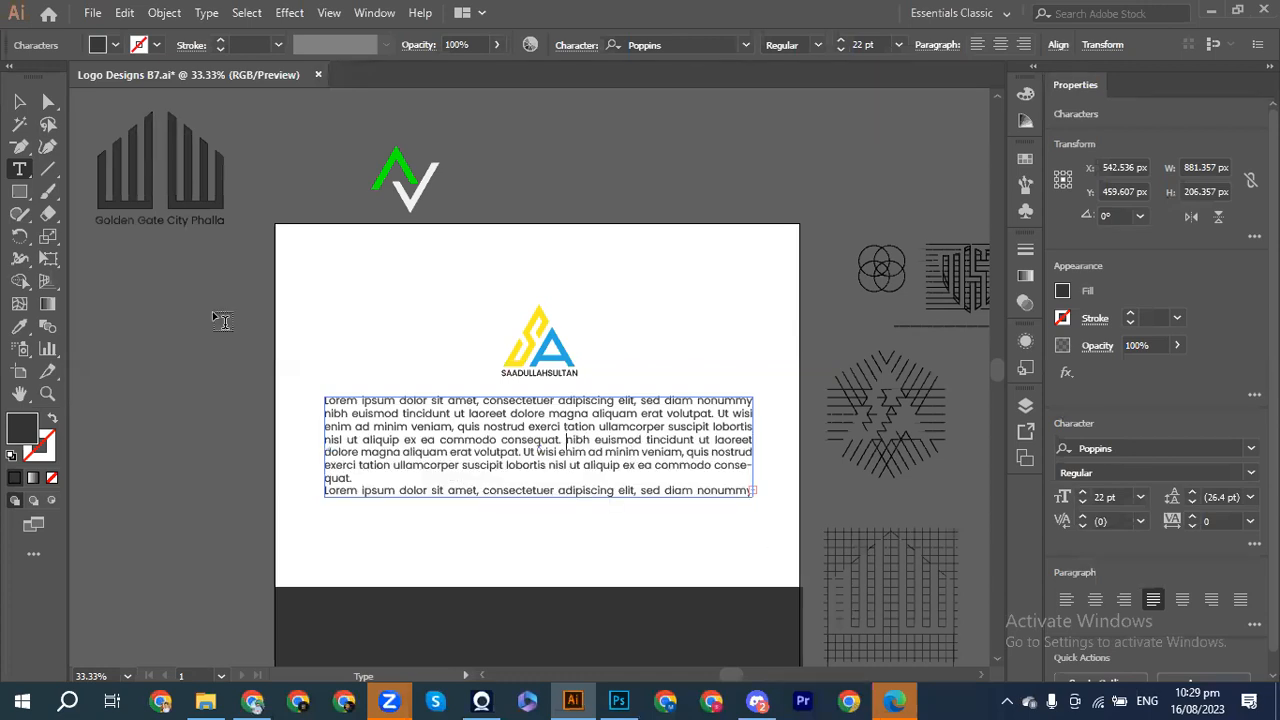
pyautogui.click(19, 101)
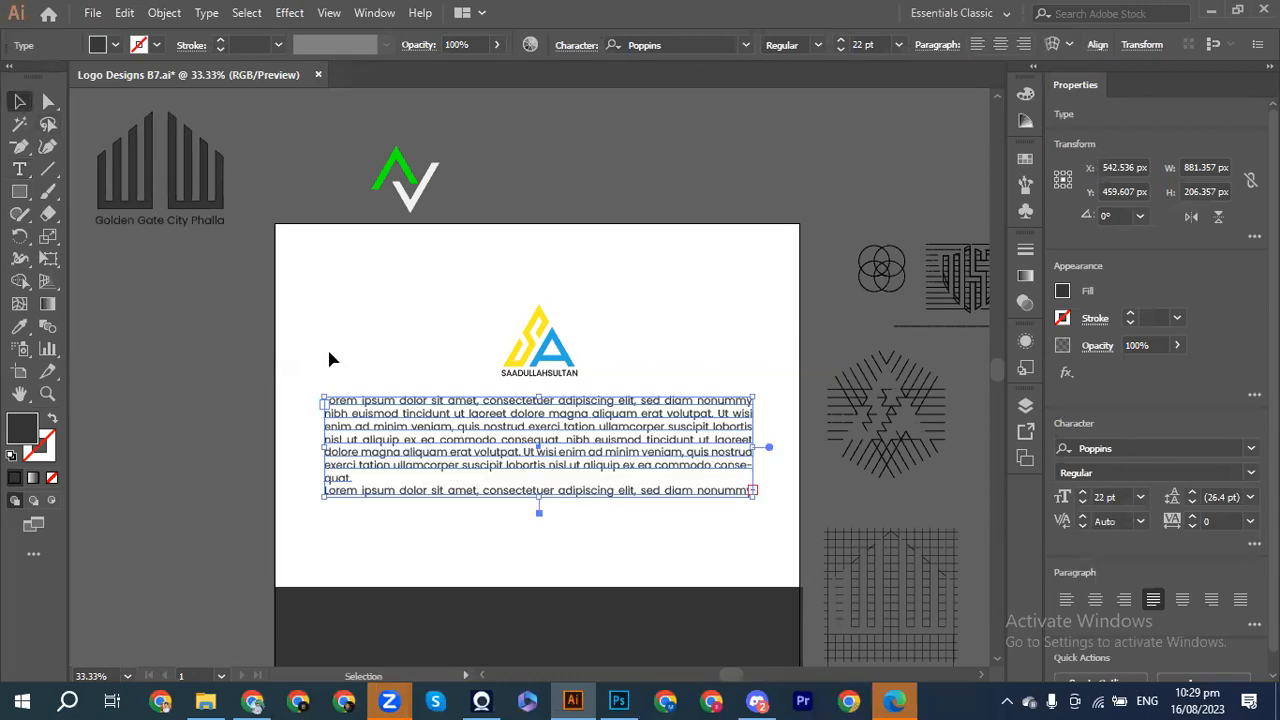
pyautogui.press('Delete')
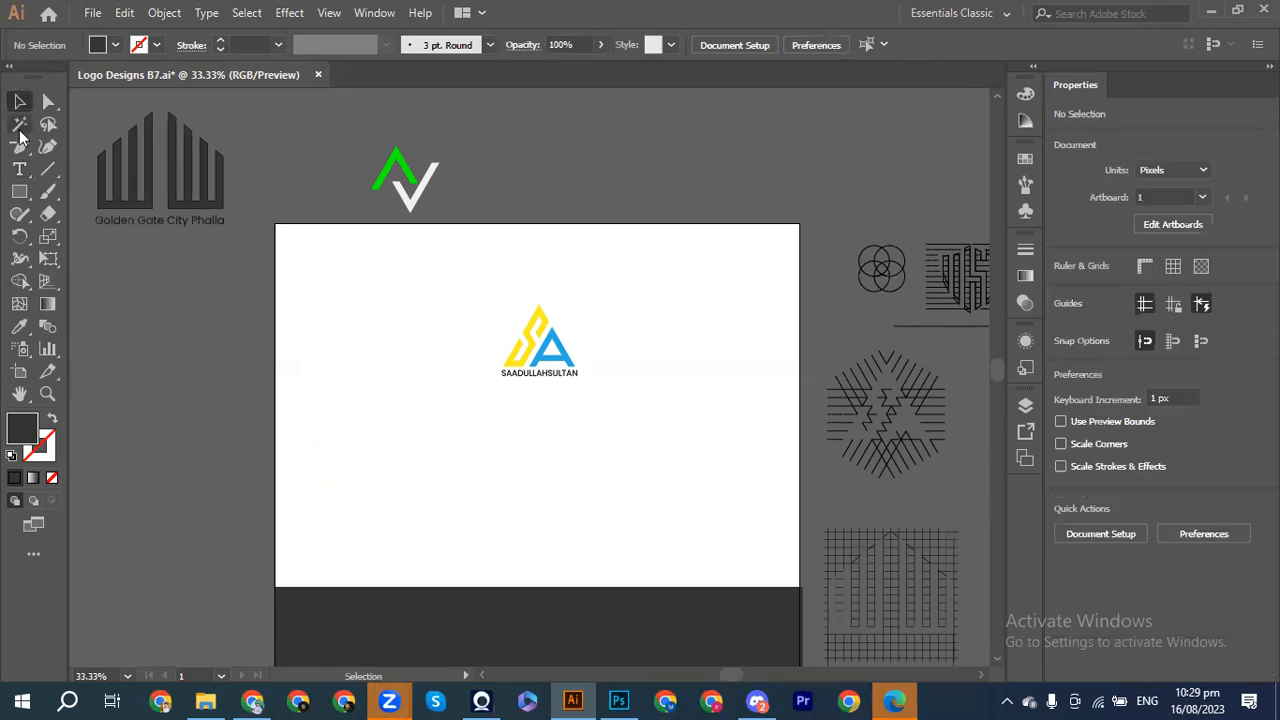
pyautogui.click(21, 169)
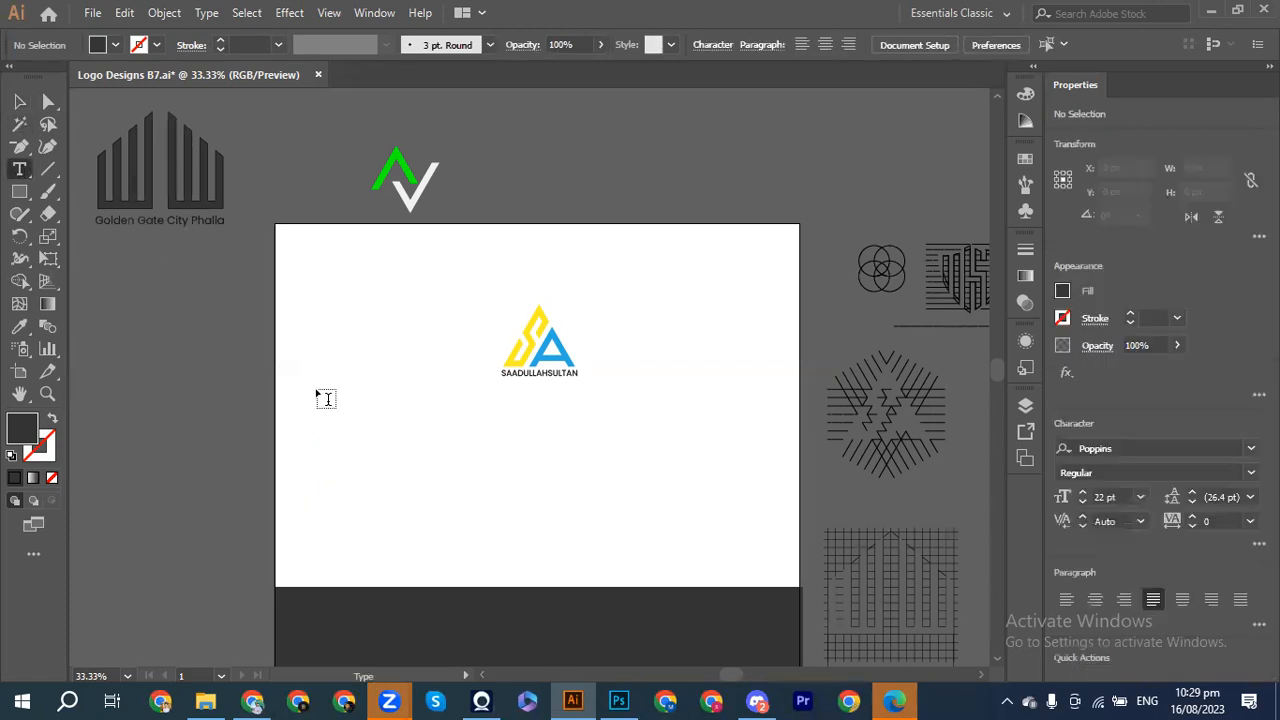
# Step: Make the 22 pt Poppins placeholder paragraph text dark grey
pyautogui.moveTo(333, 407); pyautogui.dragTo(748, 459)
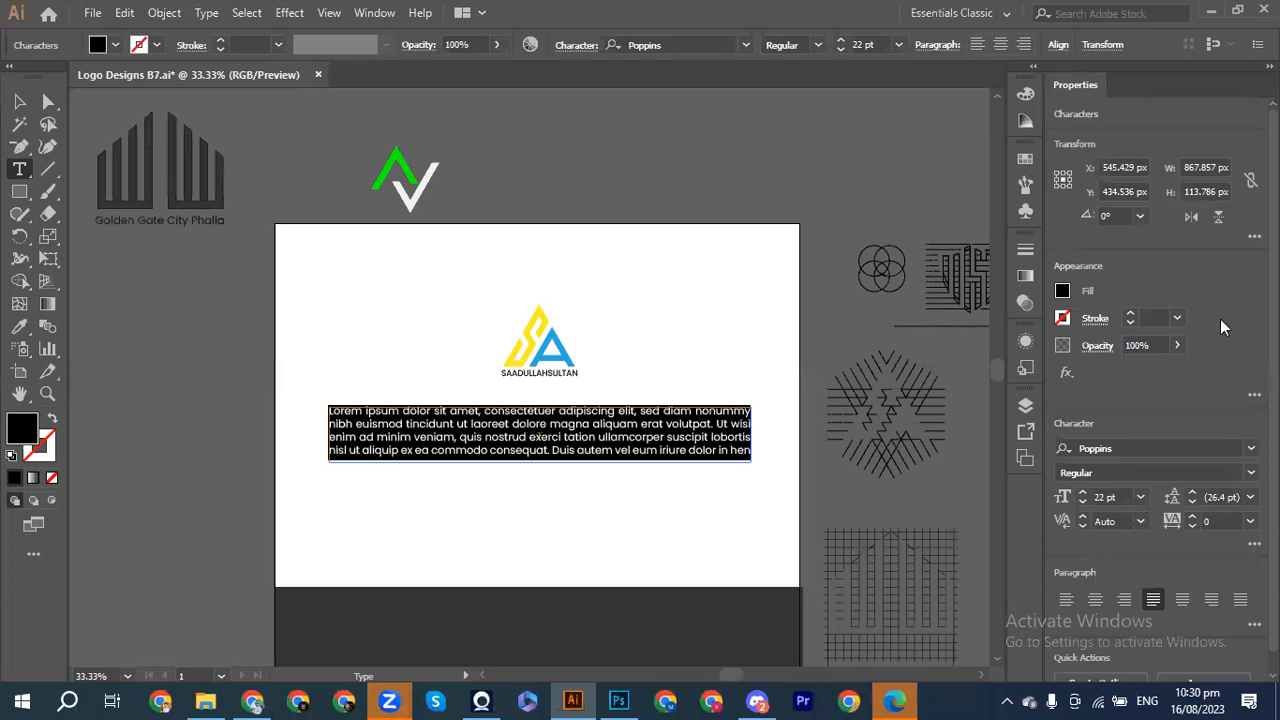
pyautogui.click(1062, 292)
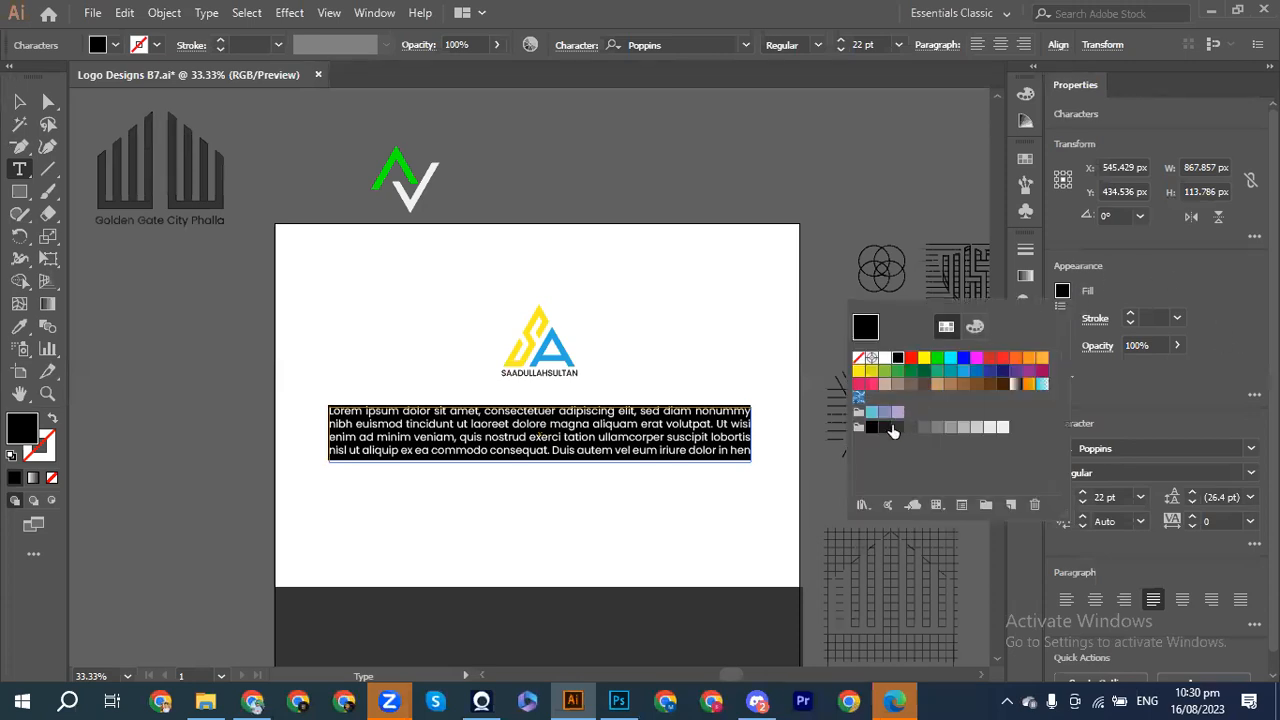
pyautogui.click(885, 428)
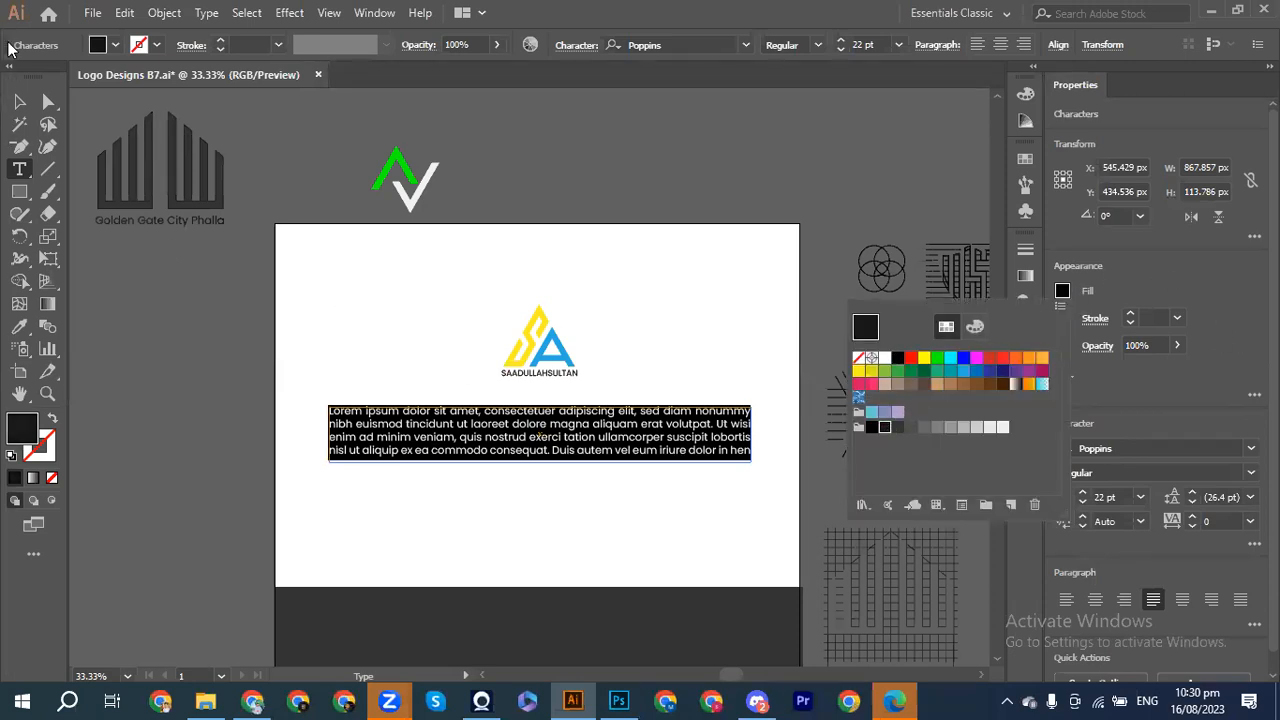
pyautogui.press('Escape')
pyautogui.click(20, 102)
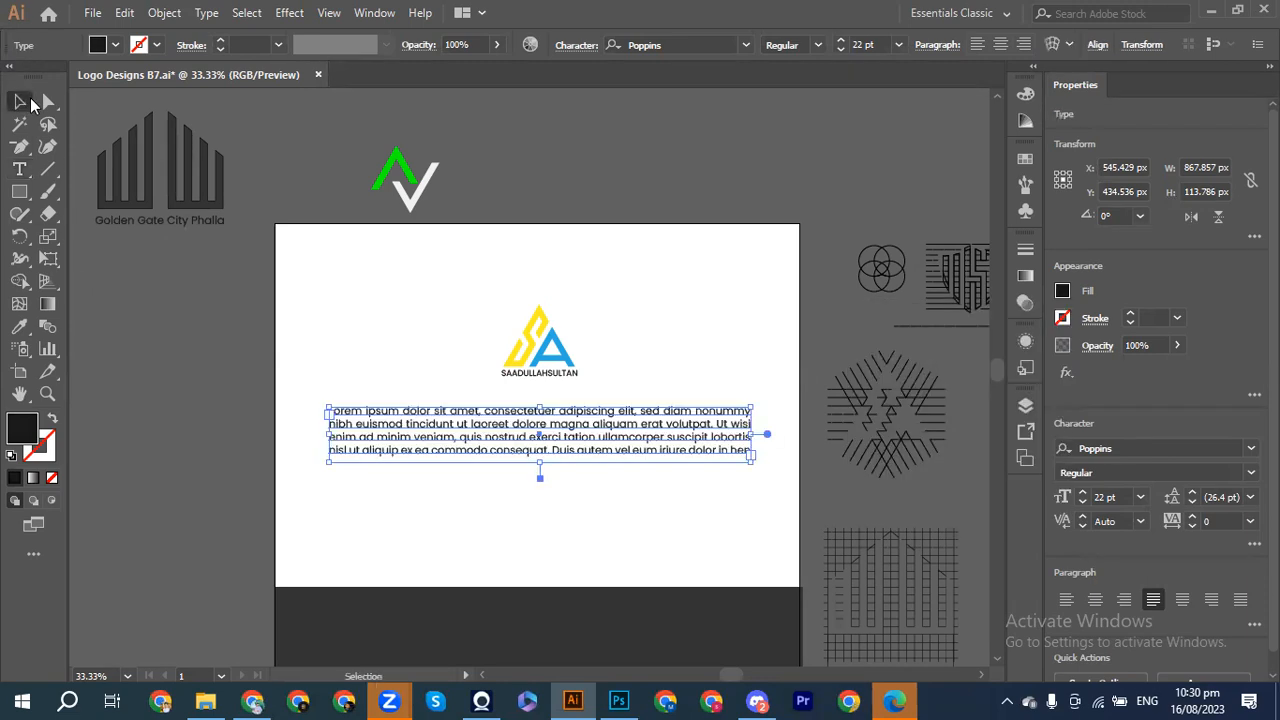
# Step: Move the paragraph frame slightly up, just beneath the SA logo
pyautogui.click(530, 462)
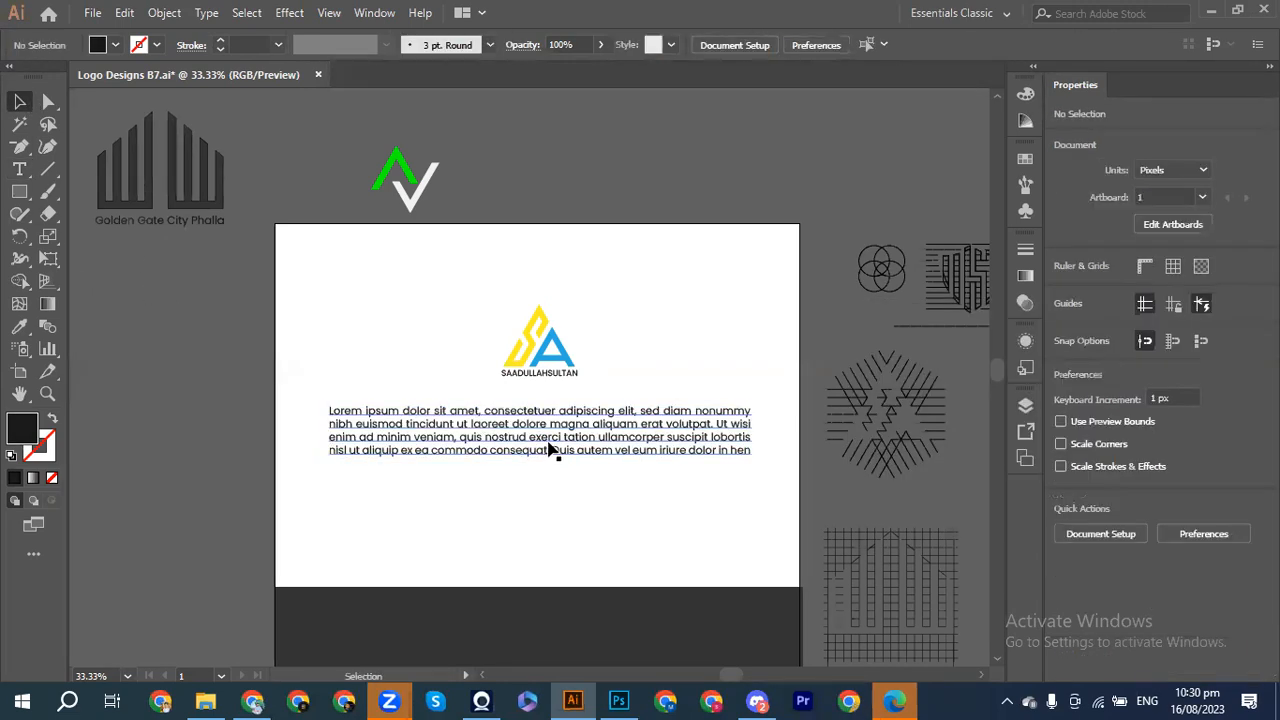
pyautogui.click(548, 450)
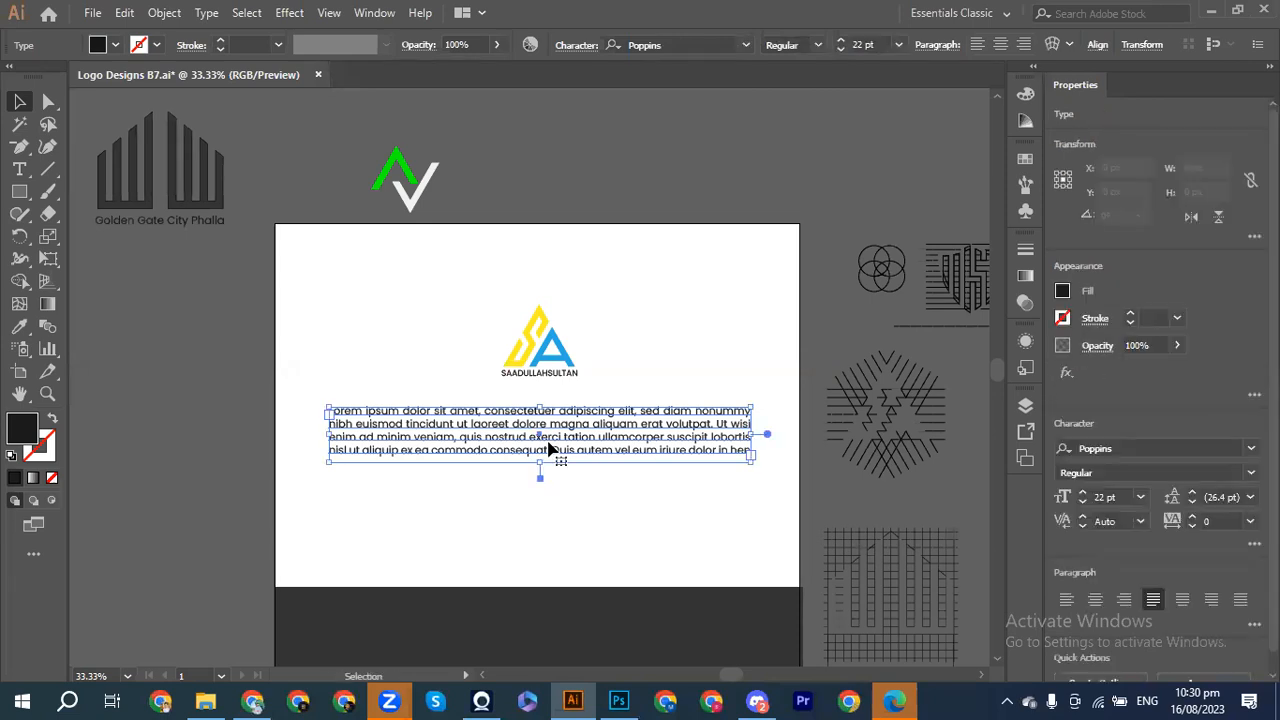
pyautogui.moveTo(548, 450); pyautogui.dragTo(548, 436)
pyautogui.click(620, 528)
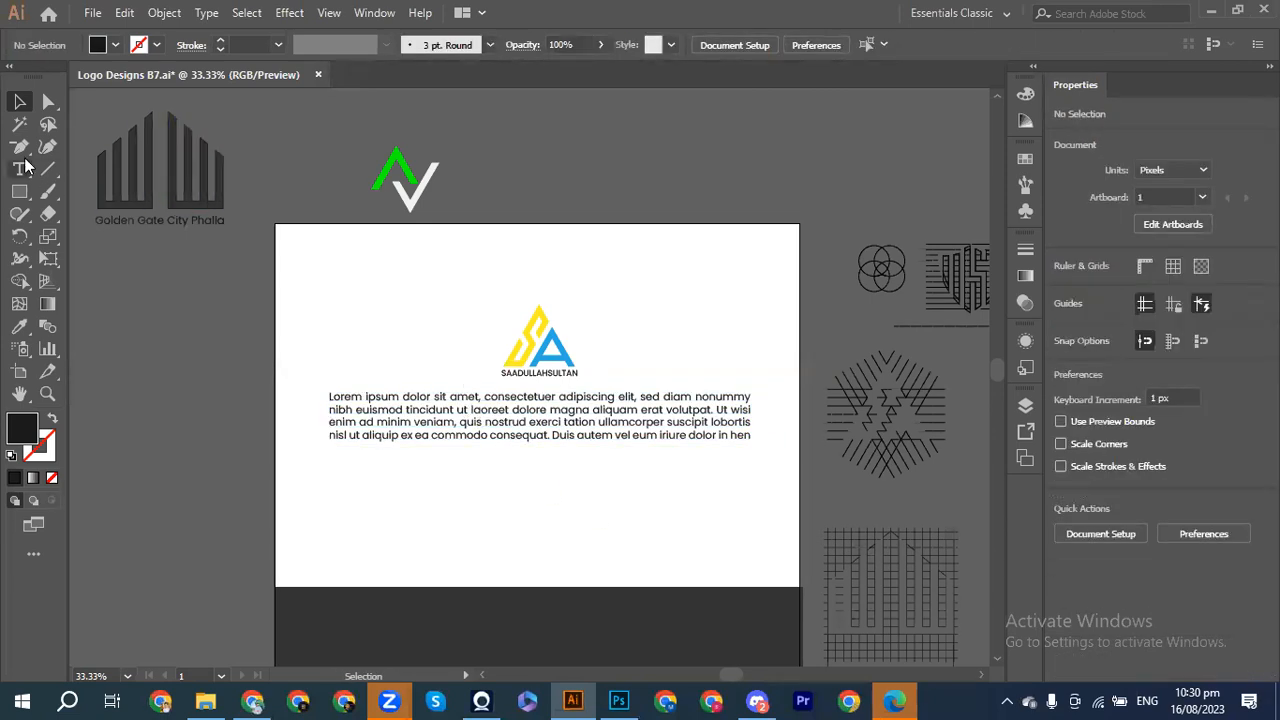
pyautogui.moveTo(19, 191); pyautogui.dragTo(64, 214)
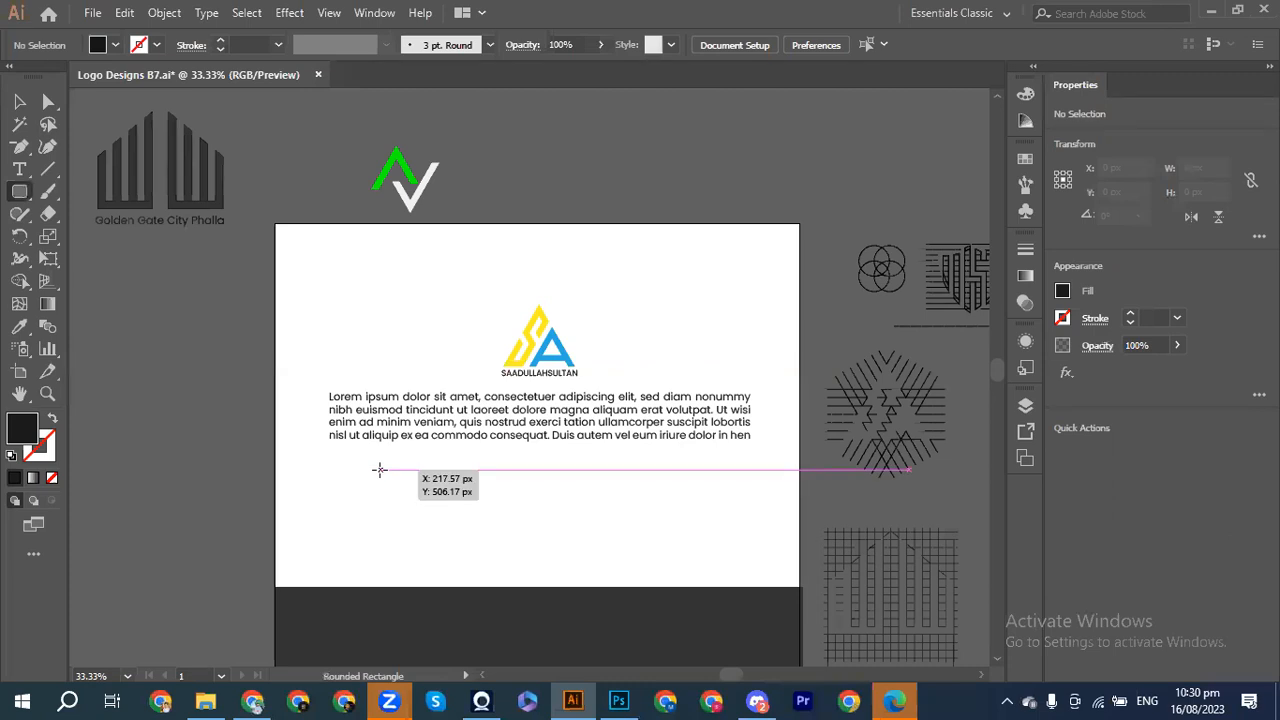
# Step: Draw a small dark rounded square below the paragraph and duplicate it into a row of four
pyautogui.moveTo(379, 480); pyautogui.dragTo(437, 537)
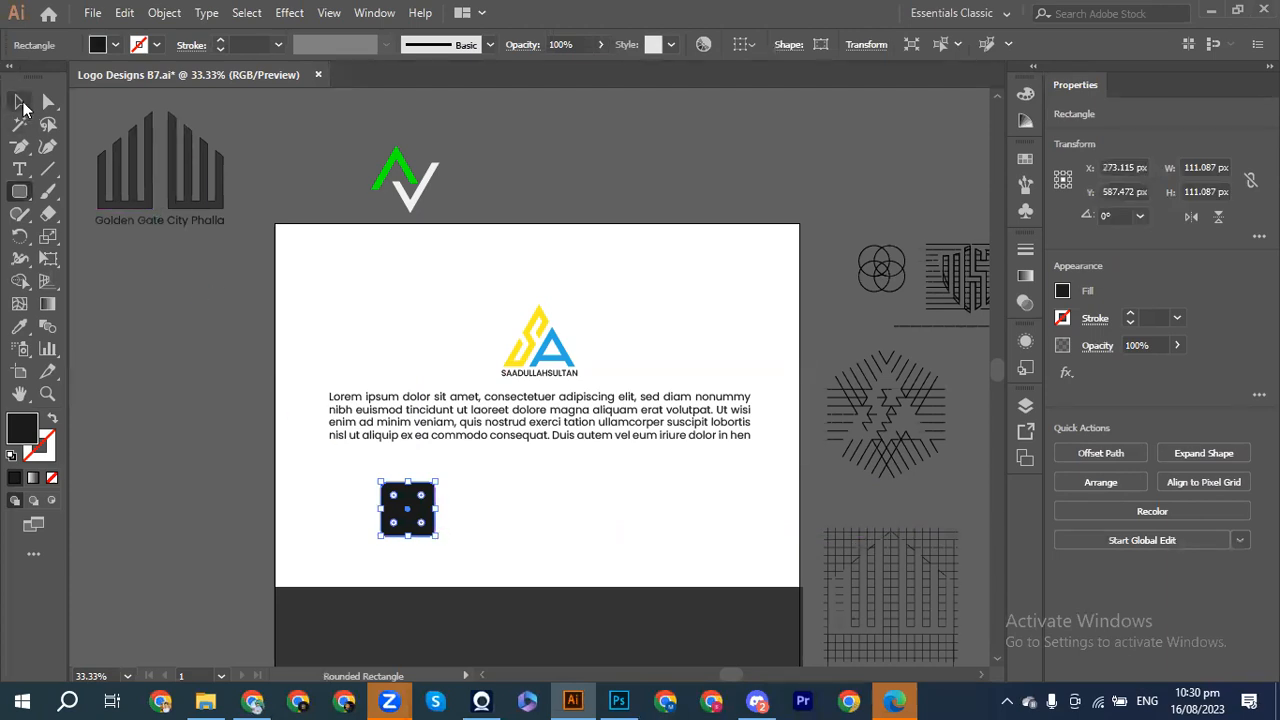
pyautogui.click(20, 102)
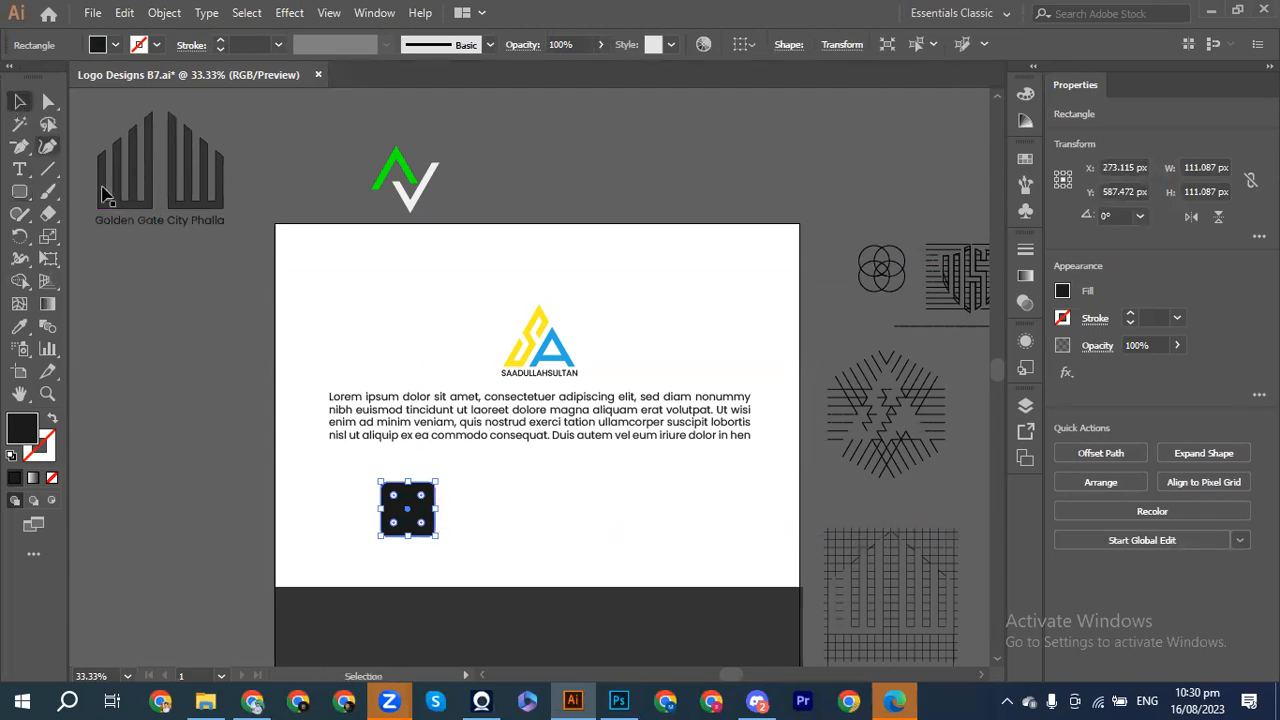
pyautogui.moveTo(408, 514); pyautogui.dragTo(484, 514)
pyautogui.hotkey('ctrl', 'd')
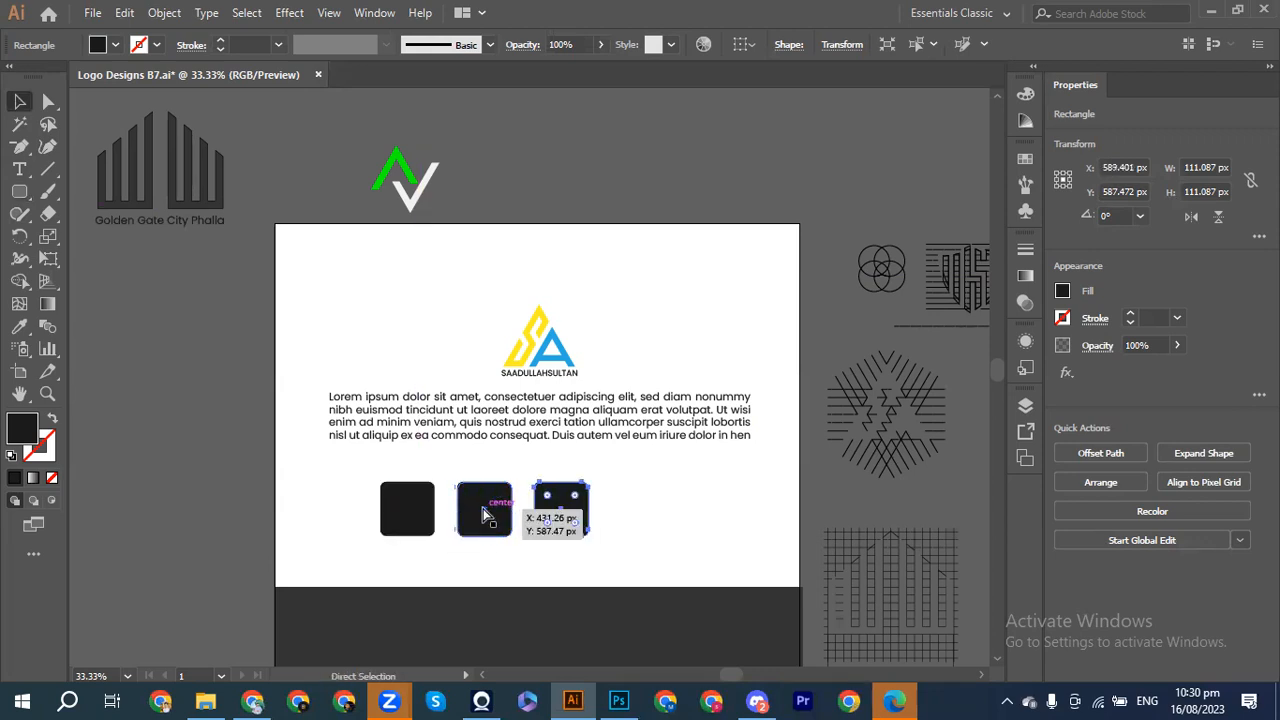
pyautogui.hotkey('ctrl', 'd')
pyautogui.moveTo(364, 466); pyautogui.dragTo(672, 583)
pyautogui.hotkey('shift', 'Right')
pyautogui.hotkey('shift', 'Right')
pyautogui.hotkey('shift', 'Right')
pyautogui.hotkey('shift', 'Right')
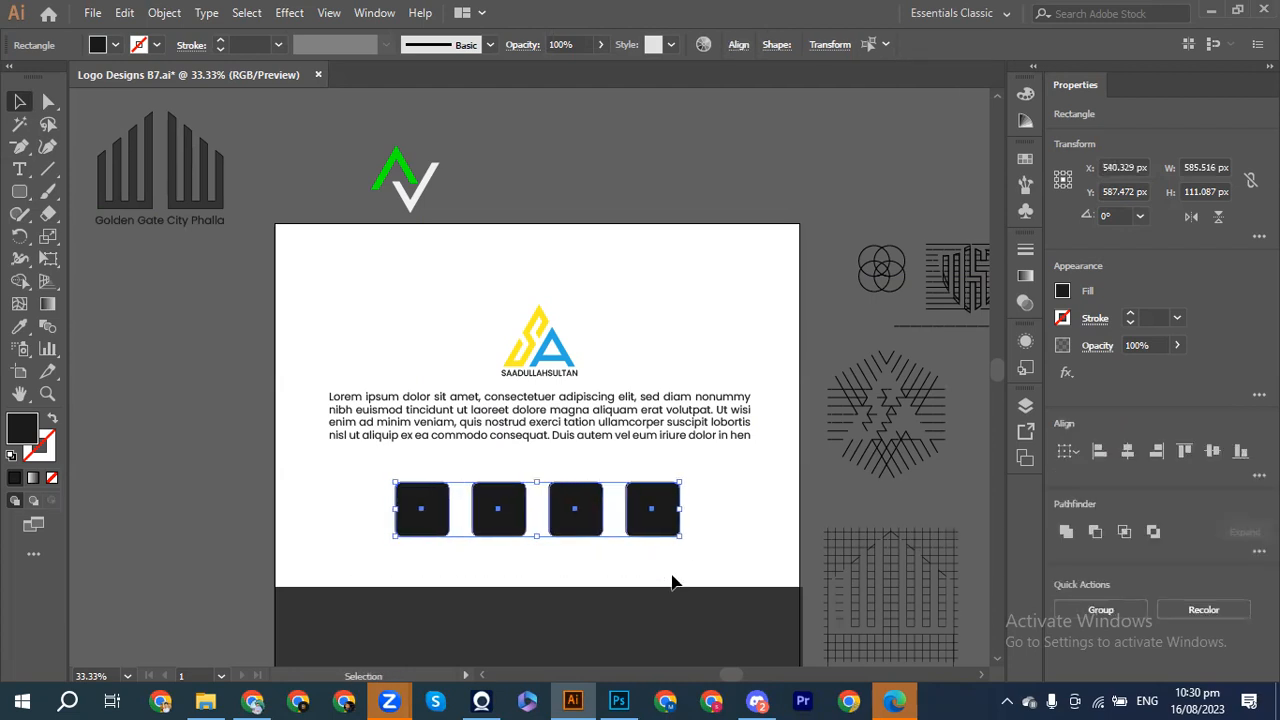
# Step: Apply an Outer Glow in Normal blend mode to the four squares
pyautogui.click(284, 12)
pyautogui.moveTo(320, 228)
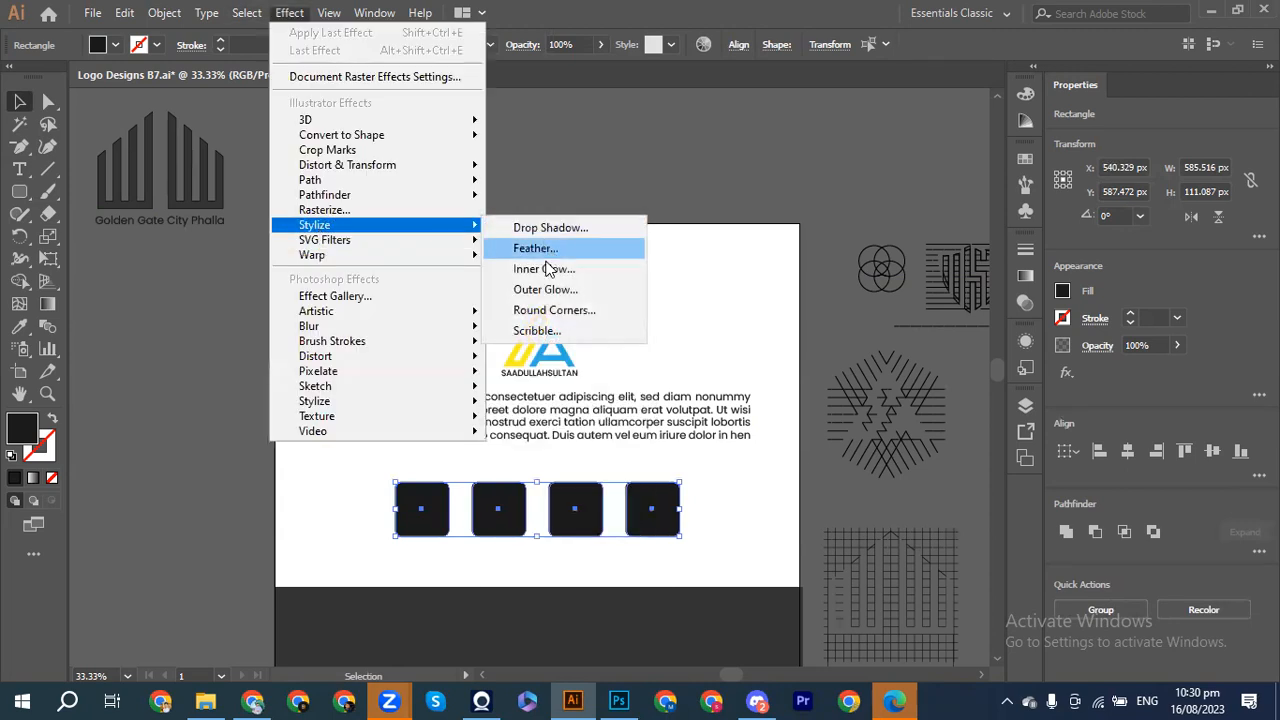
pyautogui.click(538, 290)
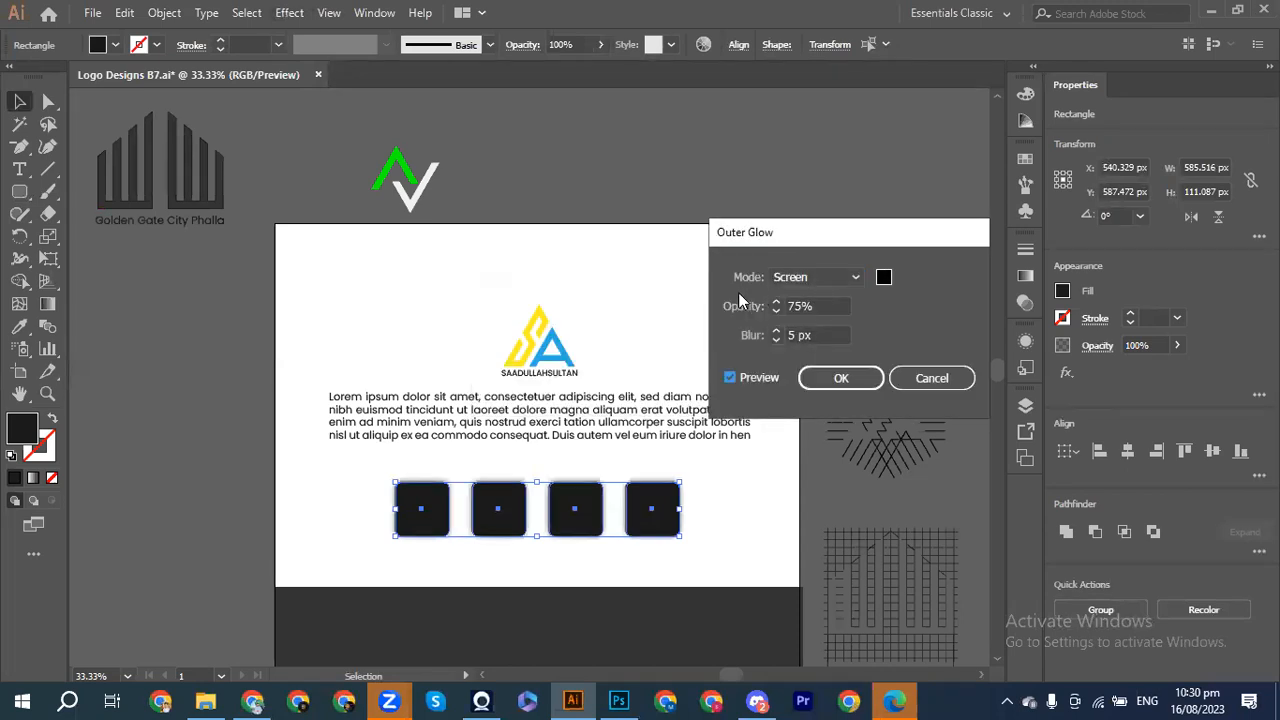
pyautogui.click(823, 281)
pyautogui.click(797, 296)
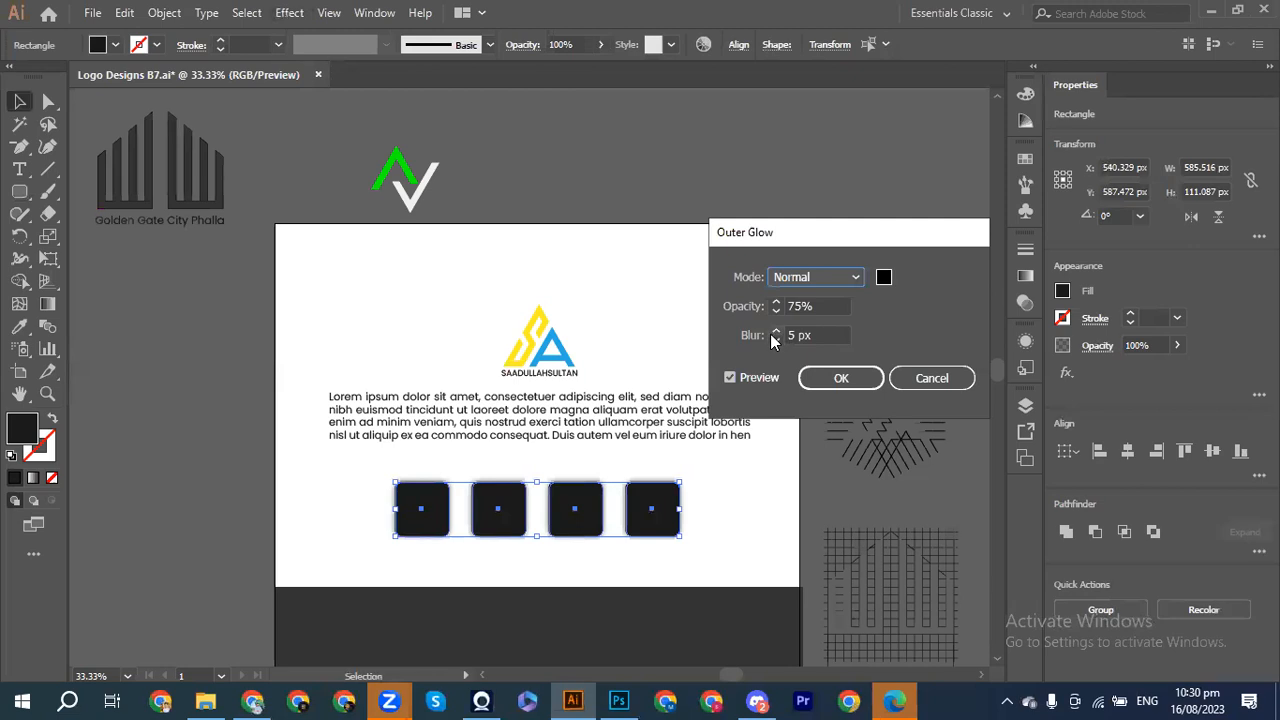
pyautogui.click(835, 378)
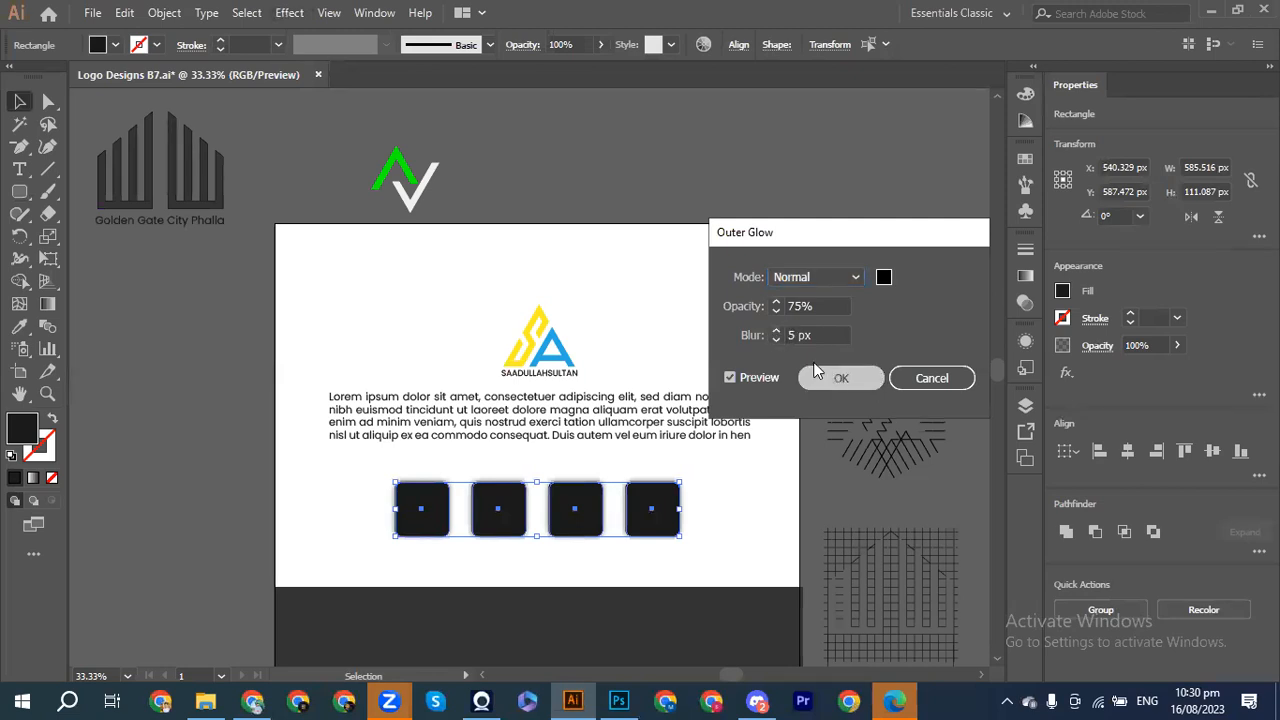
pyautogui.click(733, 295)
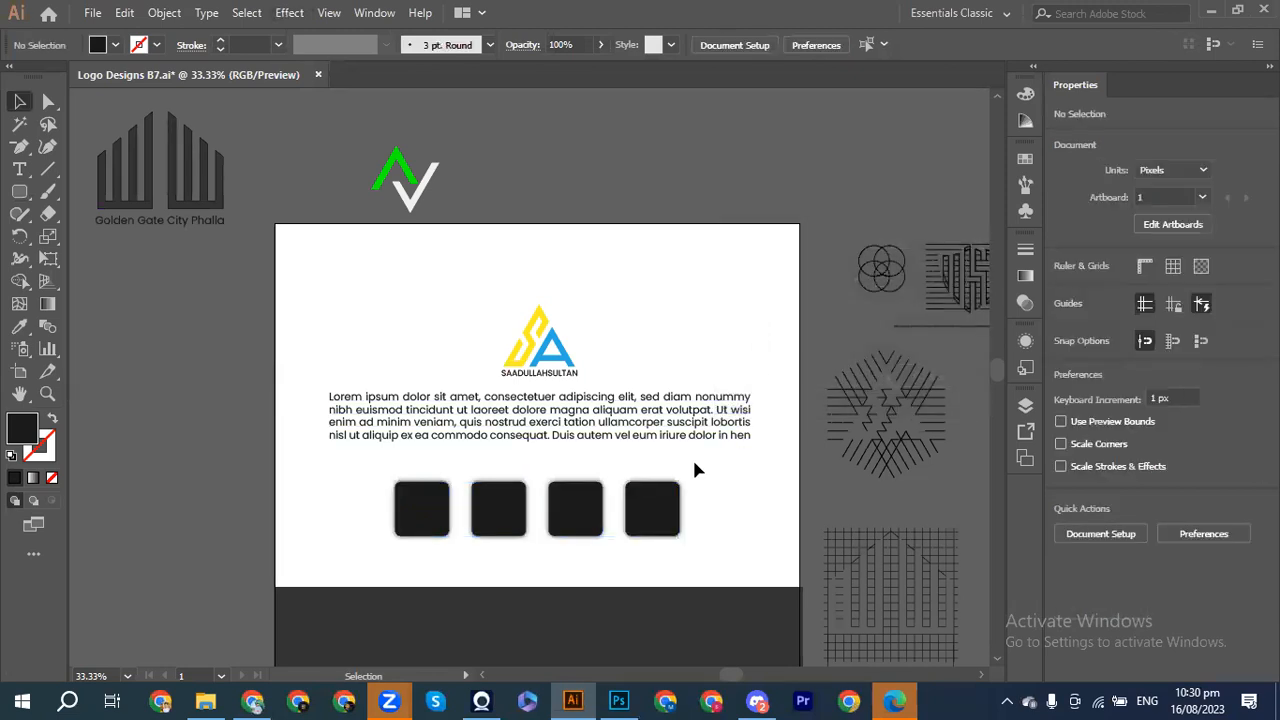
# Step: Reduce the four squares' outer glow blur to 3 px
pyautogui.moveTo(356, 468); pyautogui.dragTo(698, 538)
pyautogui.click(1110, 373)
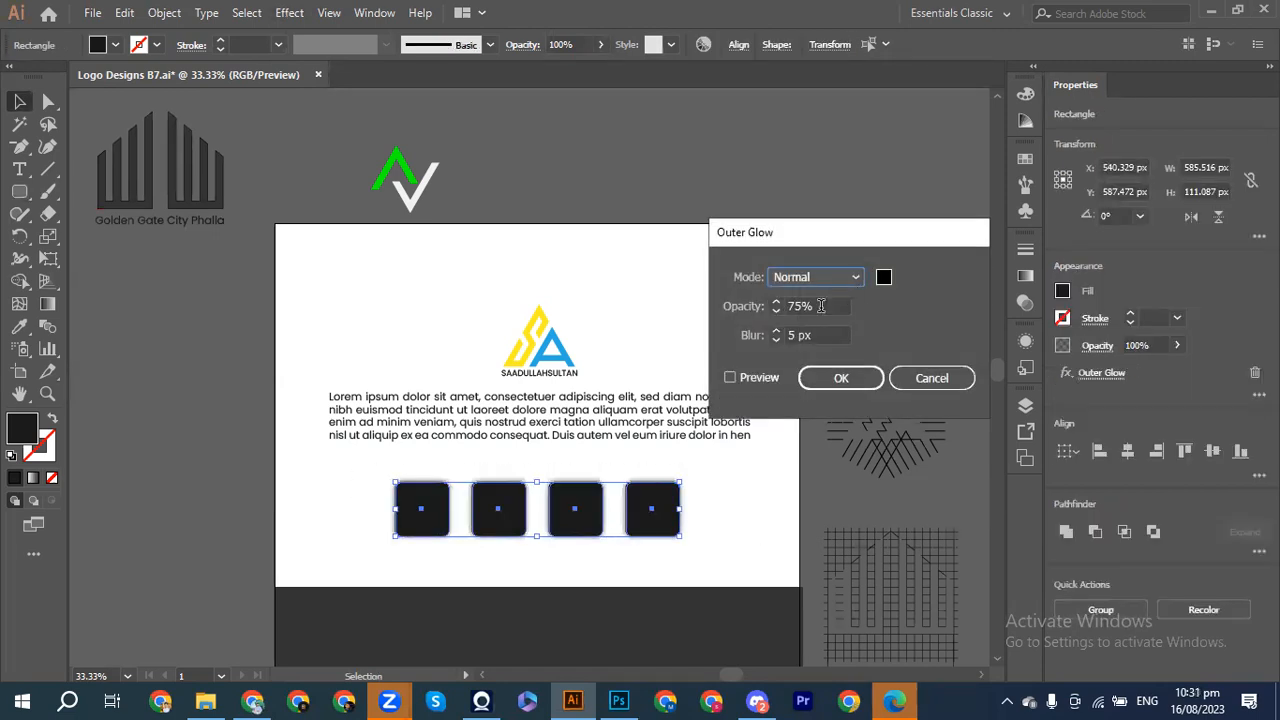
pyautogui.click(731, 378)
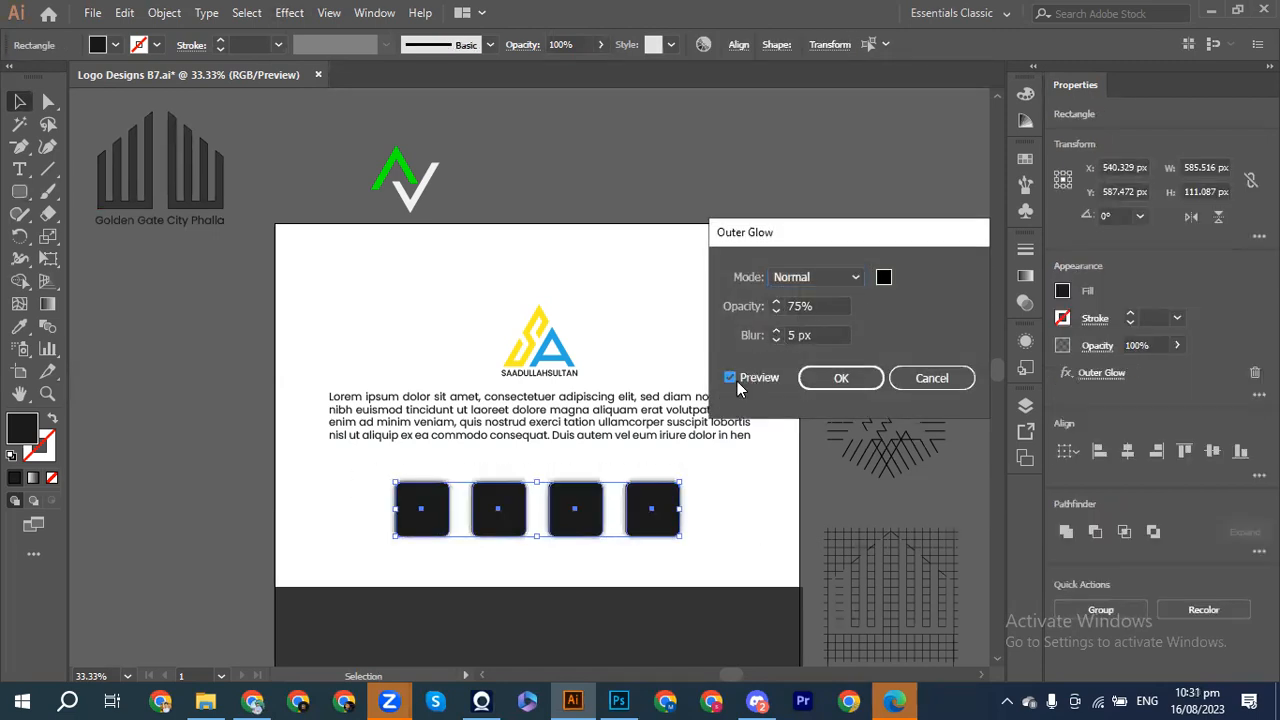
pyautogui.click(775, 342)
pyautogui.click(775, 342)
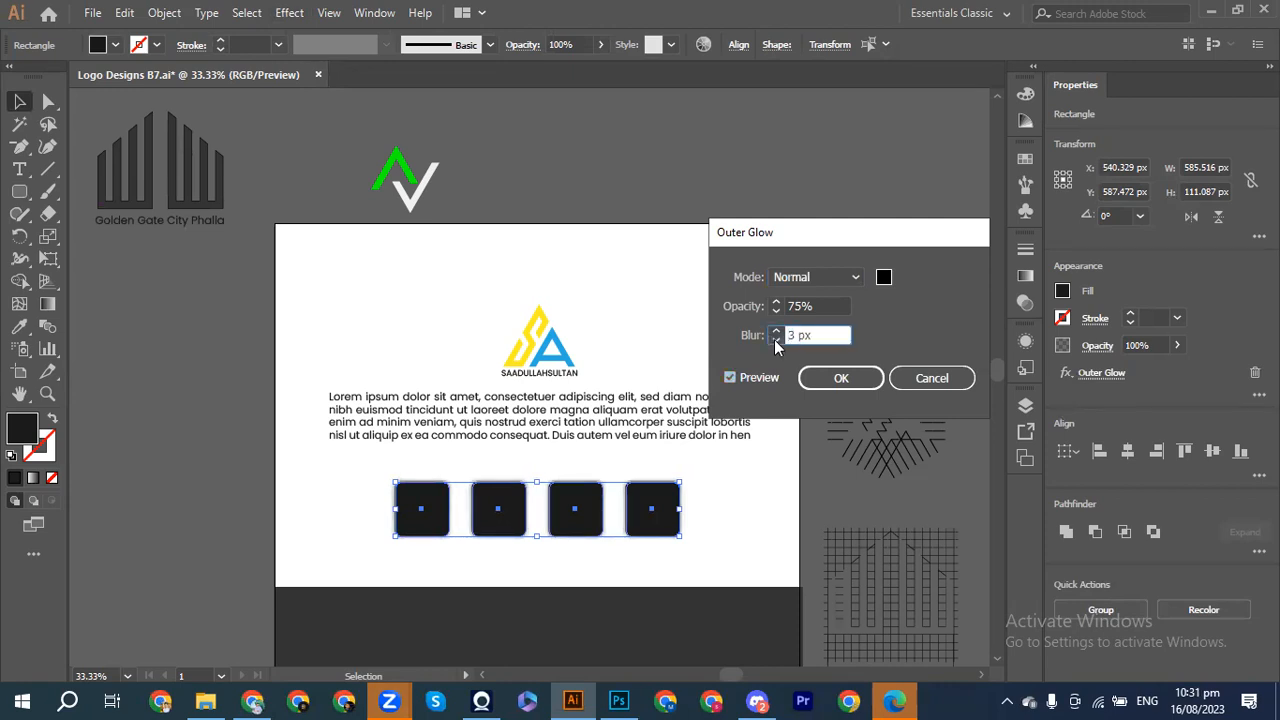
pyautogui.click(840, 377)
pyautogui.click(665, 290)
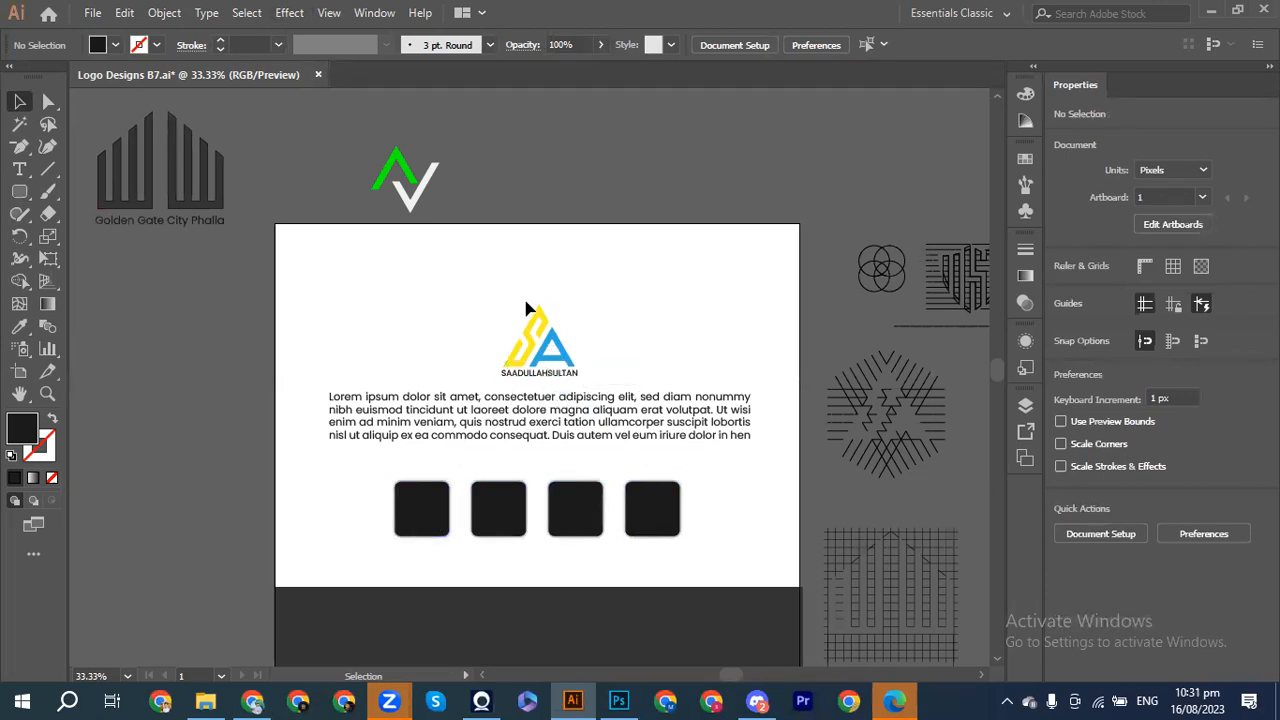
# Step: Fill the first rounded square light grey
pyautogui.scroll(3, 482, 327)
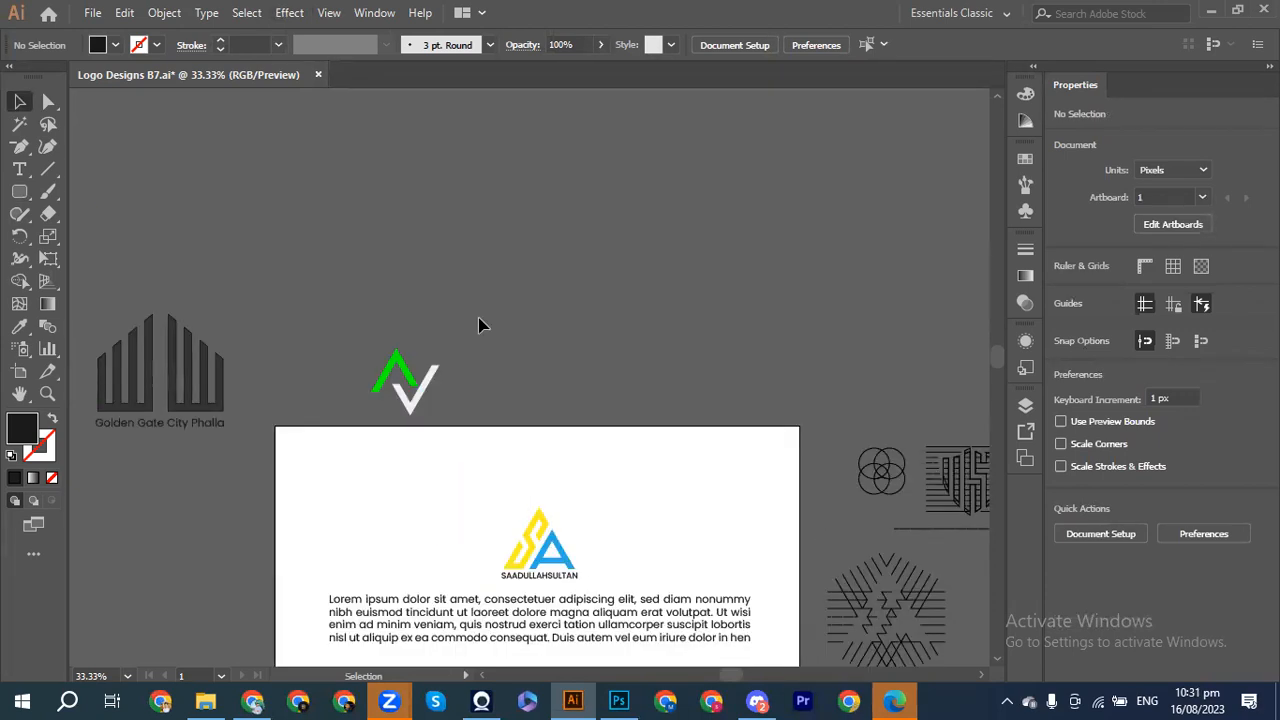
pyautogui.scroll(-5, 480, 324)
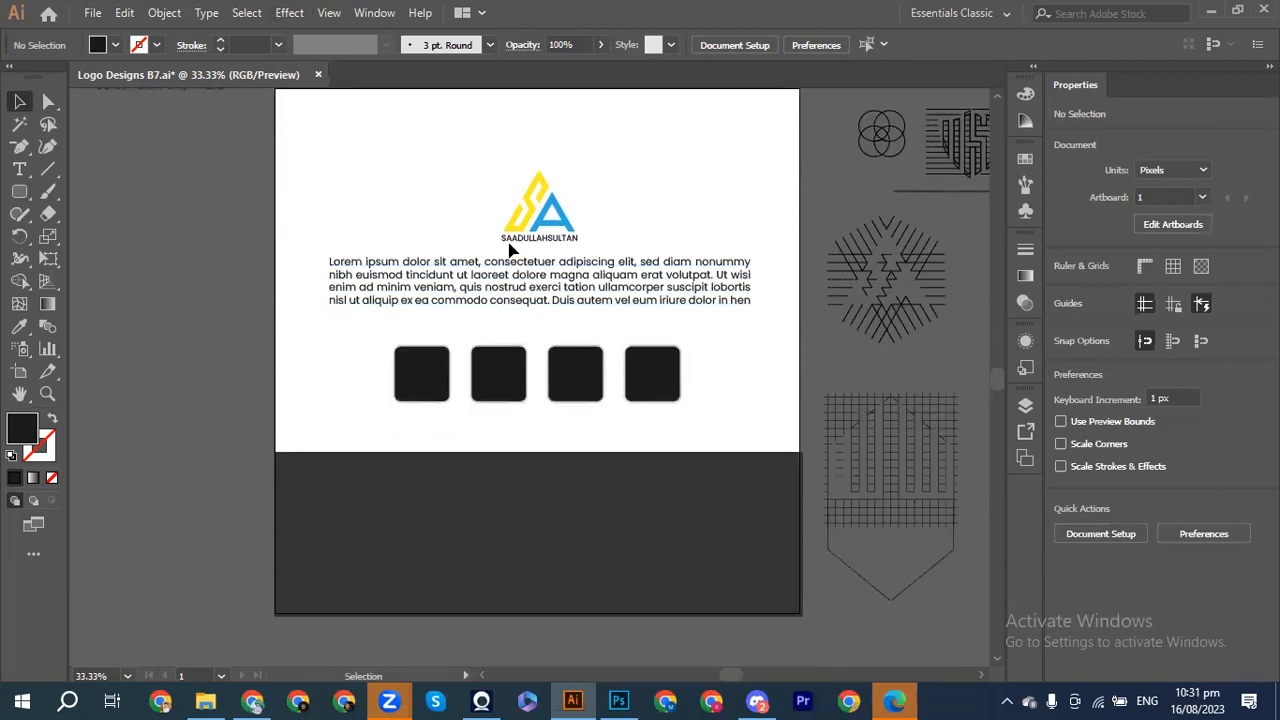
pyautogui.click(427, 380)
pyautogui.click(19, 326)
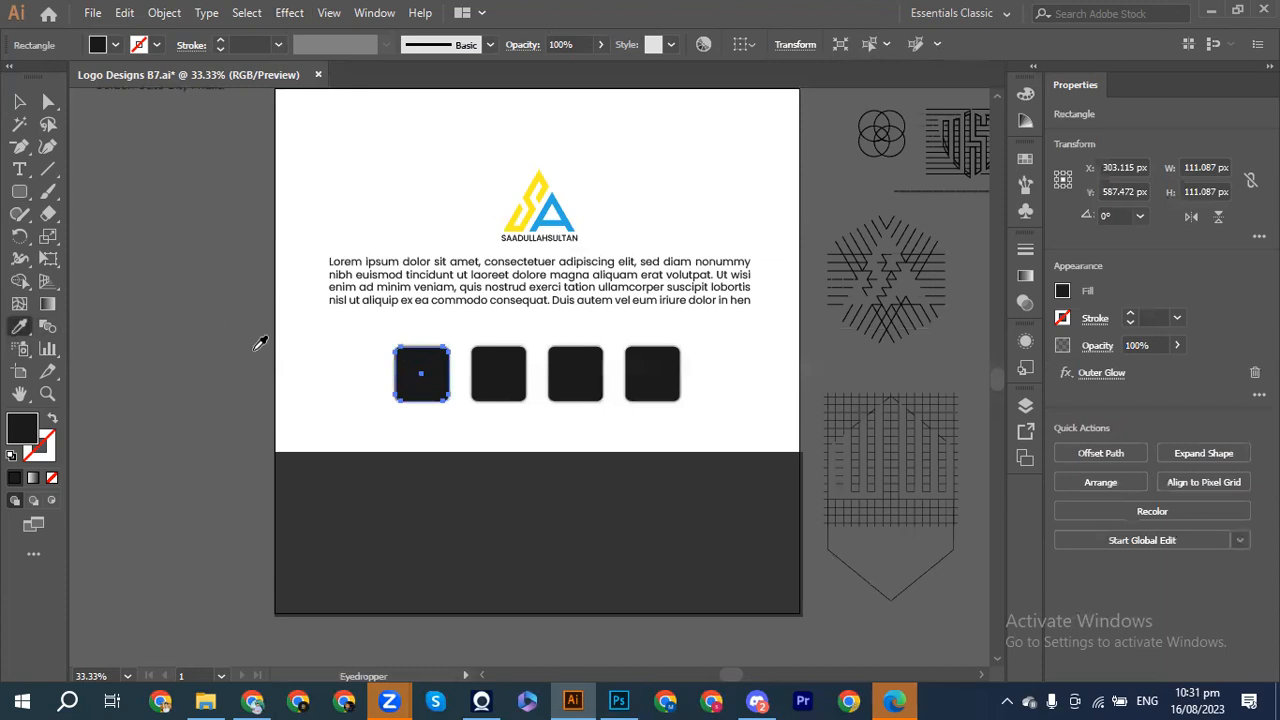
pyautogui.click(729, 346)
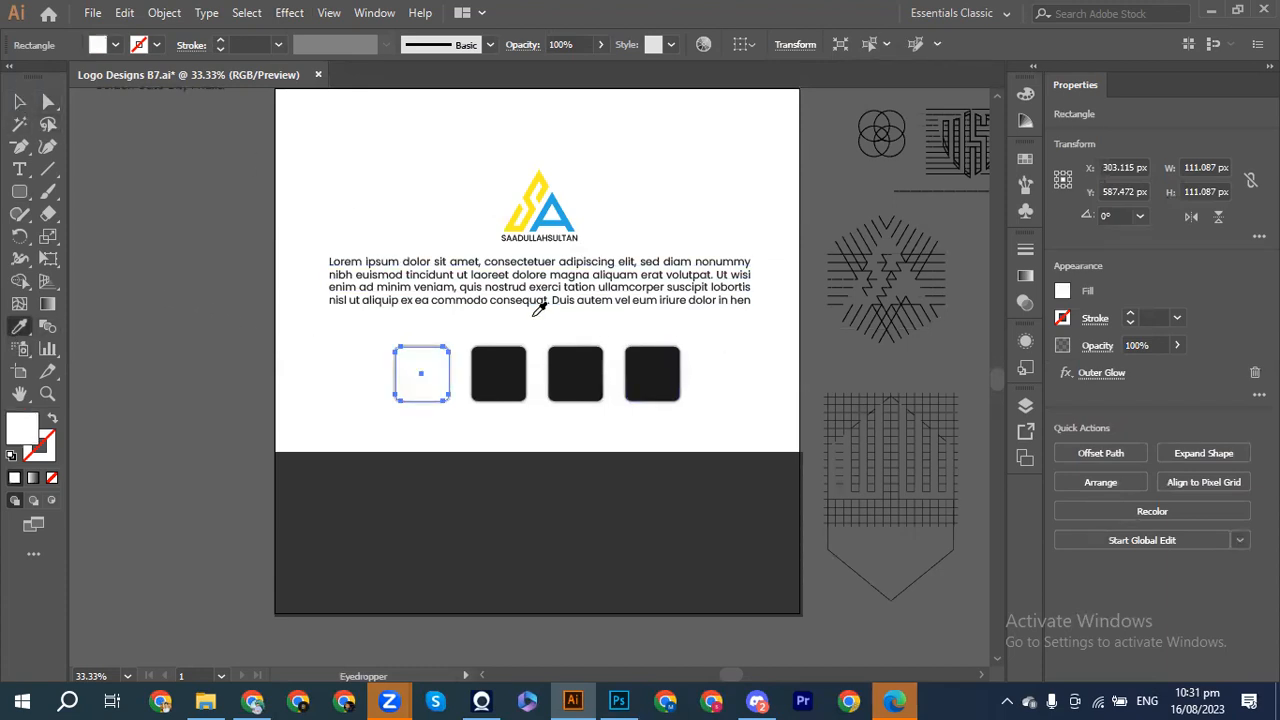
pyautogui.click(1062, 291)
pyautogui.click(1004, 428)
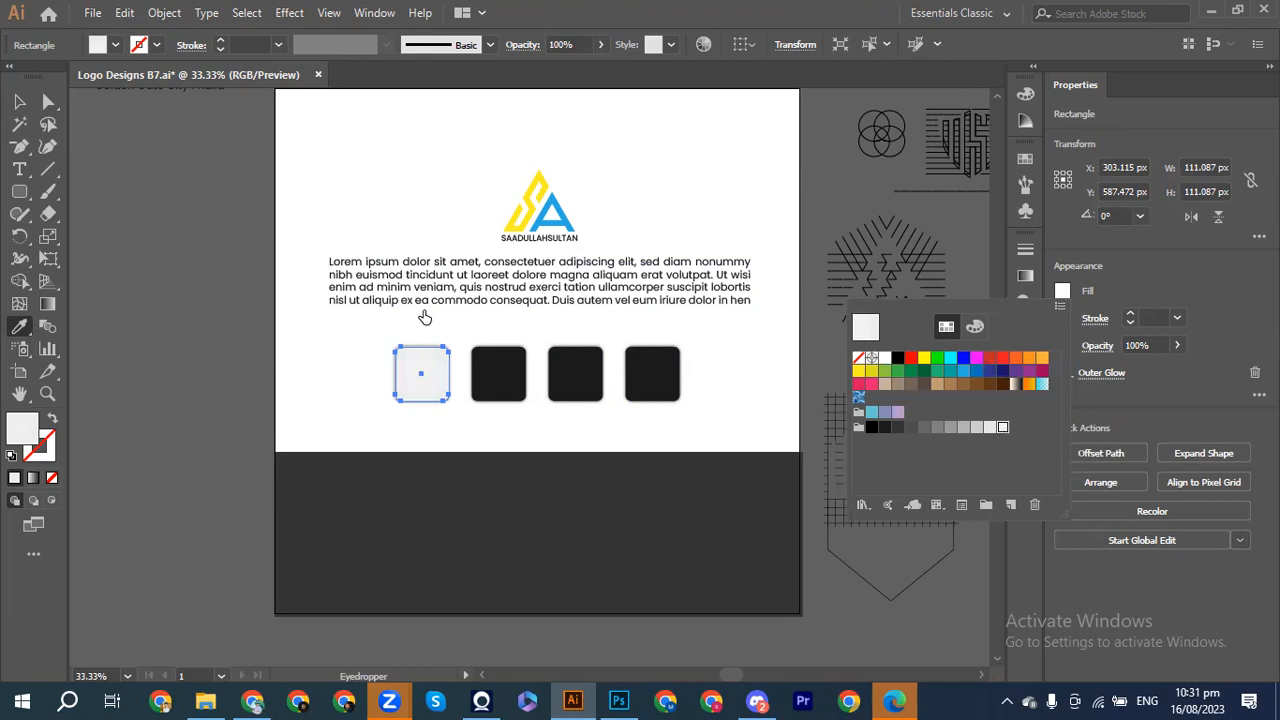
pyautogui.click(15, 103)
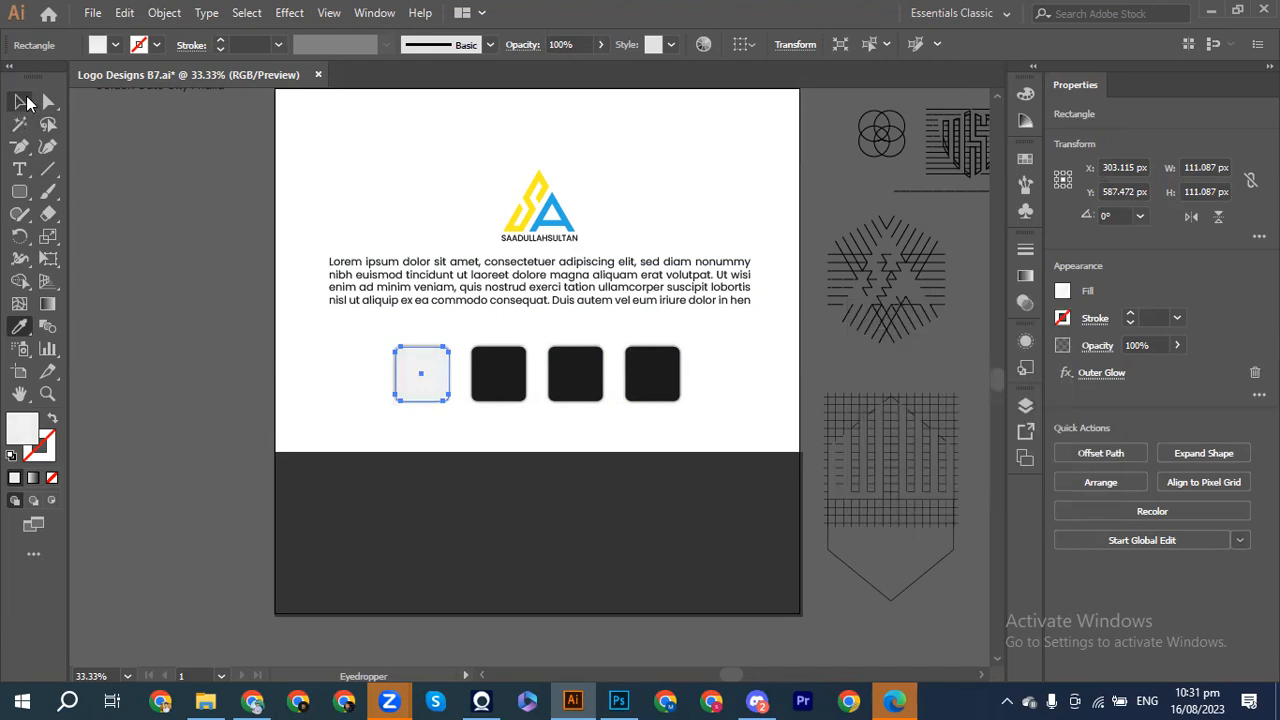
pyautogui.click(22, 102)
pyautogui.click(175, 282)
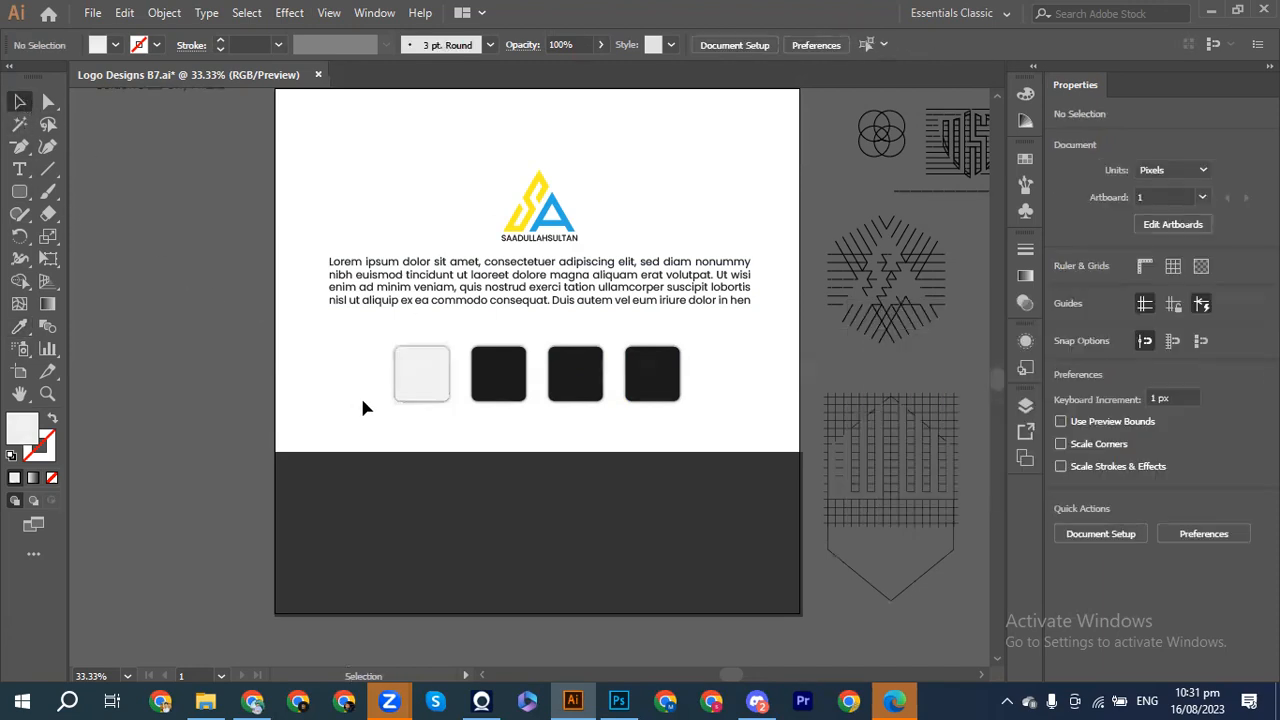
# Step: Fill the third square with the logo's yellow and the fourth with its blue using the Eyedropper
pyautogui.click(577, 395)
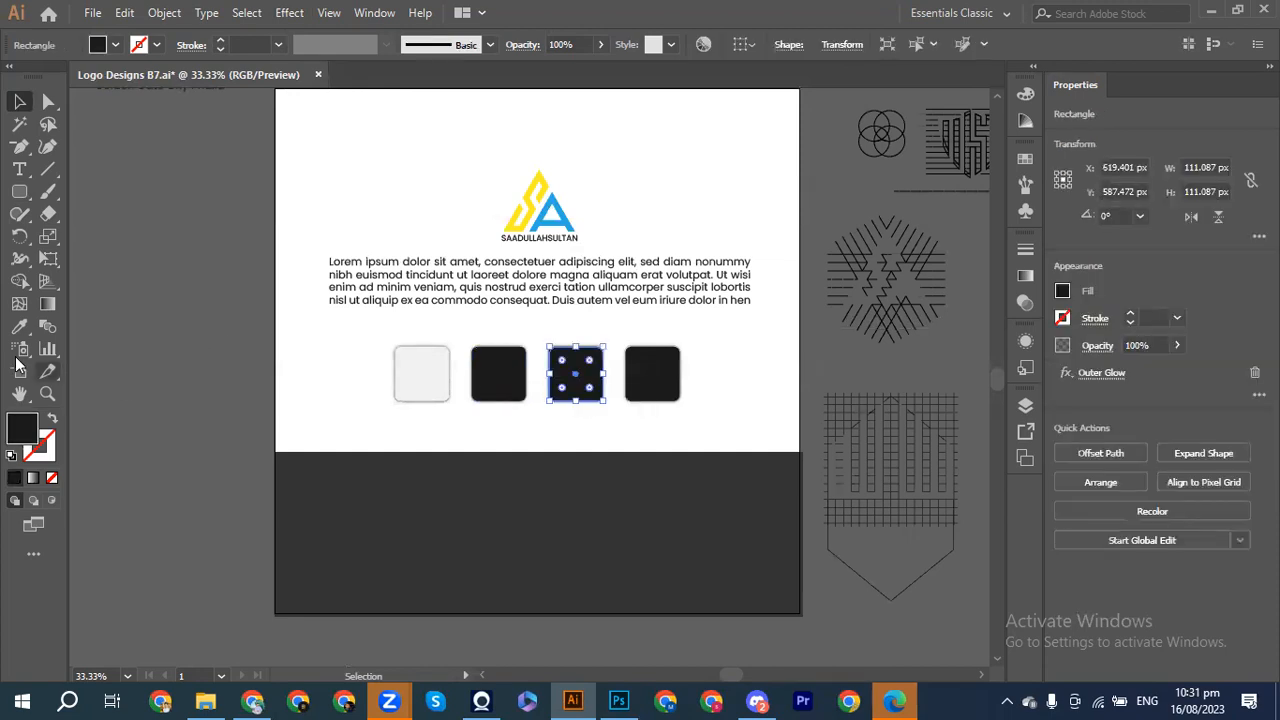
pyautogui.click(19, 326)
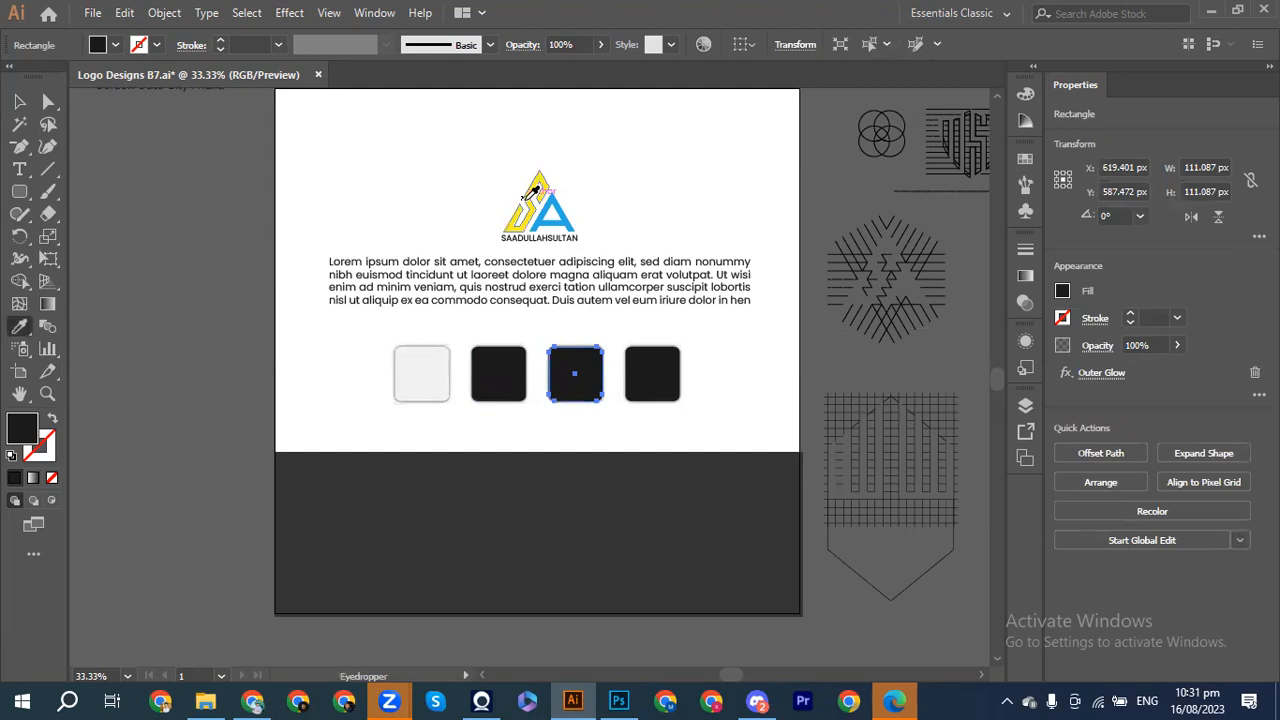
pyautogui.click(528, 205)
pyautogui.click(19, 102)
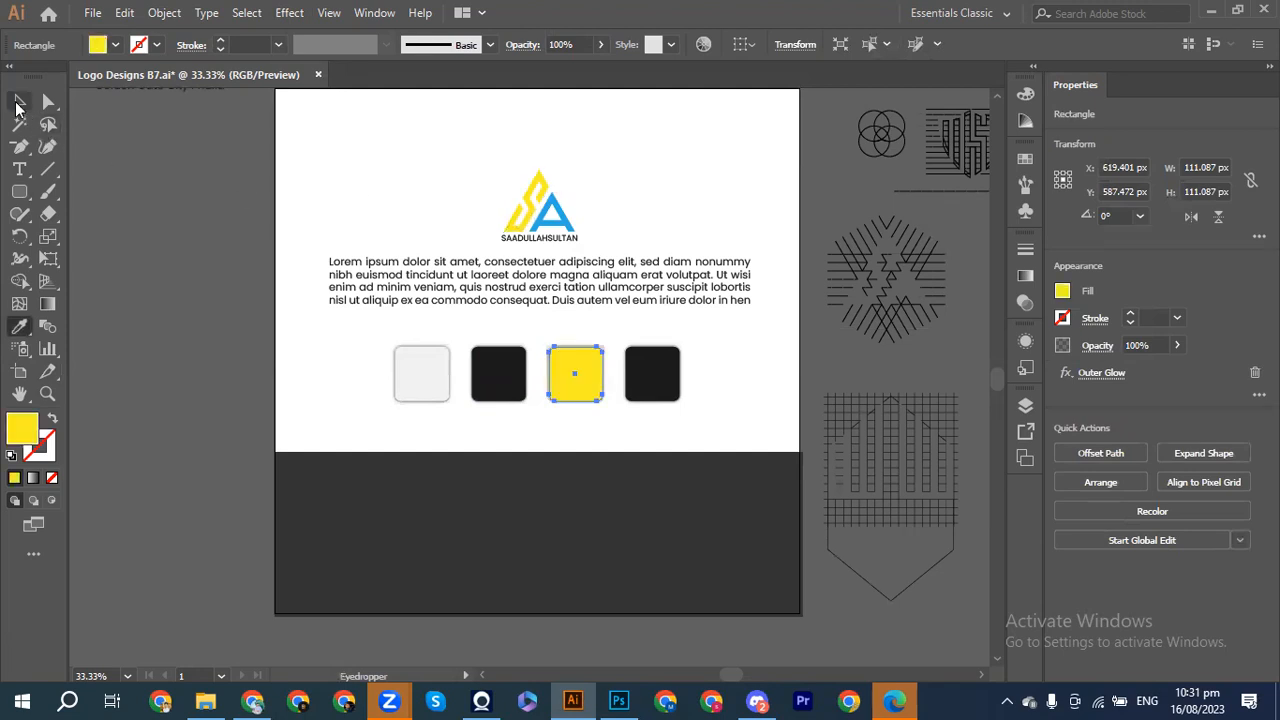
pyautogui.click(638, 386)
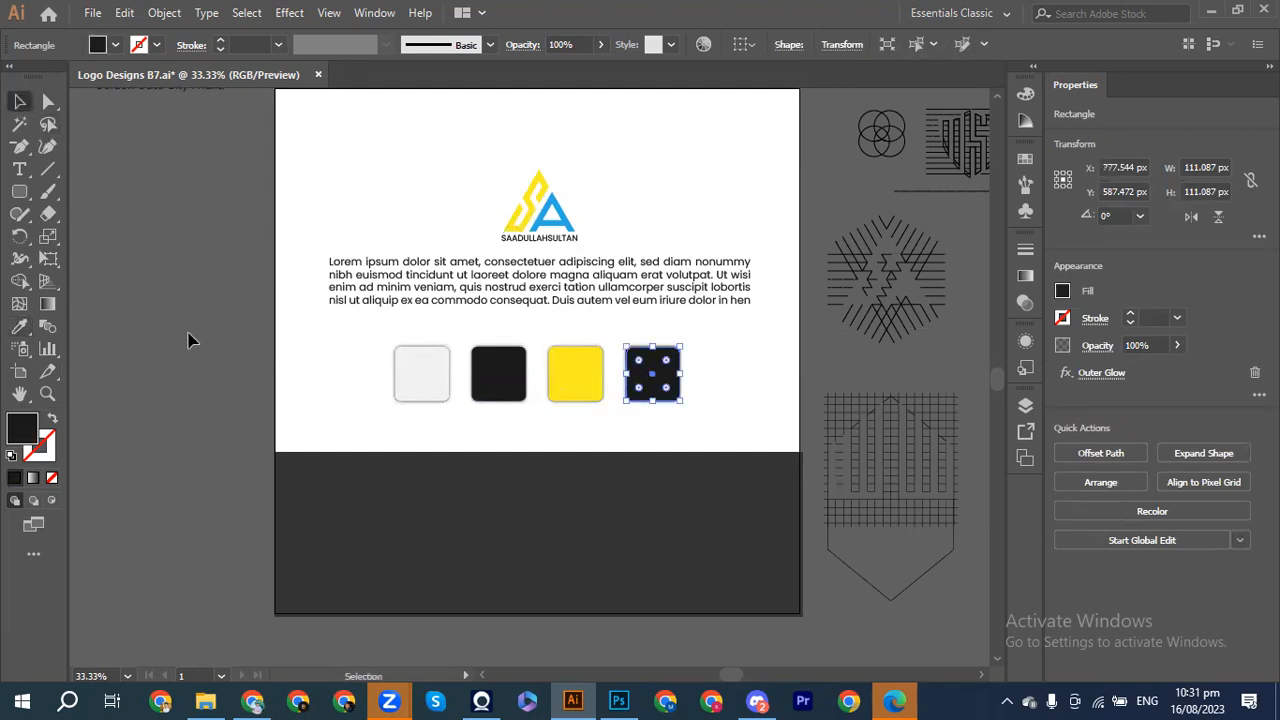
pyautogui.click(19, 326)
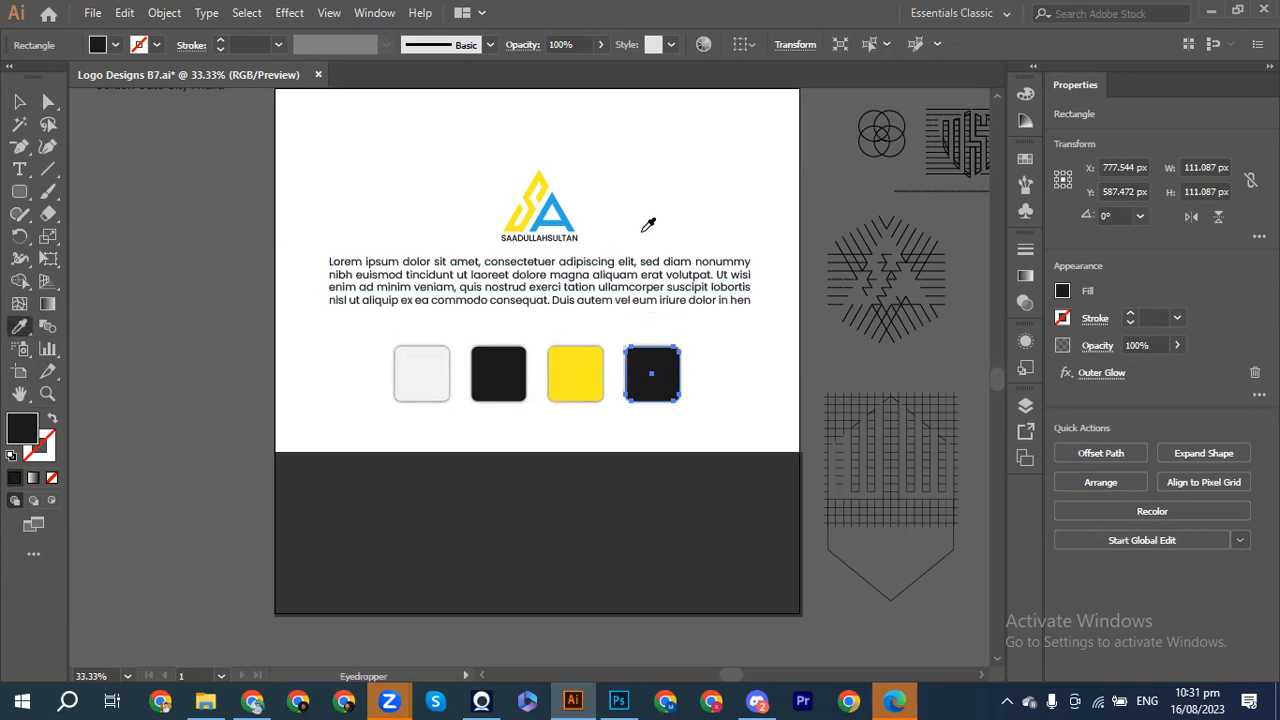
pyautogui.click(550, 200)
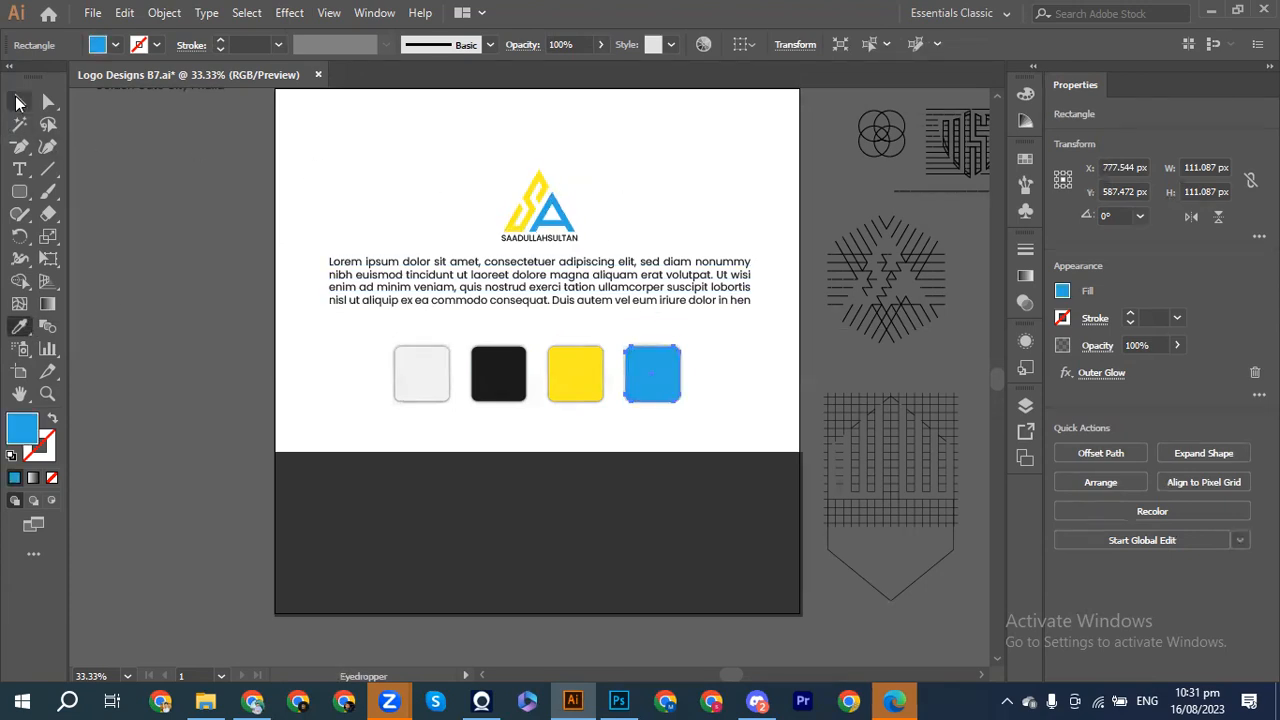
pyautogui.click(19, 102)
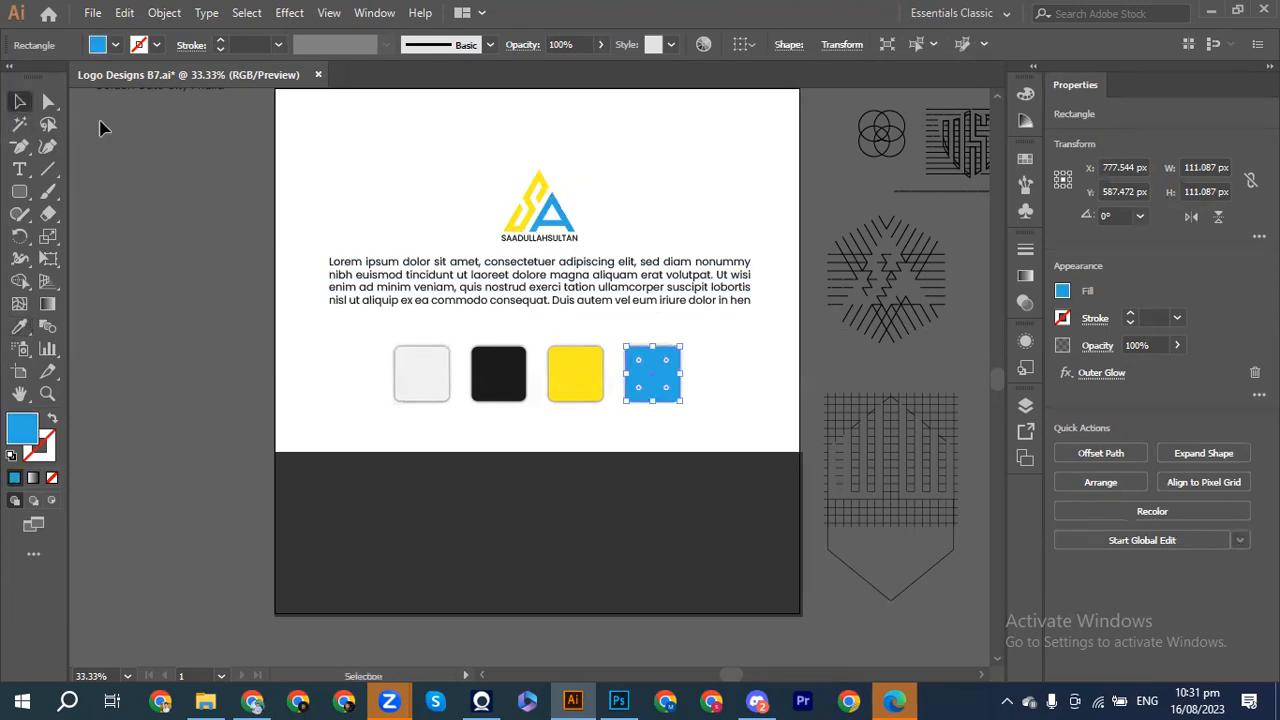
pyautogui.click(160, 172)
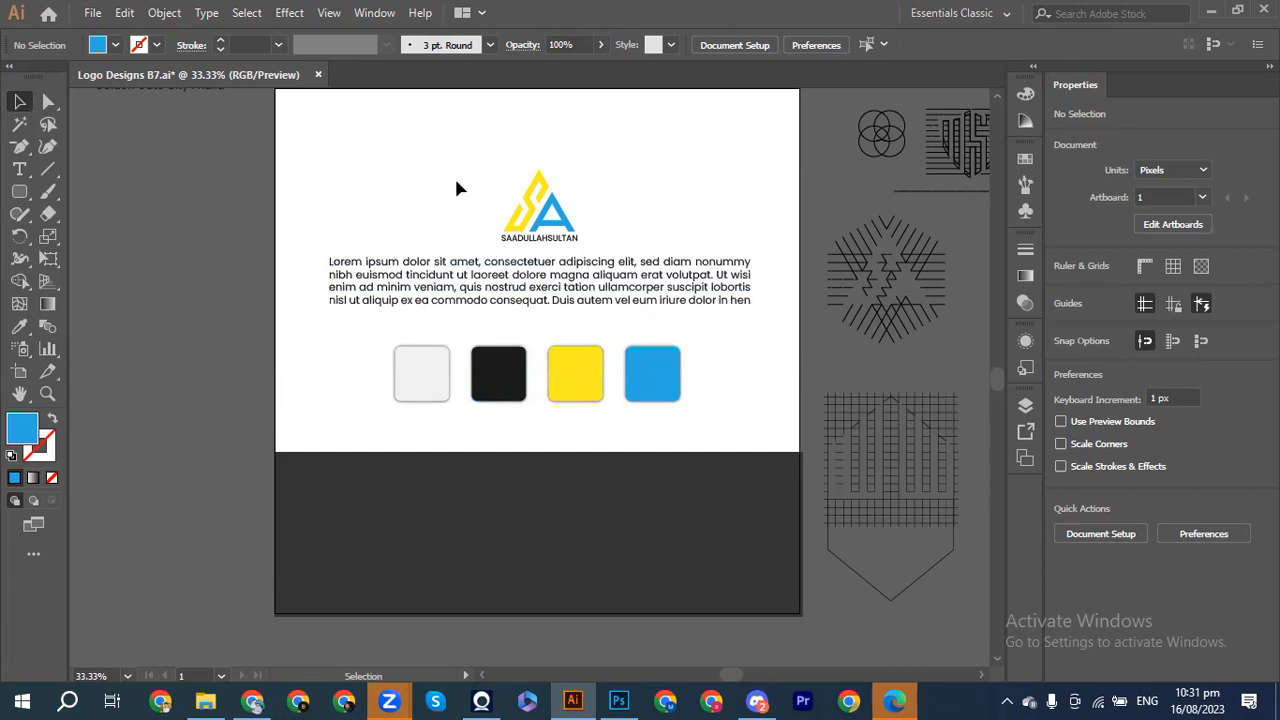
# Step: Place a copy of the SA logo onto the light grey square
pyautogui.moveTo(495, 174); pyautogui.dragTo(425, 380)
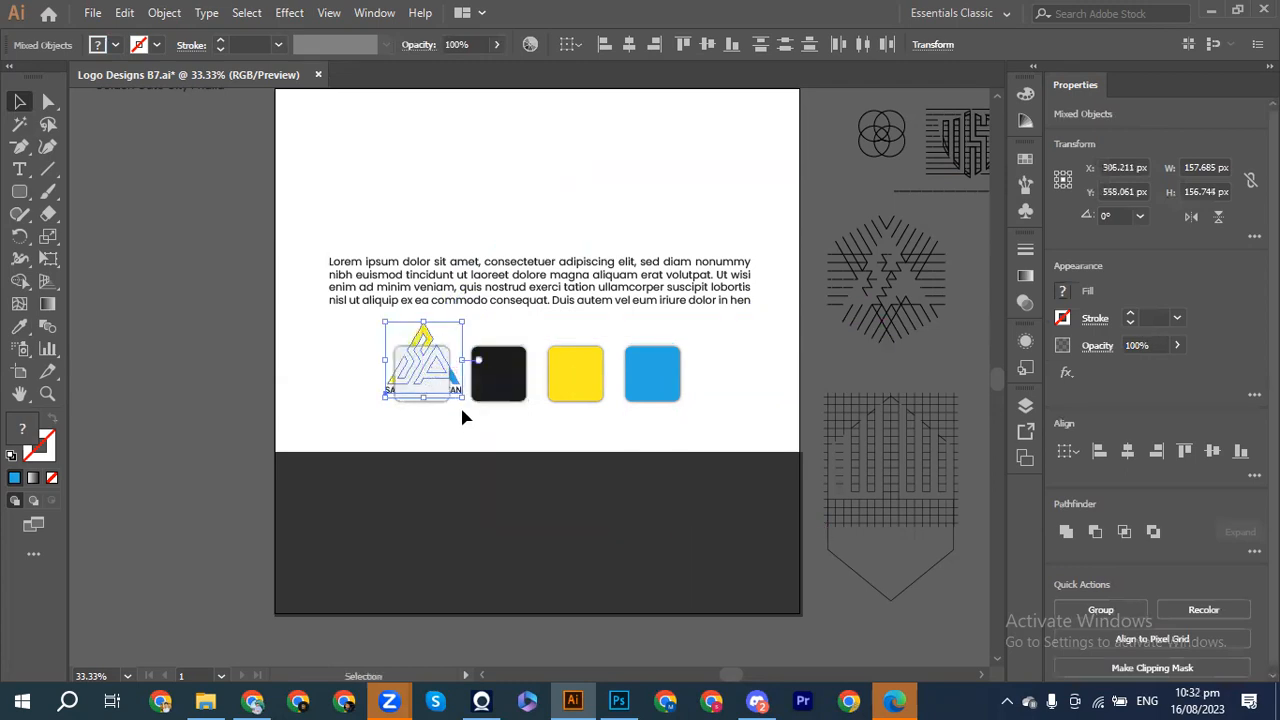
pyautogui.hotkey('ctrl', 'shift', ']')
pyautogui.hotkey('ctrl', 'z')
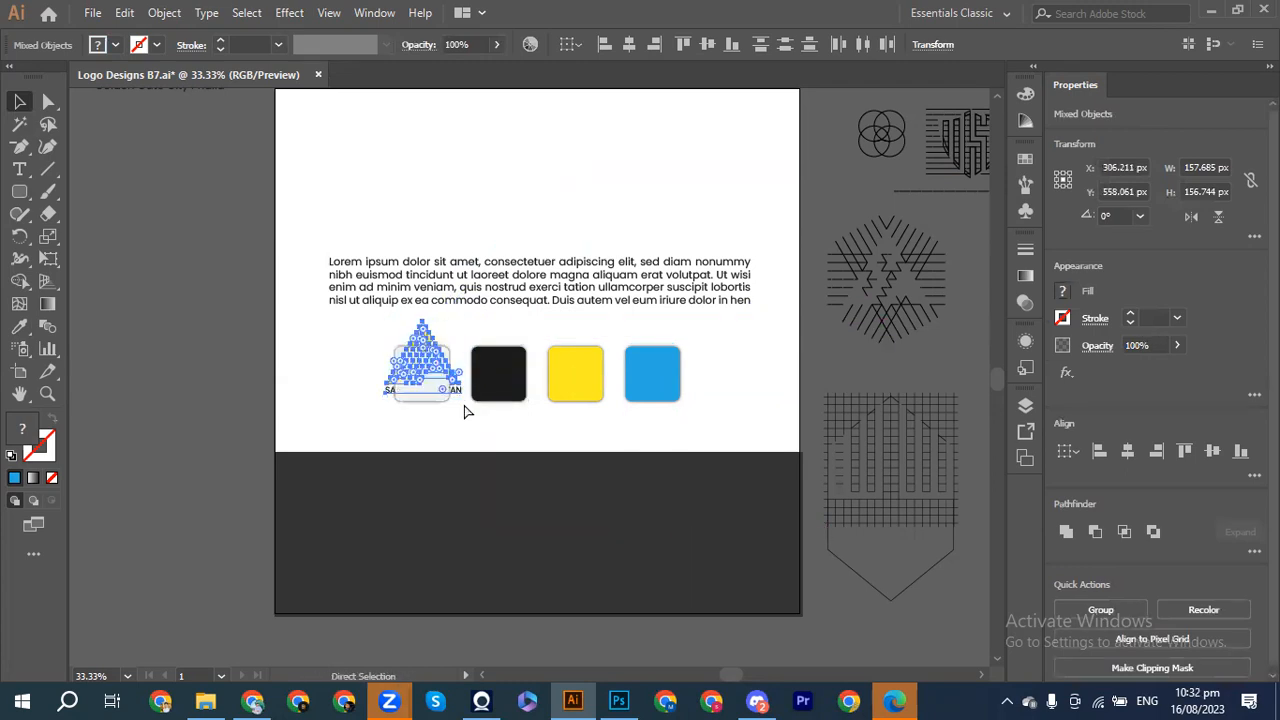
pyautogui.hotkey('ctrl', 'z')
pyautogui.moveTo(535, 225); pyautogui.dragTo(437, 400)
# Step: Shrink the logo copy to about 80 px wide and centre it on the square
pyautogui.hotkey('shift', 'Right')
pyautogui.hotkey('shift', 'Right')
pyautogui.hotkey('shift', 'Right')
pyautogui.press('Left')
pyautogui.press('Left')
pyautogui.press('Left')
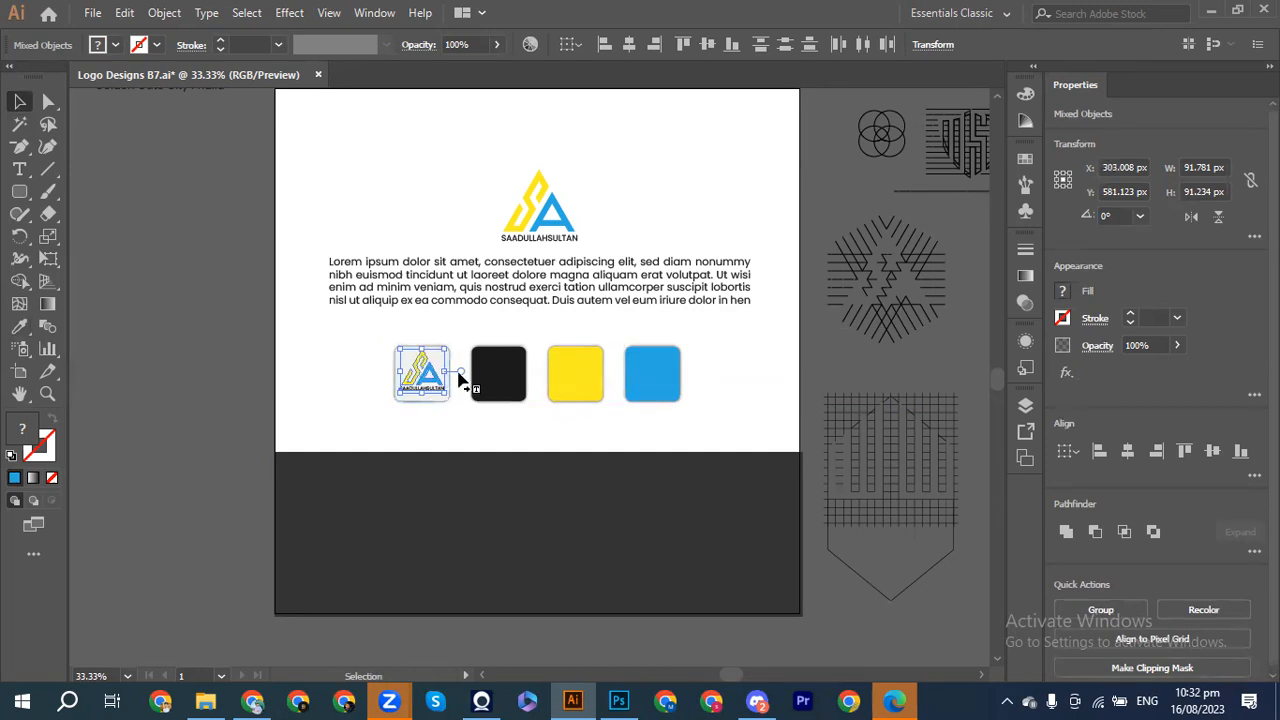
pyautogui.moveTo(446, 393)
pyautogui.mouseDown()
pyautogui.moveTo(458, 383)
pyautogui.moveTo(442, 389)
pyautogui.mouseUp()
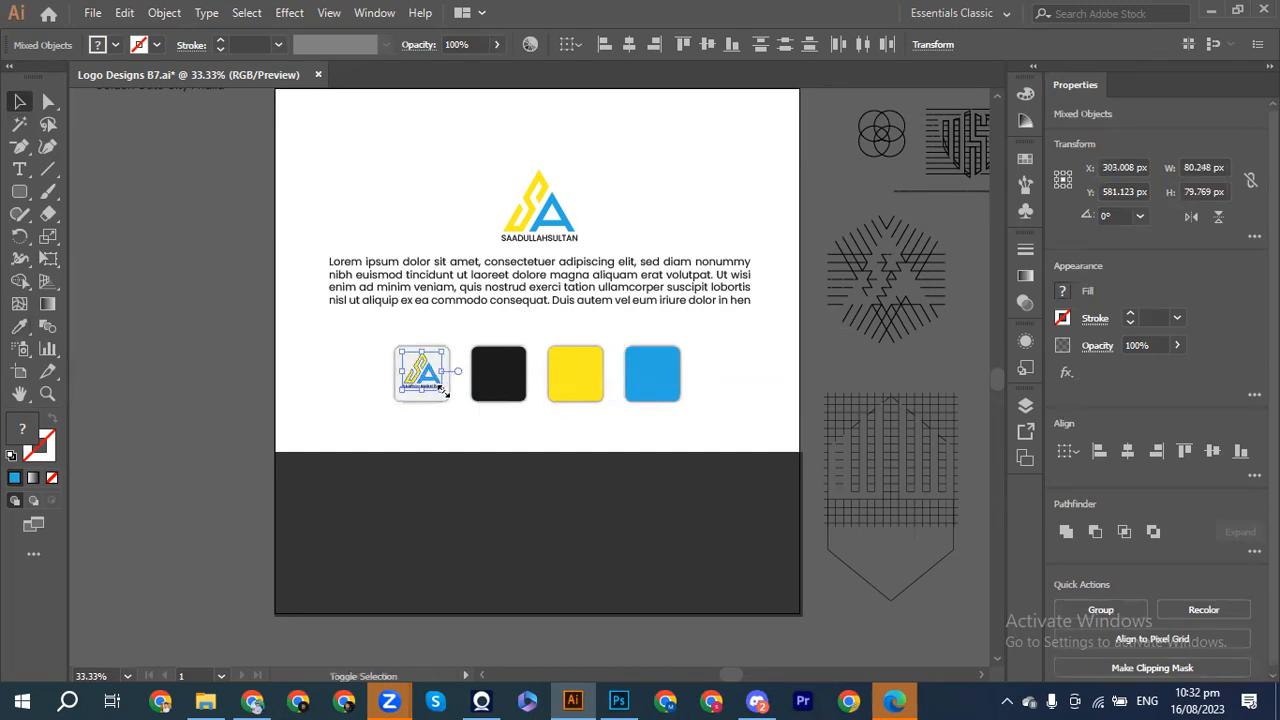
pyautogui.press('Left')
pyautogui.press('Left')
pyautogui.press('Down')
pyautogui.press('Down')
pyautogui.press('Down')
pyautogui.press('Down')
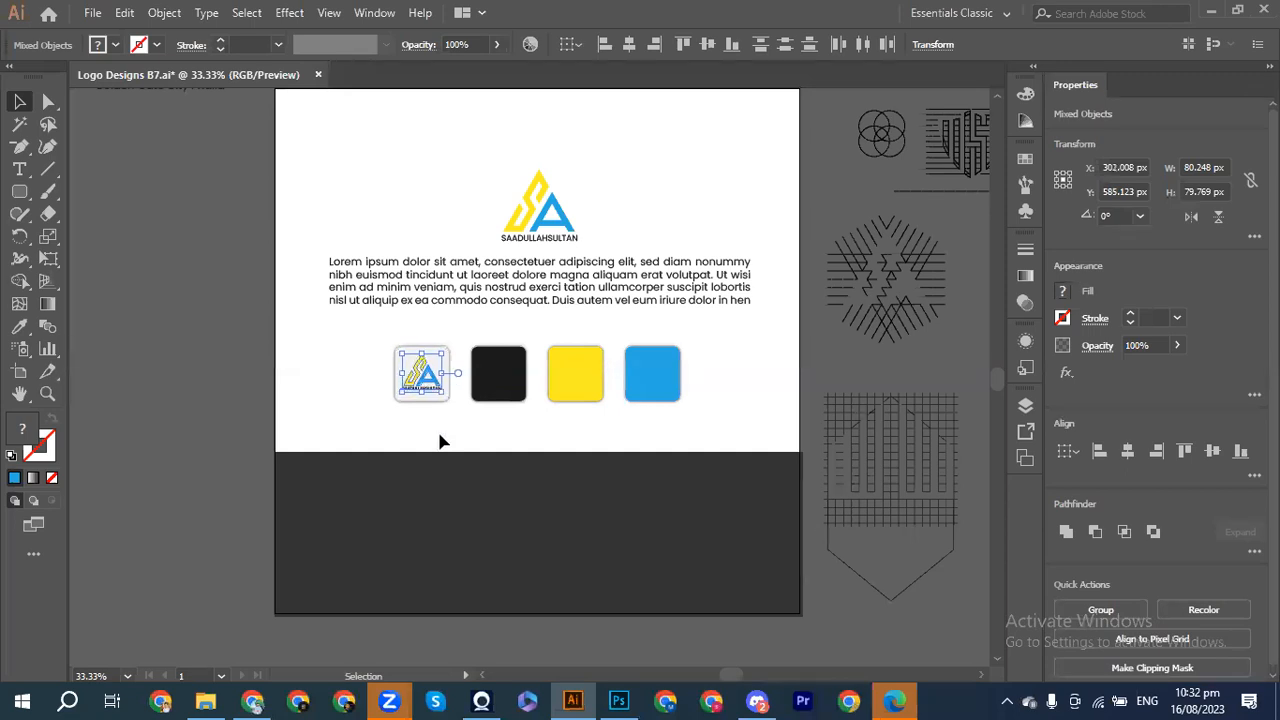
pyautogui.click(438, 433)
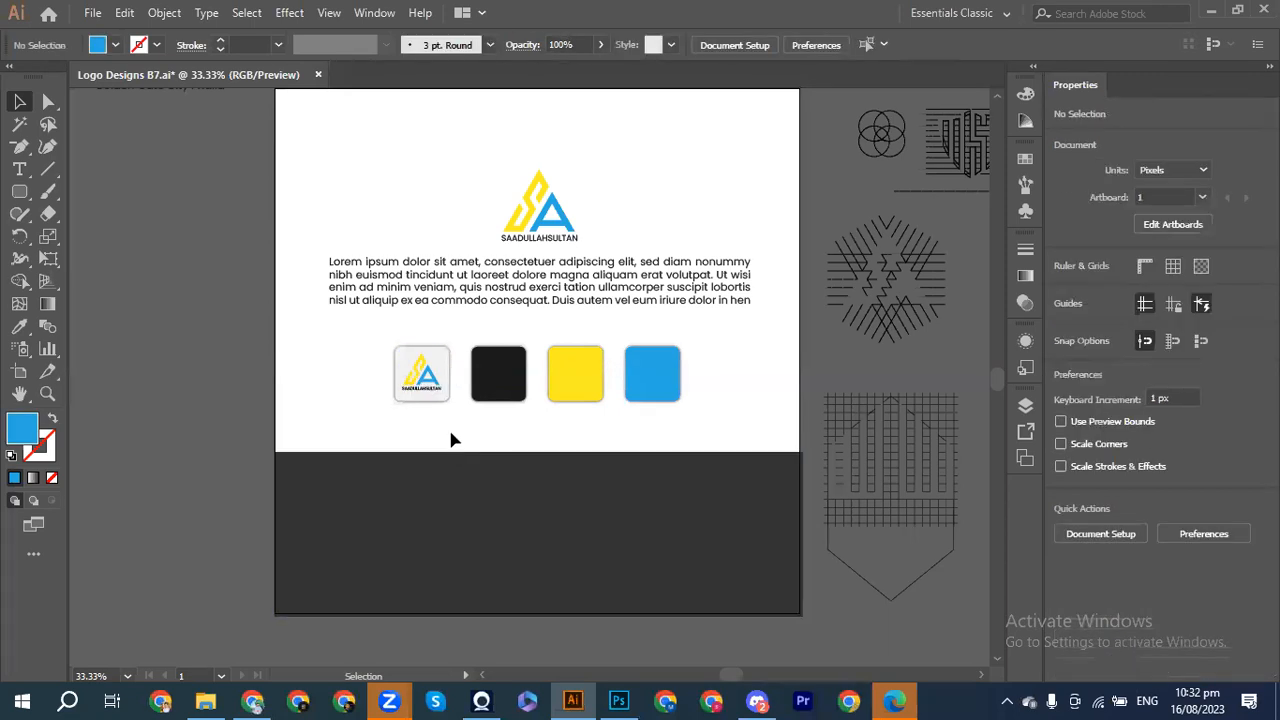
pyautogui.moveTo(428, 392)
pyautogui.mouseDown()
pyautogui.moveTo(462, 388)
pyautogui.moveTo(425, 378)
pyautogui.mouseUp()
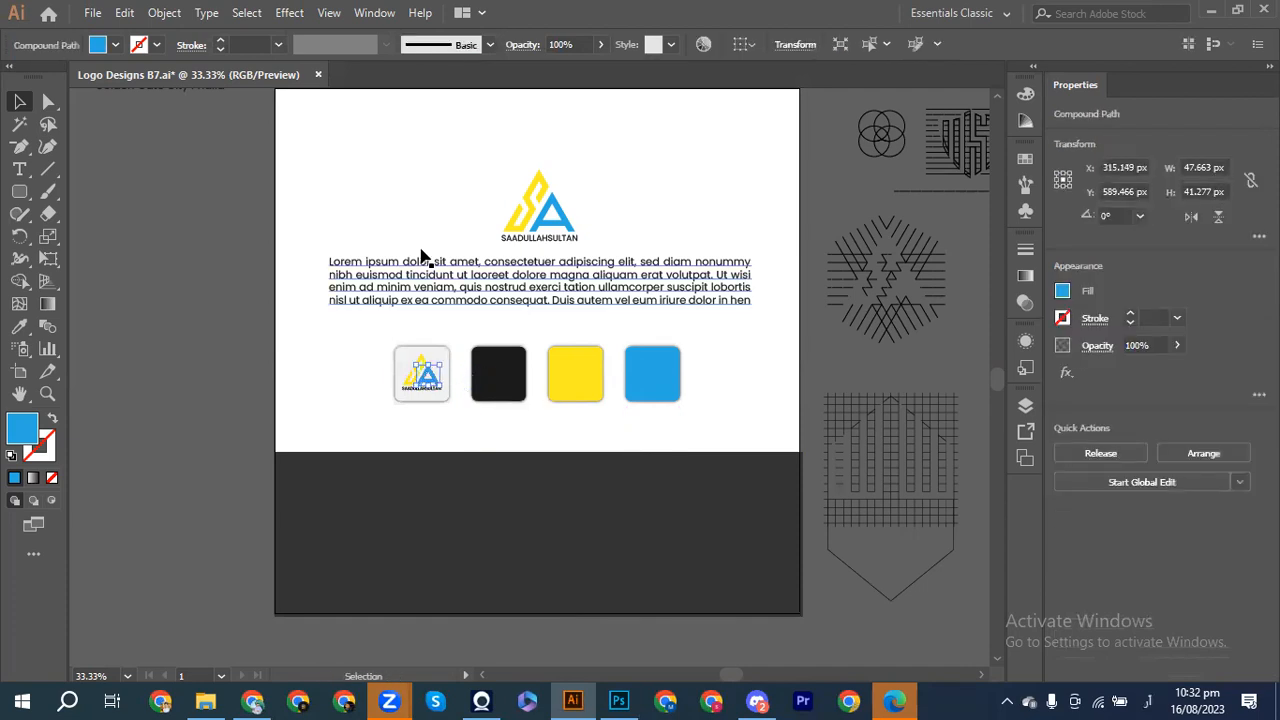
# Step: Try copying the top SA logo onto the black square, then delete that copy
pyautogui.click(490, 193)
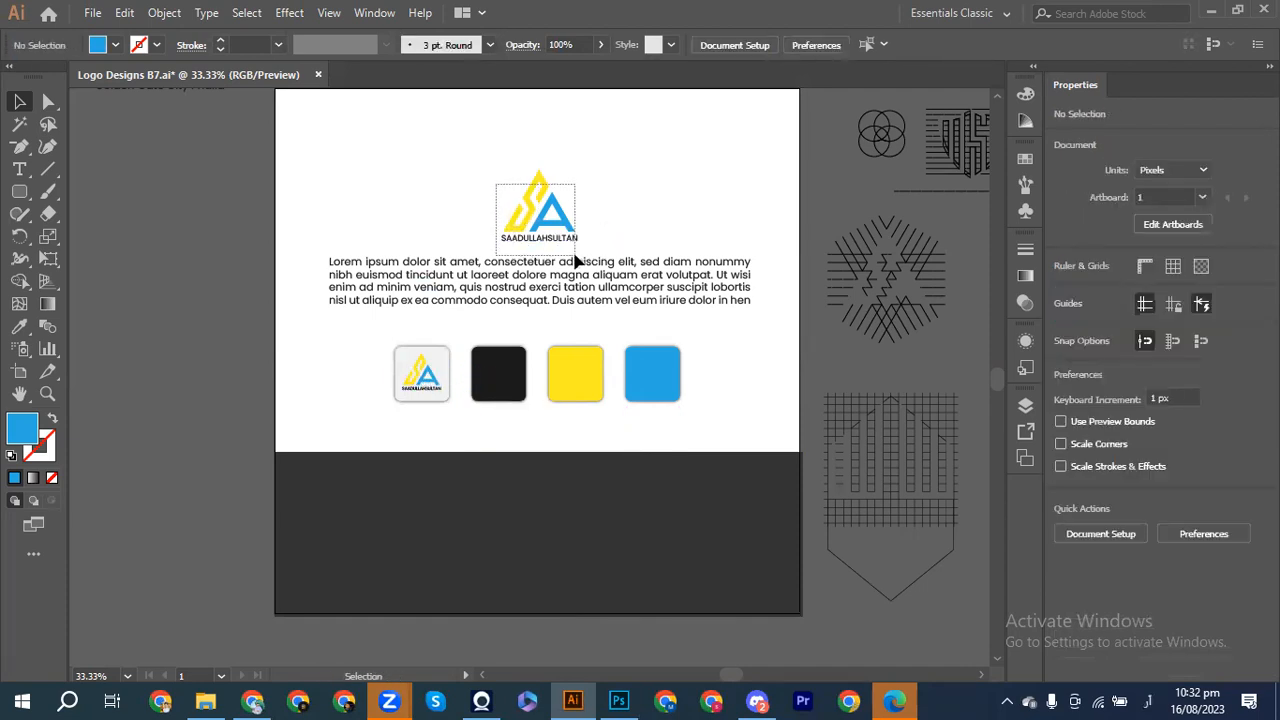
pyautogui.moveTo(556, 240); pyautogui.dragTo(494, 372)
pyautogui.hotkey('alt', 'shift')
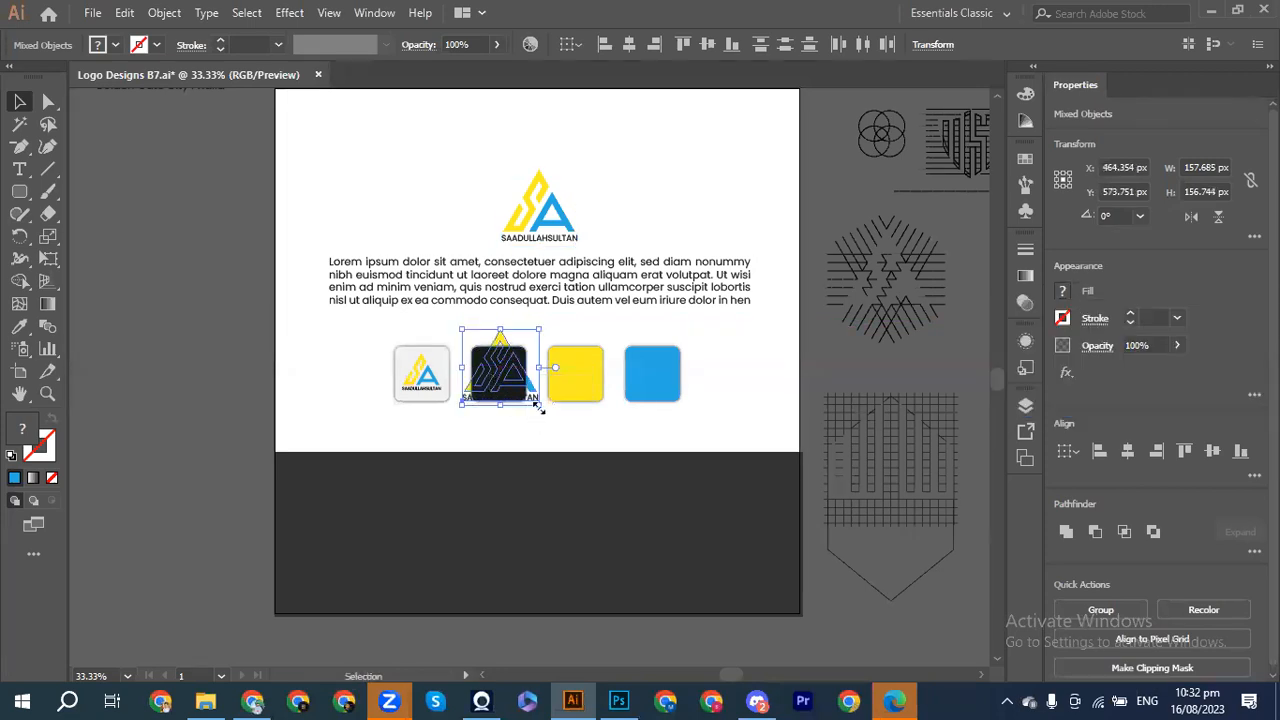
pyautogui.press('Delete')
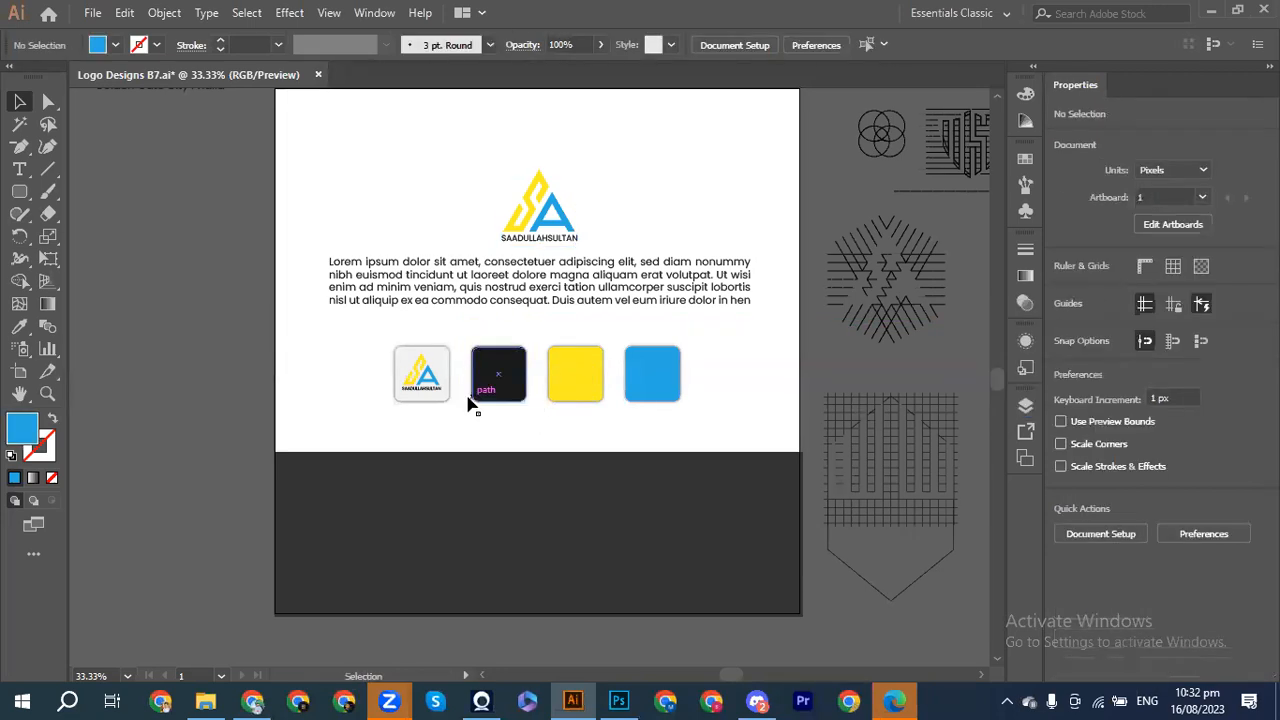
# Step: Copy the small logo onto the black square and repeat it onto the yellow and blue squares
pyautogui.click(420, 378)
pyautogui.hotkey('ctrl', 'shift', 'a')
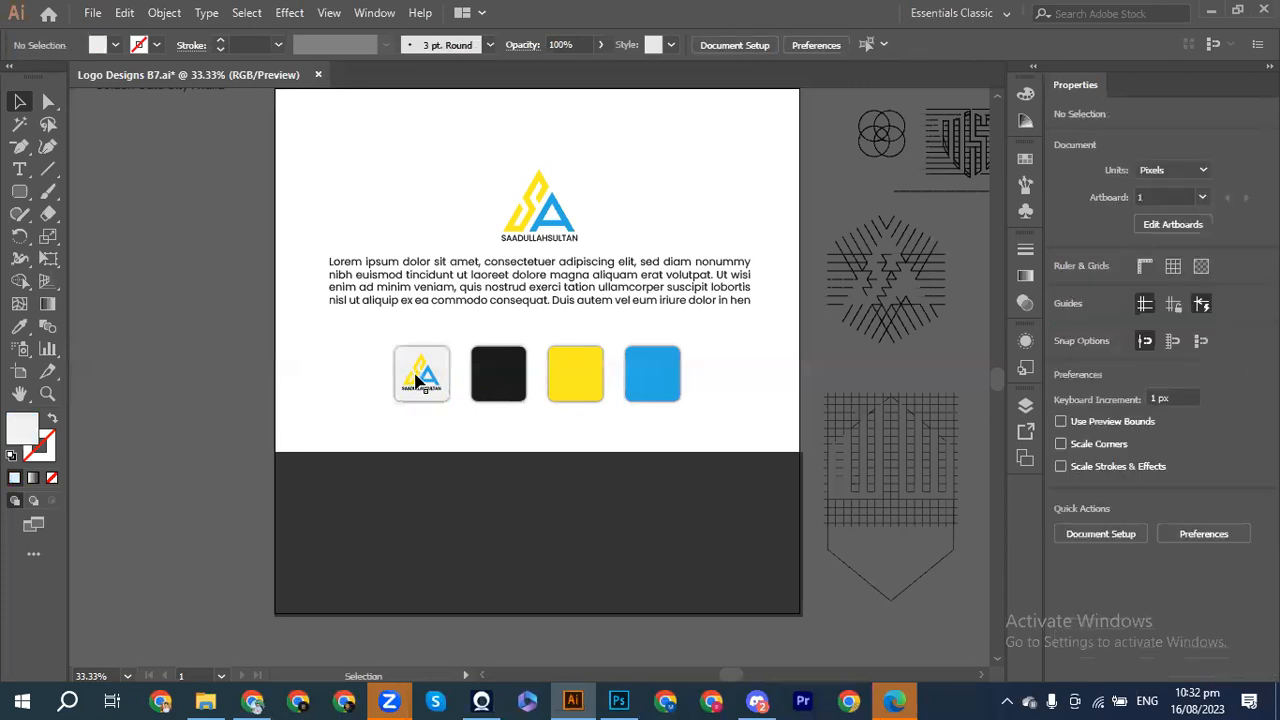
pyautogui.click(432, 396)
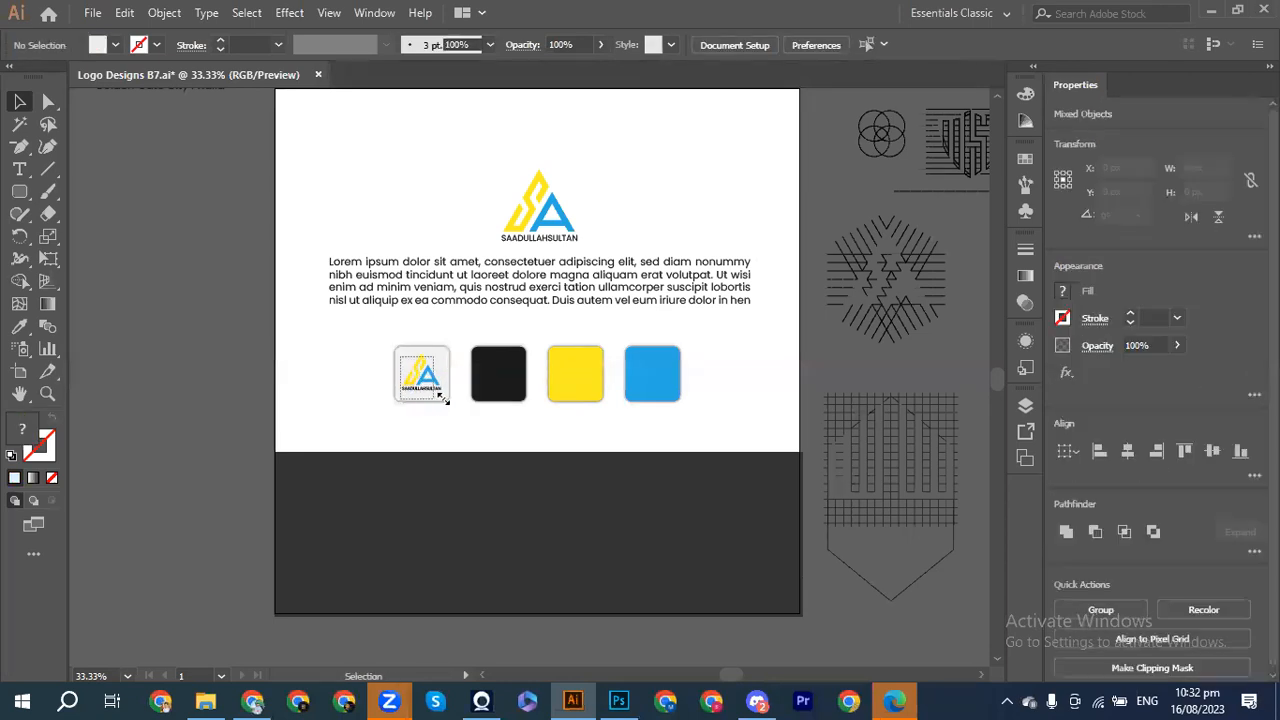
pyautogui.moveTo(428, 388); pyautogui.dragTo(494, 383)
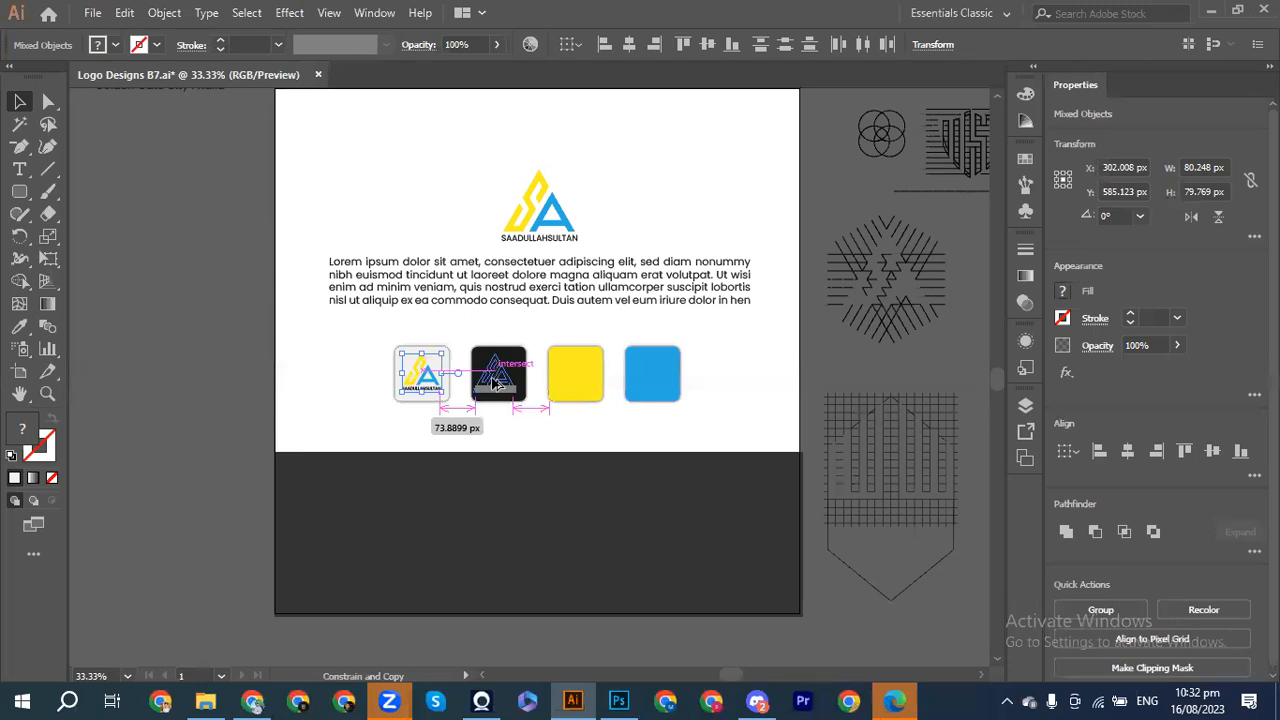
pyautogui.moveTo(494, 383); pyautogui.dragTo(496, 384)
pyautogui.hotkey('ctrl', 'd')
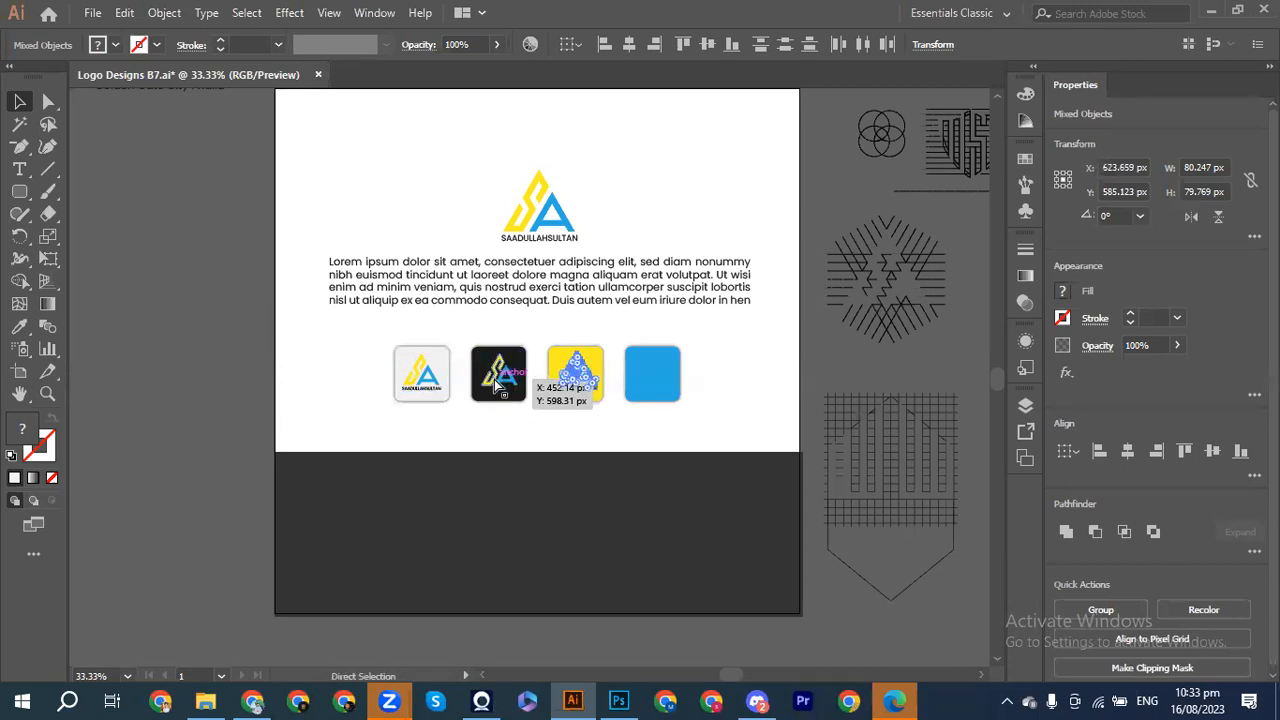
pyautogui.hotkey('ctrl', 'd')
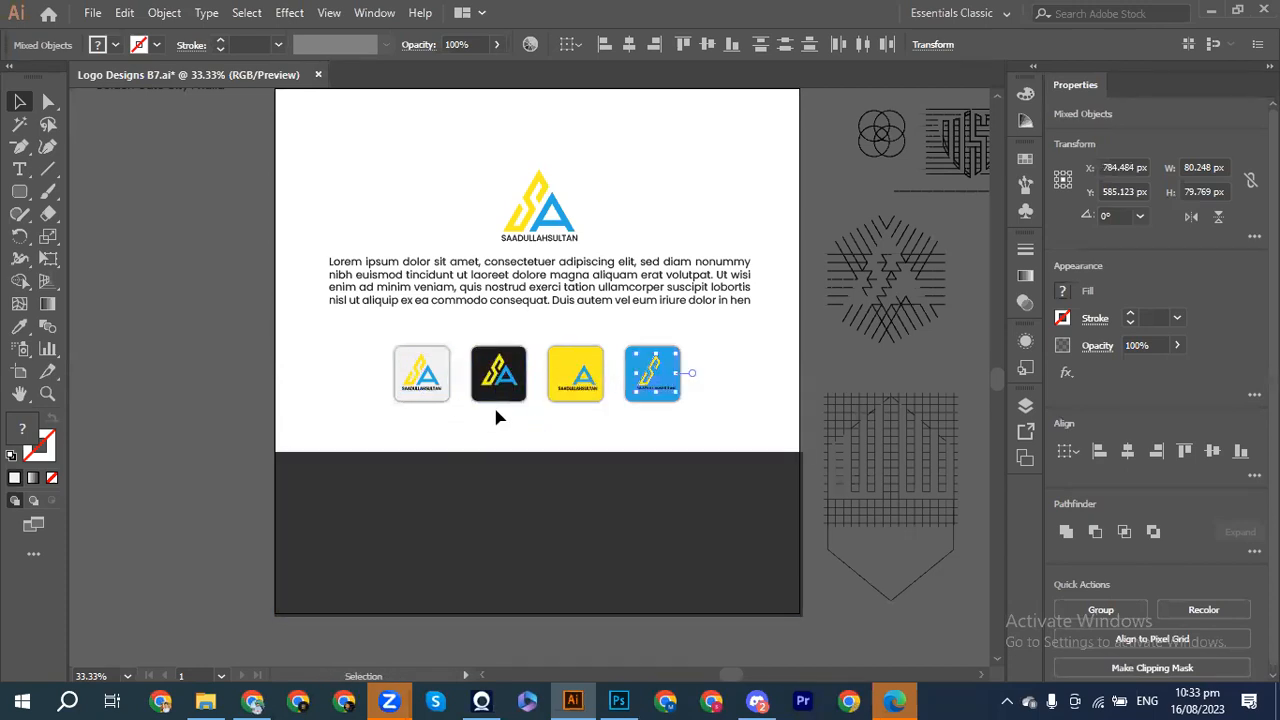
# Step: Make the logo text on the black square and the logo's yellow part on the yellow square white
pyautogui.click(498, 390)
pyautogui.click(1062, 291)
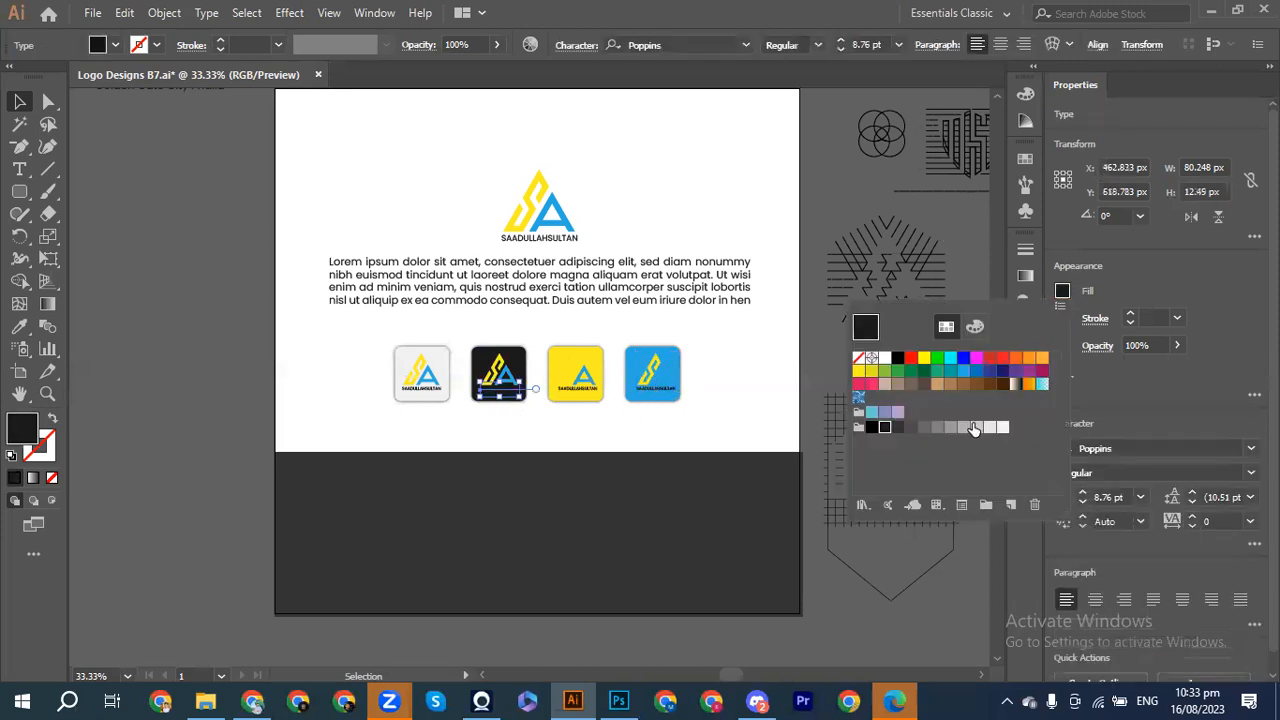
pyautogui.click(1003, 427)
pyautogui.click(638, 435)
pyautogui.click(641, 434)
pyautogui.moveTo(578, 405); pyautogui.dragTo(575, 384)
pyautogui.click(1062, 292)
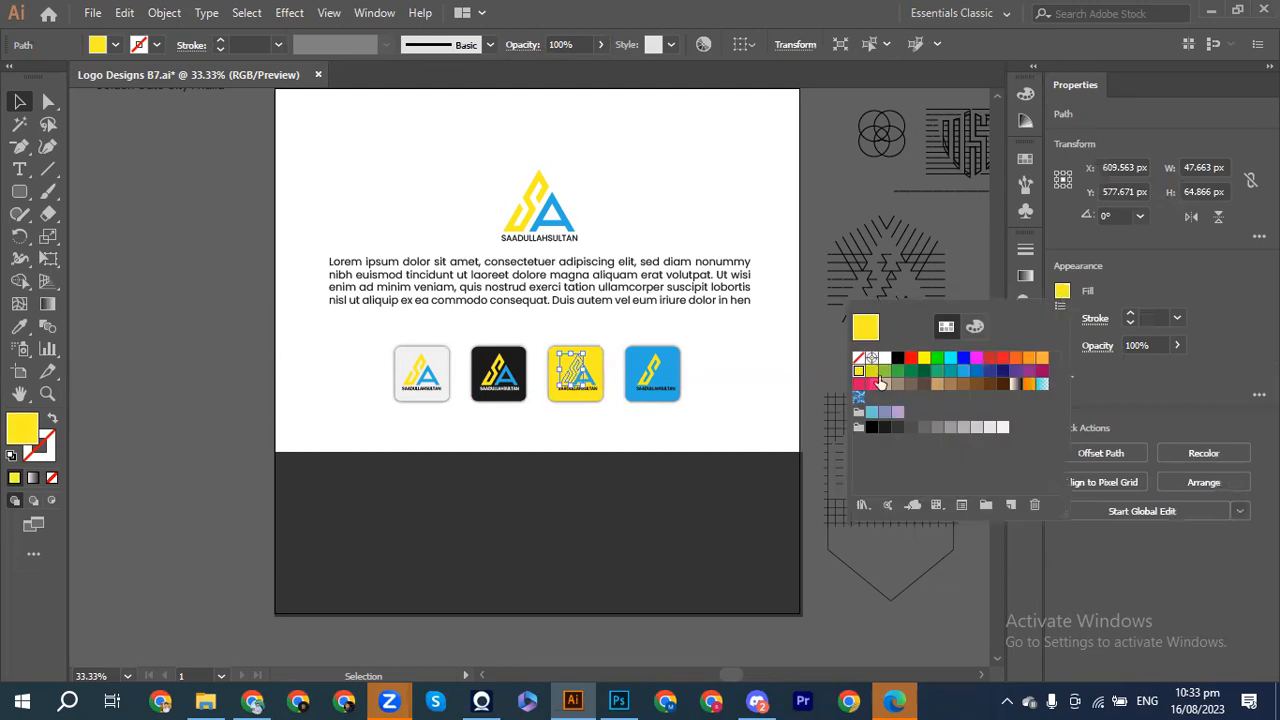
pyautogui.click(884, 358)
pyautogui.click(755, 531)
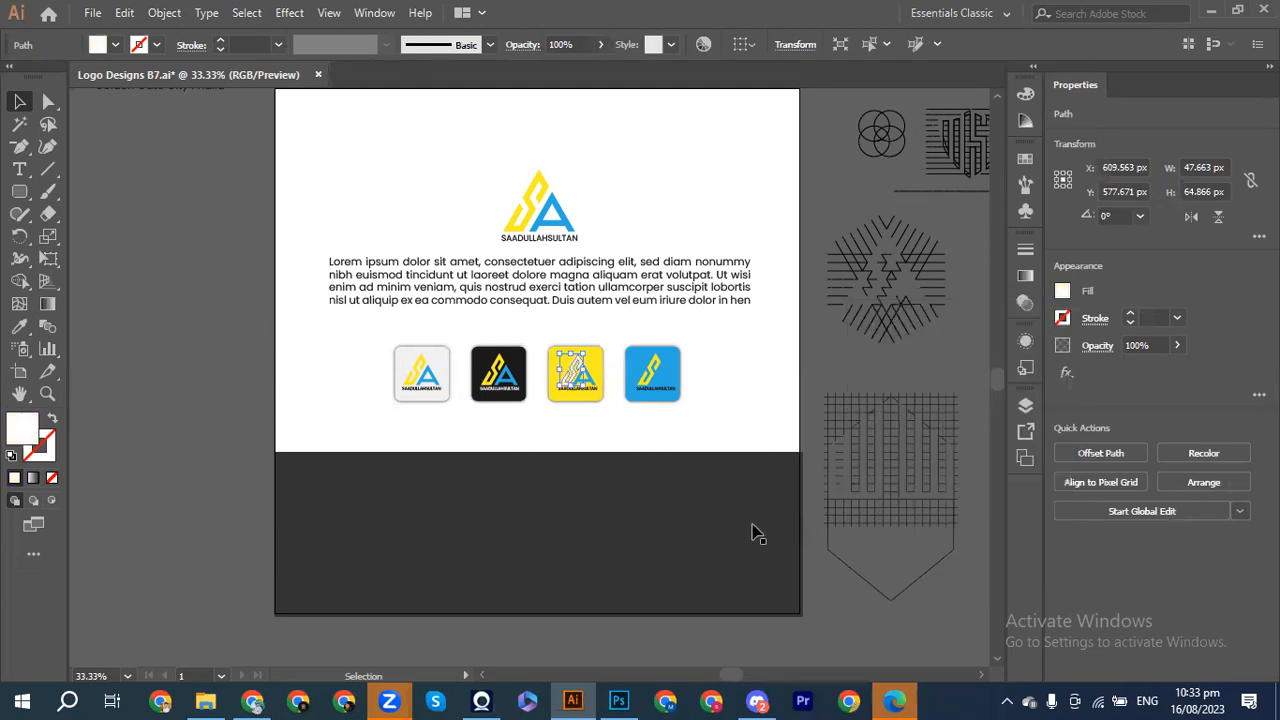
pyautogui.doubleClick(752, 528)
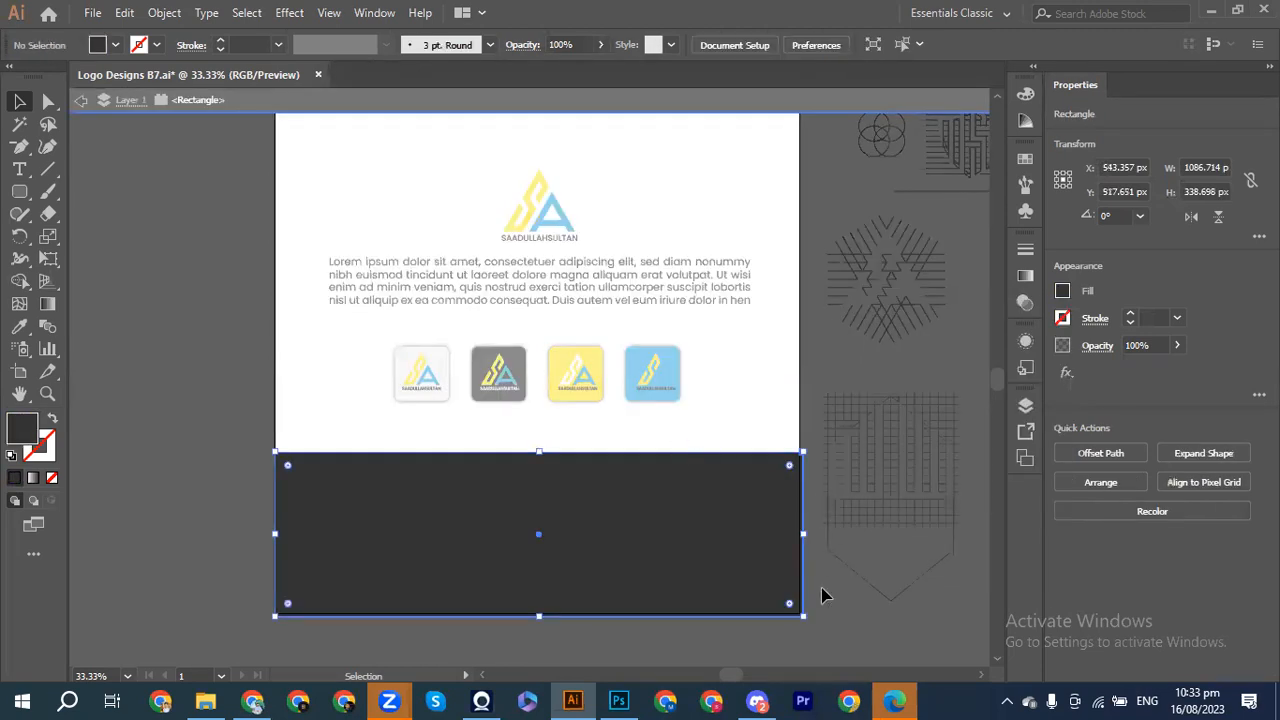
pyautogui.doubleClick(823, 594)
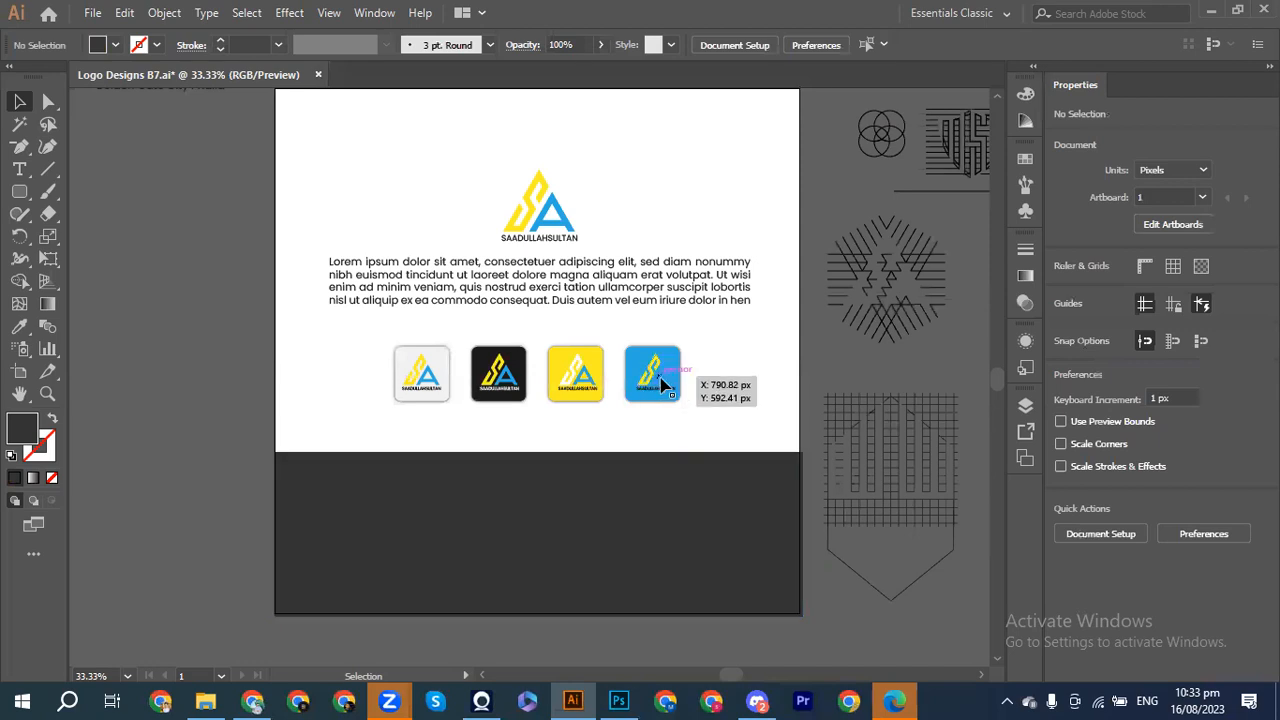
pyautogui.click(661, 385)
pyautogui.click(1060, 291)
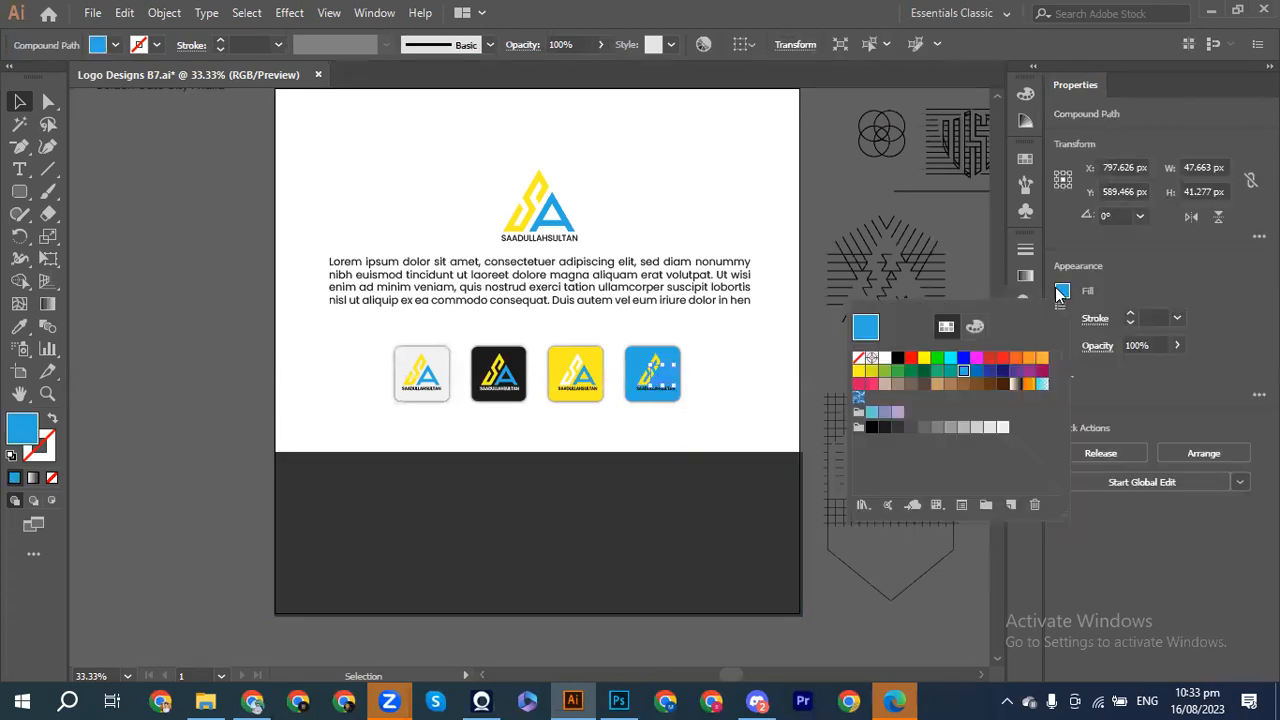
pyautogui.click(897, 358)
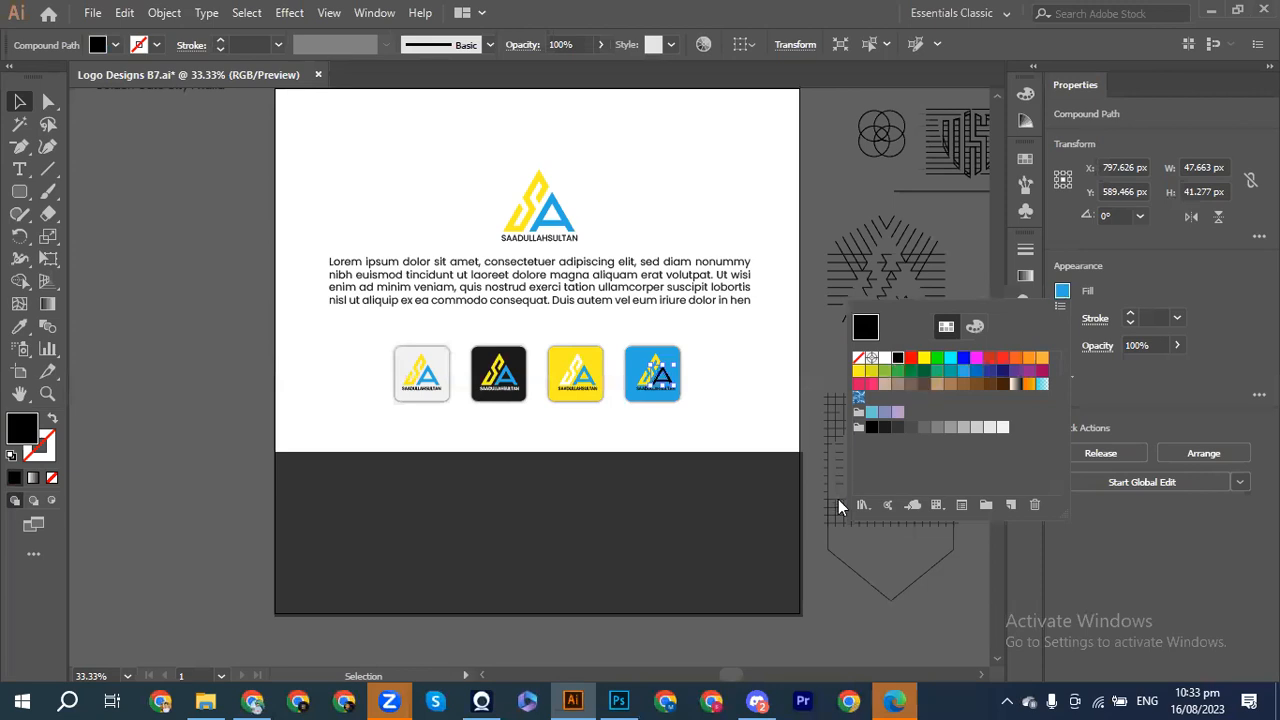
pyautogui.click(885, 358)
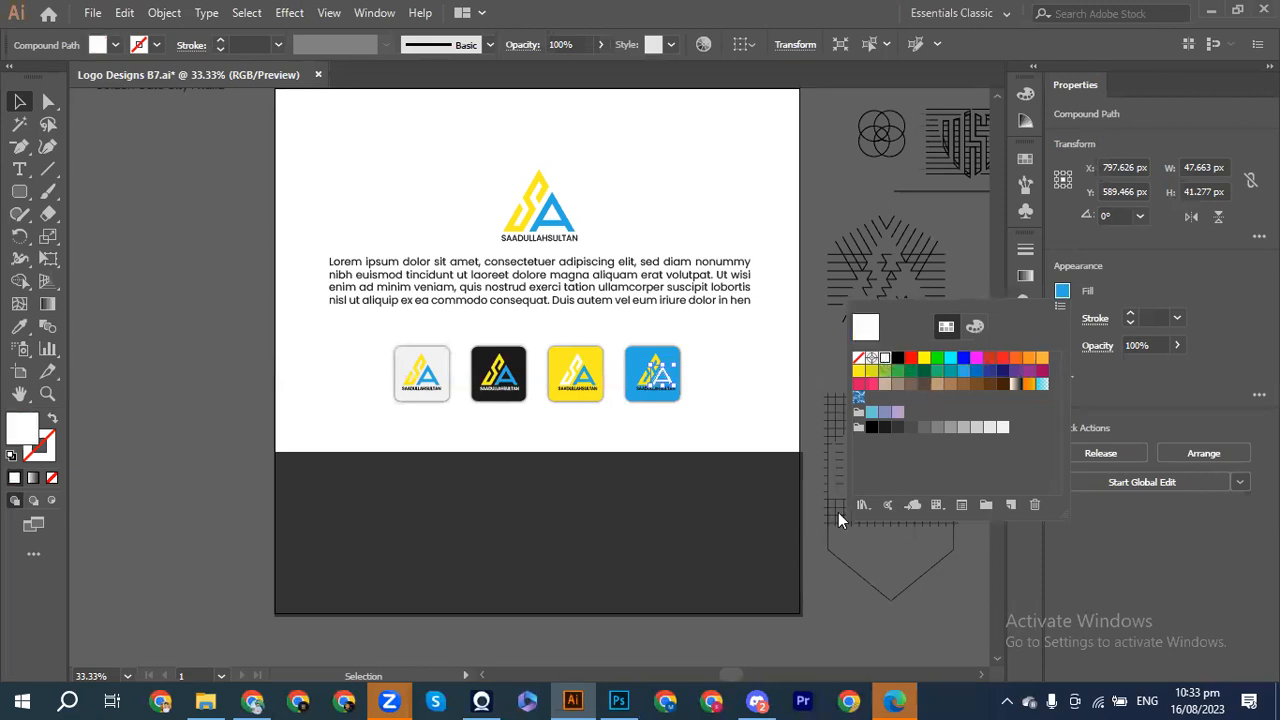
pyautogui.click(230, 372)
pyautogui.click(223, 372)
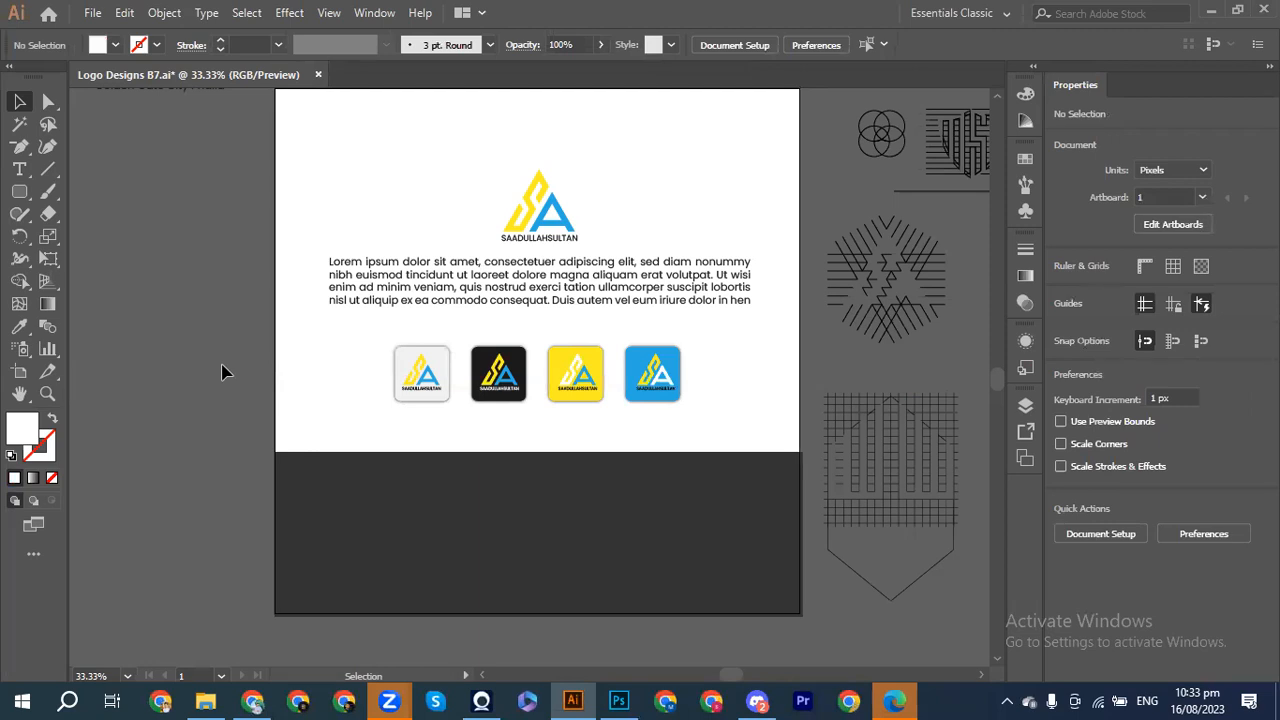
pyautogui.click(590, 395)
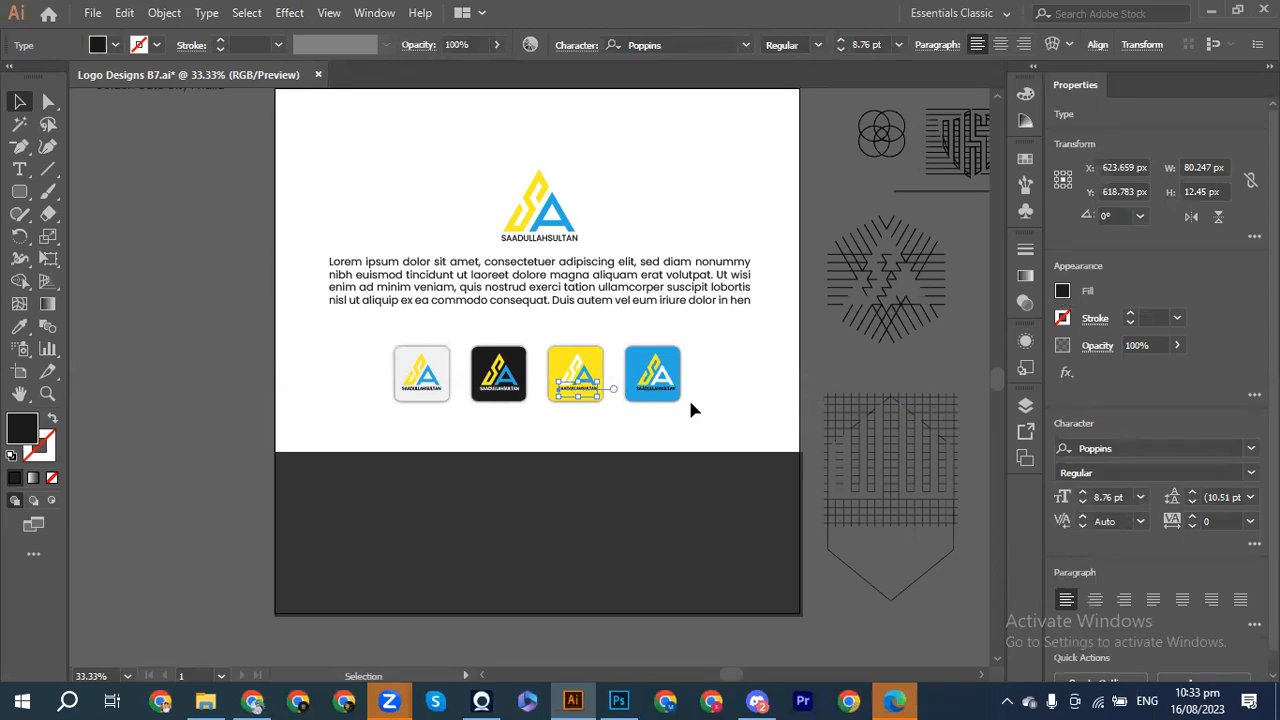
pyautogui.click(661, 396)
pyautogui.click(1062, 292)
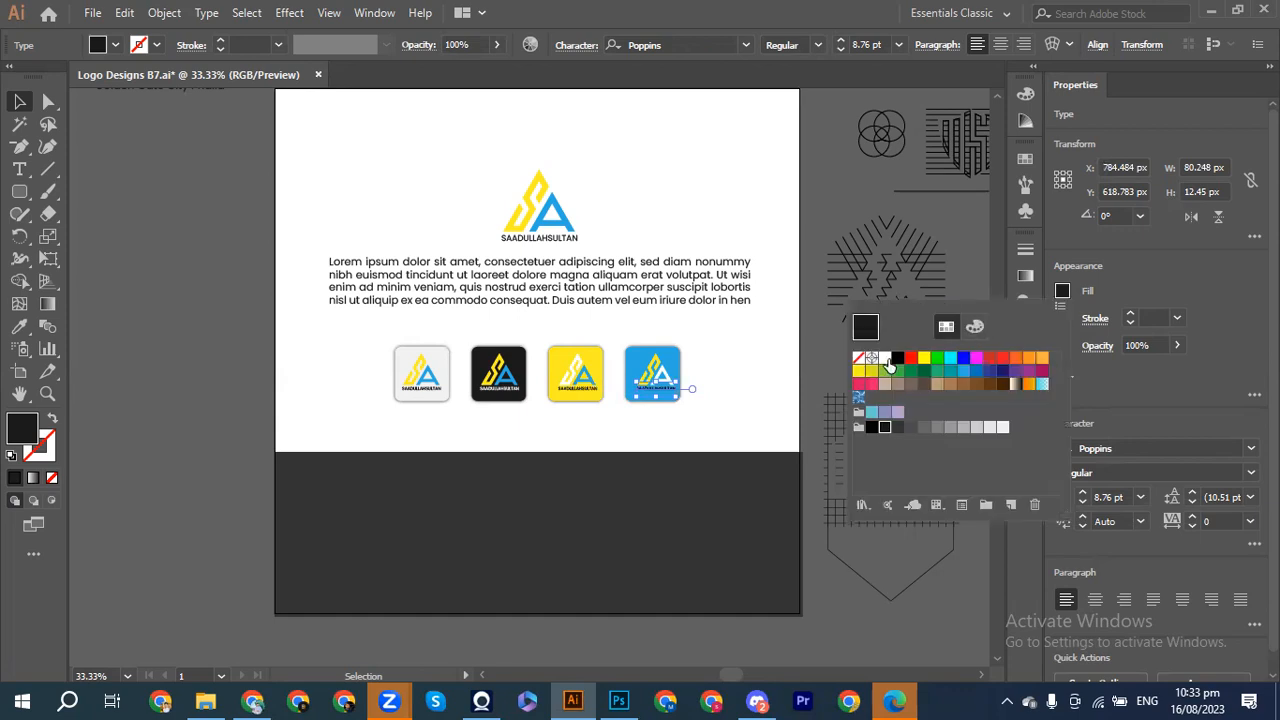
pyautogui.click(884, 358)
pyautogui.click(813, 585)
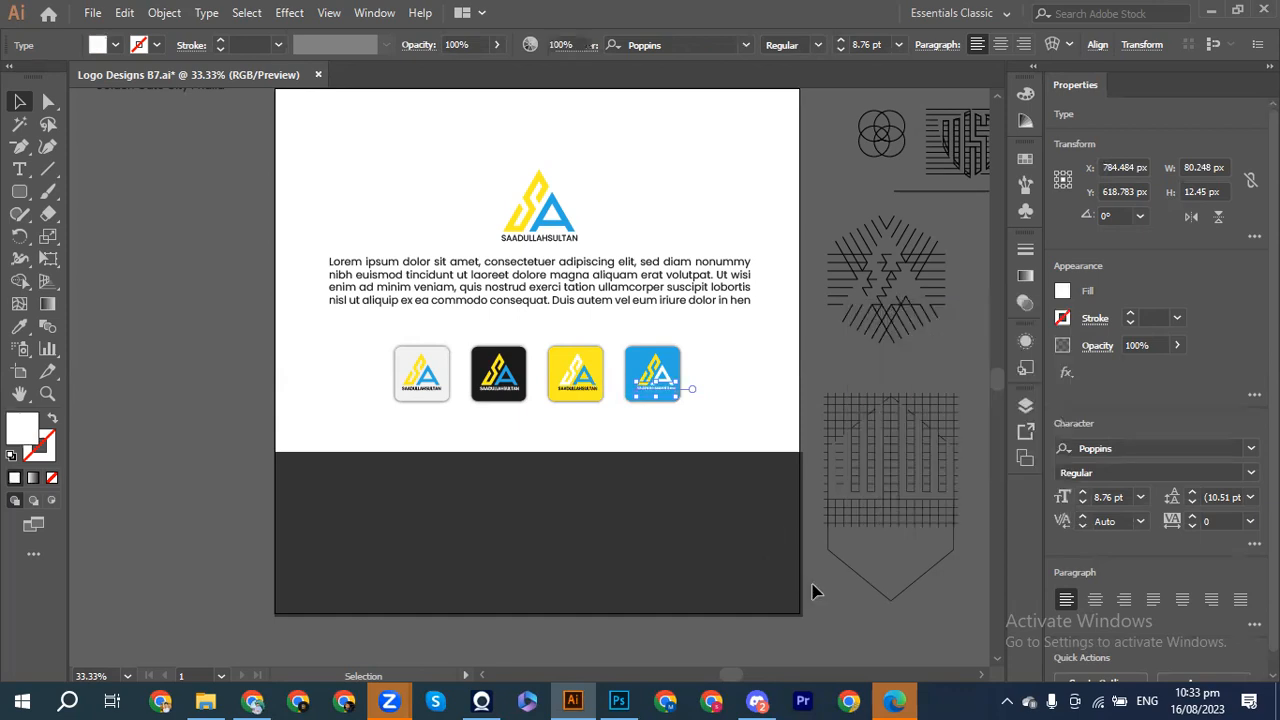
pyautogui.click(812, 585)
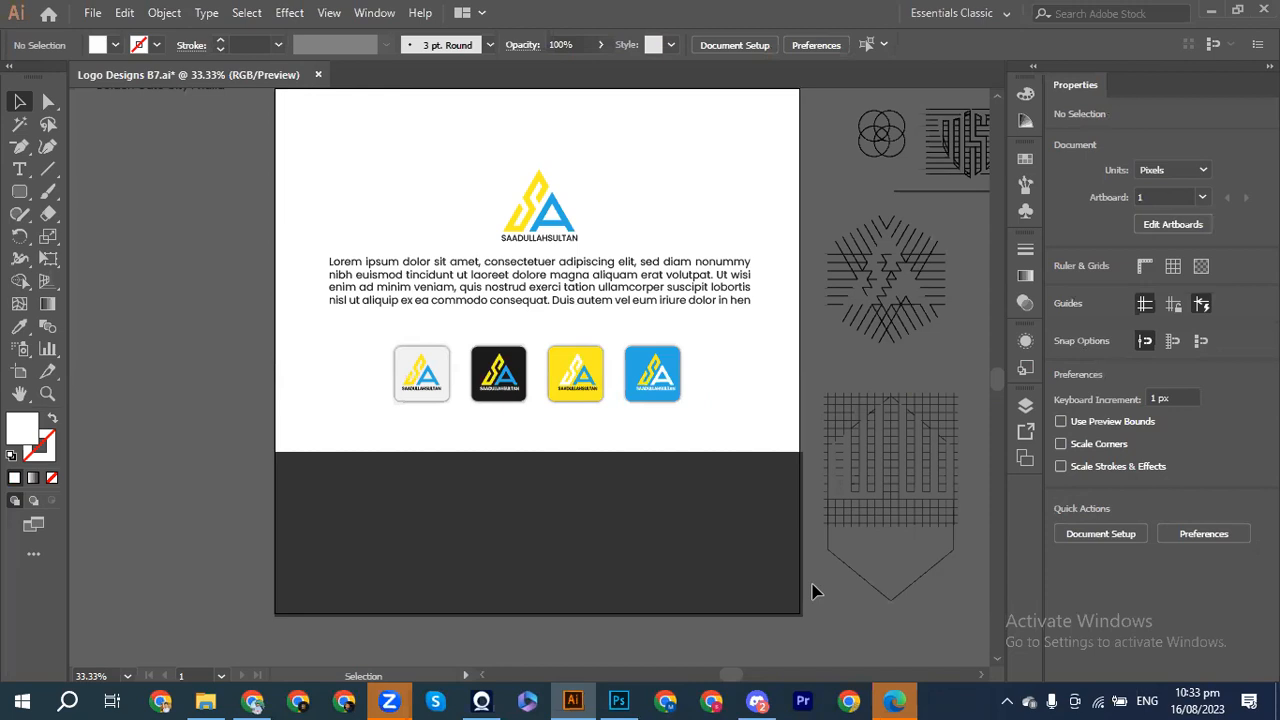
# Step: At 100% zoom, shift the small logos on the black, yellow and blue squares about 1.5 px right
pyautogui.moveTo(661, 365); pyautogui.dragTo(658, 385)
pyautogui.hotkey('ctrl', '+')
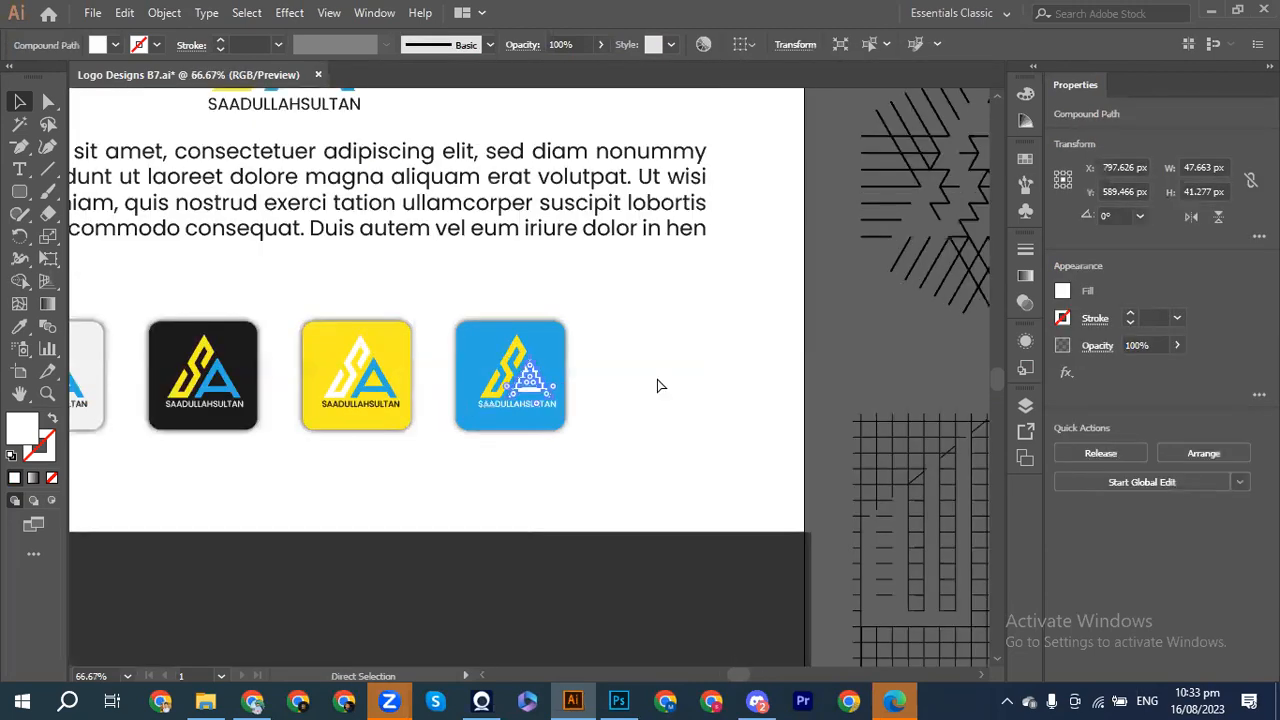
pyautogui.hotkey('ctrl', '+')
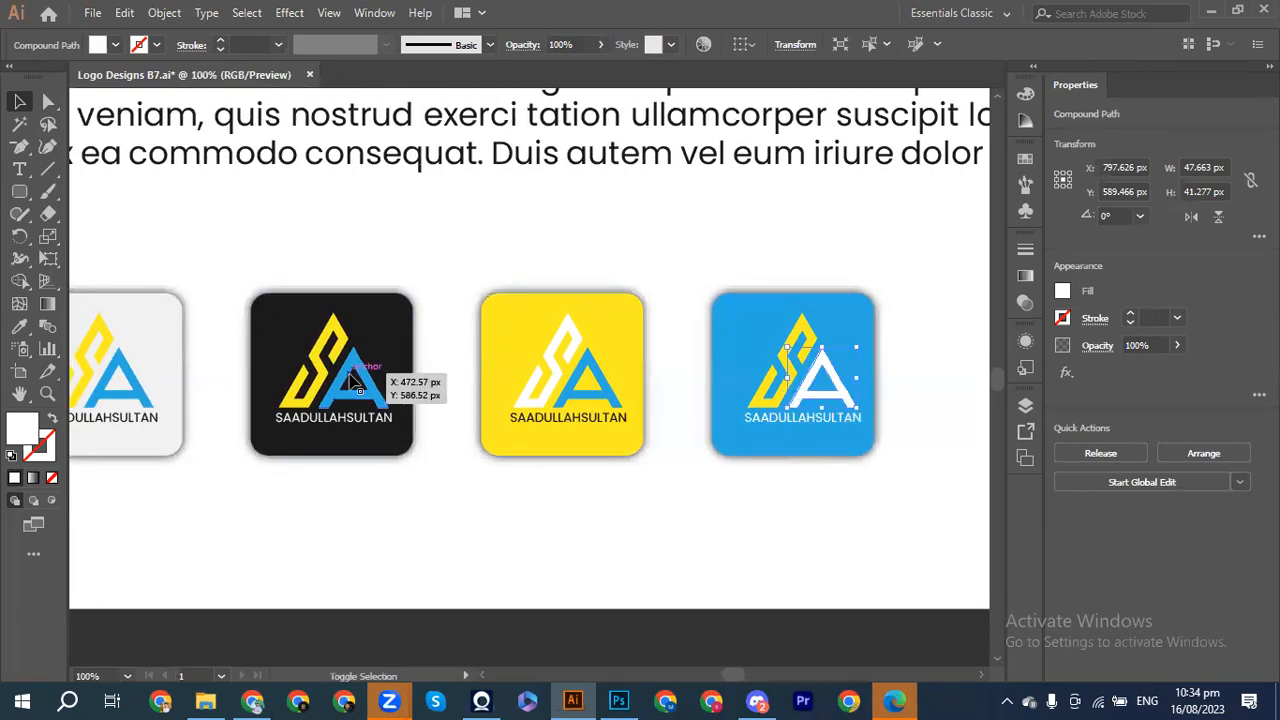
pyautogui.keyDown('shift'); pyautogui.click(351, 380); pyautogui.keyUp('shift')
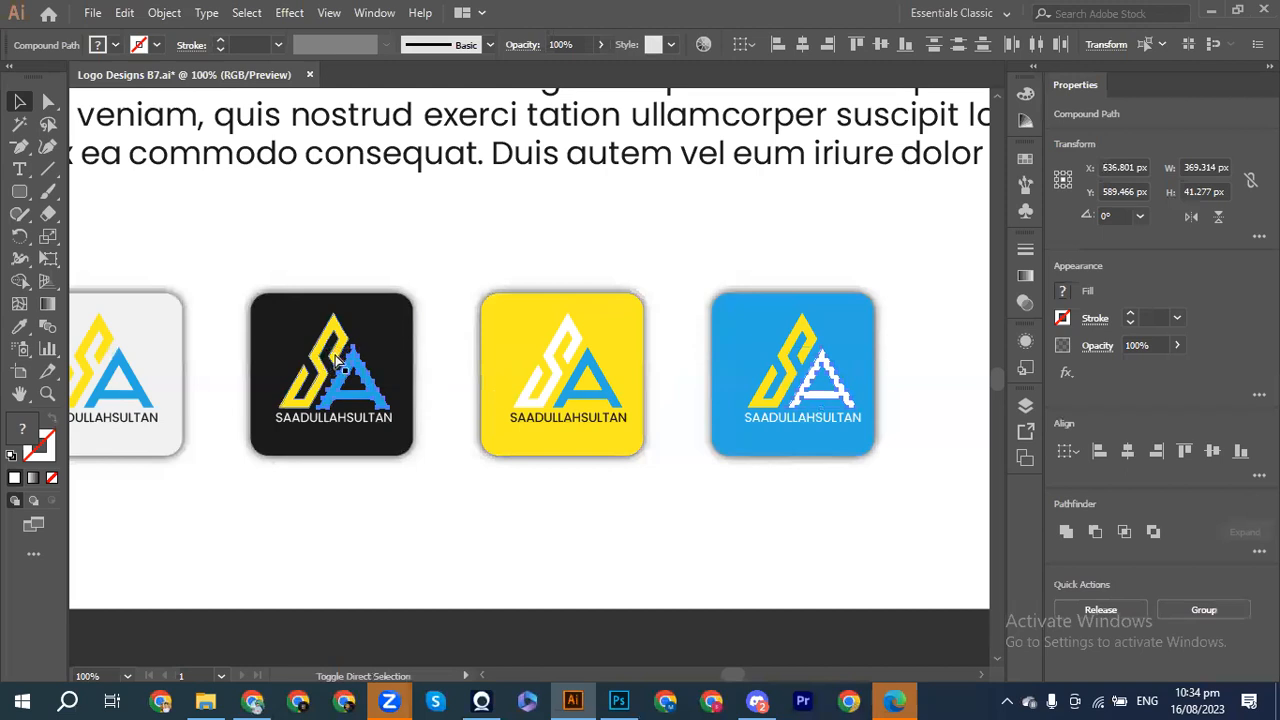
pyautogui.keyDown('shift'); pyautogui.click(336, 420); pyautogui.keyUp('shift')
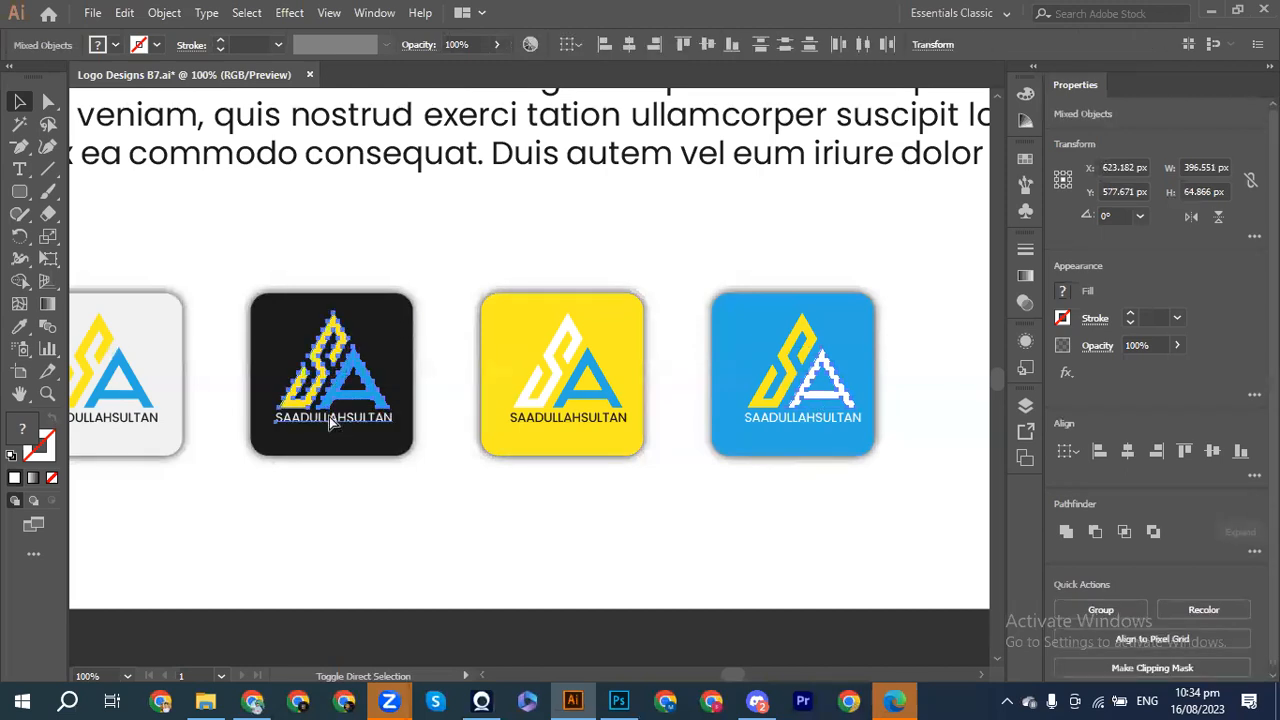
pyautogui.keyDown('shift'); pyautogui.click(545, 385); pyautogui.keyUp('shift')
pyautogui.keyDown('shift'); pyautogui.click(570, 416); pyautogui.keyUp('shift')
pyautogui.keyDown('shift'); pyautogui.click(588, 384); pyautogui.keyUp('shift')
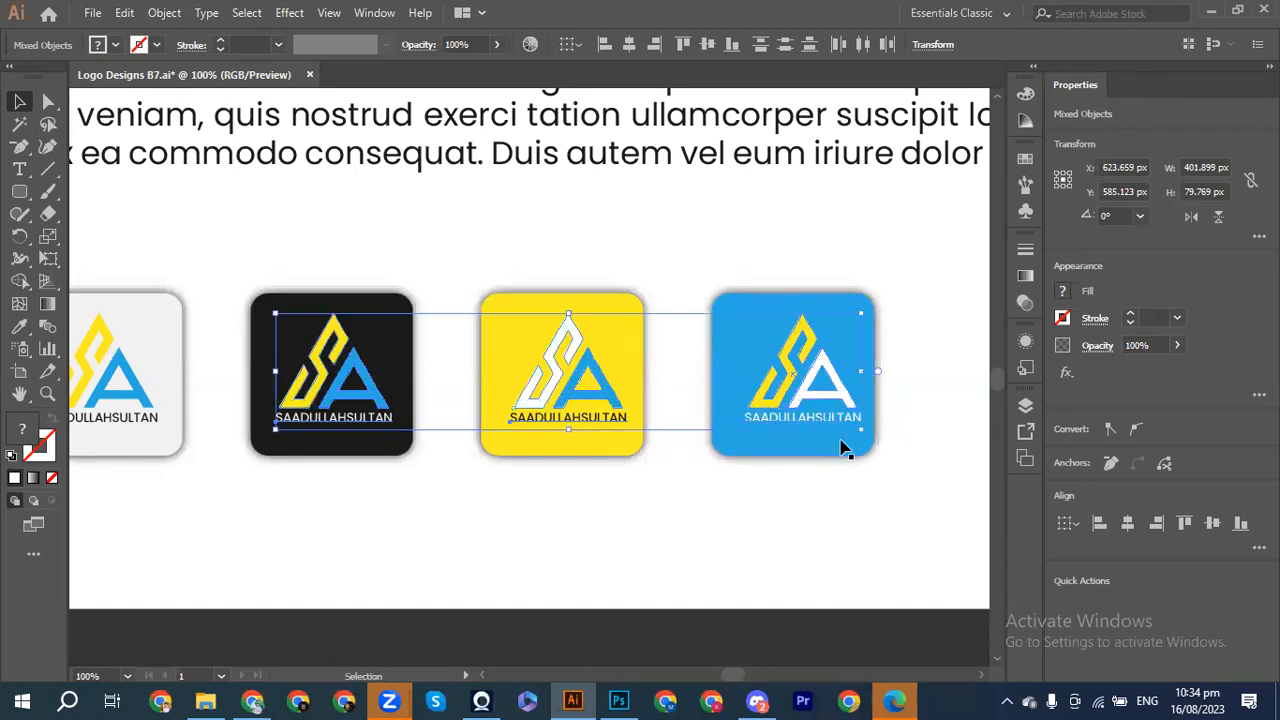
pyautogui.press('Left')
pyautogui.press('Left')
pyautogui.press('Left')
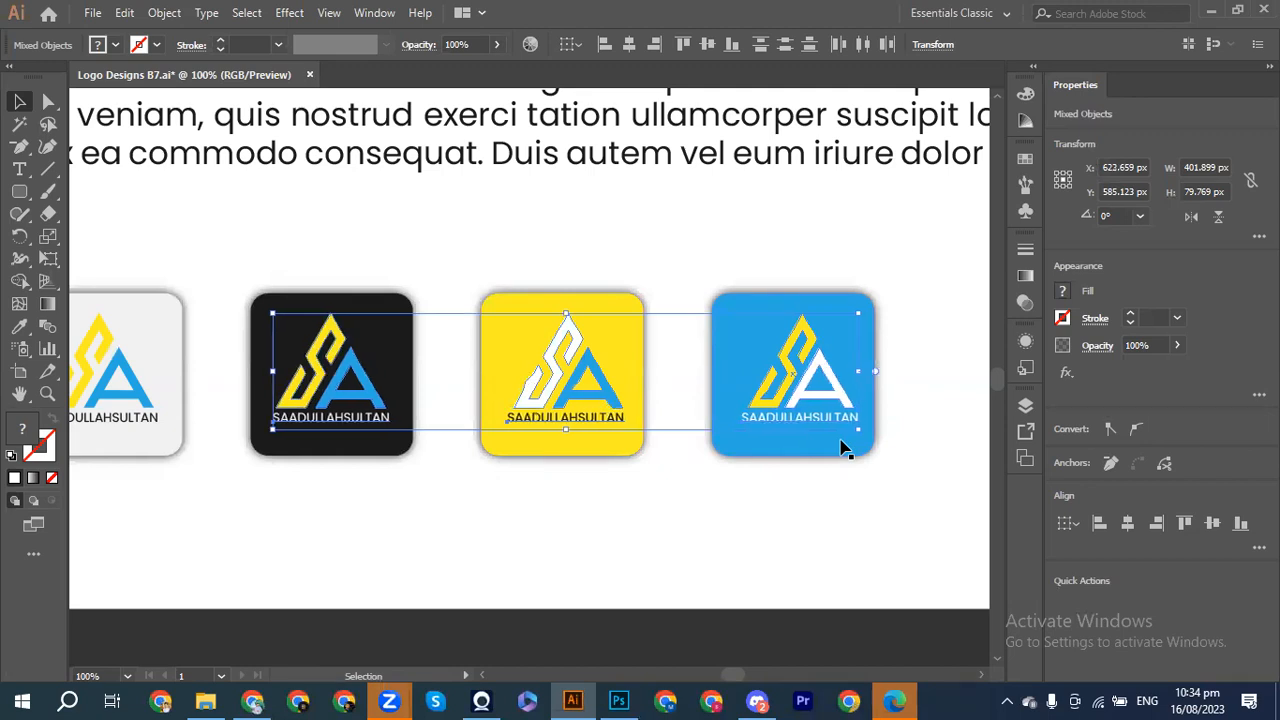
pyautogui.press('Left')
pyautogui.press('Left')
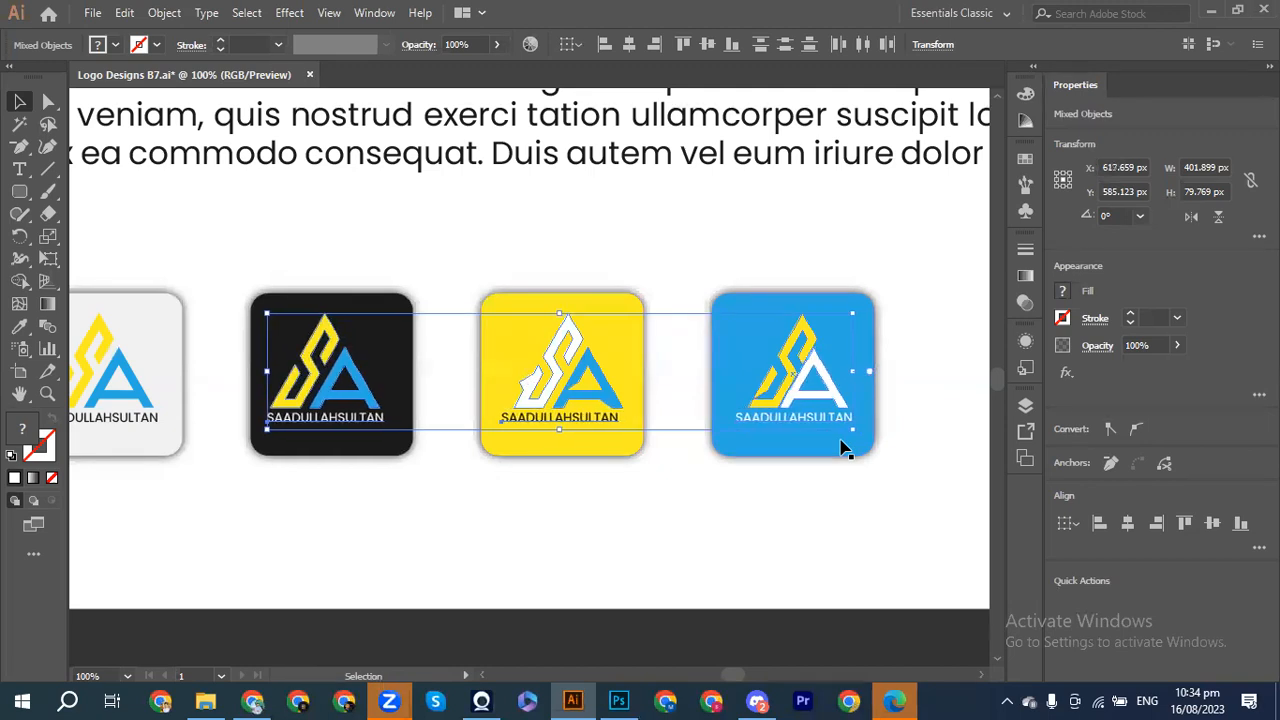
pyautogui.press('Right')
pyautogui.press('Right')
pyautogui.press('Right')
pyautogui.press('Right')
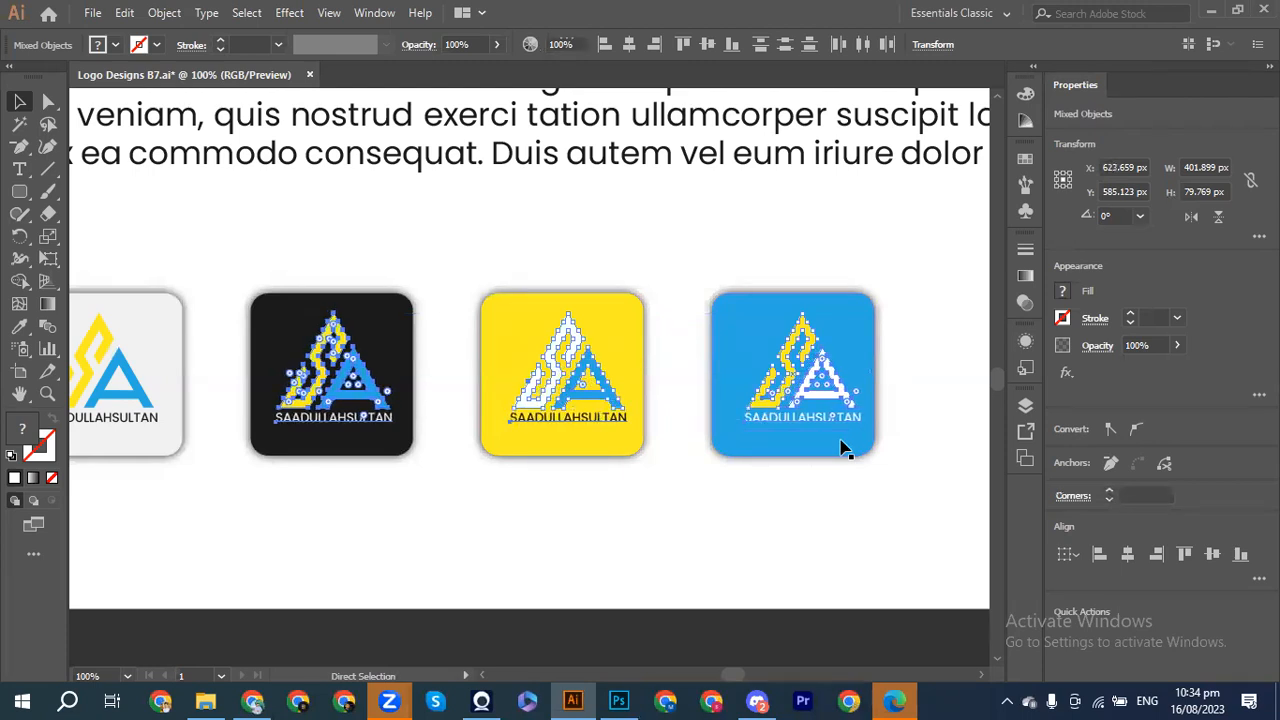
# Step: Nudge the logos on the black, yellow and blue squares one step left together
pyautogui.click(718, 474)
pyautogui.click(737, 376)
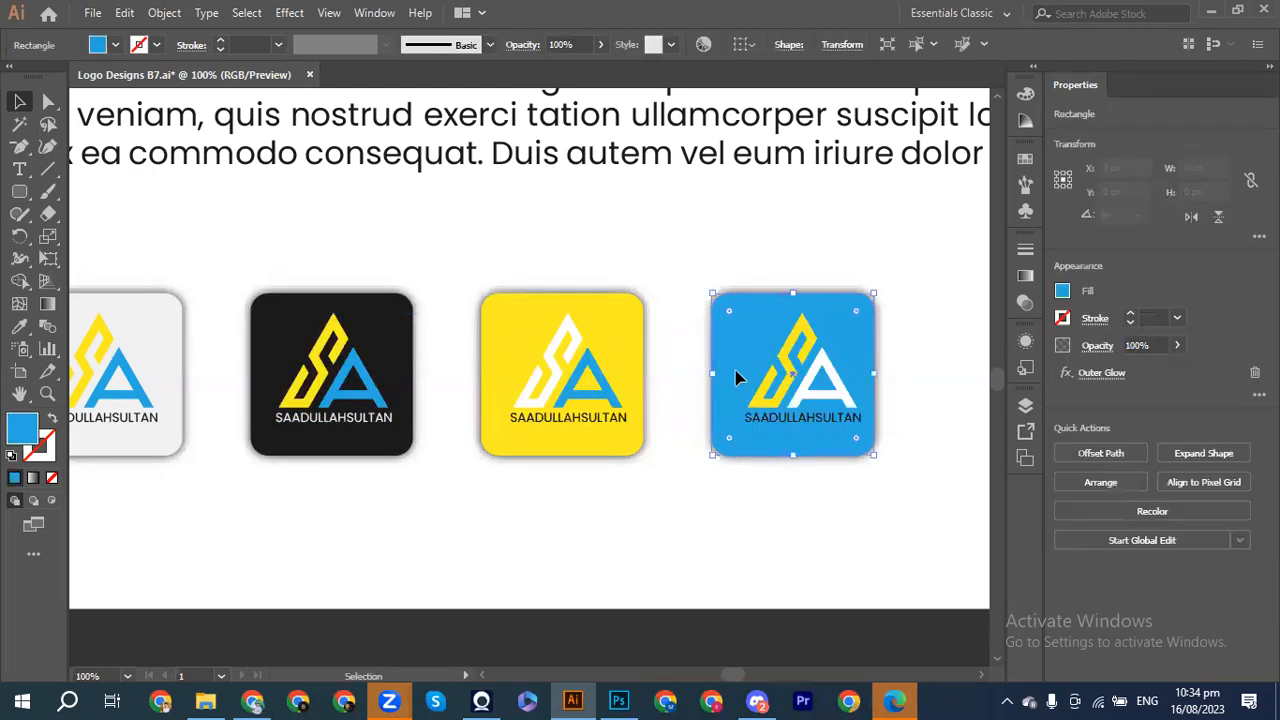
pyautogui.keyDown('shift'); pyautogui.click(578, 312); pyautogui.keyUp('shift')
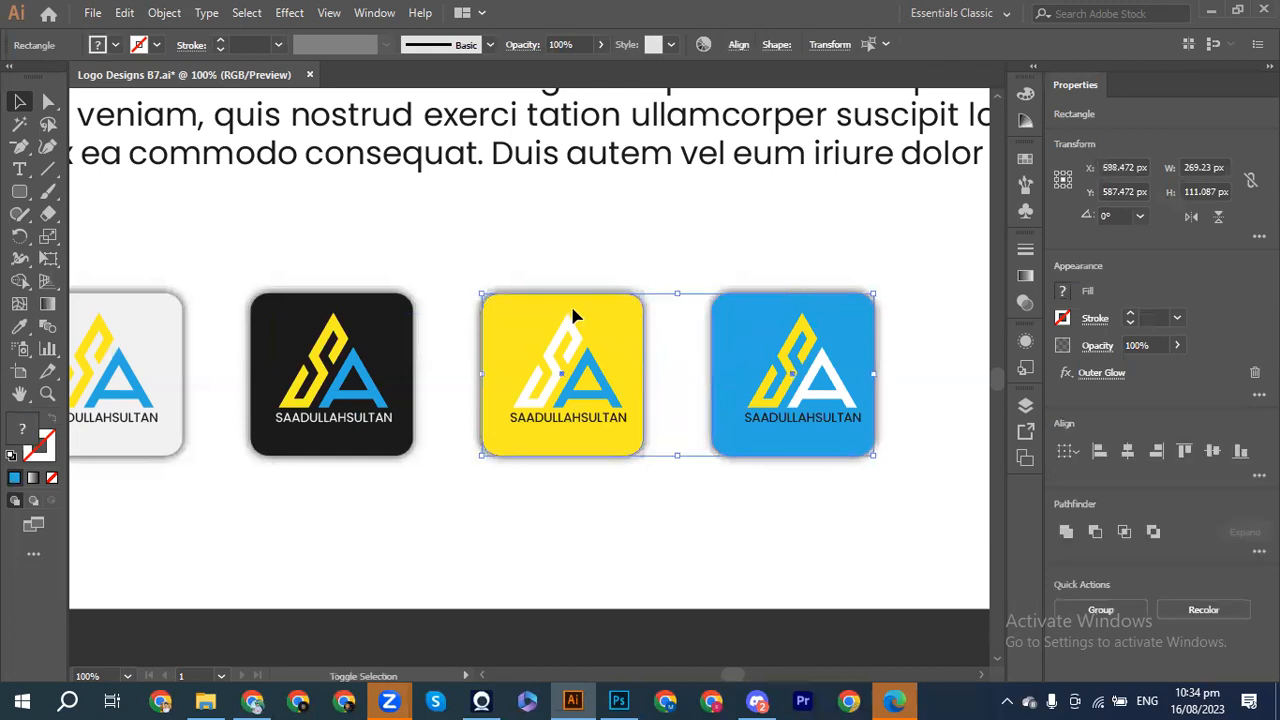
pyautogui.keyDown('shift'); pyautogui.click(371, 309); pyautogui.keyUp('shift')
pyautogui.hotkey('ctrl', 'shift', 'a')
pyautogui.moveTo(287, 308); pyautogui.dragTo(826, 456)
pyautogui.press('Left')
pyautogui.press('Left')
pyautogui.press('Left')
pyautogui.press('Left')
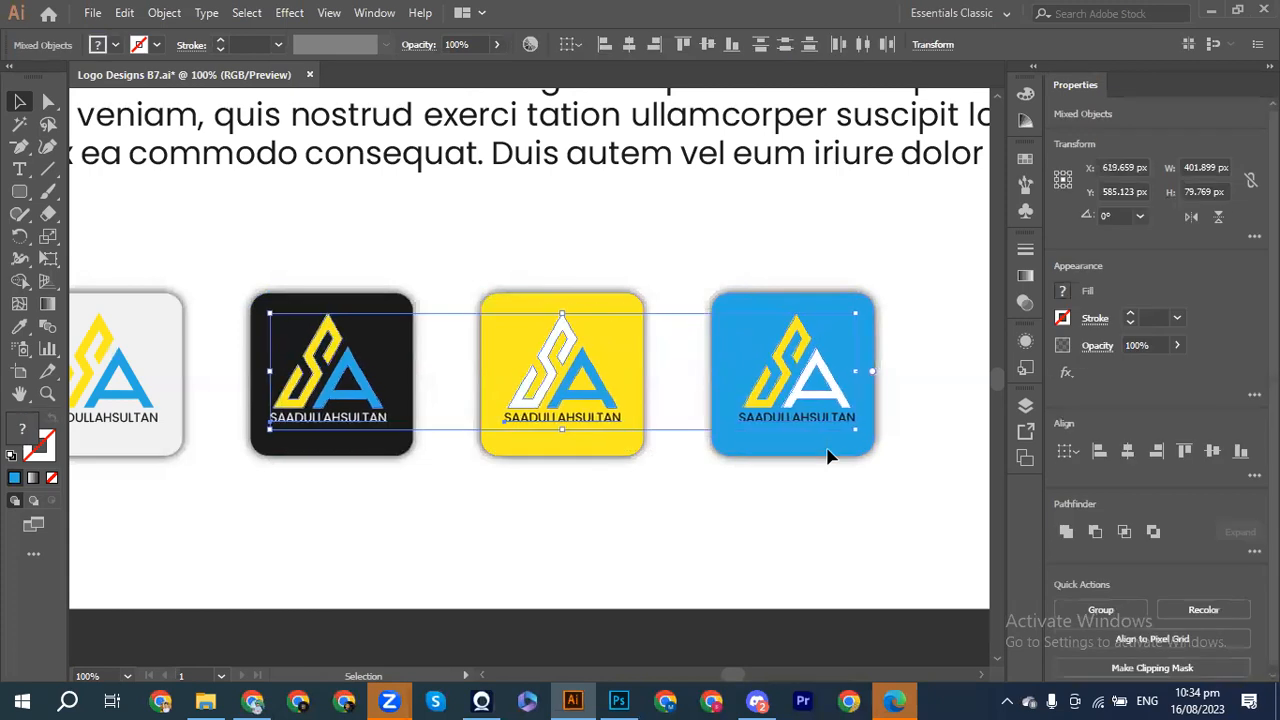
pyautogui.click(645, 509)
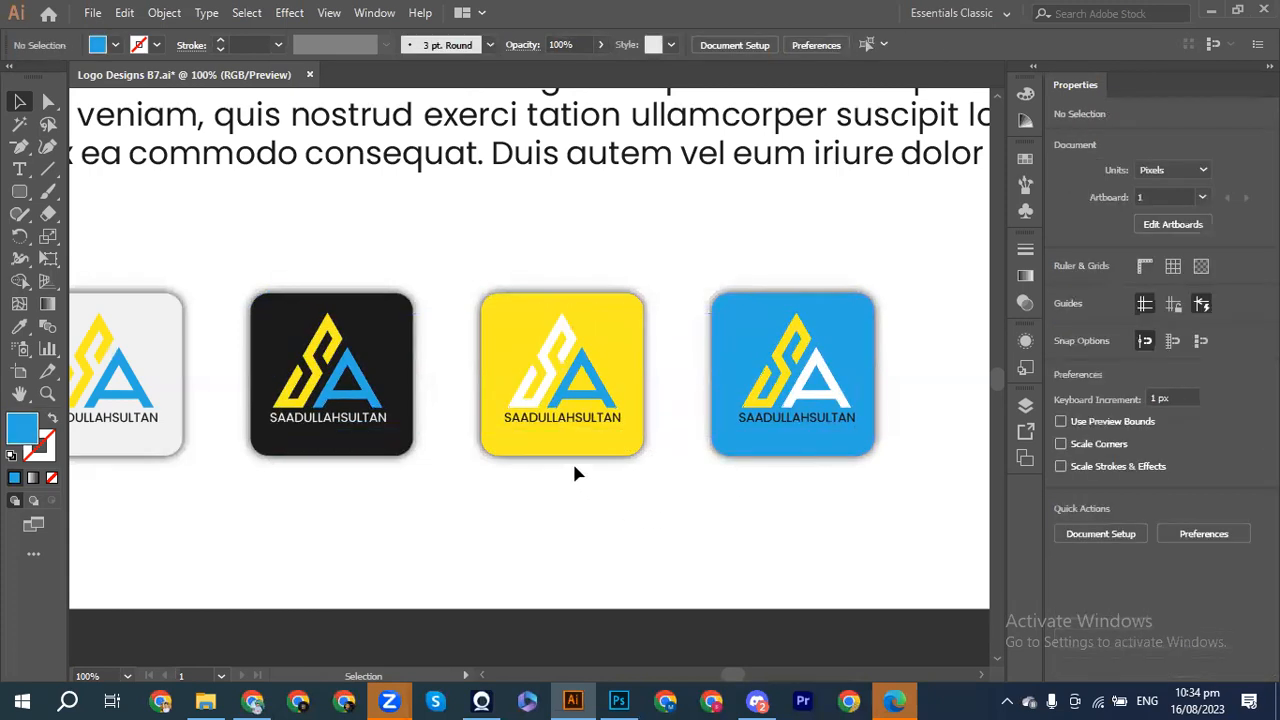
# Step: Nudge the blue and yellow squares' logos and names about 3 px further left
pyautogui.moveTo(748, 360); pyautogui.dragTo(799, 398)
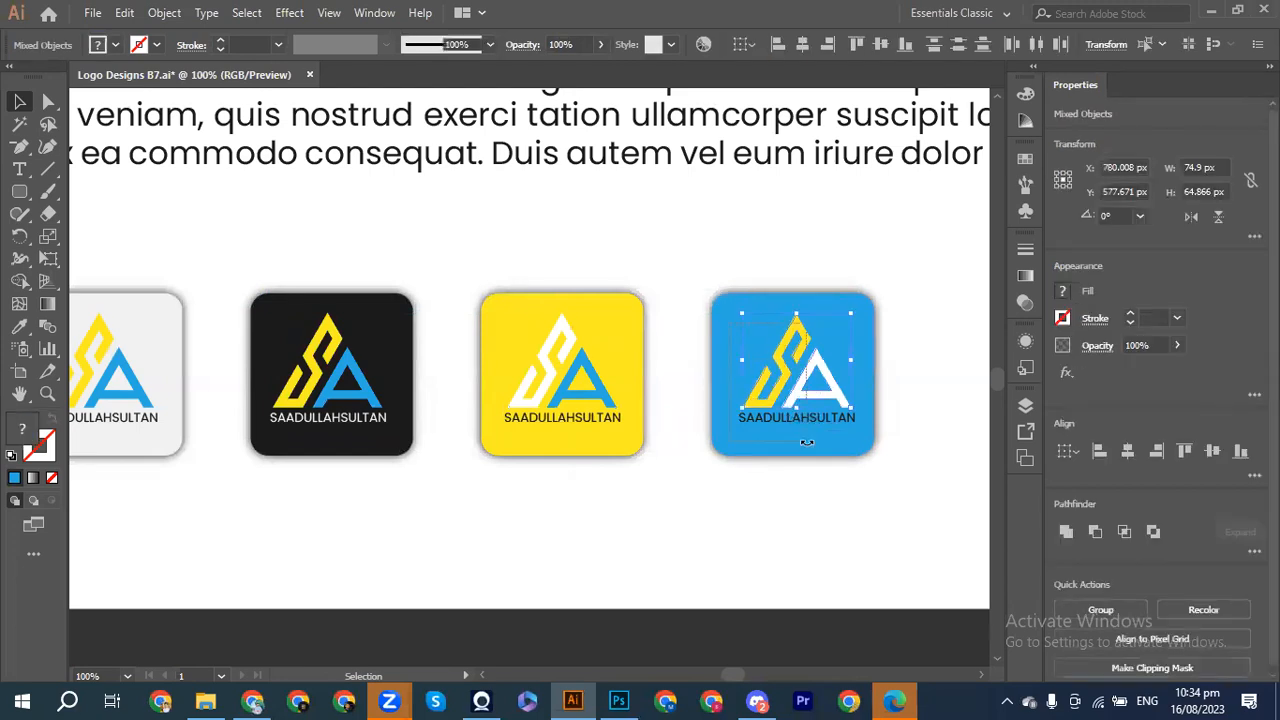
pyautogui.keyDown('shift'); pyautogui.click(799, 424); pyautogui.keyUp('shift')
pyautogui.press('Left')
pyautogui.press('Left')
pyautogui.press('Left')
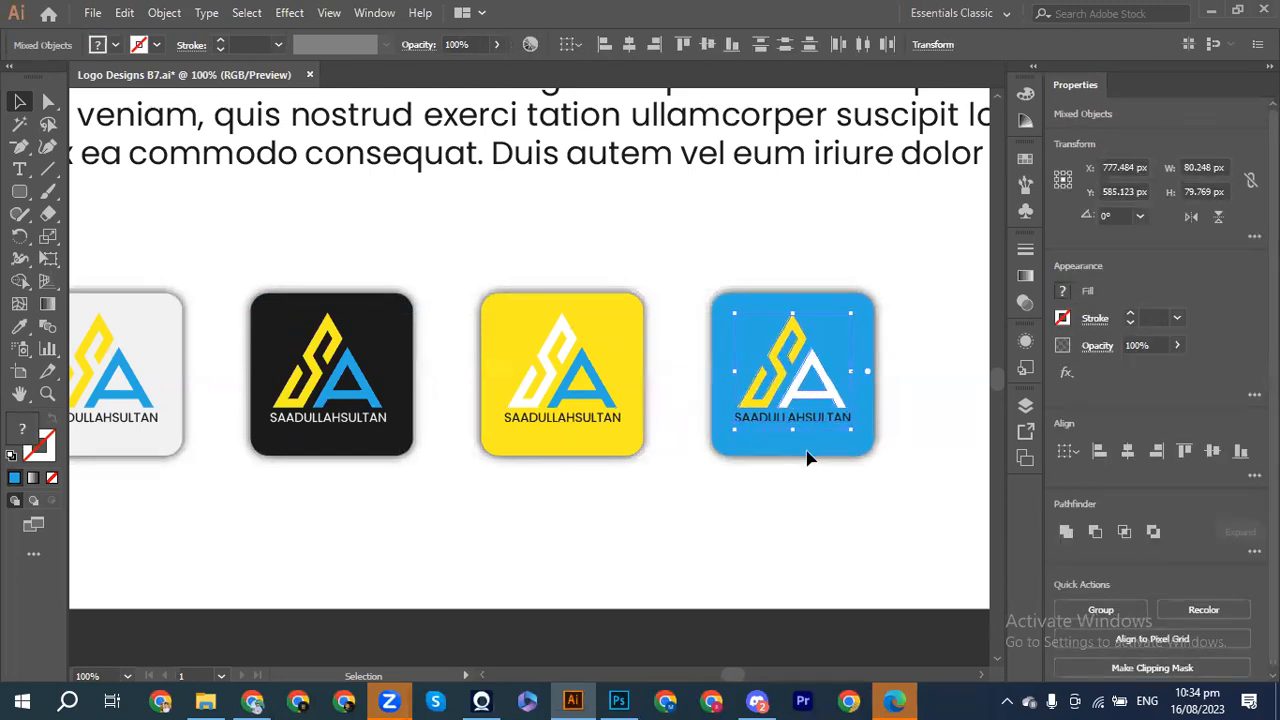
pyautogui.moveTo(495, 327); pyautogui.dragTo(621, 440)
pyautogui.press('Left')
pyautogui.press('Left')
pyautogui.press('Left')
pyautogui.click(576, 515)
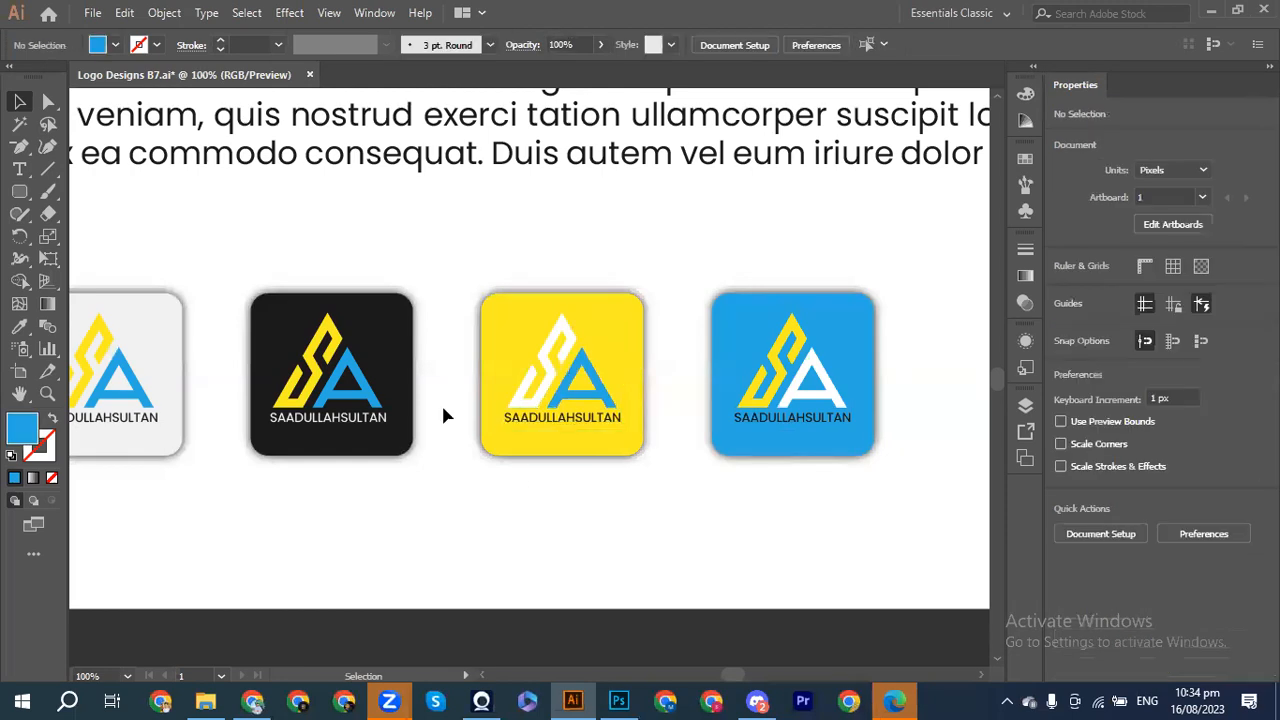
pyautogui.moveTo(275, 316); pyautogui.dragTo(392, 451)
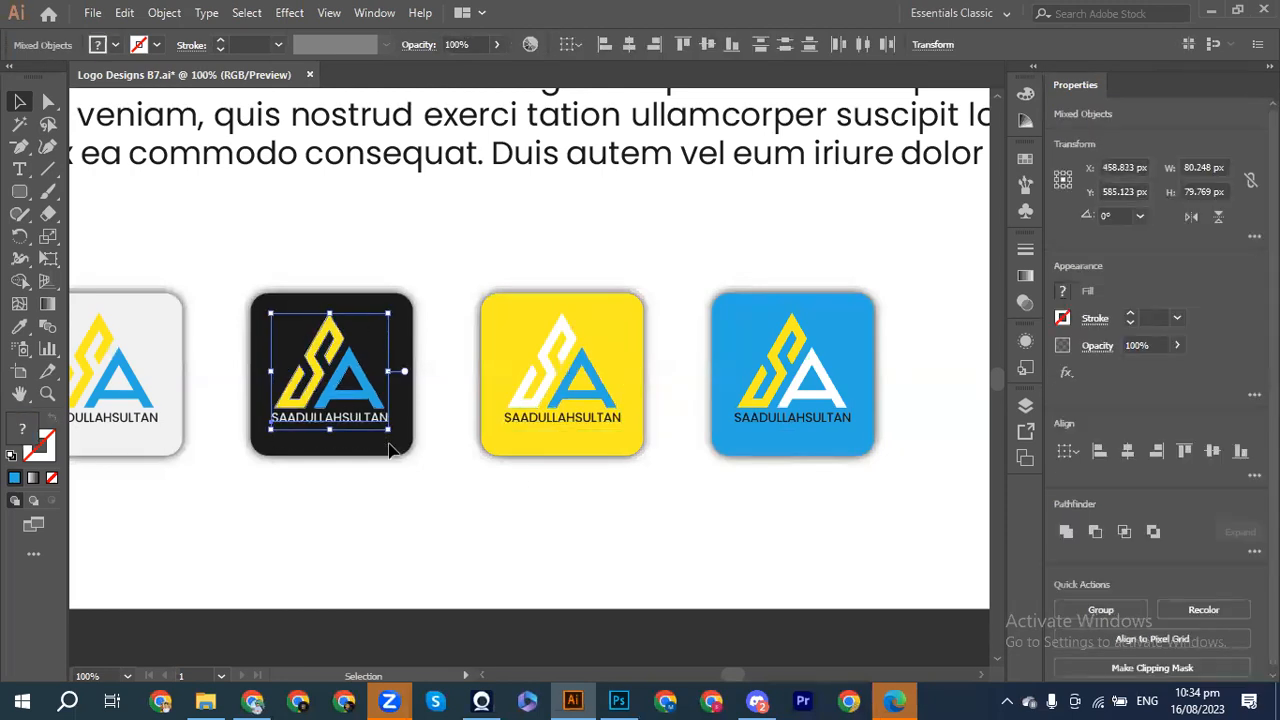
pyautogui.click(408, 507)
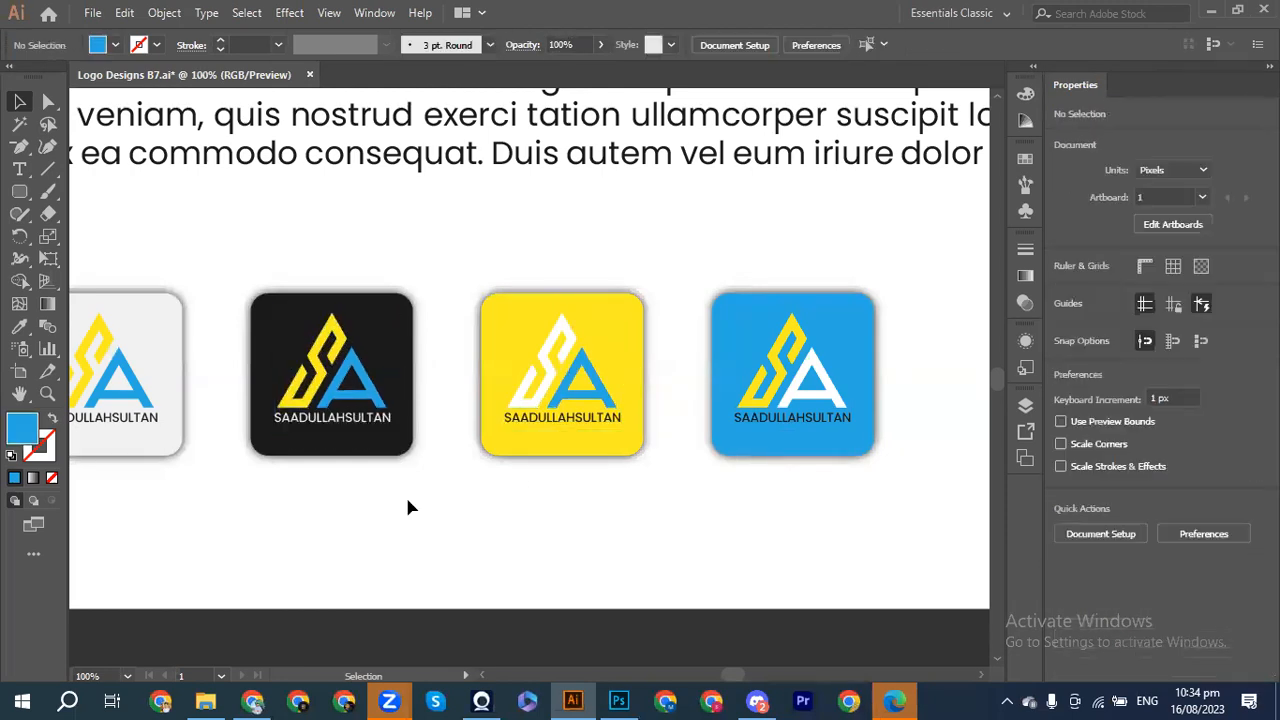
pyautogui.hotkey('ctrl', '-')
# Step: Pan around the artboard to inspect the logo squares and surrounding layout
pyautogui.press('v')
pyautogui.press('a')
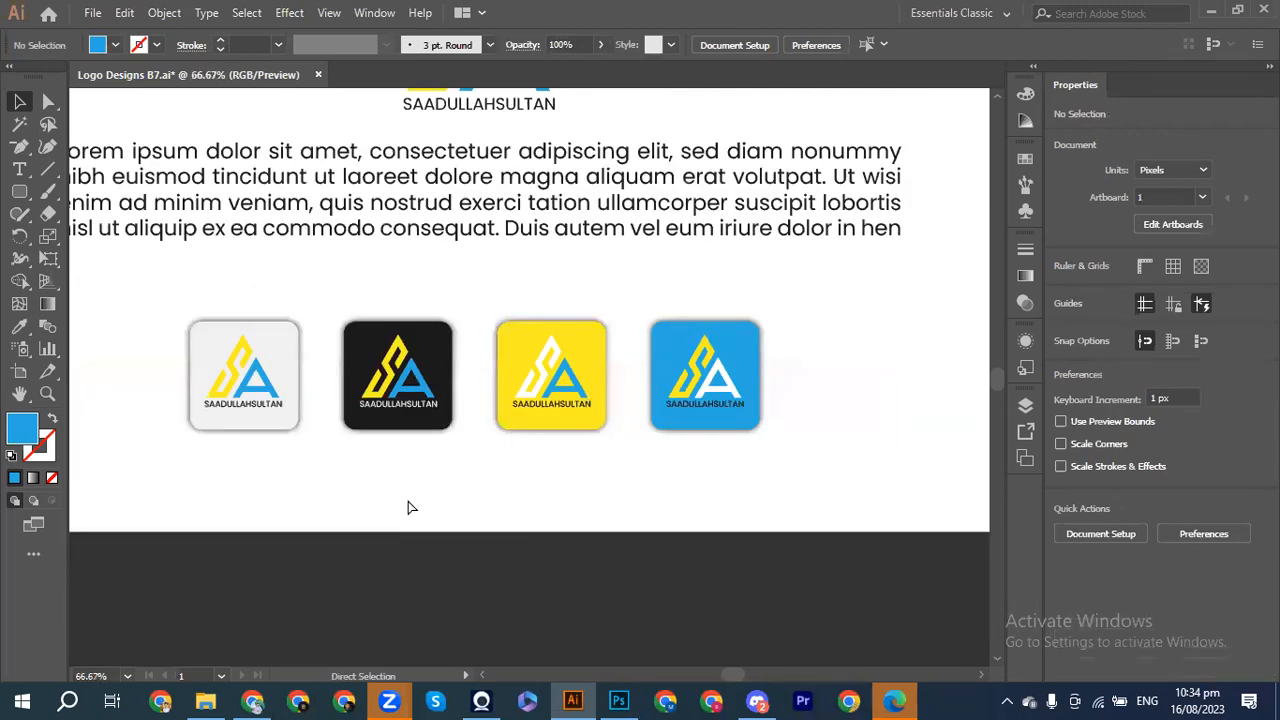
pyautogui.hotkey('ctrl', '-')
pyautogui.press('v')
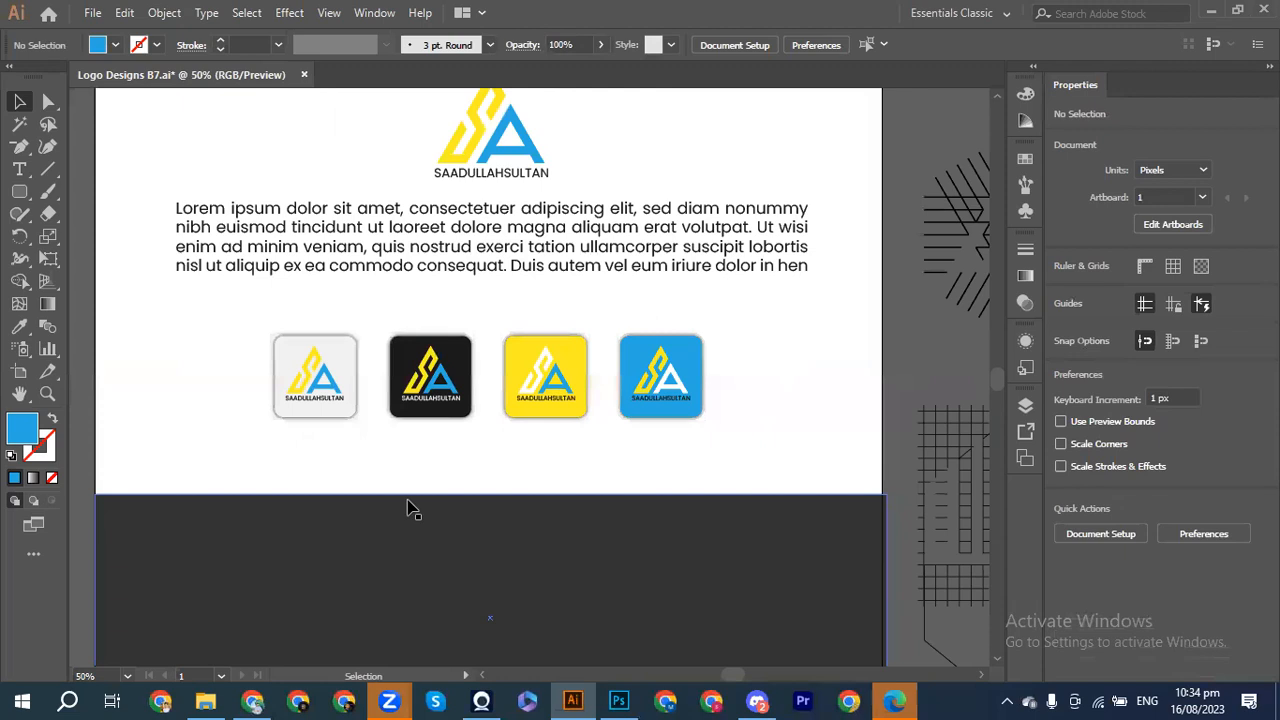
pyautogui.scroll(8, 408, 507)
pyautogui.hscroll(-2, 408, 507)
pyautogui.press('a')
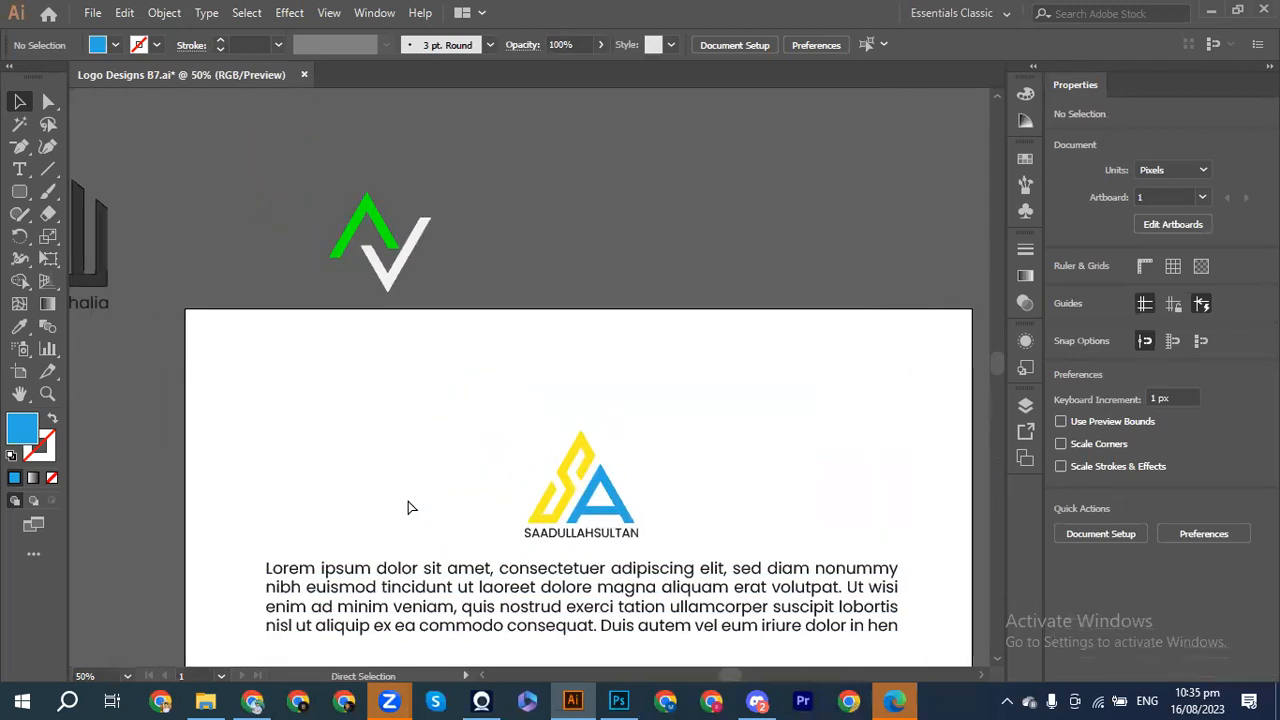
pyautogui.hscroll(-9, 408, 507)
pyautogui.hscroll(10, 408, 507)
pyautogui.scroll(-1, 408, 507)
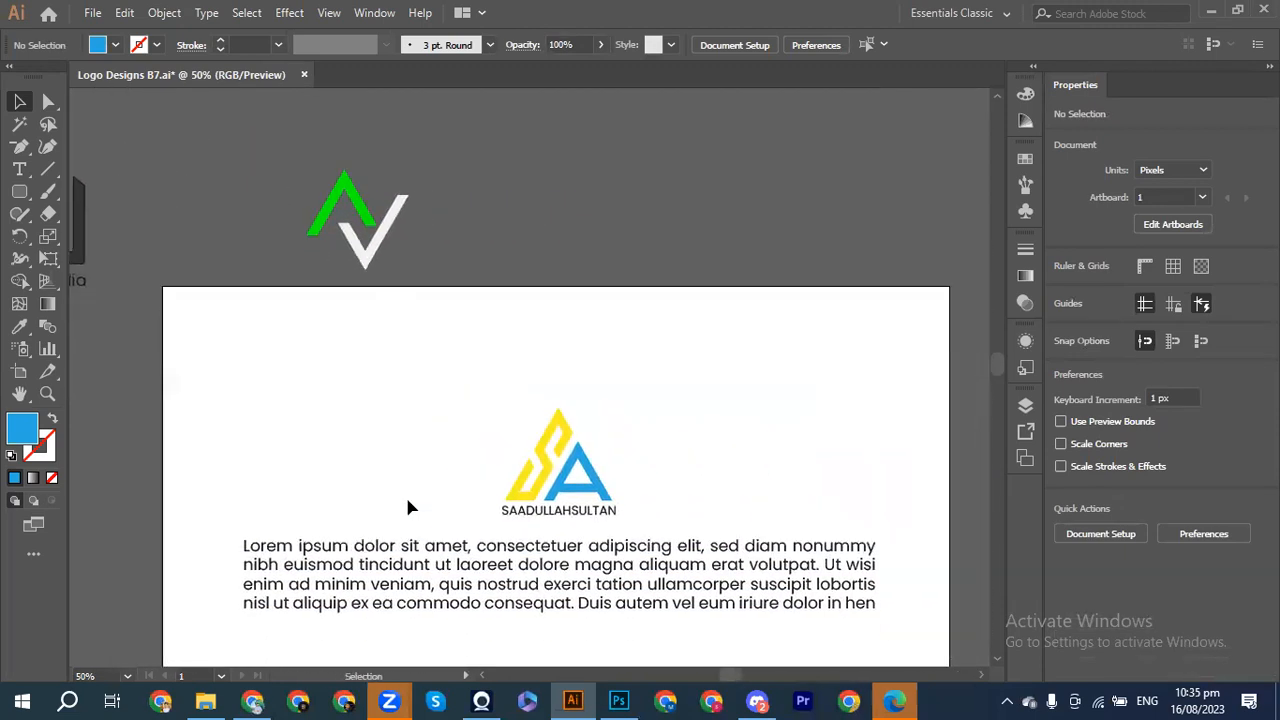
pyautogui.scroll(-10, 408, 507)
pyautogui.scroll(1, 408, 507)
pyautogui.hscroll(5, 408, 507)
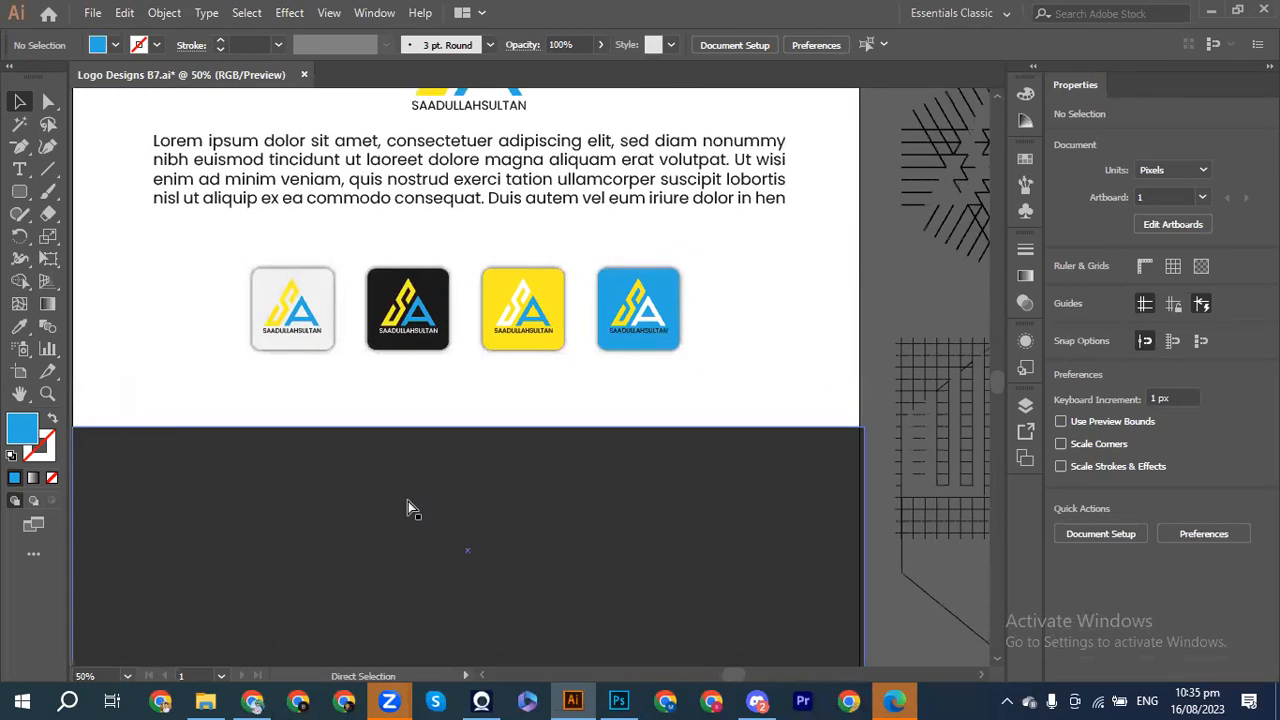
pyautogui.hscroll(4, 408, 507)
pyautogui.hscroll(-4, 408, 507)
pyautogui.scroll(-1, 408, 508)
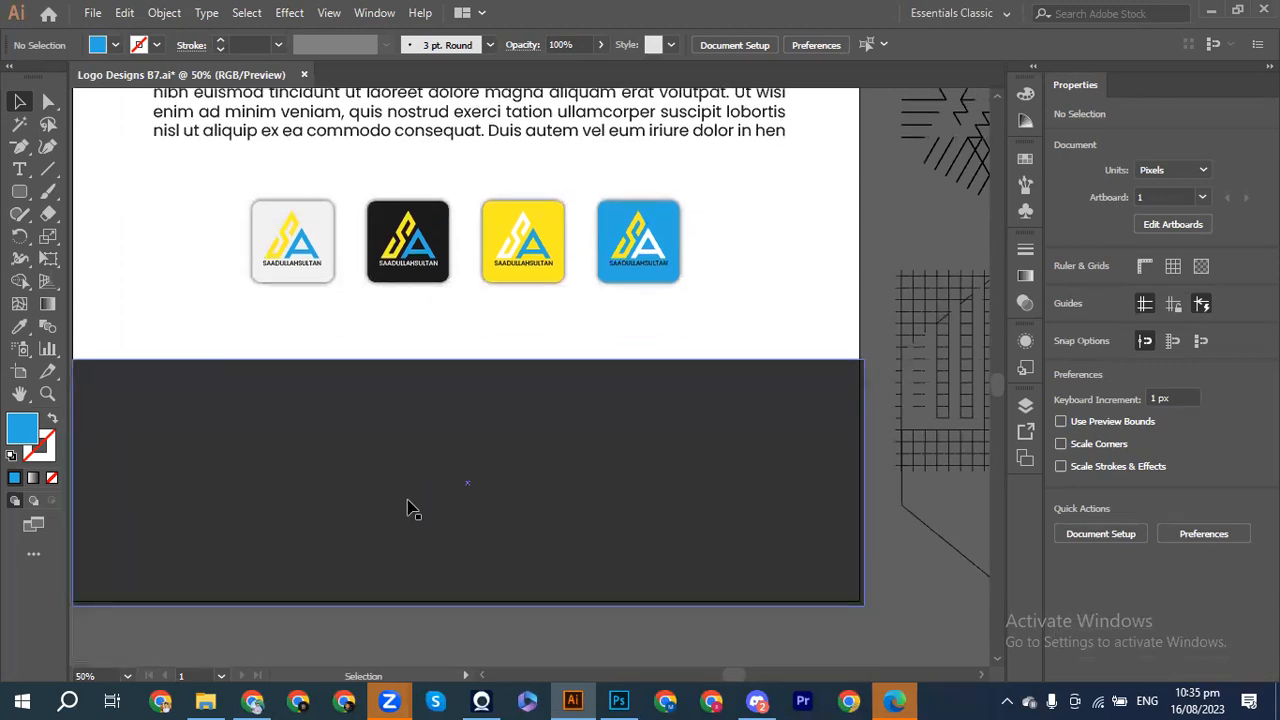
pyautogui.scroll(1, 408, 508)
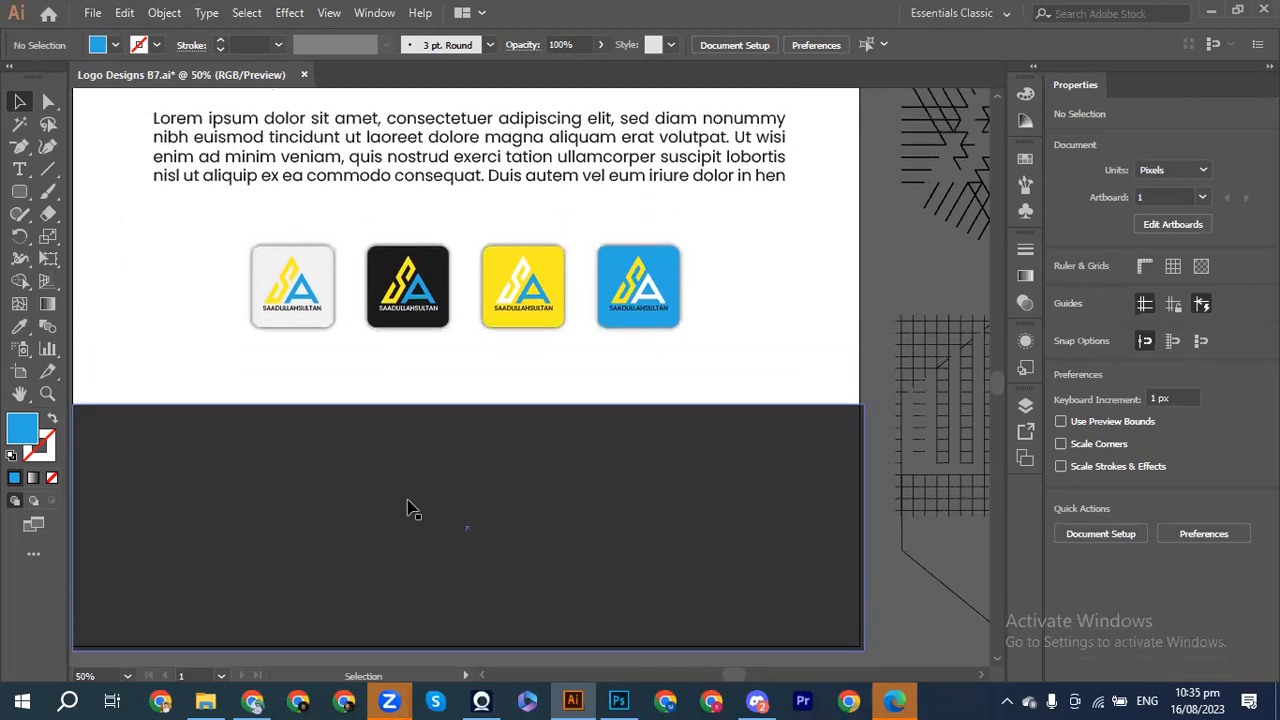
pyautogui.hscroll(-4, 408, 508)
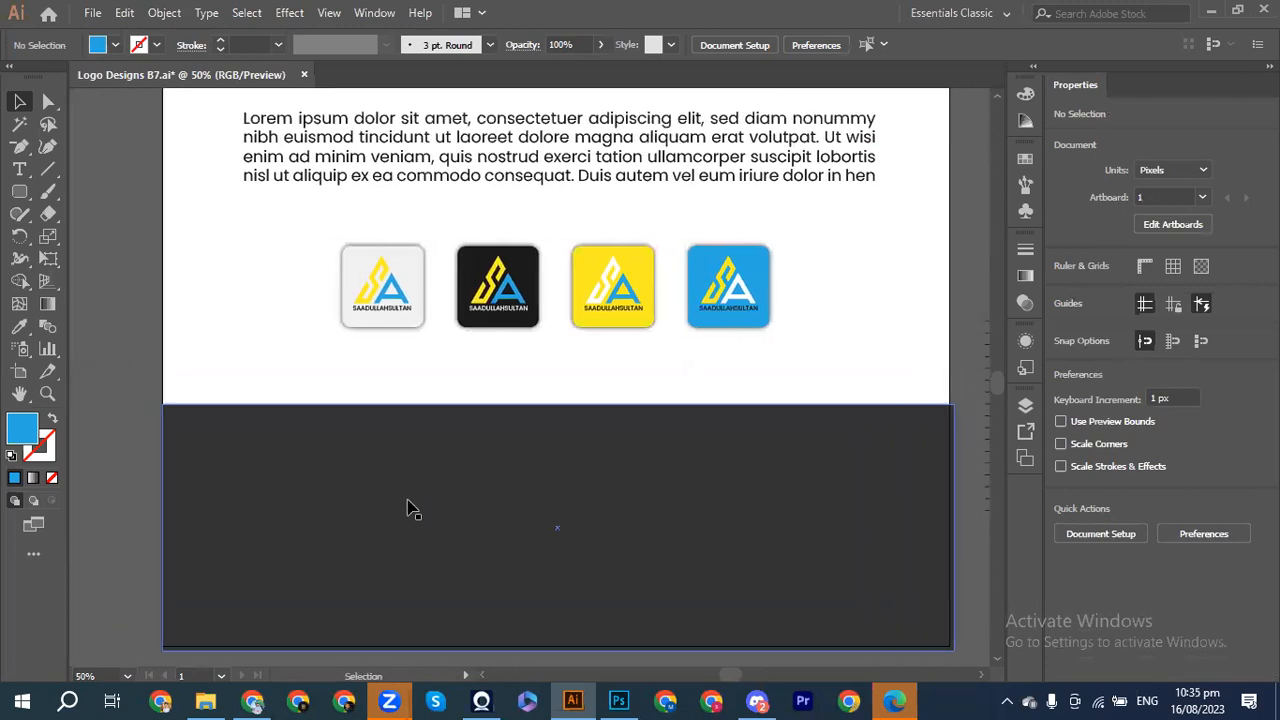
pyautogui.scroll(1, 413, 509)
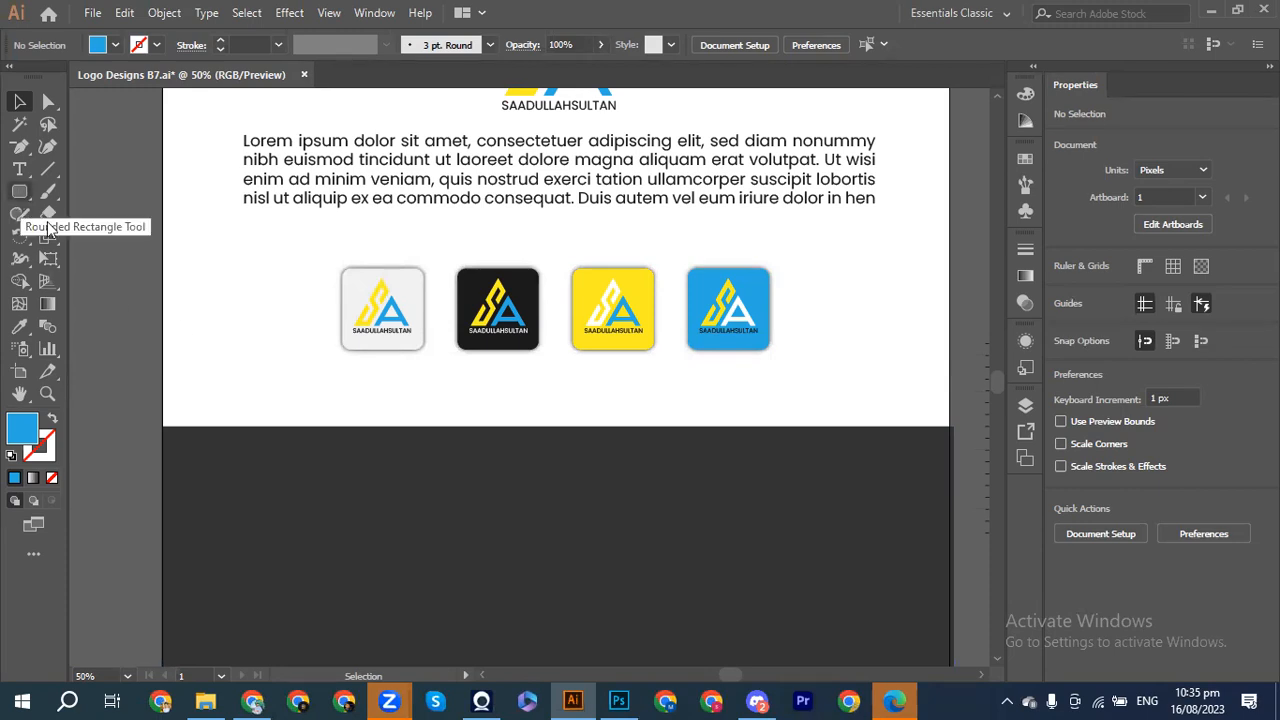
# Step: Zoom out to 33.33% so the whole artboard and dark bottom panel are visible
pyautogui.click(17, 202)
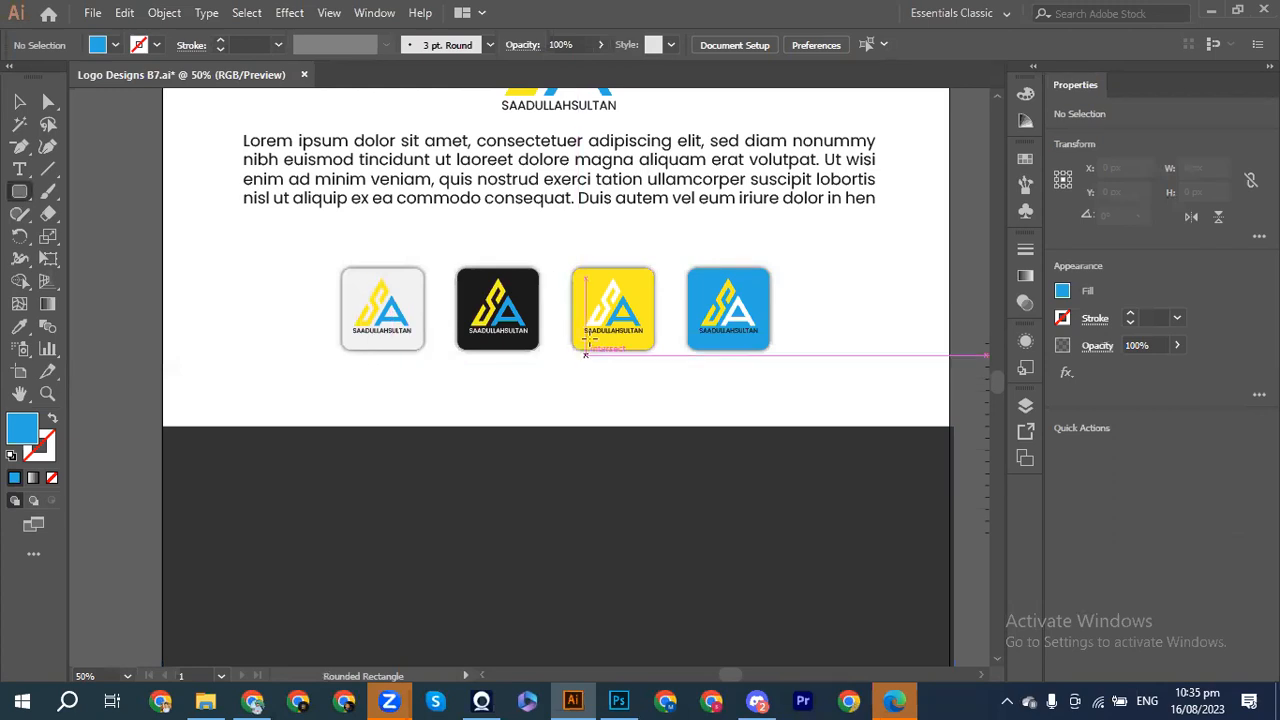
pyautogui.click(19, 101)
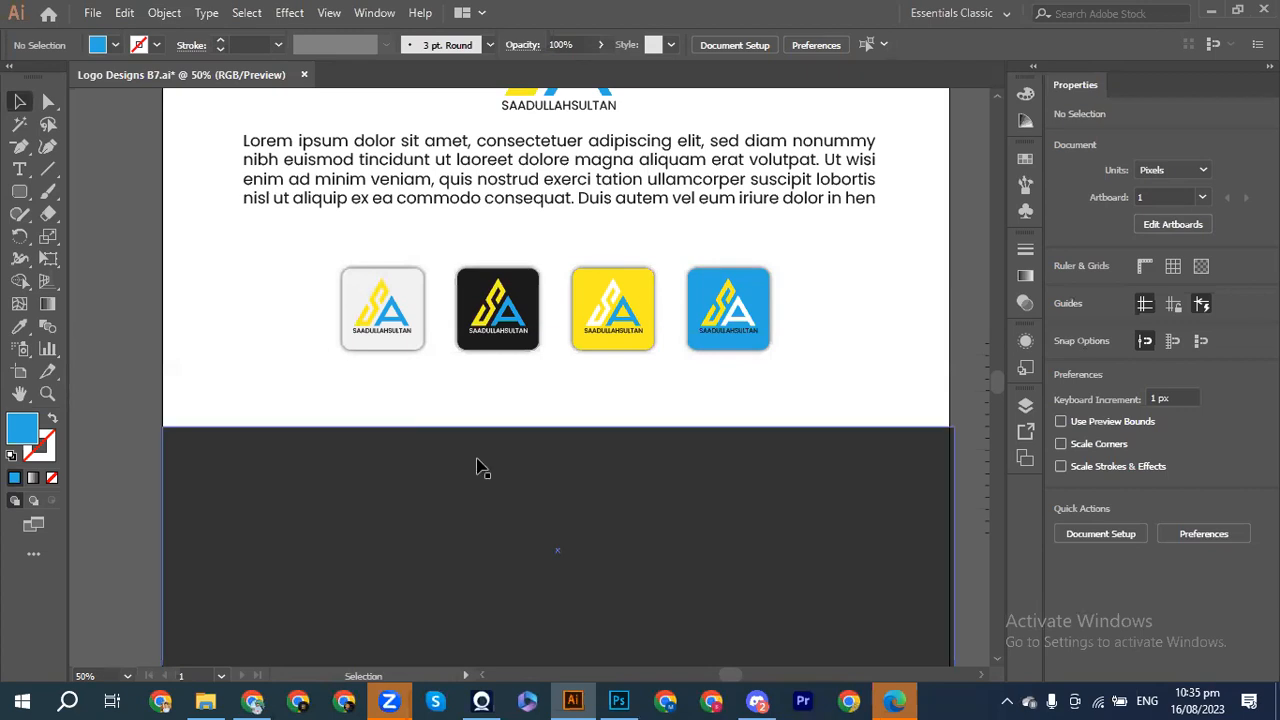
pyautogui.scroll(1, 475, 464)
pyautogui.scroll(-3, 475, 464)
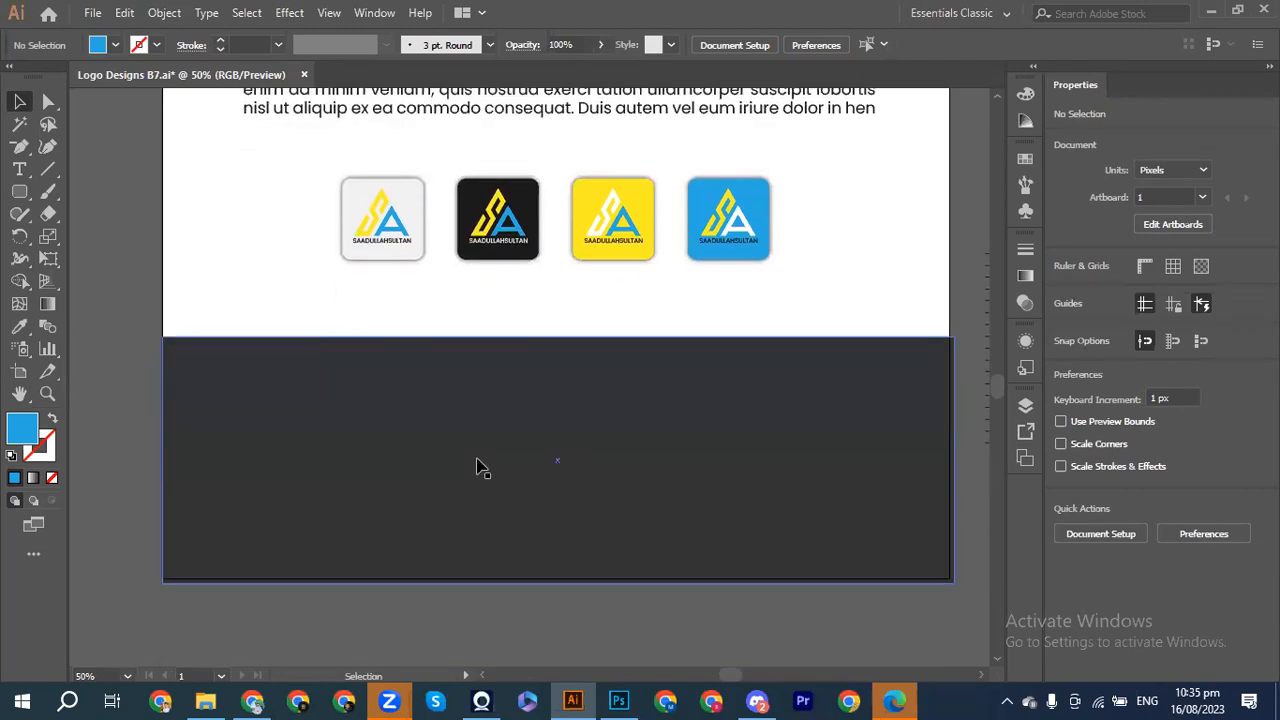
pyautogui.scroll(-1, 476, 466)
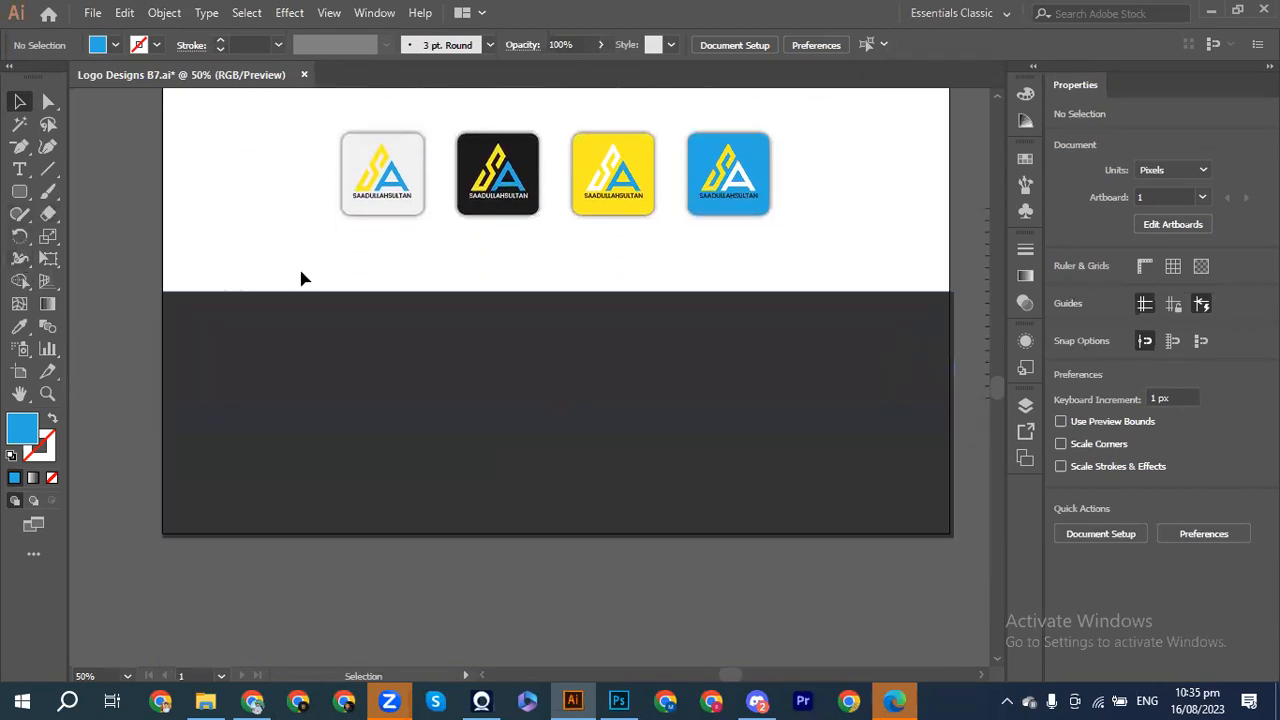
pyautogui.moveTo(436, 285); pyautogui.dragTo(606, 190)
pyautogui.scroll(6, 606, 190)
pyautogui.scroll(-1, 606, 192)
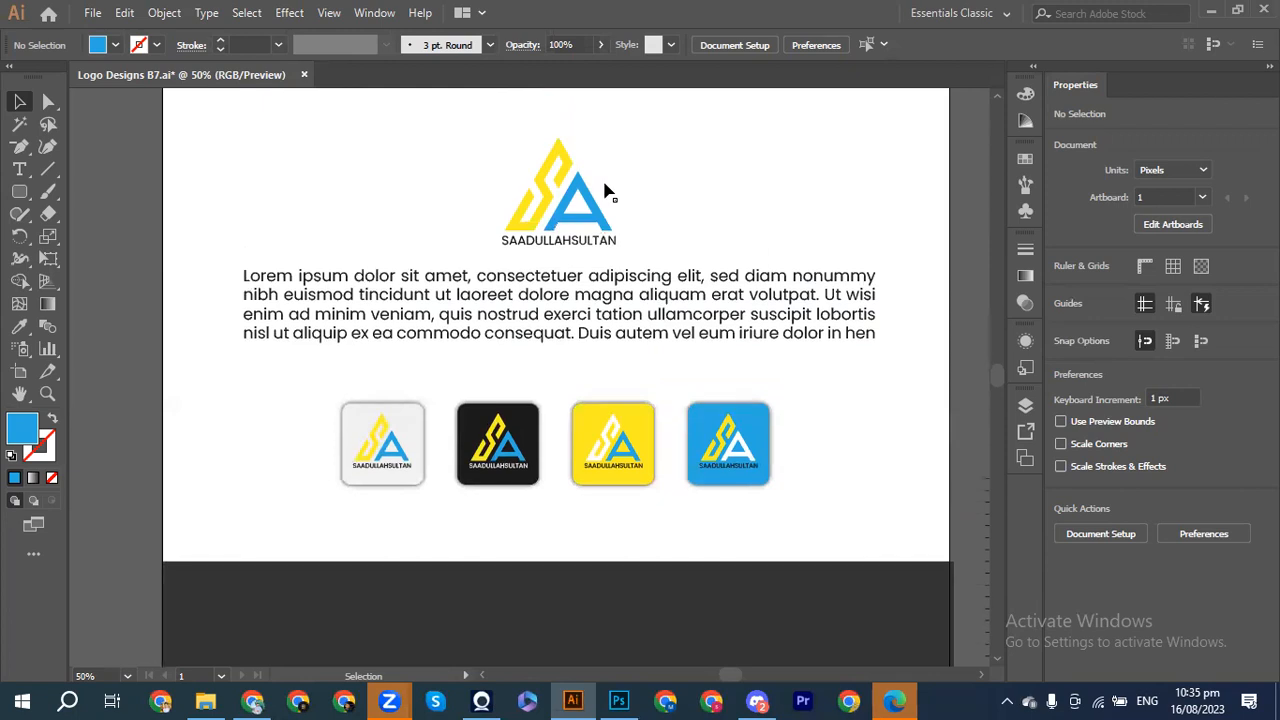
pyautogui.scroll(-2, 608, 192)
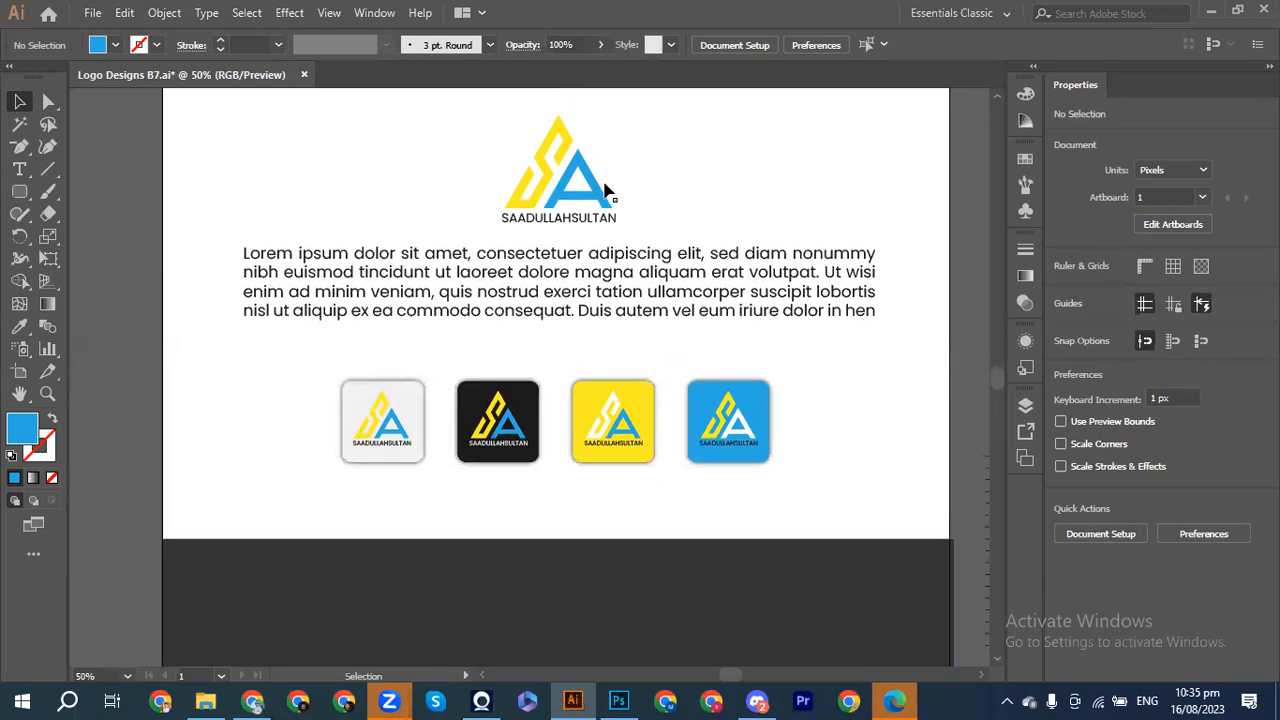
pyautogui.hotkey('ctrl', '-')
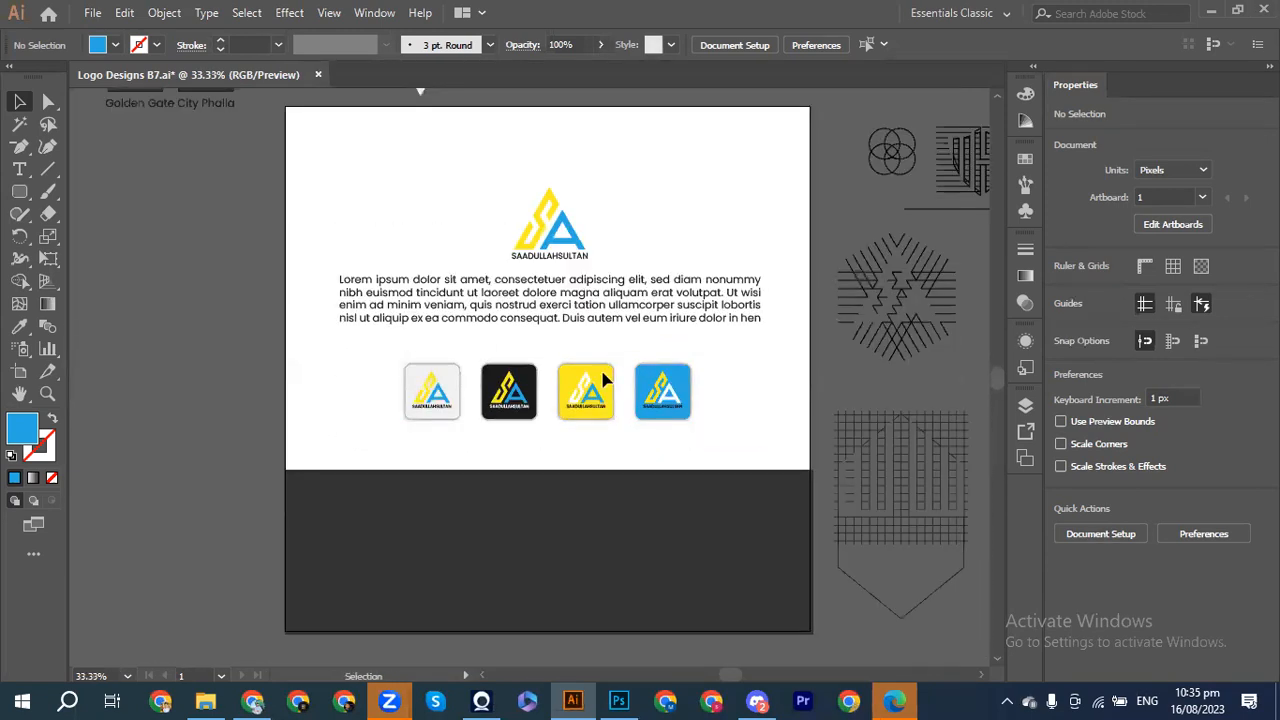
# Step: Halve the dark bottom panel's width and place a duplicate on the right half
pyautogui.click(540, 482)
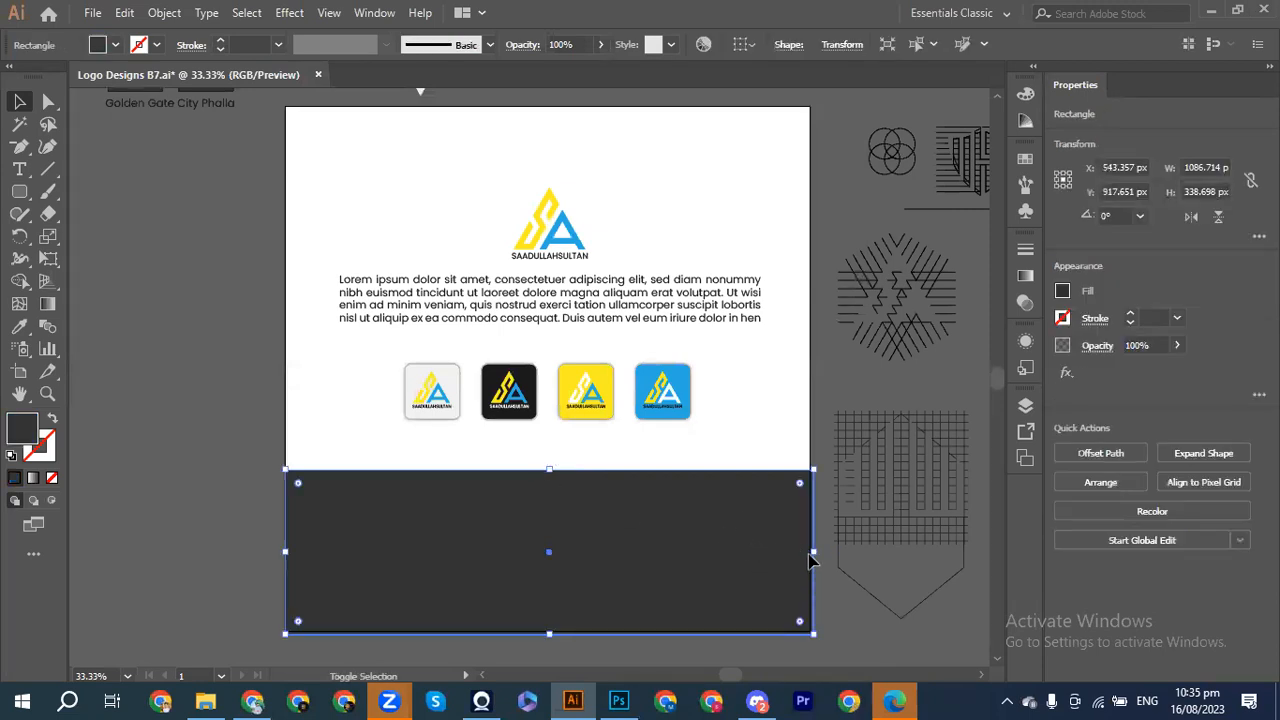
pyautogui.moveTo(816, 551); pyautogui.dragTo(550, 536)
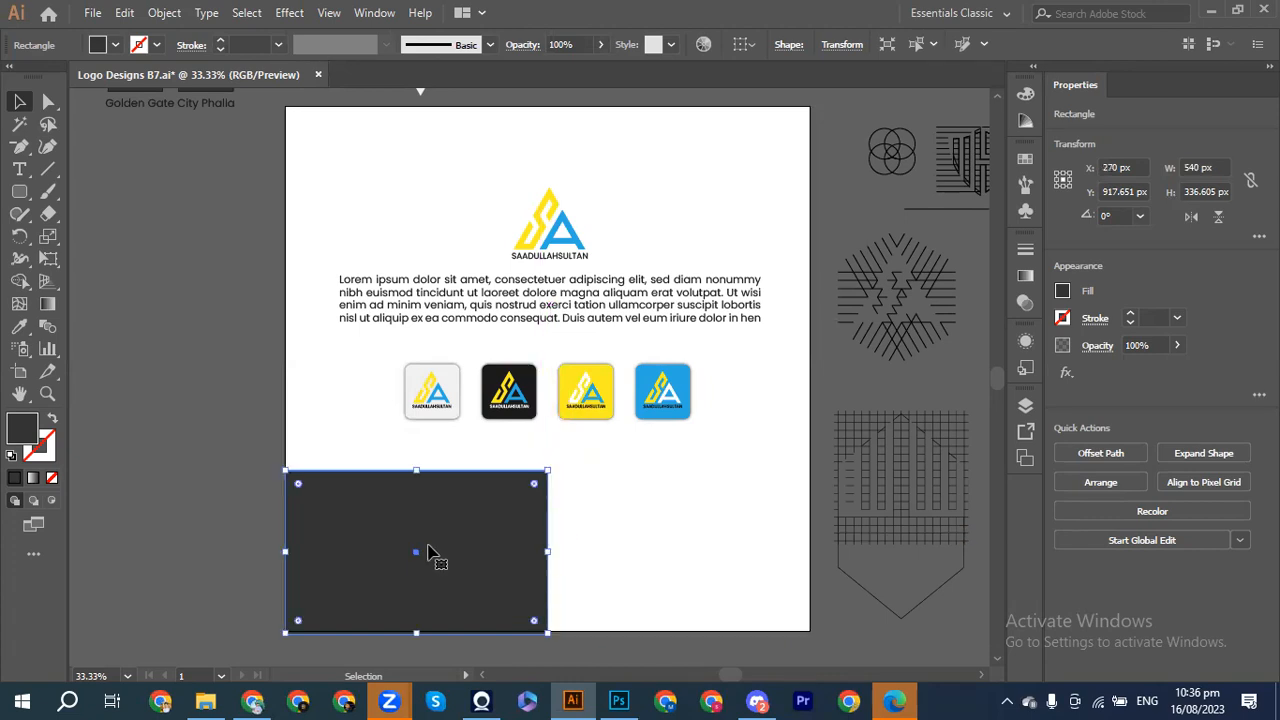
pyautogui.moveTo(425, 553); pyautogui.dragTo(677, 551)
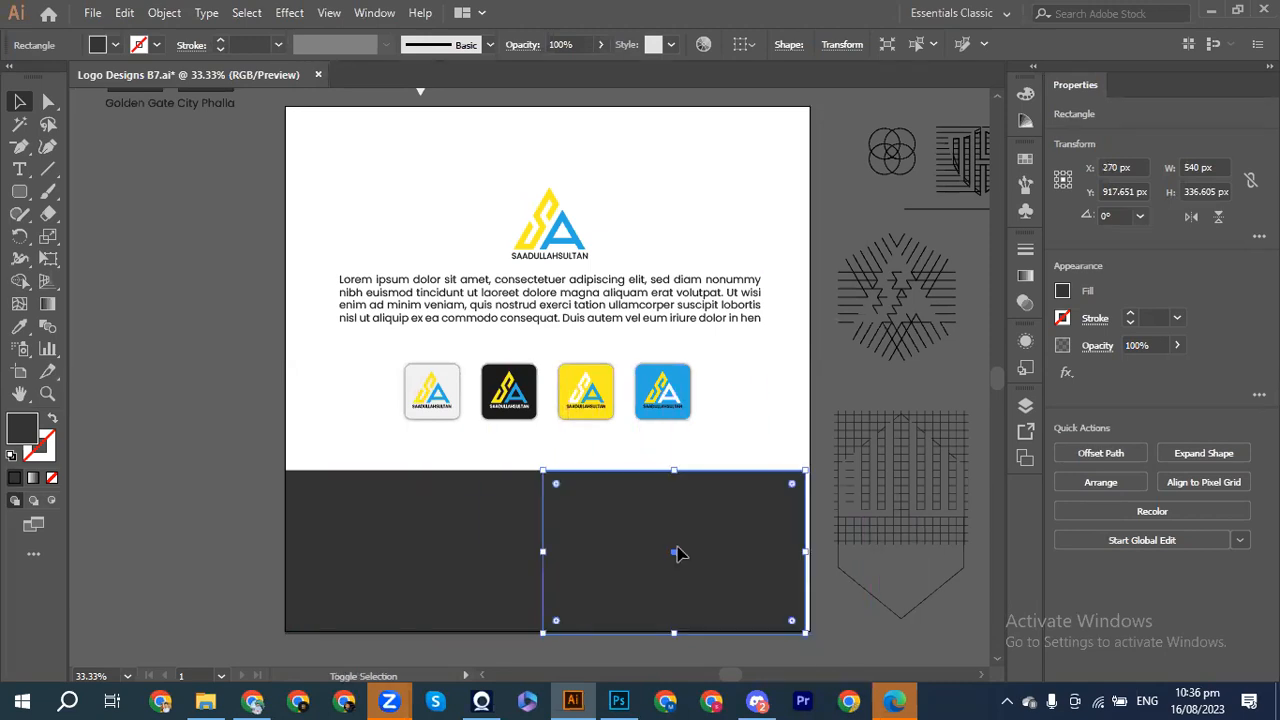
pyautogui.click(167, 481)
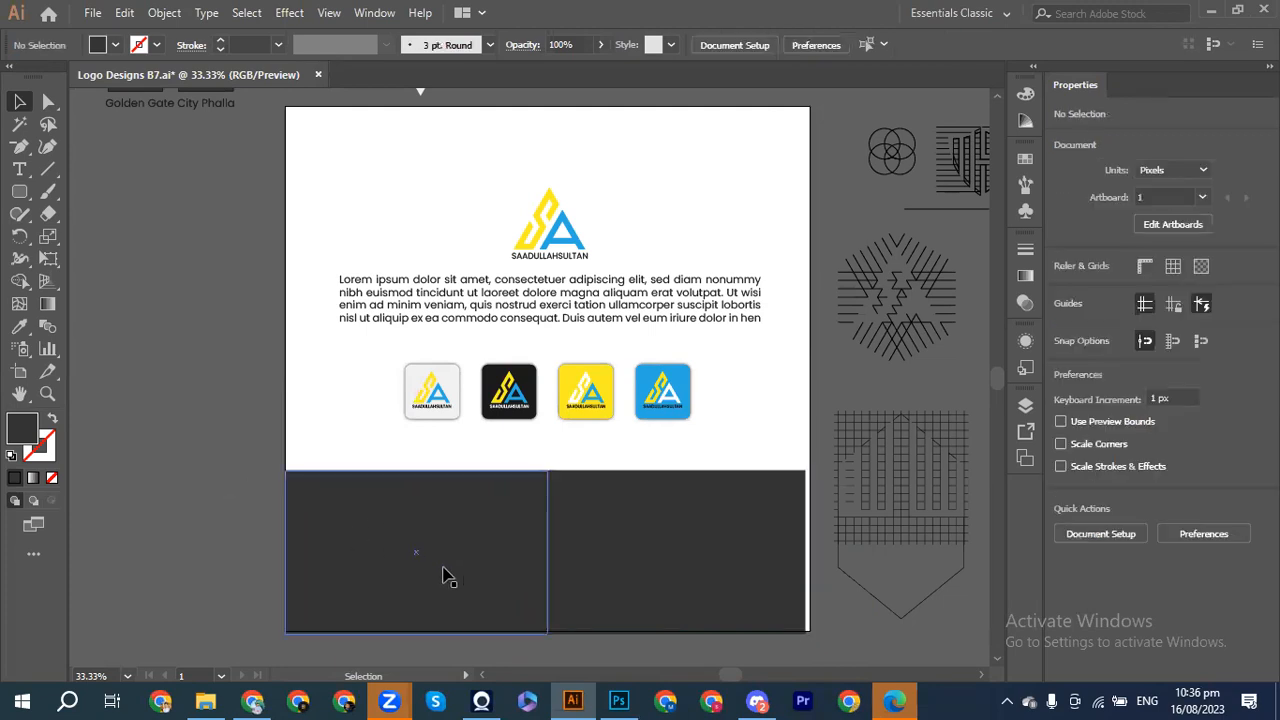
pyautogui.click(641, 555)
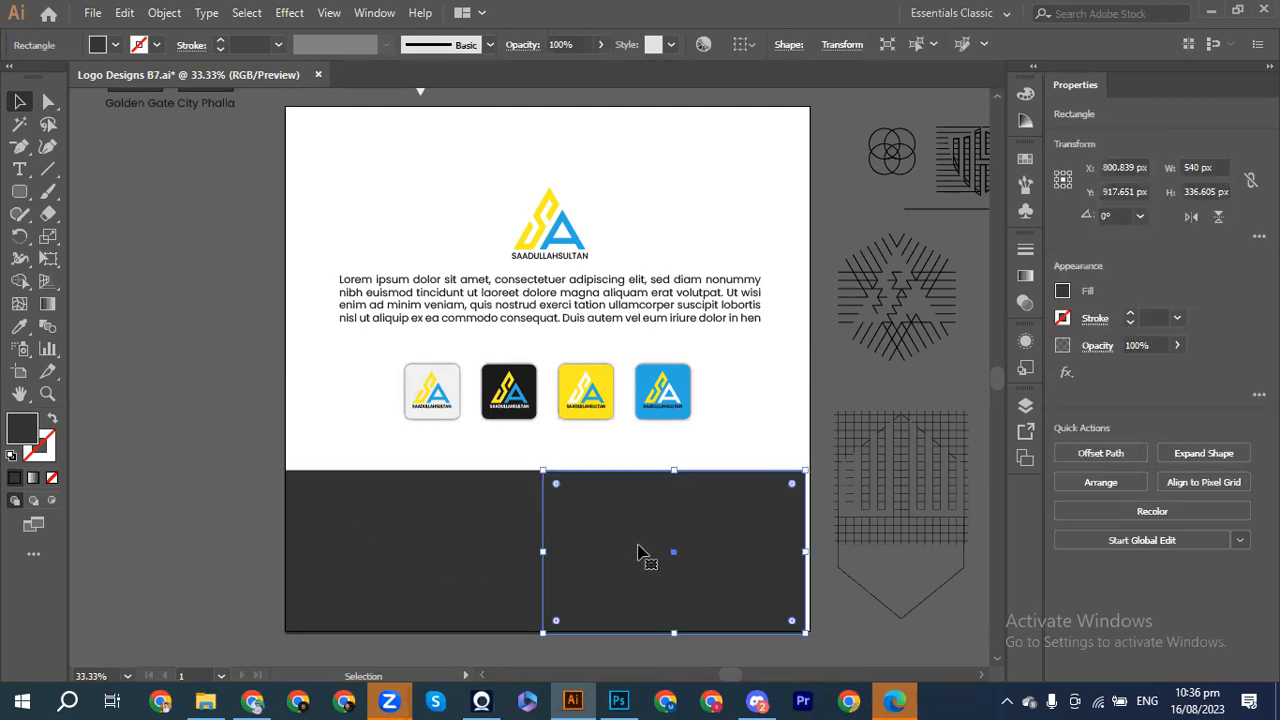
pyautogui.press('Right')
pyautogui.press('Right')
pyautogui.press('Right')
pyautogui.press('Right')
pyautogui.press('Right')
pyautogui.press('Right')
pyautogui.press('Right')
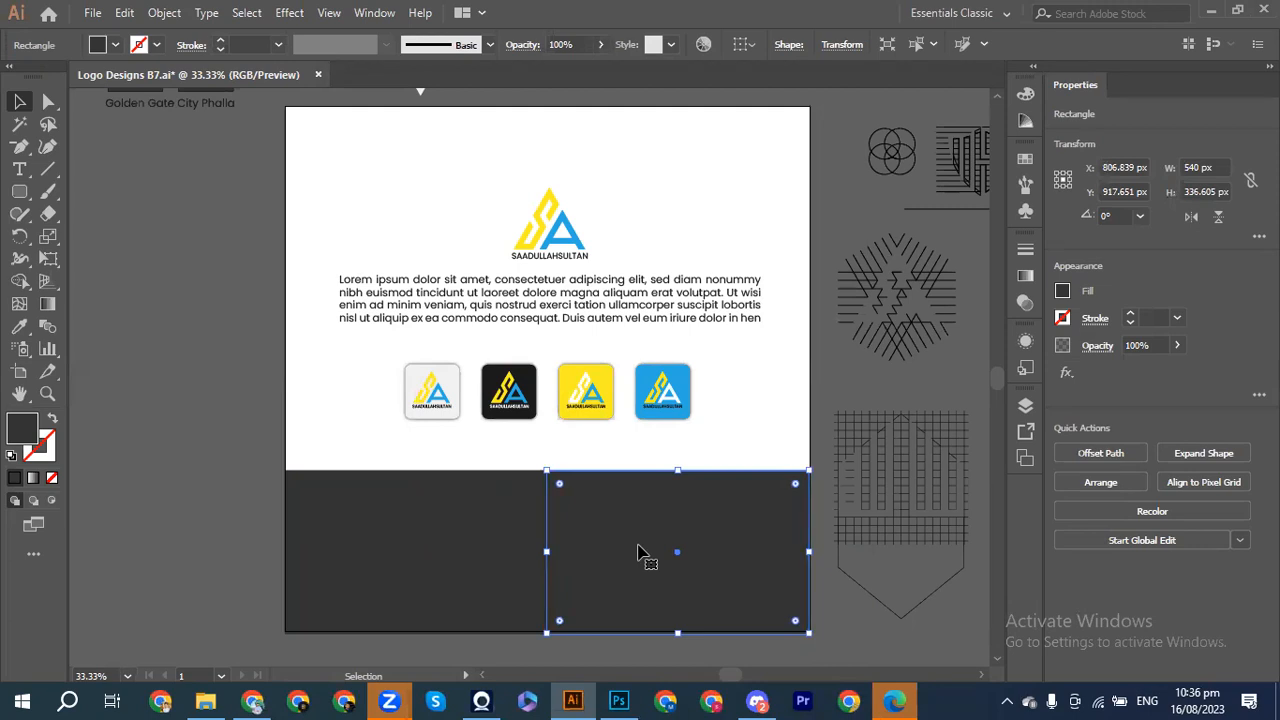
pyautogui.click(224, 452)
# Step: Fill the right half panel with the blue icon's blue using the Eyedropper
pyautogui.click(641, 569)
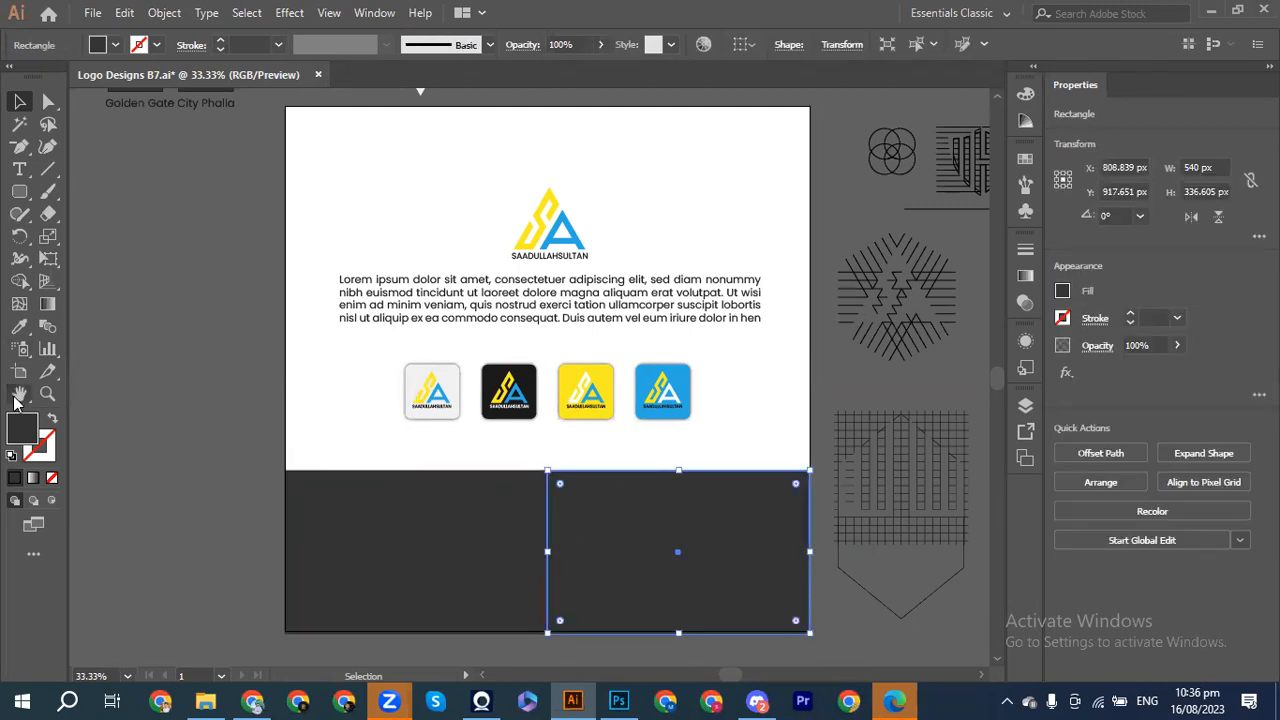
pyautogui.click(18, 330)
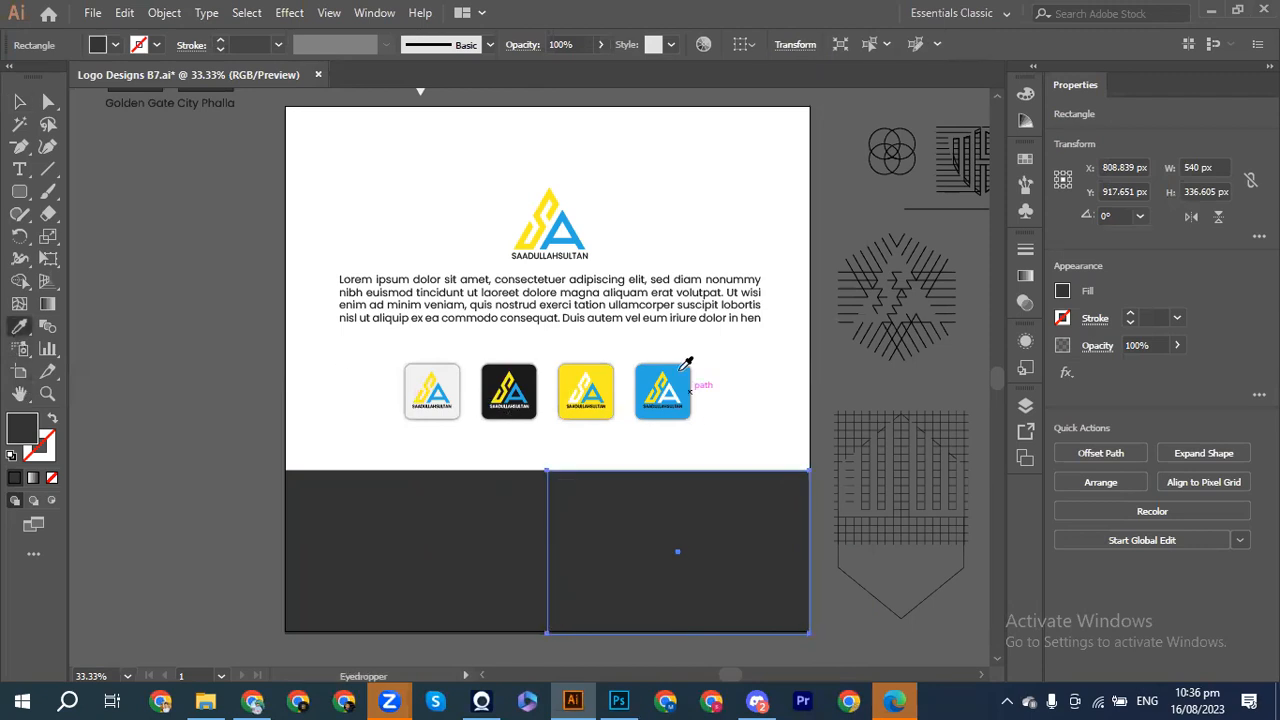
pyautogui.click(650, 375)
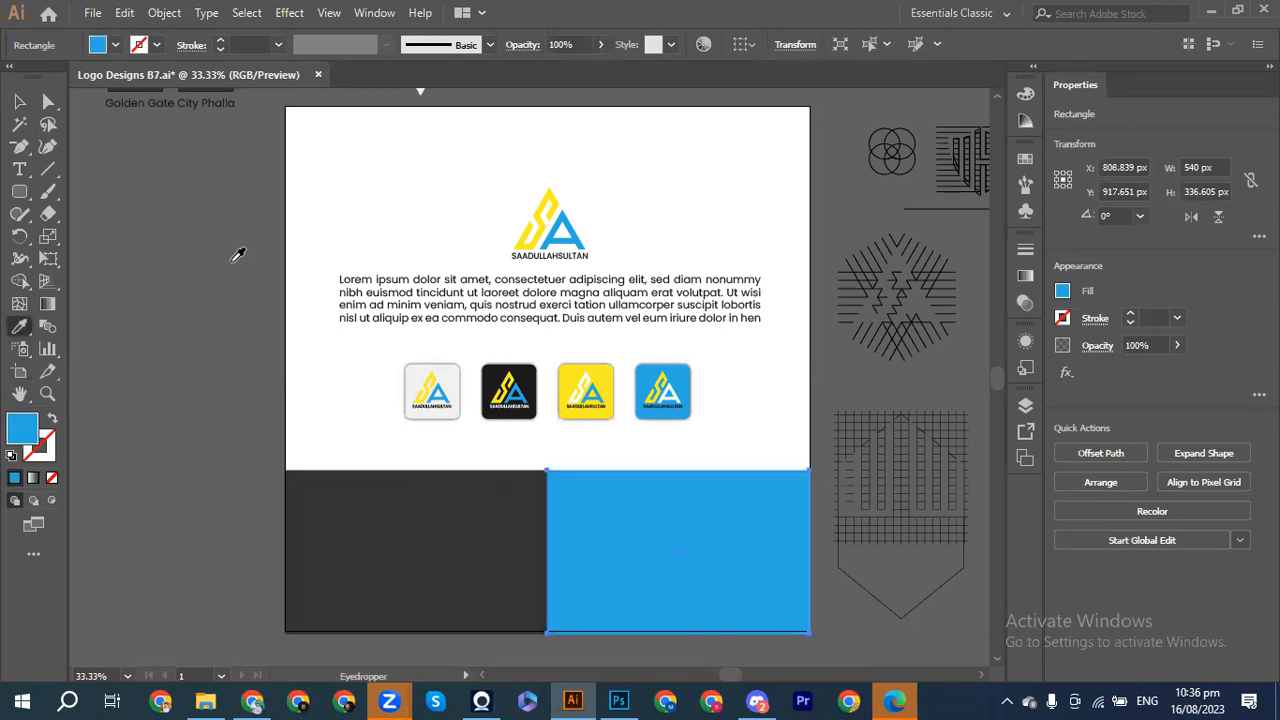
# Step: Give the left dark bottom panel the yellow icon's yellow with the Eyedropper
pyautogui.press('v')
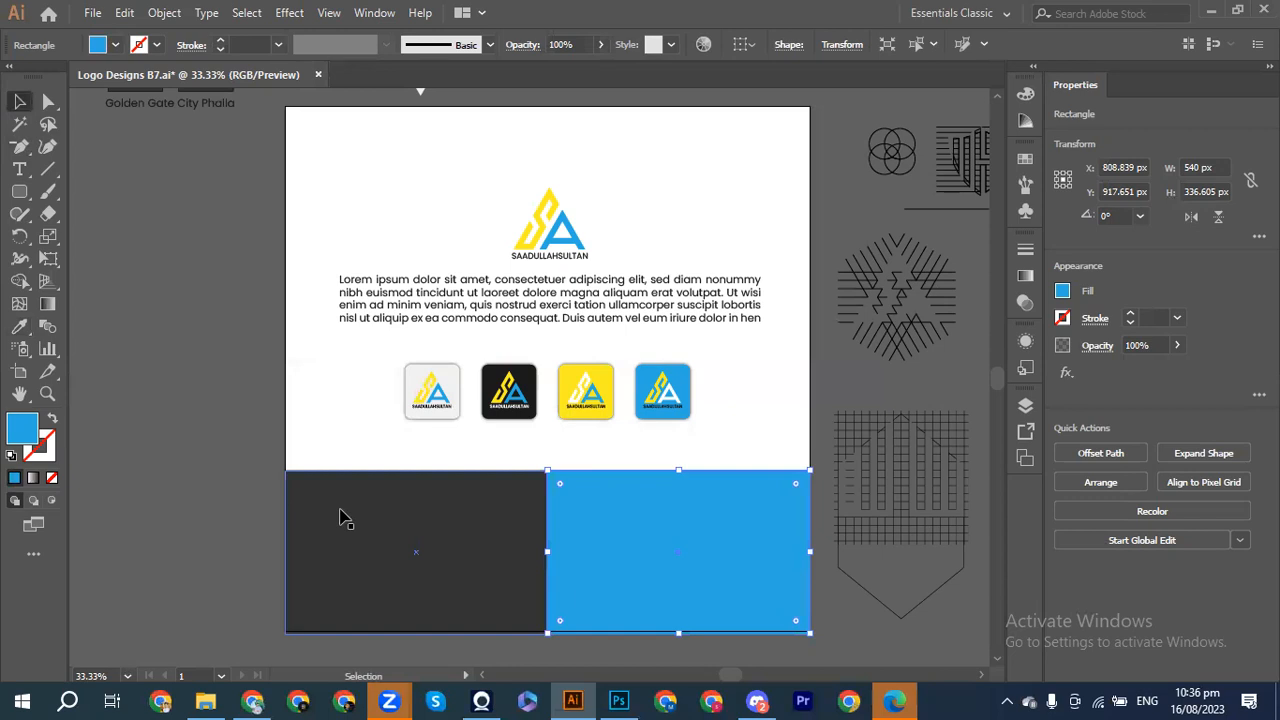
pyautogui.click(343, 518)
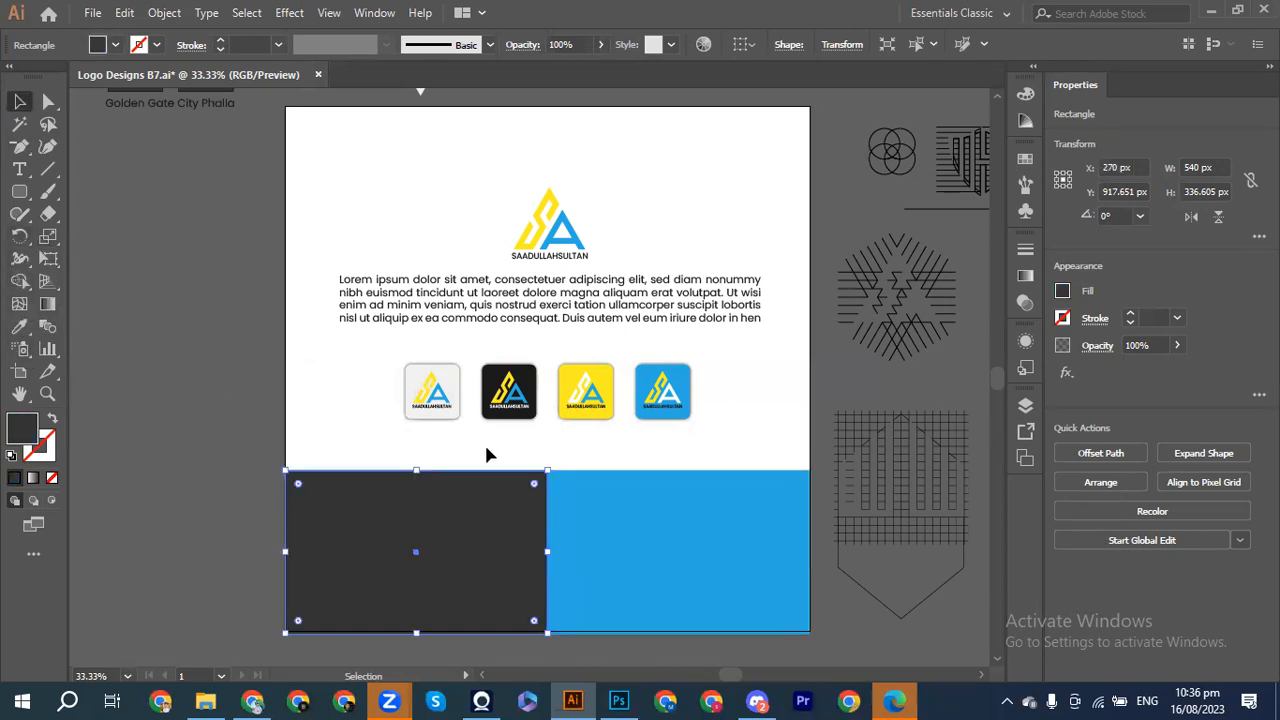
pyautogui.click(19, 326)
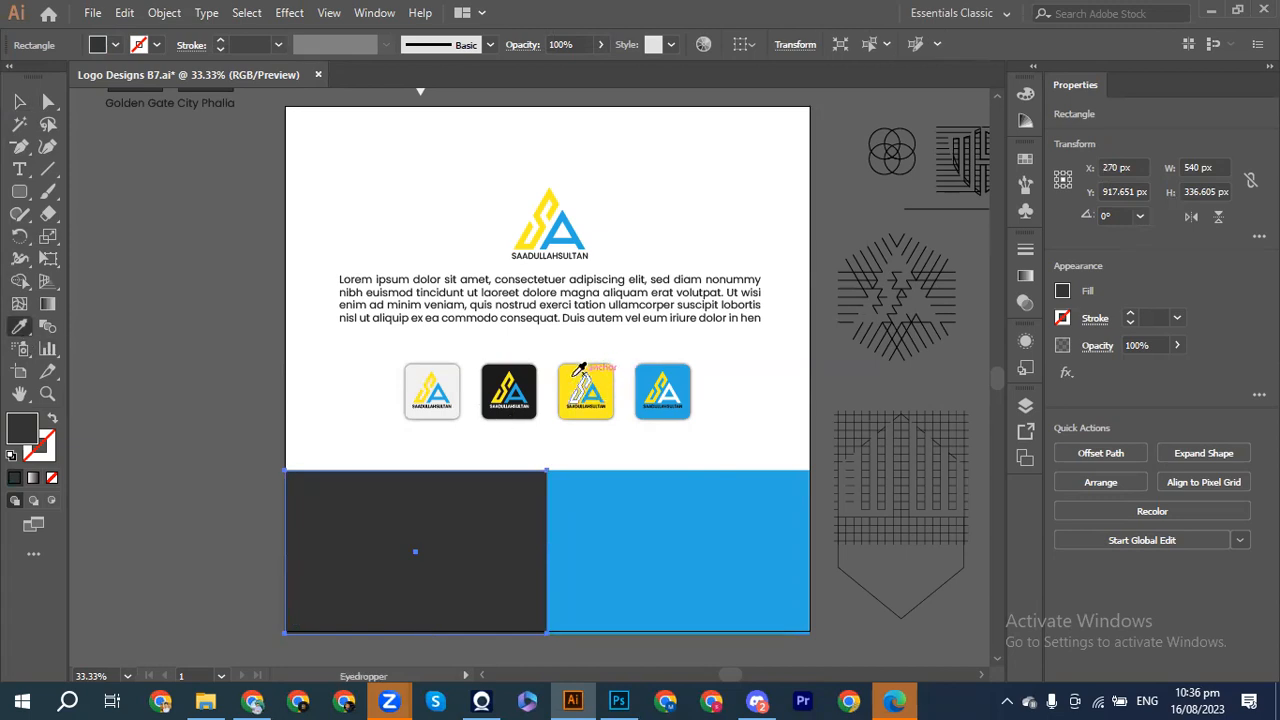
pyautogui.click(573, 375)
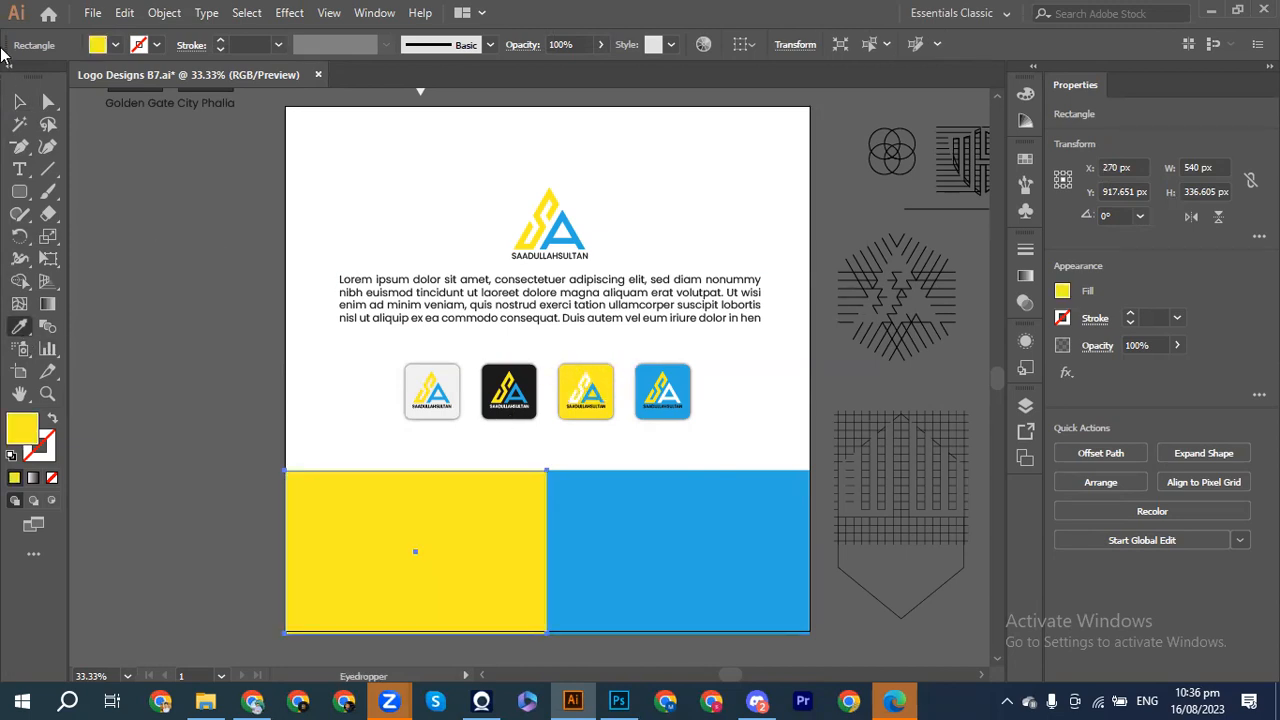
pyautogui.click(14, 103)
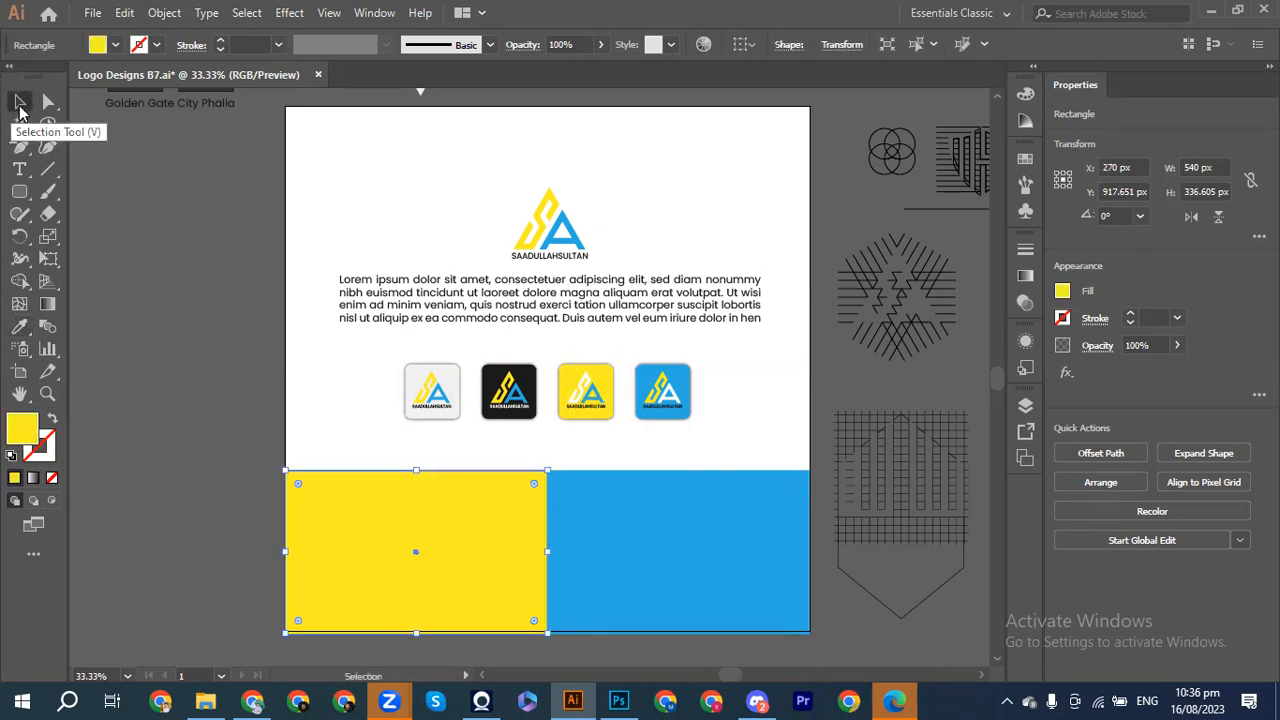
pyautogui.click(169, 226)
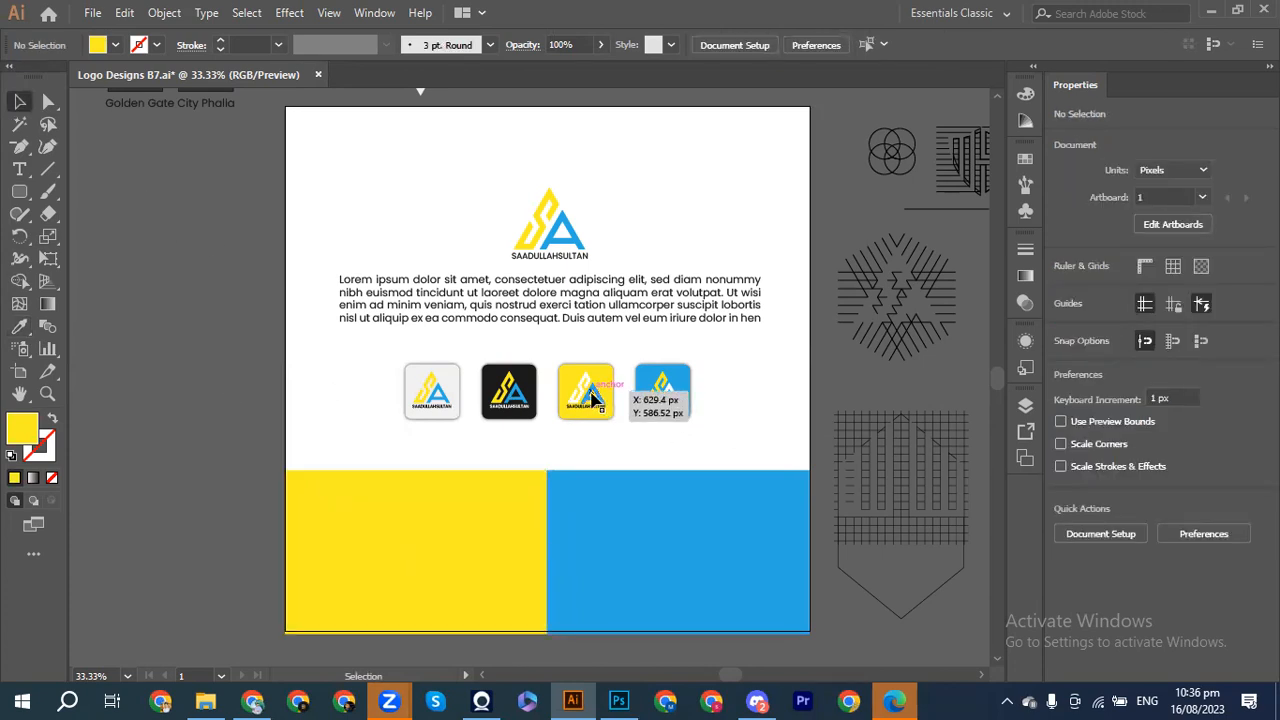
# Step: Place a copy of the yellow icon's SA logo and name, about 212 px wide, on the yellow panel
pyautogui.click(592, 398)
pyautogui.moveTo(575, 410); pyautogui.dragTo(566, 369)
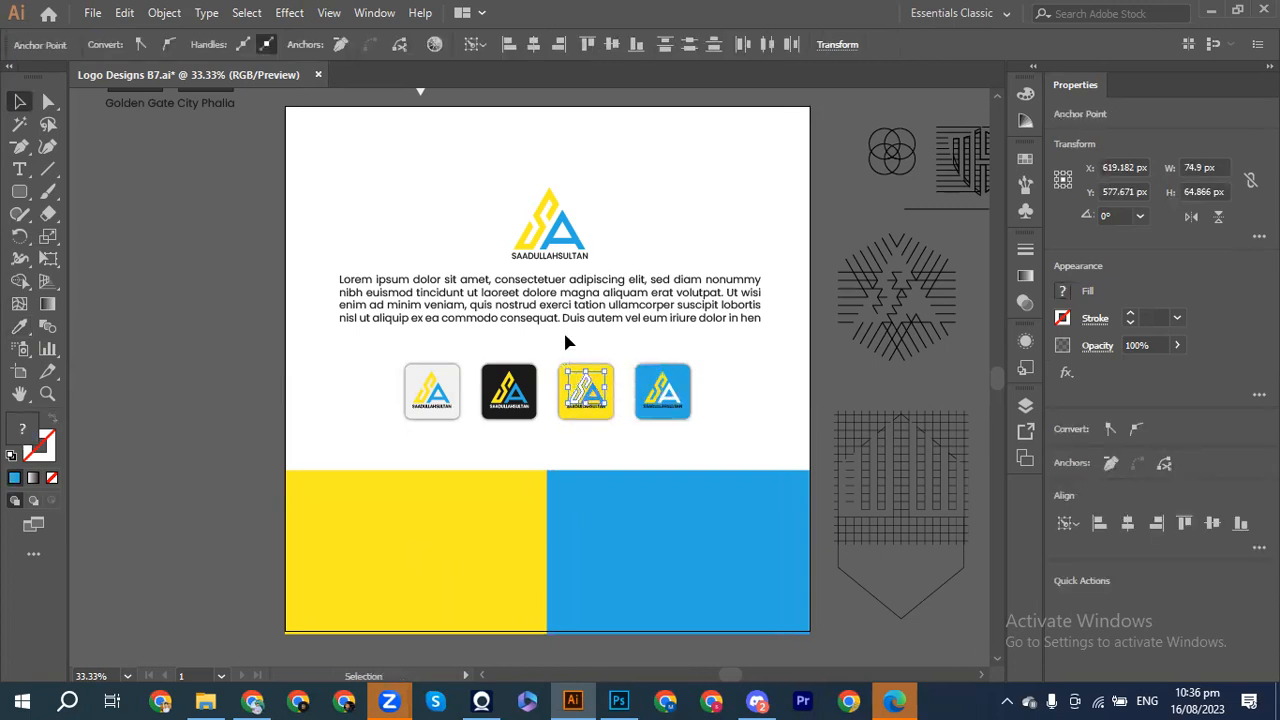
pyautogui.click(563, 358)
pyautogui.moveTo(565, 363); pyautogui.dragTo(462, 487)
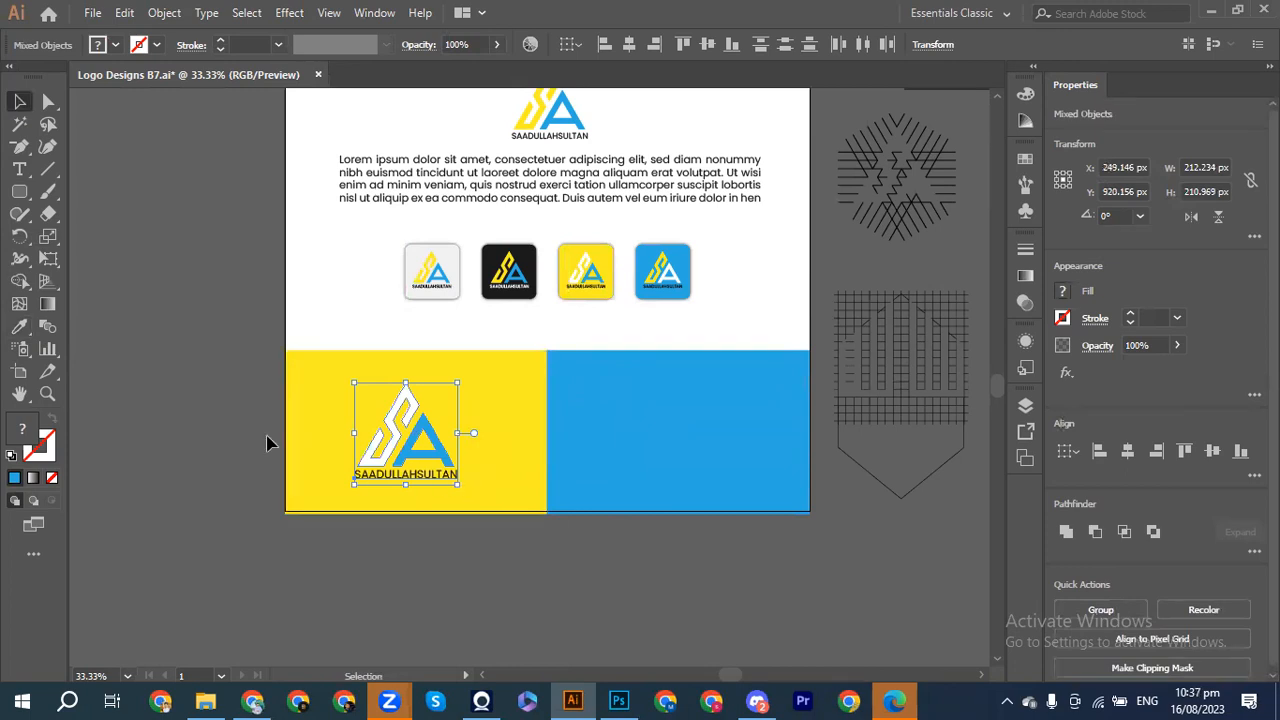
pyautogui.hotkey('shift', 'Right')
pyautogui.hotkey('shift', 'Up')
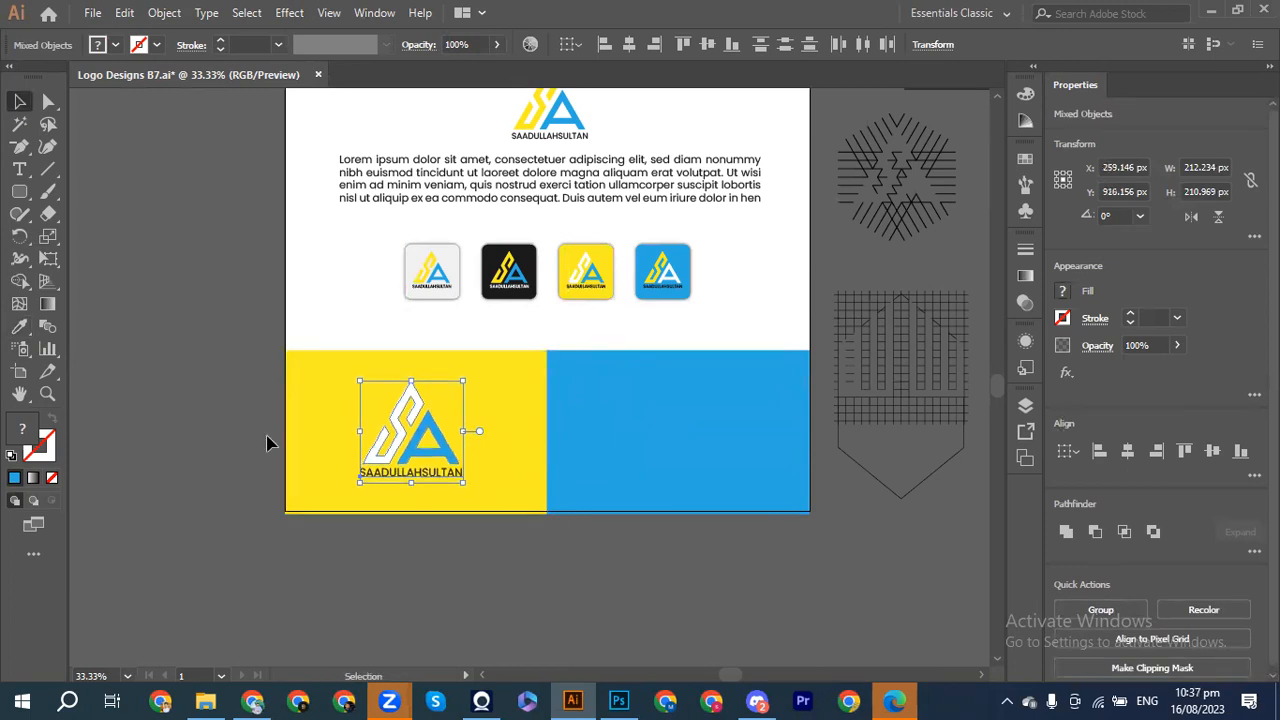
pyautogui.click(580, 423)
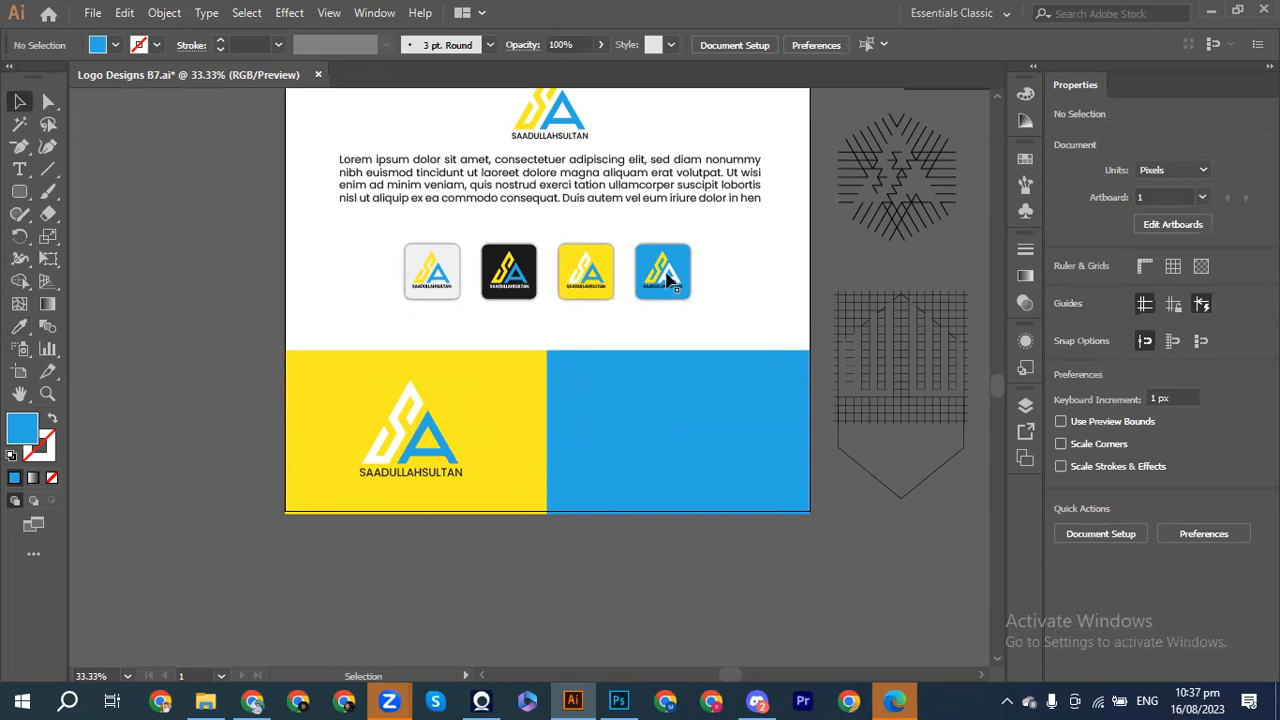
# Step: Copy the blue icon's SA logo down onto the blue bottom panel and shrink it slightly
pyautogui.click(663, 272)
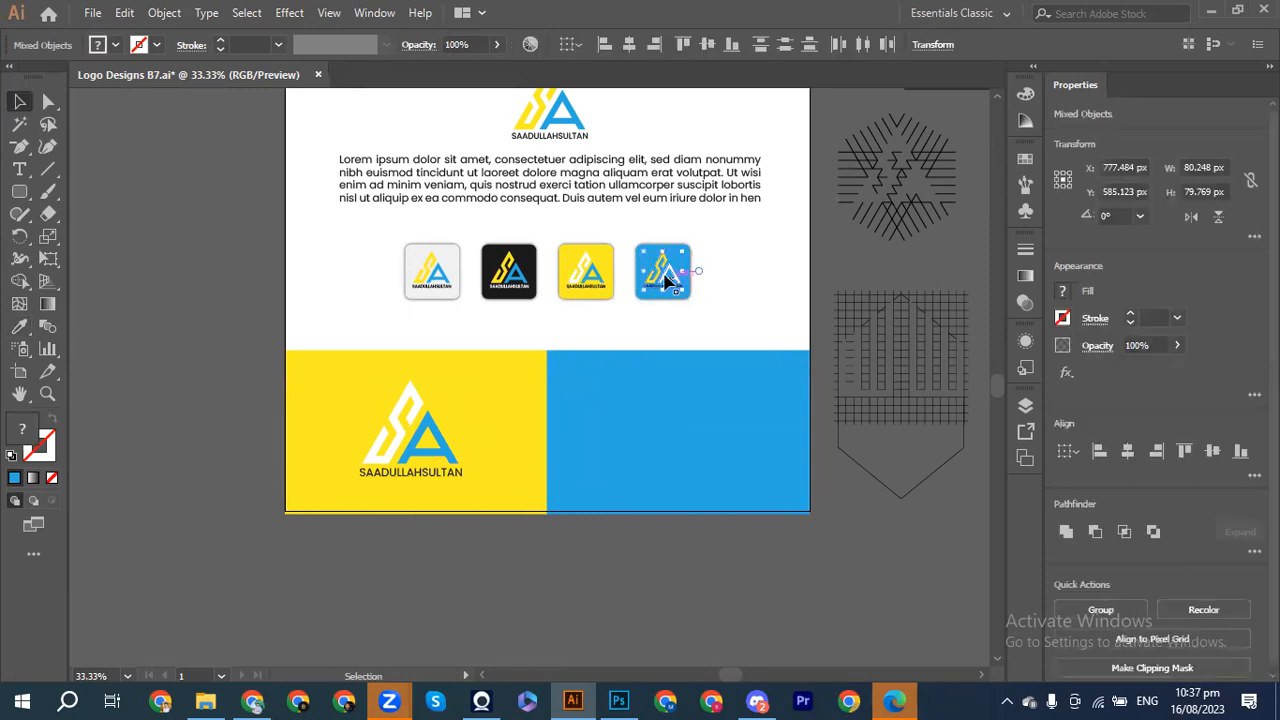
pyautogui.moveTo(663, 272); pyautogui.dragTo(716, 484)
pyautogui.hotkey('shift', 'Right')
pyautogui.hotkey('shift', 'Right')
pyautogui.hotkey('shift', 'Right')
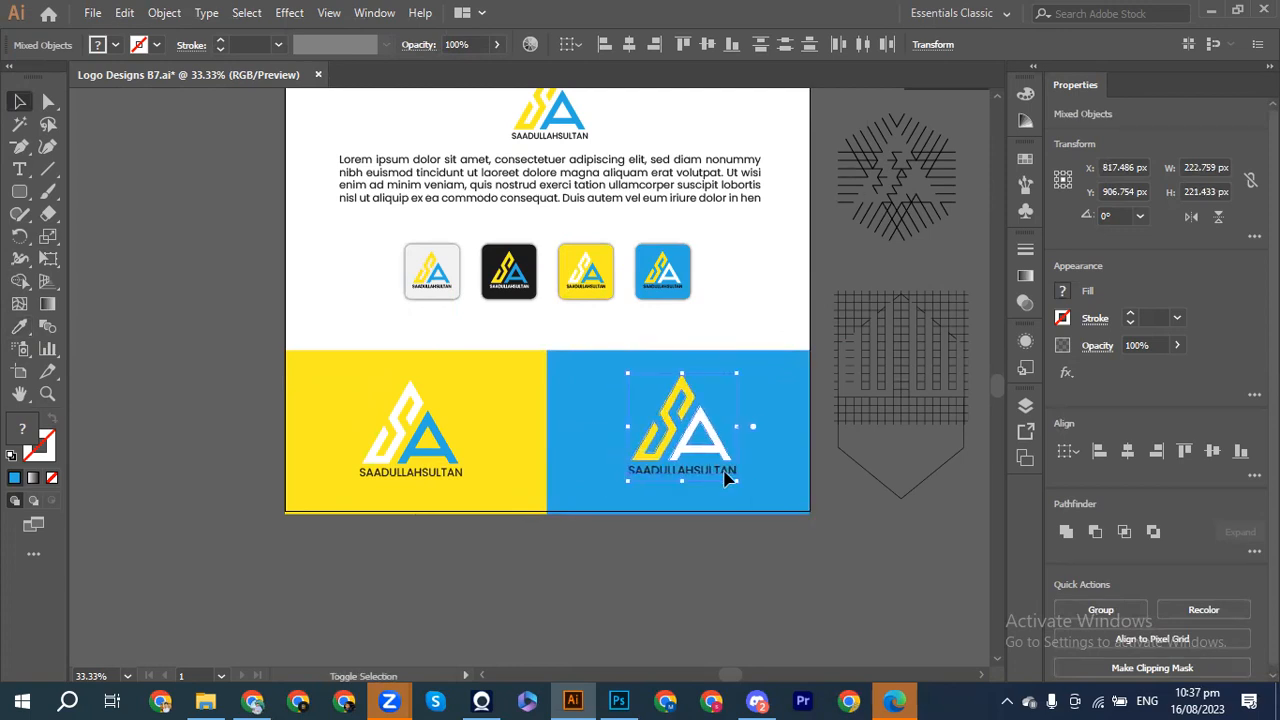
pyautogui.moveTo(738, 484)
pyautogui.mouseDown()
pyautogui.moveTo(757, 486)
pyautogui.moveTo(737, 480)
pyautogui.mouseUp()
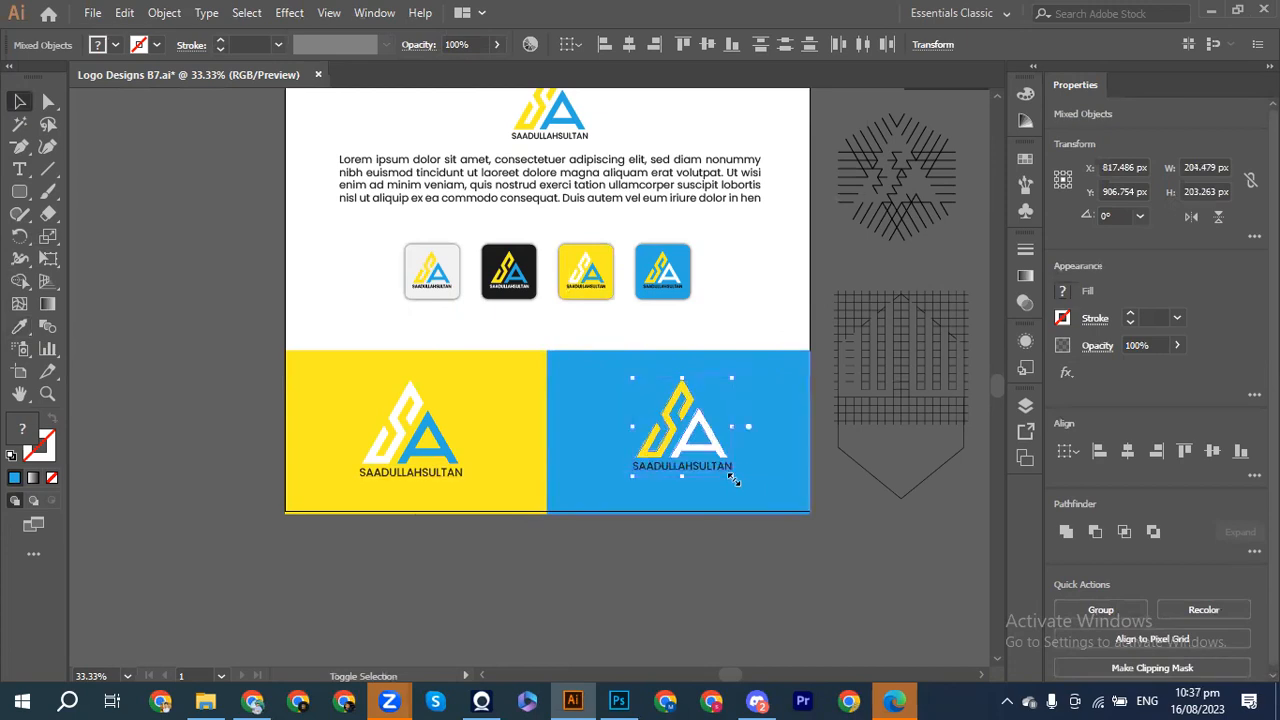
pyautogui.click(768, 466)
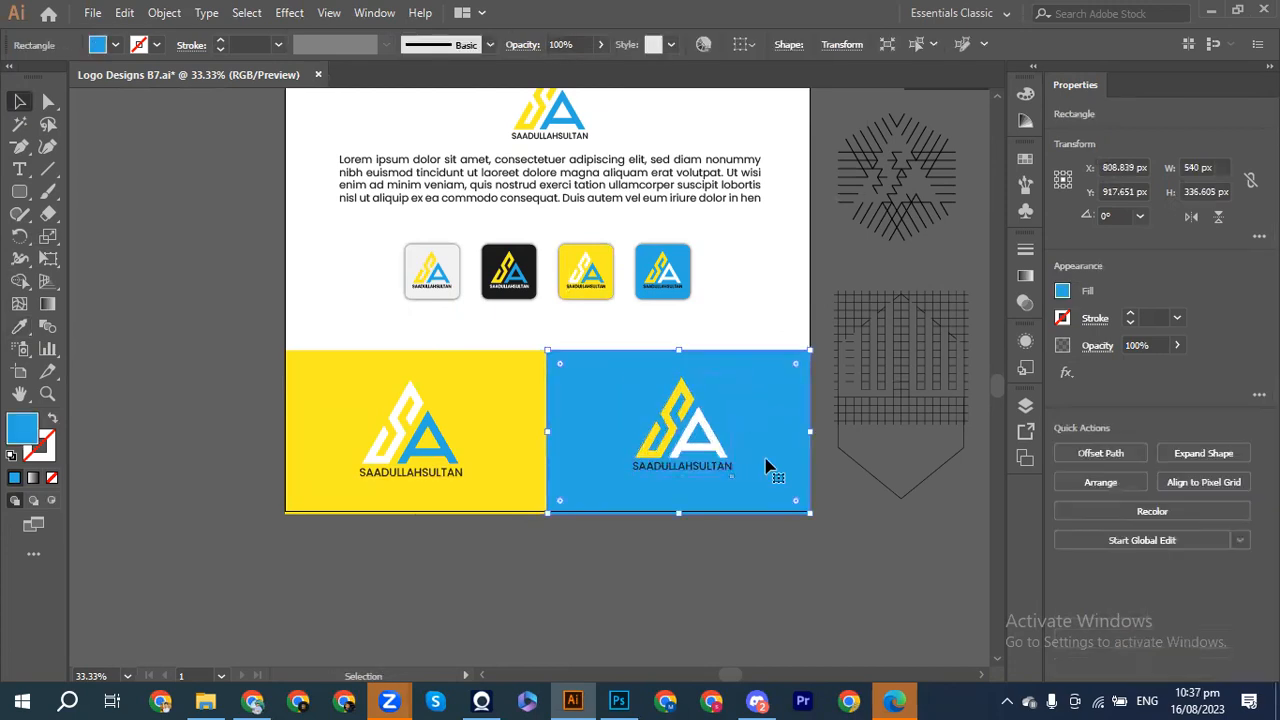
pyautogui.click(678, 594)
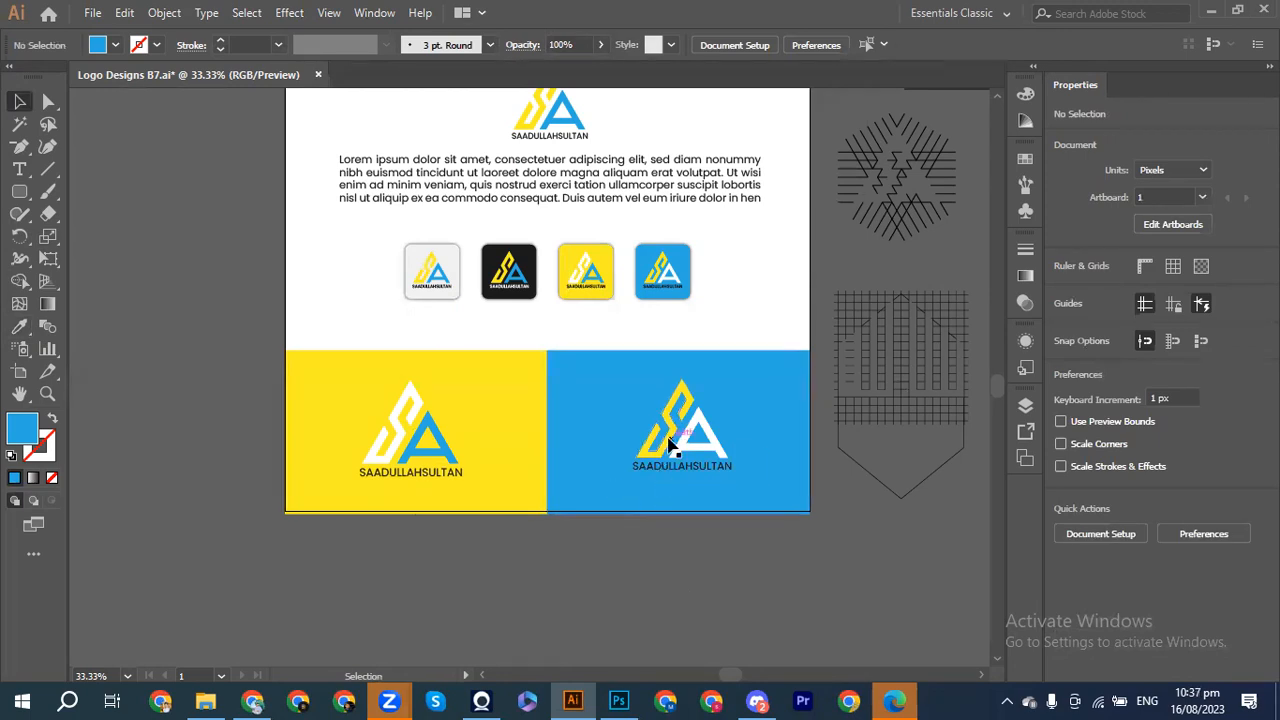
# Step: Lock the blue panel with Ctrl+2, then scale its logo down to about 196 px wide
pyautogui.click(771, 420)
pyautogui.hotkey('ctrl', '2')
pyautogui.moveTo(728, 494); pyautogui.dragTo(726, 489)
pyautogui.moveTo(728, 383); pyautogui.dragTo(726, 384)
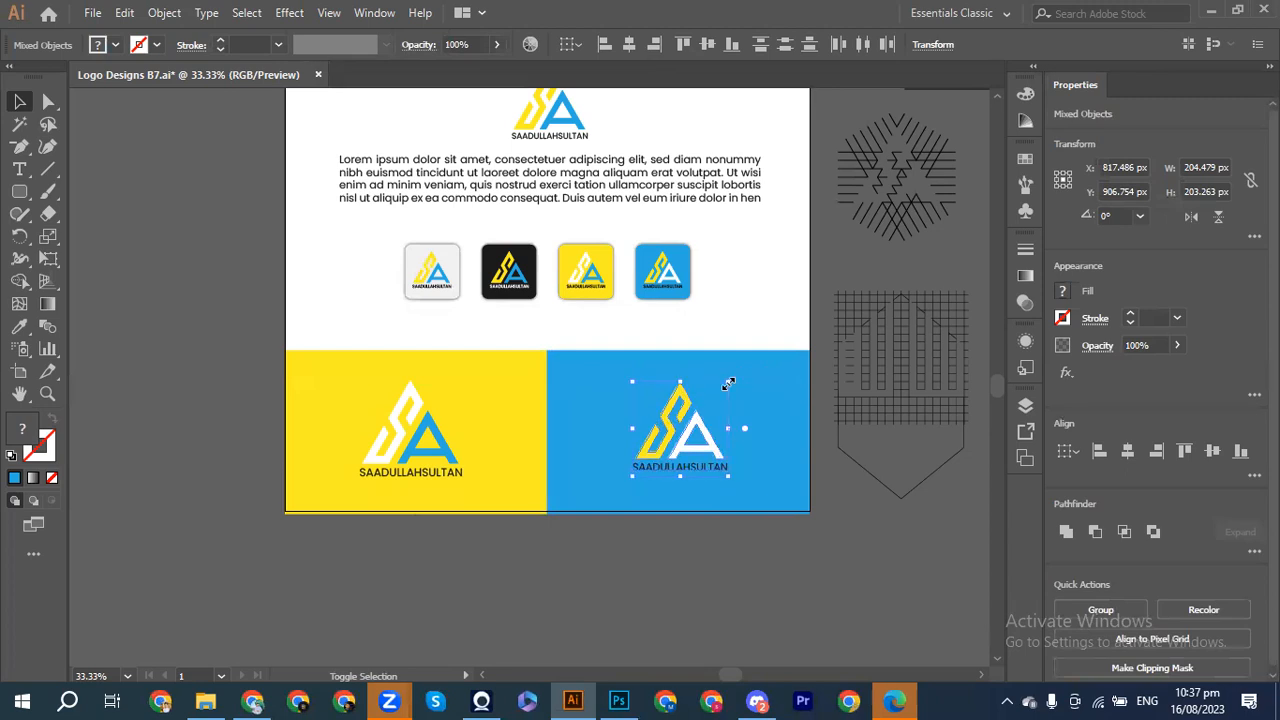
pyautogui.click(655, 367)
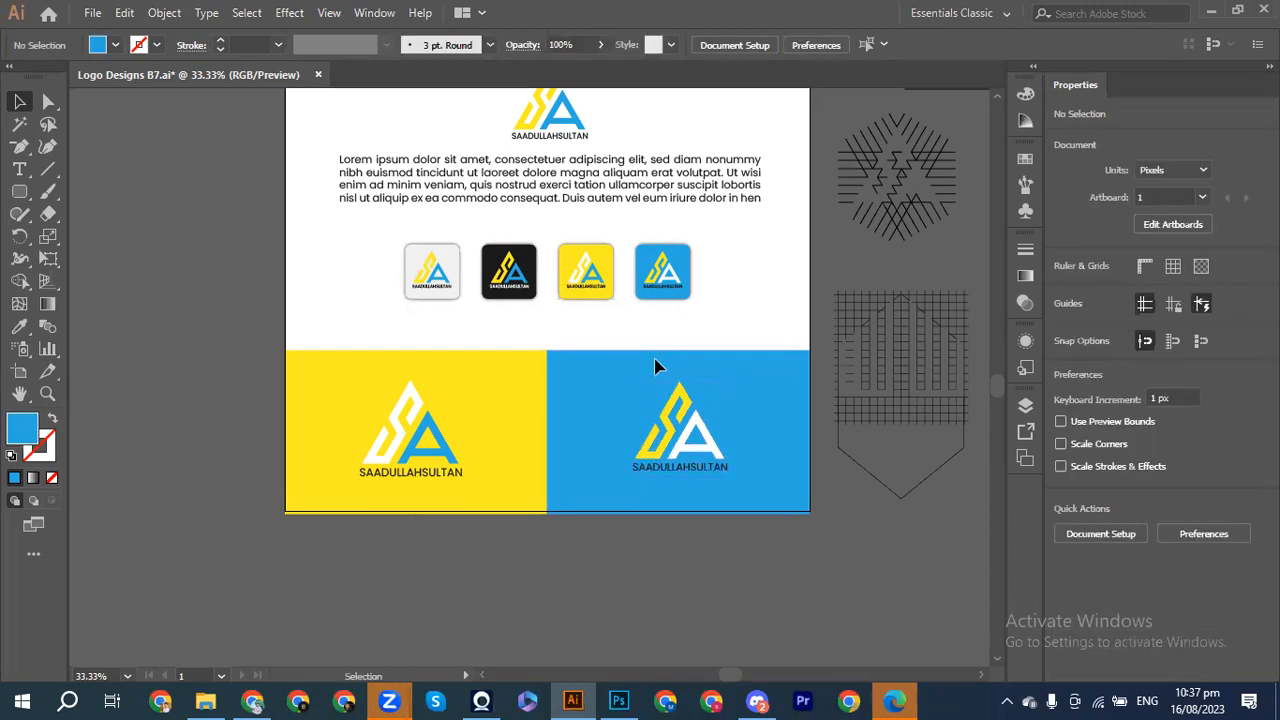
# Step: Scale the yellow-panel logo down to about 201 px wide, undoing an accidental panel move
pyautogui.moveTo(370, 378); pyautogui.dragTo(403, 423)
pyautogui.hotkey('ctrl', 'z')
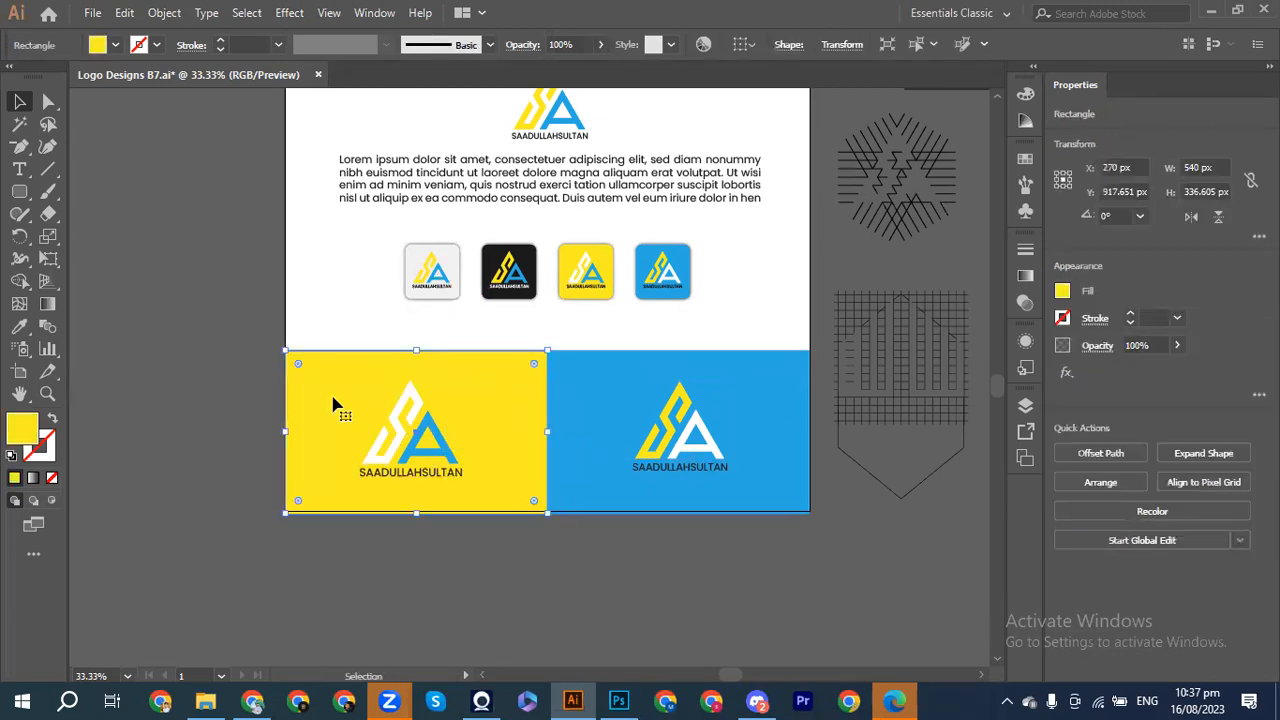
pyautogui.moveTo(334, 394); pyautogui.dragTo(480, 510)
pyautogui.moveTo(358, 383)
pyautogui.mouseDown()
pyautogui.moveTo(360, 371)
pyautogui.moveTo(364, 386)
pyautogui.mouseUp()
pyautogui.click(333, 390)
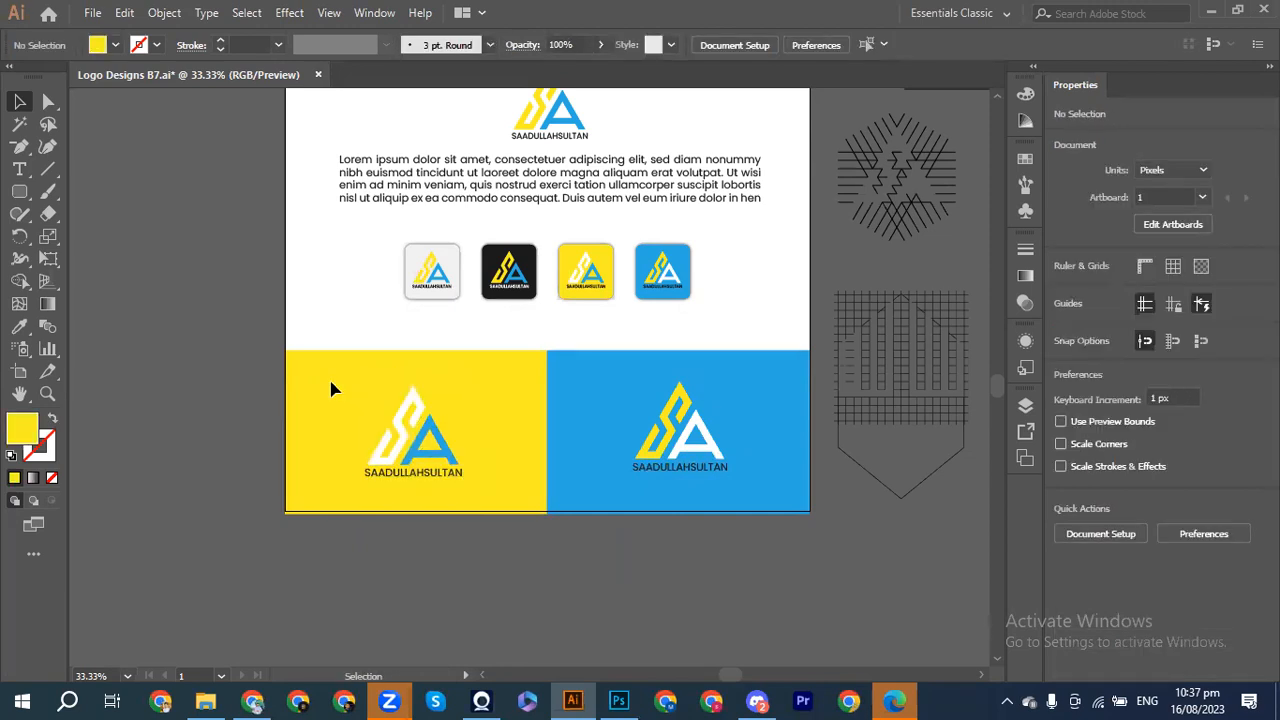
# Step: Nudge the yellow-panel logo and name lower, level with the blue panel's logo
pyautogui.moveTo(337, 384); pyautogui.dragTo(470, 530)
pyautogui.hotkey('shift', 'Up')
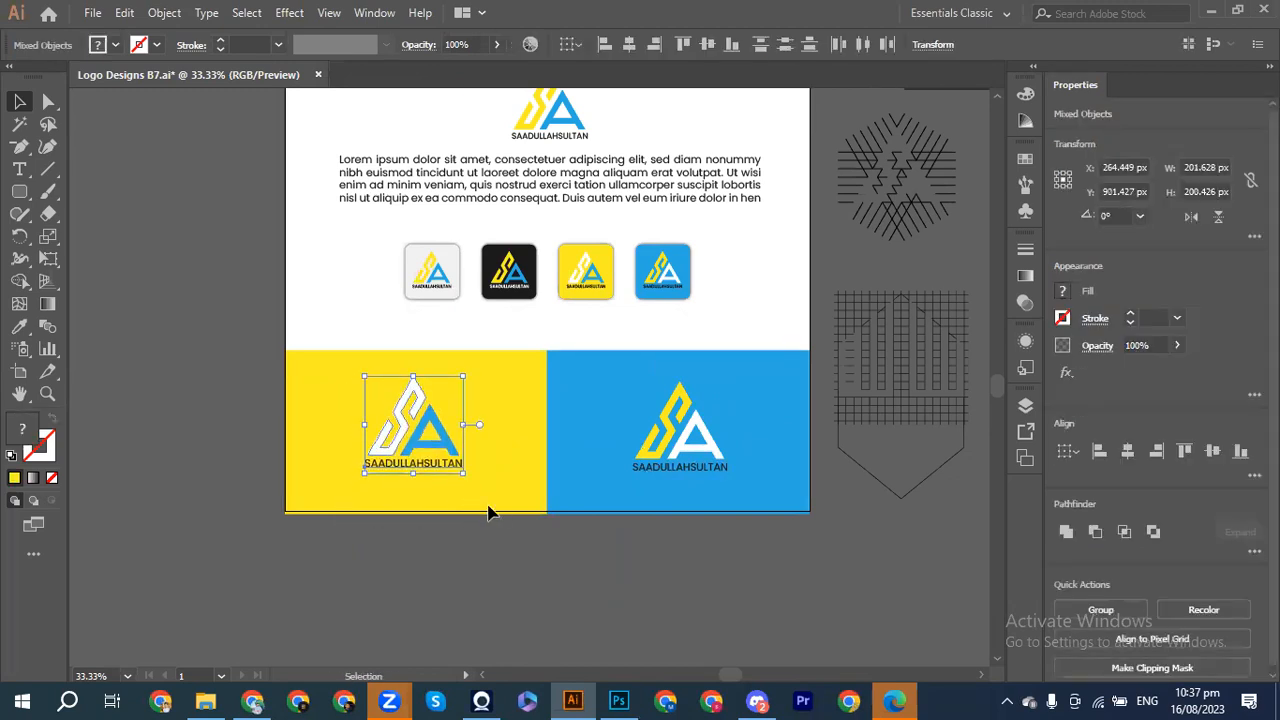
pyautogui.click(492, 515)
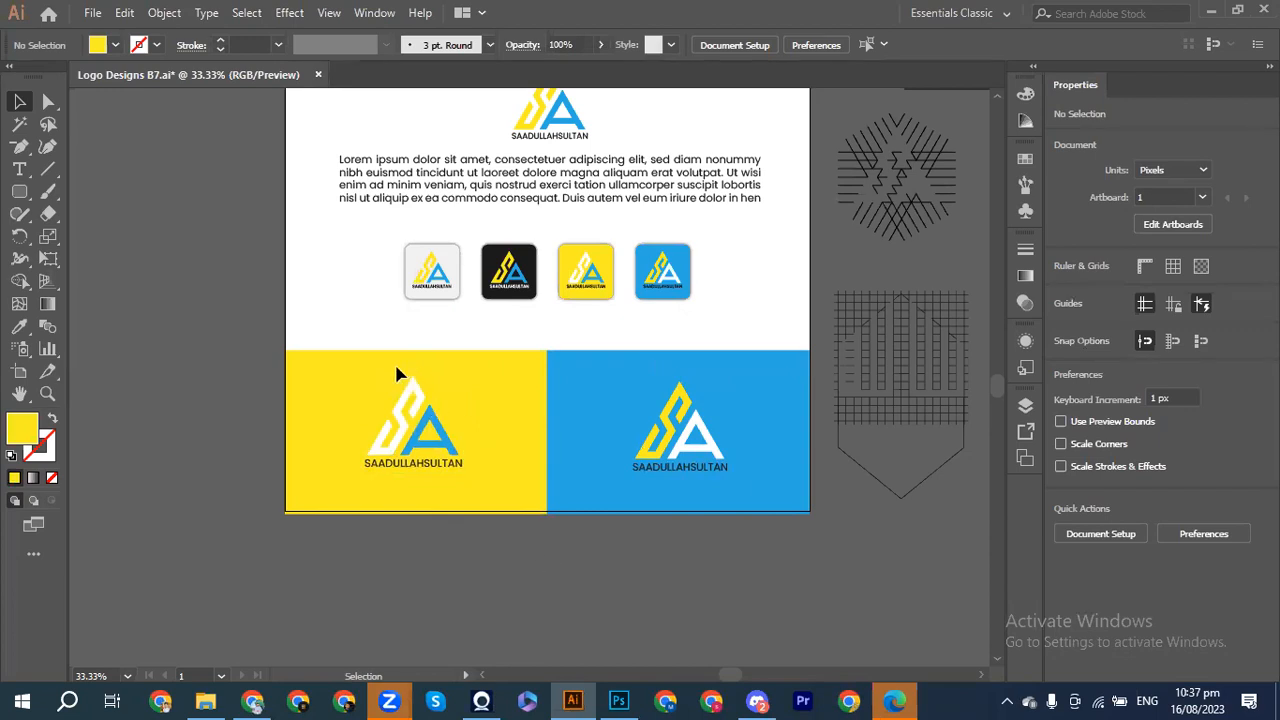
pyautogui.click(418, 423)
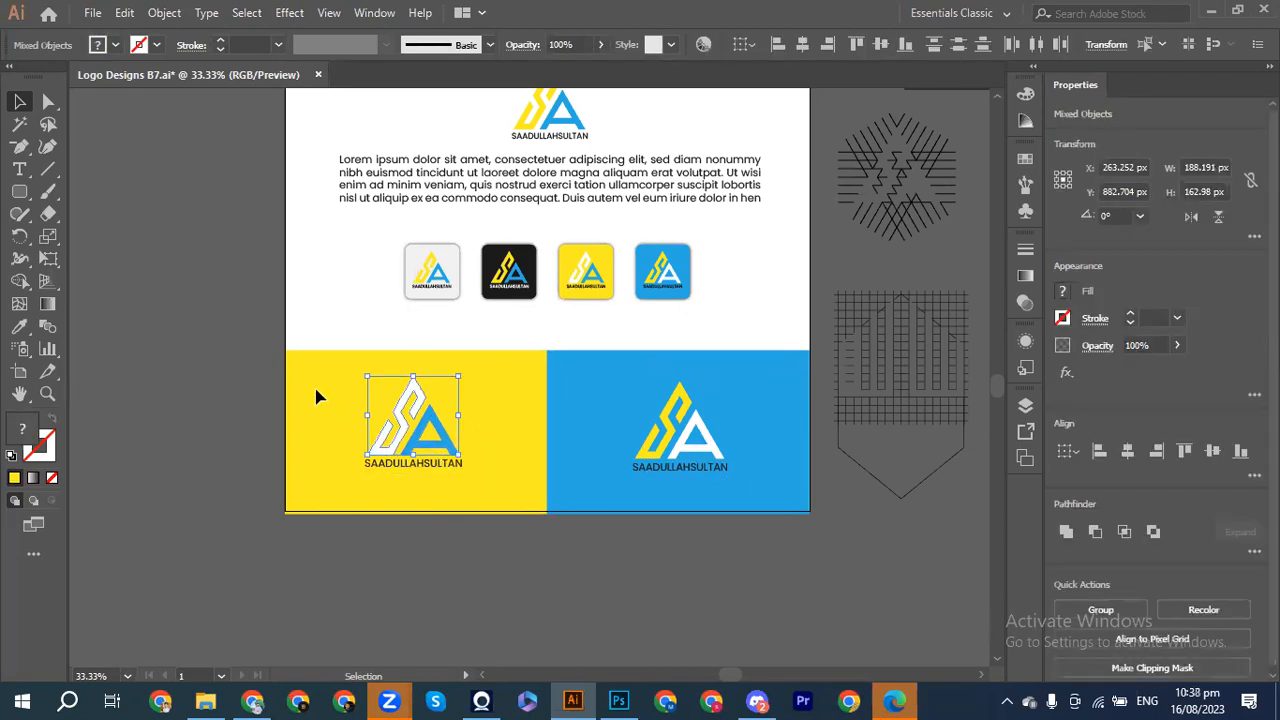
pyautogui.moveTo(418, 452); pyautogui.dragTo(466, 484)
pyautogui.press('Down')
pyautogui.press('Down')
pyautogui.press('Down')
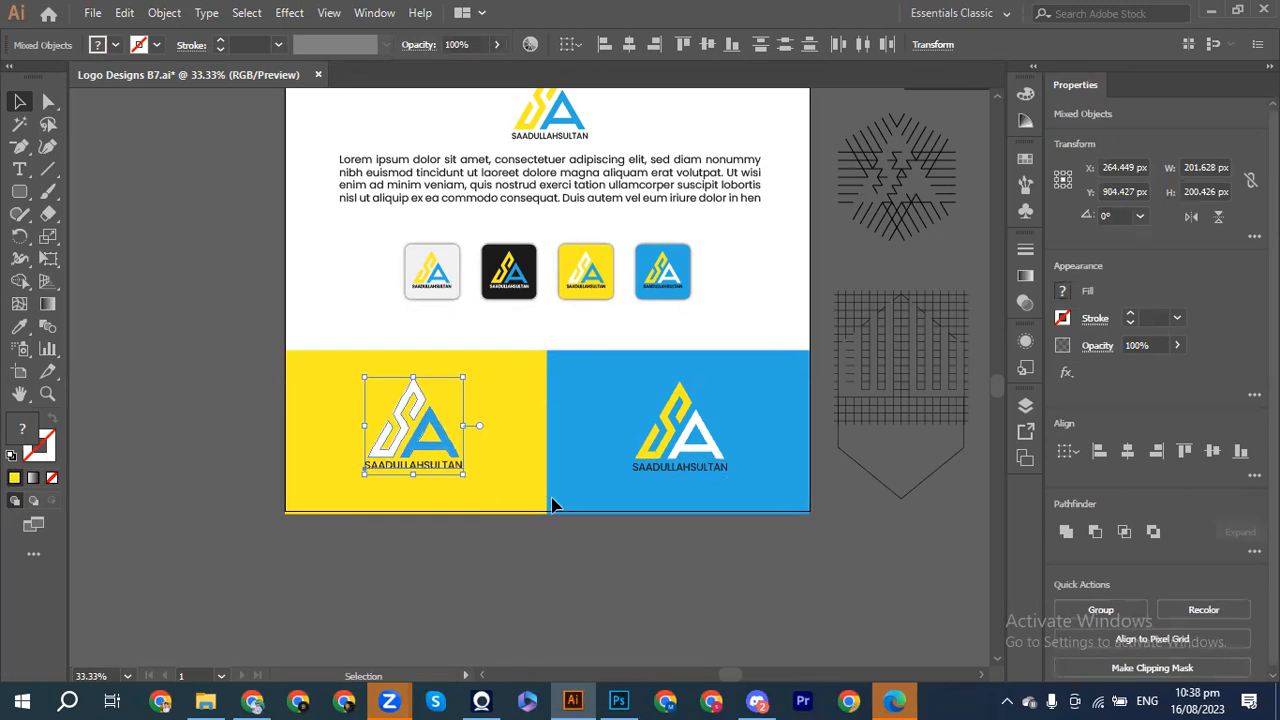
pyautogui.press('Down')
pyautogui.press('Down')
pyautogui.press('Down')
pyautogui.press('Down')
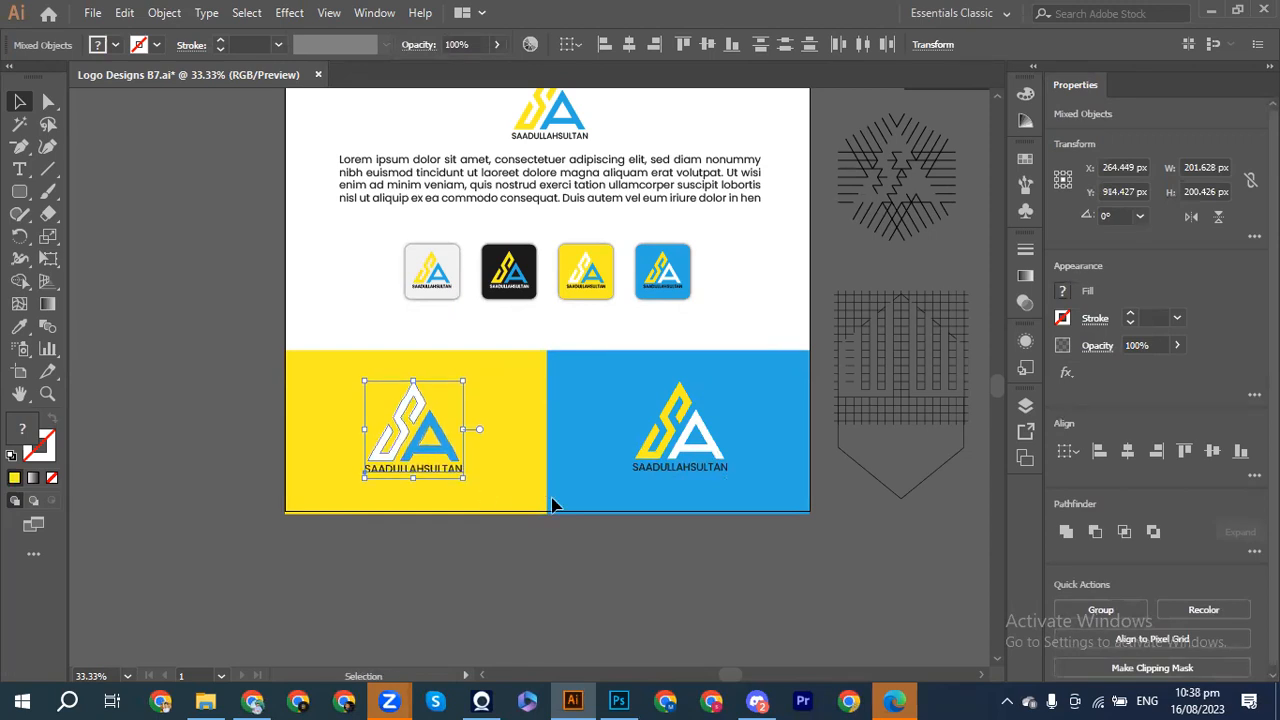
pyautogui.hotkey('ctrl', 'shift', 'a')
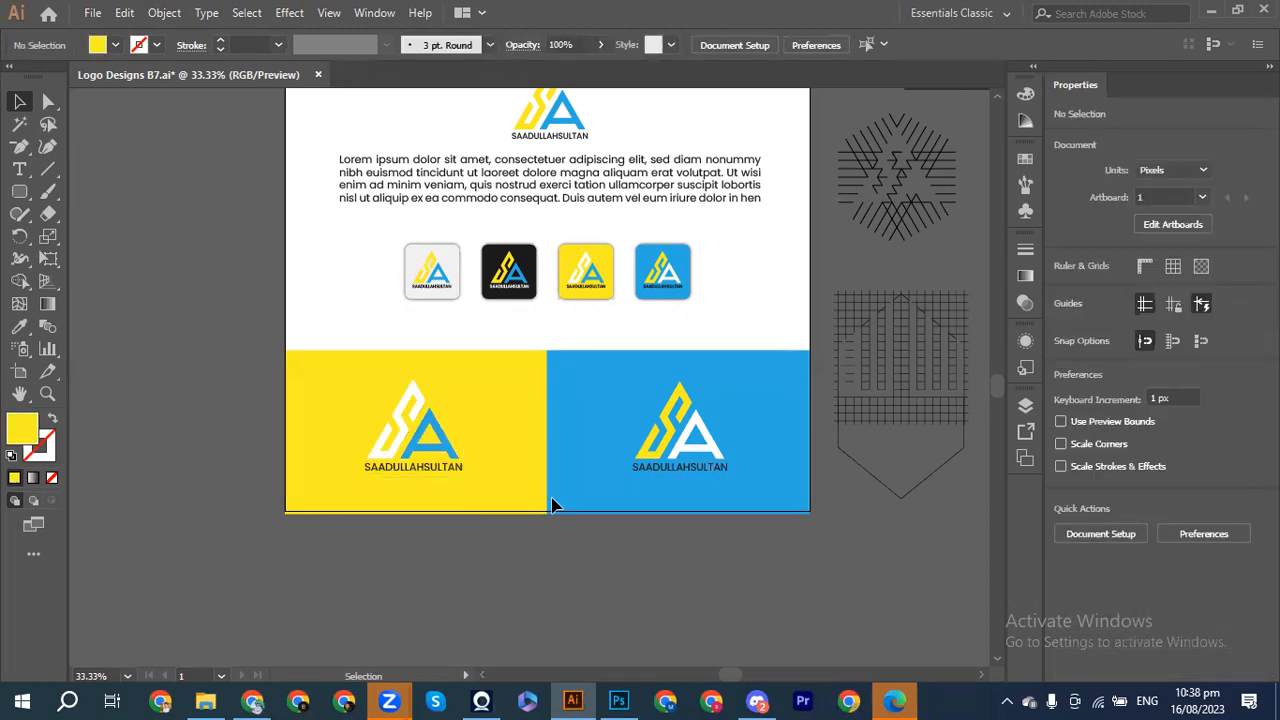
# Step: Export the artboard as JPEG 'Logo Designs B7' using artboard bounds at High (300 ppi)
pyautogui.click(100, 18)
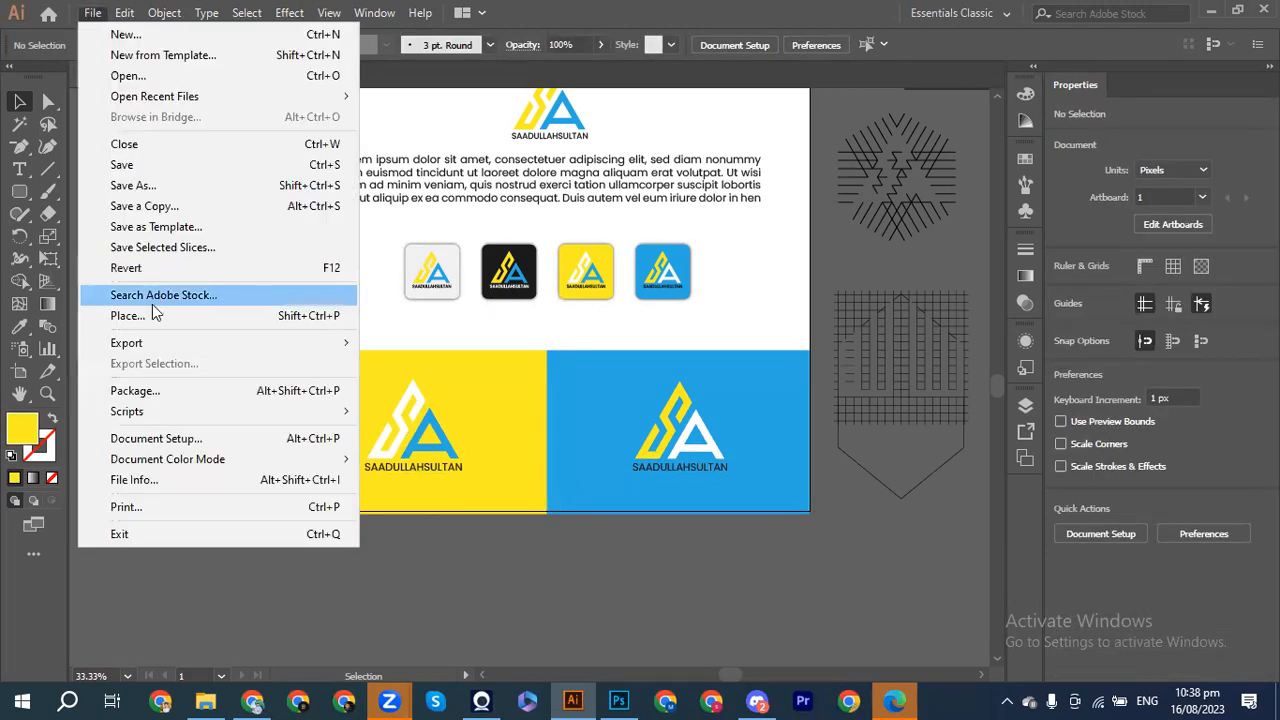
pyautogui.moveTo(174, 347)
pyautogui.click(410, 366)
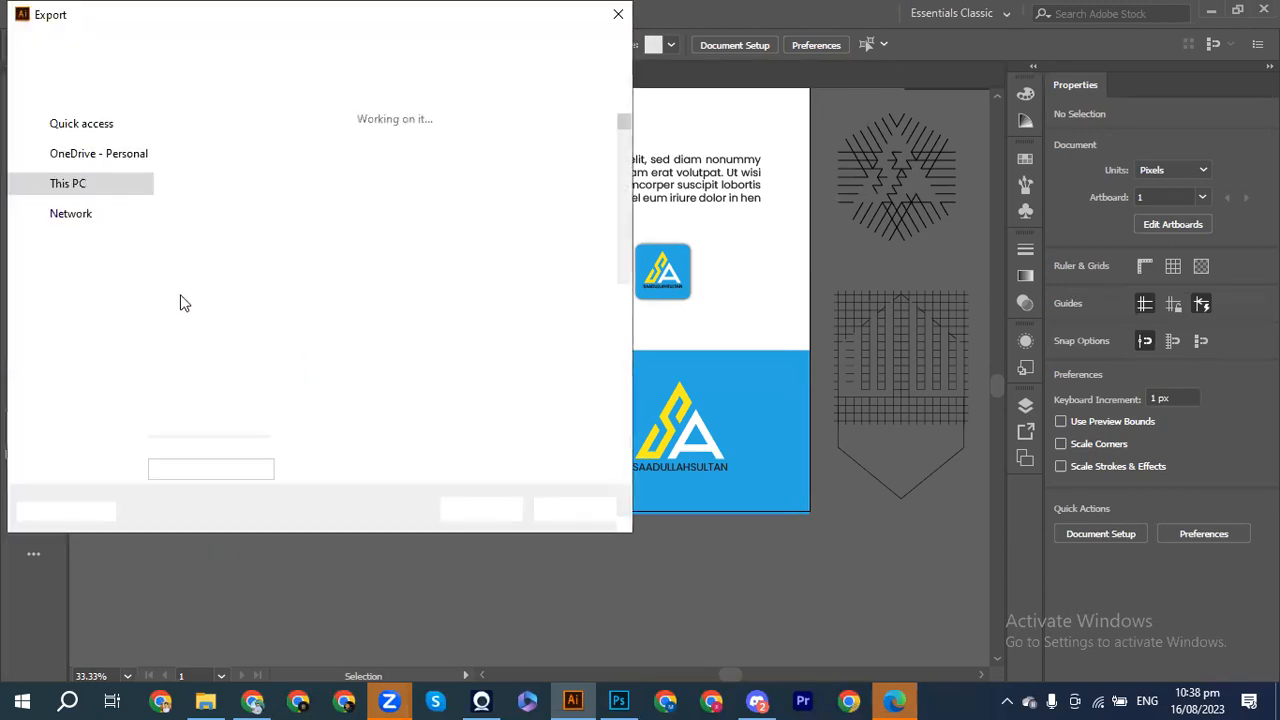
pyautogui.click(155, 408)
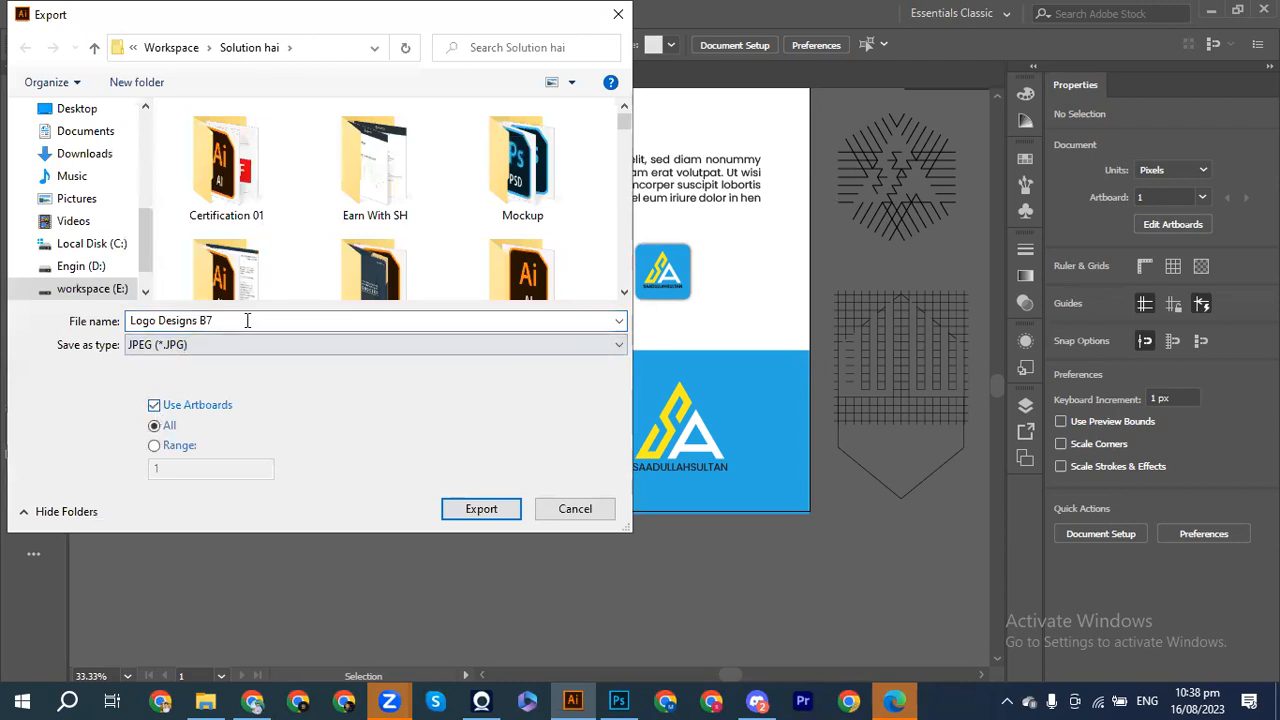
pyautogui.doubleClick(238, 320)
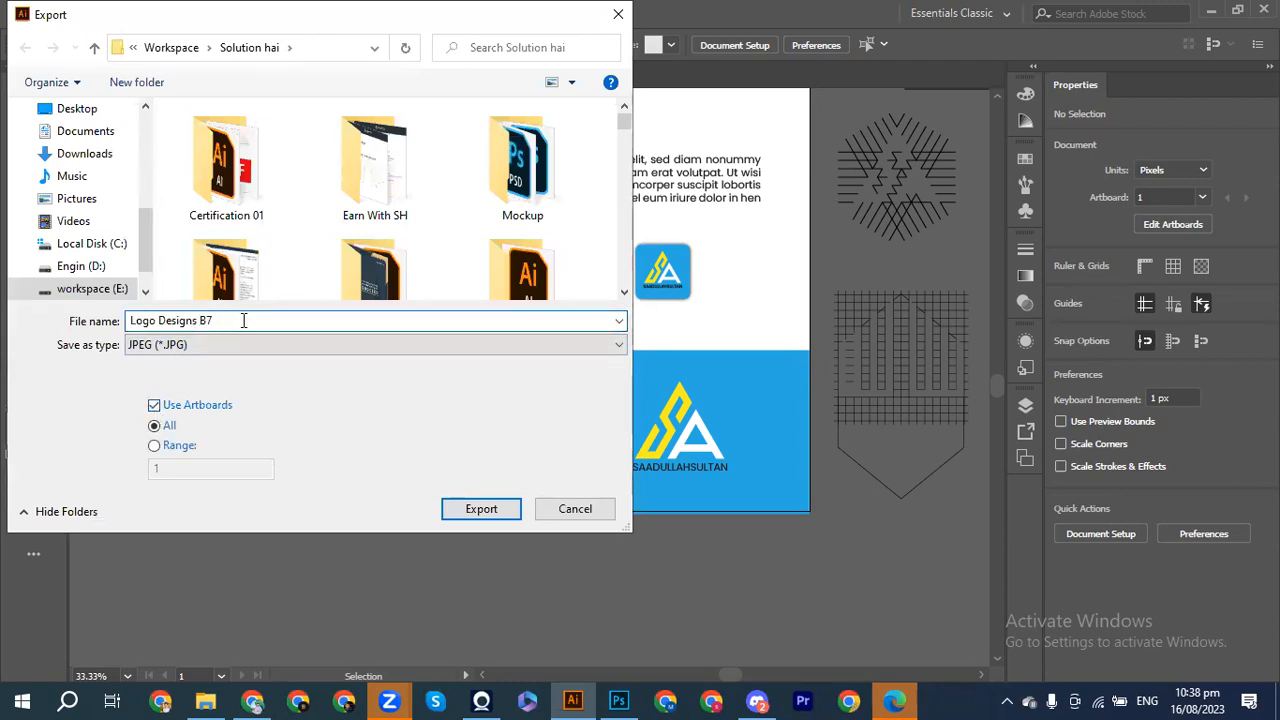
pyautogui.click(480, 512)
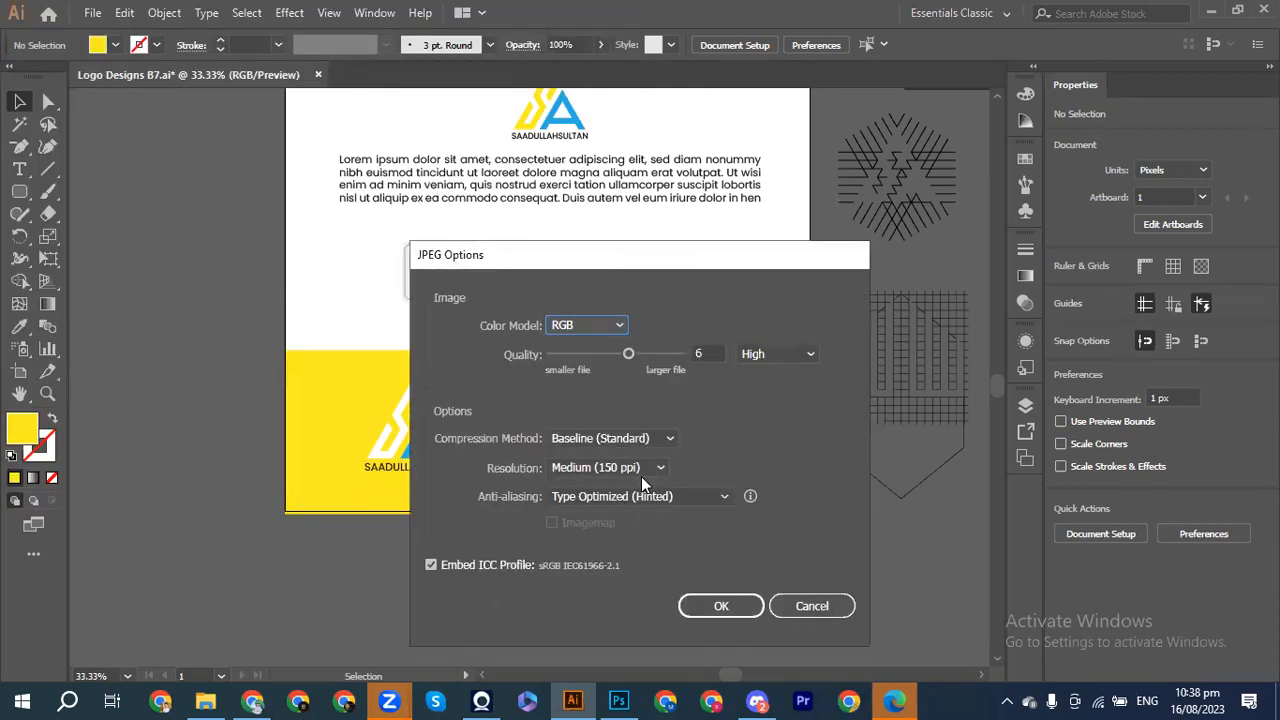
pyautogui.click(640, 467)
pyautogui.click(604, 530)
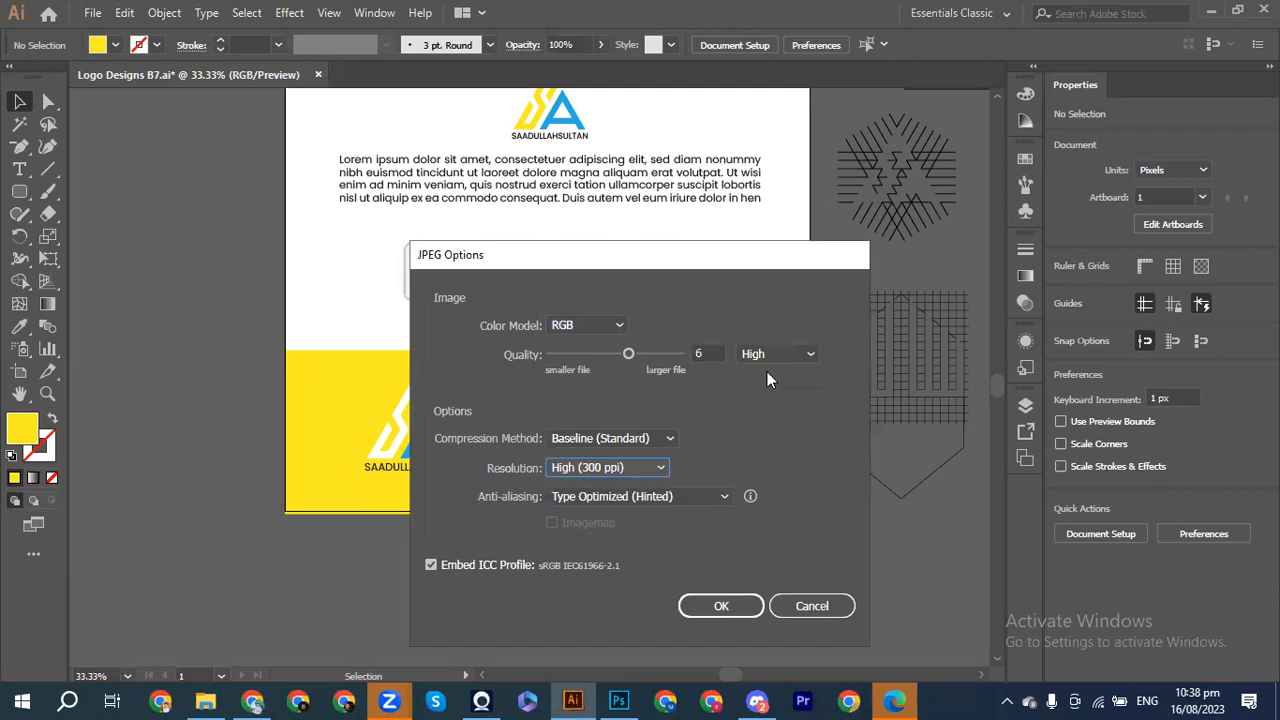
pyautogui.click(725, 607)
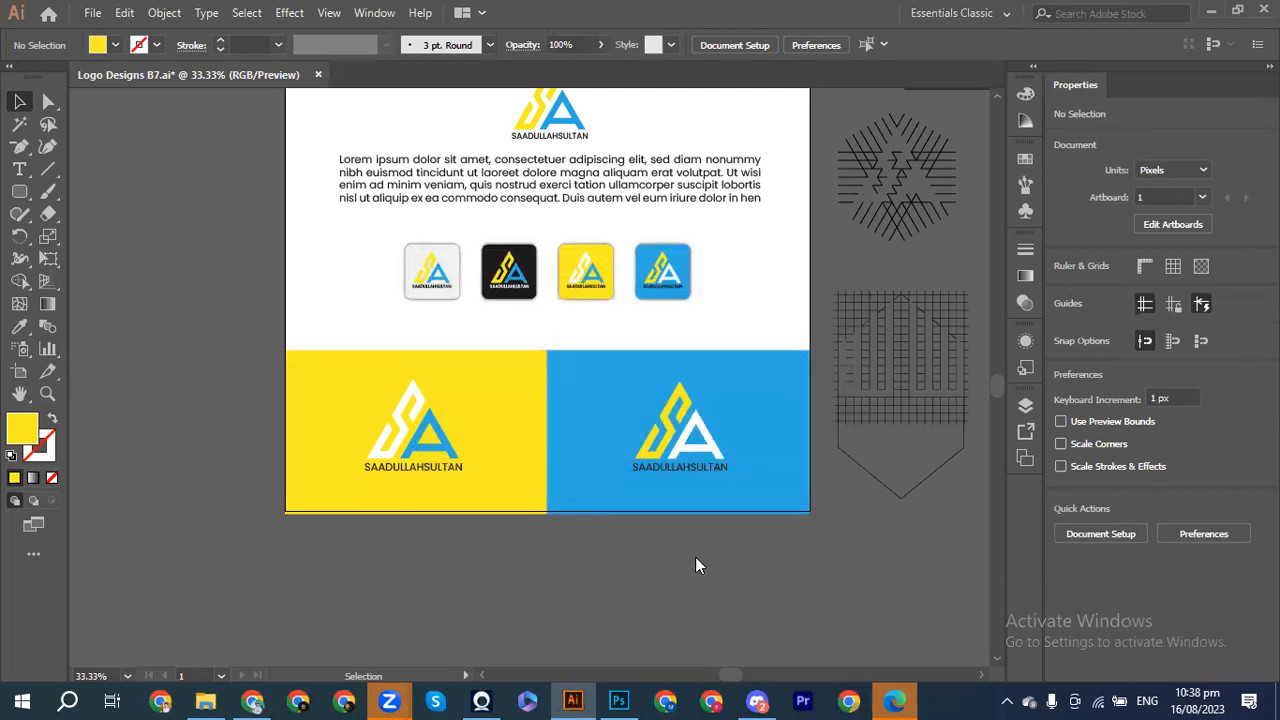
# Step: Save Logo Designs B7.ai with Ctrl+S and switch to the Photoshop mockup window
pyautogui.scroll(2, 559, 436)
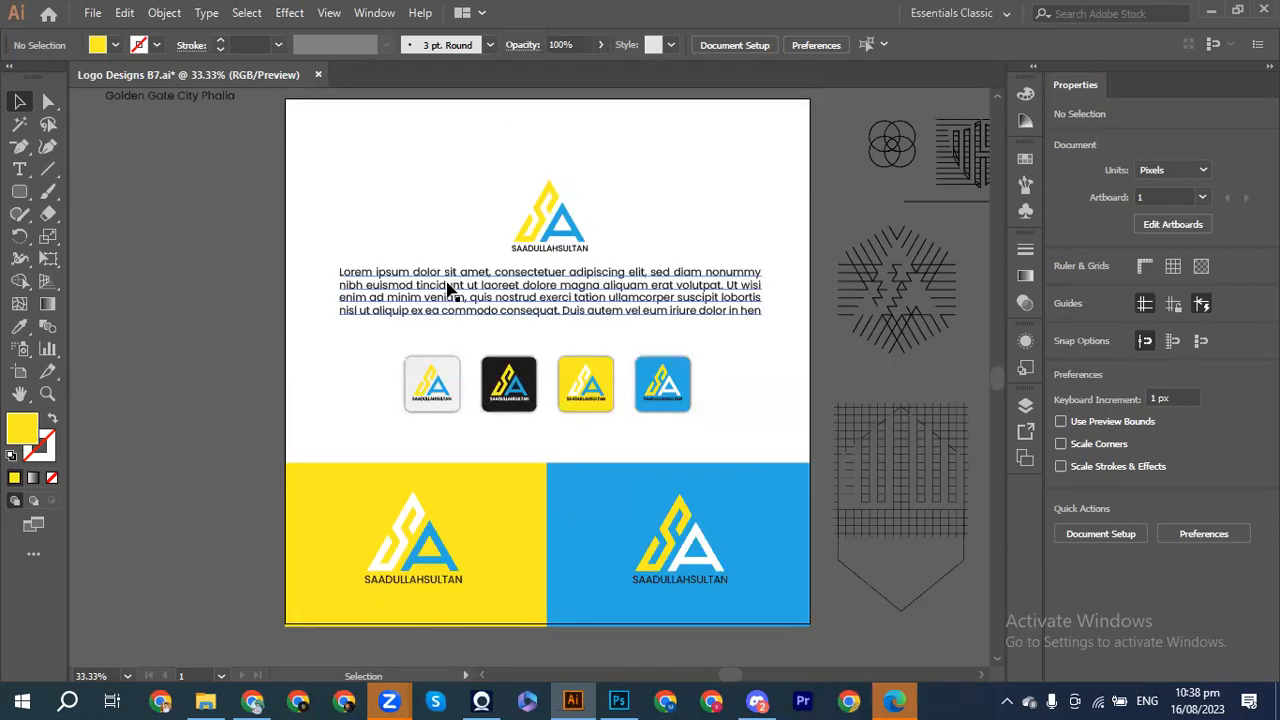
pyautogui.scroll(2, 447, 290)
pyautogui.scroll(-1, 447, 290)
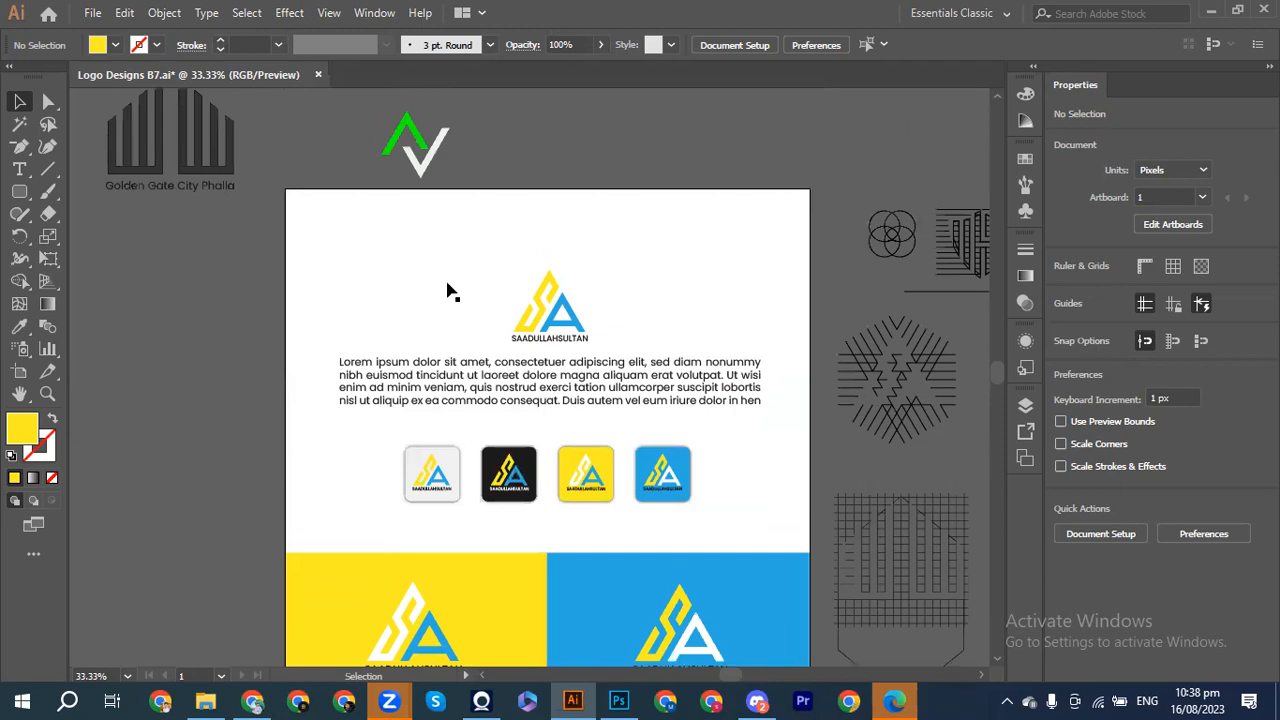
pyautogui.scroll(-1, 447, 290)
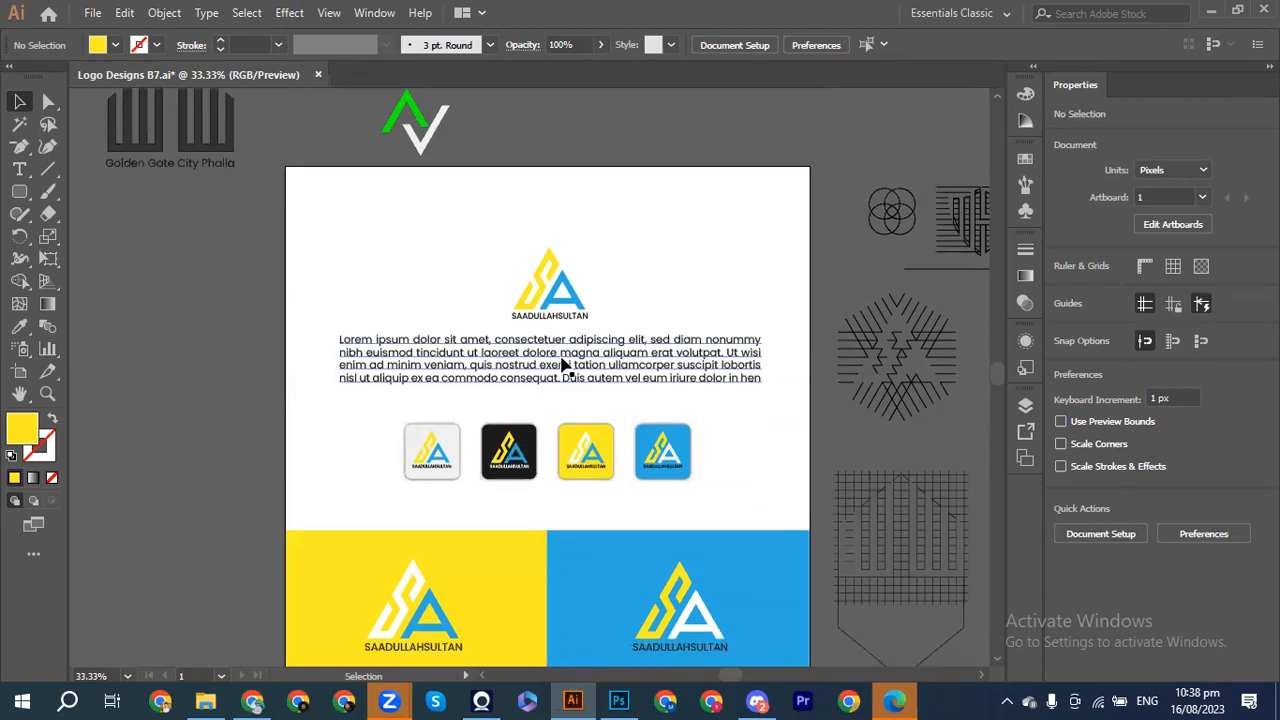
pyautogui.scroll(-3, 563, 366)
pyautogui.scroll(3, 563, 366)
pyautogui.press('ctrl')
pyautogui.hotkey('ctrl', 's')
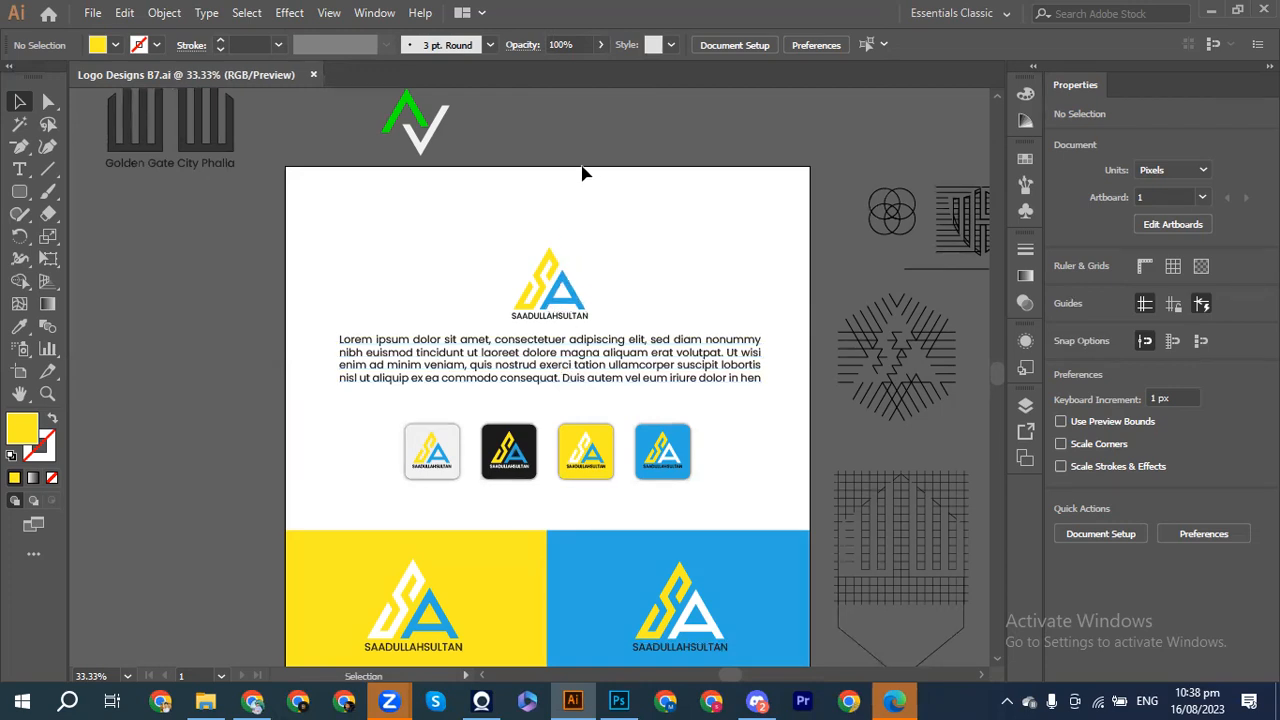
pyautogui.click(616, 700)
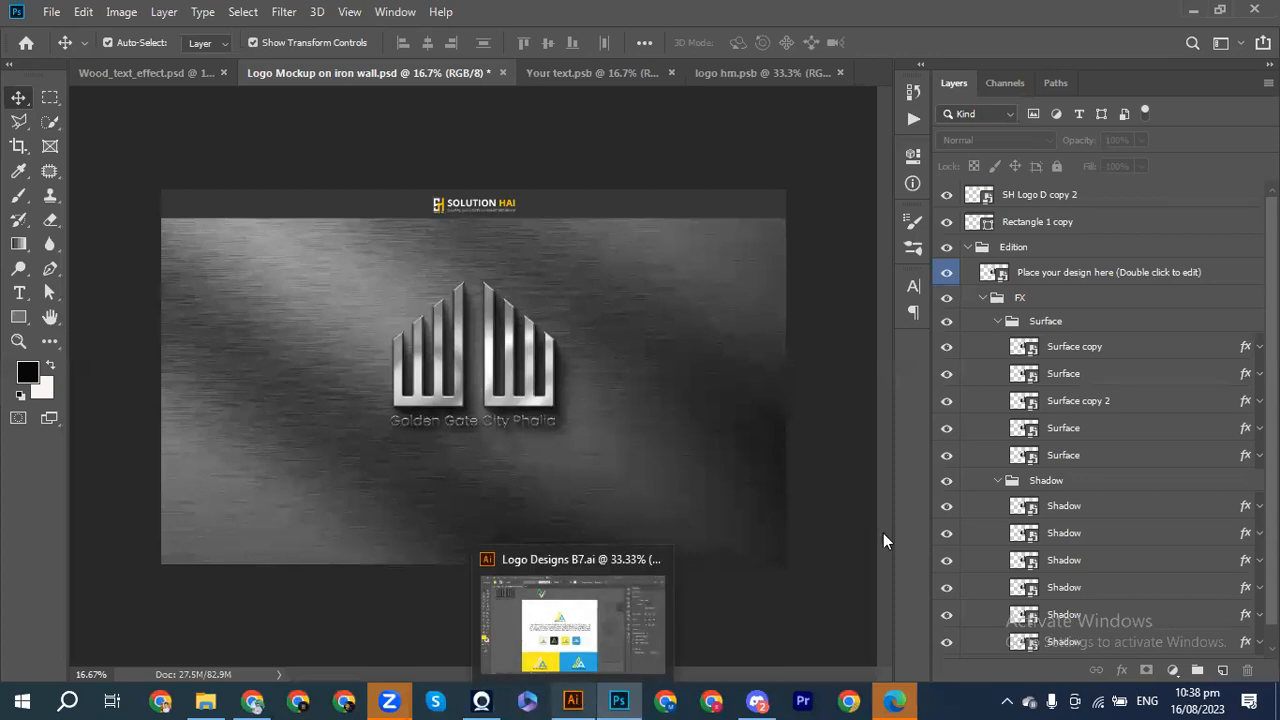
# Step: Collapse the Shadow, Surface and FX layer groups, then return to Illustrator
pyautogui.click(998, 481)
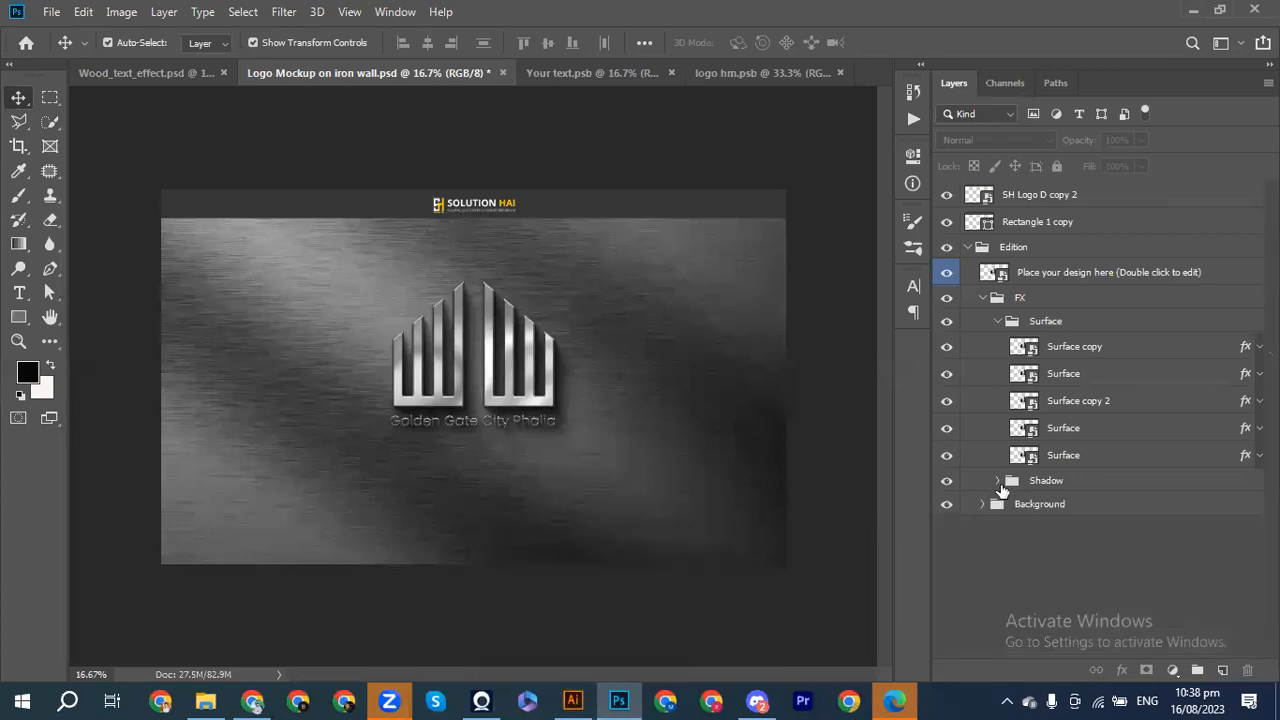
pyautogui.click(996, 320)
pyautogui.click(981, 298)
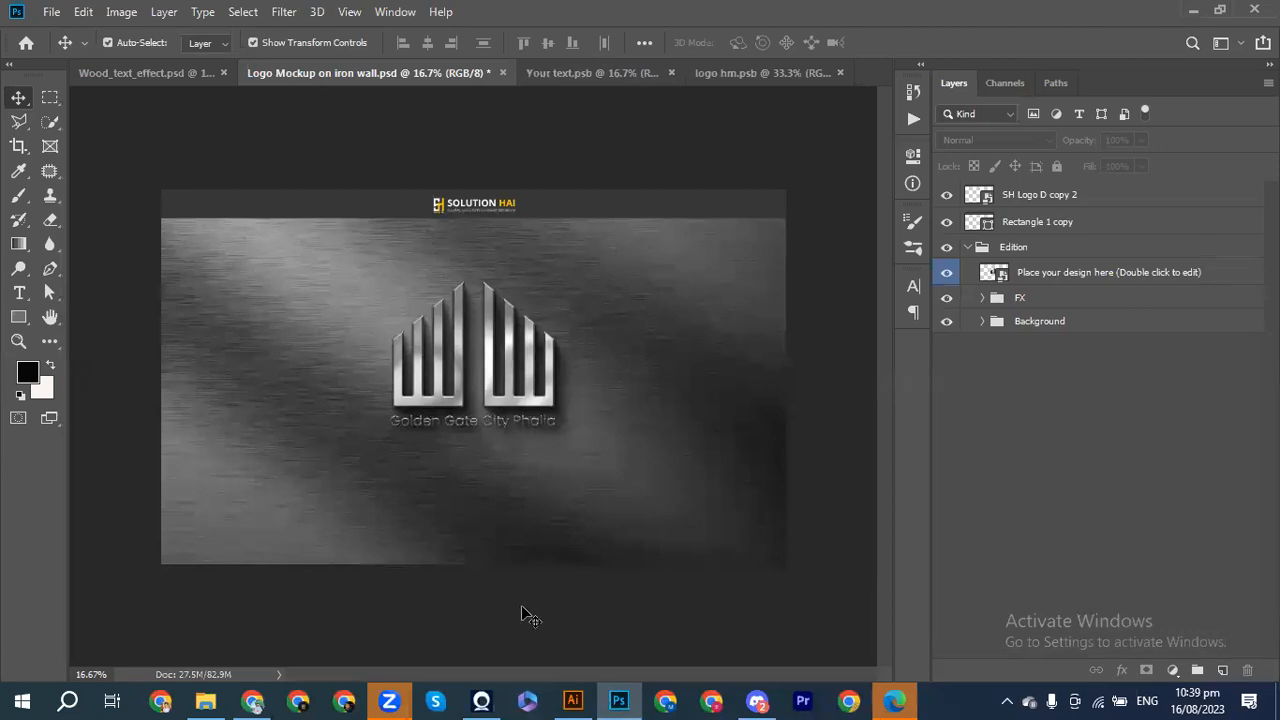
pyautogui.click(573, 700)
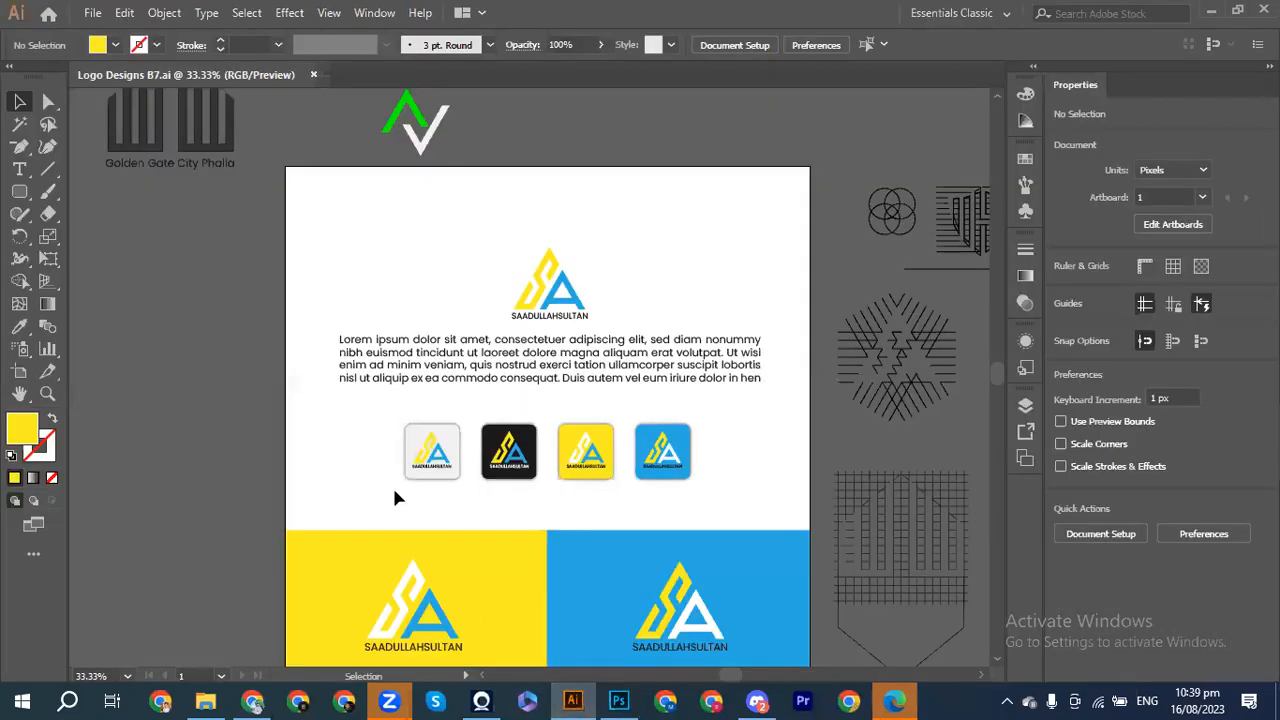